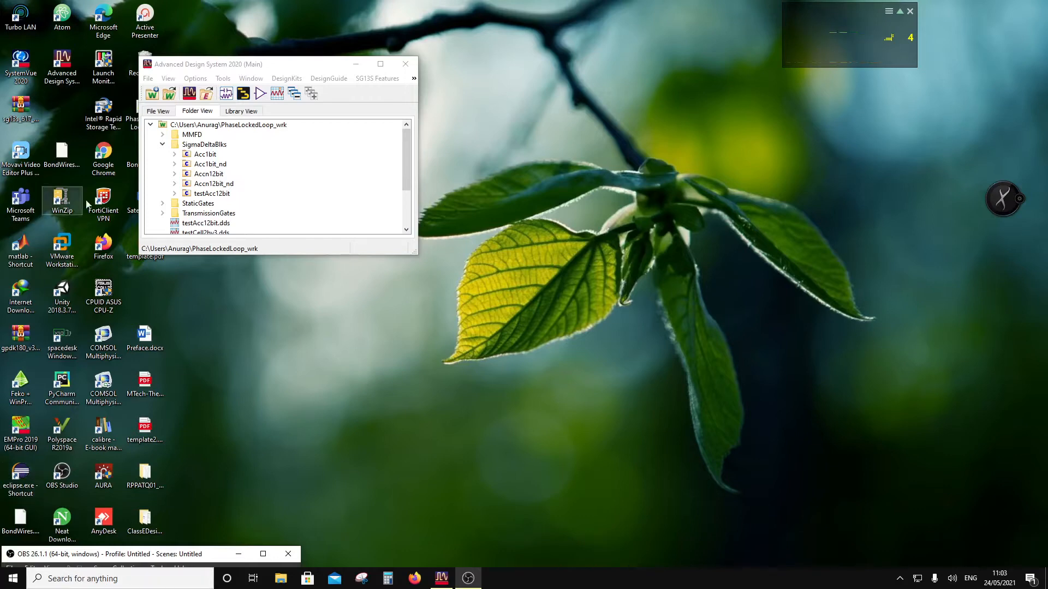
Step: Create a new schematic for a cell named HAdd in the StaticGates folder of the PhaseLockedLoop workspace
left_click_drag(199, 58, 296, 92)
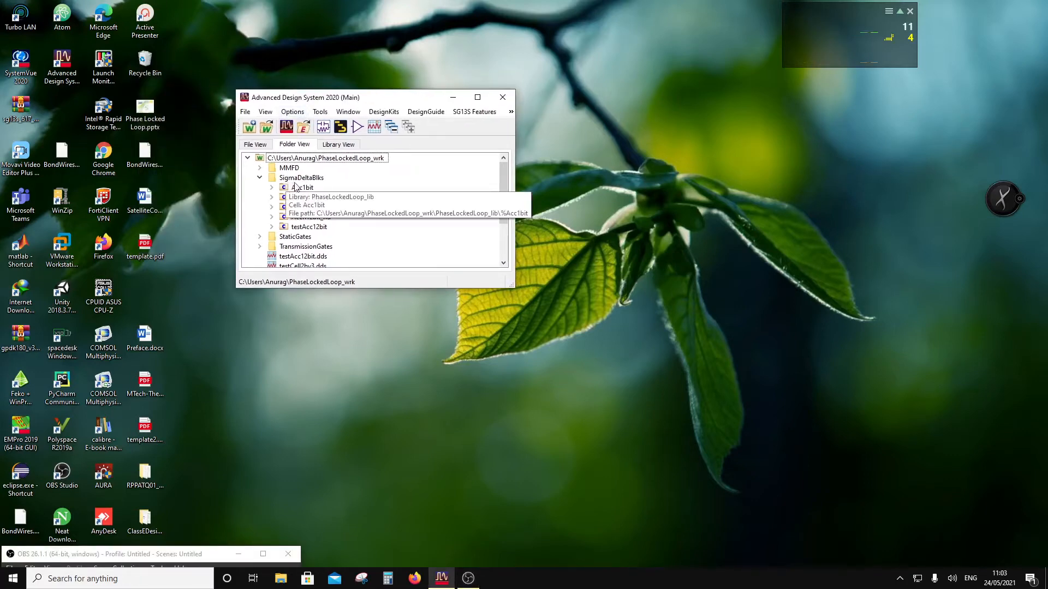
scroll(307, 239, "down", 2)
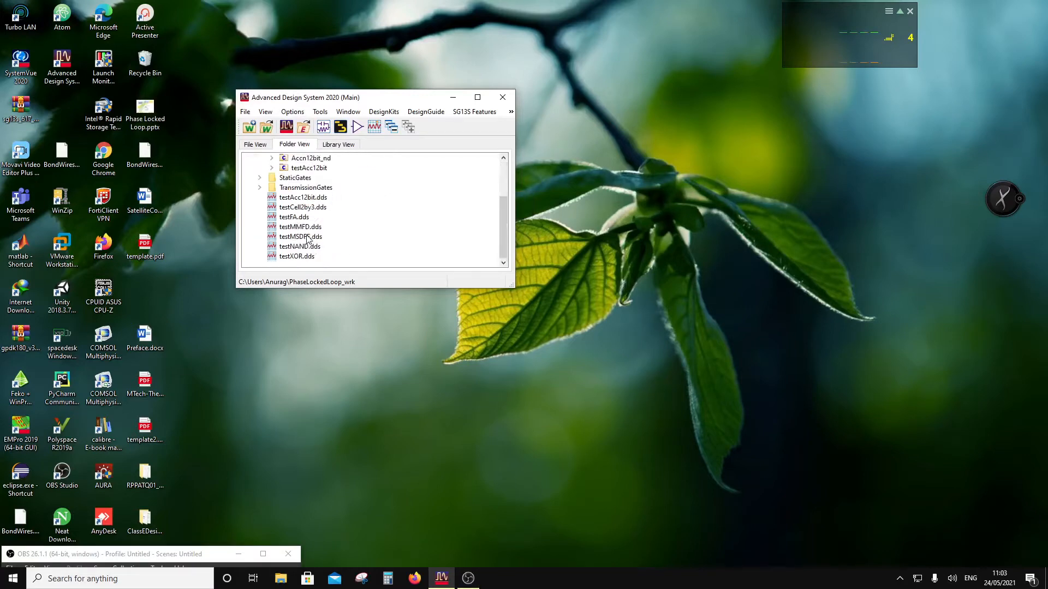
left_click(258, 178)
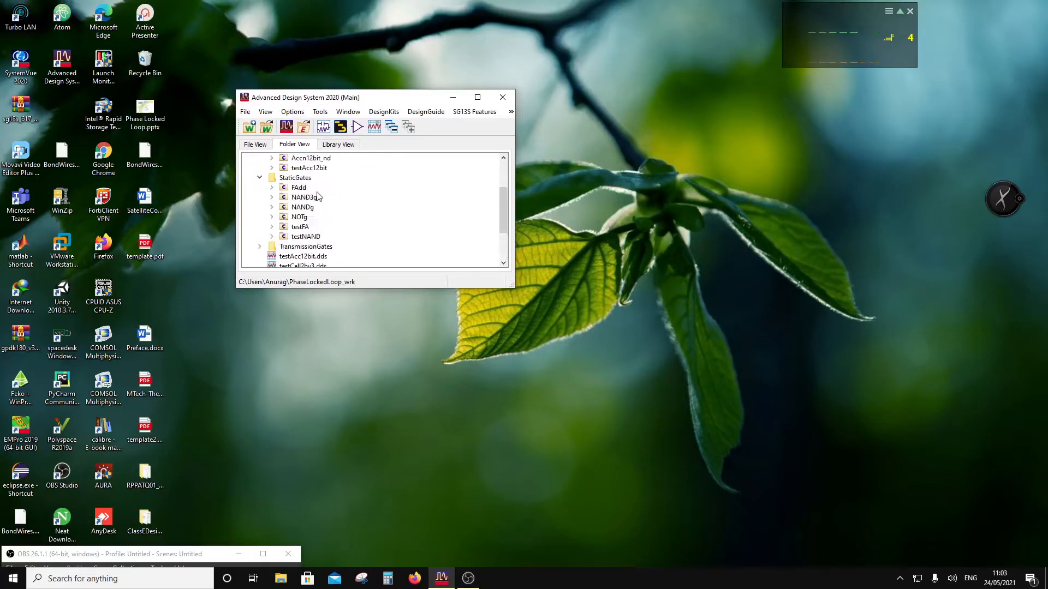
right_click(306, 182)
mouse_move(340, 189)
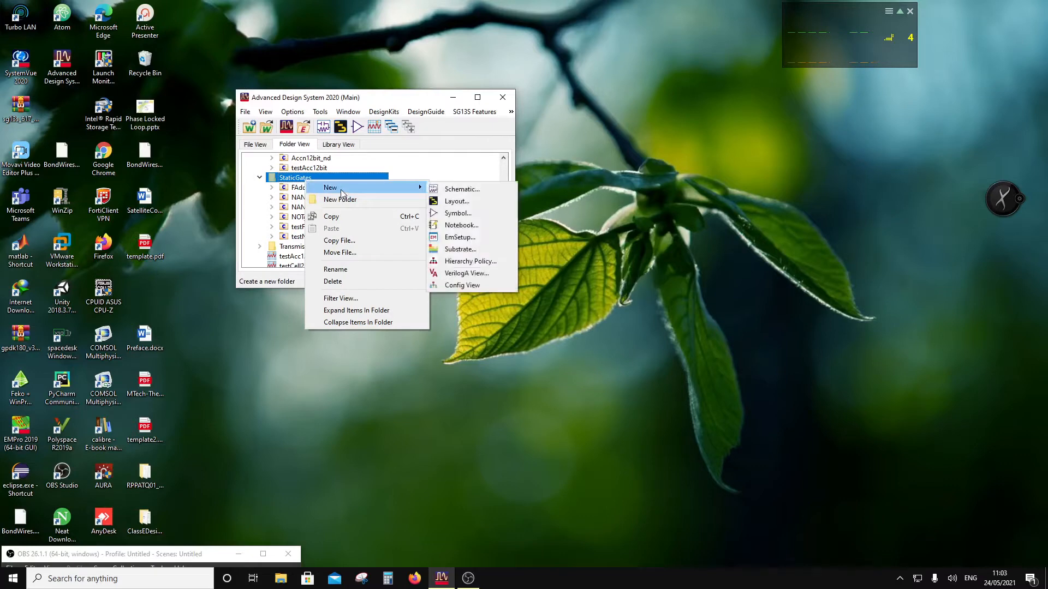
left_click(456, 193)
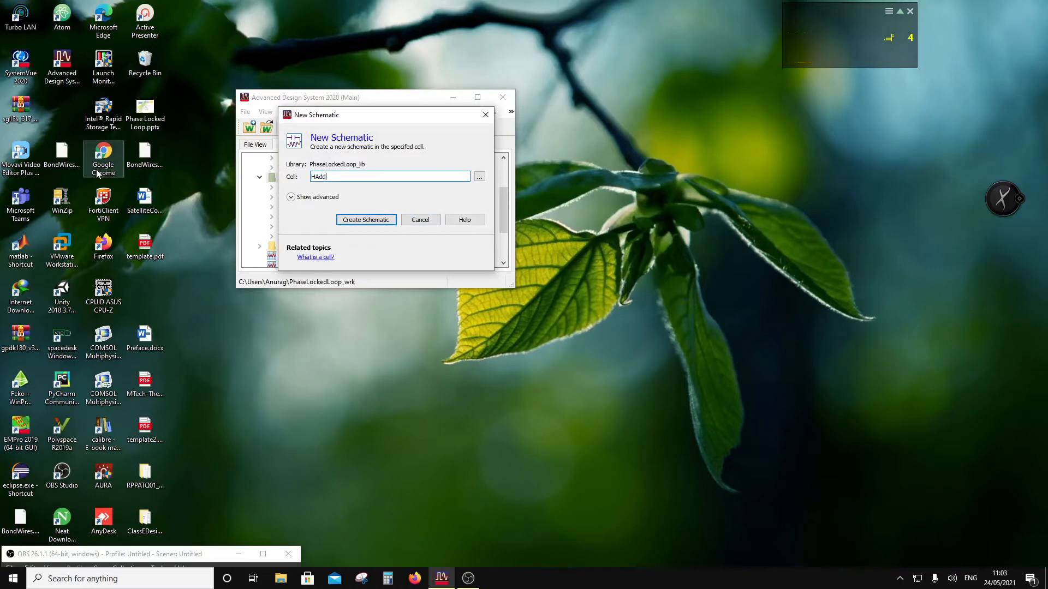
left_click(390, 222)
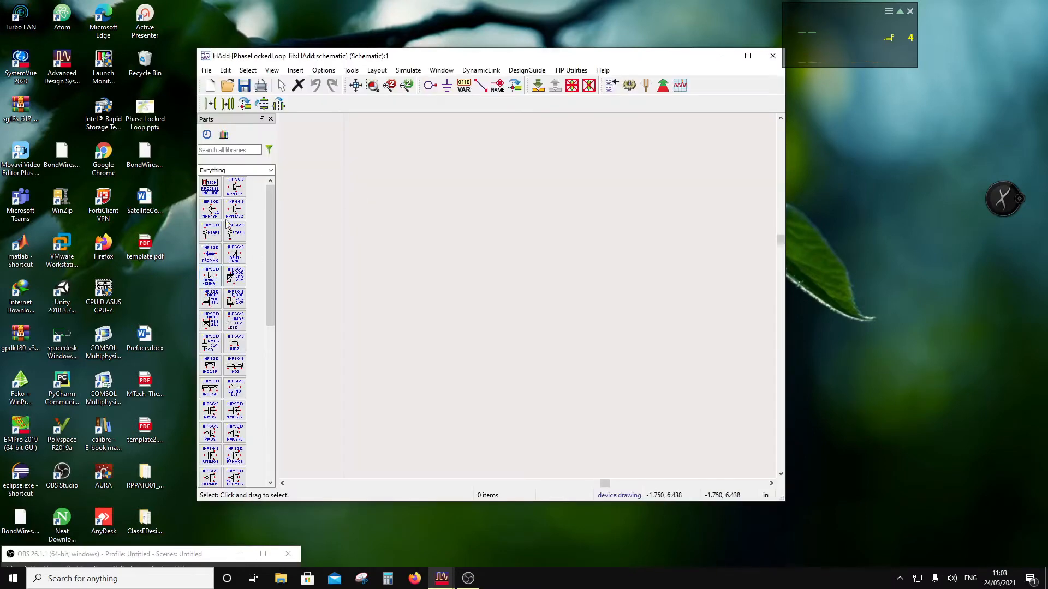
Step: Arrange the workspace and HAdd schematic windows side by side and place the XORg cell from the TransmissionGates folder in the schematic
left_click_drag(289, 55, 588, 112)
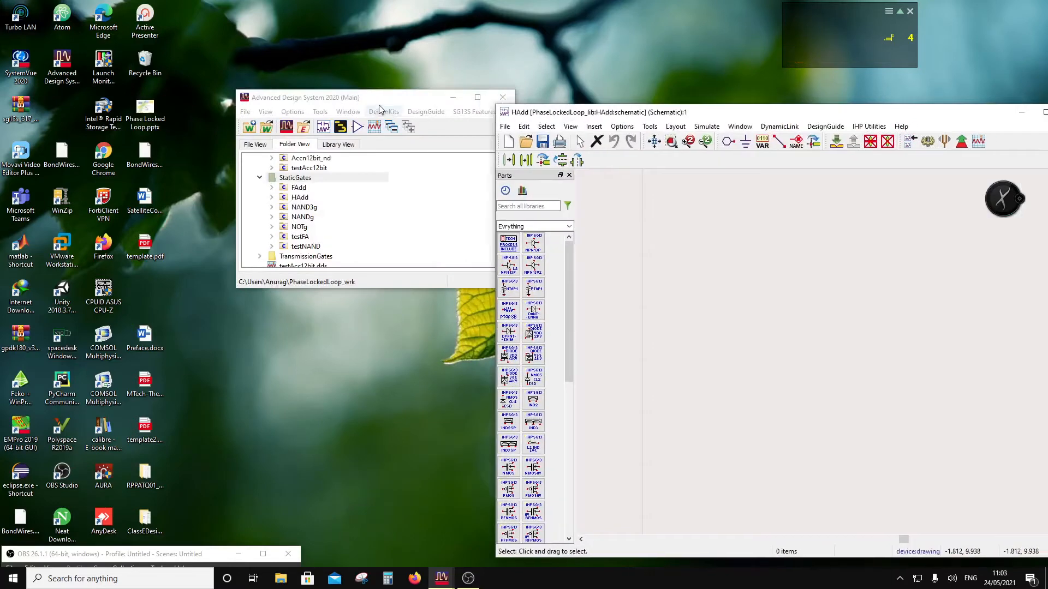
left_click_drag(379, 106, 169, 106)
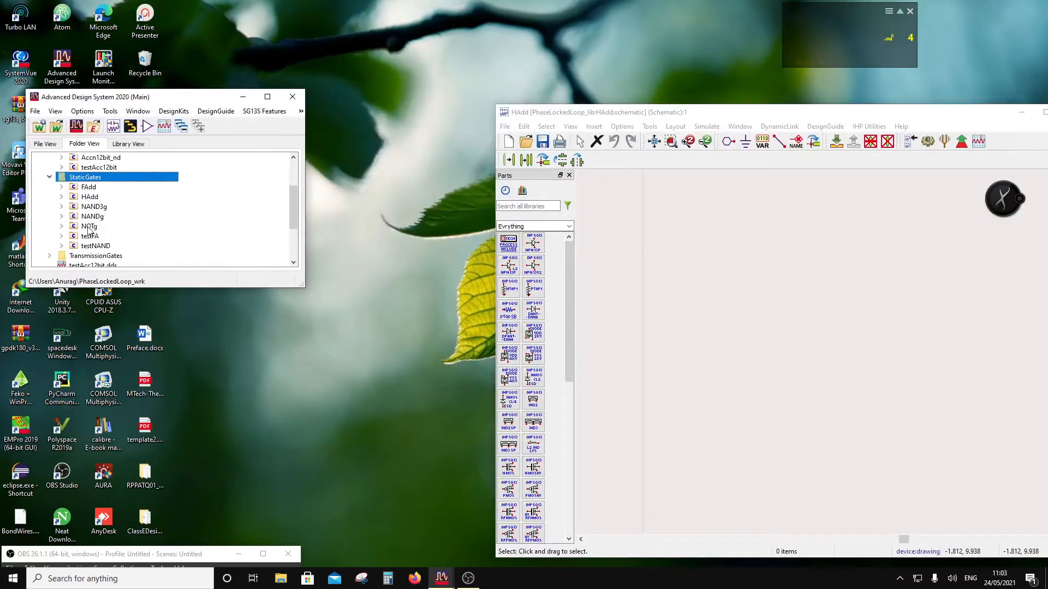
scroll(90, 229, "down", 2)
left_click(50, 197)
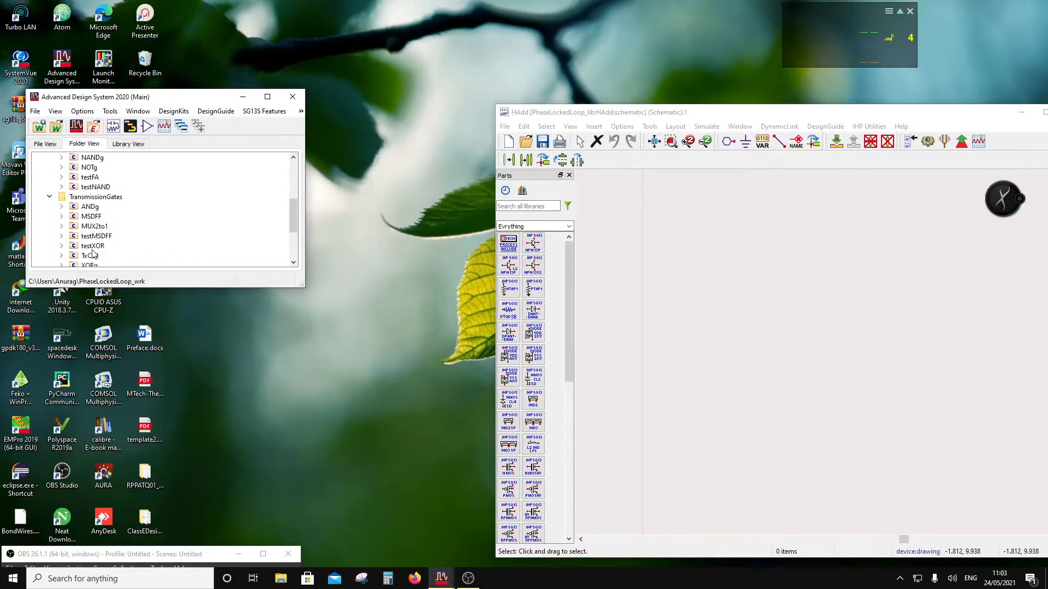
scroll(90, 253, "down", 2)
left_click(62, 207)
left_click_drag(76, 208, 715, 384)
scroll(714, 385, "down", 2)
scroll(715, 431, "up", 2)
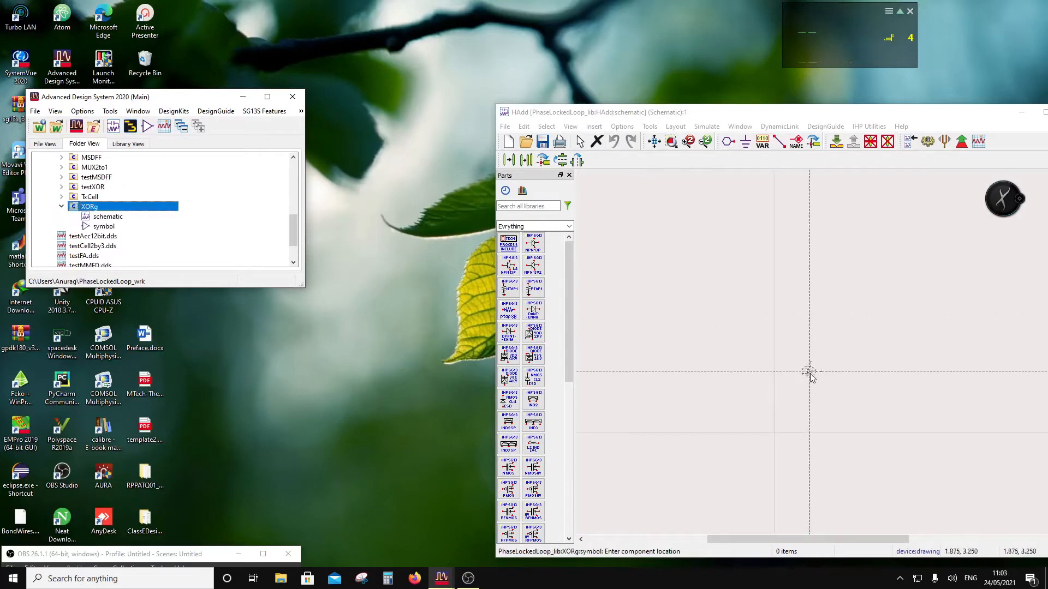
left_click(696, 381)
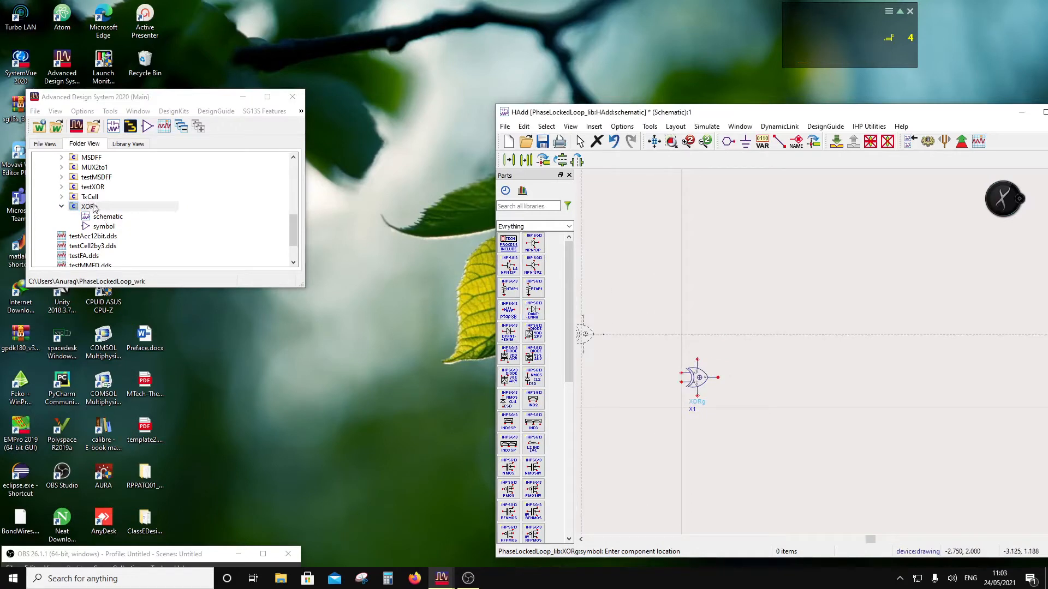
Step: Place a second XORg instance directly below the first one in the HAdd schematic
scroll(95, 202, "up", 1)
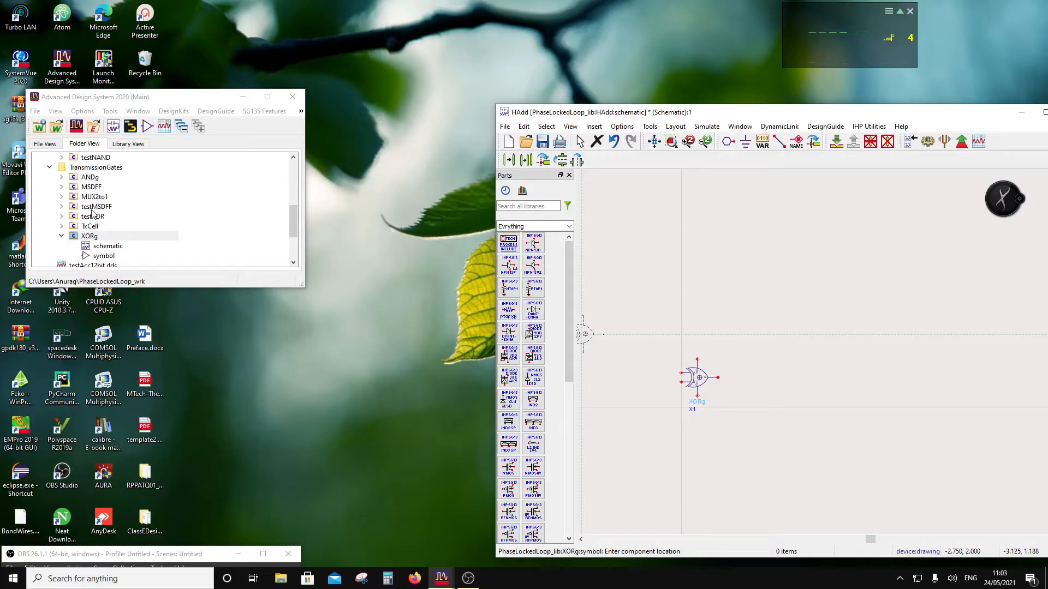
scroll(93, 213, "up", 2)
scroll(94, 218, "up", 1)
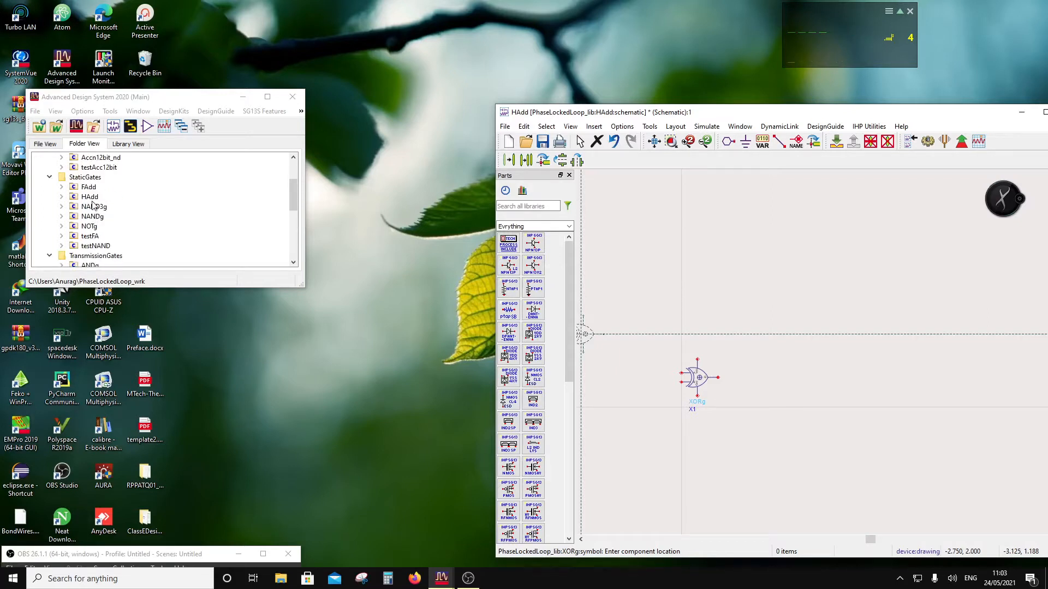
left_click(92, 216)
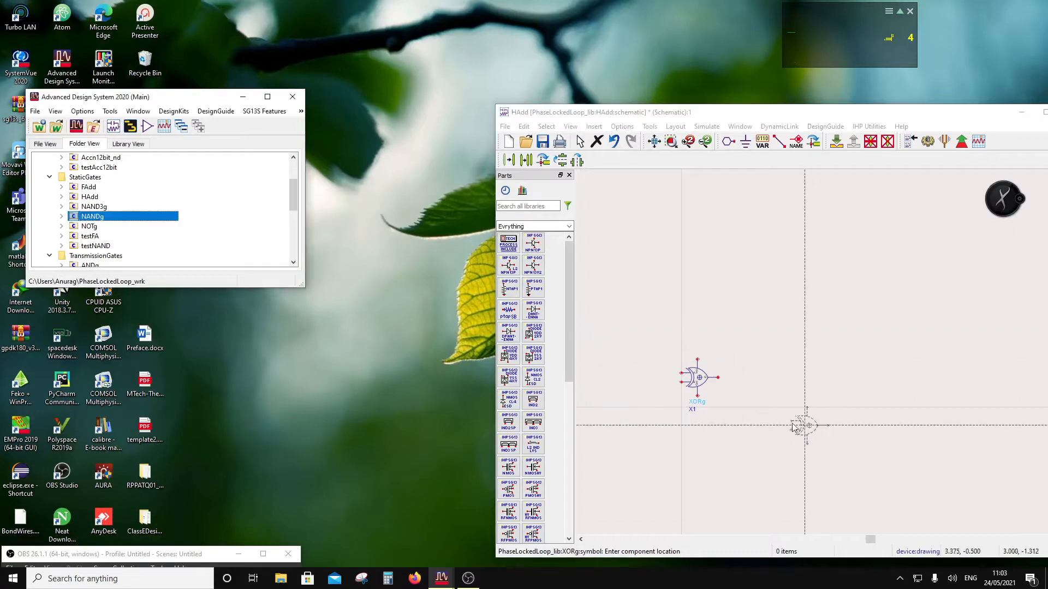
left_click(698, 434)
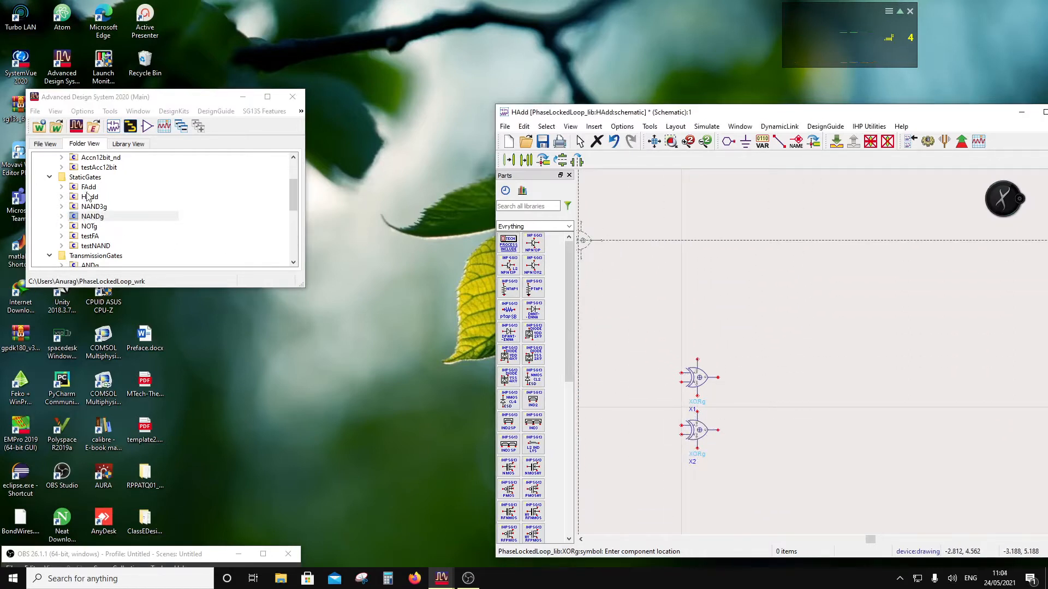
Step: Place the NOTg cell from the StaticGates folder at the output of the lower XOR gate and finish component placement
scroll(109, 221, "up", 2)
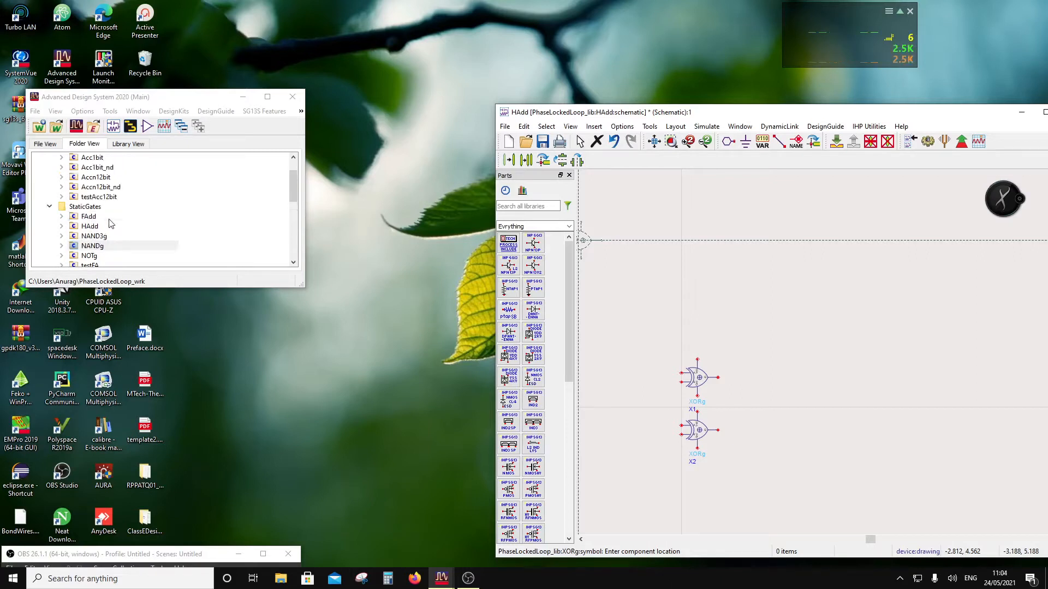
scroll(109, 221, "down", 2)
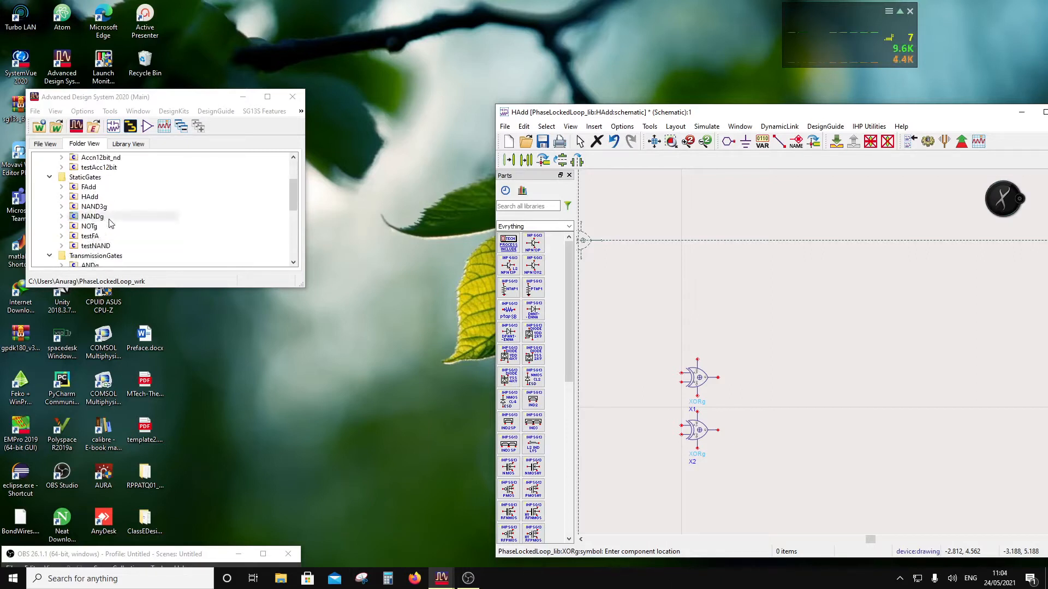
left_click(93, 228)
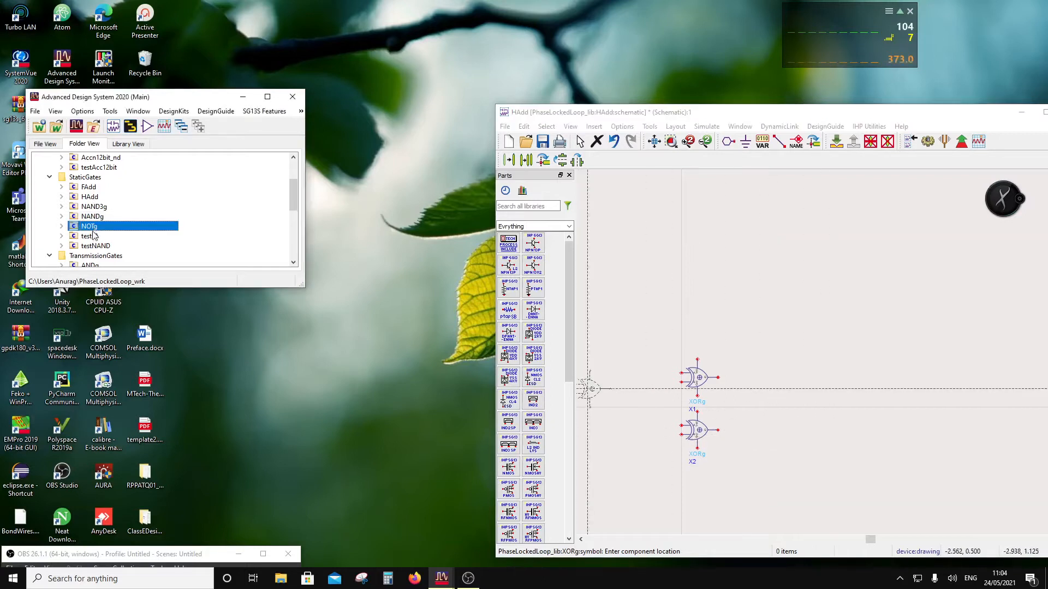
key("F2")
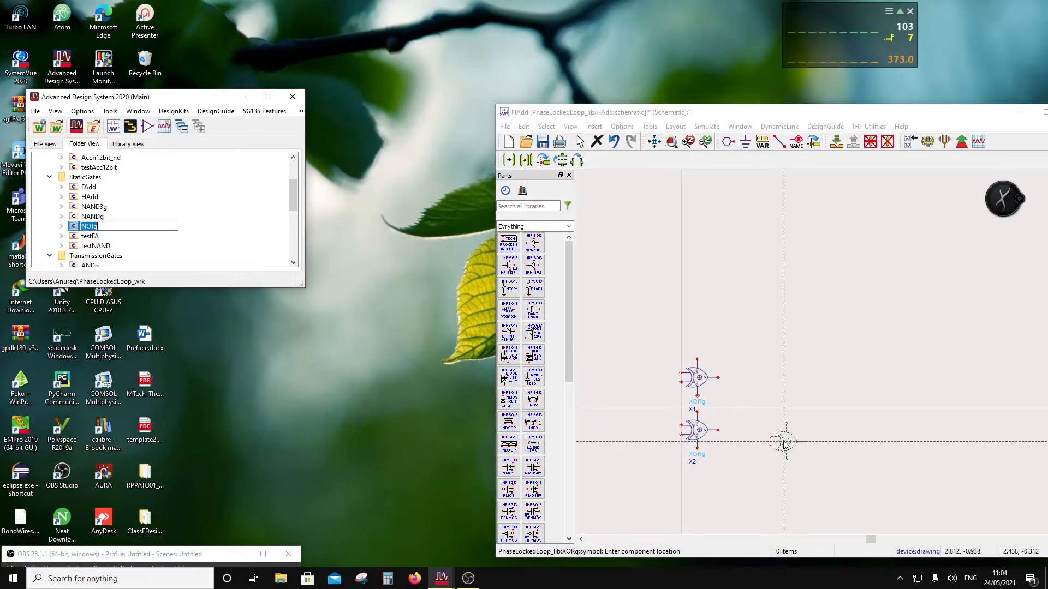
left_click_drag(76, 227, 425, 348)
left_click_drag(723, 460, 741, 429)
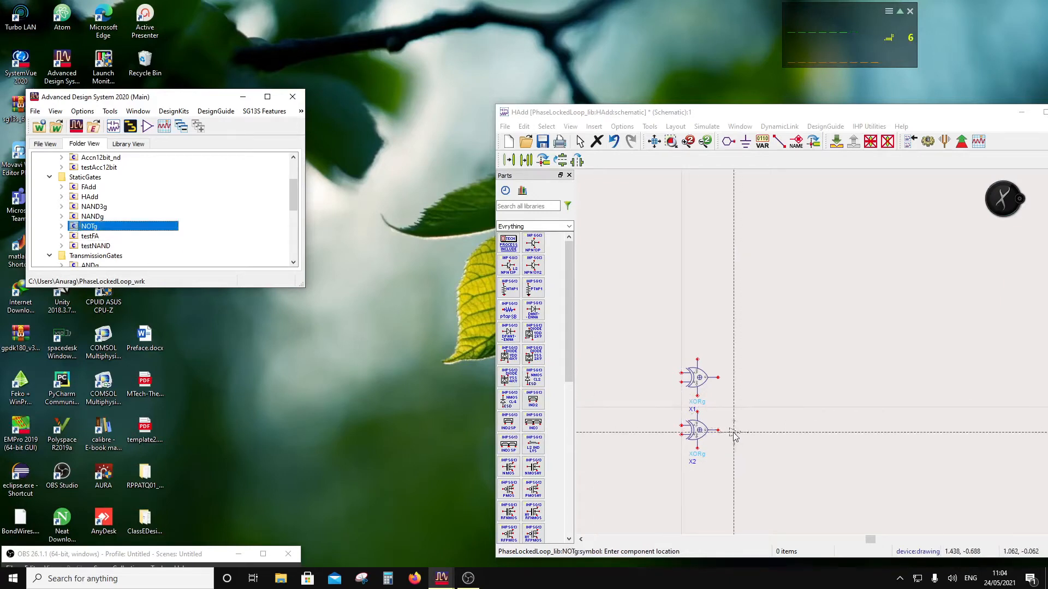
left_click(733, 431)
key("Escape")
key("f")
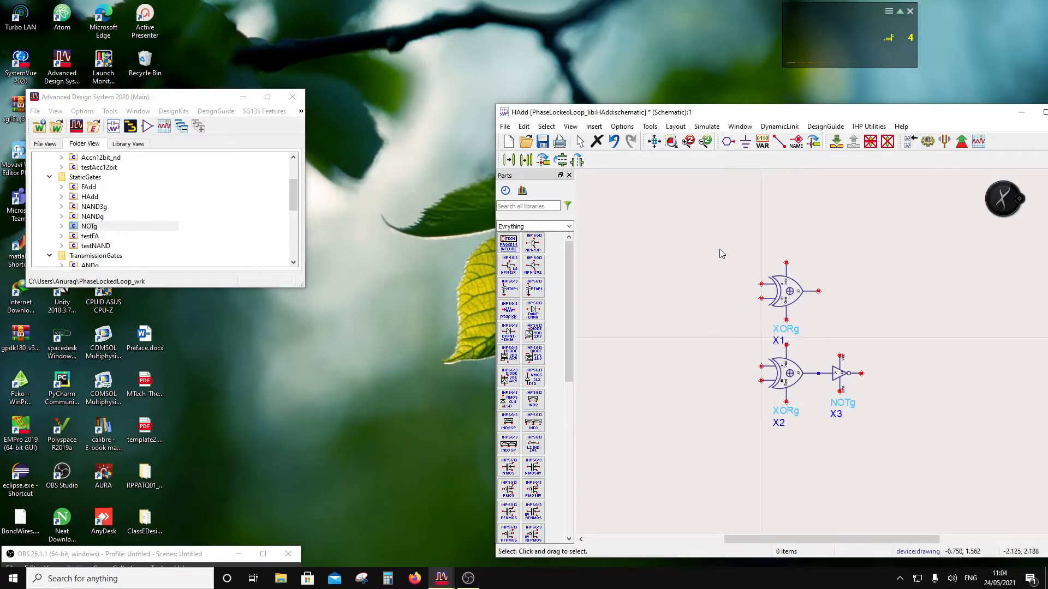
Step: Place two inOut pins beside the gates, Vdd as number 1 and Gnd as number 2 below it
left_click(729, 143)
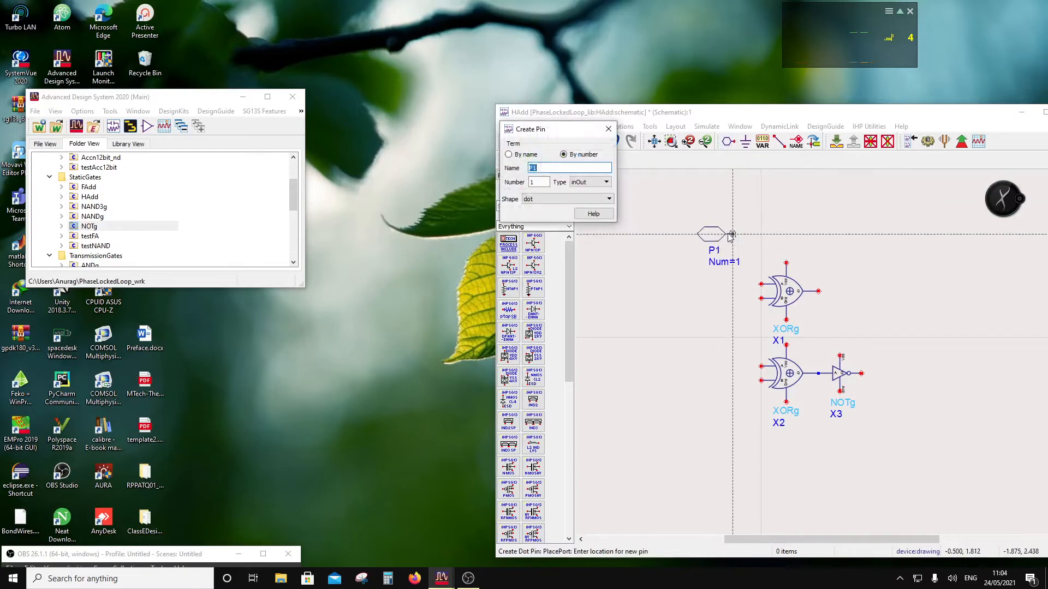
type("v")
key("BackSpace")
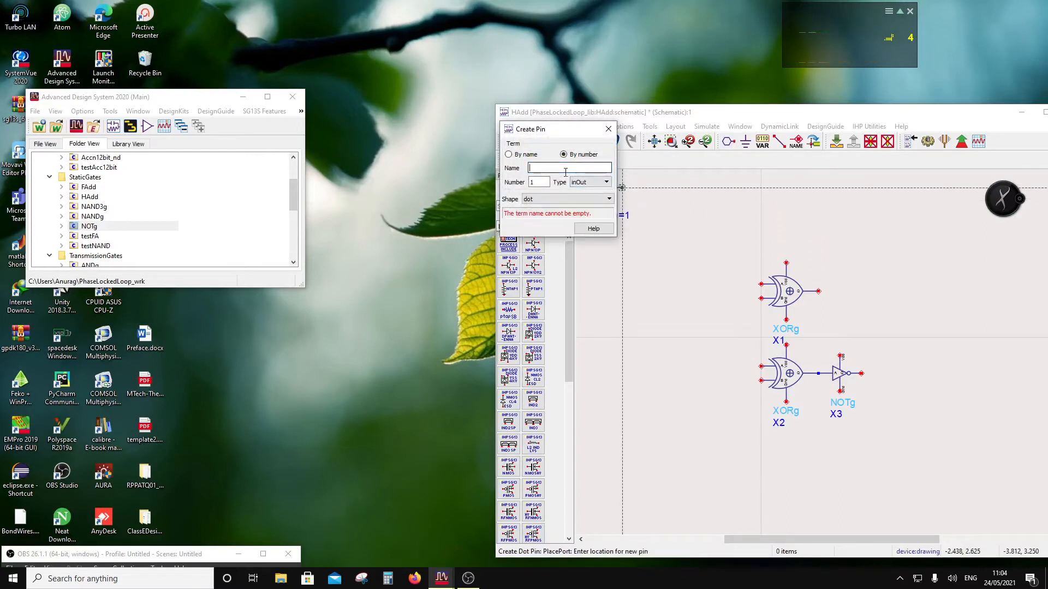
type("Vdd")
left_click(692, 209)
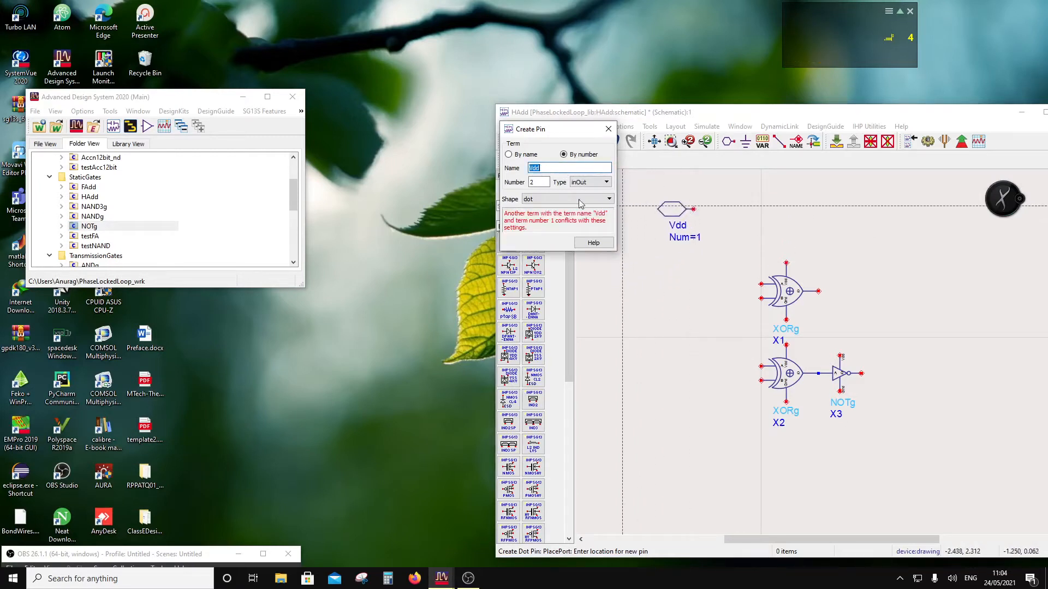
type("Gnd")
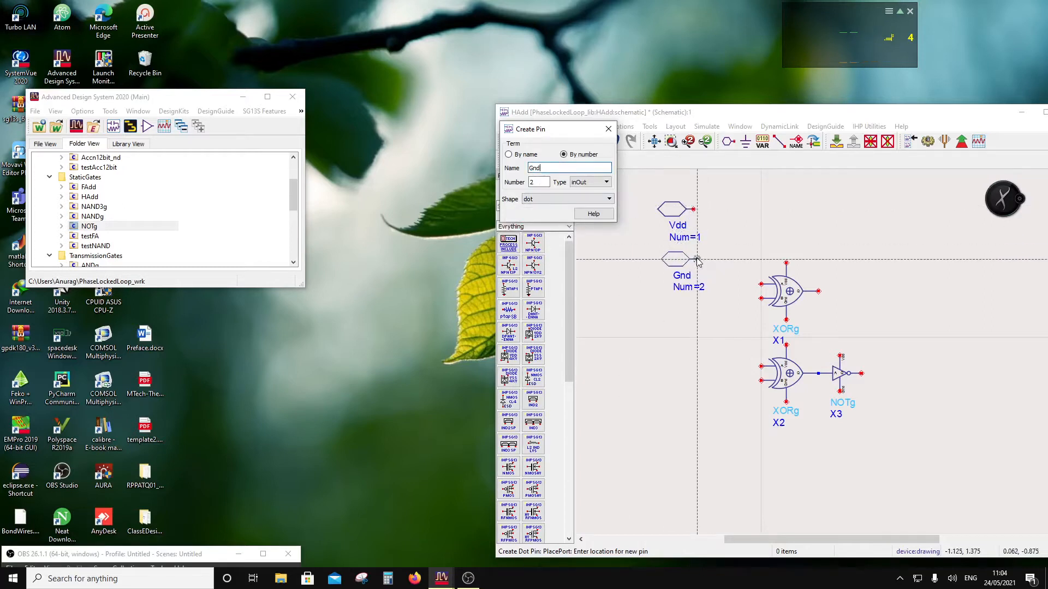
left_click(694, 257)
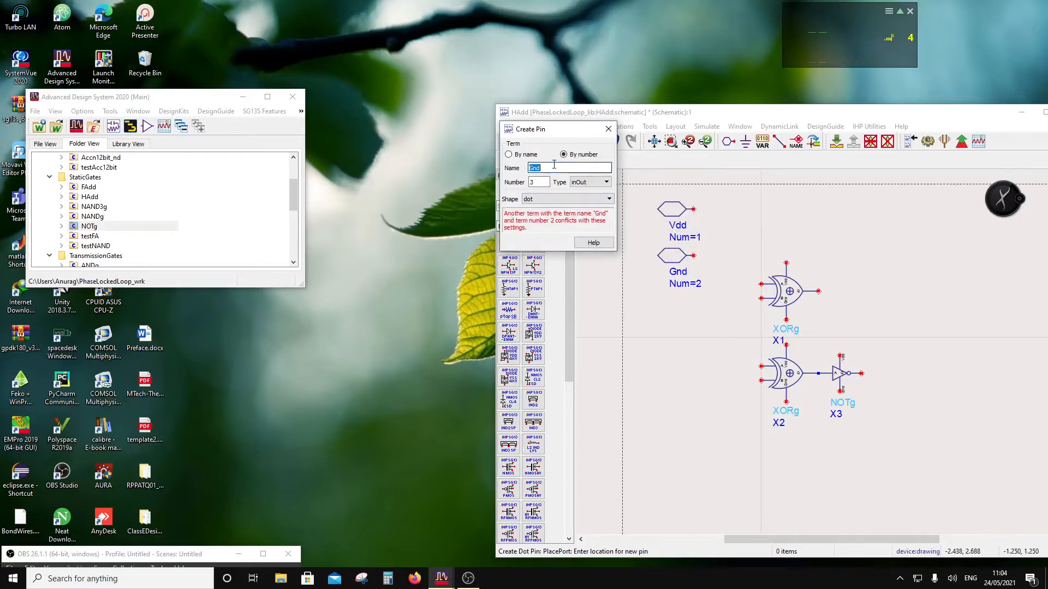
Step: Add inOut pins A as number 3 and B as number 4 in line below the Gnd pin
type("A")
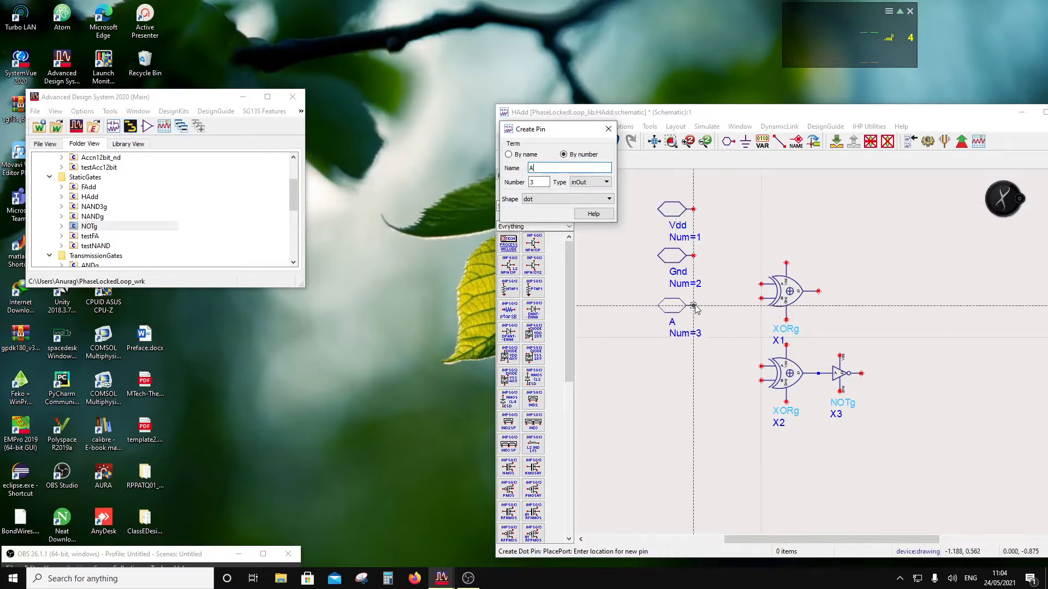
left_click(695, 307)
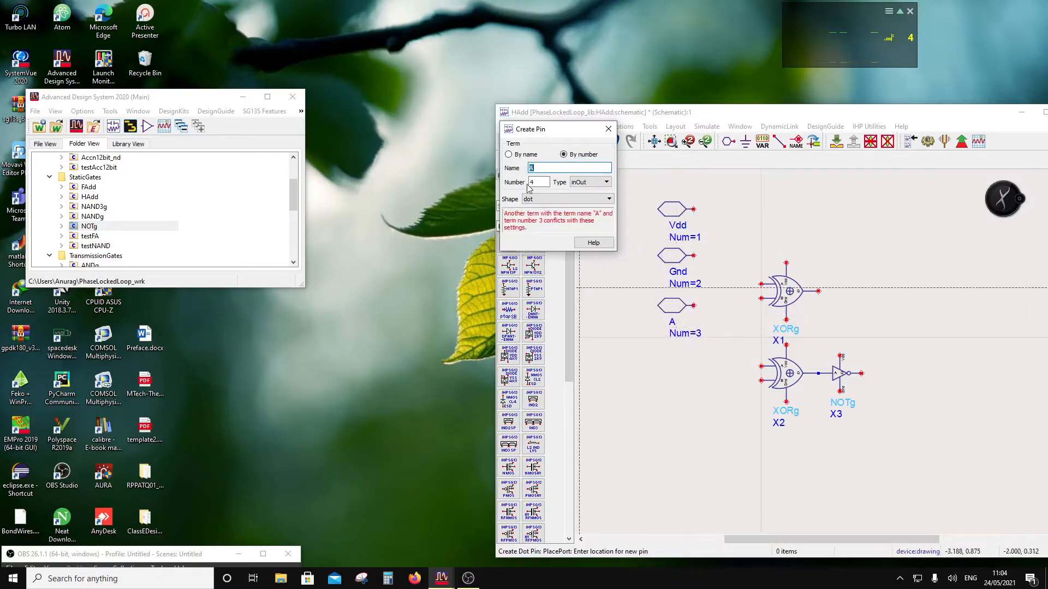
type("B")
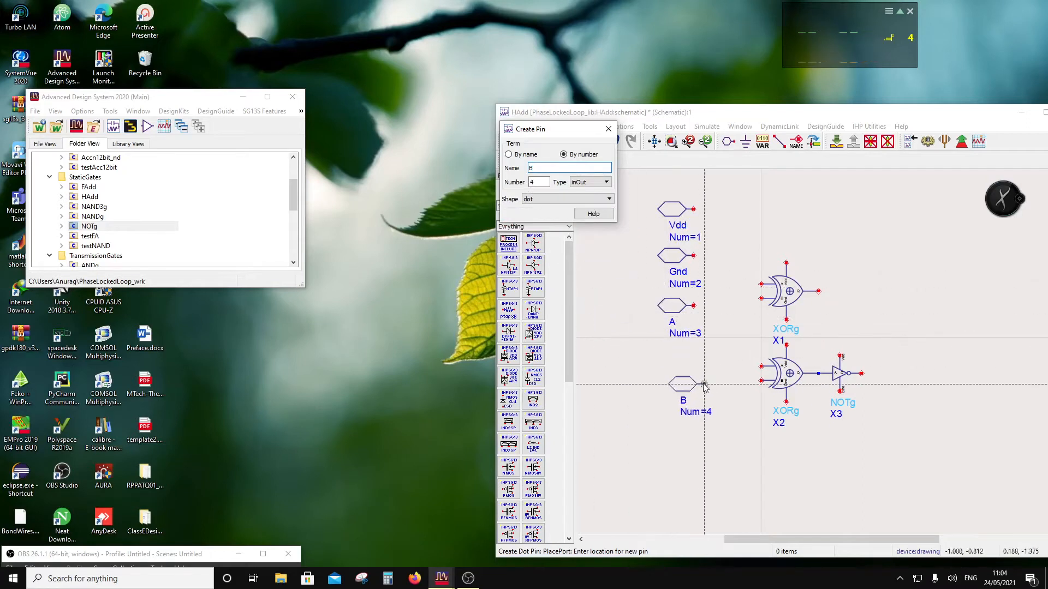
left_click(695, 359)
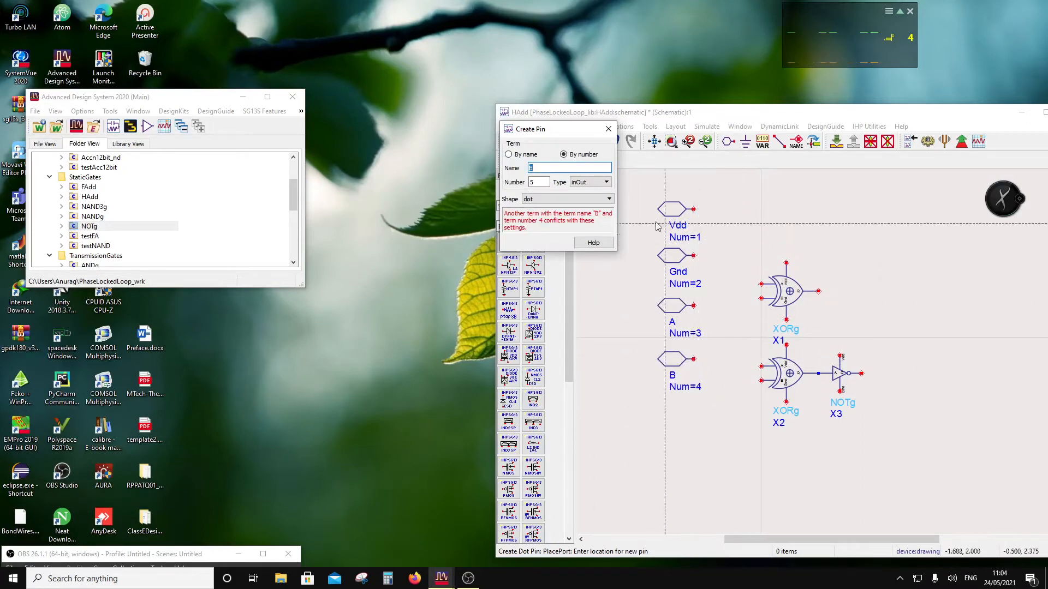
Step: Add pin S as number 5 and pin C as number 6 at the inverter's output, and move S closer to the upper XOR gate's output
type("S")
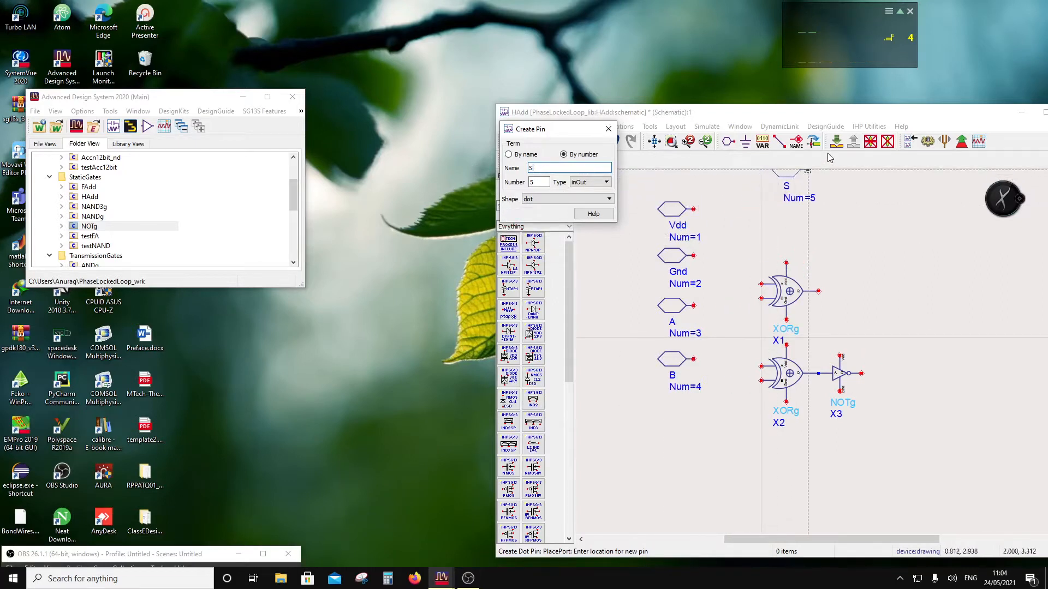
left_click(884, 291)
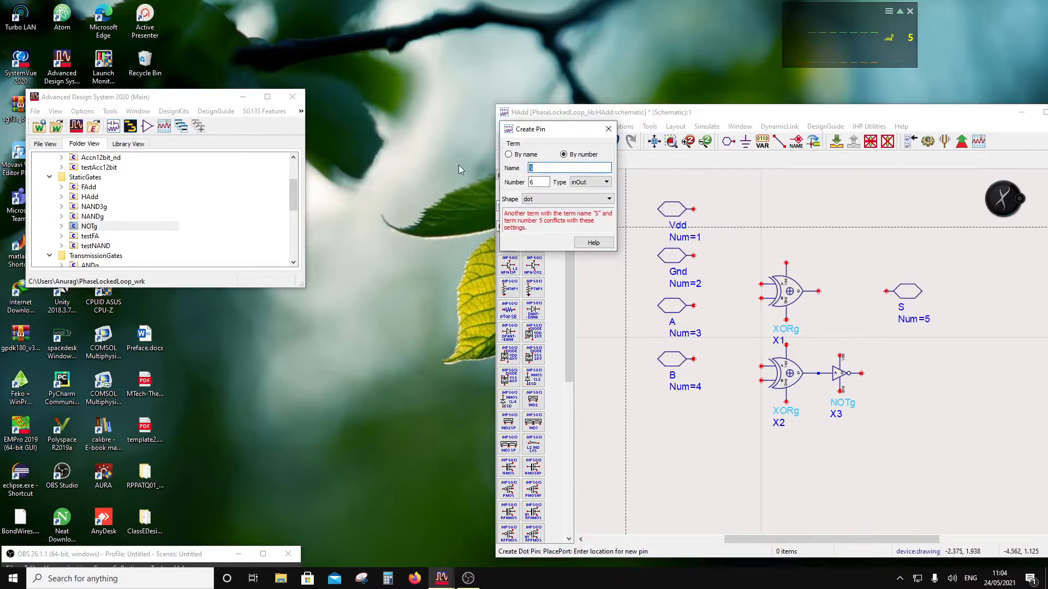
type("C")
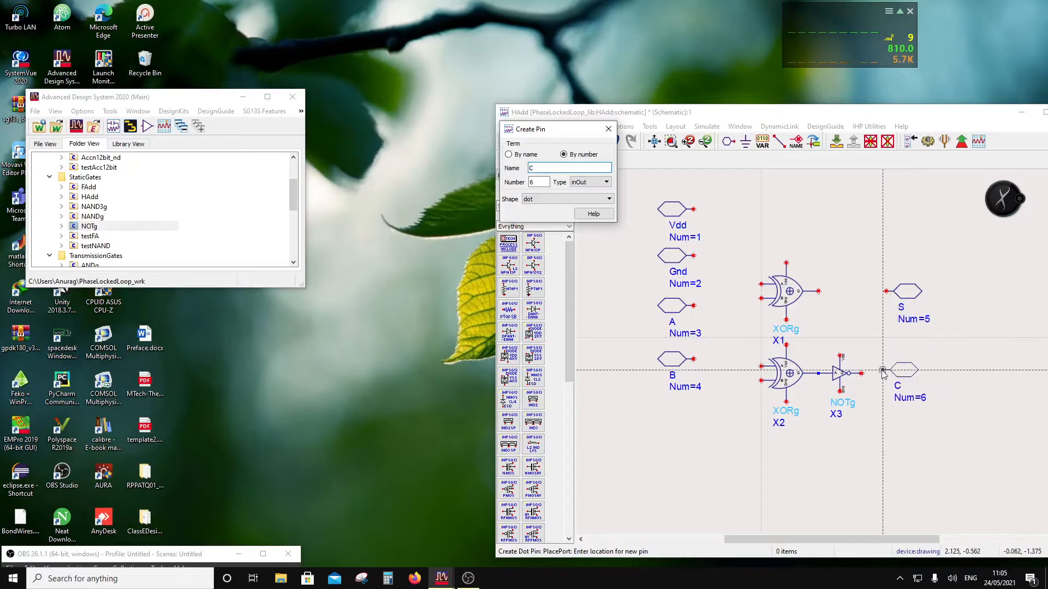
left_click(882, 373)
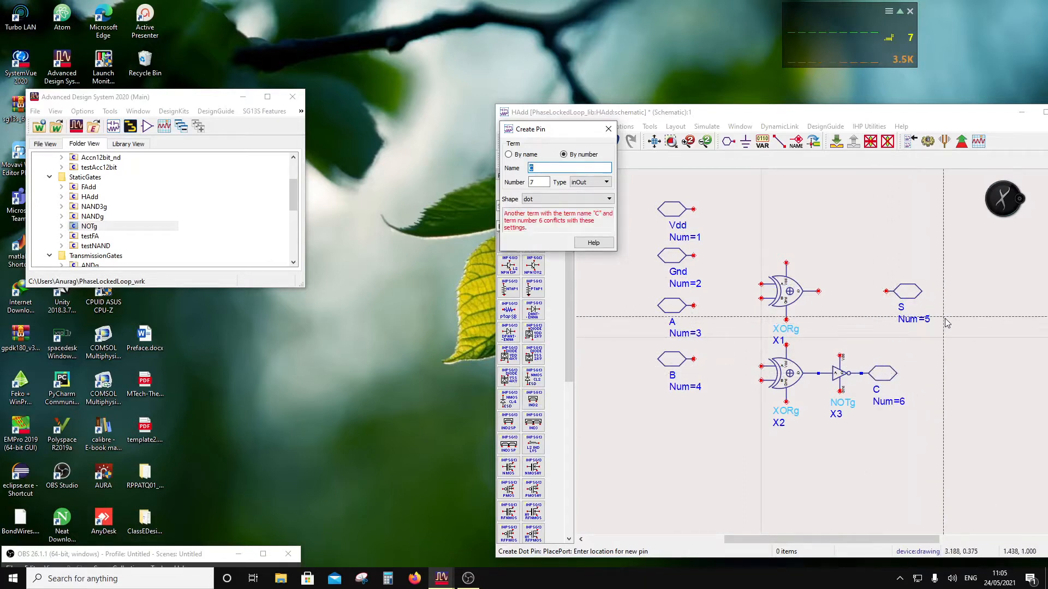
key("Escape")
left_click_drag(908, 300, 849, 300)
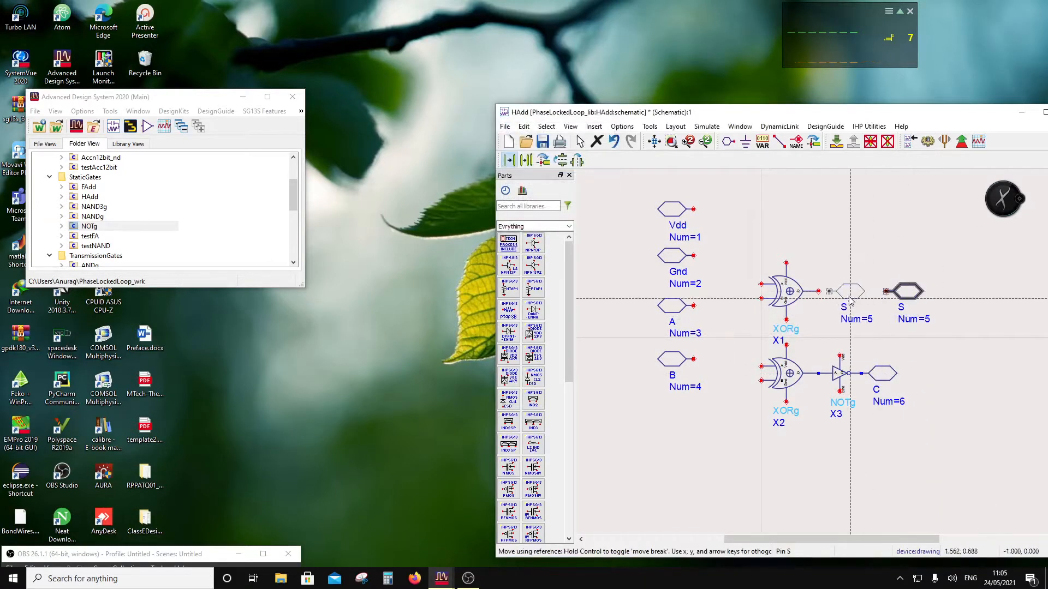
Step: Attach the S pin to the upper XOR gate's output and pull it away so a wire joins them
left_click(838, 300)
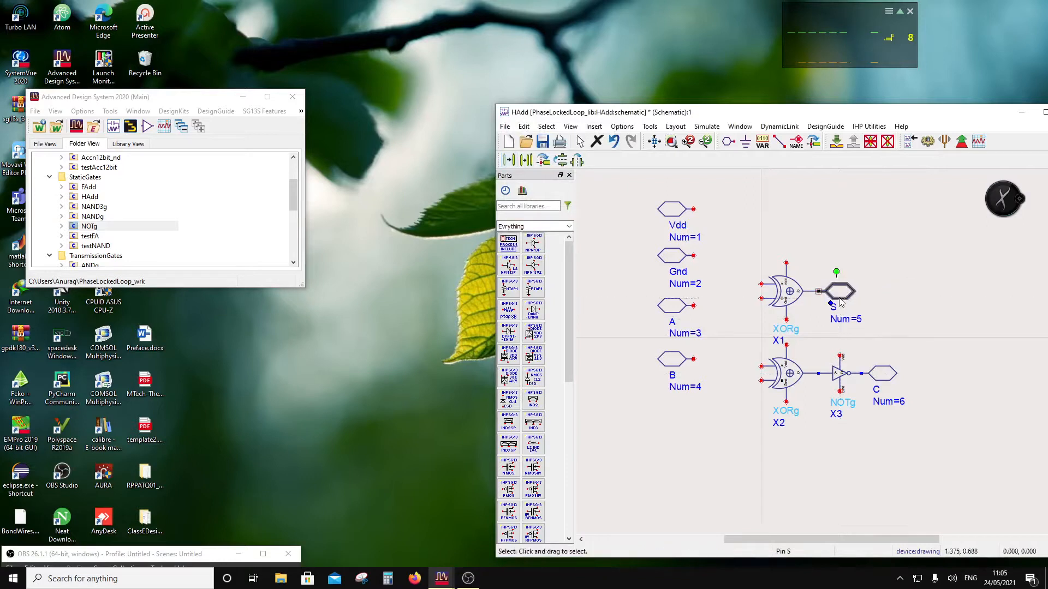
left_click(889, 301)
left_click(942, 313)
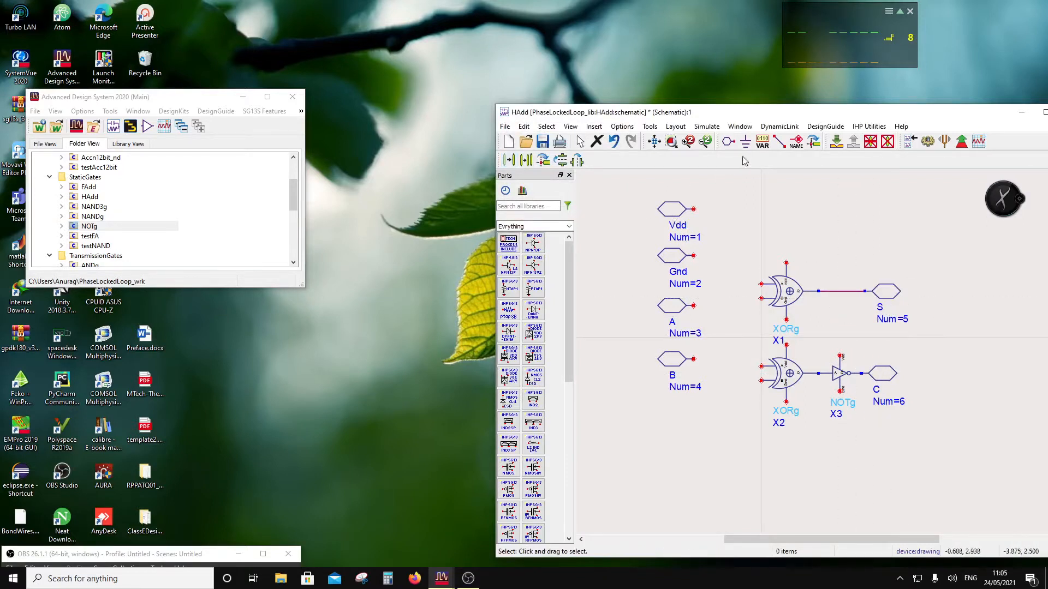
Step: Wire pin A to the upper input of both XOR gates, branching from a common vertical segment
left_click(779, 140)
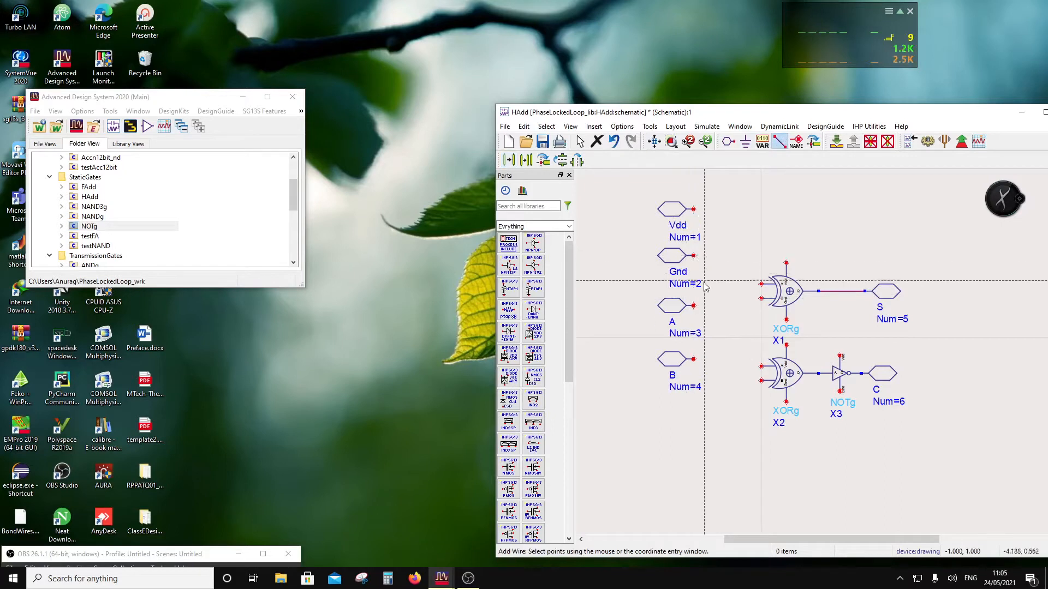
left_click(693, 306)
left_click(762, 284)
left_click(725, 306)
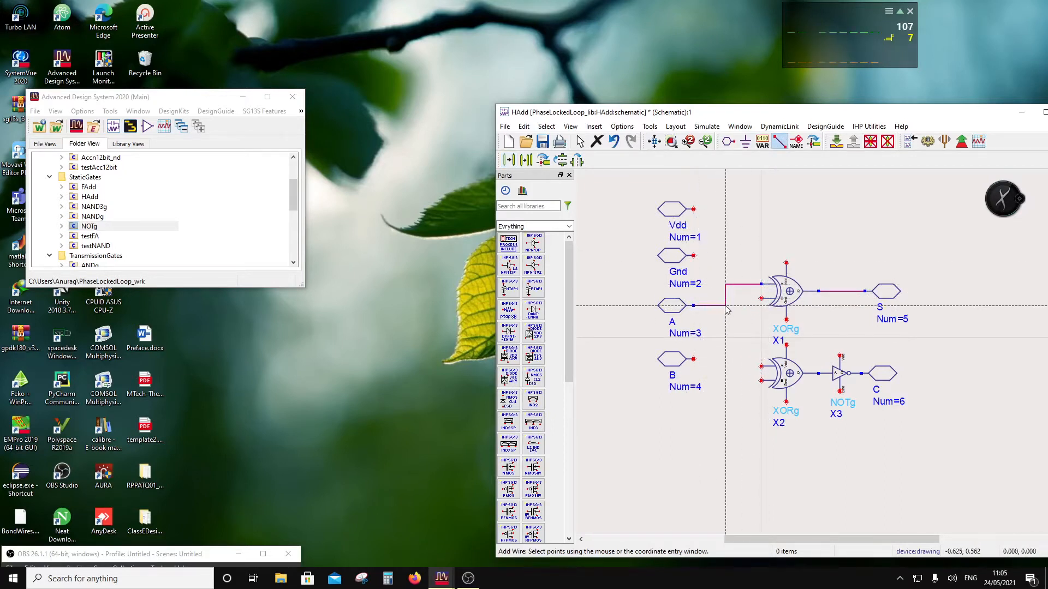
left_click(762, 366)
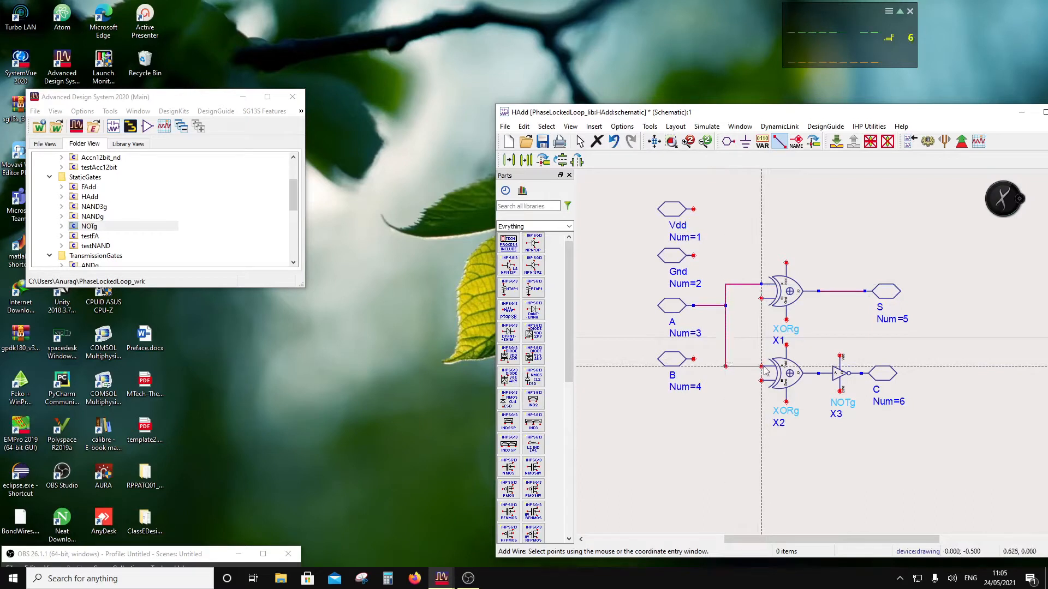
Step: Wire pin B to the lower input of both XOR gates and align the two vertical branches
left_click(707, 358)
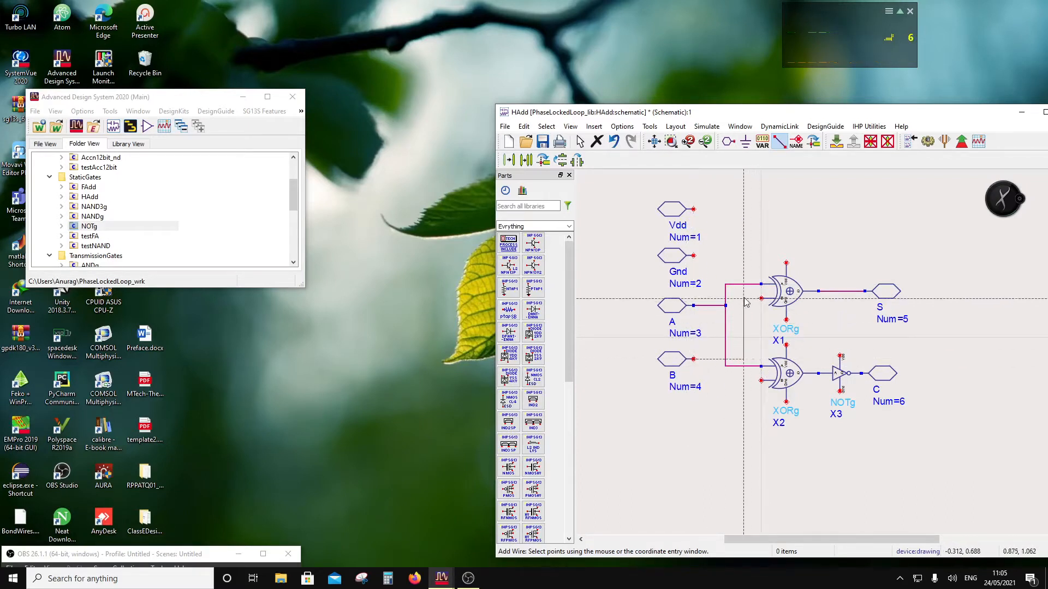
left_click(739, 299)
left_click(761, 300)
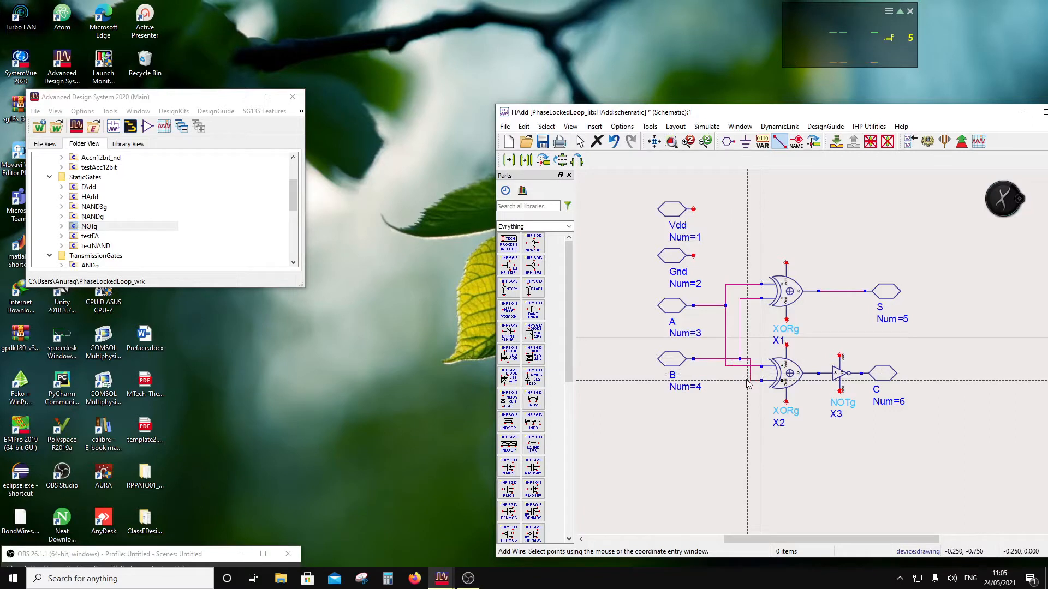
key("Escape")
left_click_drag(752, 380, 740, 376)
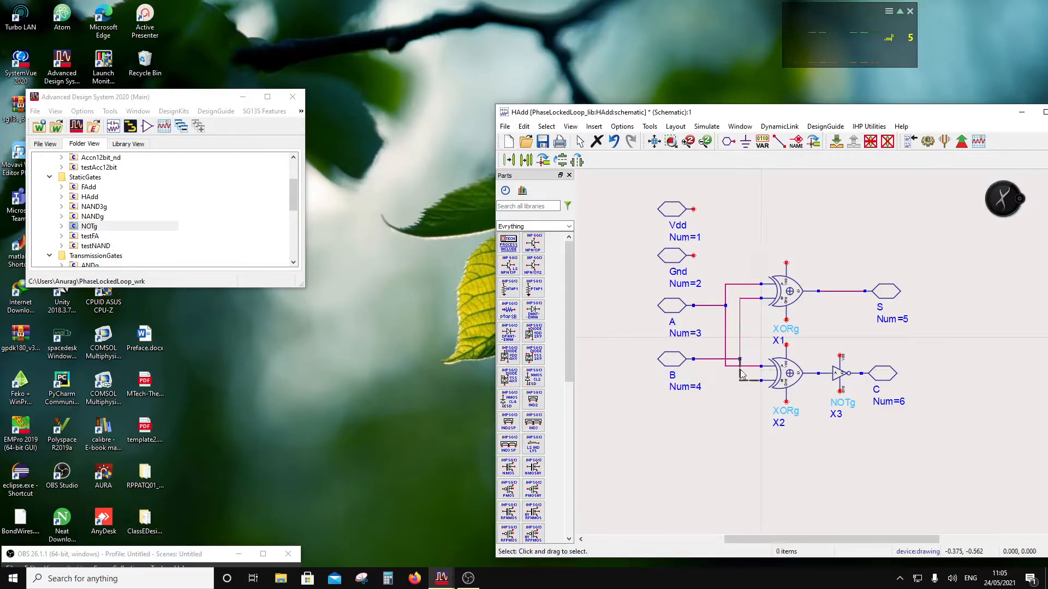
Step: Add the wire label Vdd to the Vdd pin and to the supply terminals of both XOR gates and the inverter
left_click(796, 141)
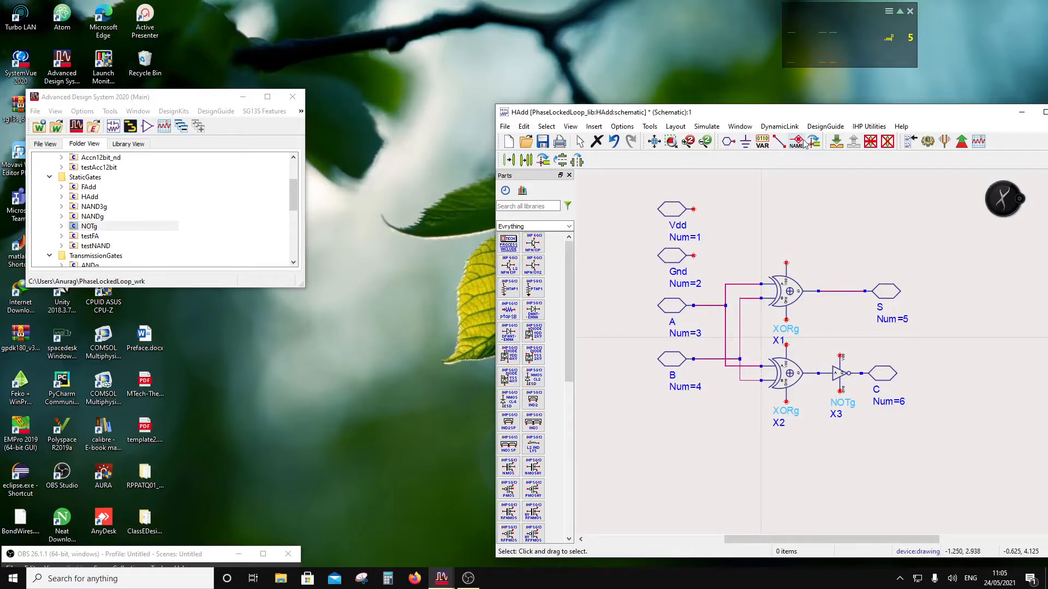
left_click(700, 212)
type("Vdd")
key("Return")
left_click(786, 264)
left_click(855, 224)
left_click(787, 345)
left_click(857, 245)
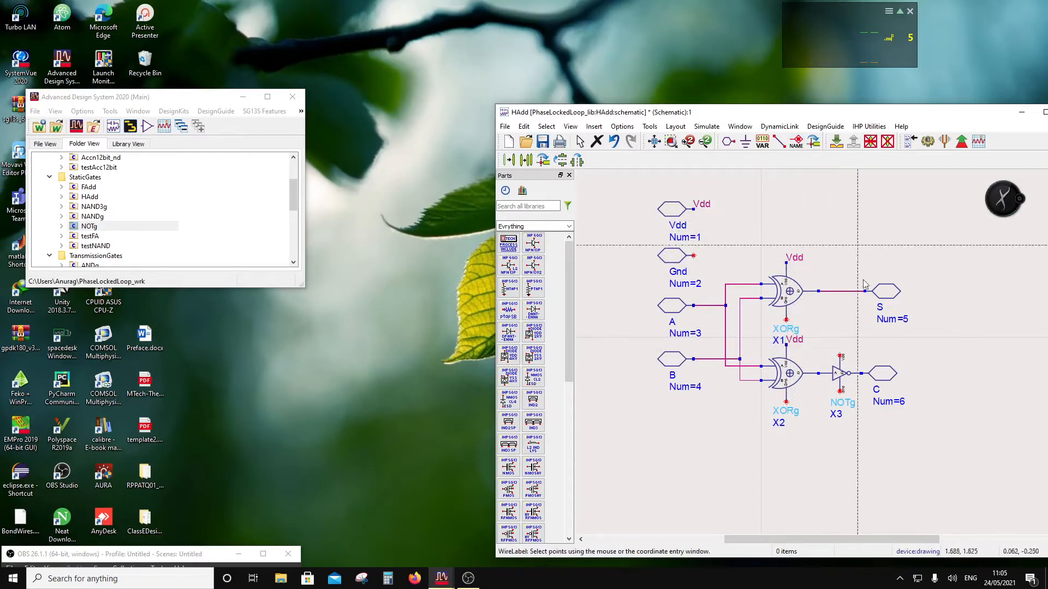
left_click(840, 356)
left_click(819, 321)
Step: Add the wire label Gnd to the Gnd pin and to the ground terminals of both XOR gates and the inverter
left_click(698, 255)
type("Gnd")
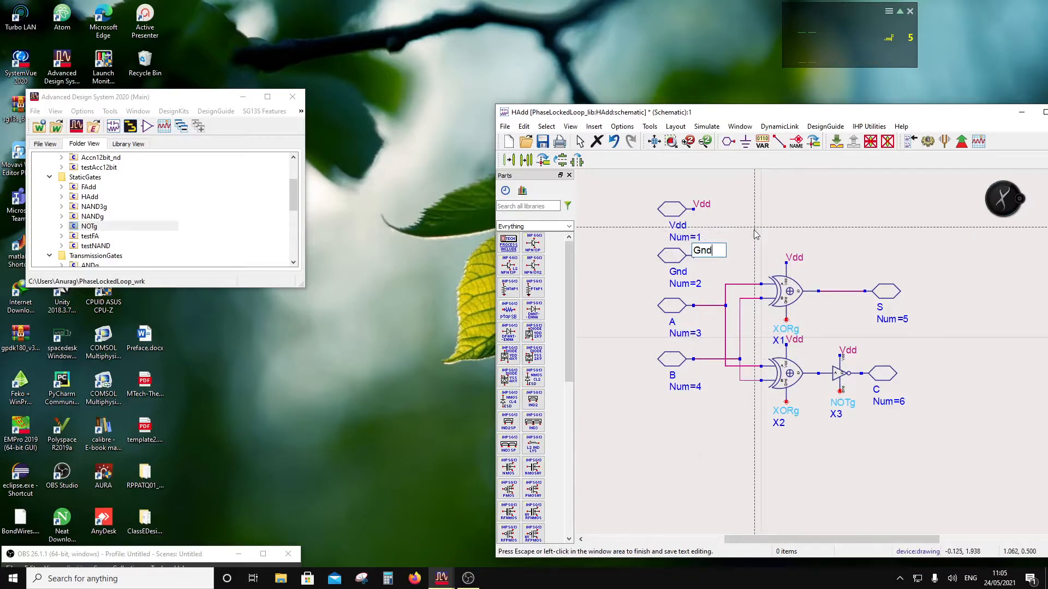
left_click(756, 232)
left_click(786, 320)
key("Escape")
left_click(786, 402)
key("Escape")
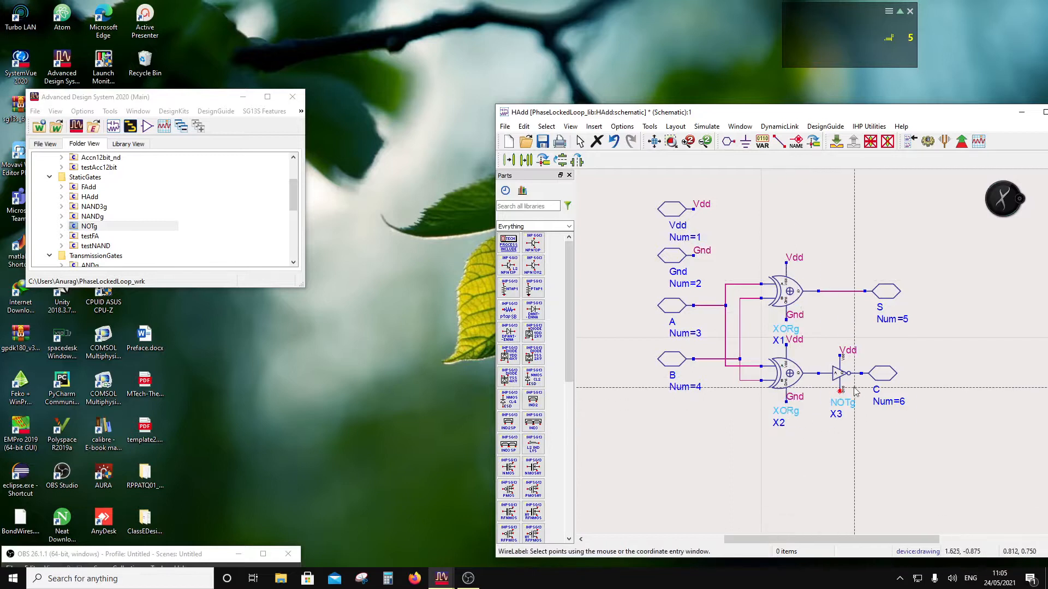
left_click(840, 392)
key("Escape")
key("Escape")
Step: Replace the lower XOR gate with the NANDg cell from the StaticGates folder, fitted between the input wires and the inverter
left_click_drag(601, 112, 490, 106)
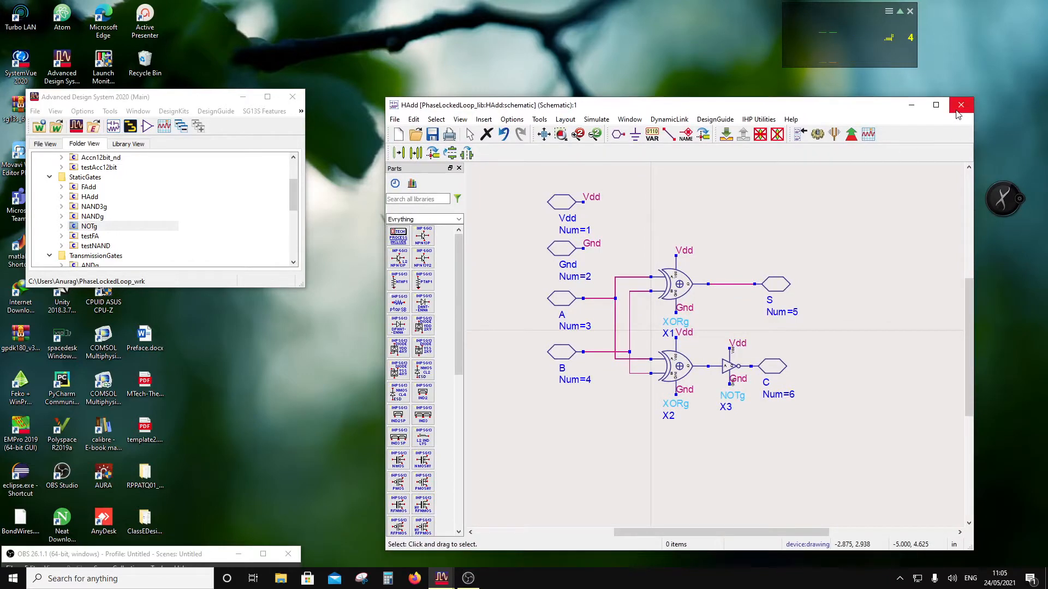
left_click(679, 365)
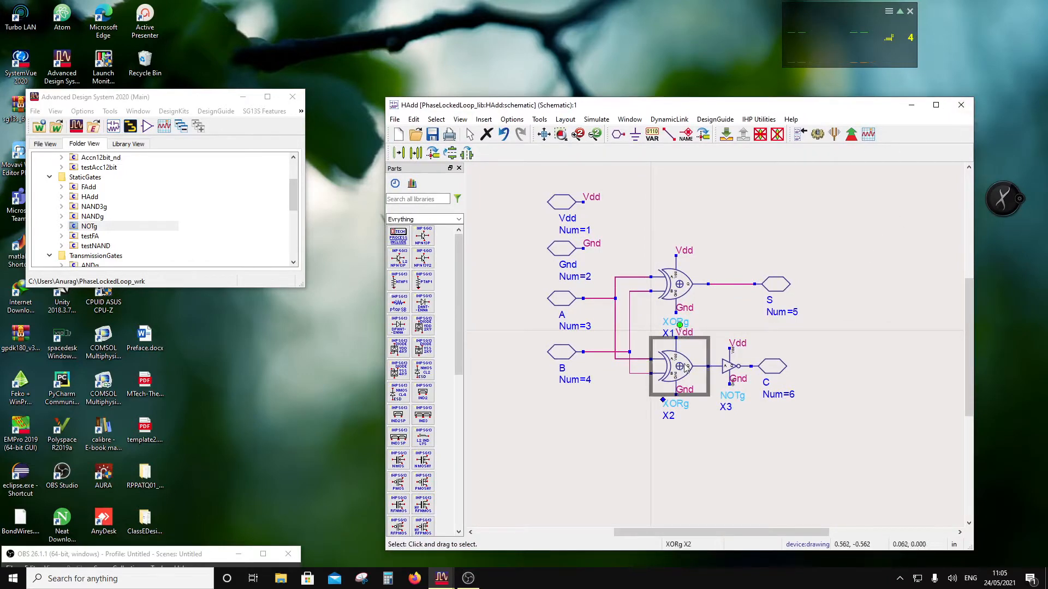
key("Delete")
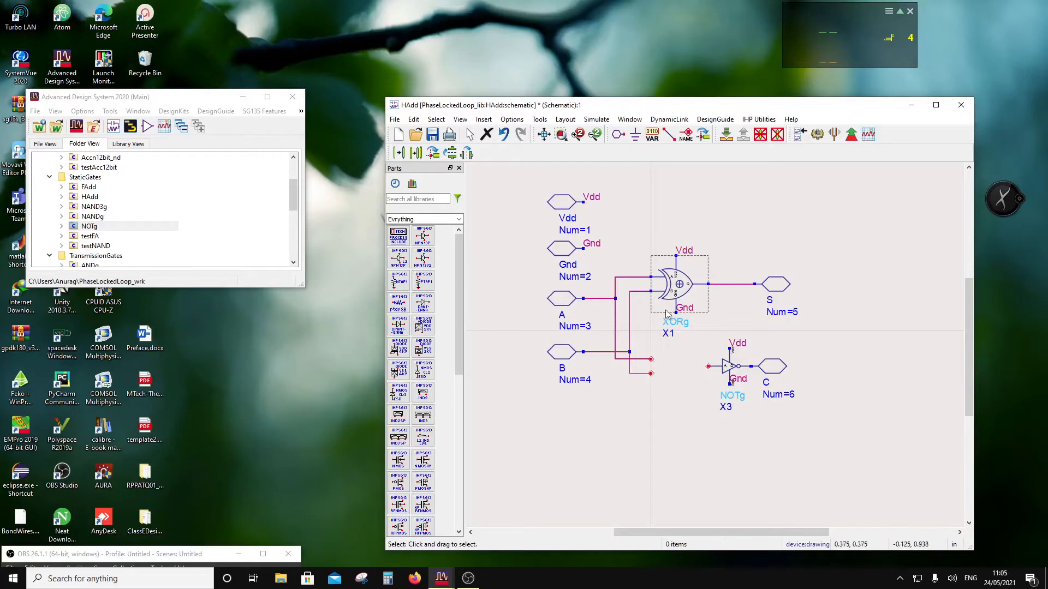
left_click(94, 218)
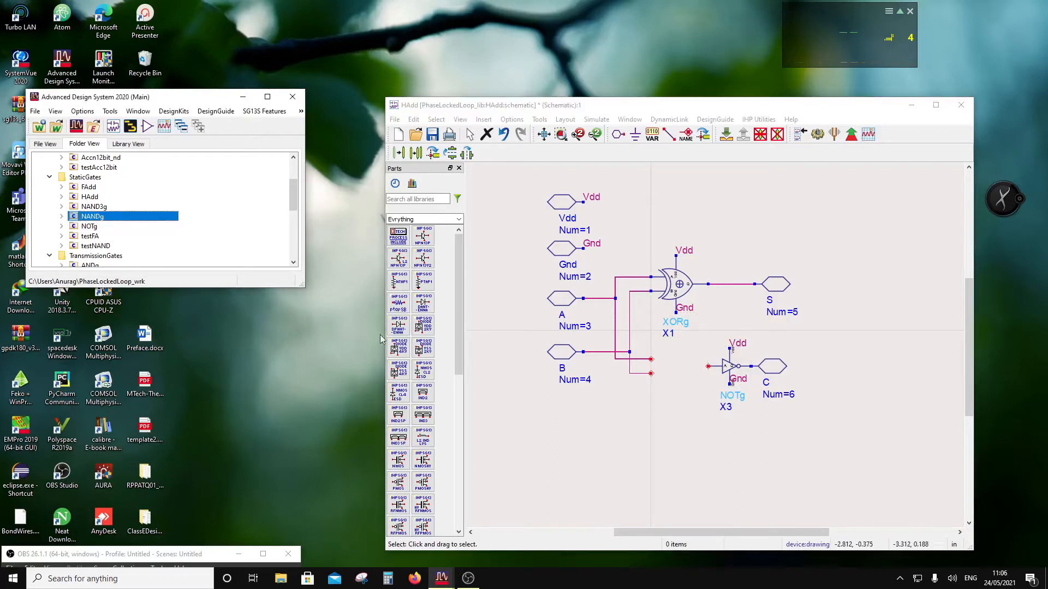
left_click(79, 217)
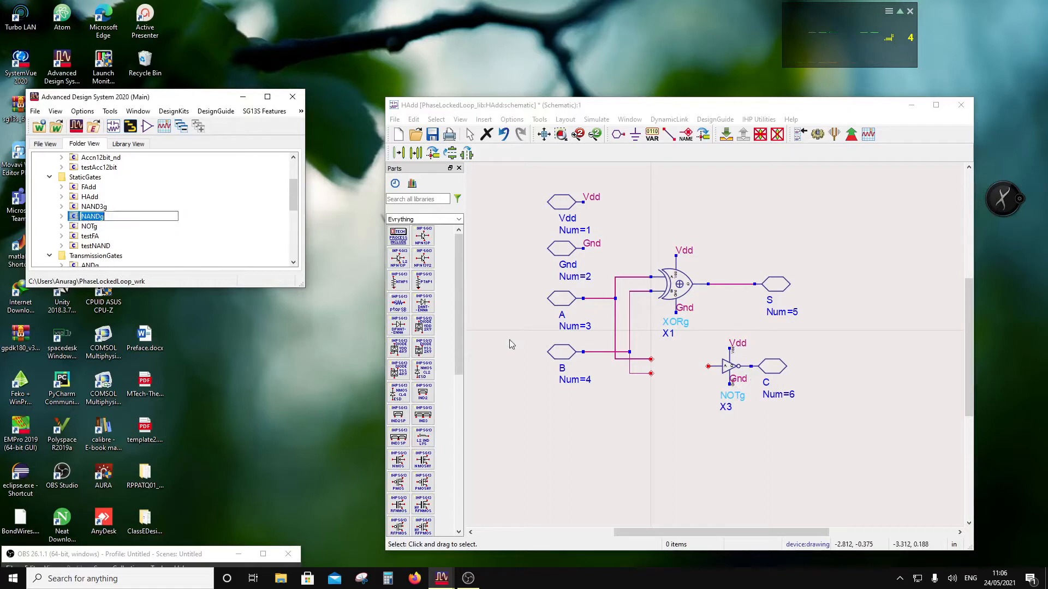
left_click(61, 217)
left_click_drag(101, 236, 667, 358)
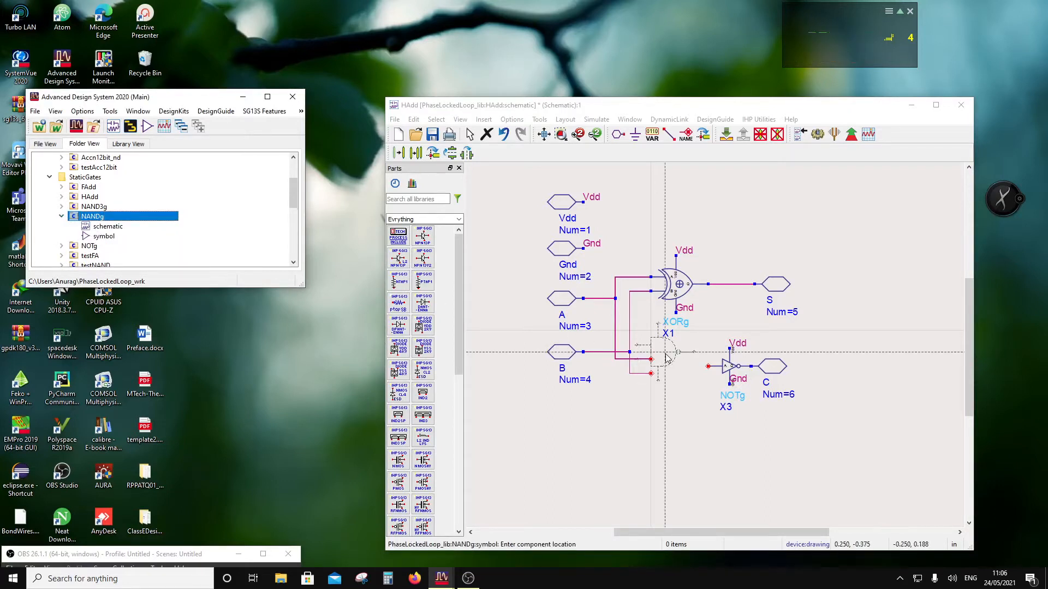
left_click(666, 358)
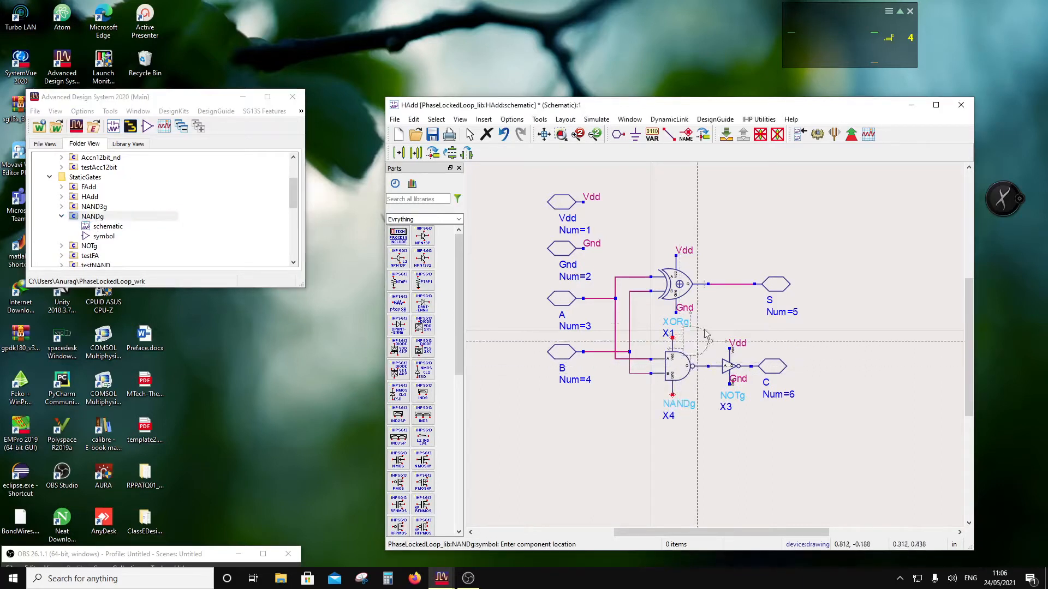
key("Escape")
Step: Label the NAND gate's supply terminals Vdd and Gnd, and save and close the HAdd schematic
left_click(686, 136)
left_click(669, 333)
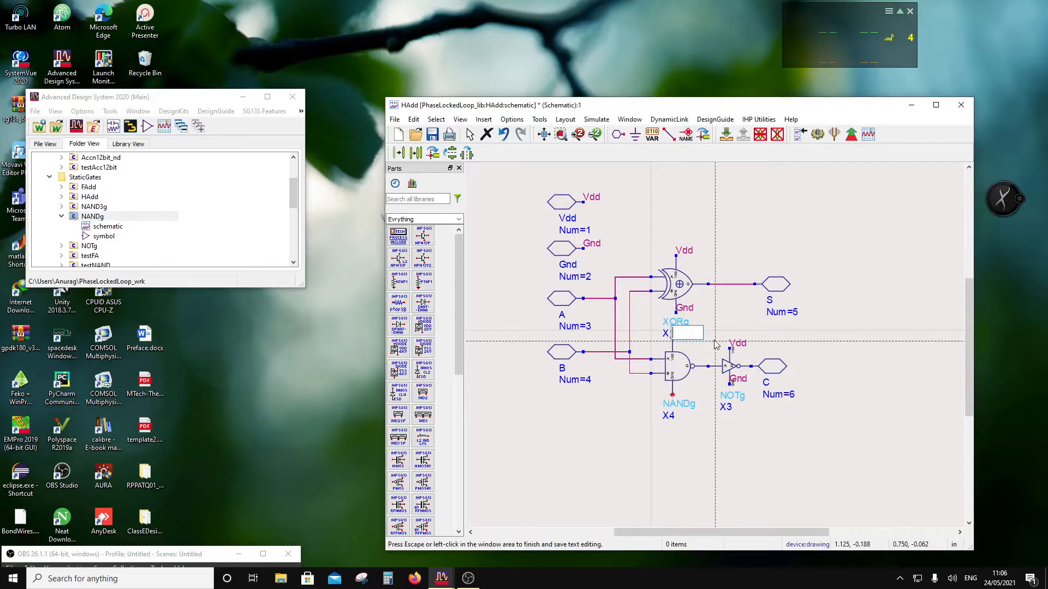
type("Vdd")
left_click(674, 408)
left_click(672, 394)
type("Gnd")
key("Escape")
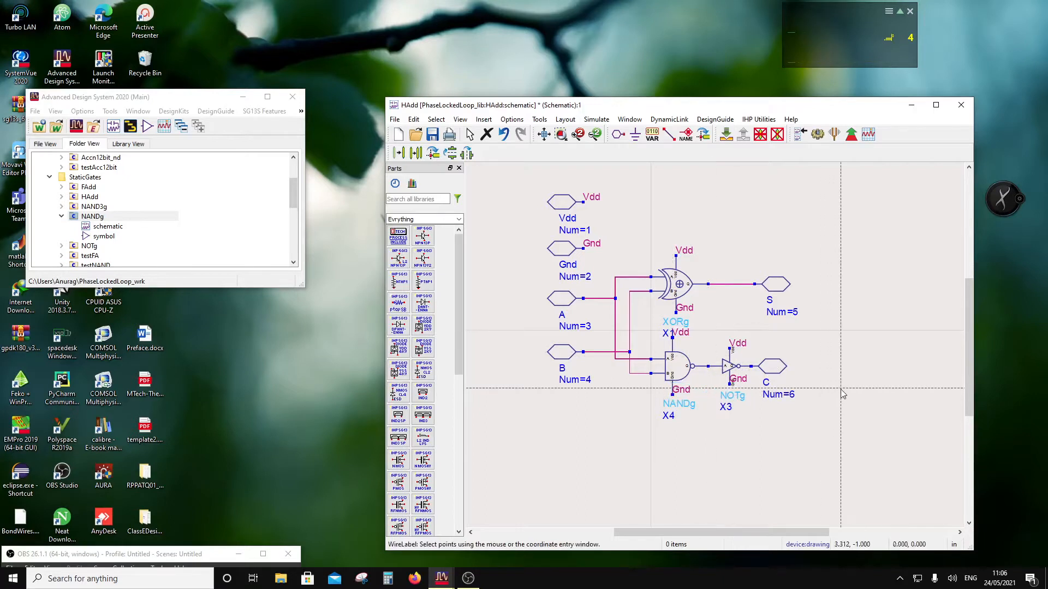
left_click(432, 135)
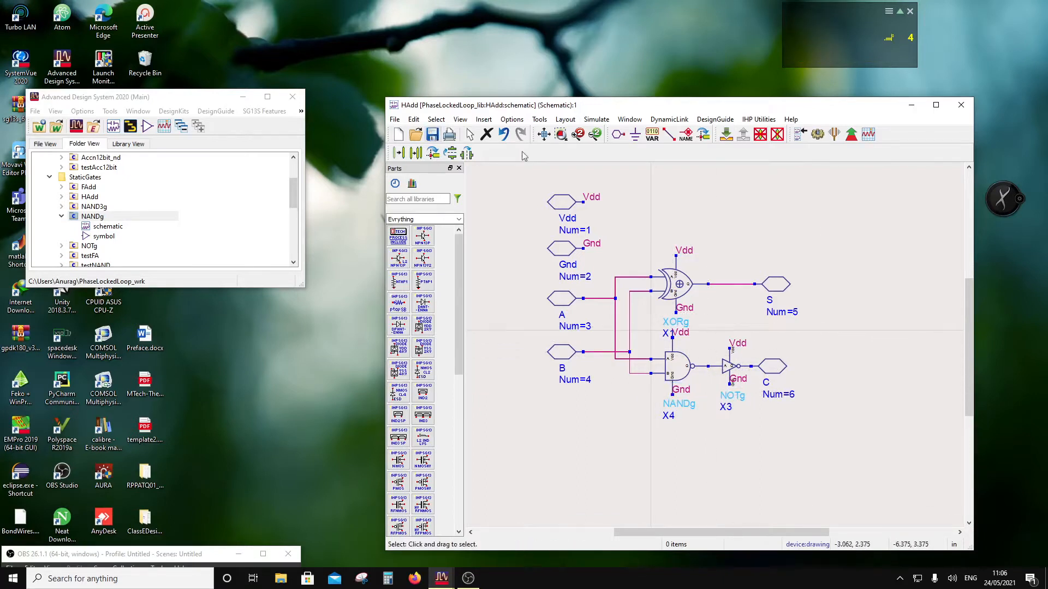
left_click(956, 110)
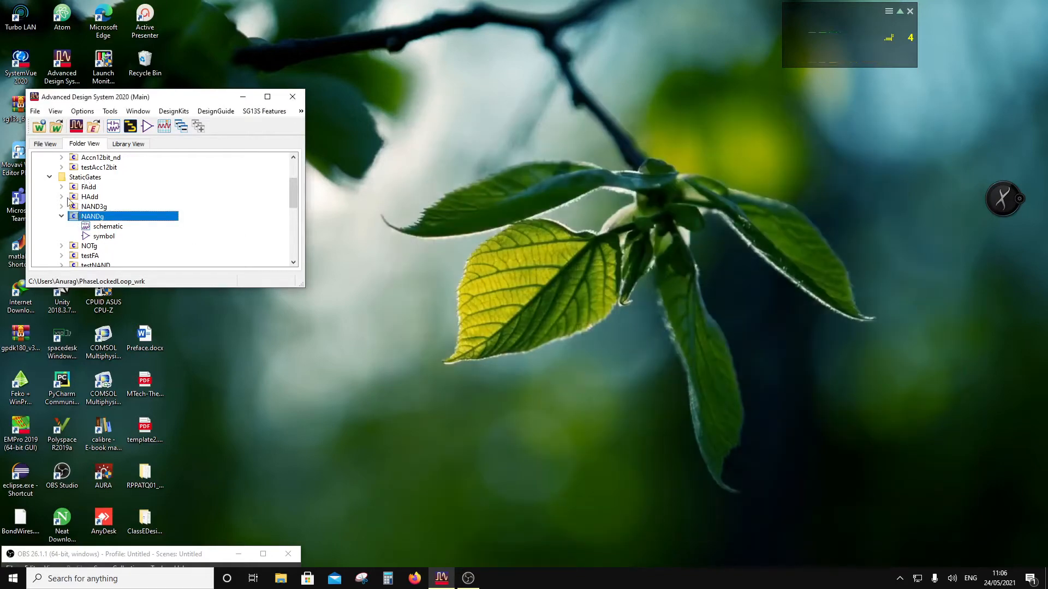
right_click(67, 199)
mouse_move(104, 224)
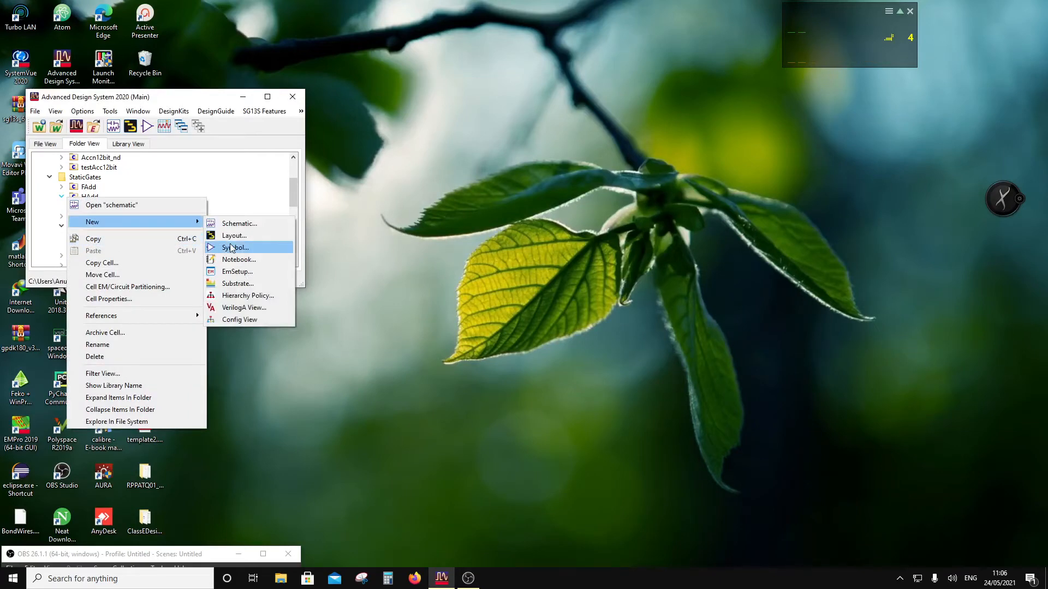
left_click(231, 248)
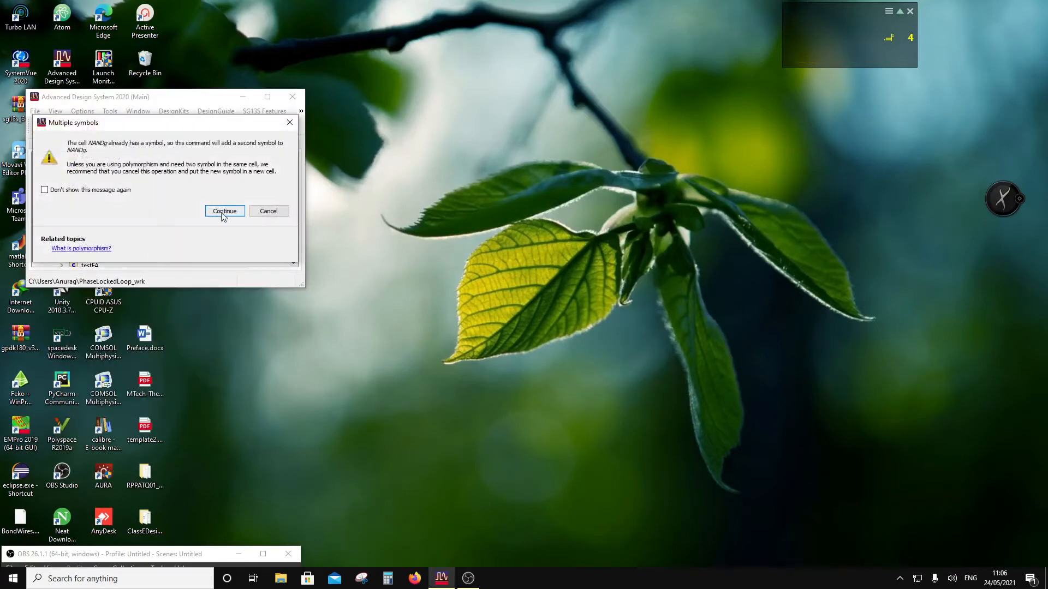
left_click(290, 122)
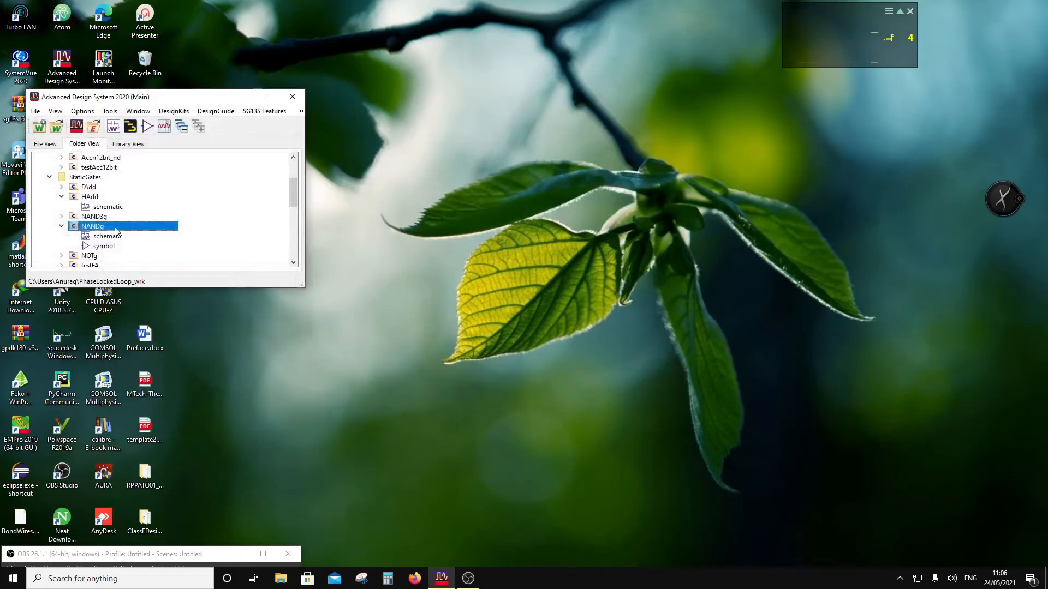
Step: Create a symbol for the HAdd cell, auto-generated from its schematic as a dual type with pins ordered by orientation
right_click(97, 199)
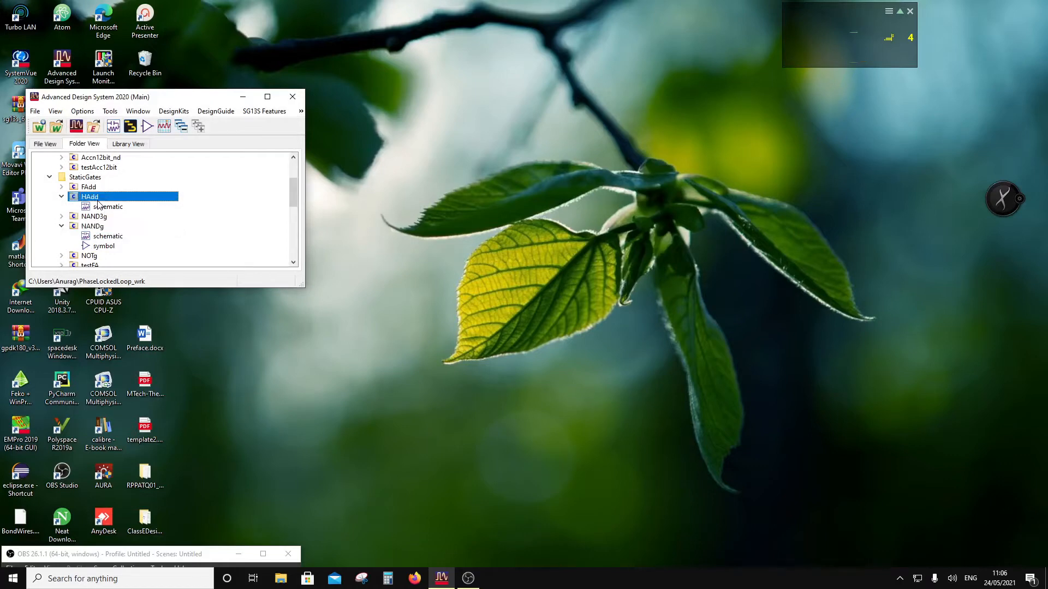
mouse_move(153, 221)
left_click(258, 251)
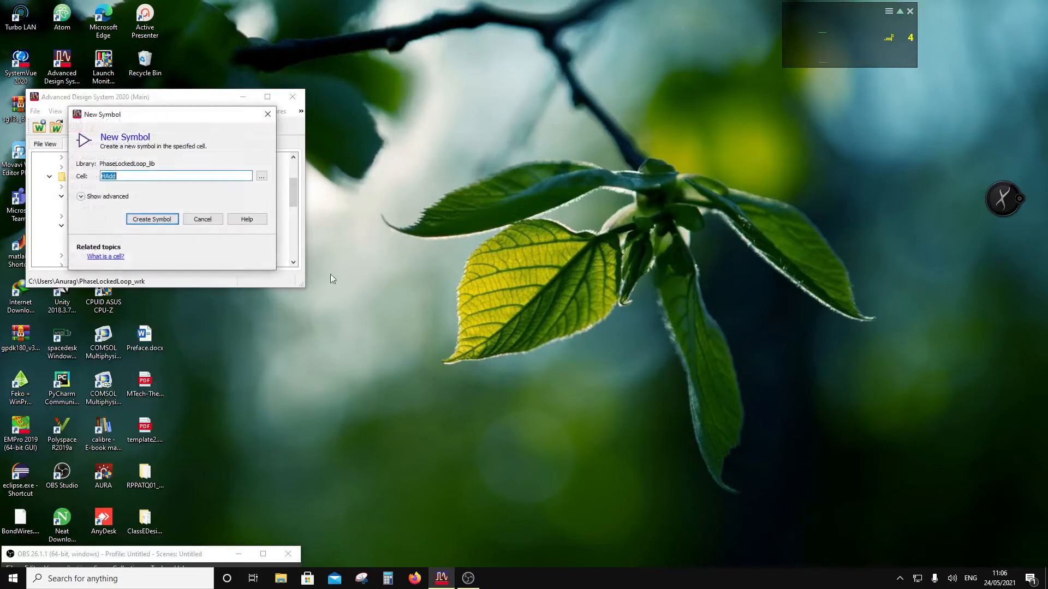
left_click(151, 223)
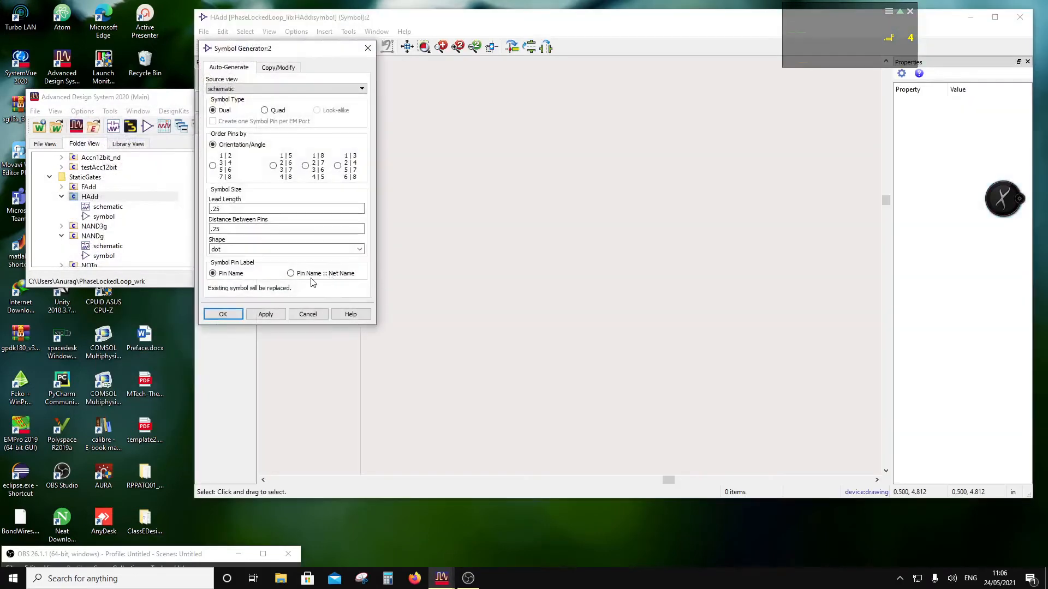
left_click(232, 309)
key("Escape")
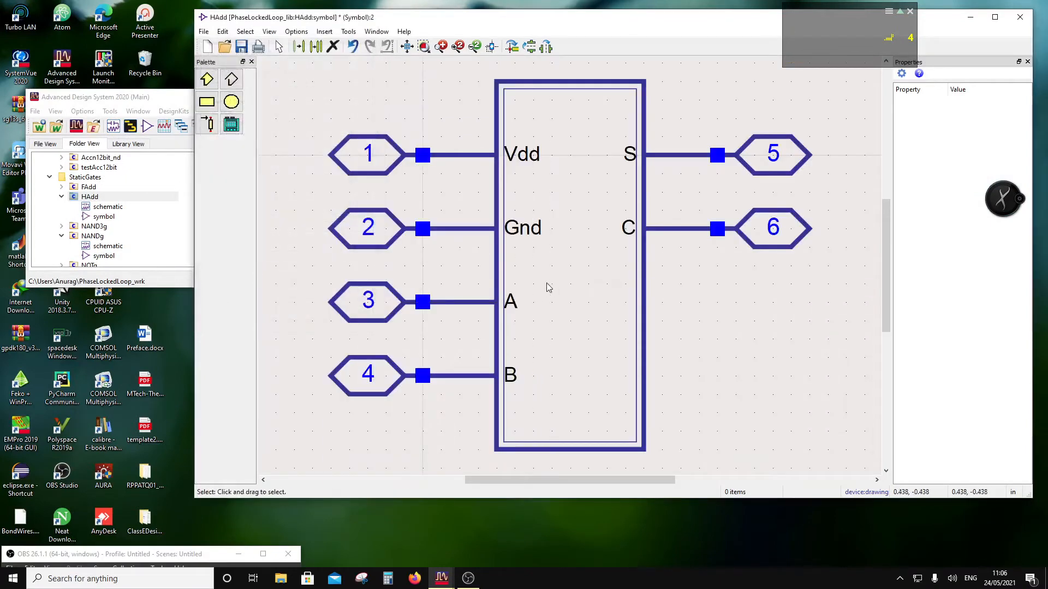
Step: Move the S and C pins of the symbol down so they line up with pins A and B
scroll(547, 284, "down", 3)
left_click_drag(772, 280, 628, 277)
left_click(693, 376)
Step: Rotate the Gnd pin to point downward and place it centred at the bottom of the symbol box
left_click_drag(399, 211, 577, 263)
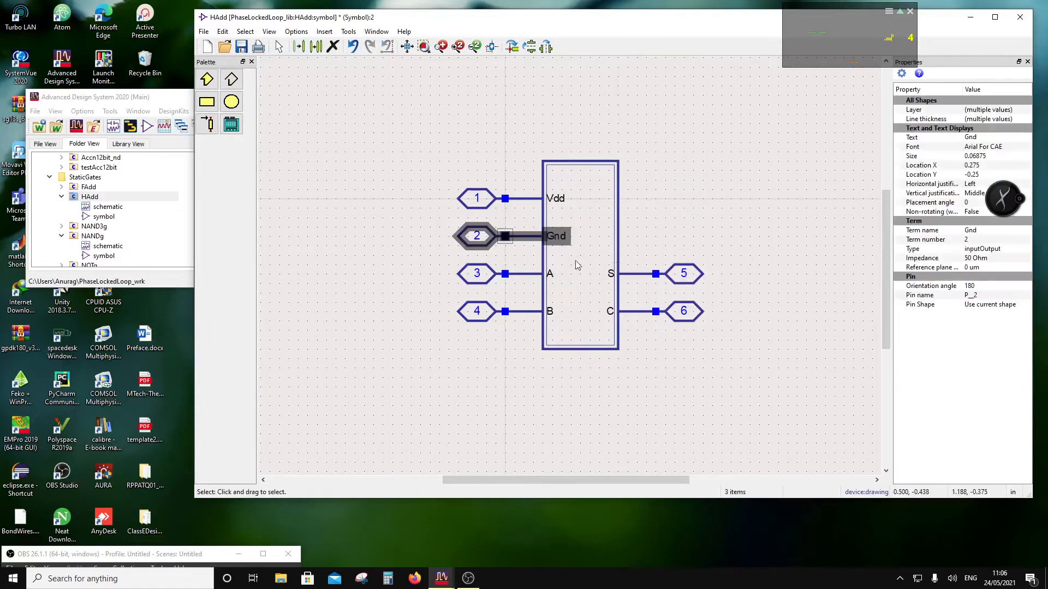
left_click(514, 45)
left_click(514, 46)
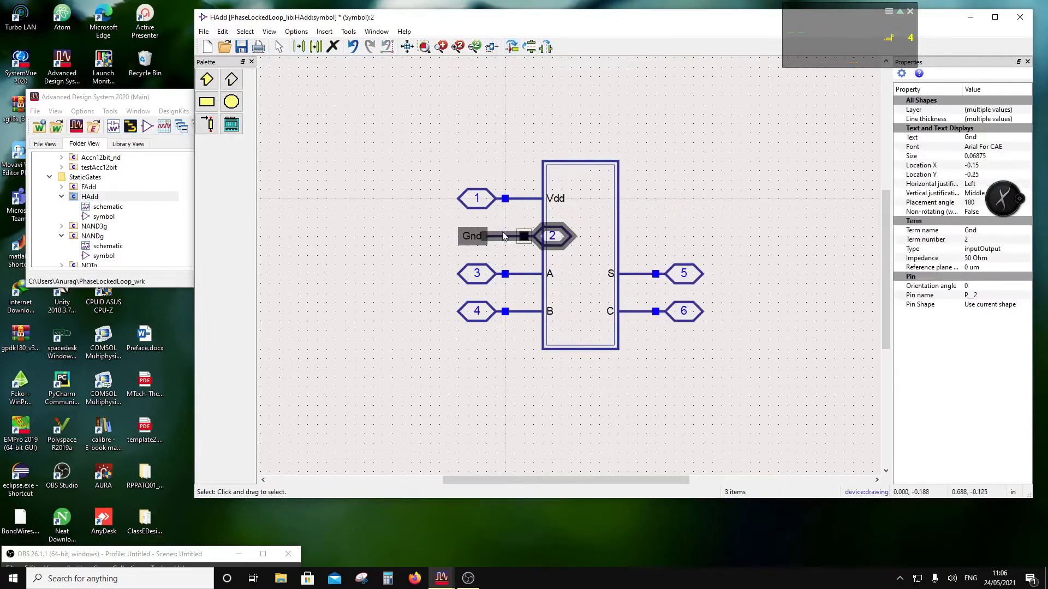
left_click(514, 45)
left_click_drag(526, 259, 593, 398)
left_click_drag(607, 440, 562, 322)
Step: Raise the bottom edge of the symbol box slightly to meet the Gnd pin's lead
left_click_drag(637, 359, 532, 339)
left_click_drag(618, 354, 620, 345)
left_click(622, 377)
Step: Adjust the Gnd pin at the box's bottom edge and shift its label up inside the box
left_click(577, 342)
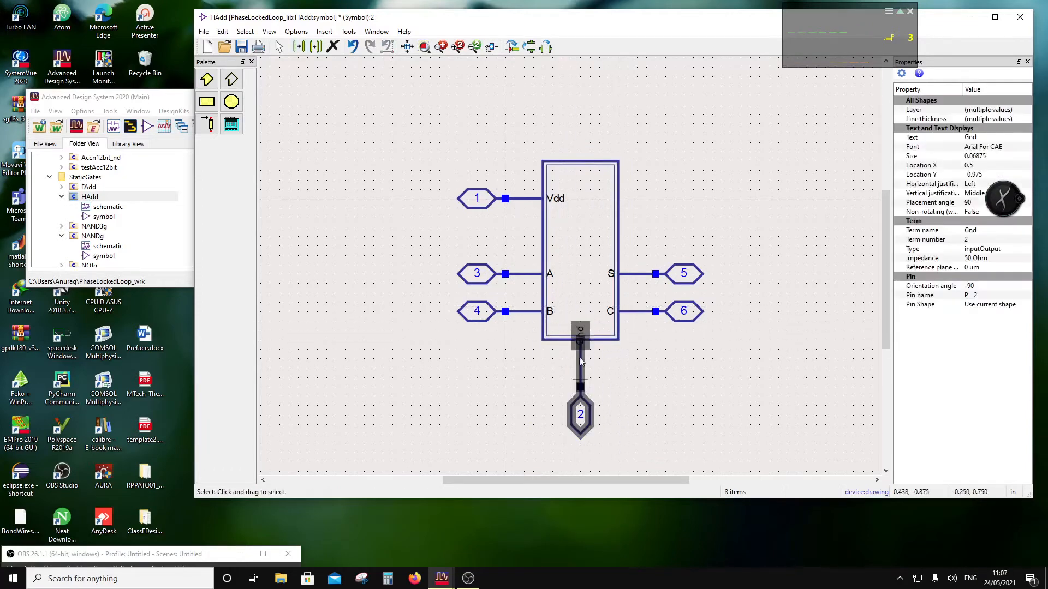
mouse_move(583, 405)
left_mouse_down()
mouse_move(584, 384)
mouse_move(588, 398)
left_mouse_up()
left_click(635, 403)
left_click_drag(584, 337, 583, 327)
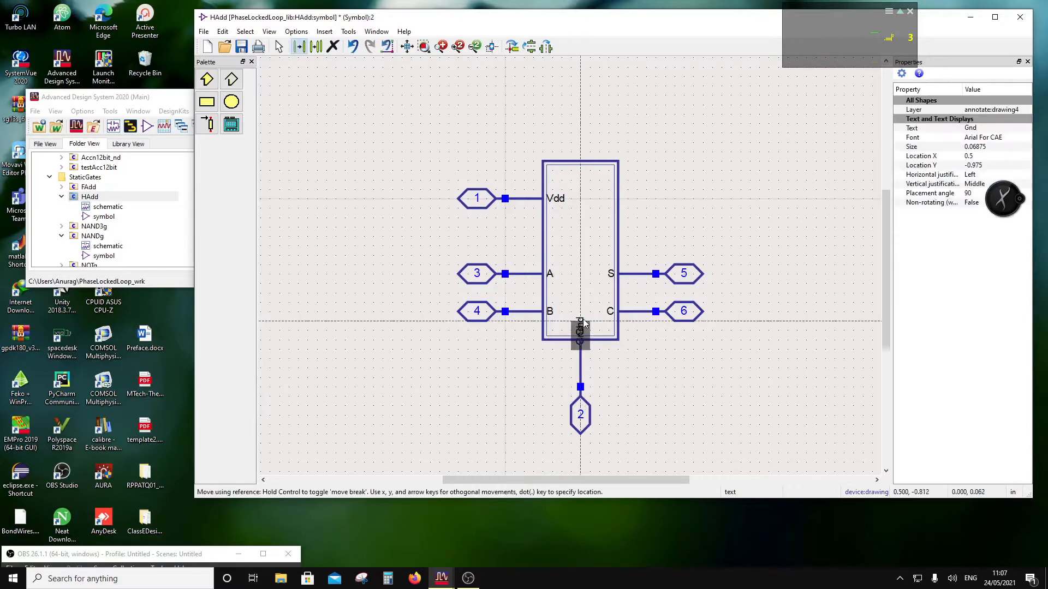
left_click(640, 382)
Step: Lower the symbol box's top edge to just above pins A and S, and place the Vdd pin pointing upward, centred on that edge
left_click_drag(524, 146, 626, 248)
left_click_drag(411, 171, 589, 227)
left_click(511, 46)
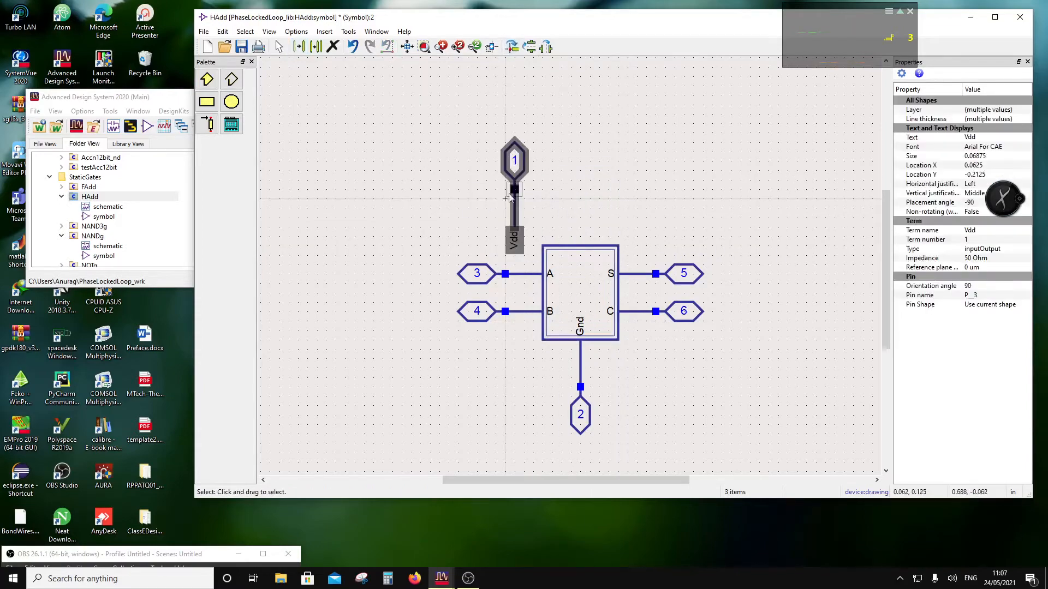
key("m")
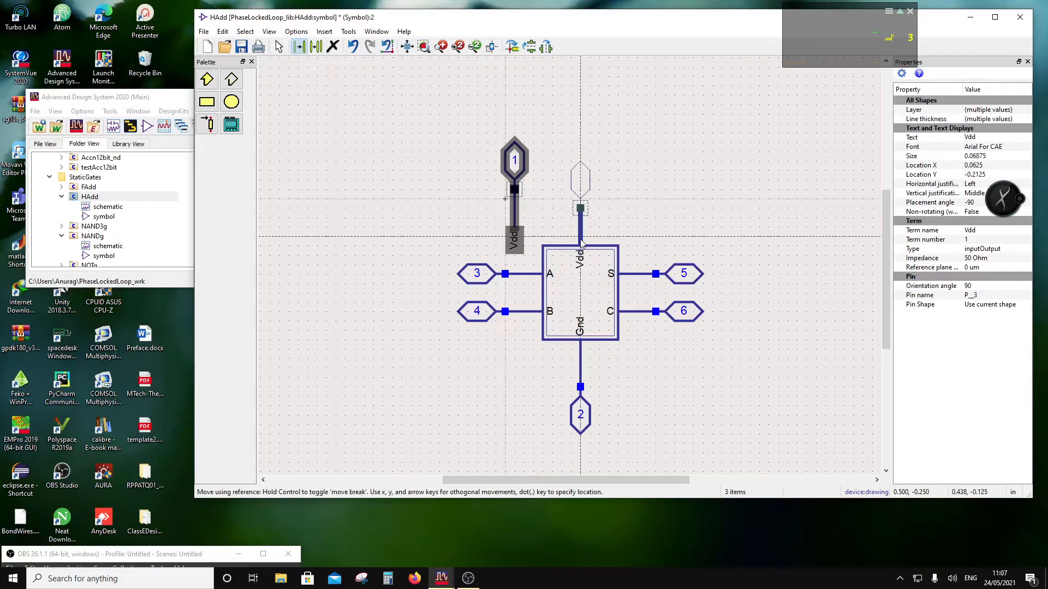
left_click(584, 236)
Step: Open the FAdd cell's schematic and symbol for reference, close both and return to the HAdd symbol
left_click(62, 187)
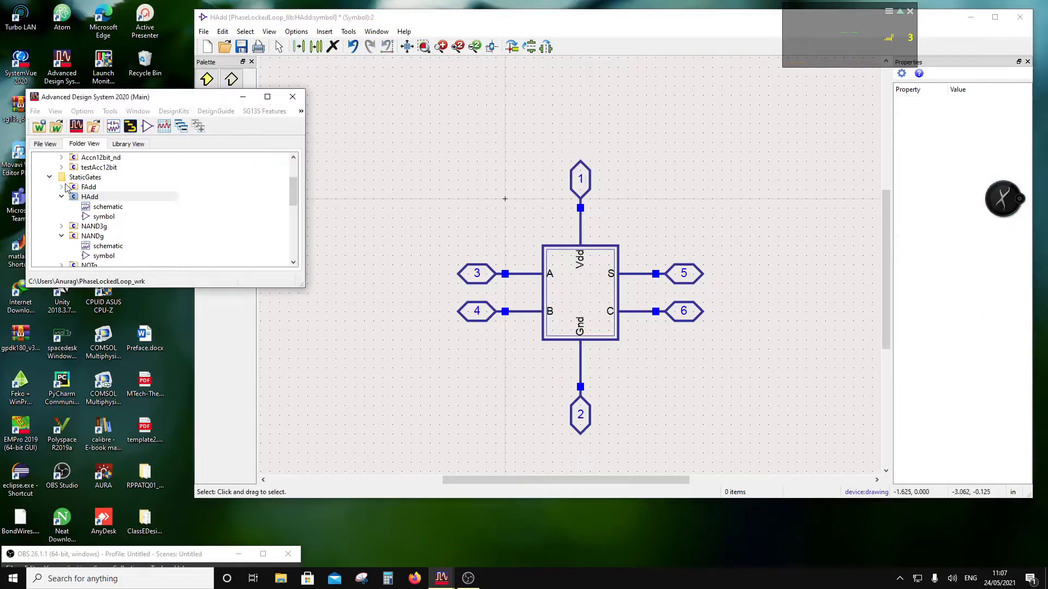
left_click(107, 197)
double_click(107, 197)
double_click(103, 207)
left_click(1031, 28)
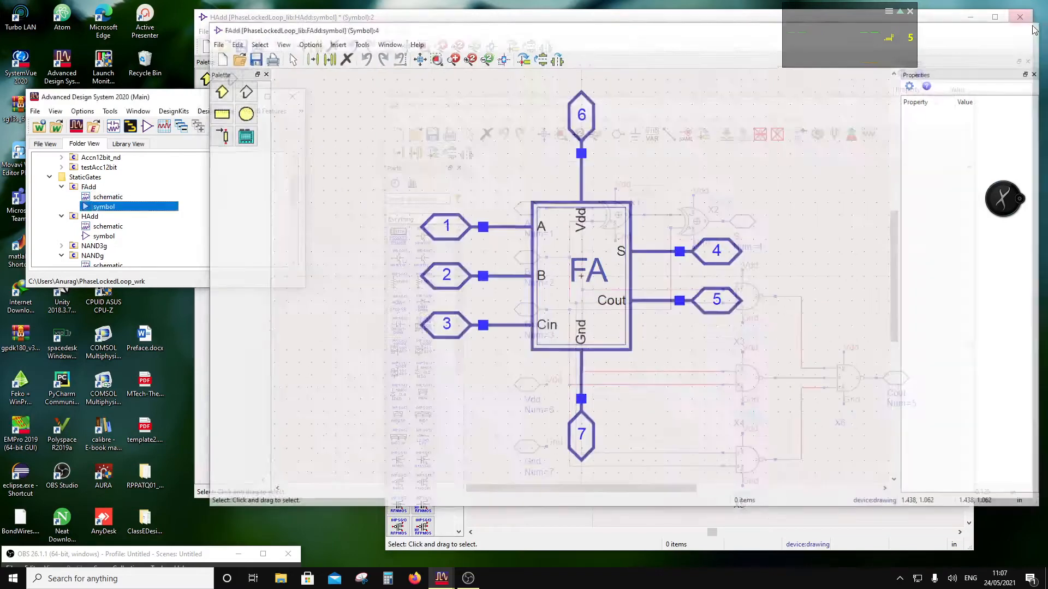
left_click(961, 105)
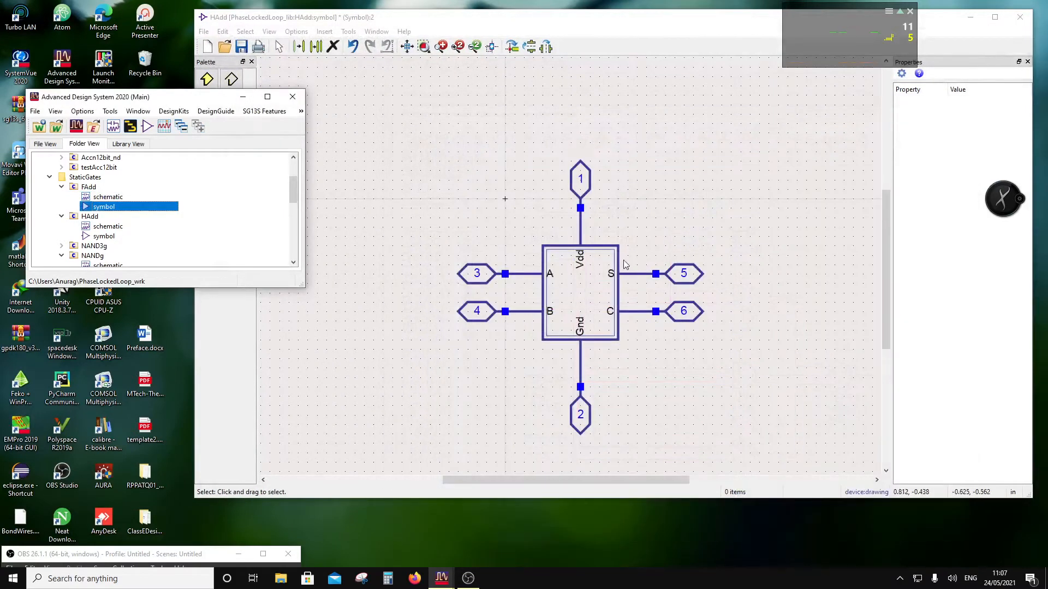
left_click(116, 237)
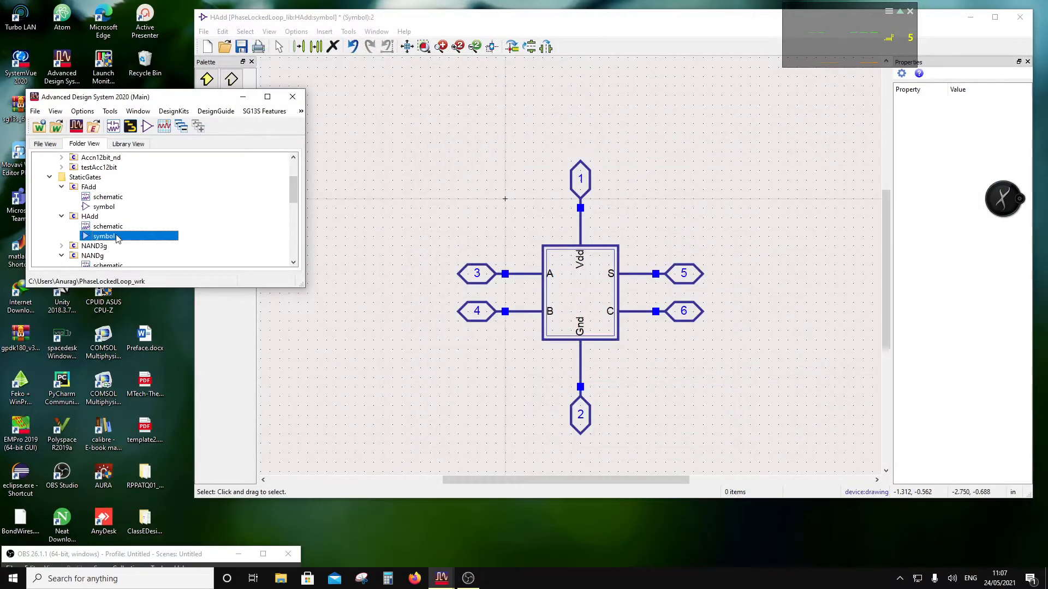
left_click(412, 215)
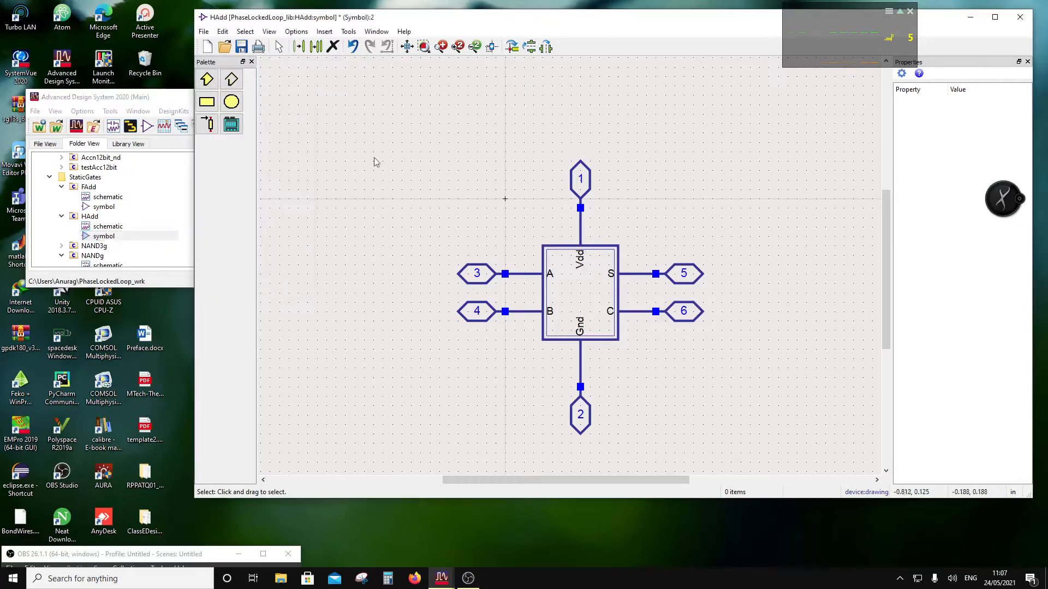
Step: Add the text "HA" to the symbol and place it in the middle of the box
left_click(324, 31)
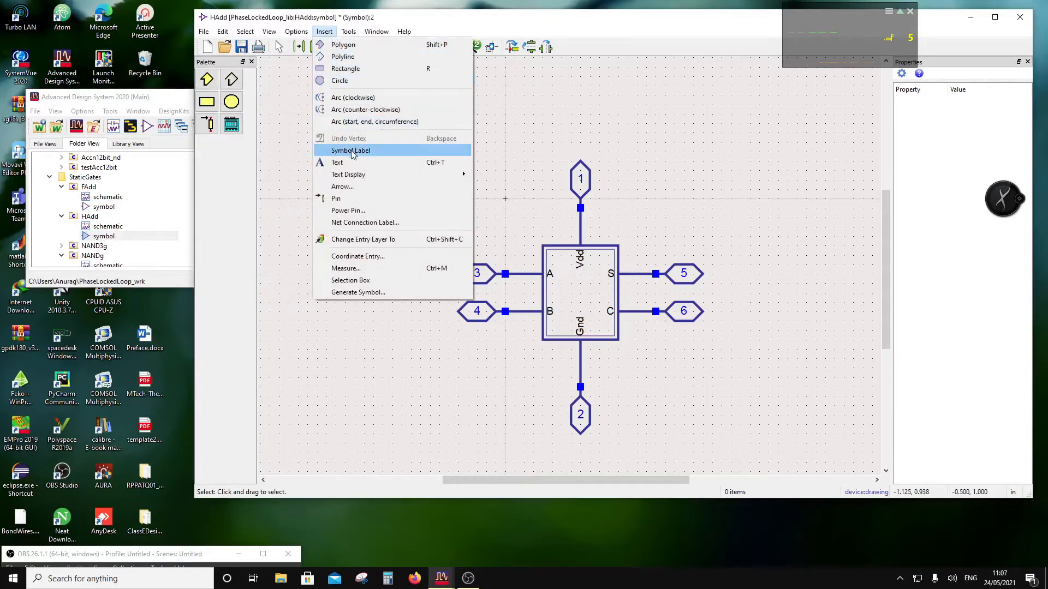
left_click(343, 162)
left_click(673, 365)
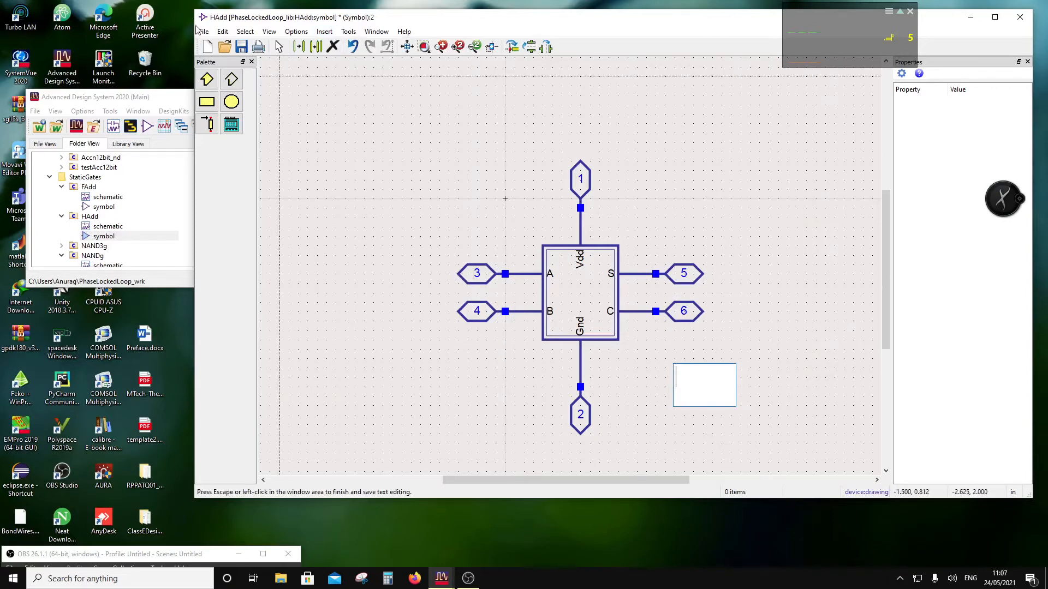
type("HA")
left_click(829, 354)
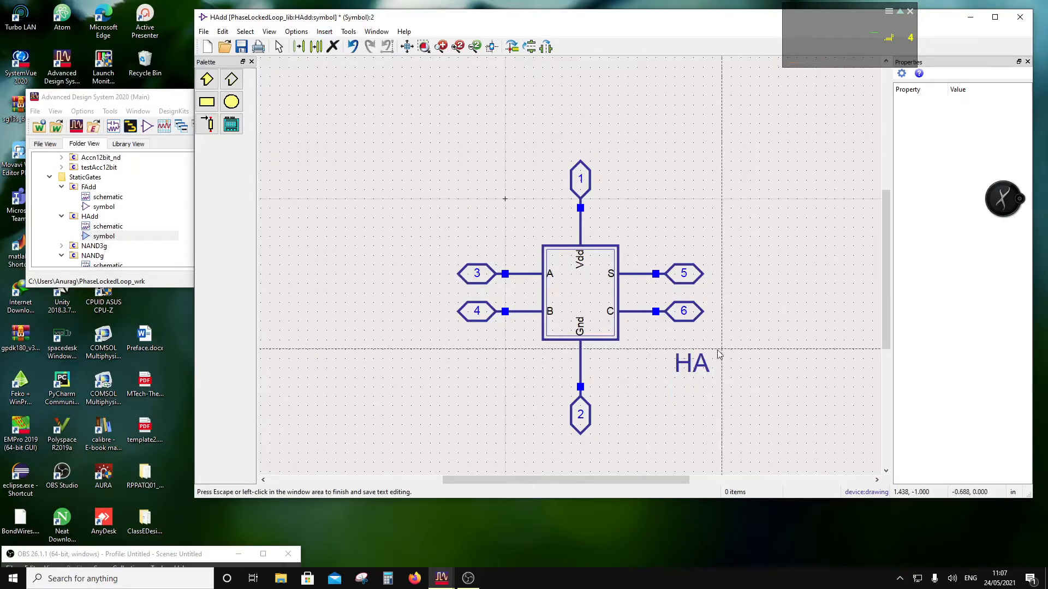
left_click_drag(704, 361, 589, 296)
left_click(667, 365)
Step: Move the whole HAdd symbol so its box is centred on the origin, and save and close it
left_click_drag(395, 135, 721, 460)
left_click_drag(591, 341, 514, 245)
left_click(748, 344)
left_click(237, 48)
left_click_drag(353, 17, 158, 95)
left_click(827, 94)
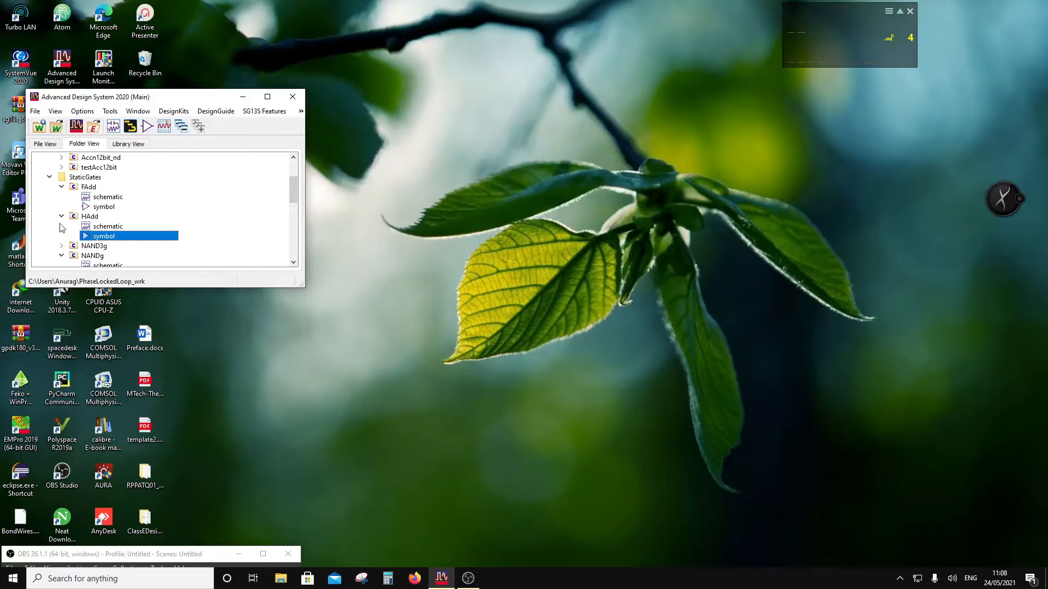
Step: Open the MSDFF schematic from the TransmissionGates folder to review the flip-flop's circuit, and close it
scroll(67, 213, "down", 3)
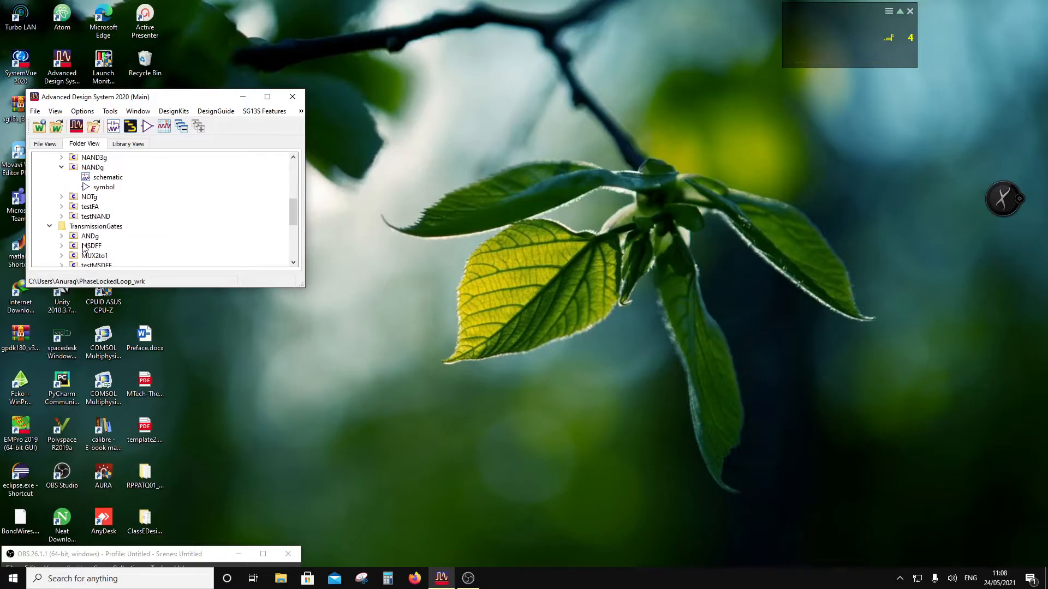
scroll(83, 250, "down", 3)
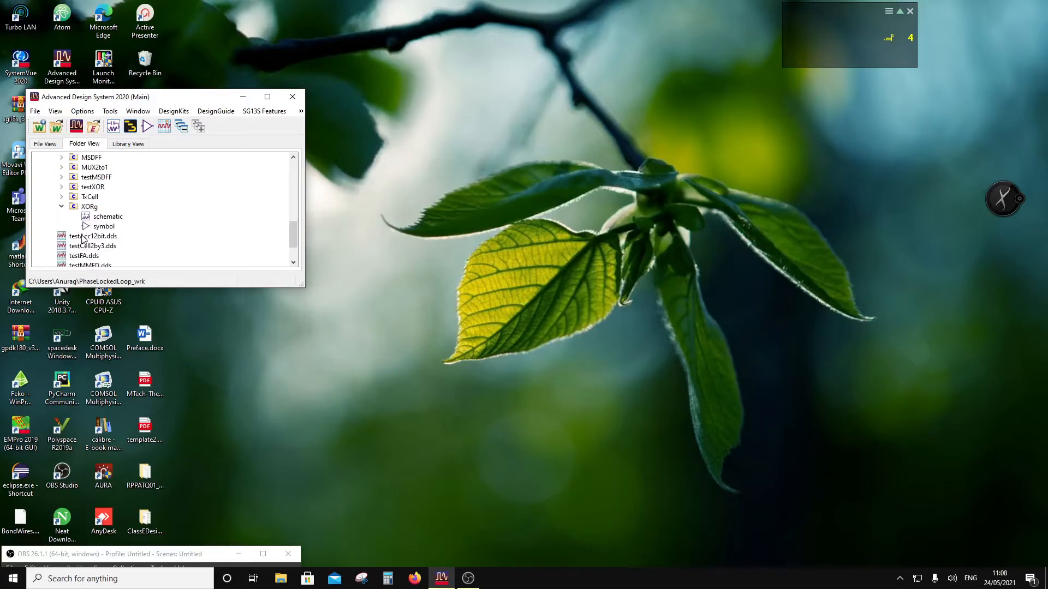
scroll(83, 239, "up", 1)
left_click(62, 187)
double_click(138, 196)
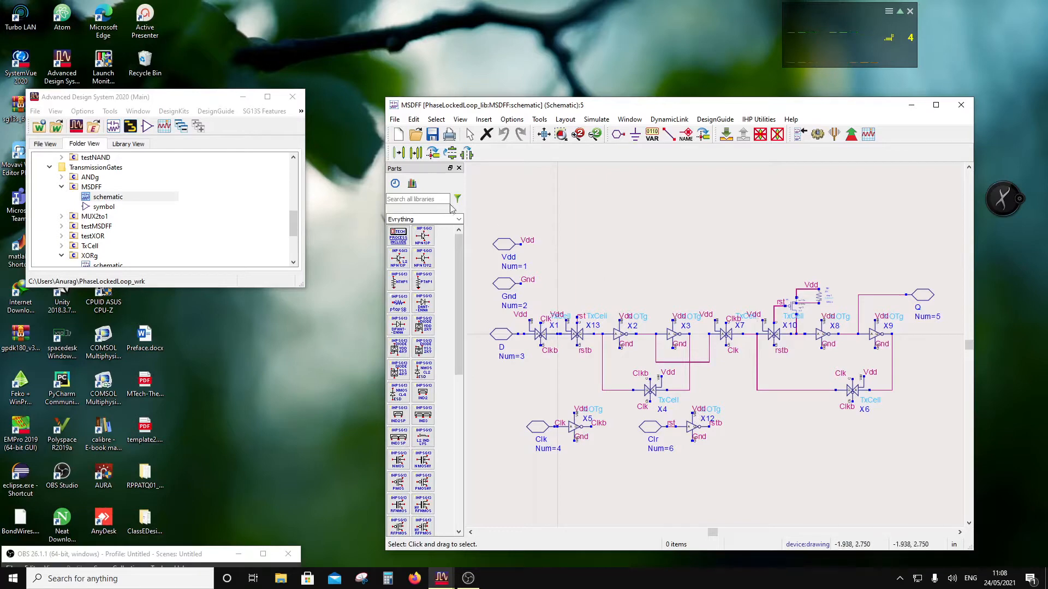
left_click(961, 105)
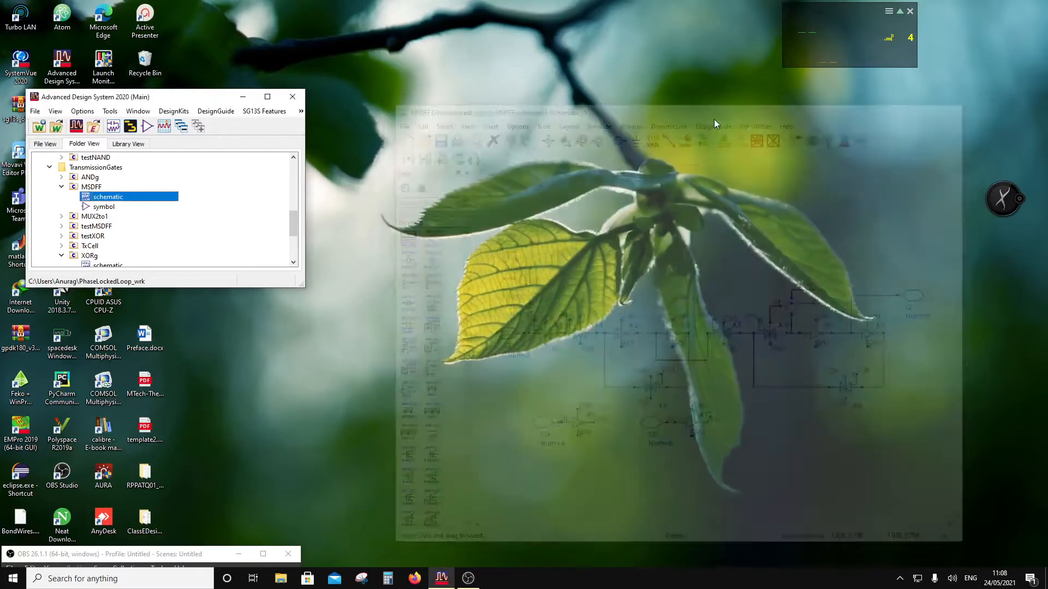
Step: Copy the MSDFF cell into the TransmissionGates workspace folder under the new name MSDFnoclr
right_click(81, 187)
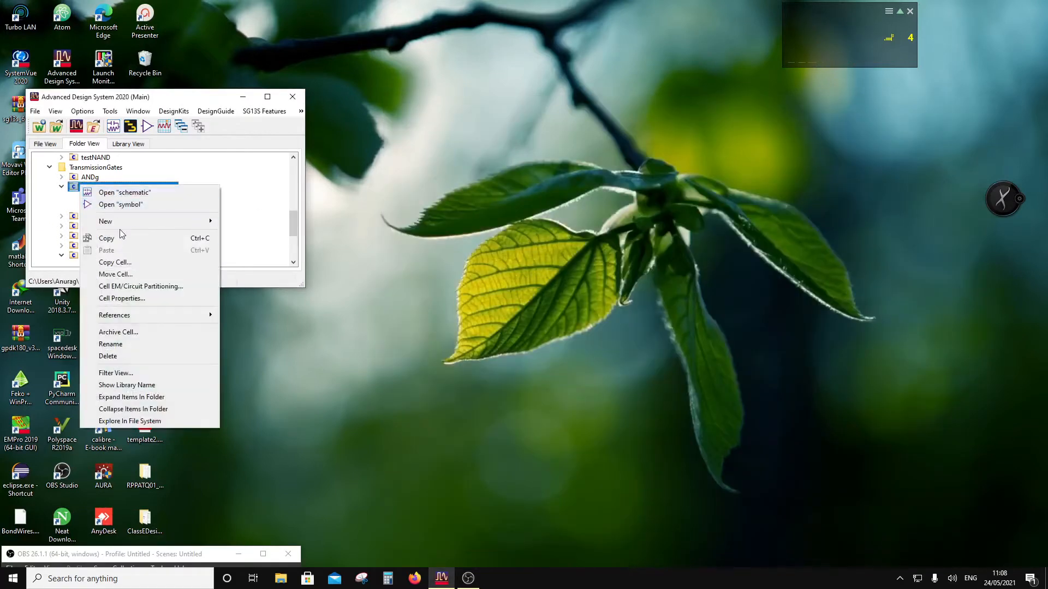
mouse_move(119, 225)
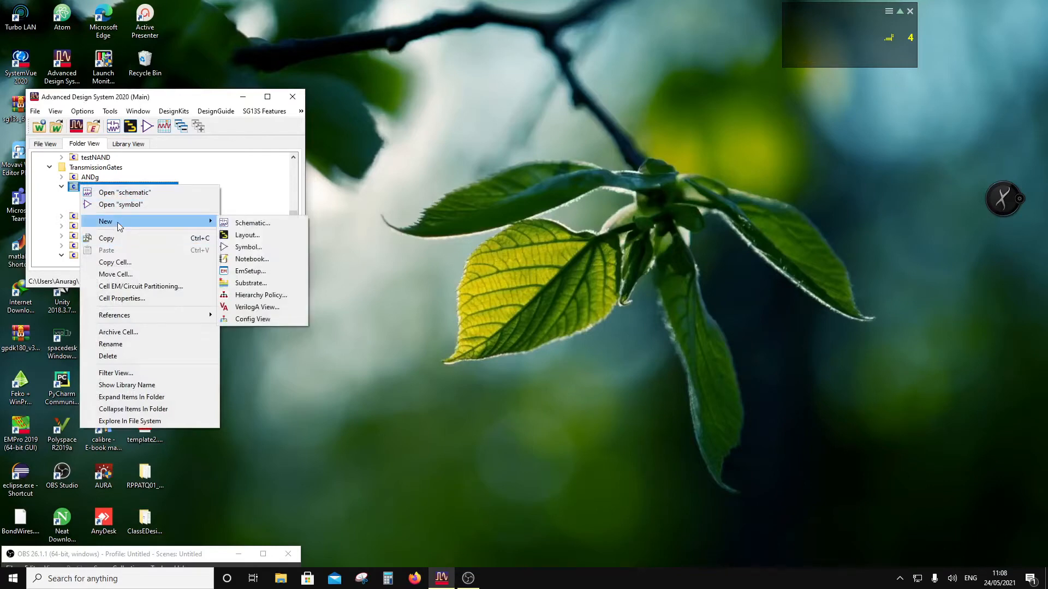
left_click(117, 262)
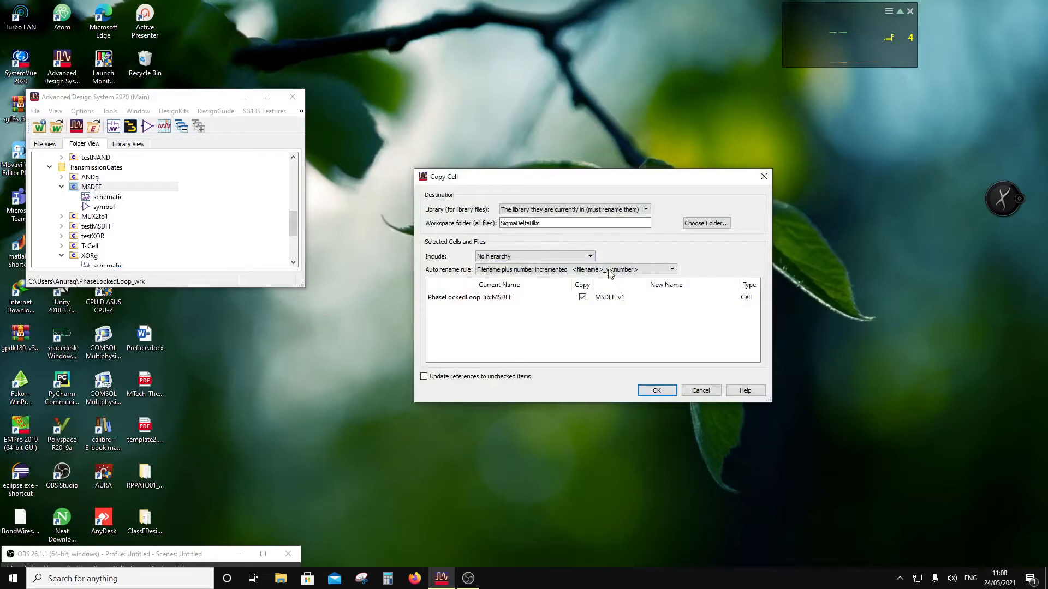
double_click(632, 299)
left_click_drag(625, 298, 610, 299)
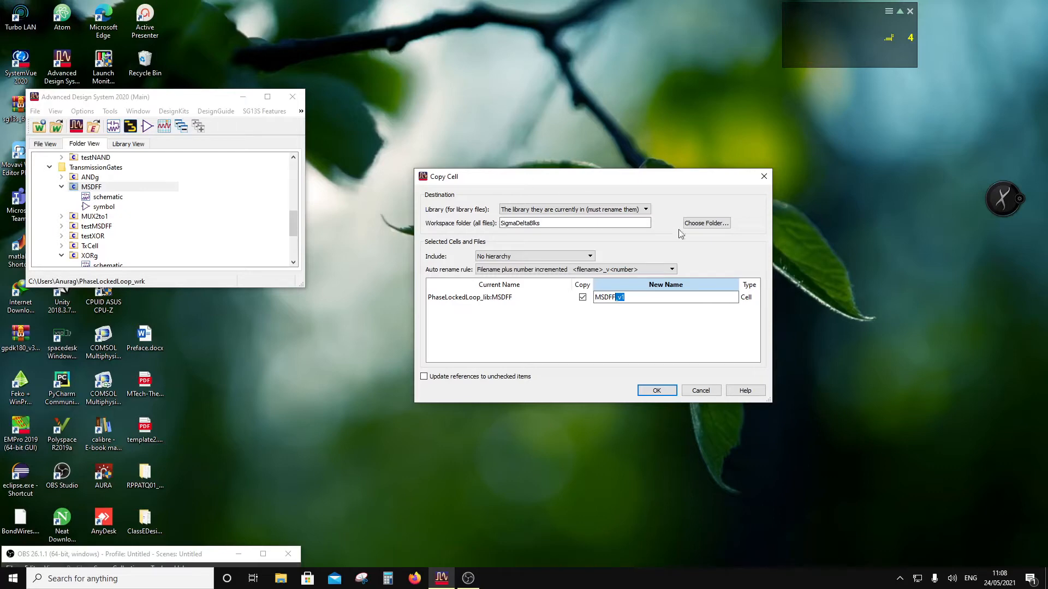
left_click(693, 225)
left_click(556, 251)
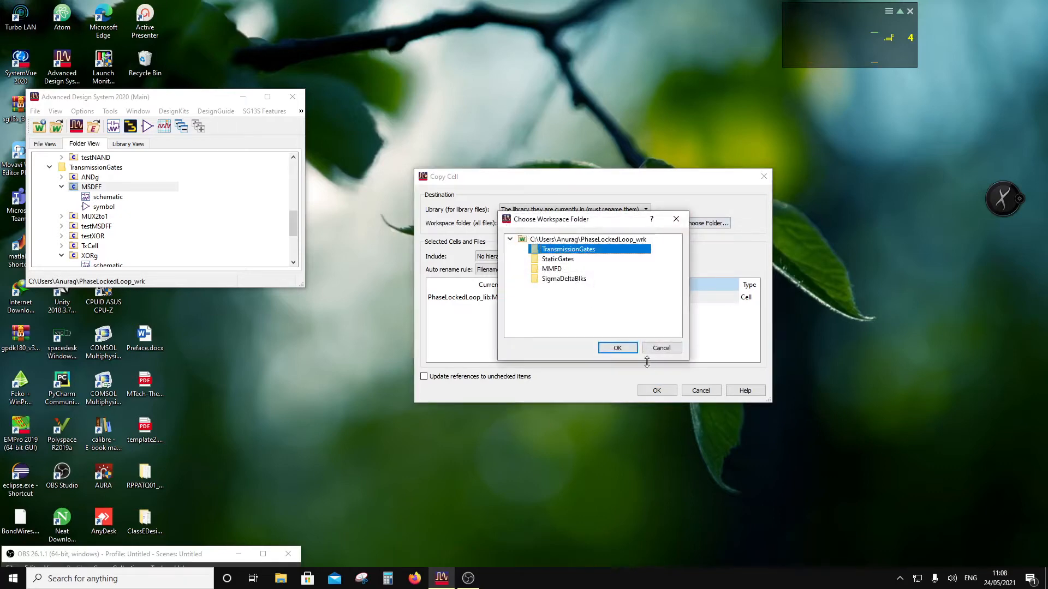
left_click(617, 347)
left_click(627, 297)
left_click(626, 297)
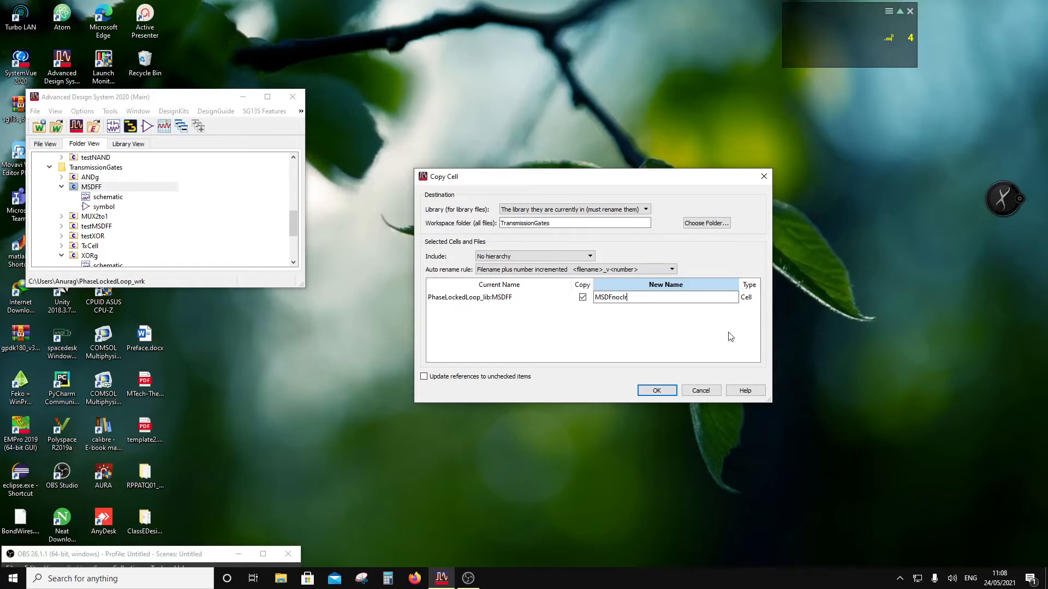
left_click(656, 390)
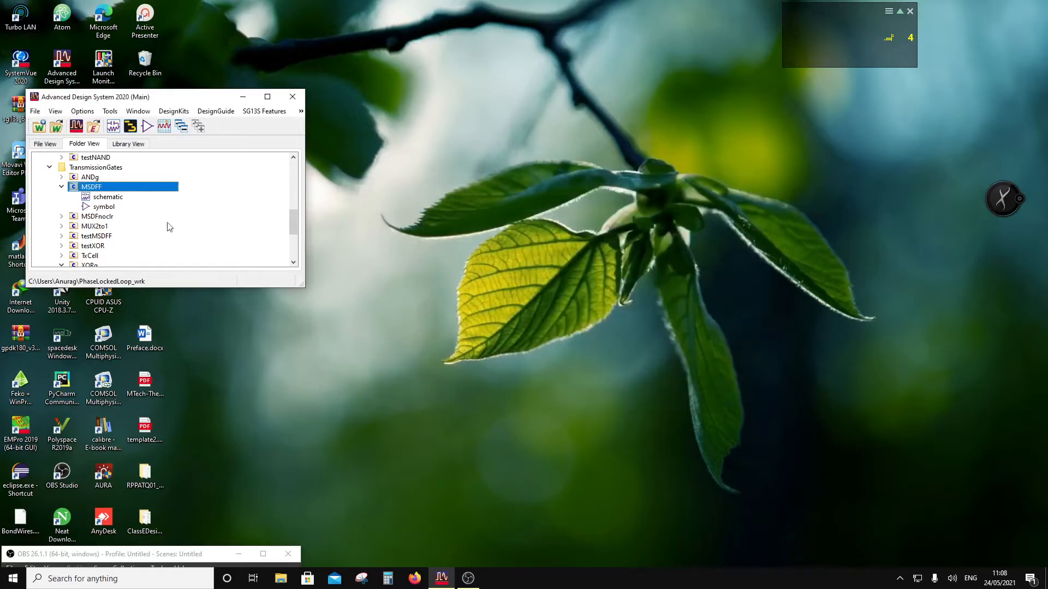
Step: In the MSDFnoclr schematic, delete transmission gate X10 and the reset transistor above it with their wires and labels
left_click(62, 217)
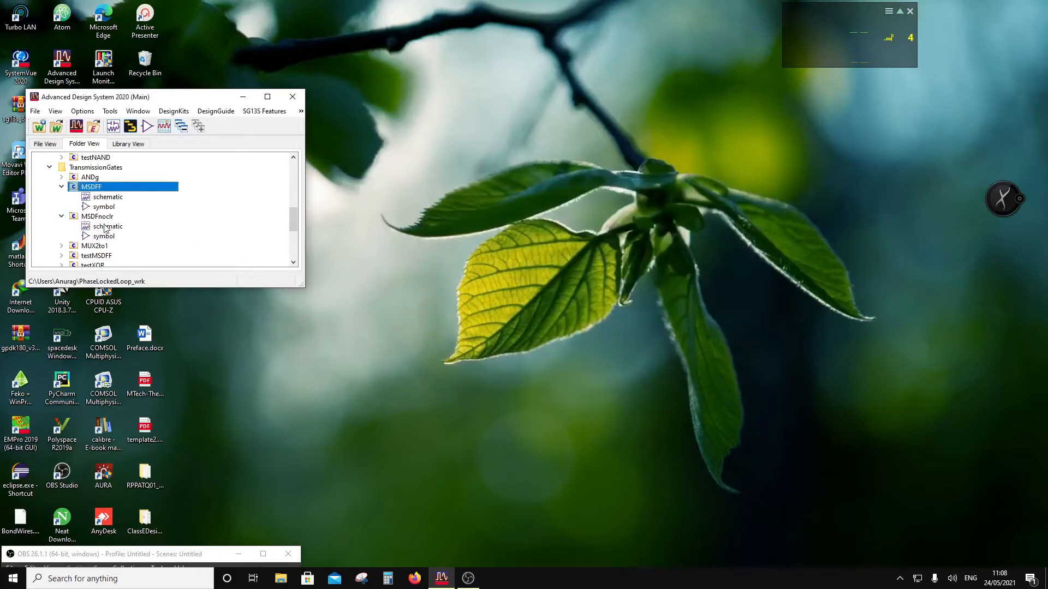
double_click(108, 226)
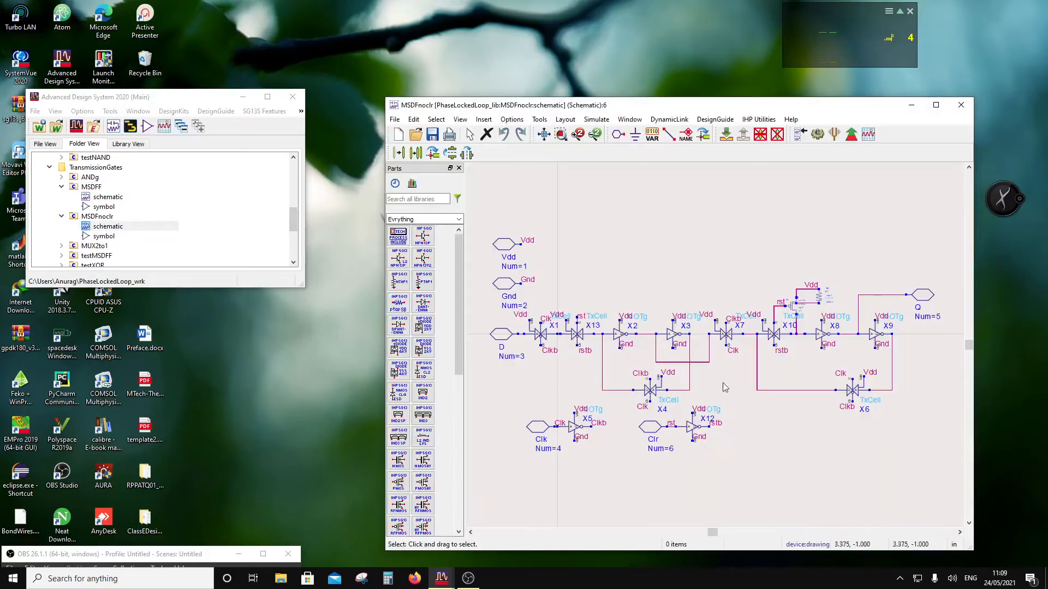
left_click_drag(762, 259, 834, 360)
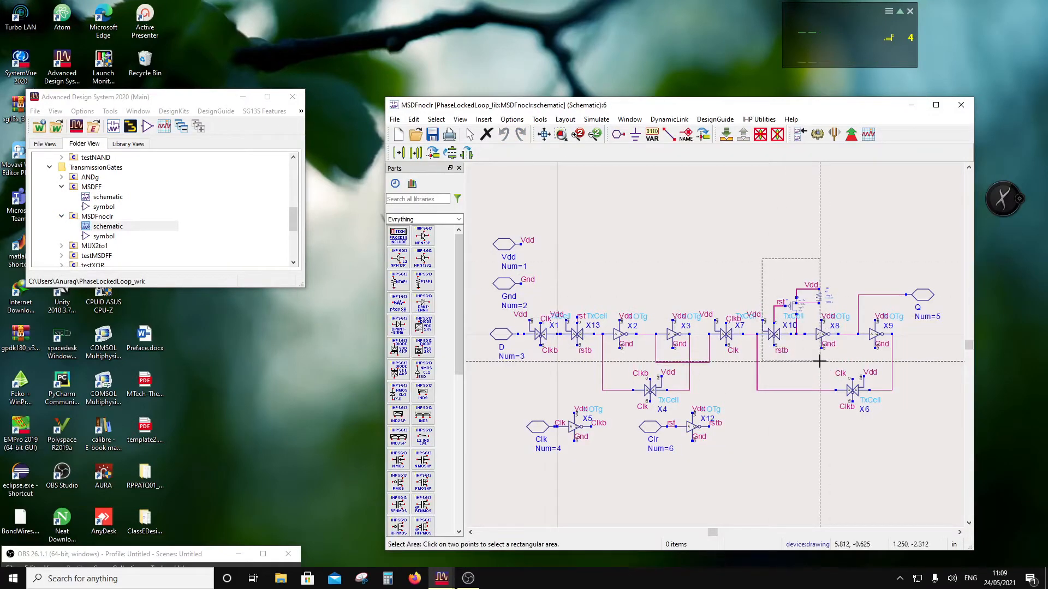
left_click(833, 361)
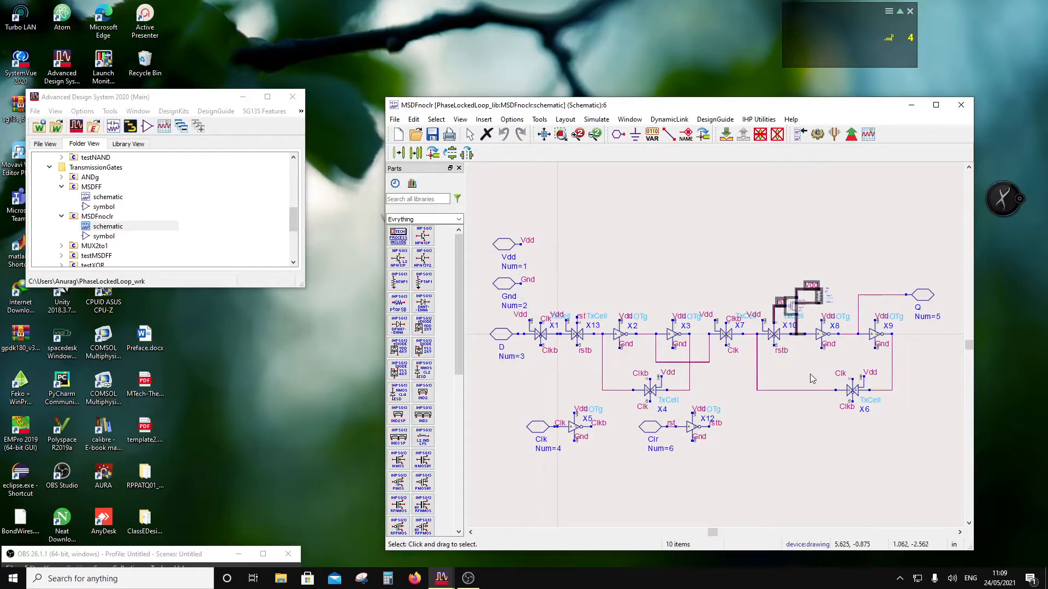
key("Delete")
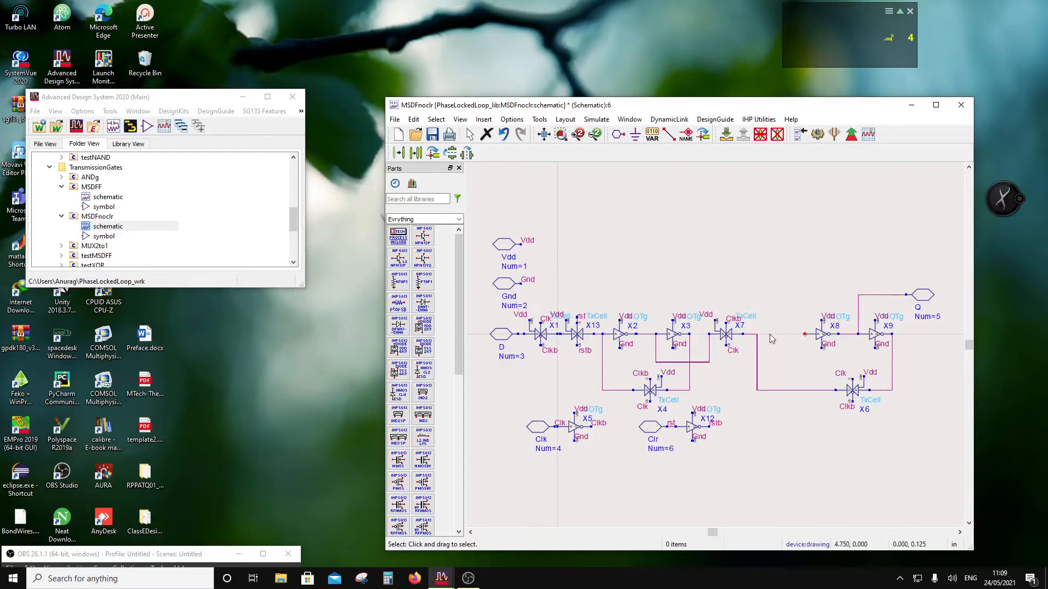
Step: Shift X8, X9 and X6 over to join X7's output, and align the feedback wire with X8's input
left_click_drag(787, 263, 930, 428)
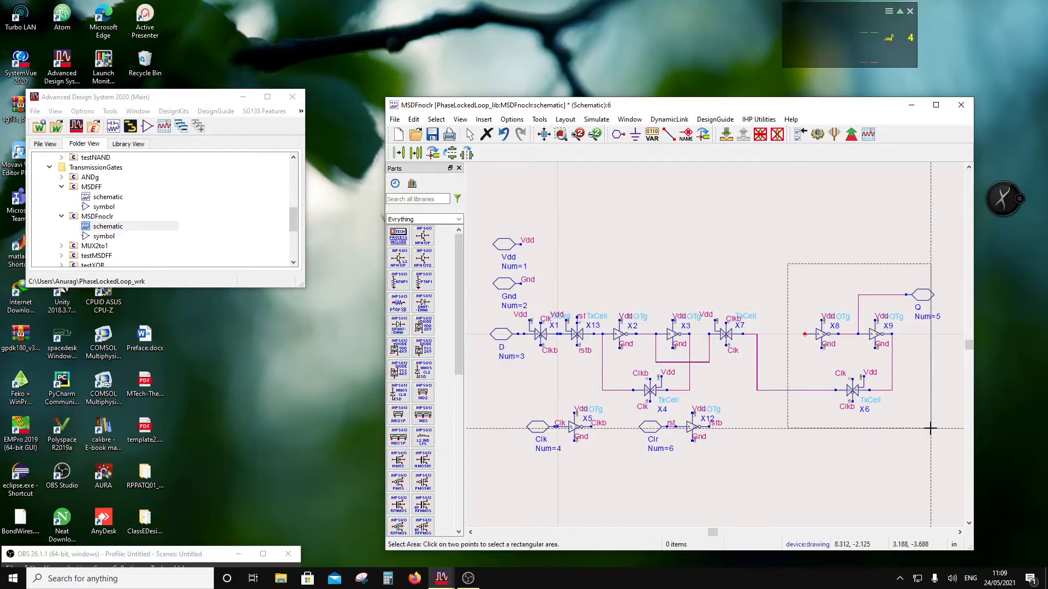
left_click(903, 437)
left_click_drag(825, 342, 784, 340)
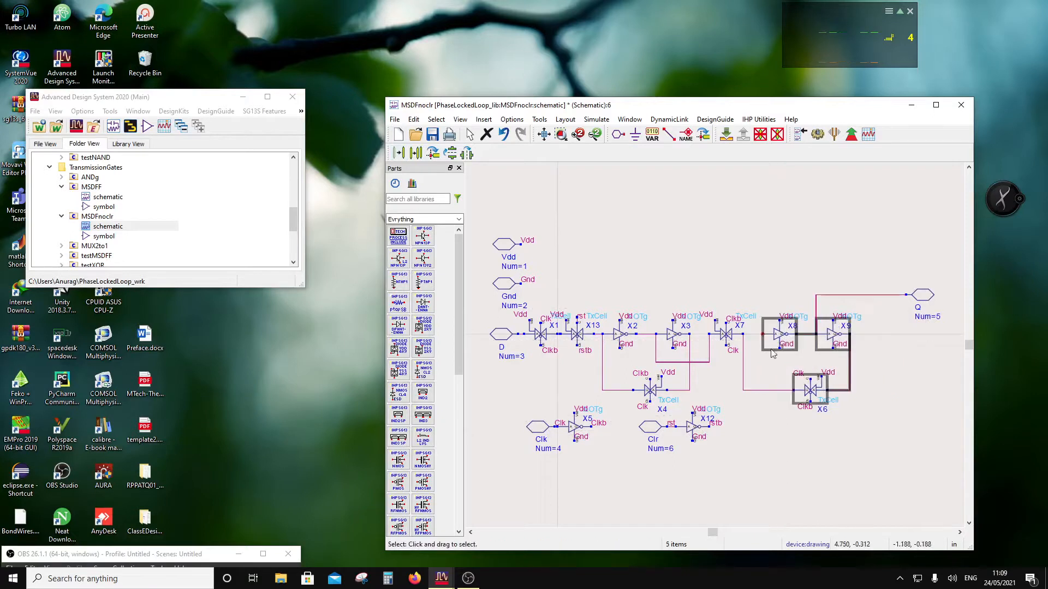
left_click(742, 362)
left_click_drag(742, 363, 763, 369)
Step: Delete the Clr pin with its inverter X12 and reset labels, and save the schematic
left_click_drag(783, 475, 627, 401)
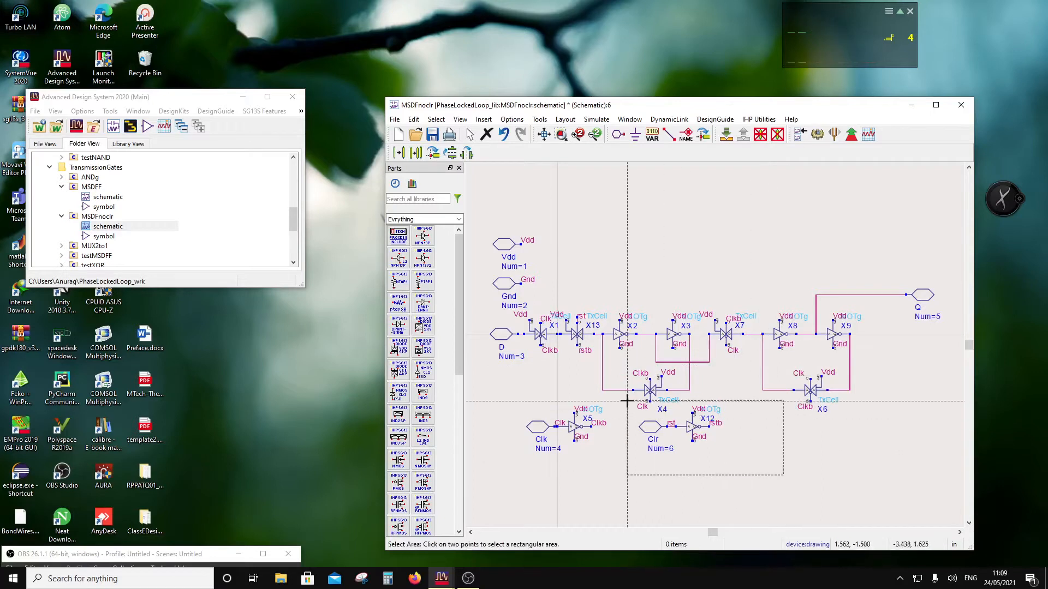
left_click(627, 402)
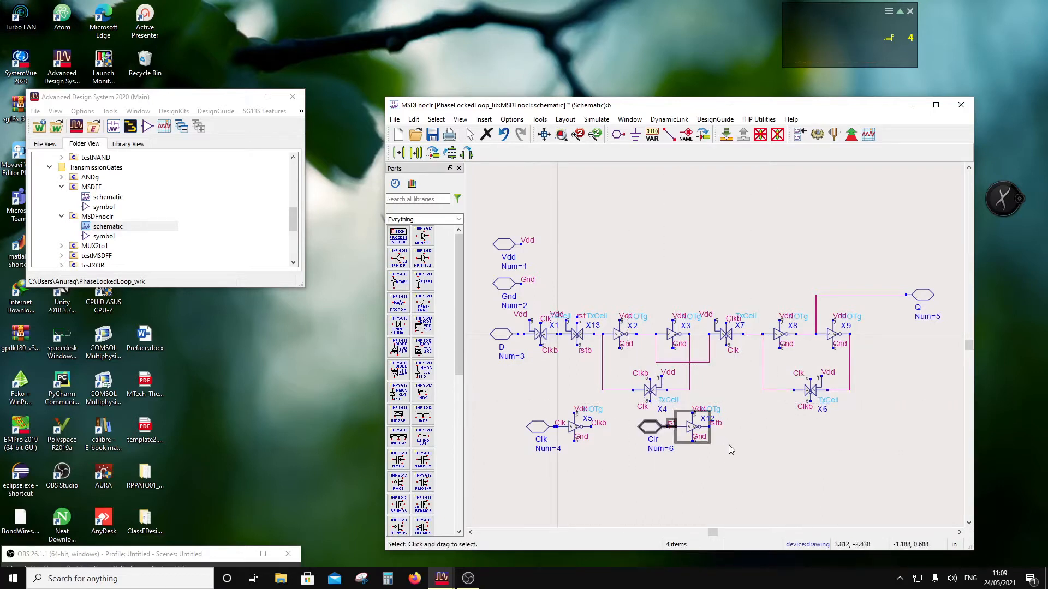
key("Delete")
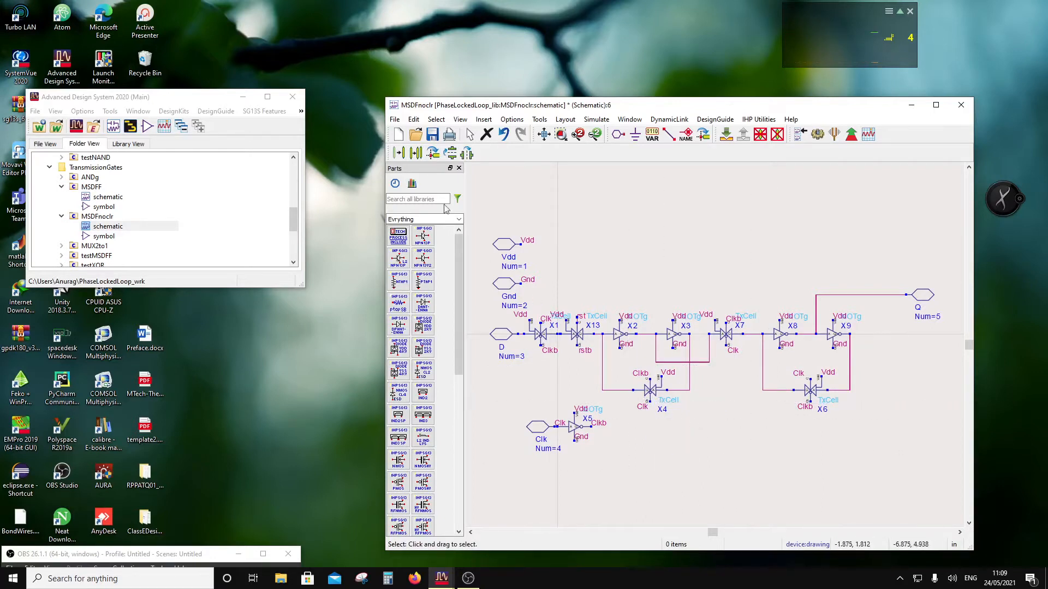
left_click(433, 135)
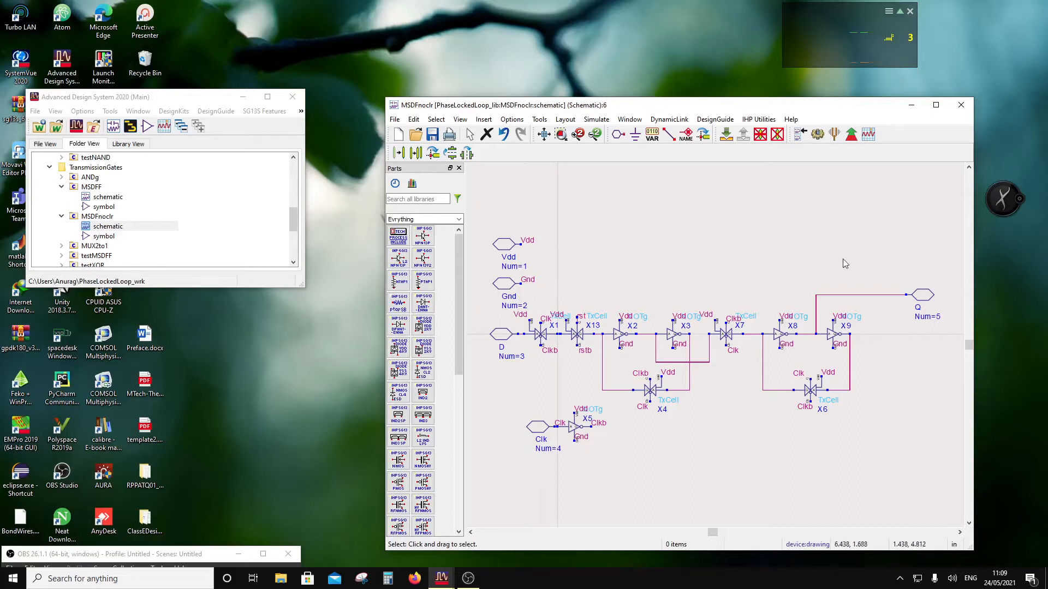
Step: Replace the wire feeding pin Q with a new one running from Q to the output of inverter X9
left_click(816, 313)
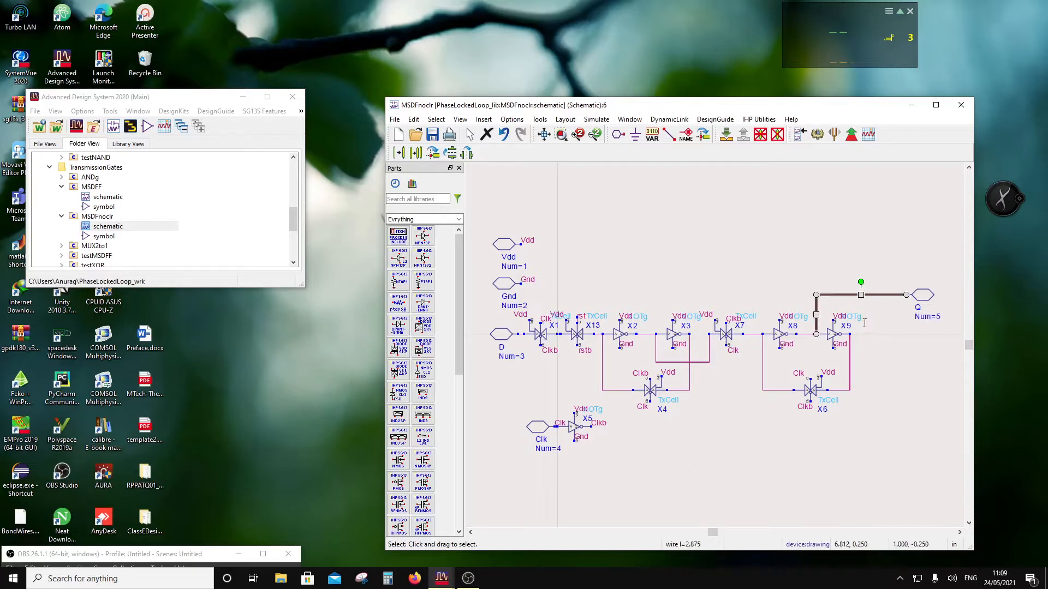
key("Delete")
left_click(668, 133)
left_click(905, 295)
left_click(850, 334)
key("Escape")
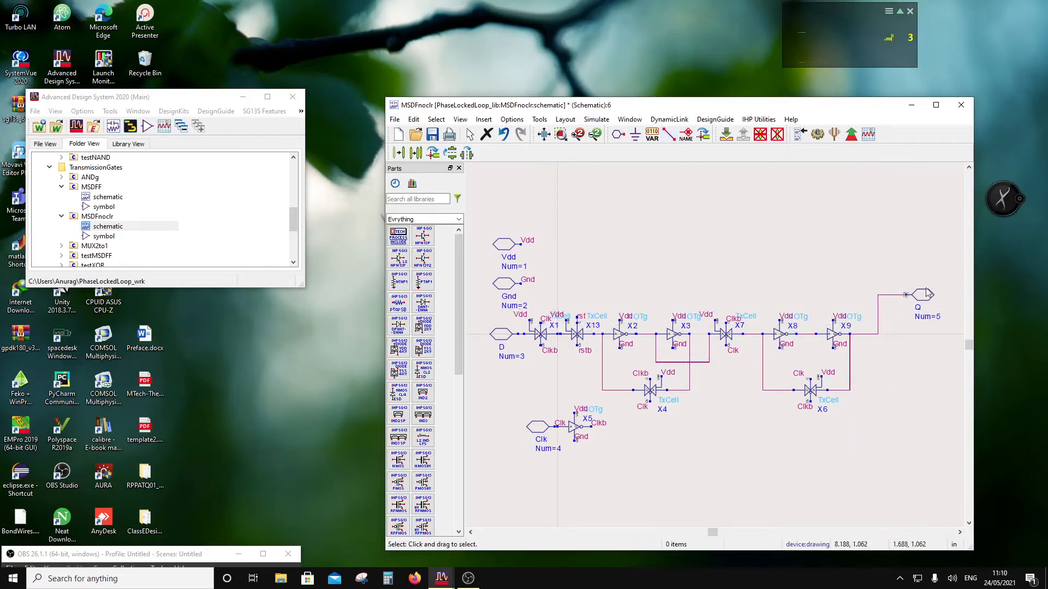
Step: Move pin Q in line with inverter X9's output, rename the pin Qb, and close the MSDFnoclr schematic
left_click_drag(926, 294, 916, 329)
left_click(771, 300)
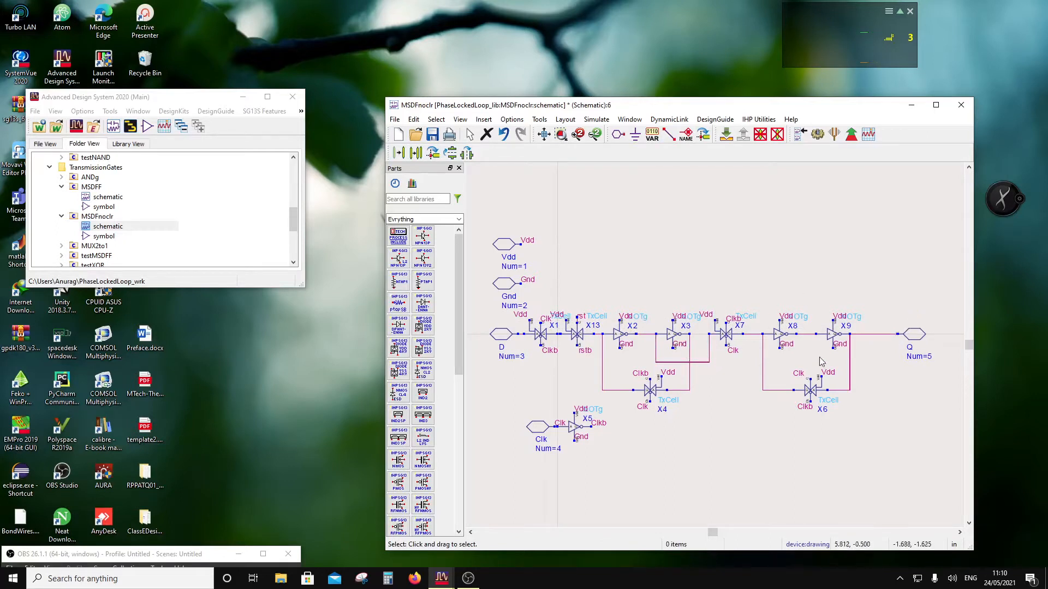
double_click(924, 334)
left_click(431, 160)
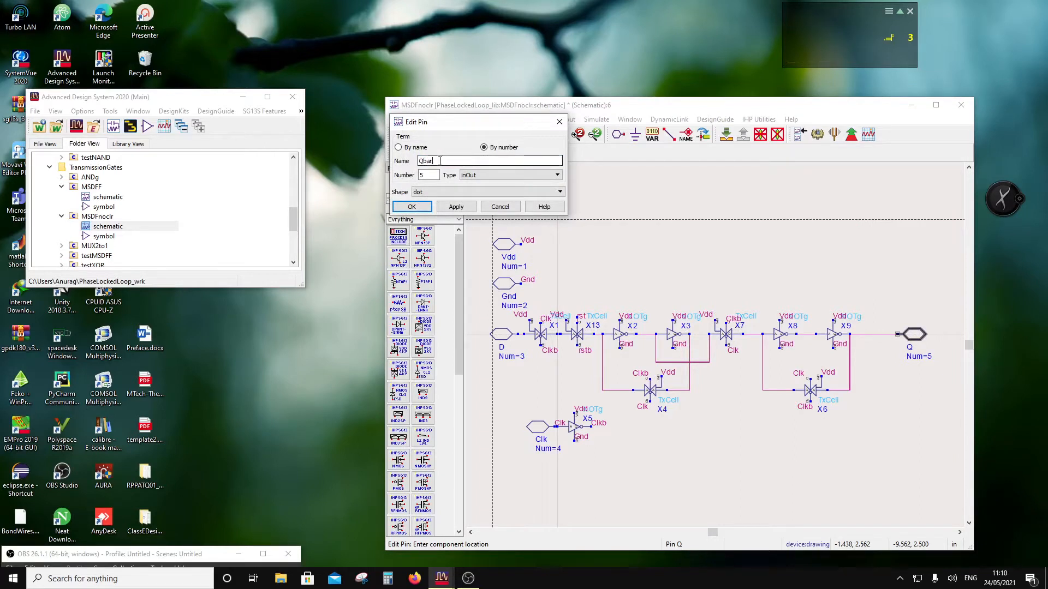
type("ba")
key("BackSpace")
left_click(411, 206)
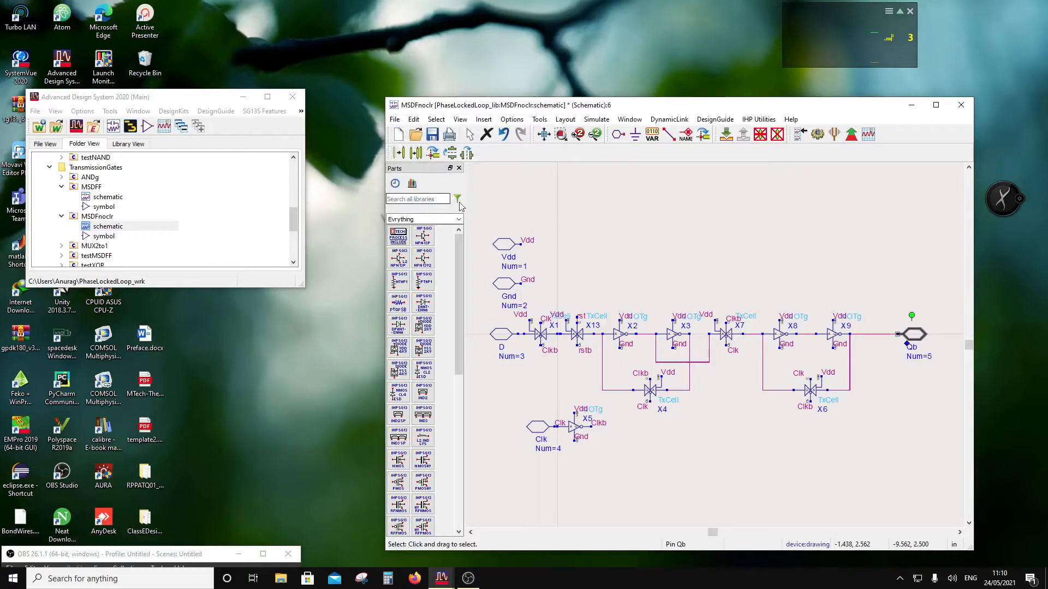
left_click(960, 105)
Step: In the MSDFnoclr symbol, delete the Clr pin with its line and label, and centre the Gnd pin group below the Vdd pin
double_click(90, 237)
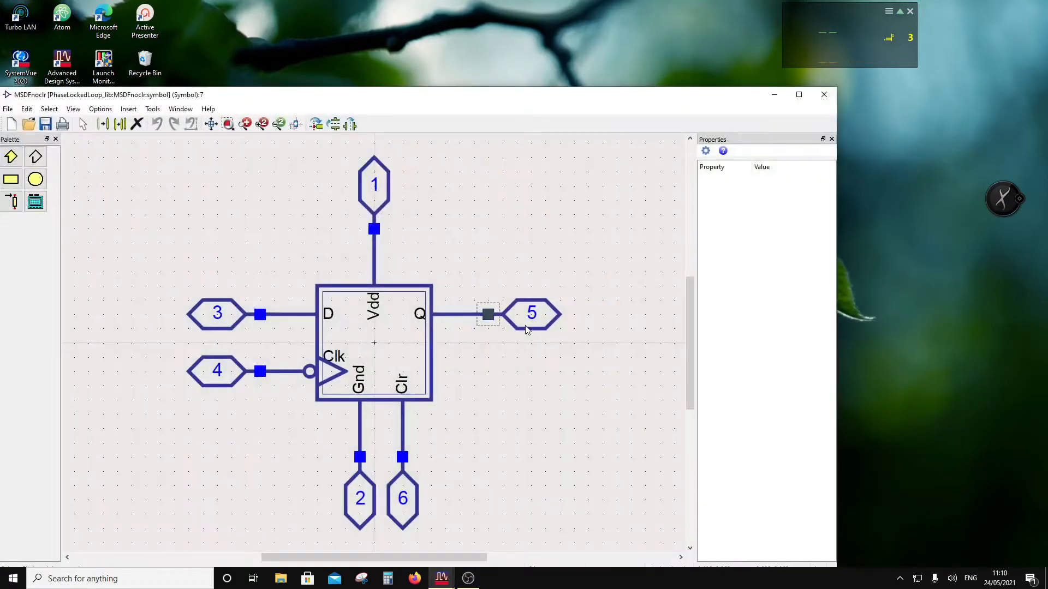
scroll(402, 441, "down", 1)
left_click_drag(408, 475, 371, 340)
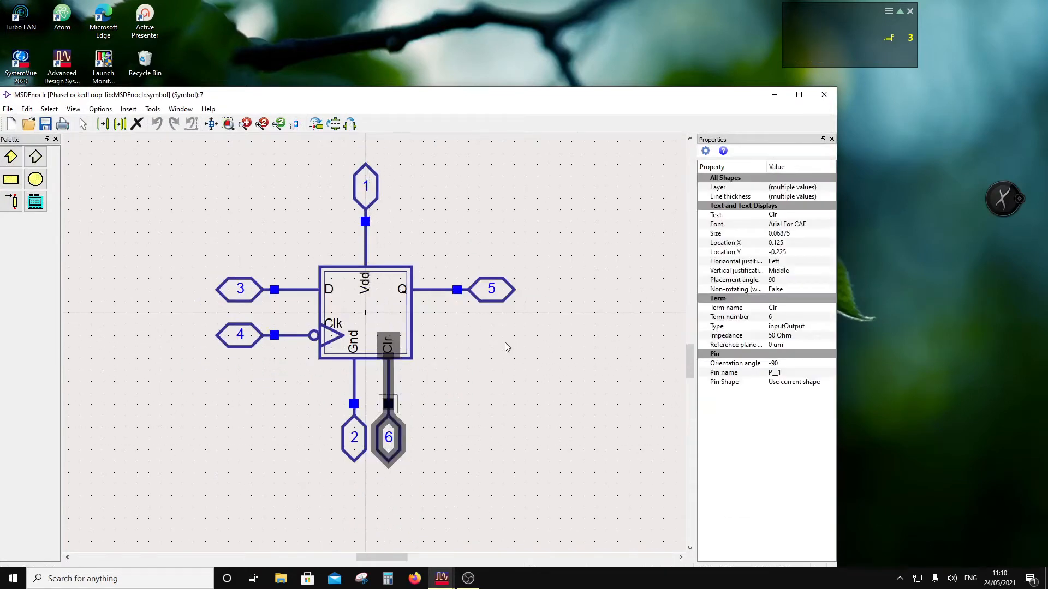
key("Delete")
left_click_drag(387, 475, 339, 324)
left_click_drag(352, 378, 363, 380)
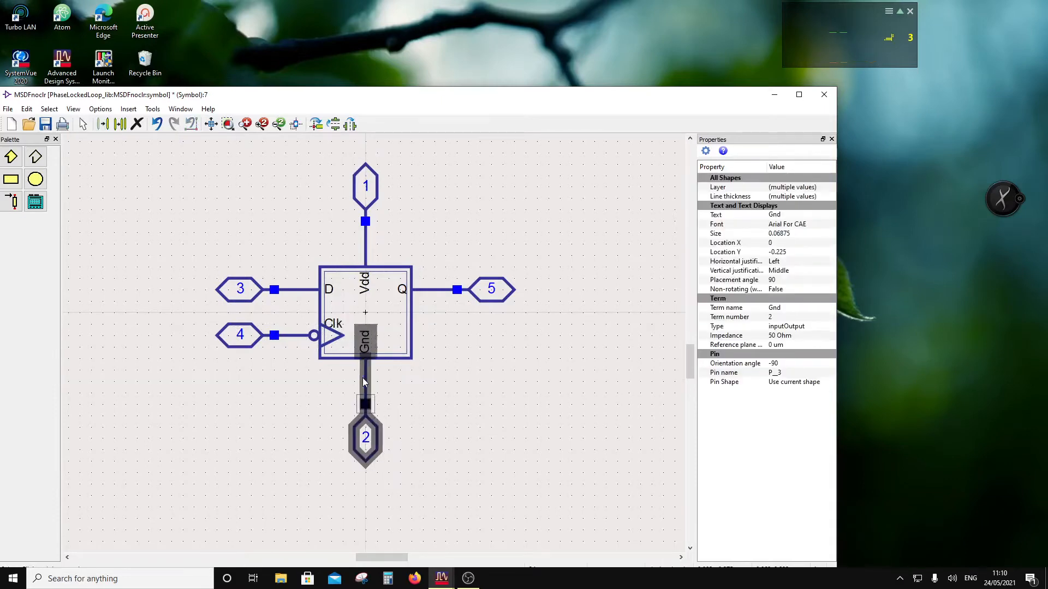
left_click(475, 418)
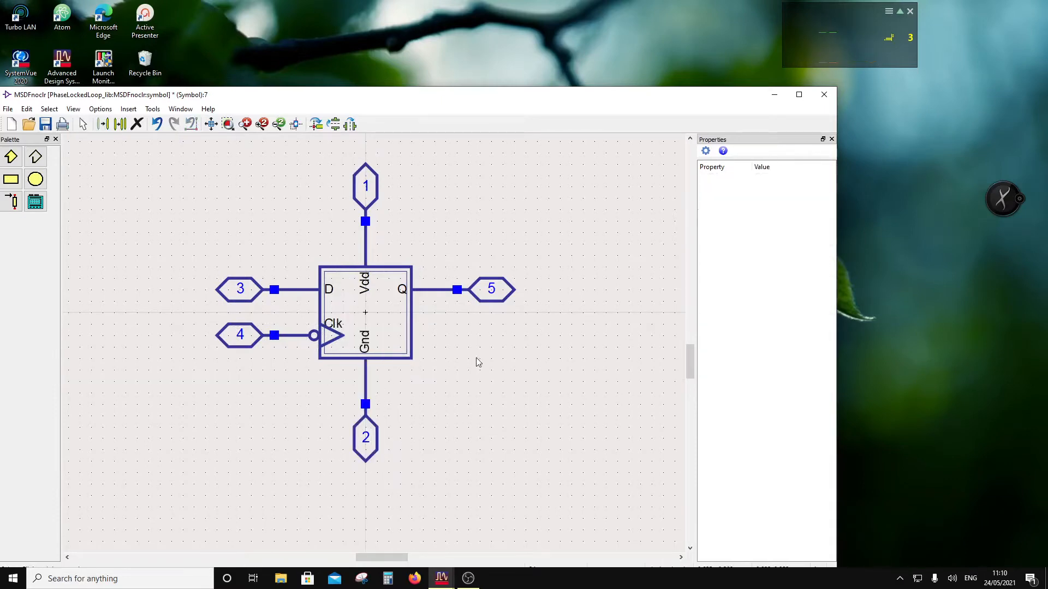
Step: Rename output pin 5 of the MSDFnoclr symbol as Qb
left_click(412, 291)
double_click(479, 294)
left_click(57, 151)
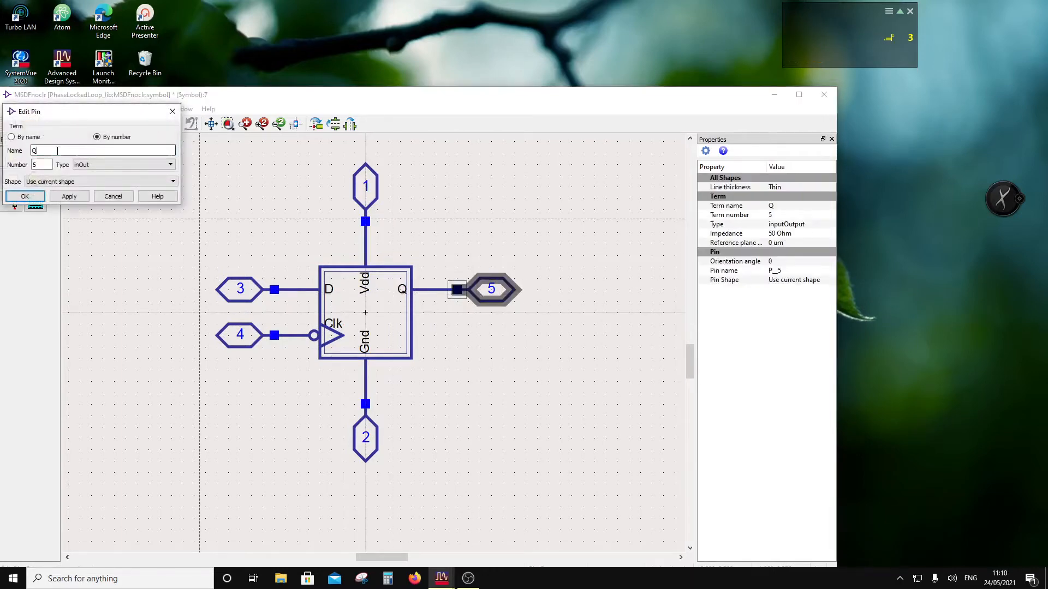
type("b")
left_click(25, 197)
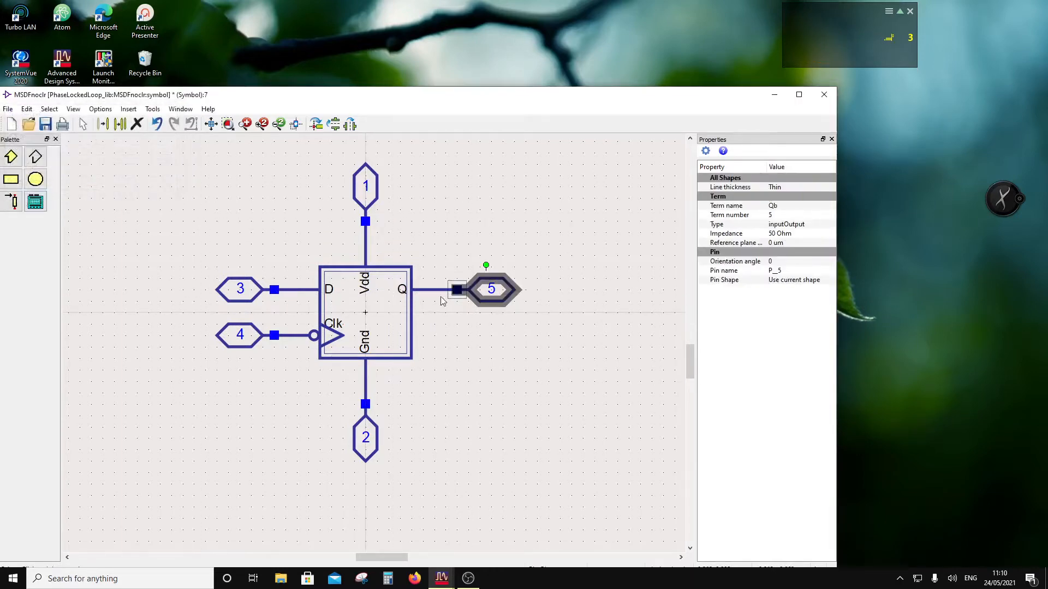
double_click(415, 293)
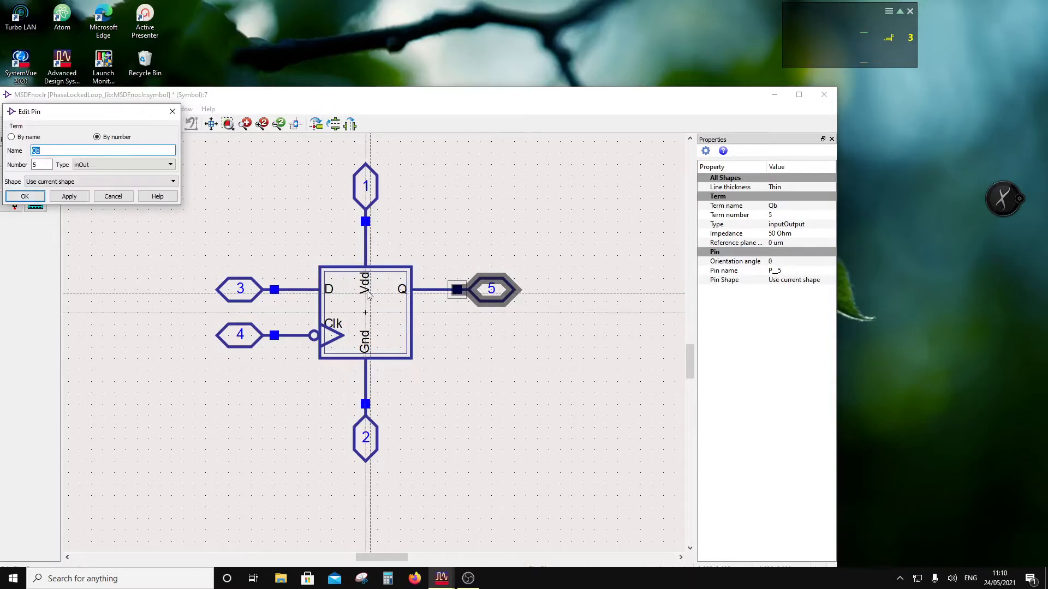
left_click(25, 196)
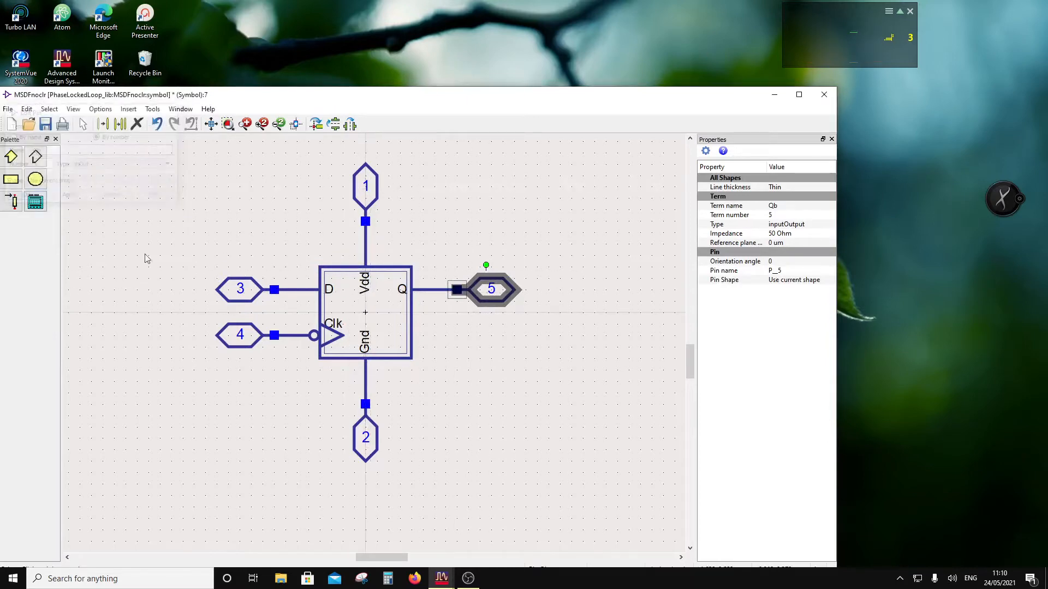
Step: Change the Q text label inside the MSDFnoclr symbol to Qb, then save and close the symbol
left_click(402, 289)
double_click(402, 289)
type("b")
key("Return")
left_click(475, 237)
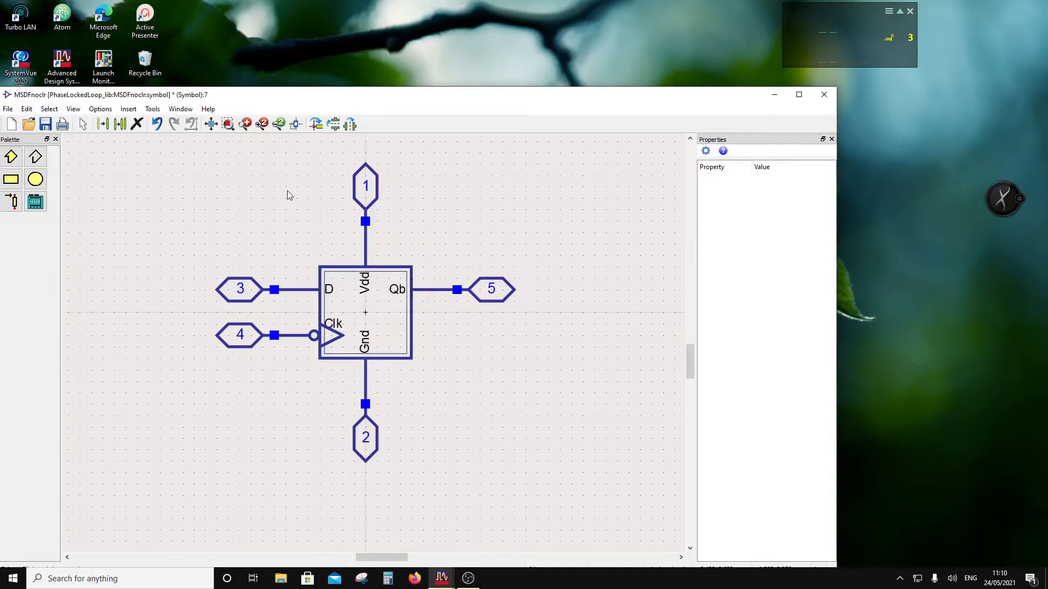
left_click(46, 125)
left_click(824, 97)
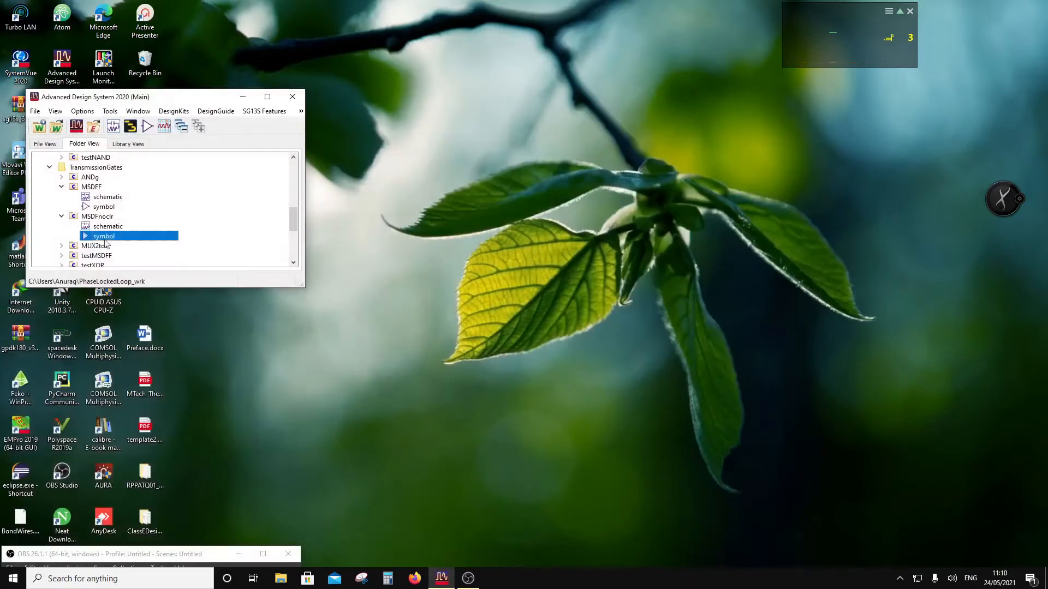
Step: Copy the MSDFF cell within the TransmissionGates folder under the new name MSDFFn
right_click(91, 188)
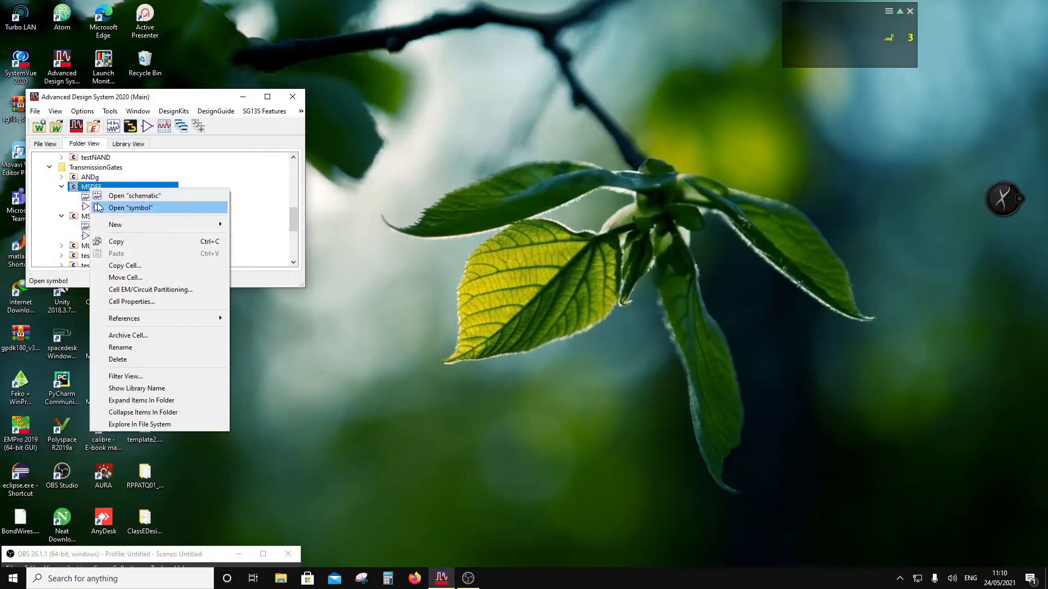
left_click(124, 265)
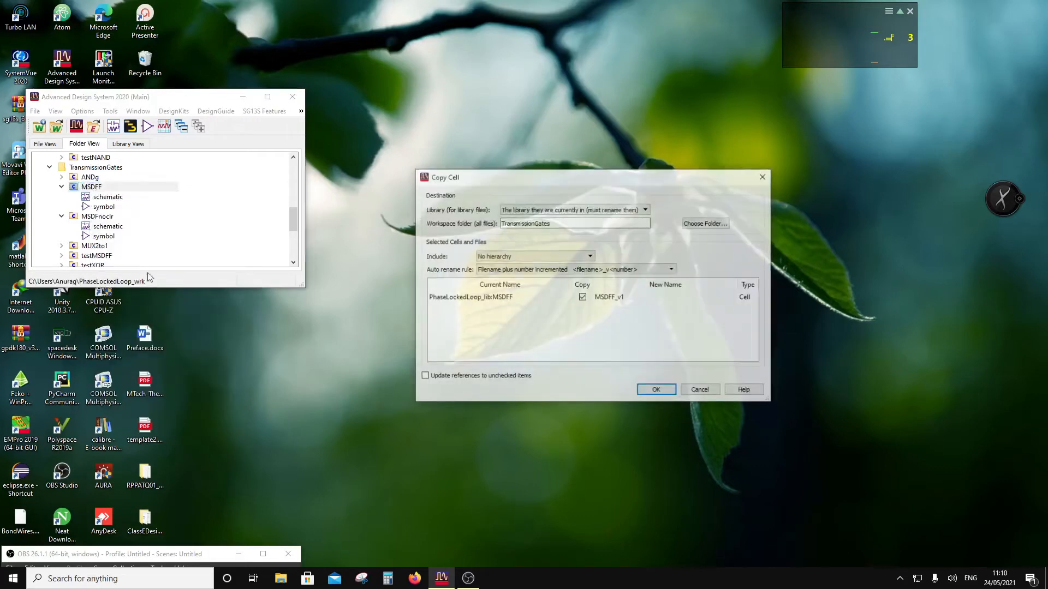
double_click(619, 298)
left_click(629, 299)
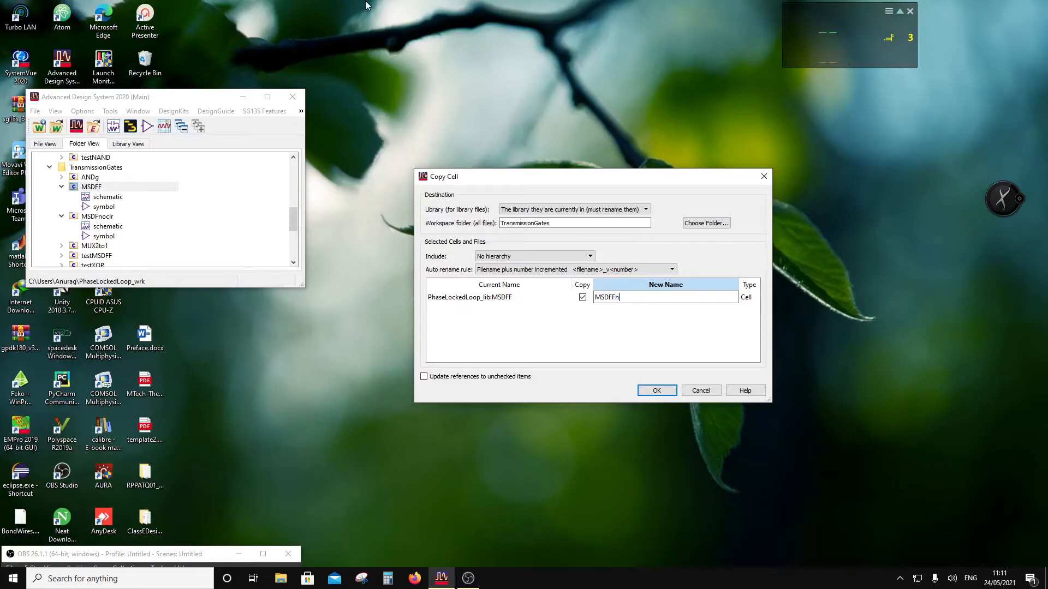
left_click(659, 389)
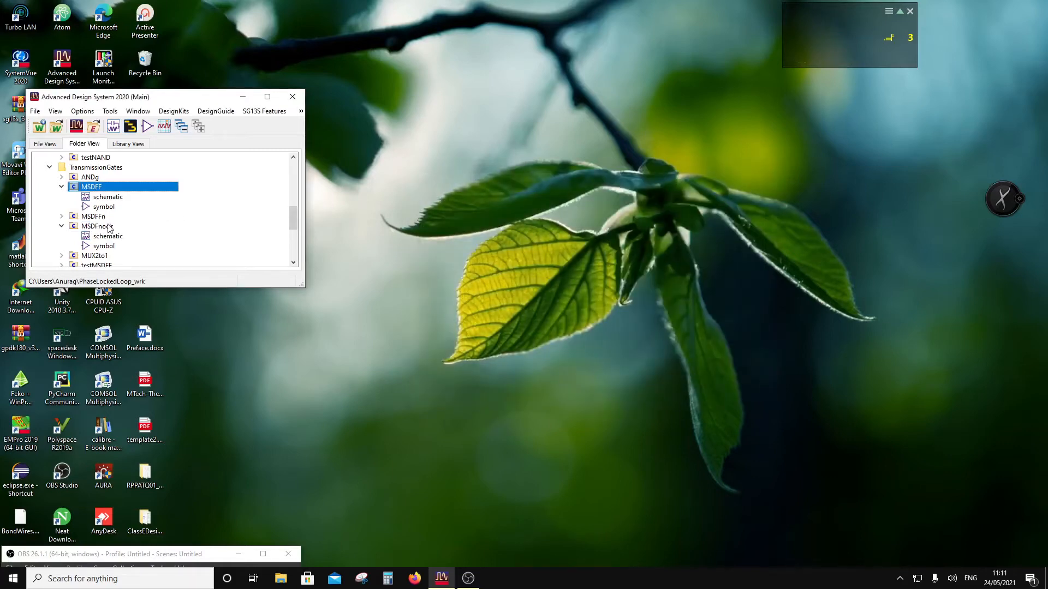
Step: In the MSDFFn schematic, delete the wire feeding pin Q and place the pin in line with inverter X9's output
left_click(61, 216)
double_click(108, 226)
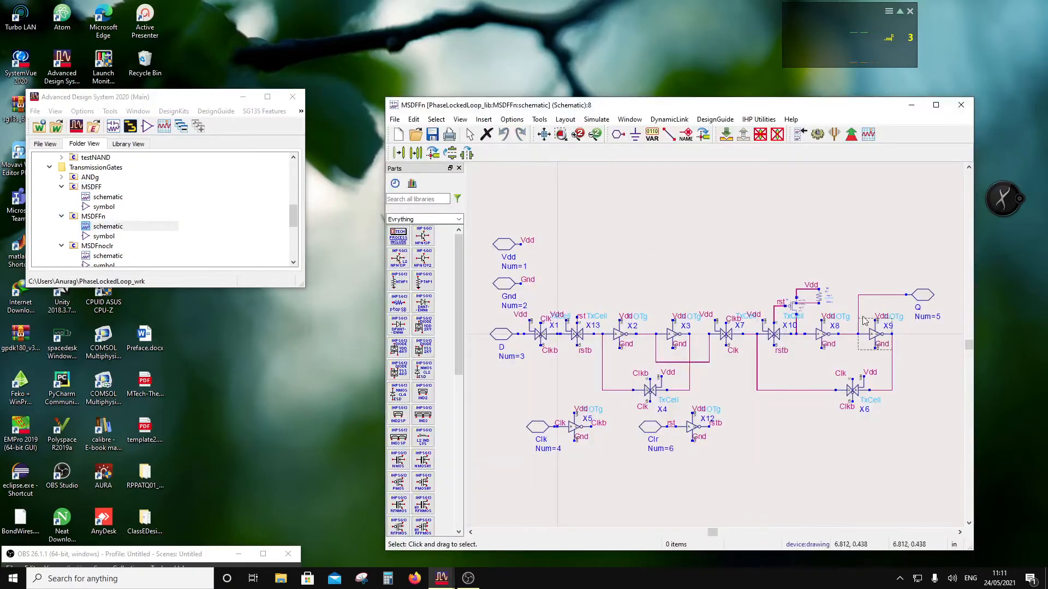
left_click(860, 318)
key("Delete")
left_click_drag(924, 298, 935, 338)
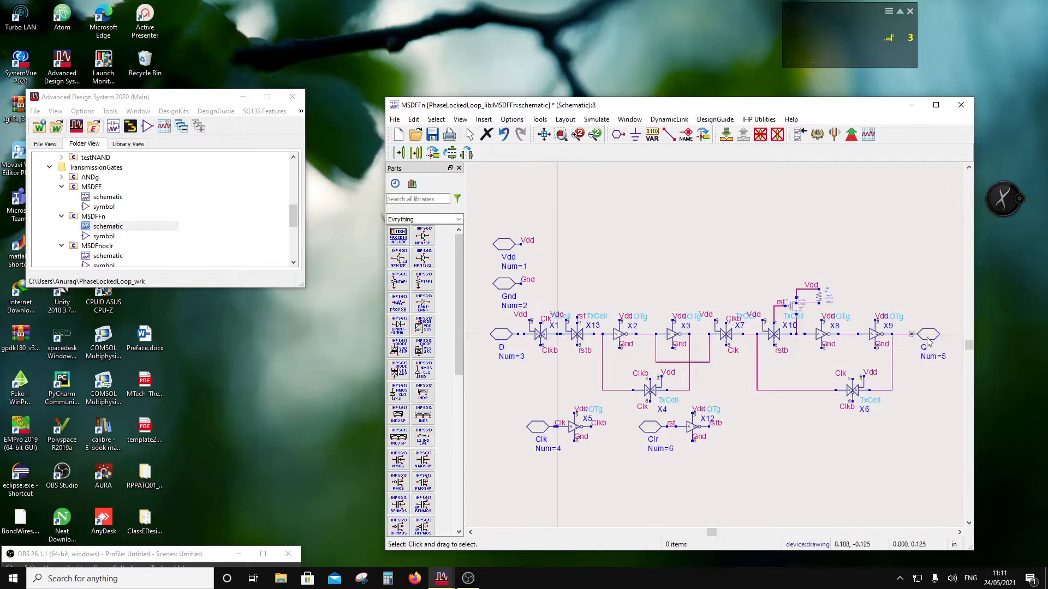
Step: Rename the MSDFFn schematic's output pin as Qb, then save and close the schematic
double_click(929, 337)
left_click(436, 160)
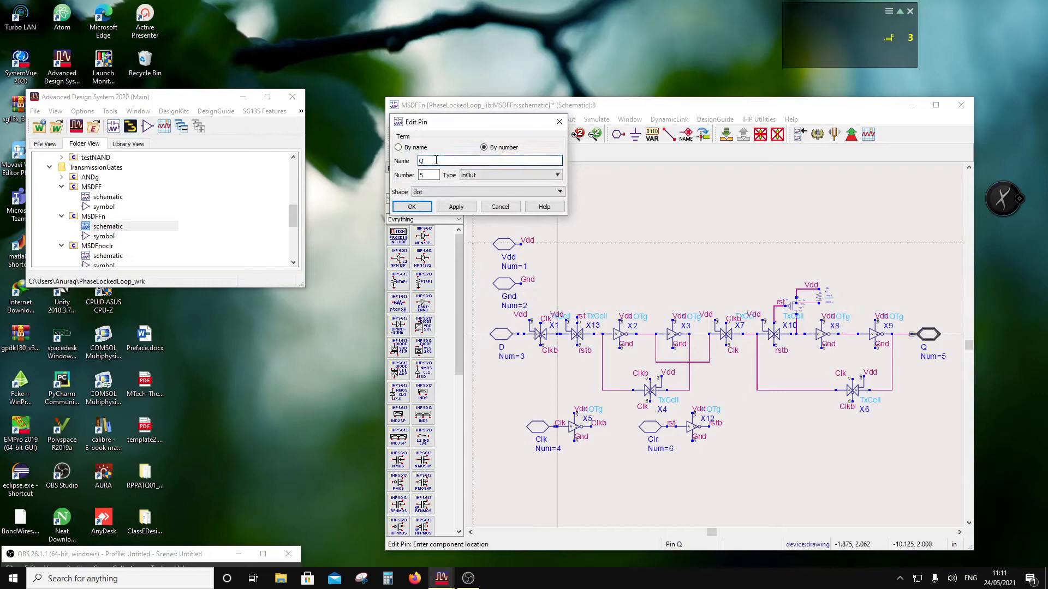
left_click(423, 207)
left_click_drag(146, 558, 122, 533)
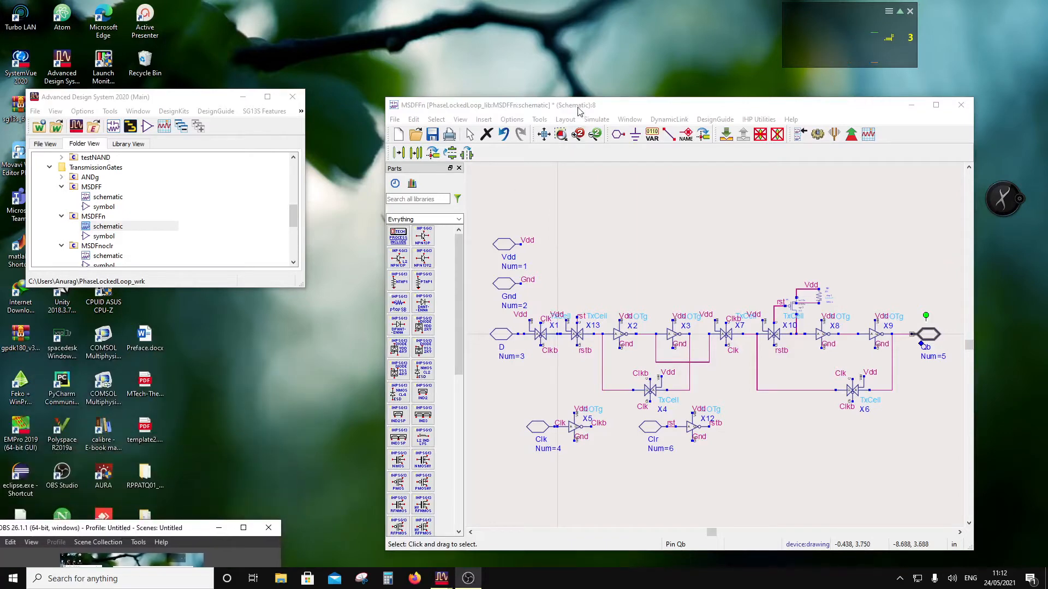
left_click_drag(580, 109, 378, 87)
left_click(229, 115)
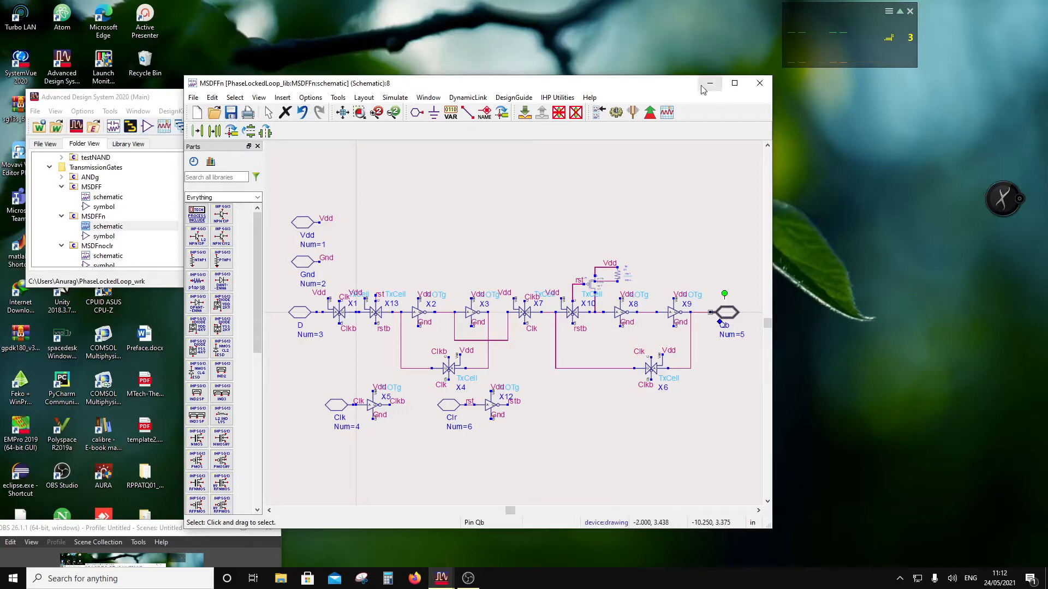
left_click(759, 83)
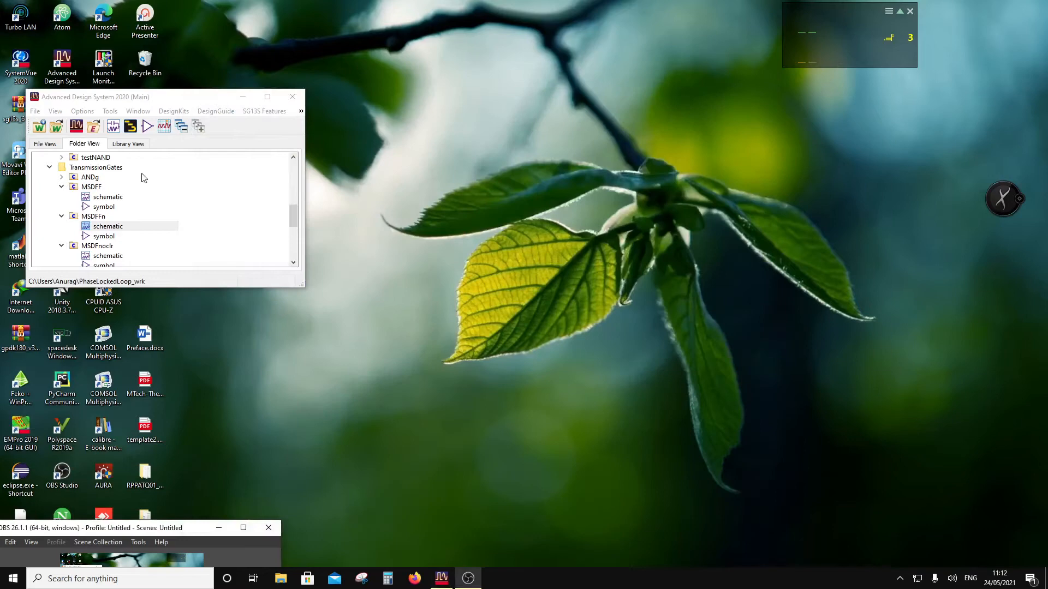
Step: Open the MSDFFn symbol and rename its output pin 5 as Qb
double_click(97, 236)
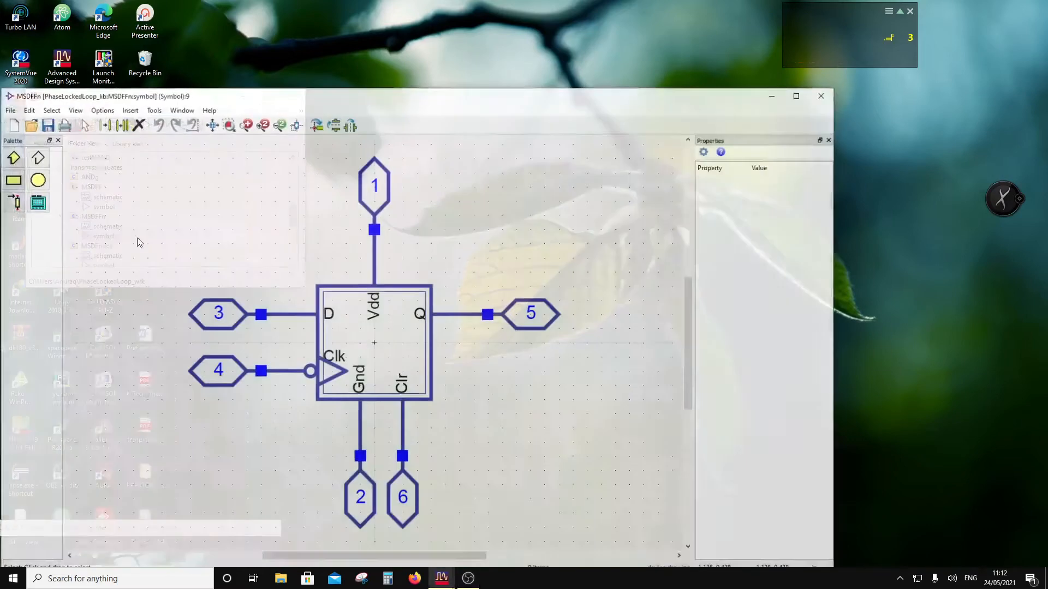
left_click(550, 315)
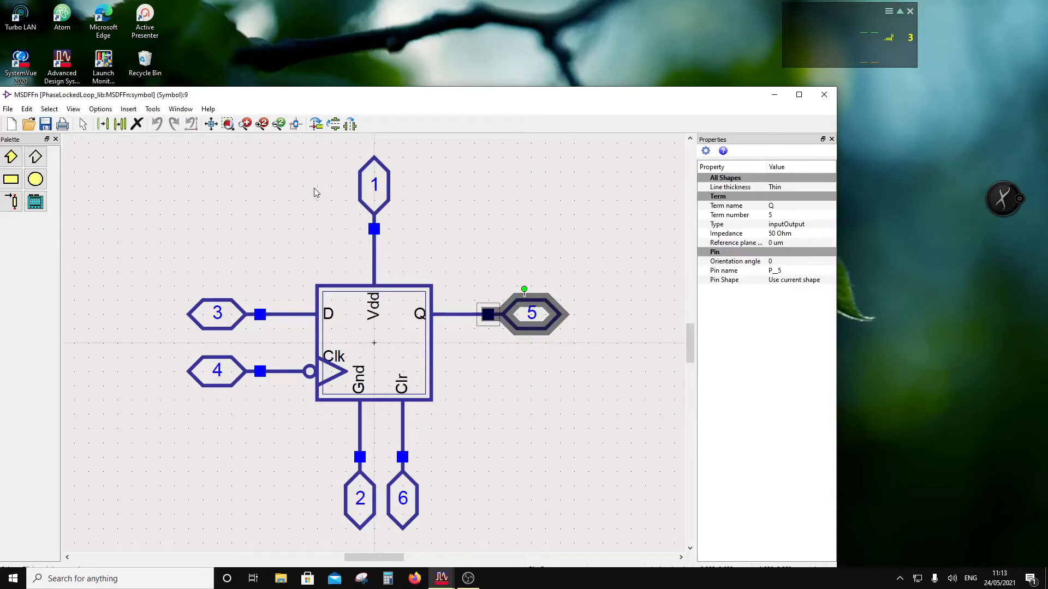
double_click(550, 331)
left_click(50, 148)
type("b")
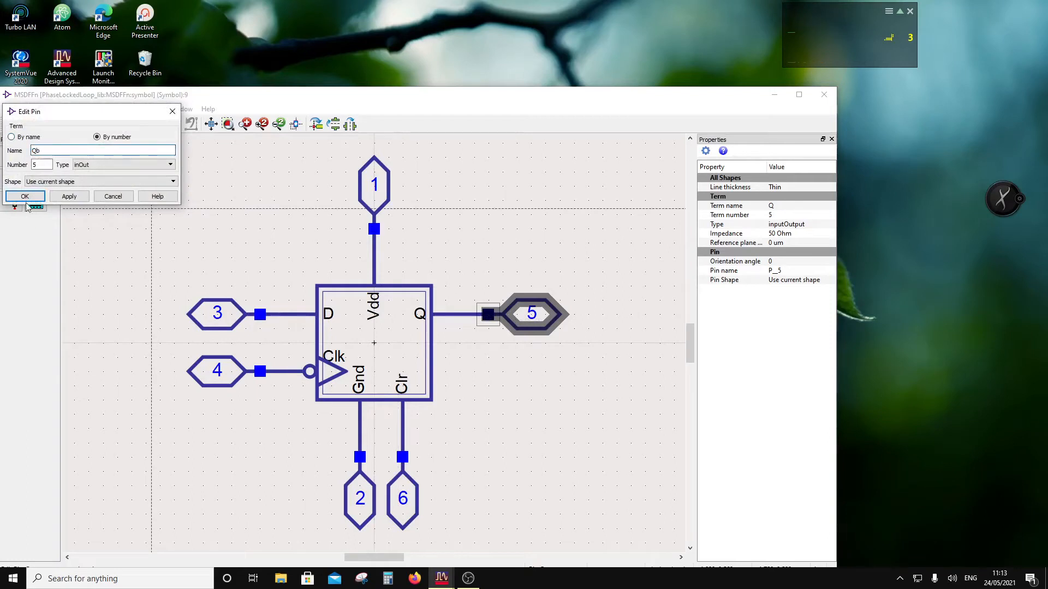
left_click(25, 196)
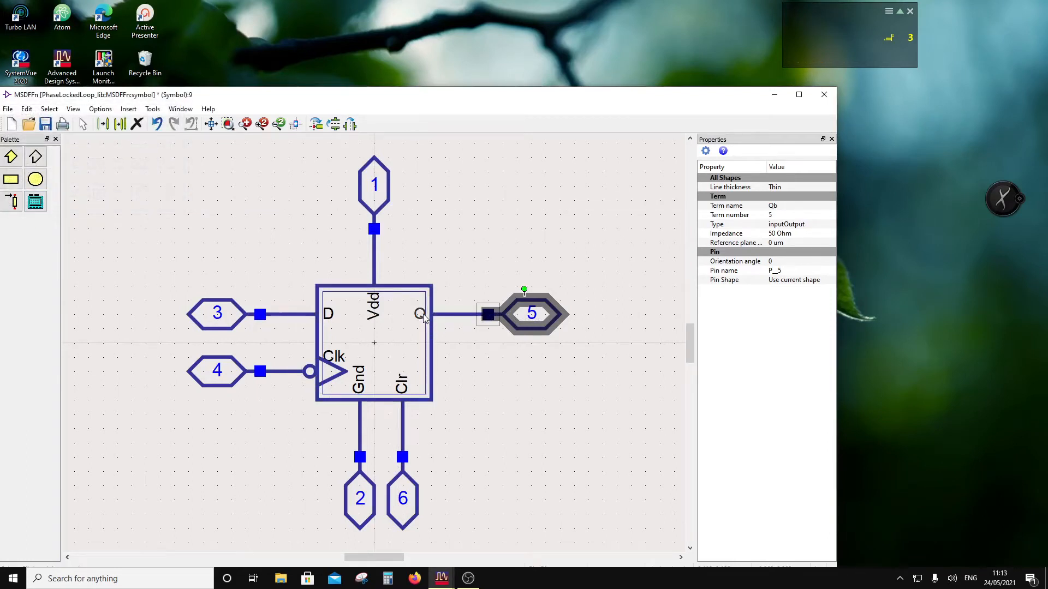
Step: Change the Q text label inside the MSDFFn symbol to Qb, then save and close the symbol
left_click(418, 312)
double_click(424, 316)
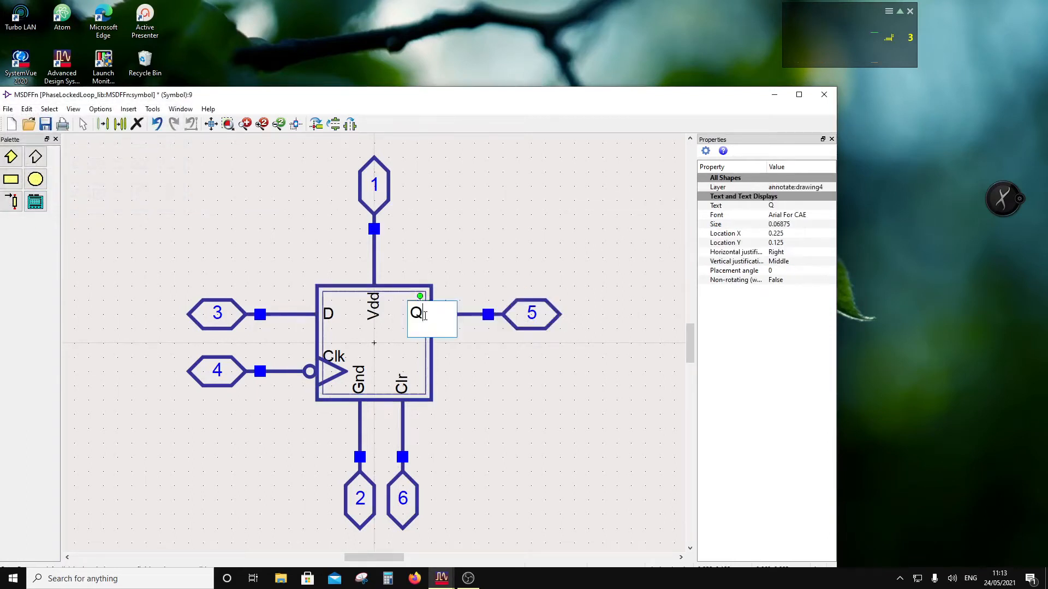
type("b")
key("Return")
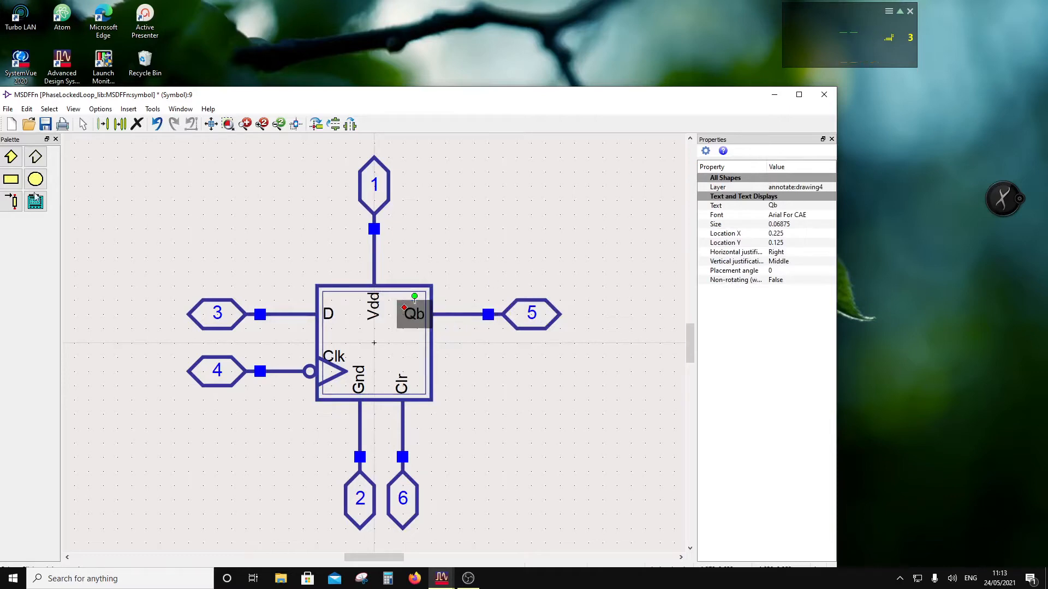
left_click(46, 124)
left_click(519, 406)
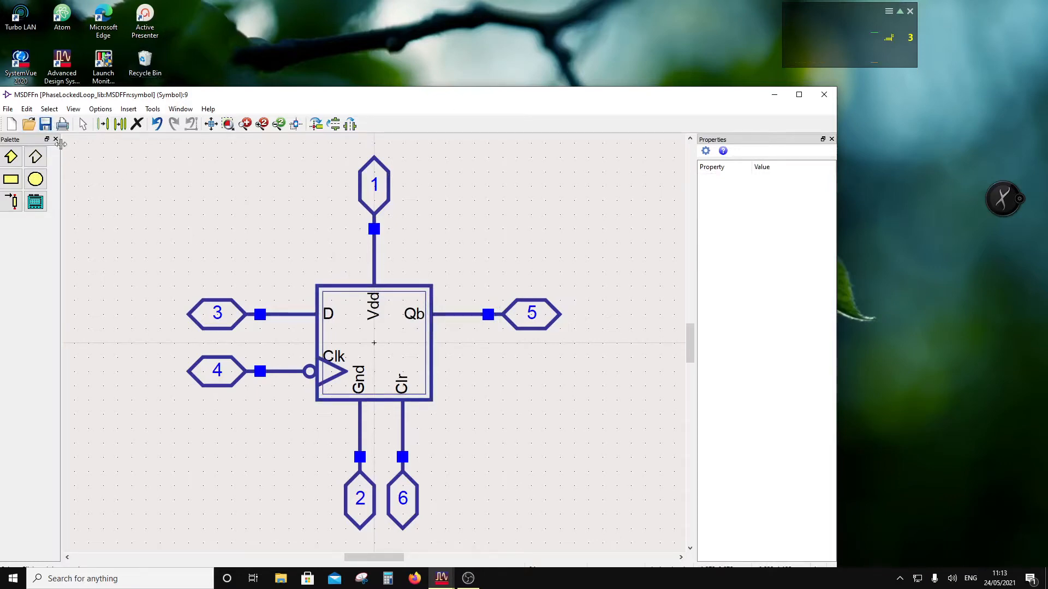
left_click(824, 94)
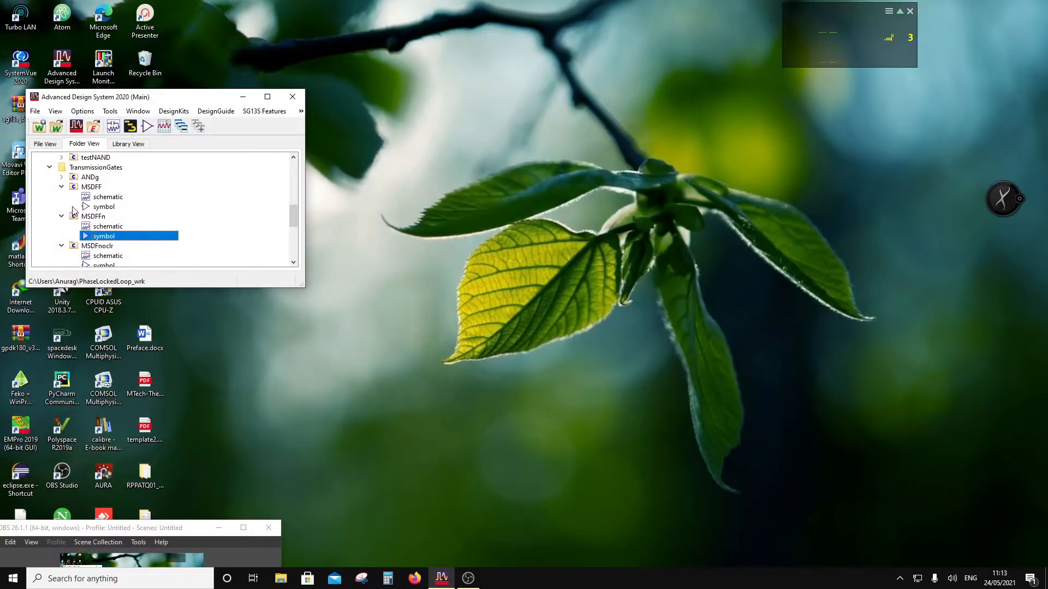
Step: Collapse the MSDFF, MSDFFn and MSDFnoclr cells in the TransmissionGates folder
left_click(61, 187)
left_click(62, 197)
left_click(62, 206)
Step: Create a new schematic cell named Differentiator in the SigmaDeltaBlks folder
scroll(87, 196, "up", 5)
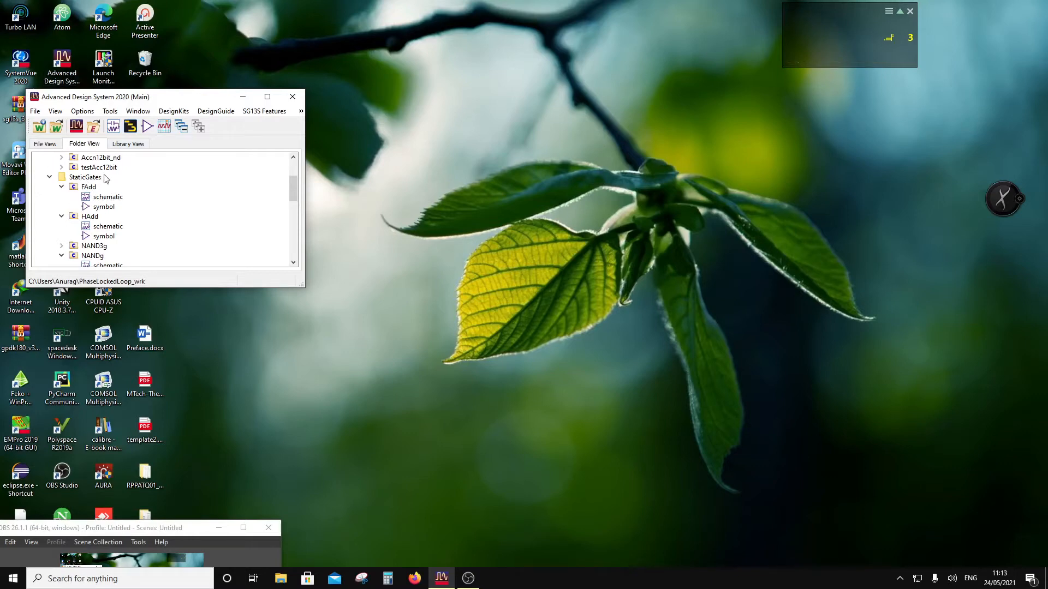
scroll(107, 180, "up", 2)
right_click(81, 179)
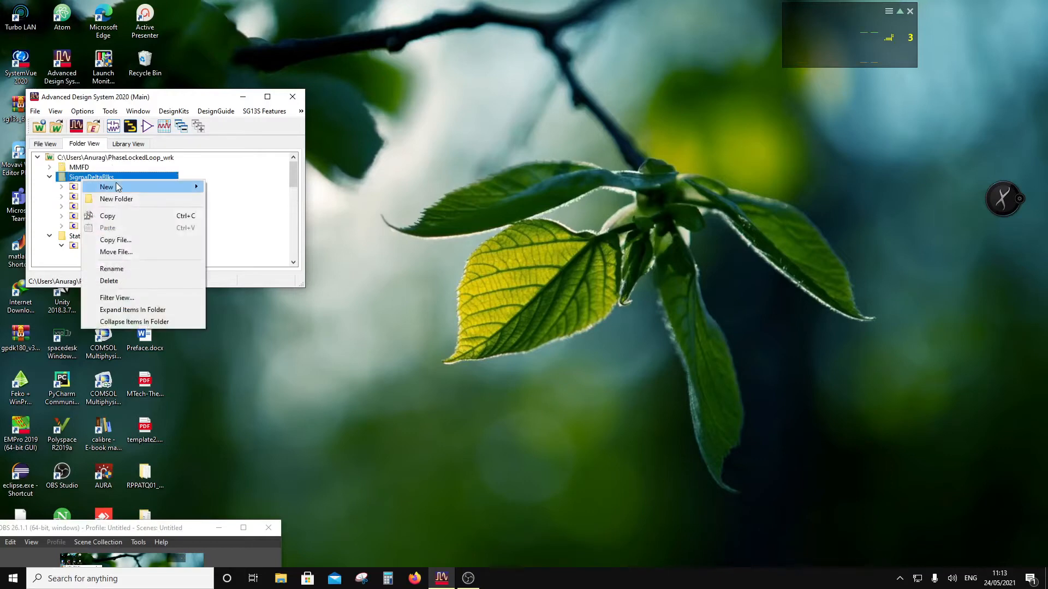
mouse_move(117, 187)
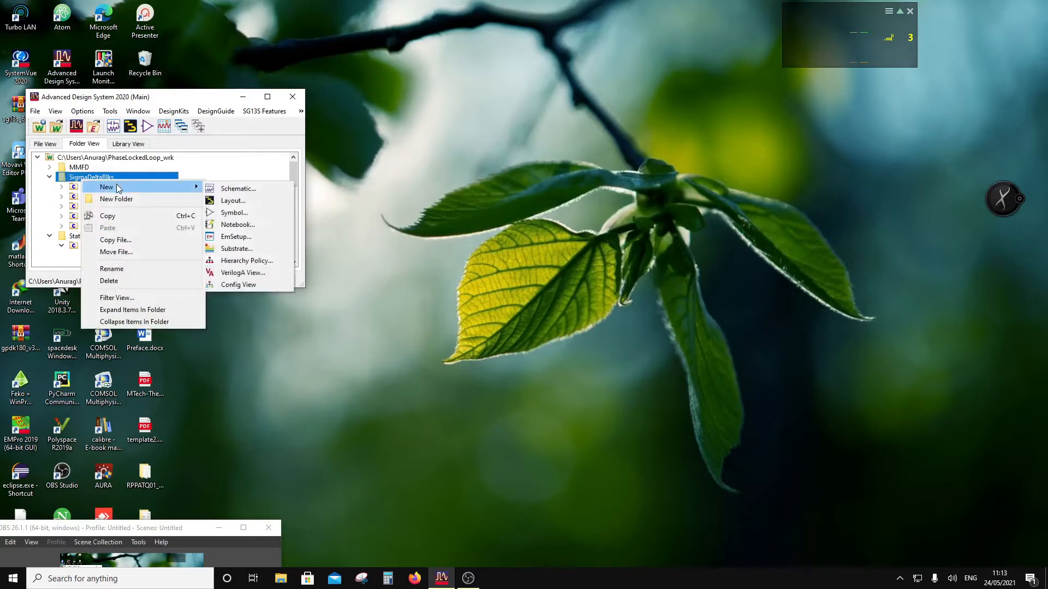
left_click(240, 189)
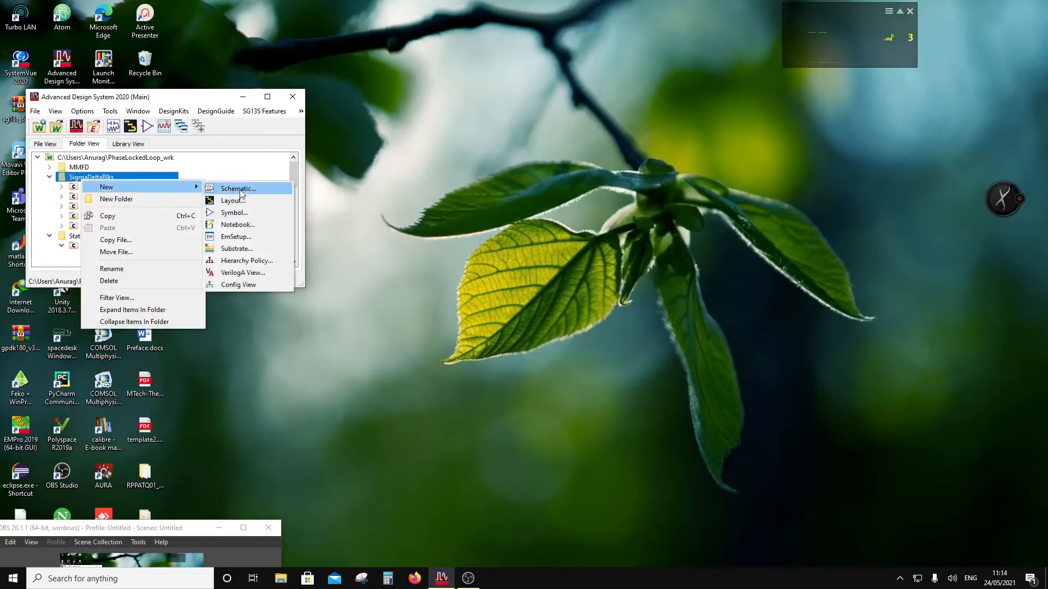
type("Differentiator")
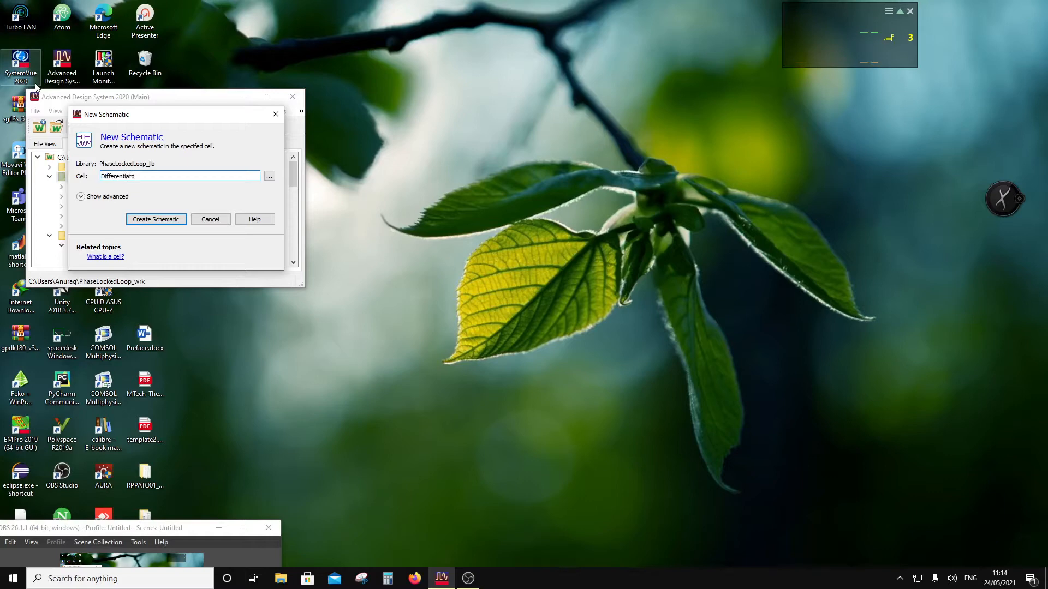
left_click(155, 219)
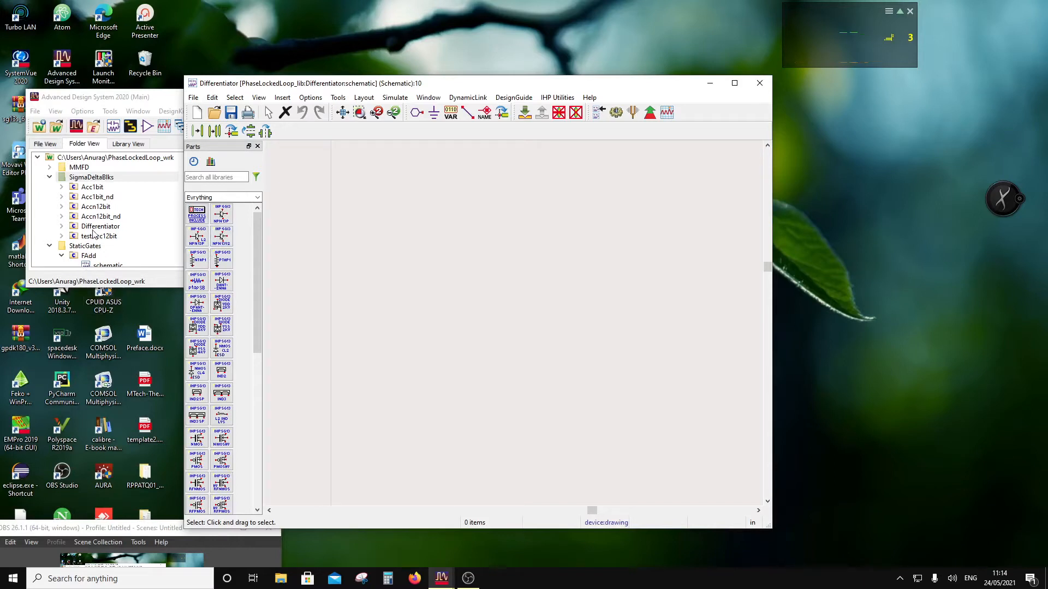
Step: Place three MSDFFn flip-flop symbols one above another in a vertical column in the Differentiator schematic
scroll(94, 235, "down", 3)
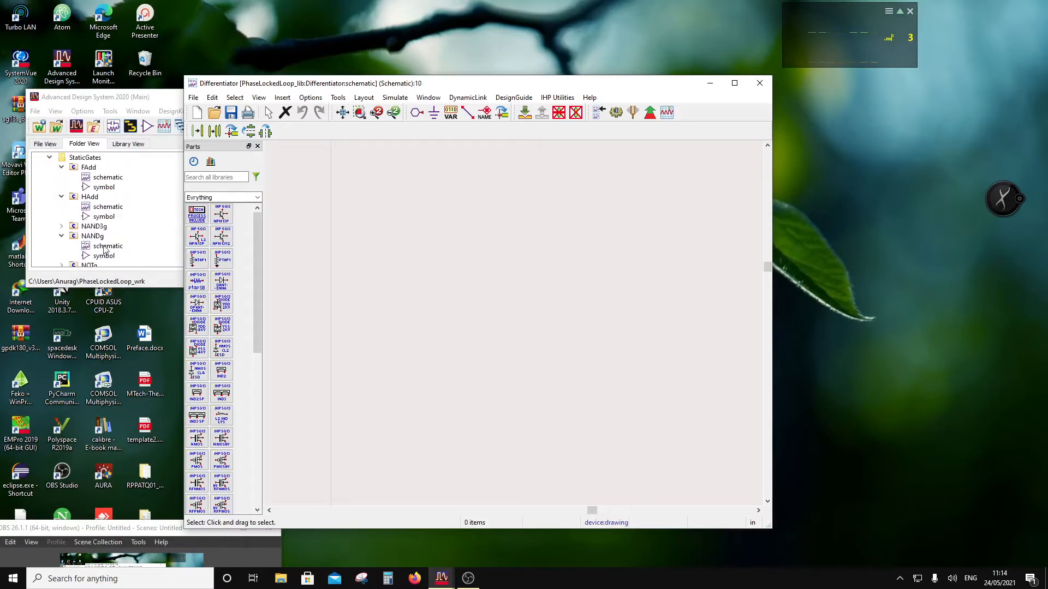
scroll(102, 248, "down", 1)
scroll(104, 245, "down", 3)
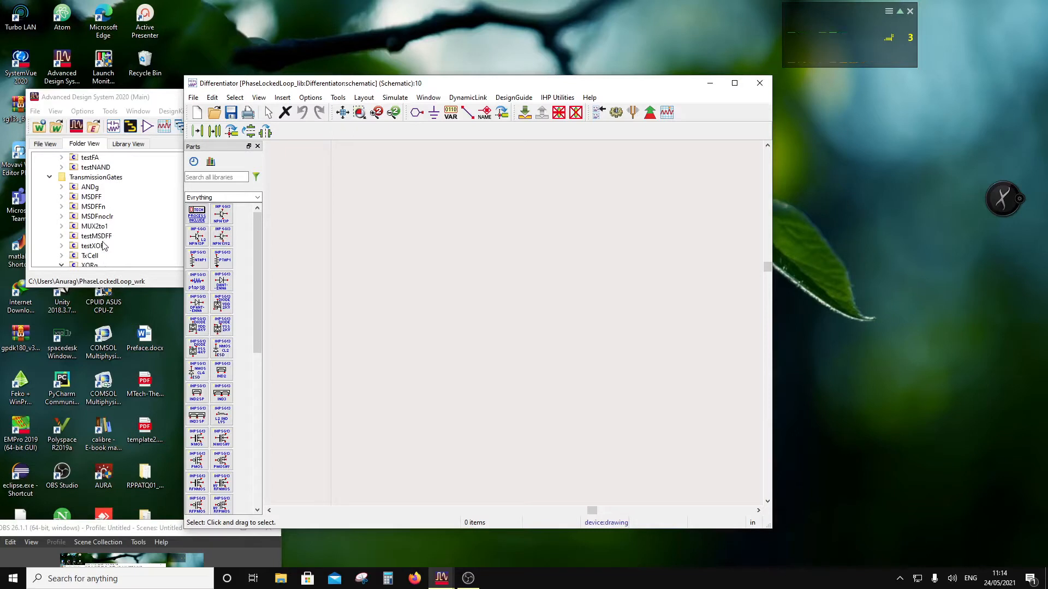
left_click(103, 209)
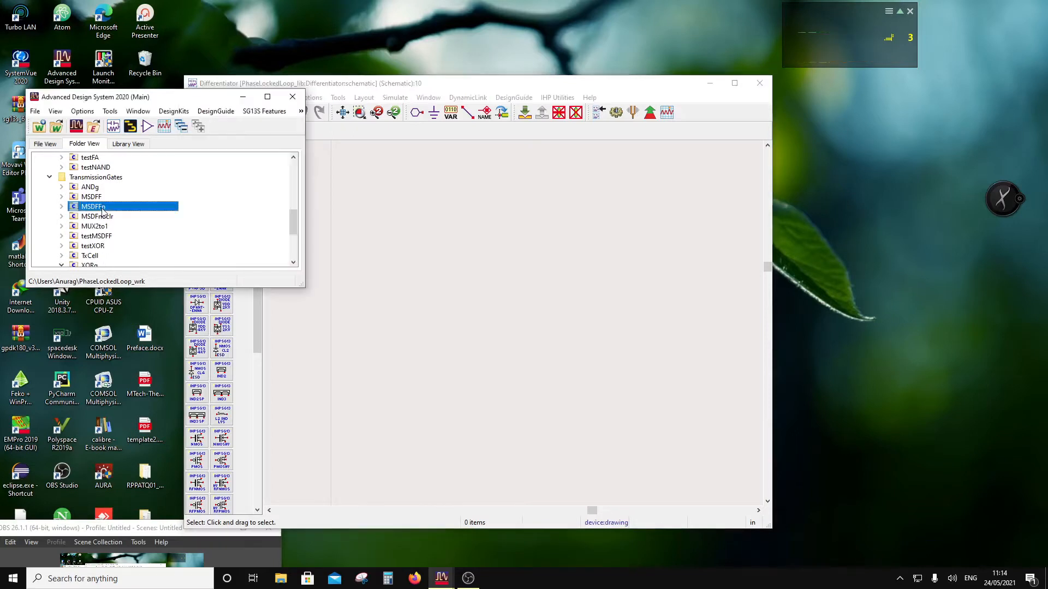
left_click_drag(103, 210, 470, 376)
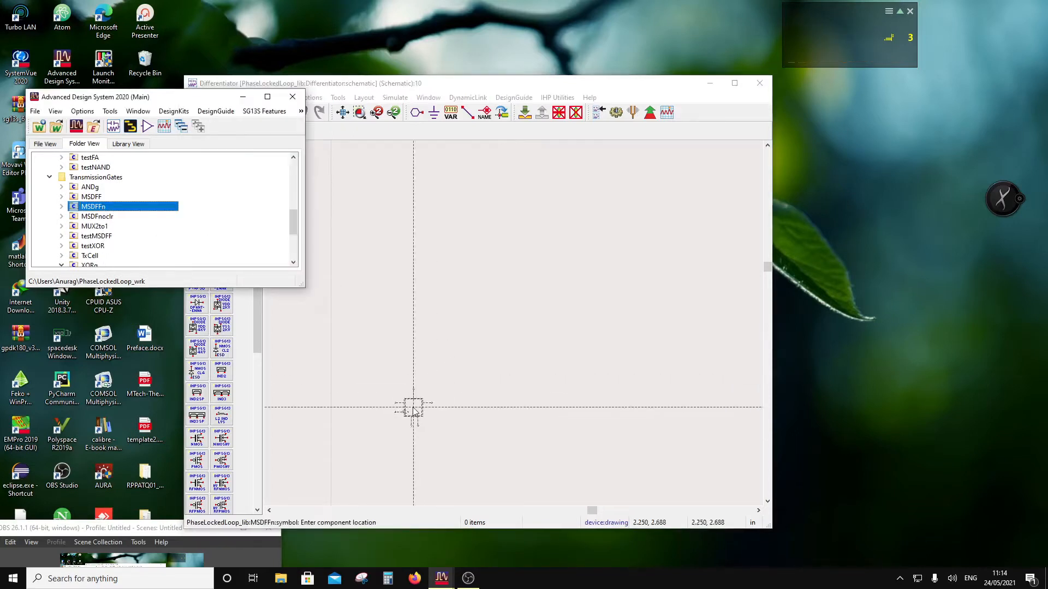
scroll(491, 338, "up", 5)
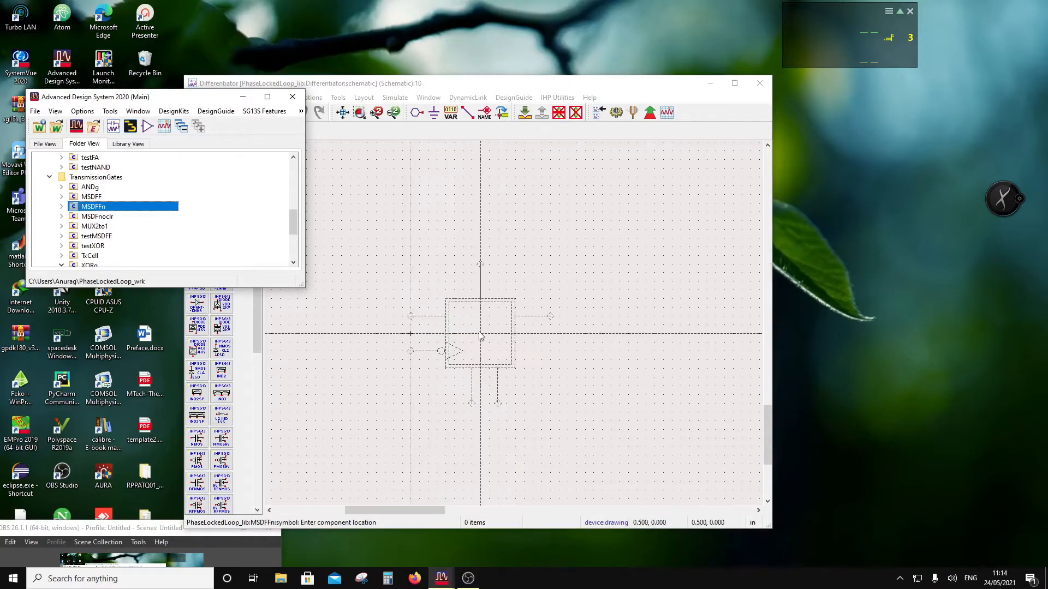
left_click(486, 337)
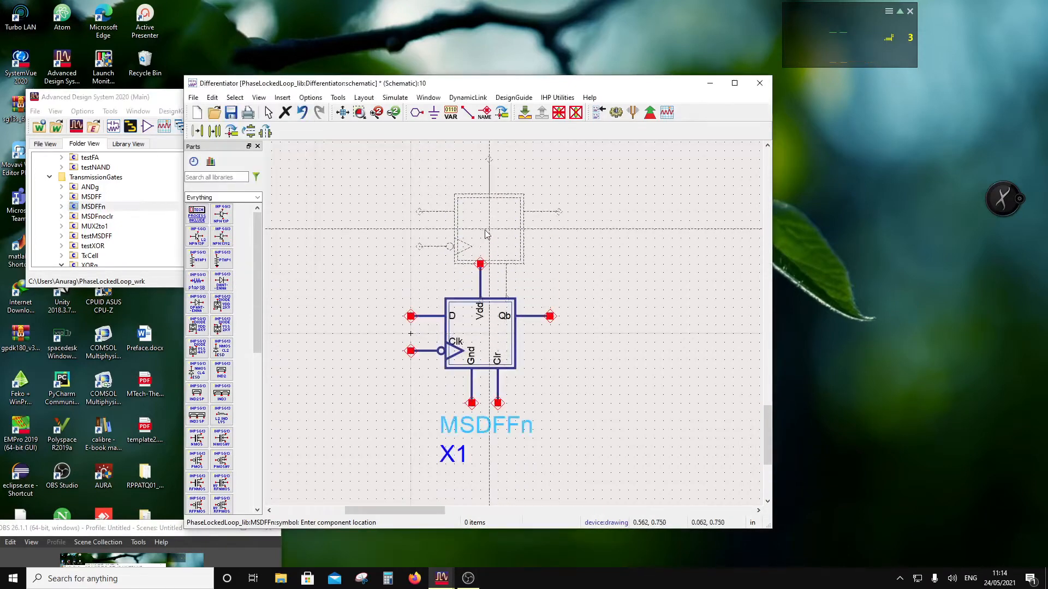
scroll(491, 239, "down", 1)
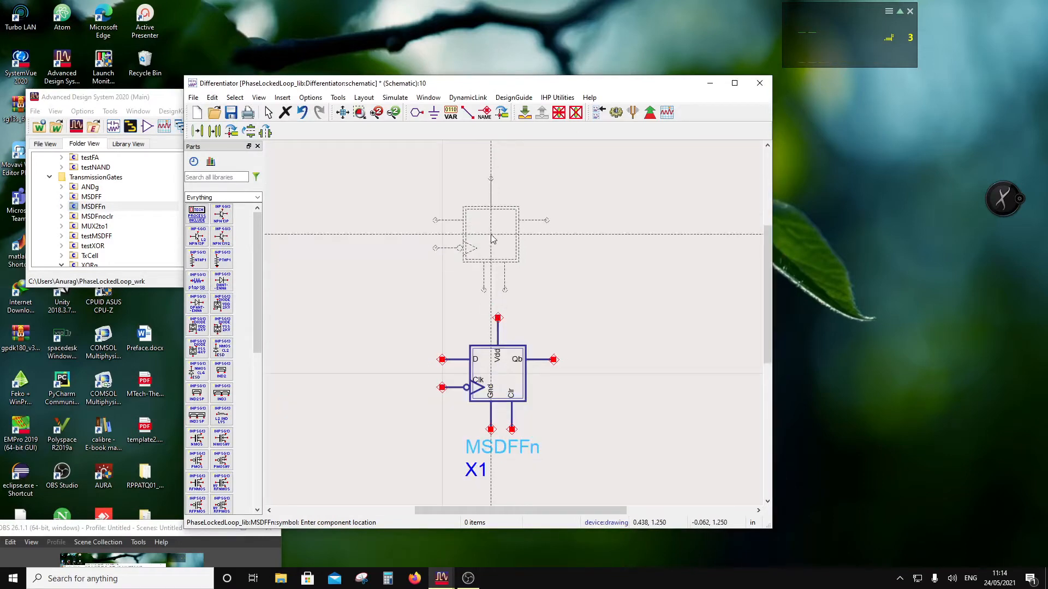
left_click(497, 236)
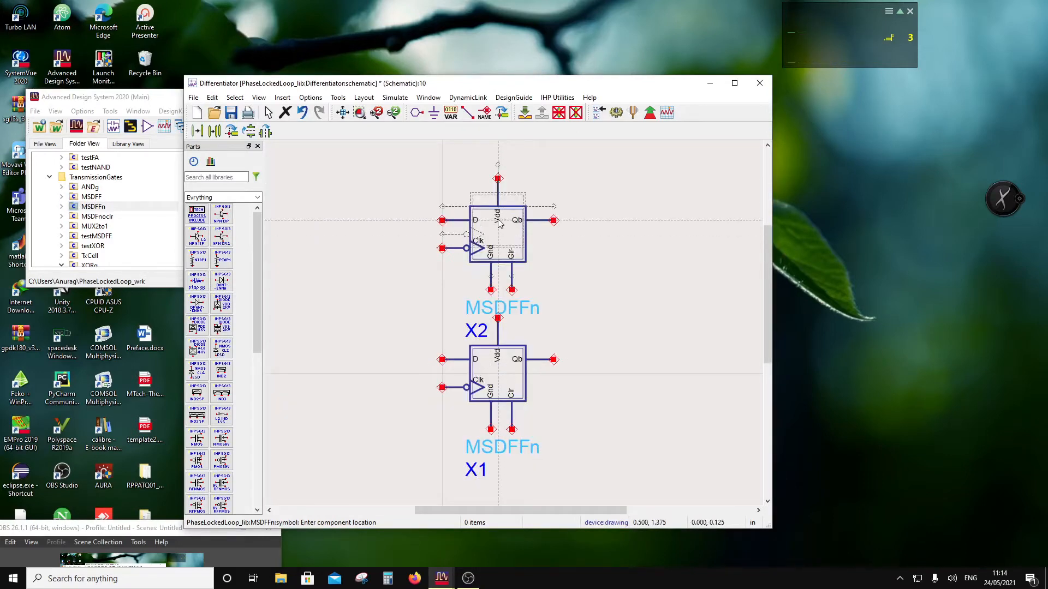
scroll(497, 236, "down", 1)
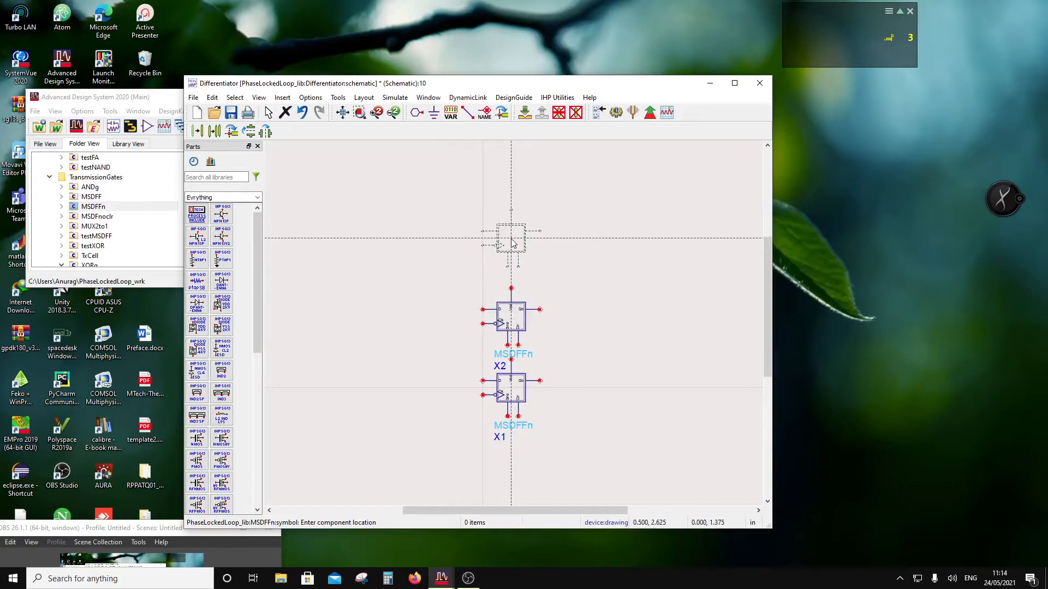
left_click(512, 243)
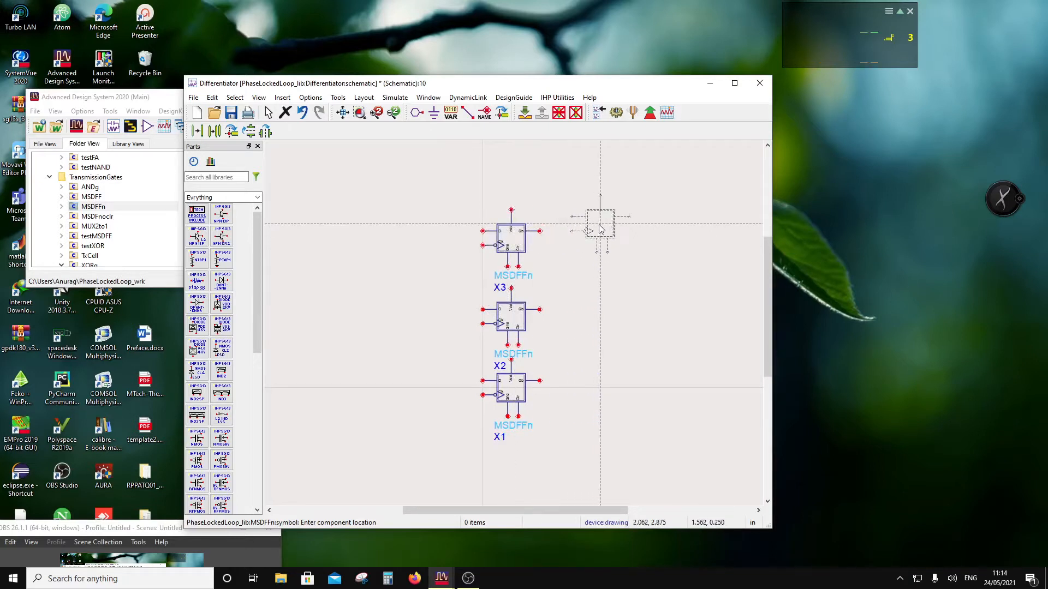
key("Escape")
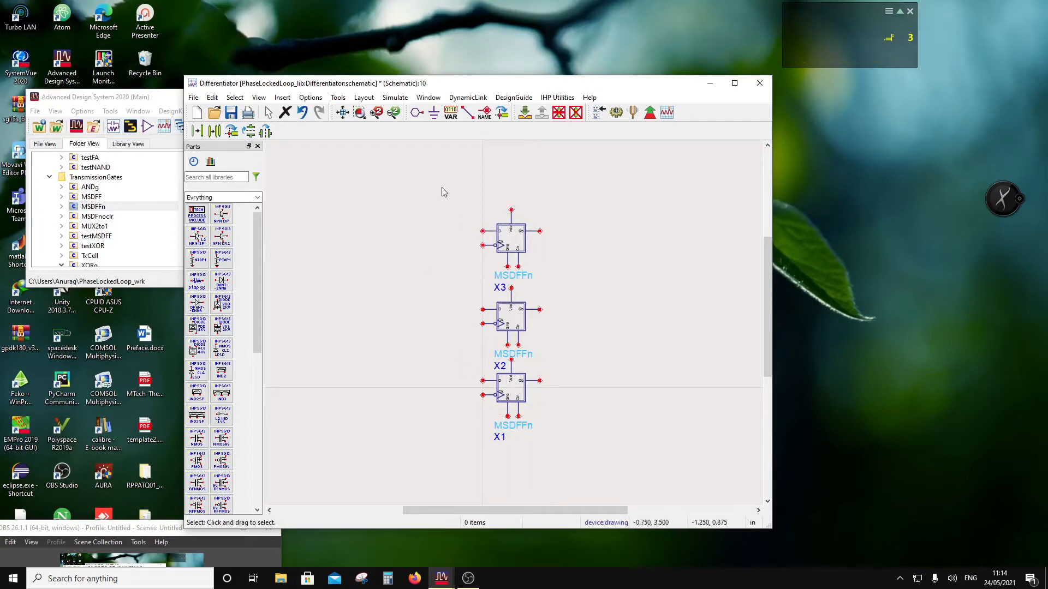
Step: Add supply pins Vdd (number 1) and Gnd (number 2) to the upper left of the flip-flop column
left_click(416, 112)
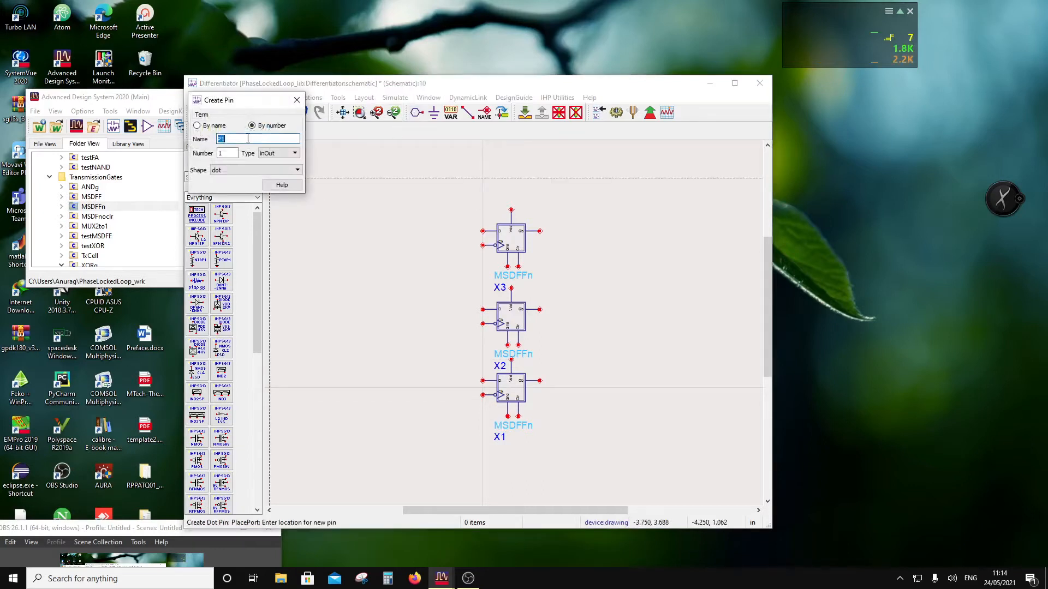
type("Vdd")
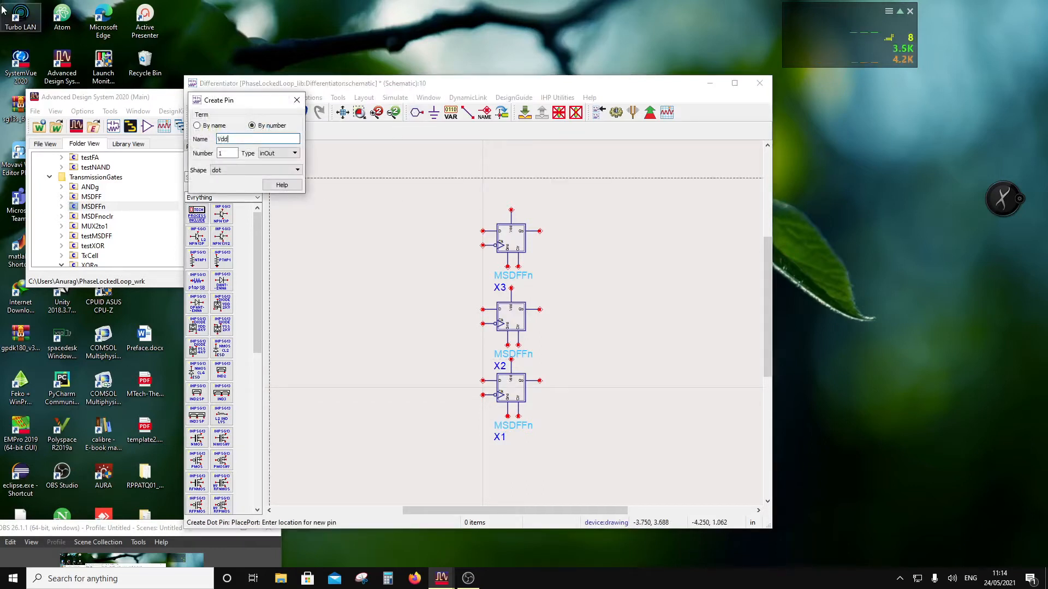
left_click(361, 164)
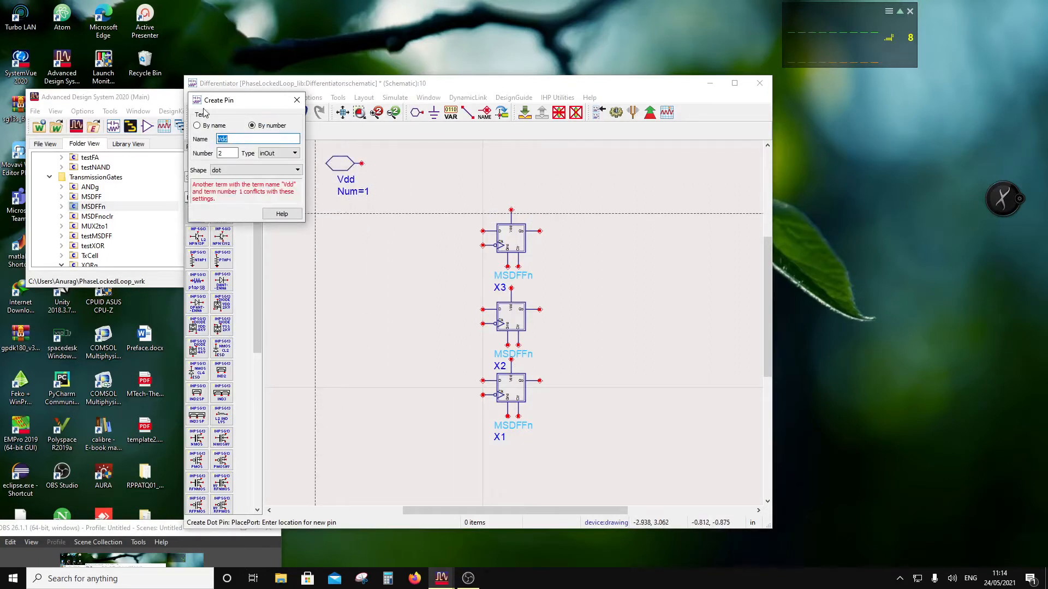
type("Gnd")
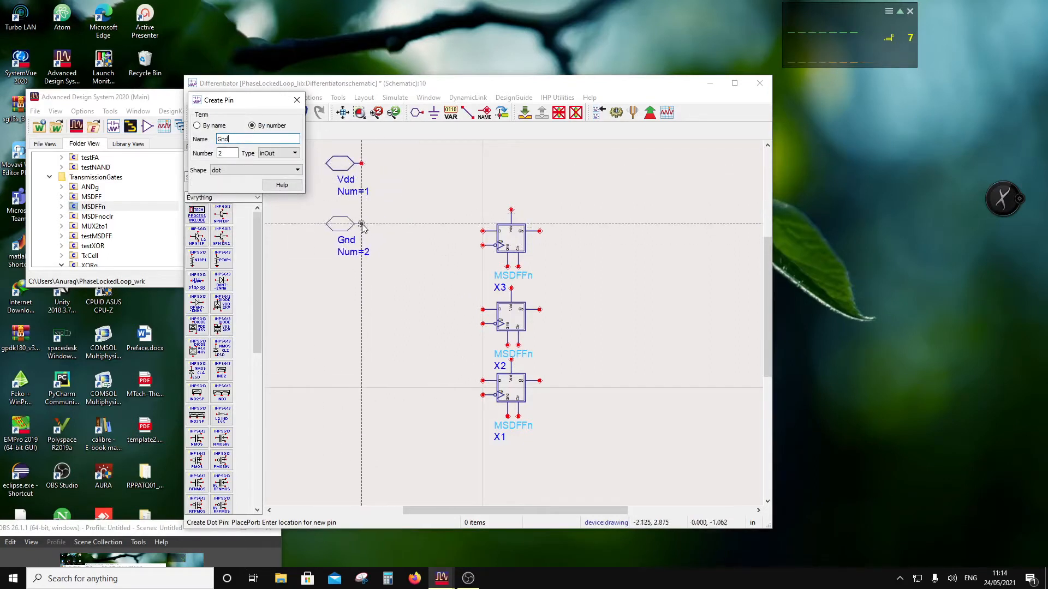
left_click(358, 221)
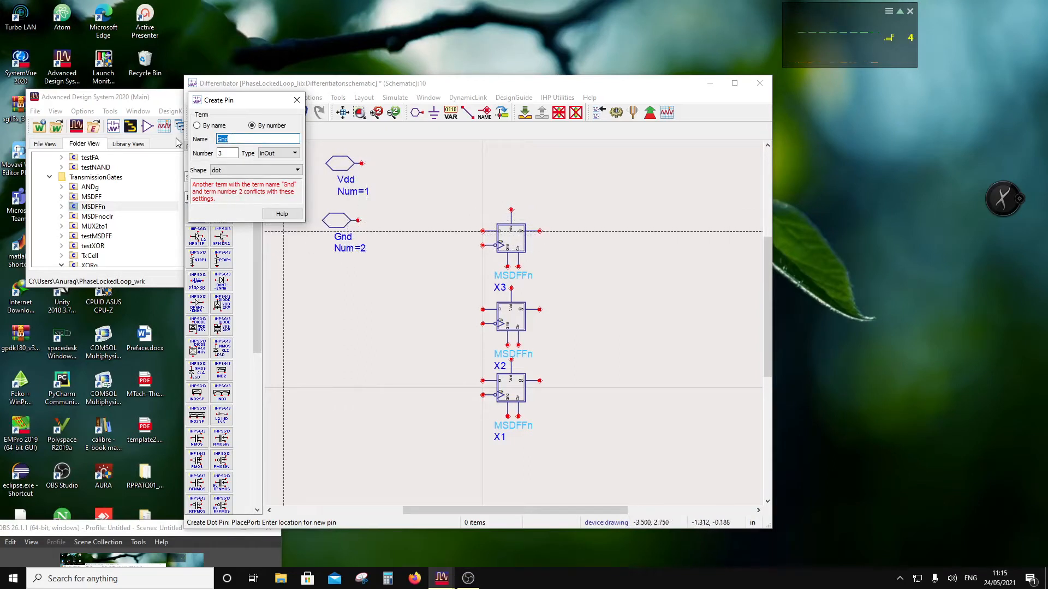
Step: Add input pins A0, A1 and A2, numbered 3 to 5, level with the D inputs of X1, X2 and X3
type("A")
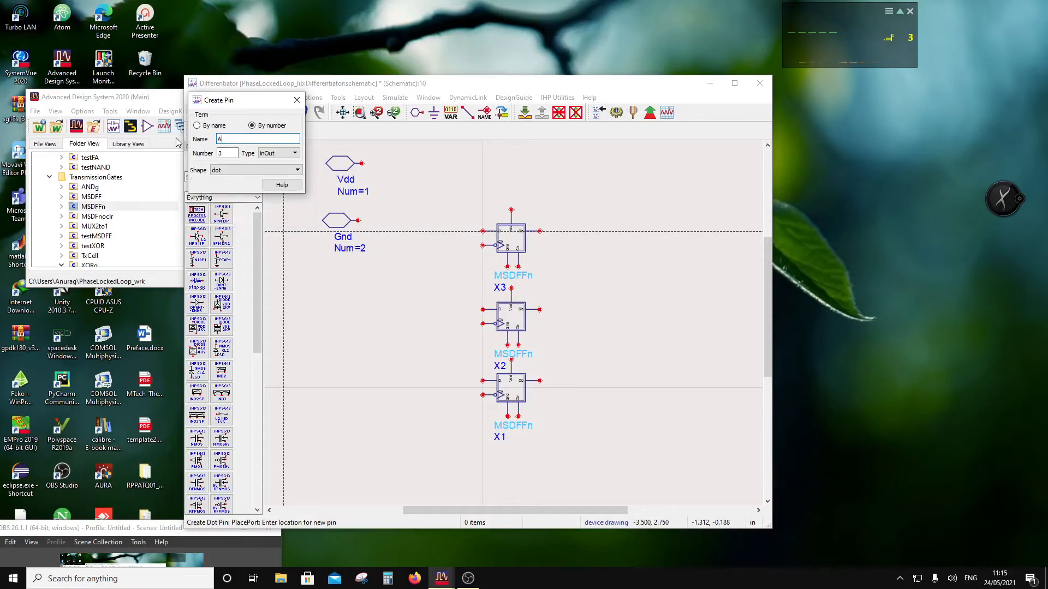
type("0")
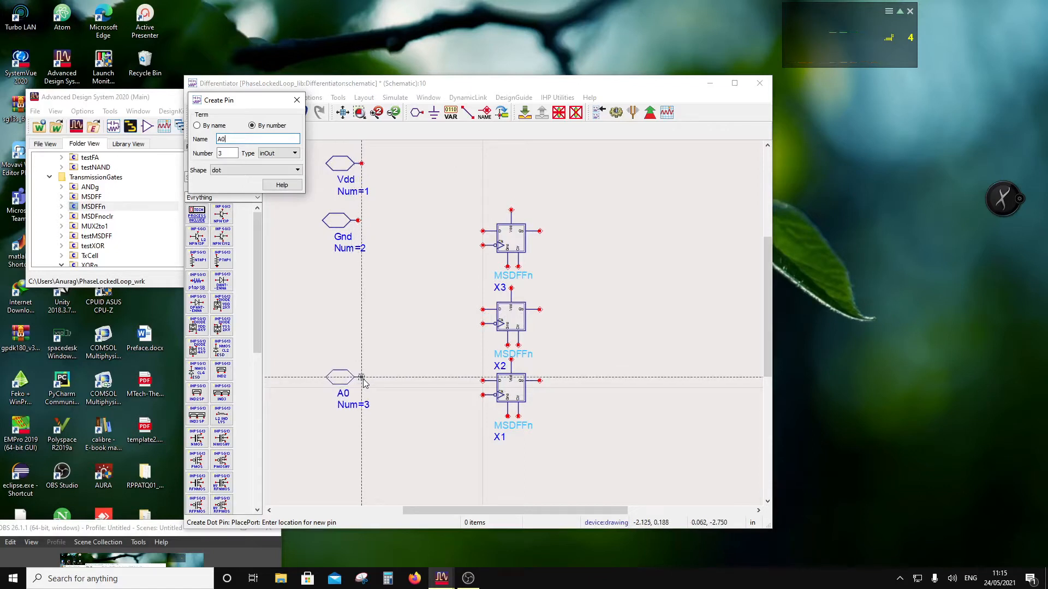
left_click(363, 383)
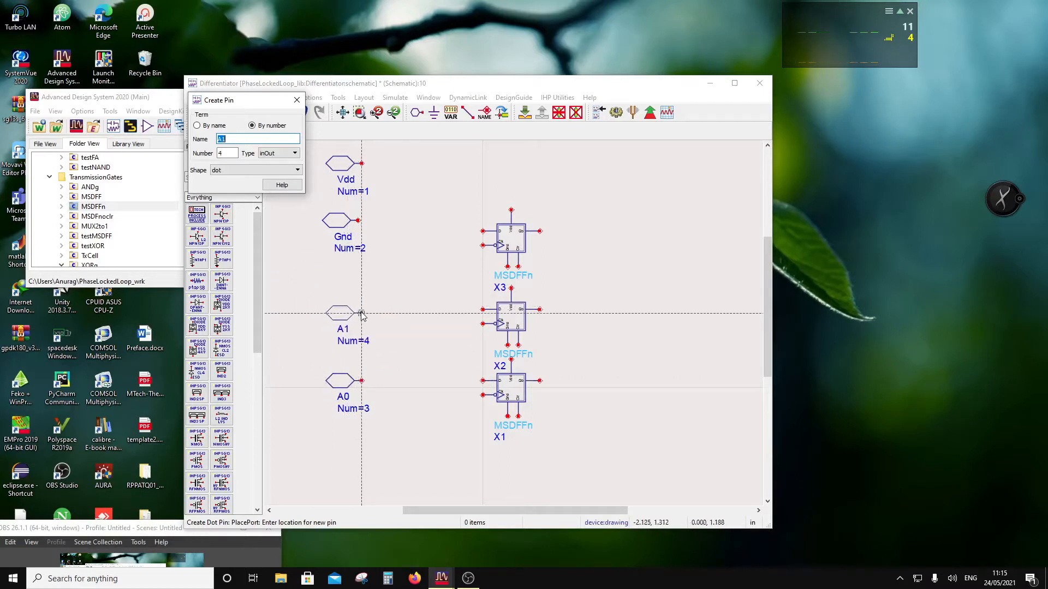
left_click(360, 310)
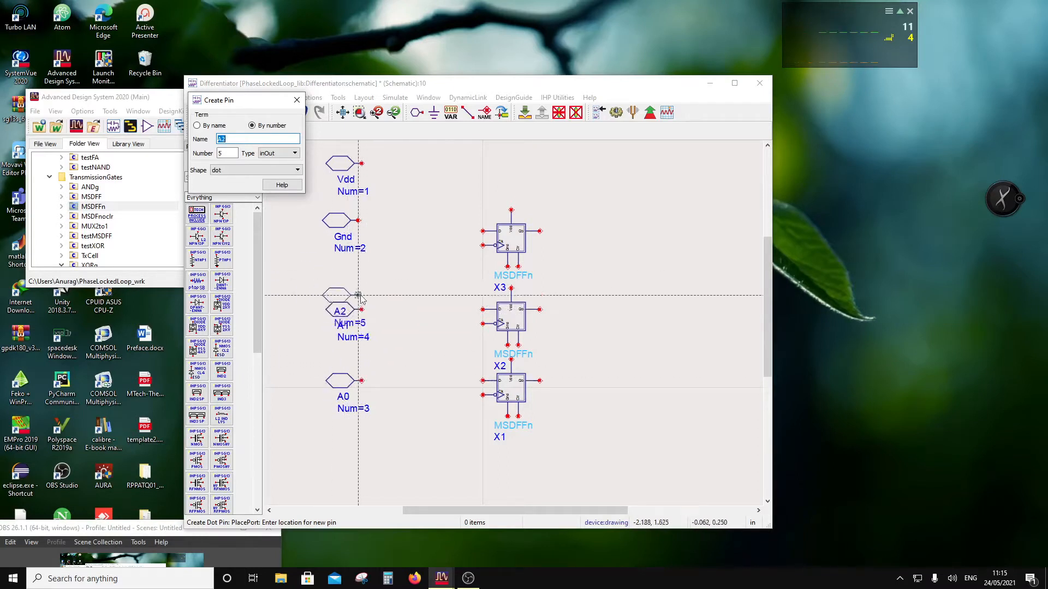
left_click(361, 231)
key("Escape")
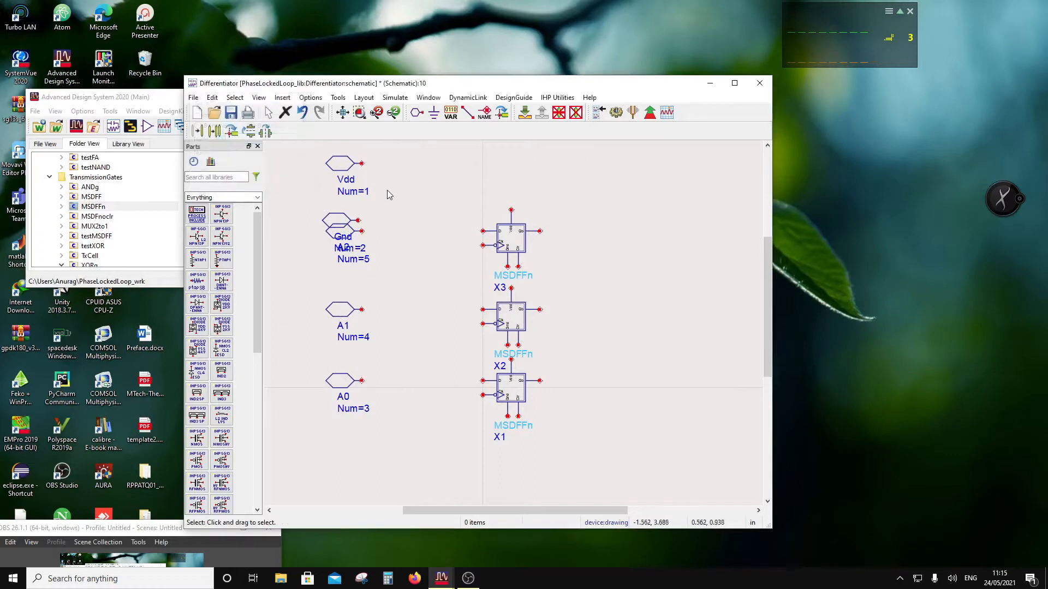
Step: Move the Vdd and Gnd pins upward so that Gnd sits clear of pin A2
scroll(375, 194, "down", 2)
left_click_drag(461, 271, 459, 263)
left_click_drag(455, 307, 457, 282)
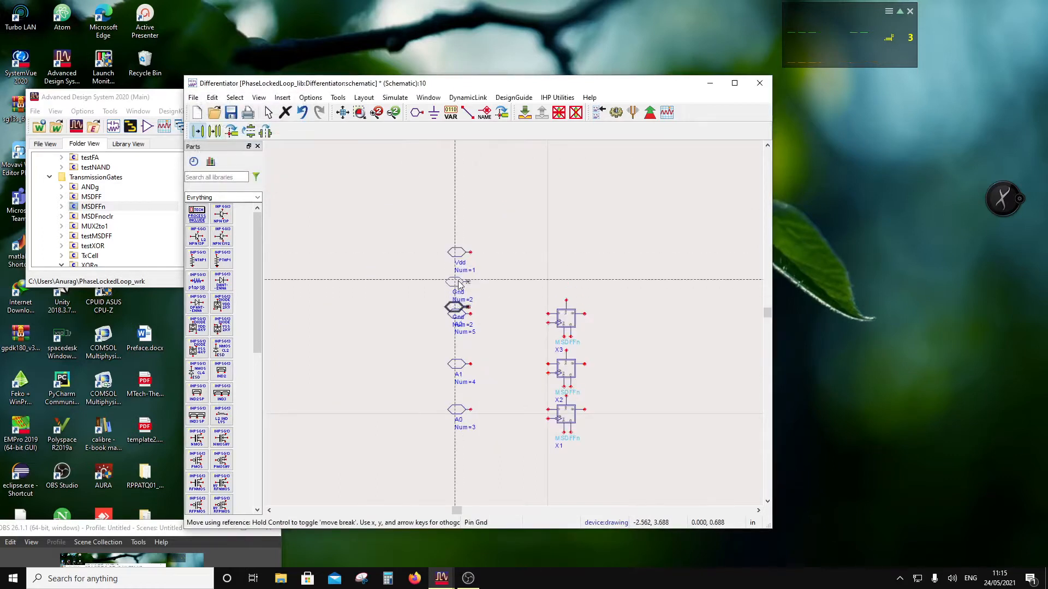
scroll(499, 299, "up", 2)
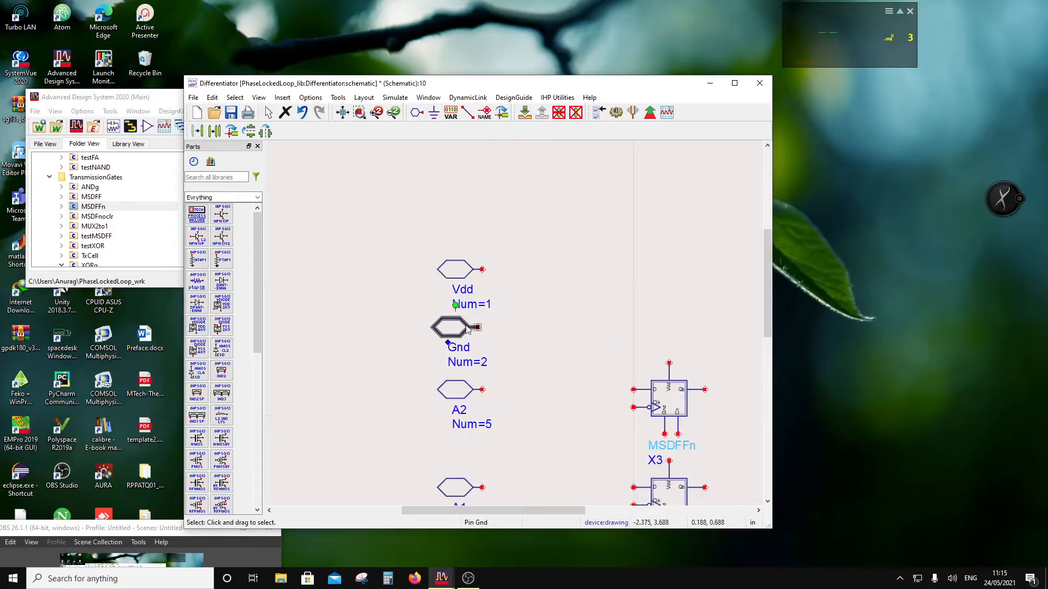
left_click_drag(467, 332, 467, 332)
left_click(551, 368)
scroll(522, 336, "down", 2)
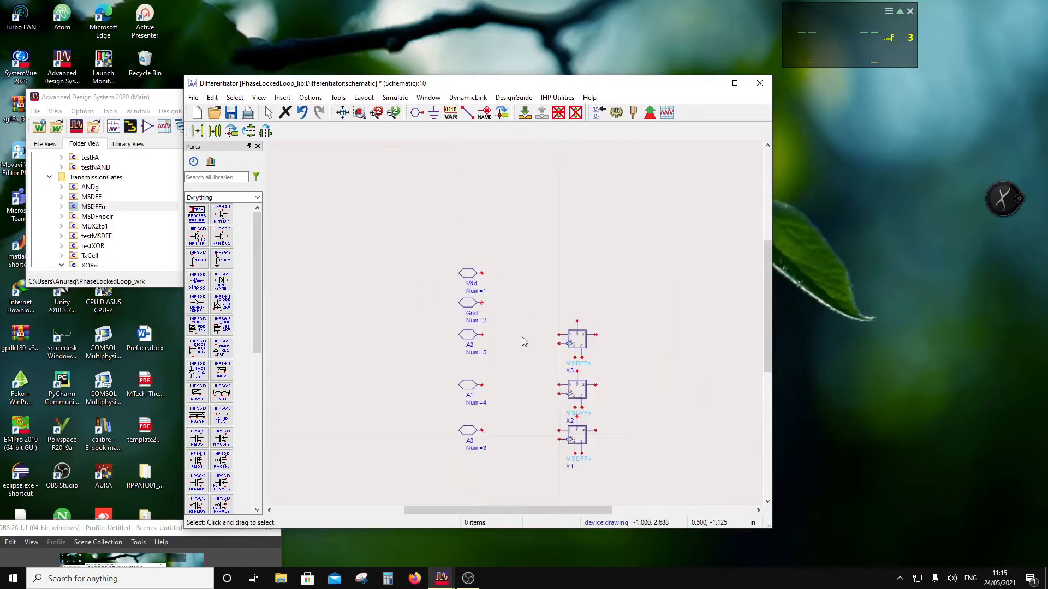
Step: Wire pins A0, A1 and A2 to the D inputs of flip-flops X1, X2 and X3 respectively
left_click(468, 112)
left_click(482, 431)
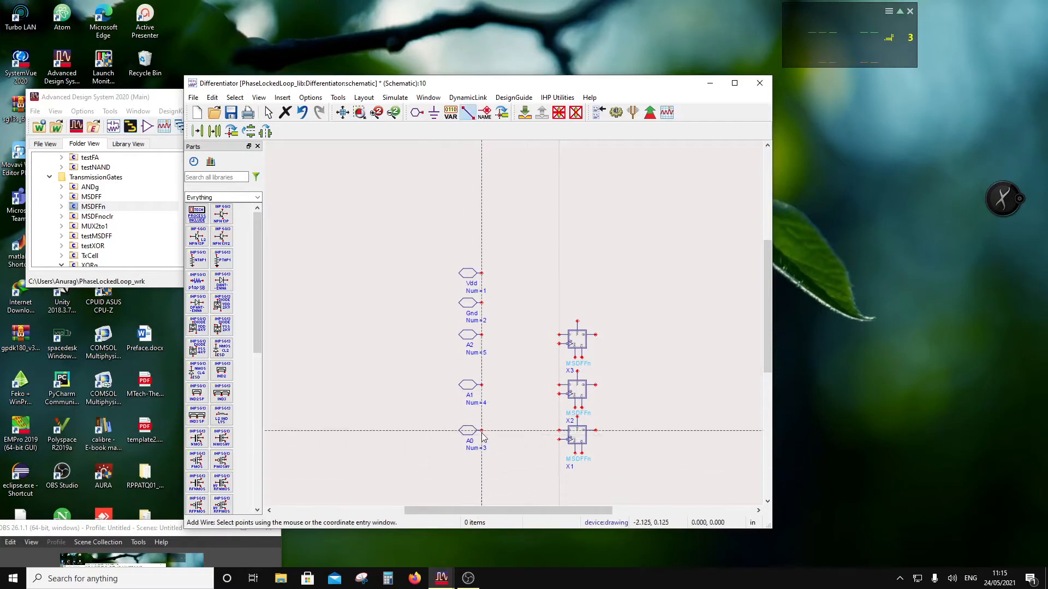
left_click(558, 431)
left_click(481, 385)
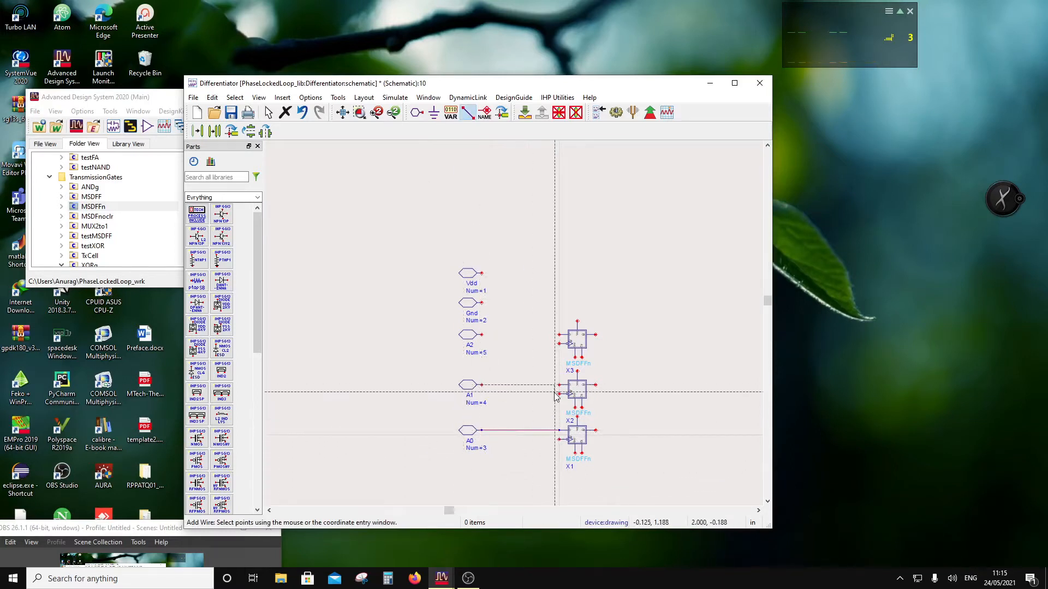
left_click(559, 385)
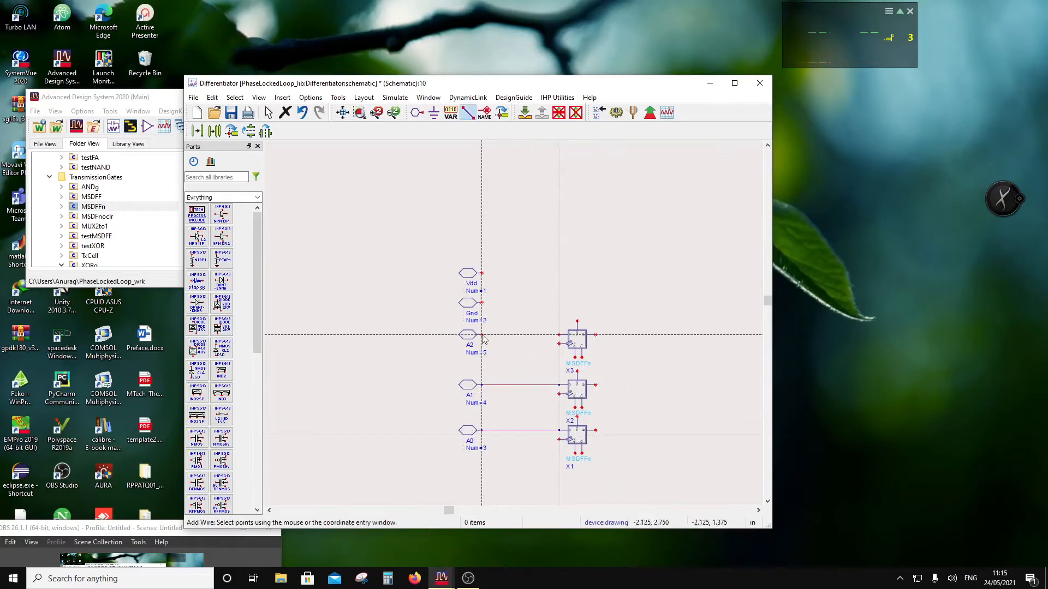
left_click(559, 335)
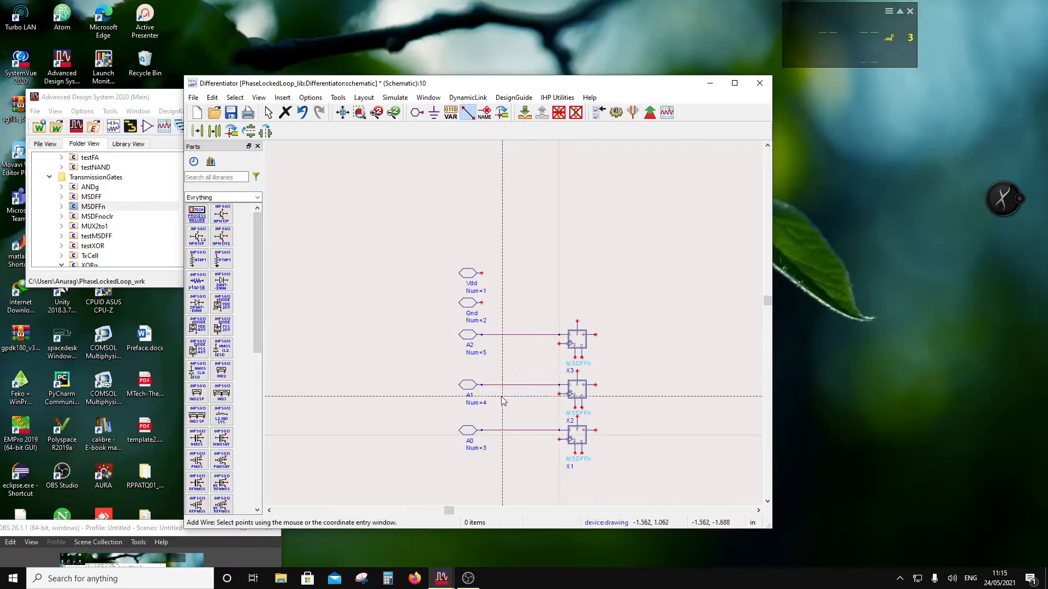
scroll(520, 358, "down", 1)
scroll(496, 284, "up", 1)
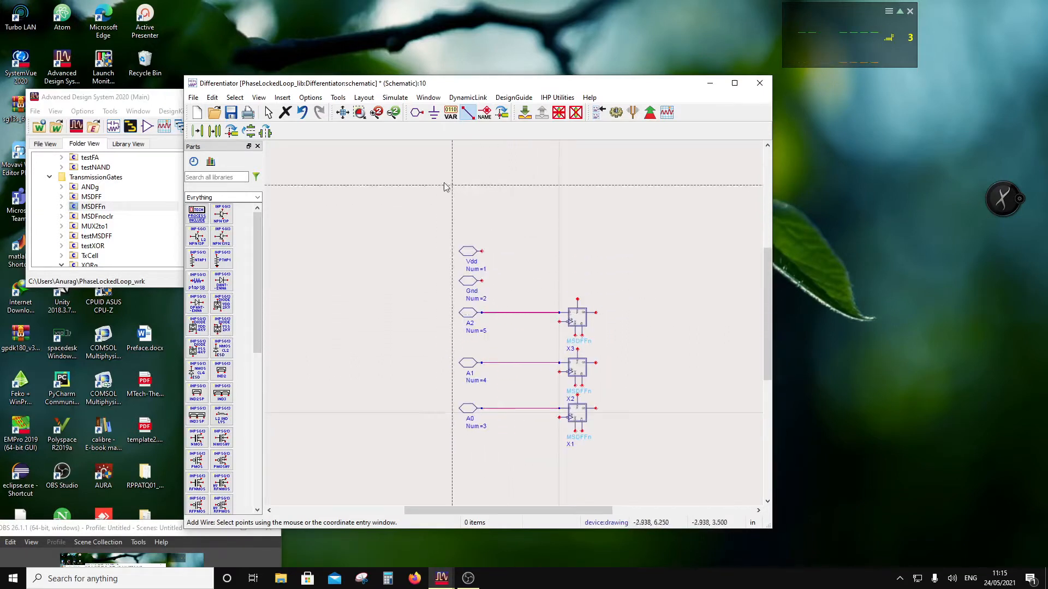
Step: Add wire labels Vdd and Gnd to the terminals of the Vdd and Gnd supply pins
left_click(484, 112)
left_click(482, 251)
type("Vdd")
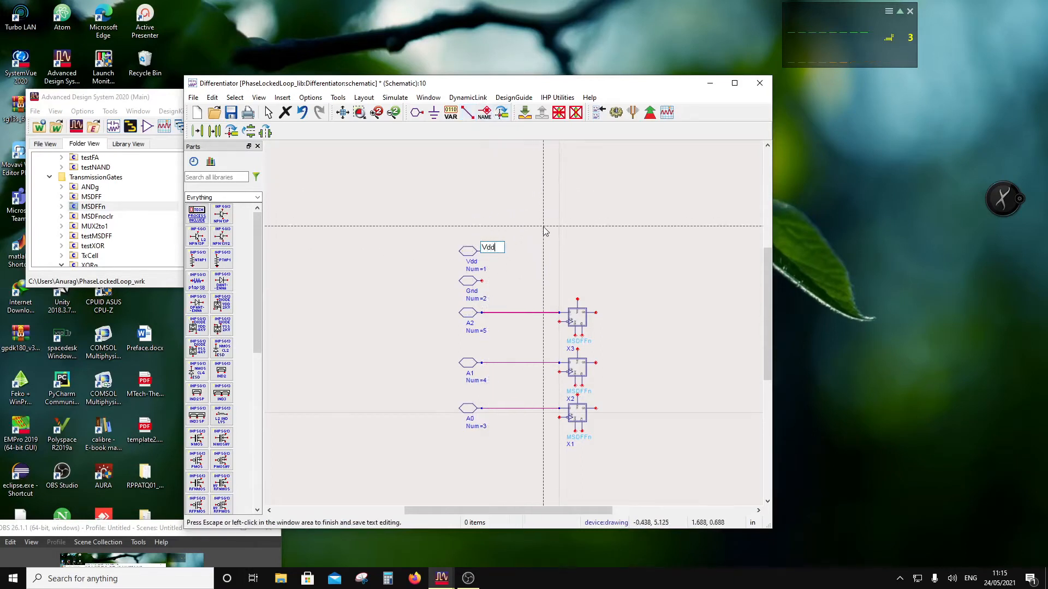
key("Return")
left_click(482, 280)
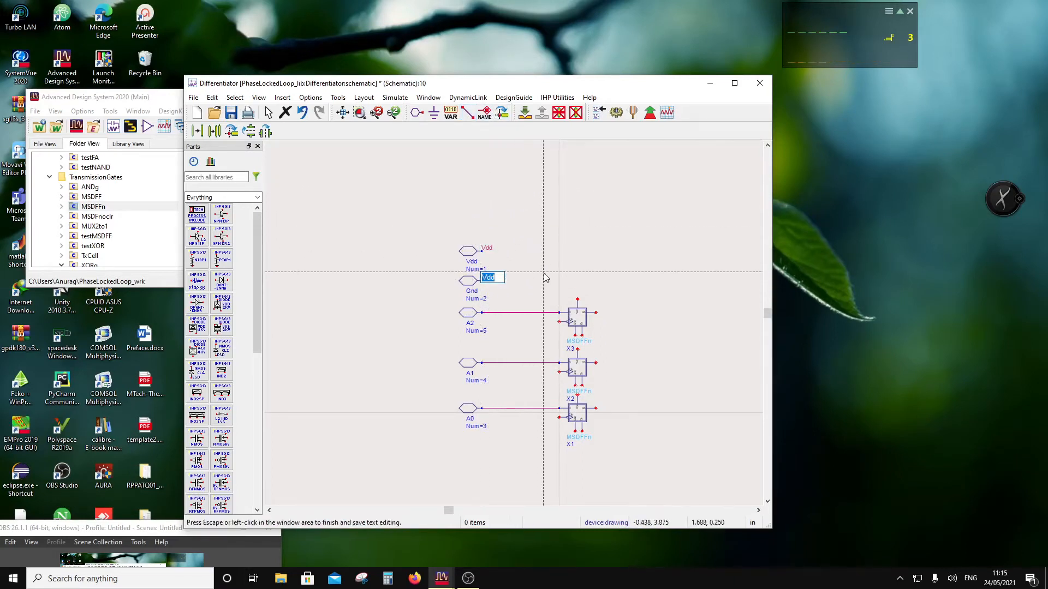
type("Gnd")
key("Return")
key("Escape")
Step: Label the supply terminals of flip-flops X3, X2 and X1 as Vdd
left_click(484, 112)
left_click(577, 299)
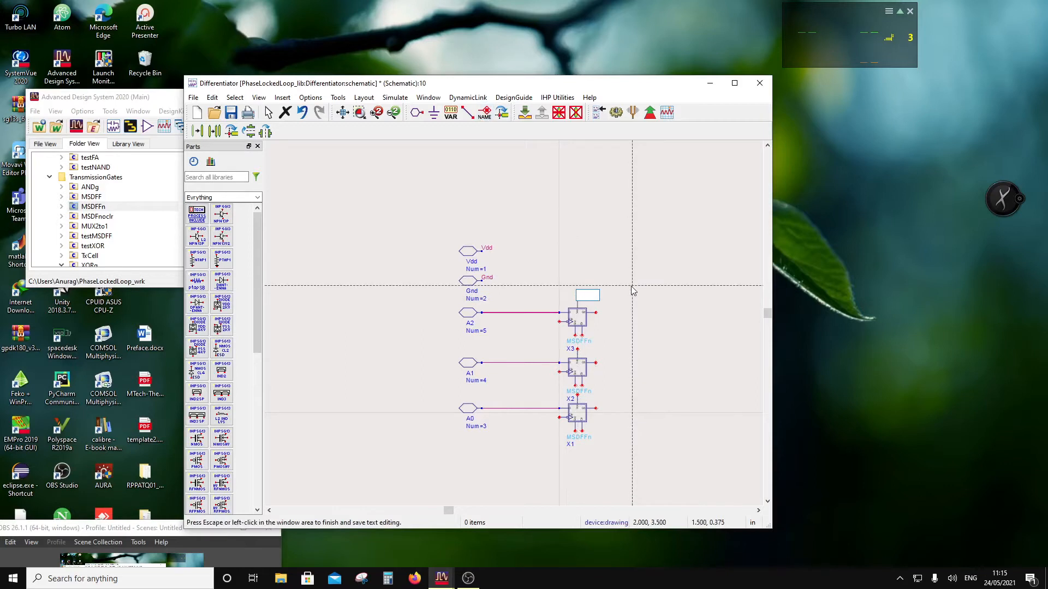
type("Vdd")
key("Return")
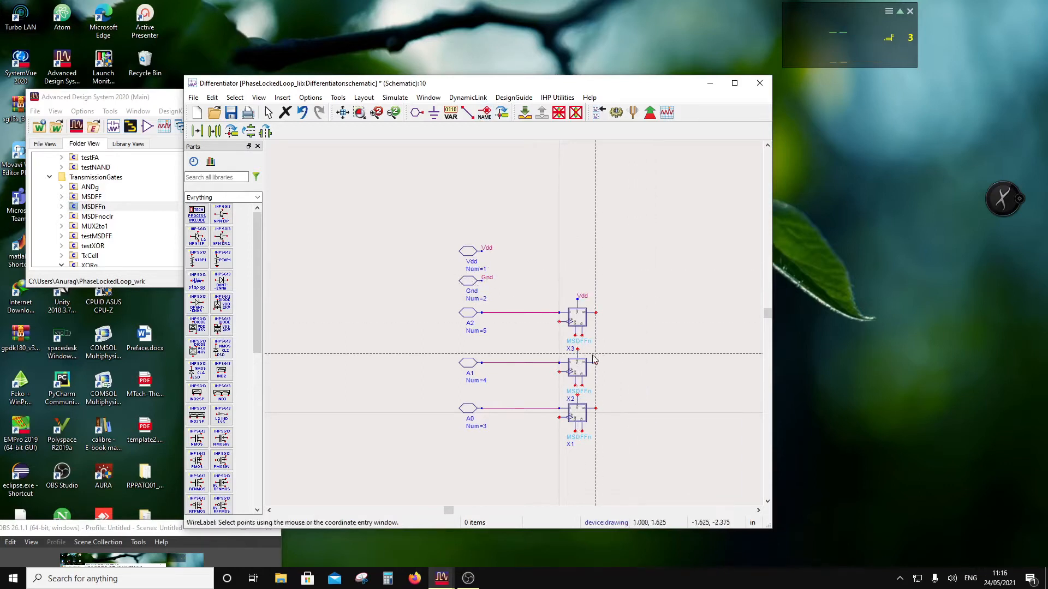
scroll(574, 335, "up", 3)
left_click(522, 318)
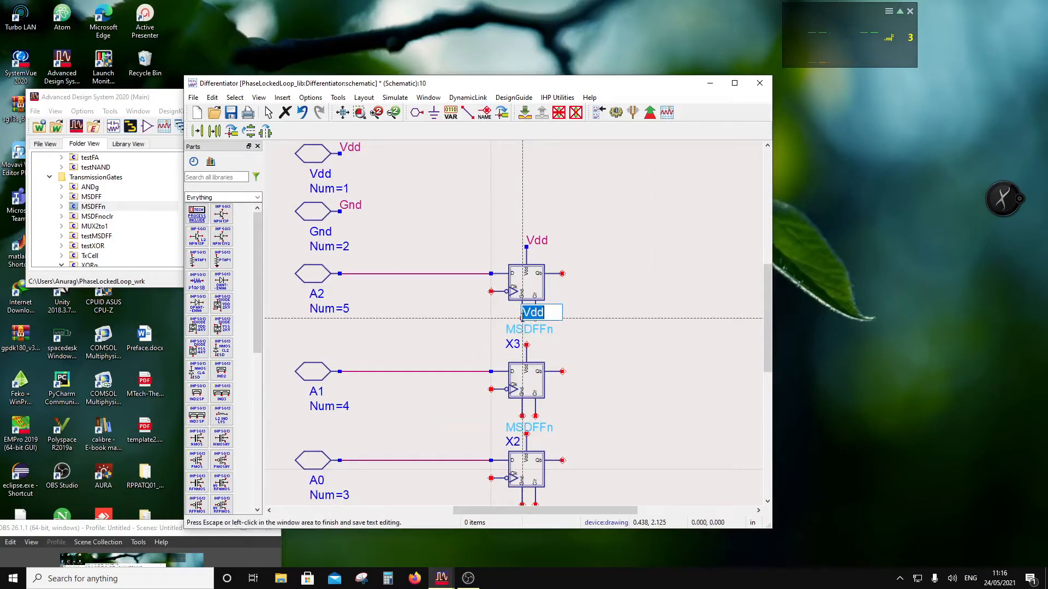
key("Return")
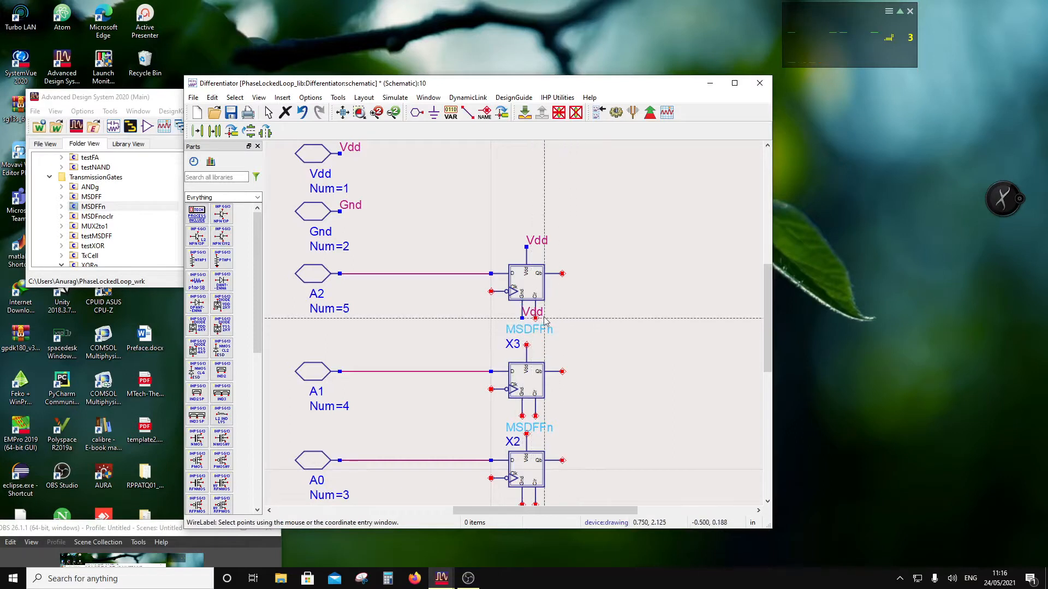
left_click(526, 345)
key("Return")
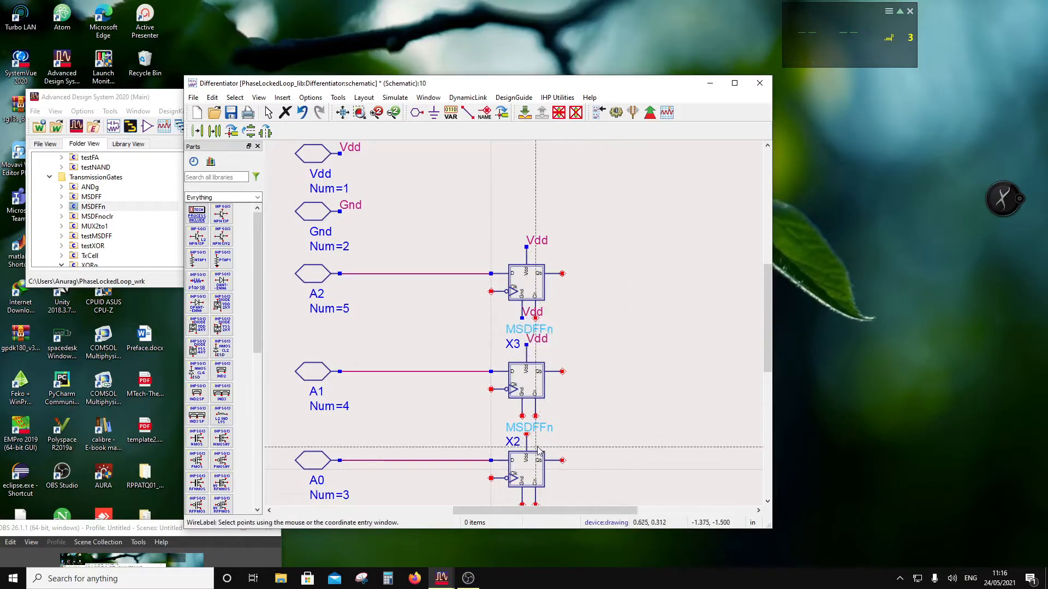
left_click(527, 434)
key("Return")
Step: Label the ground terminals of flip-flops X3, X2 and X1 as Gnd
left_click(523, 319)
type("Gnd")
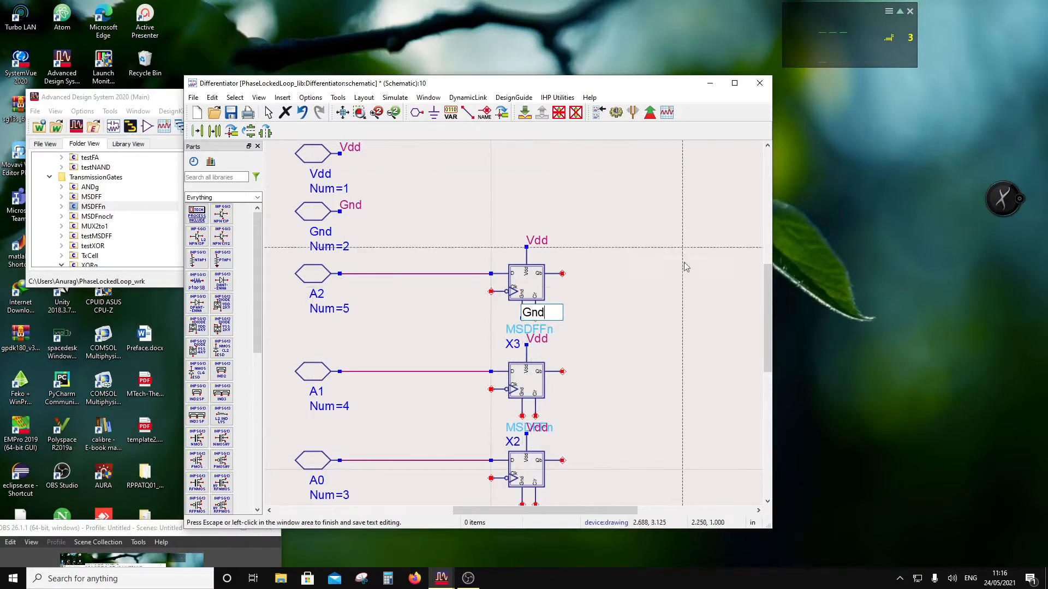
key("Return")
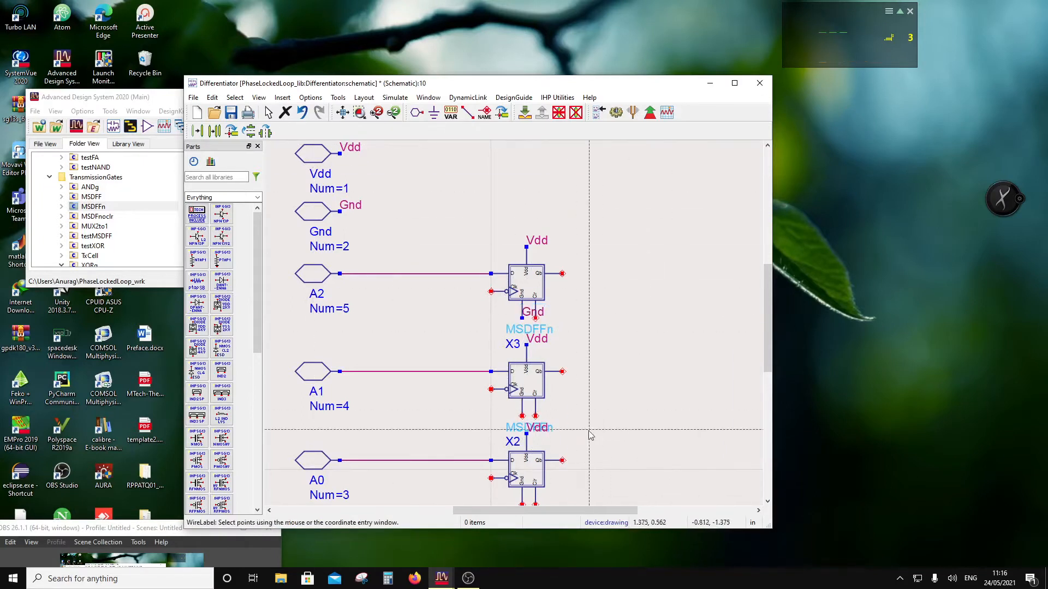
left_click(522, 415)
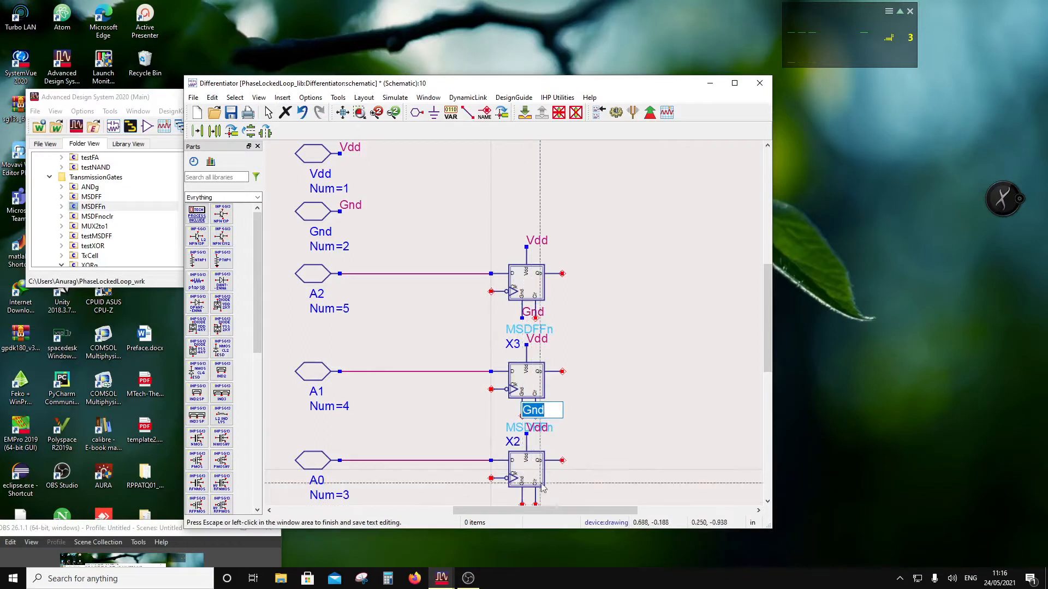
scroll(525, 404, "down", 1)
key("Return")
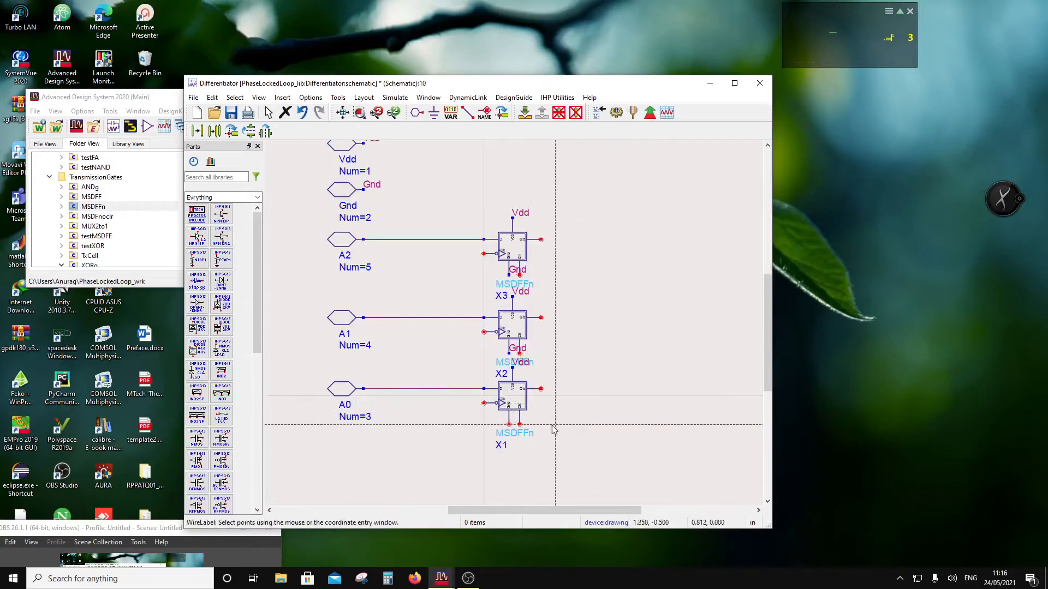
left_click(511, 429)
key("Return")
key("Escape")
Step: Move the Gnd labels of X3, X2 and X1 to the left, clear of the neighbouring clear terminals
left_click_drag(517, 270, 498, 268)
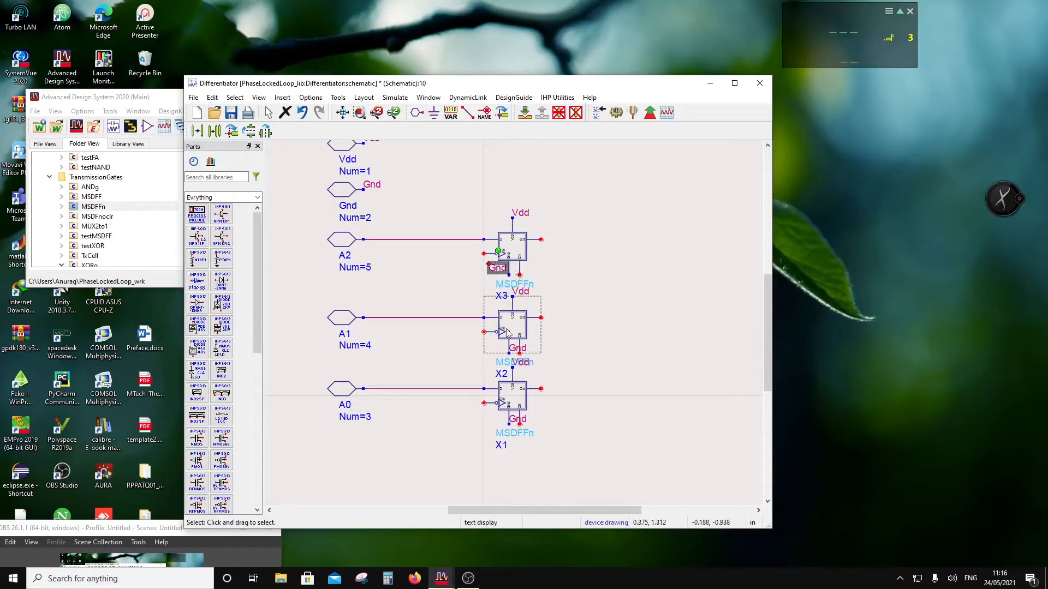
left_click_drag(517, 349, 497, 345)
left_click_drag(516, 422, 487, 426)
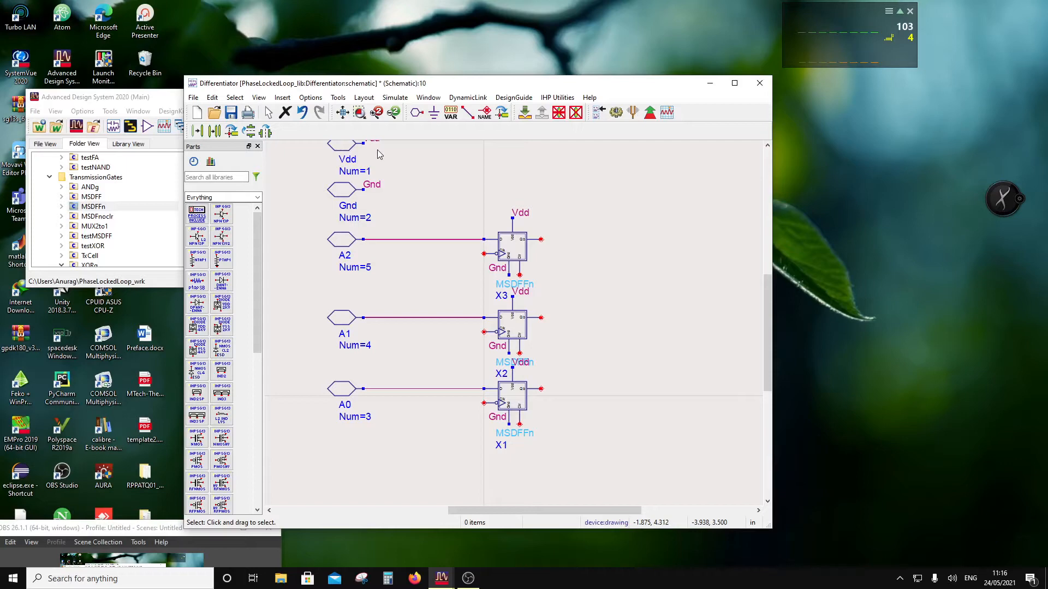
left_click_drag(144, 533, 194, 443)
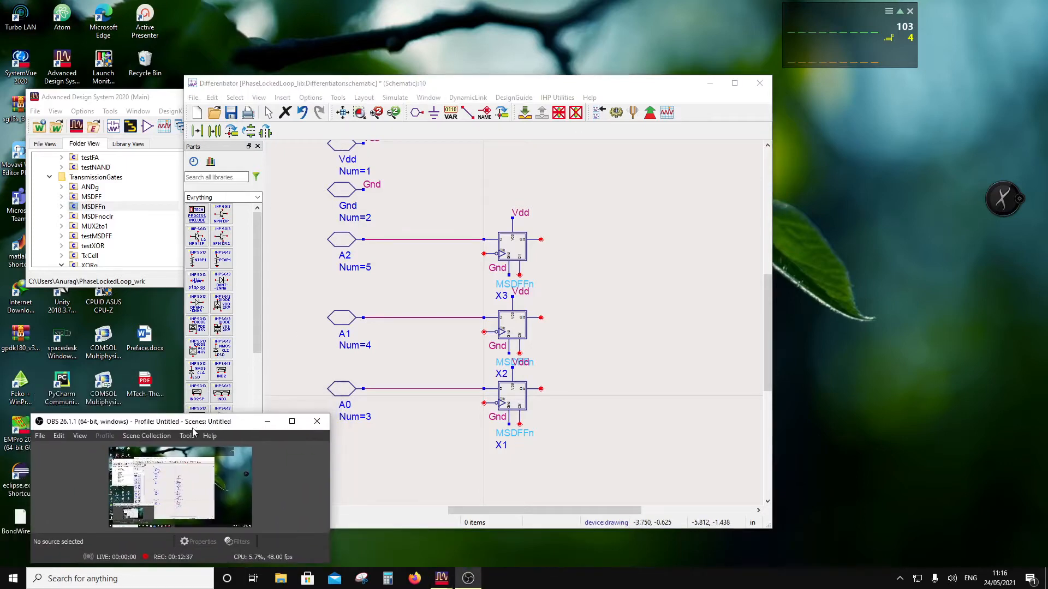
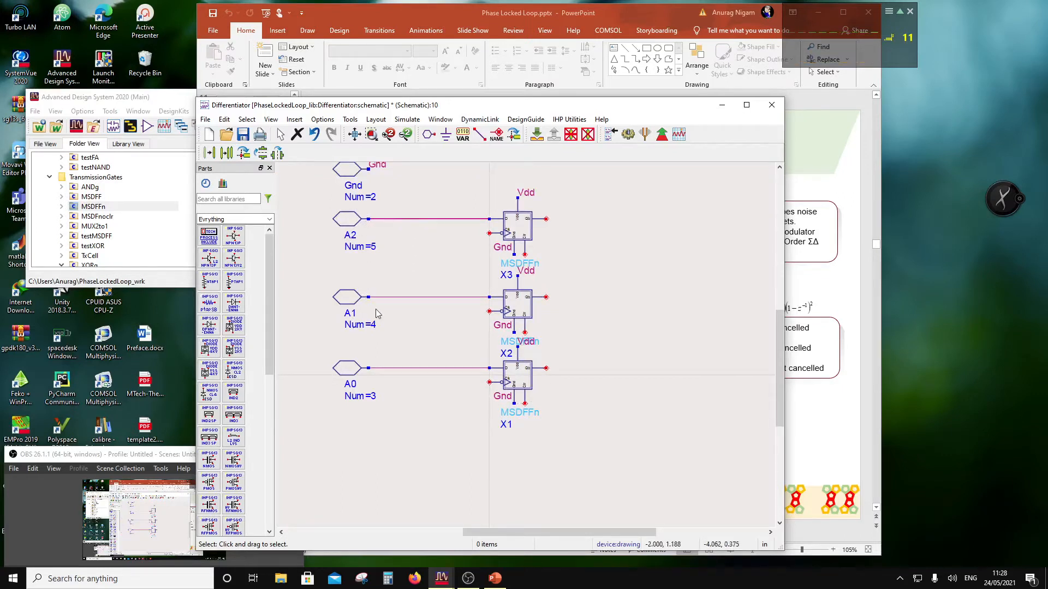
Step: Add a pin named Clk with number 6 below pin A0
scroll(376, 314, "down", 1)
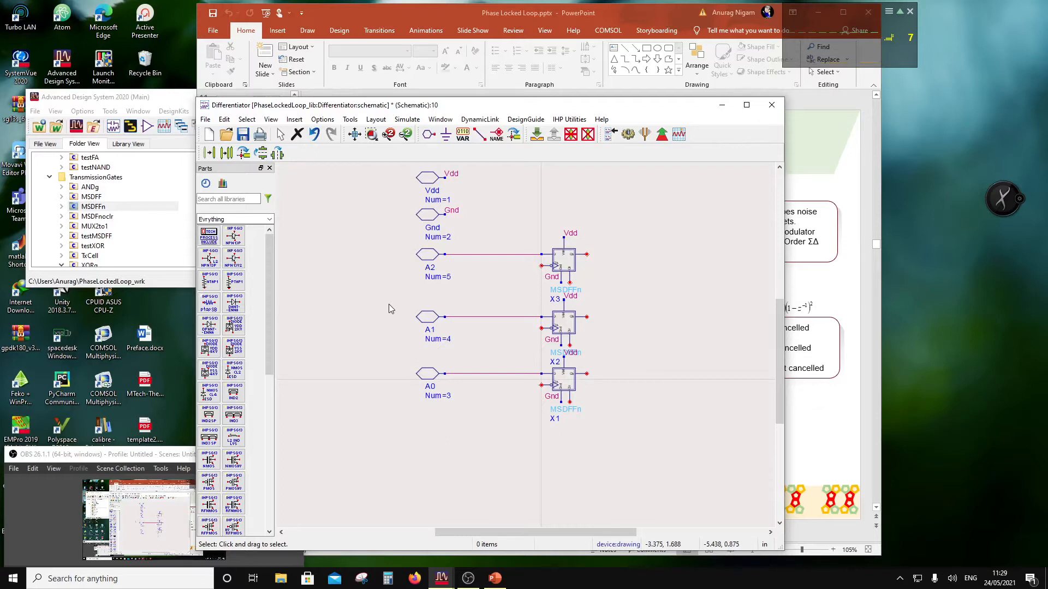
left_click(429, 134)
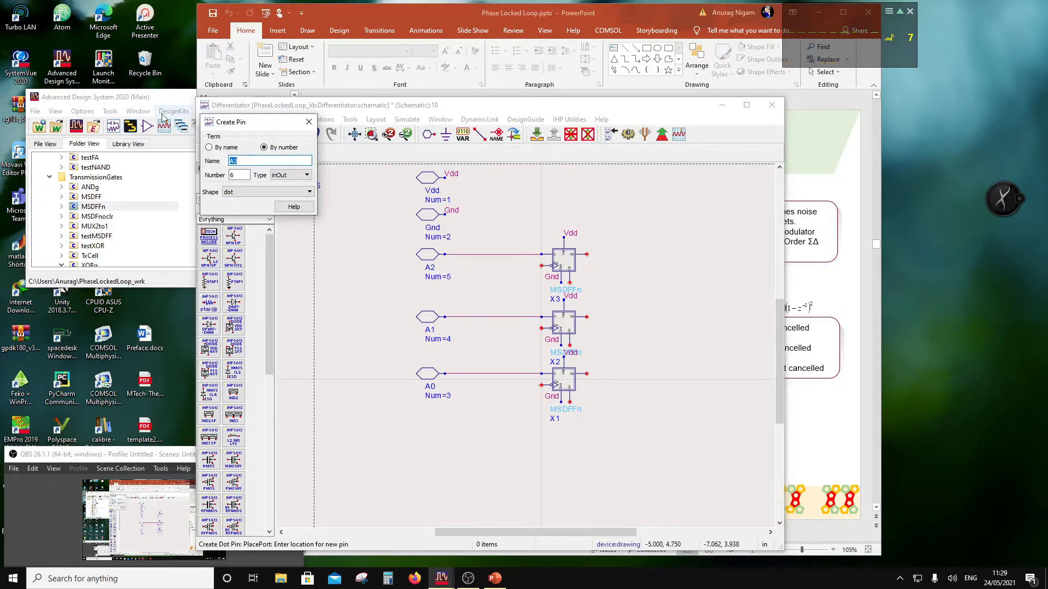
left_click(451, 451)
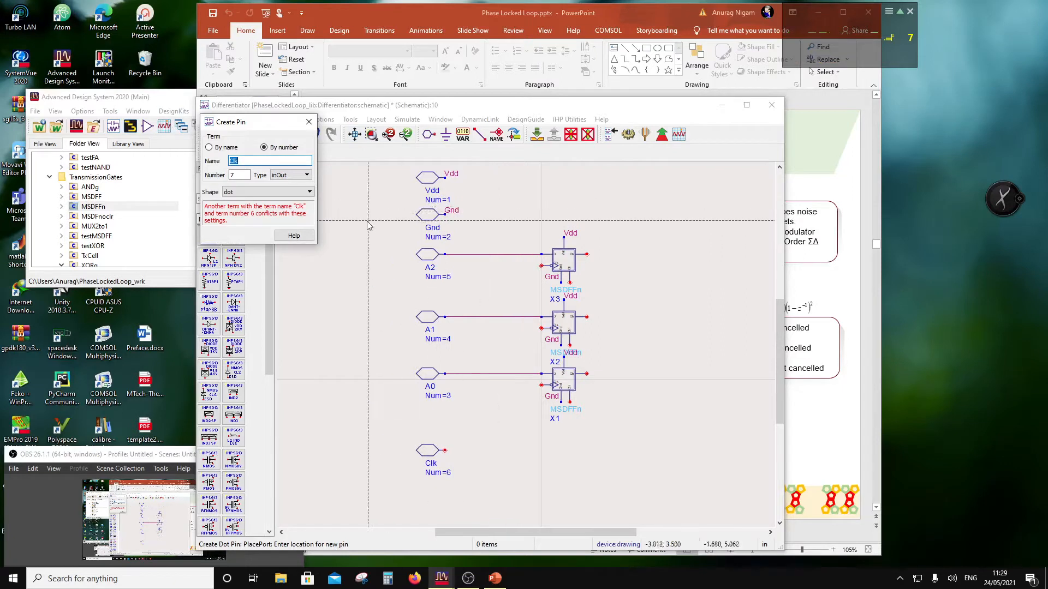
Step: Place two NOTg inverters in series to the right of the Clk pin and wire Clk to the first inverter's input
left_click(89, 141)
scroll(104, 221, "down", 2)
scroll(105, 220, "up", 2)
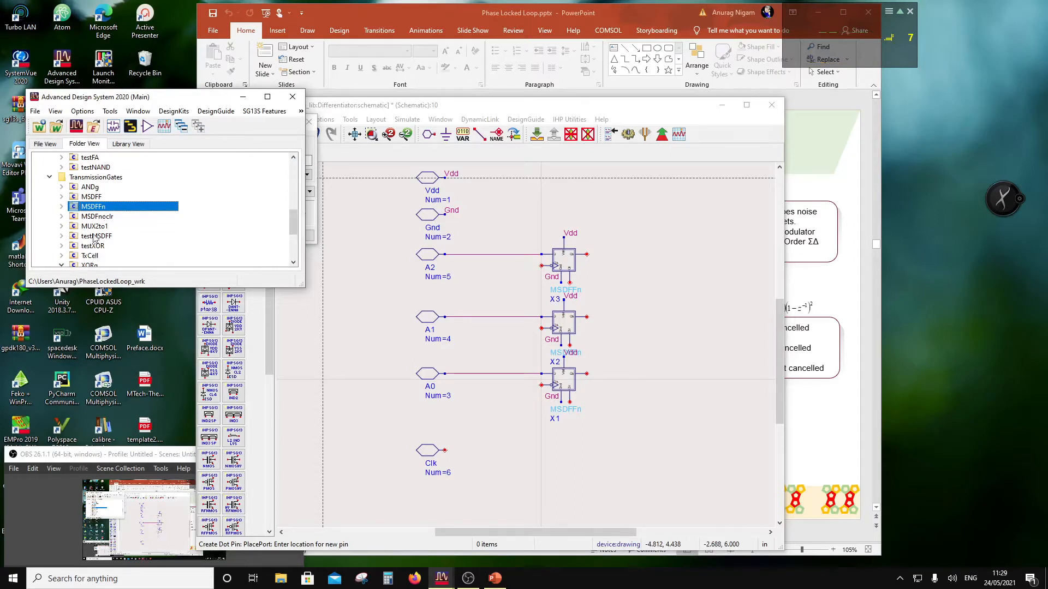
scroll(94, 243, "up", 2)
left_click(90, 207)
left_click_drag(100, 207, 460, 377)
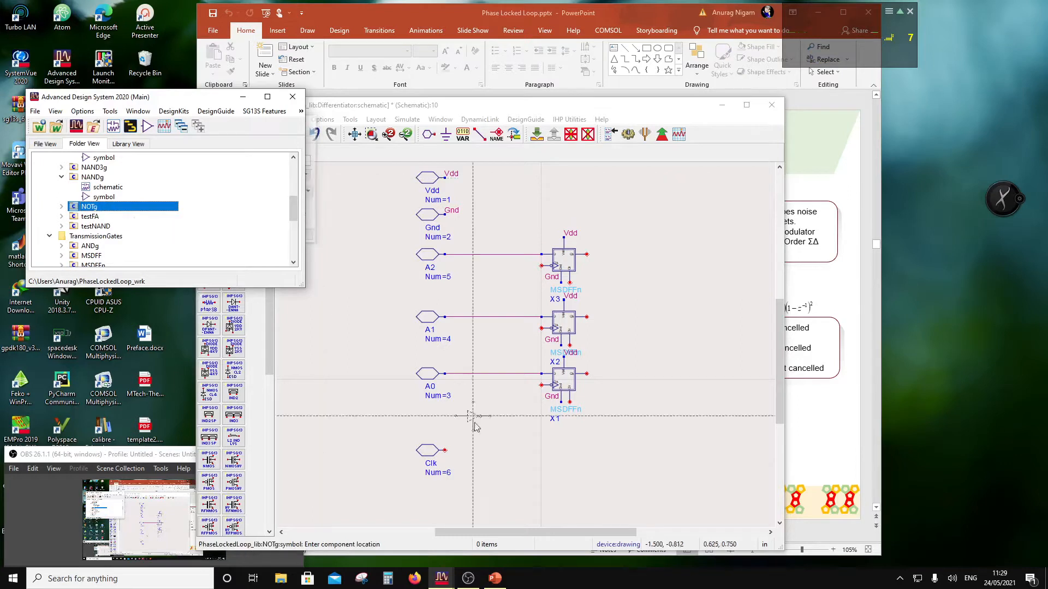
left_click(473, 451)
left_click(506, 451)
key("Escape")
left_click(487, 136)
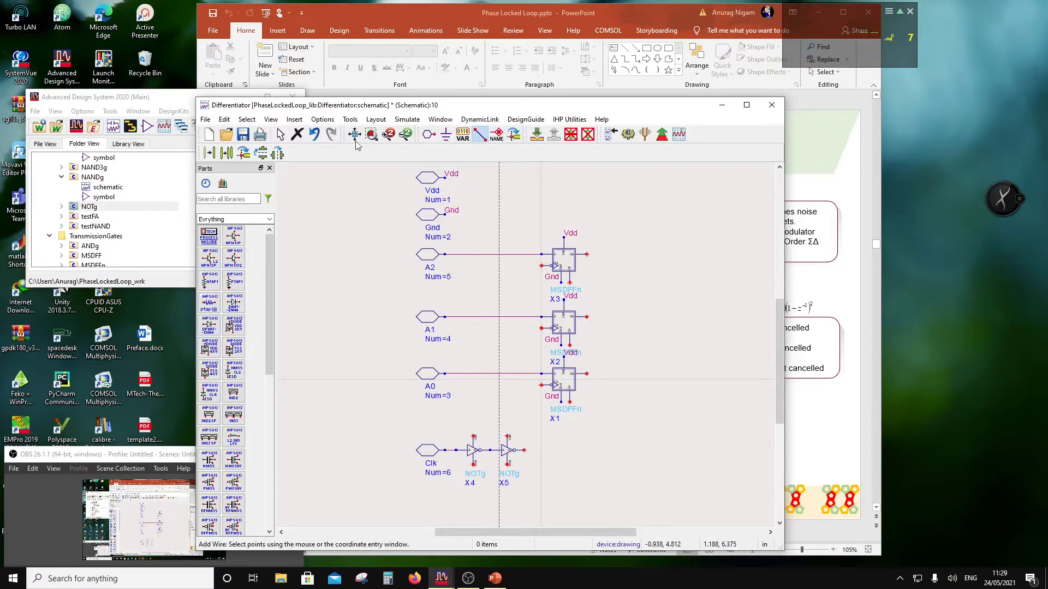
Step: Label the upper supply terminals of inverters X4 and X5 as Vdd
left_click(462, 137)
left_click(497, 136)
left_click(473, 438)
type("Vd")
left_click(484, 402)
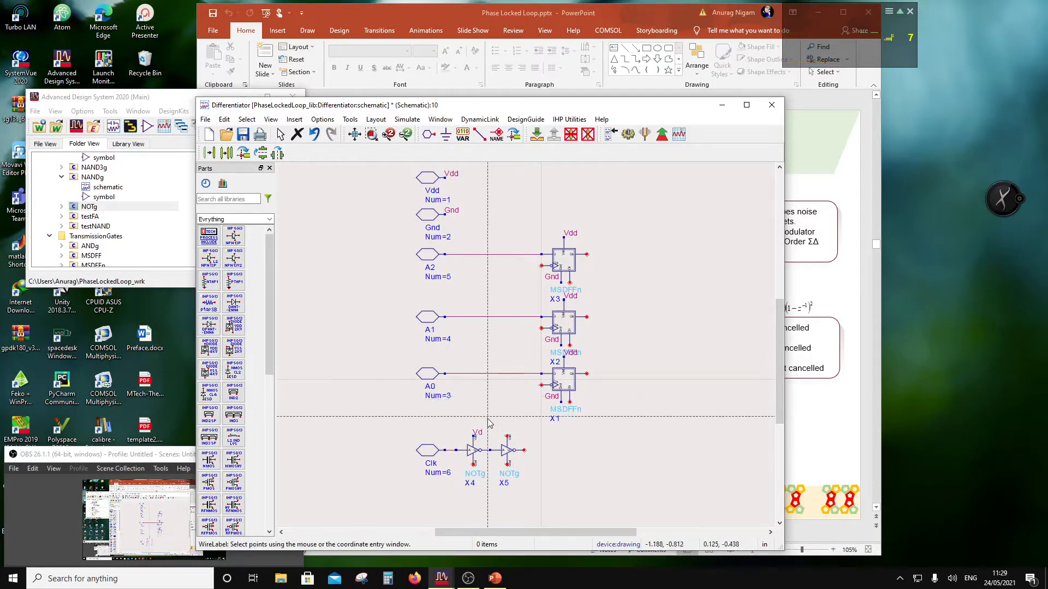
left_click(473, 438)
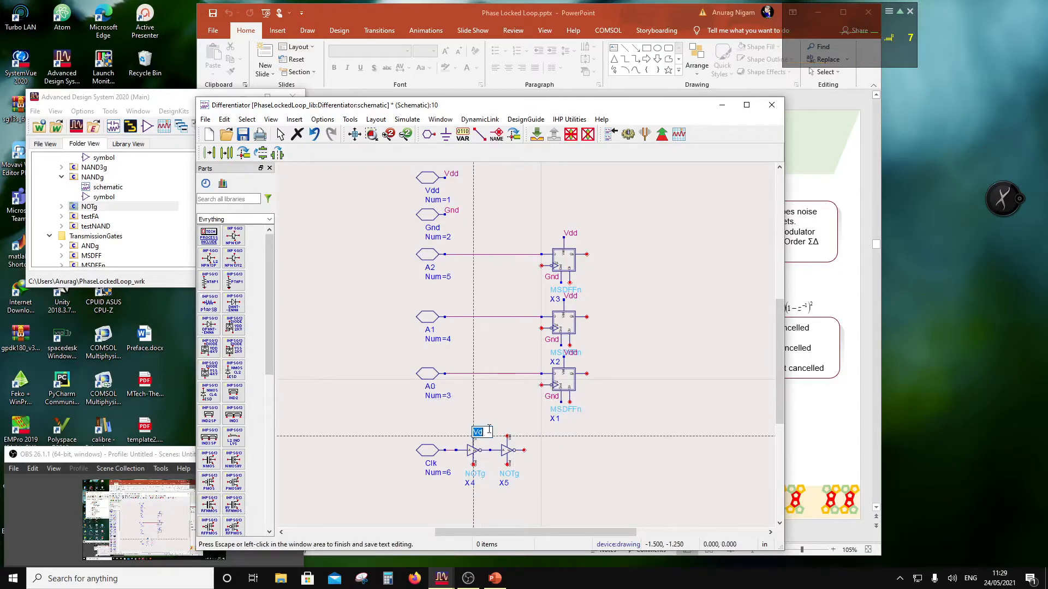
type("d")
left_click(512, 413)
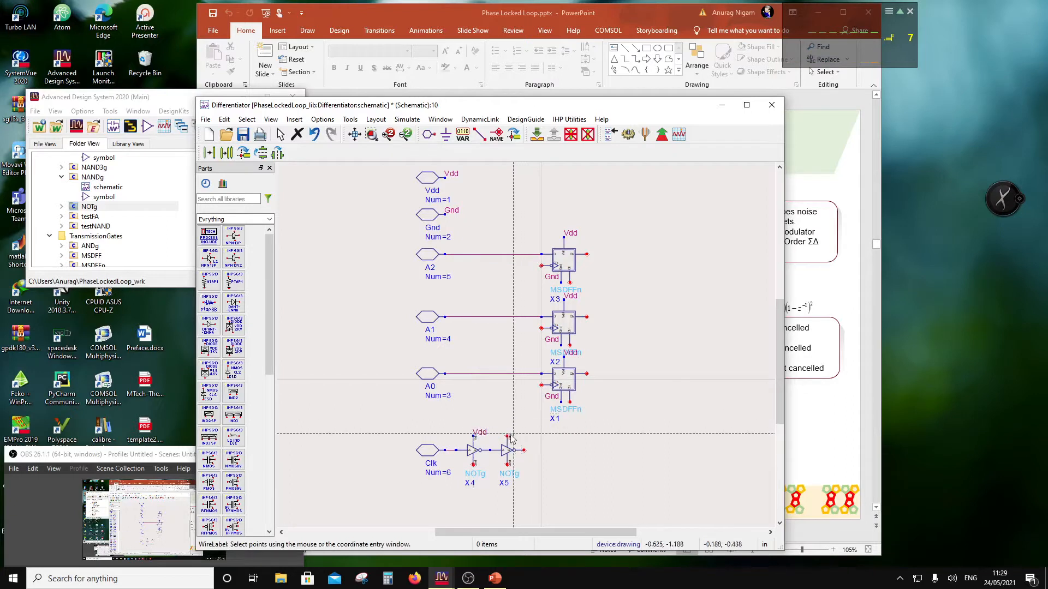
left_click(507, 436)
left_click(506, 414)
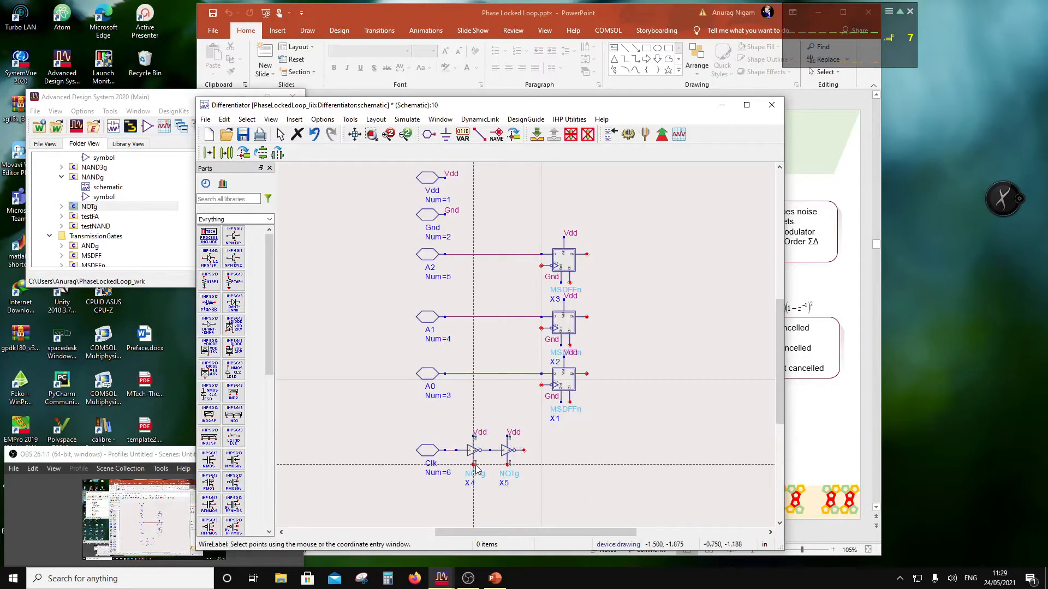
Step: Label the lower terminals of inverters X4 and X5 as Gnd
left_click(473, 464)
type("Gnd")
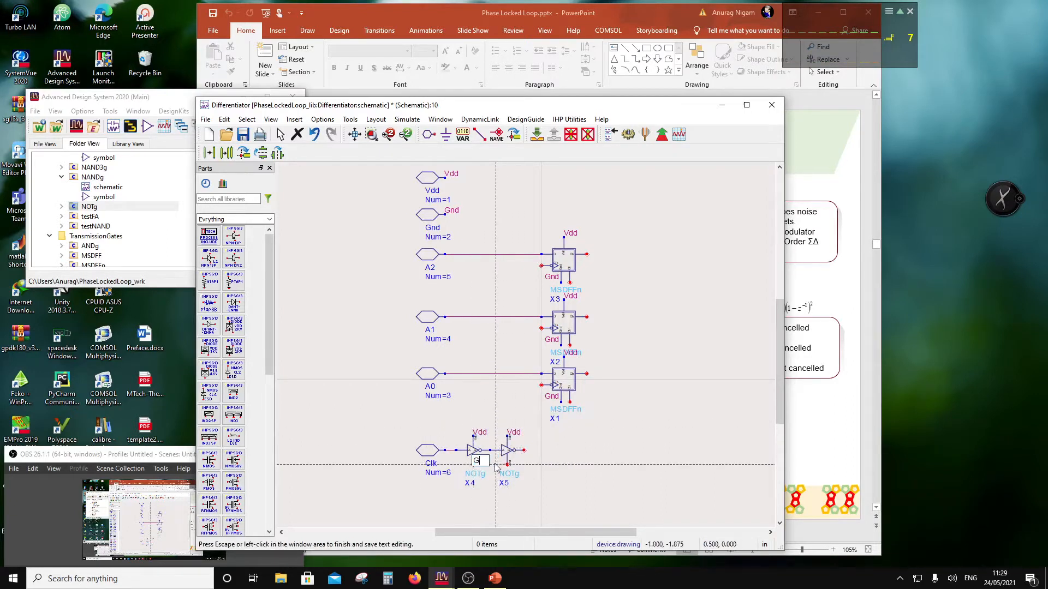
left_click(576, 470)
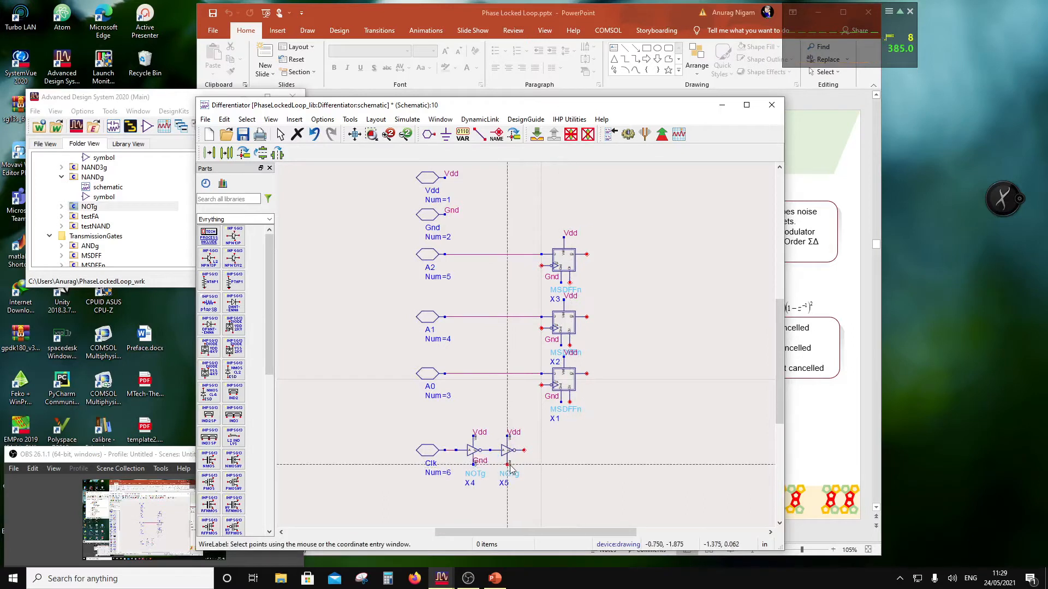
left_click(509, 467)
left_click(526, 461)
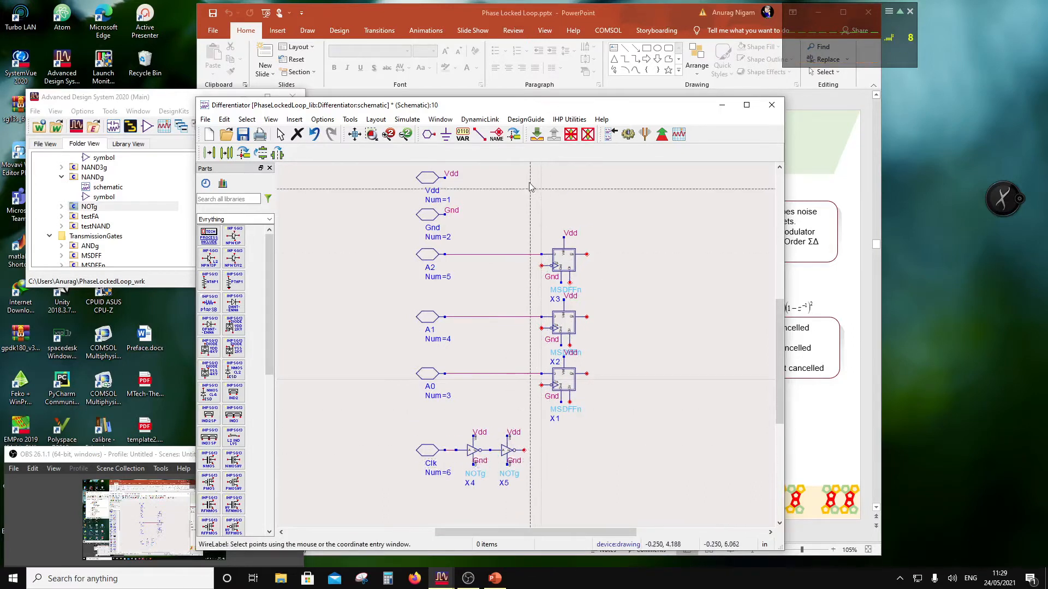
Step: Wire the output of inverter X5 to the clock inputs of flip-flops X3, X2 and X1
left_click(480, 135)
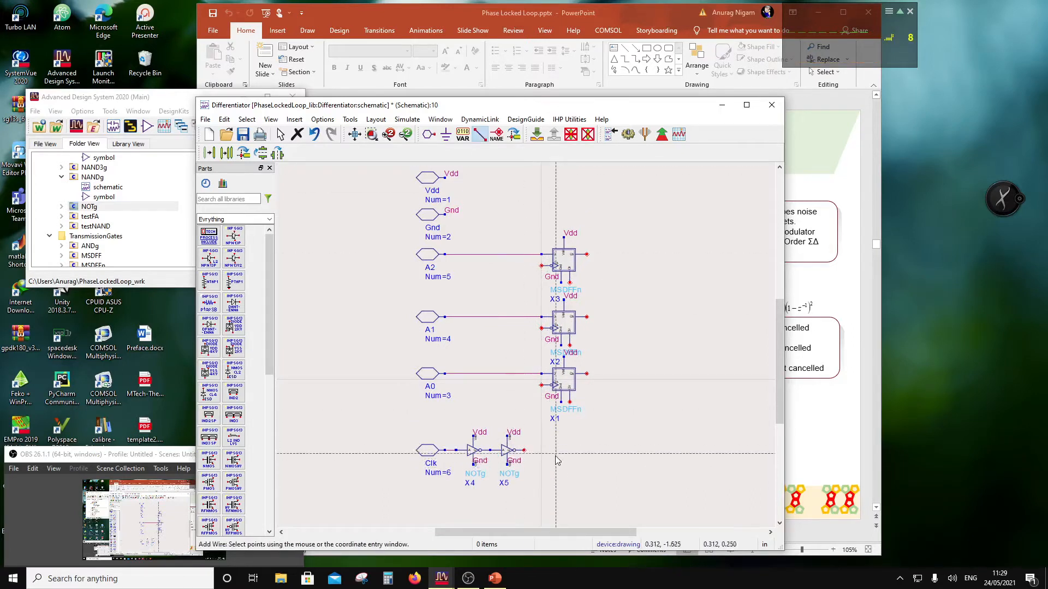
left_click(524, 450)
left_click(541, 266)
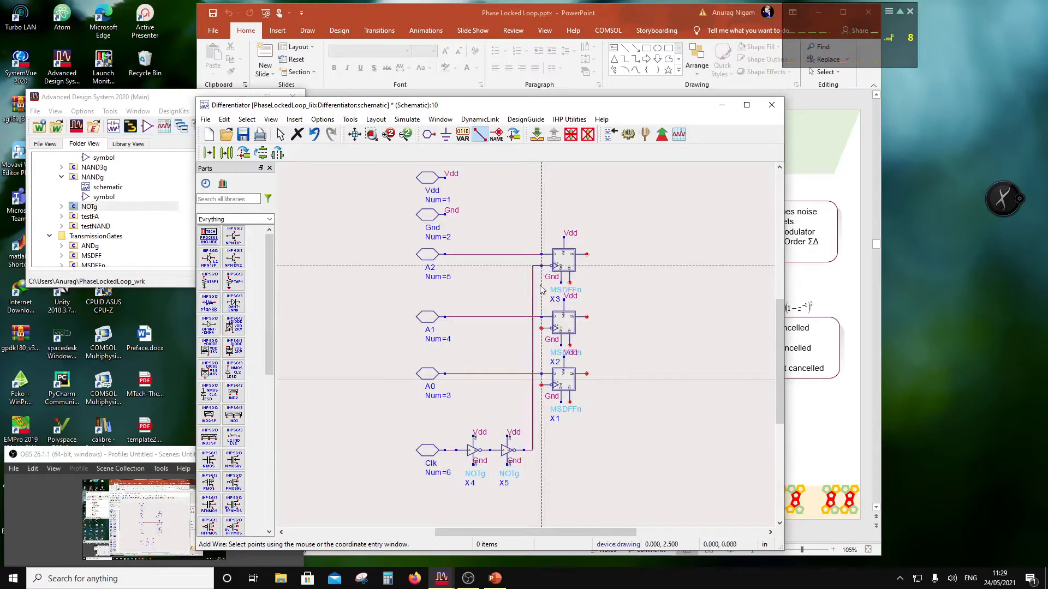
left_click(533, 328)
left_click(540, 328)
left_click(533, 385)
left_click(540, 386)
key("Escape")
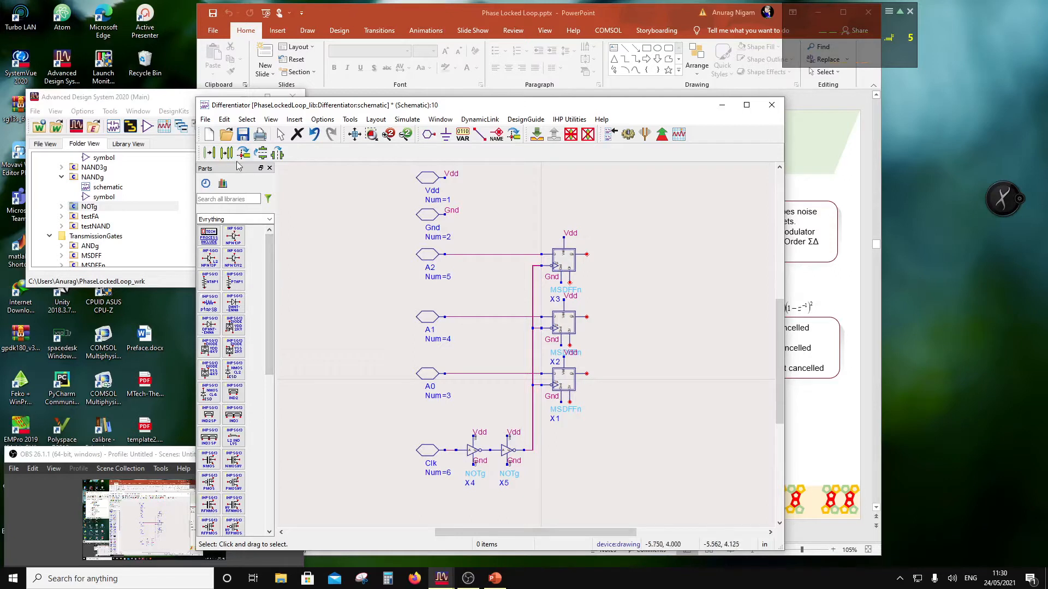
Step: Add a pin named Clr with number 7 below the Clk pin
left_click(429, 134)
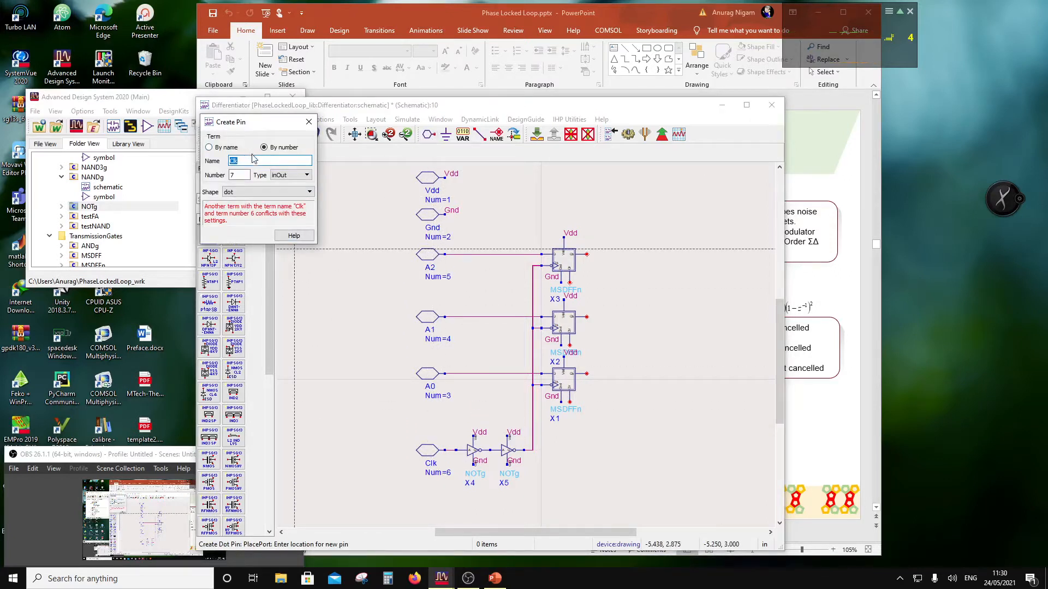
type("C")
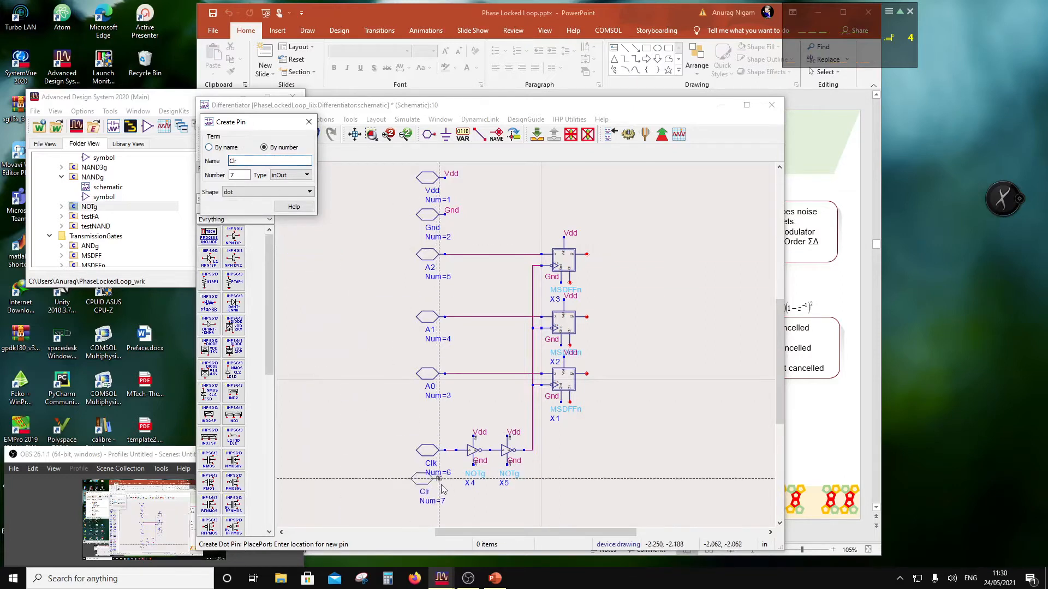
left_click(445, 504)
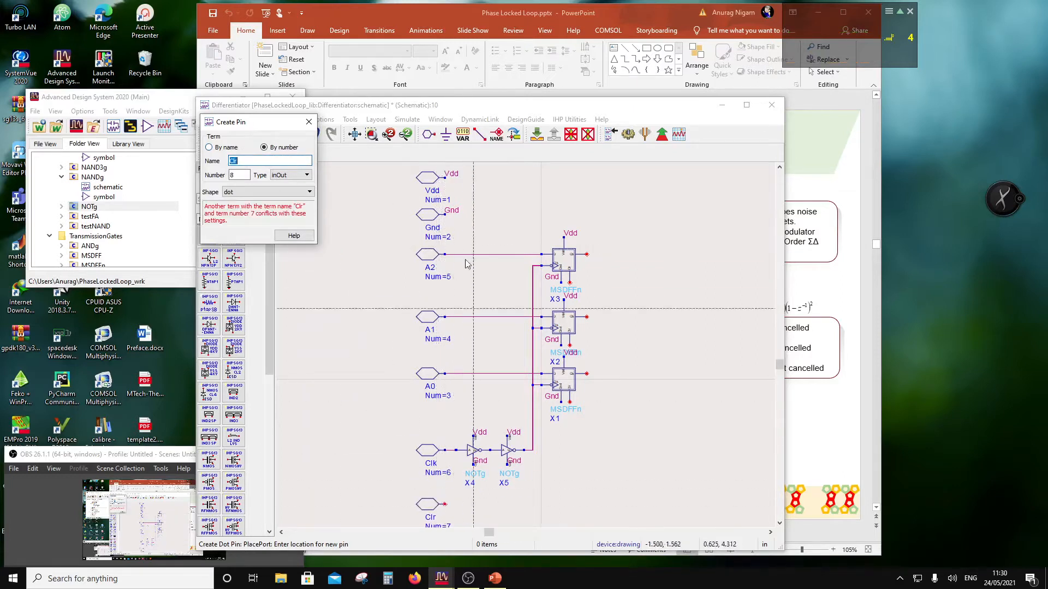
left_click(479, 134)
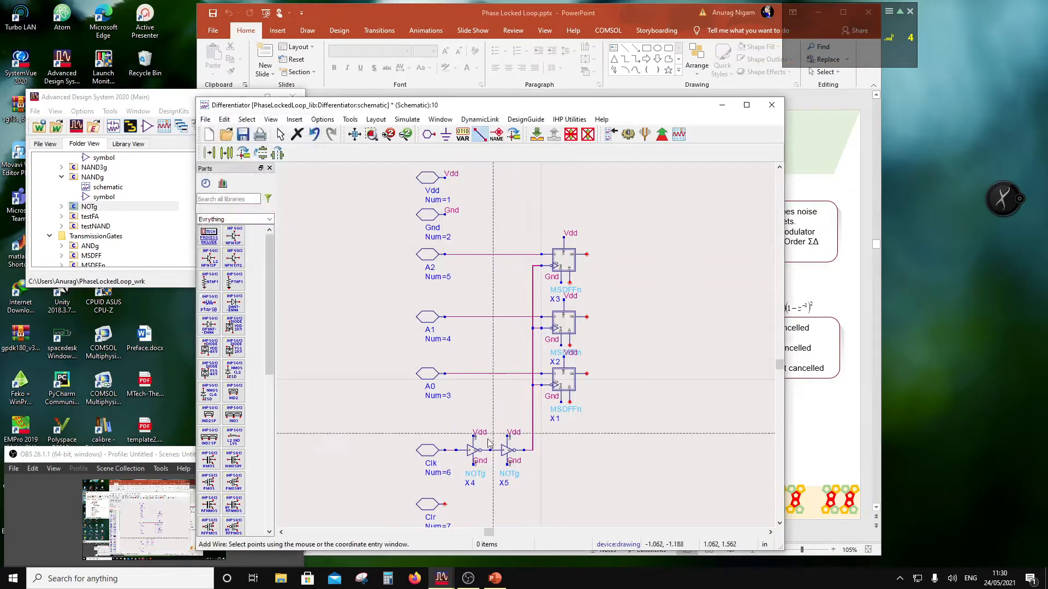
Step: Wire the Clr pin to the clear terminals of flip-flops X3, X2 and X1
left_click(444, 505)
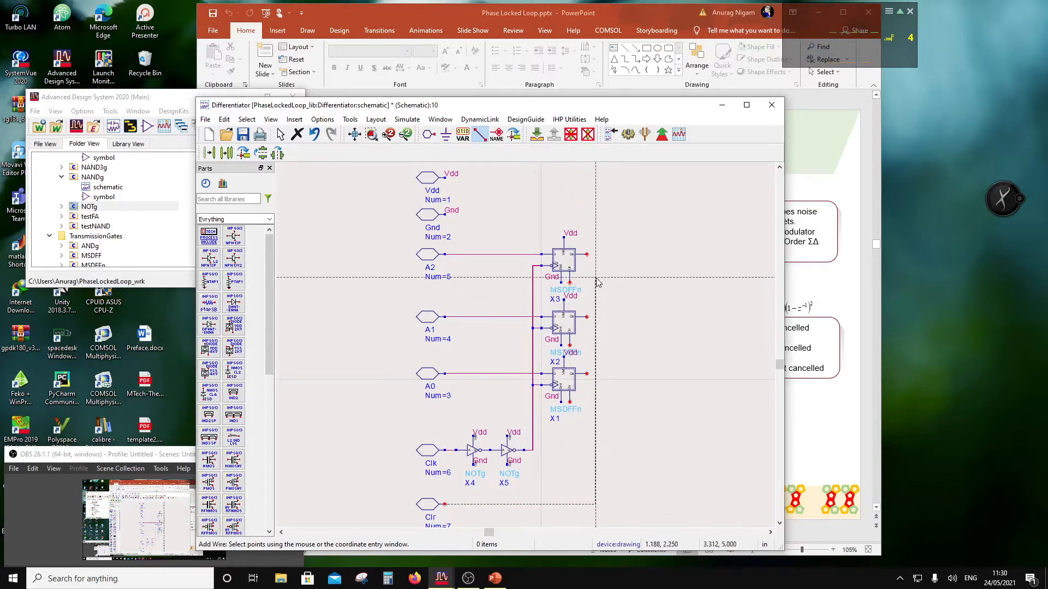
left_click(527, 289)
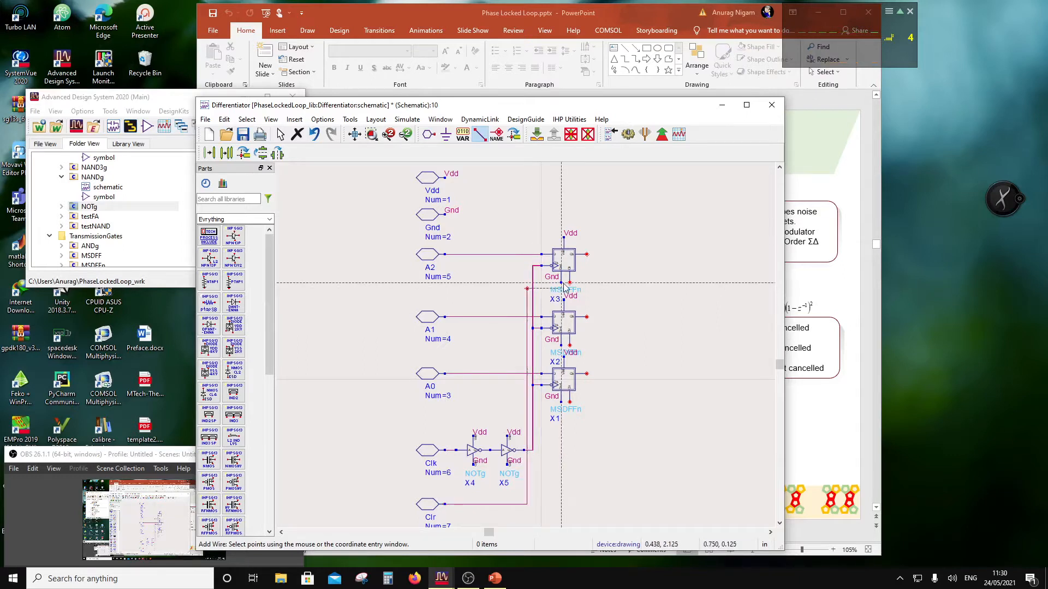
left_click(527, 348)
left_click(570, 348)
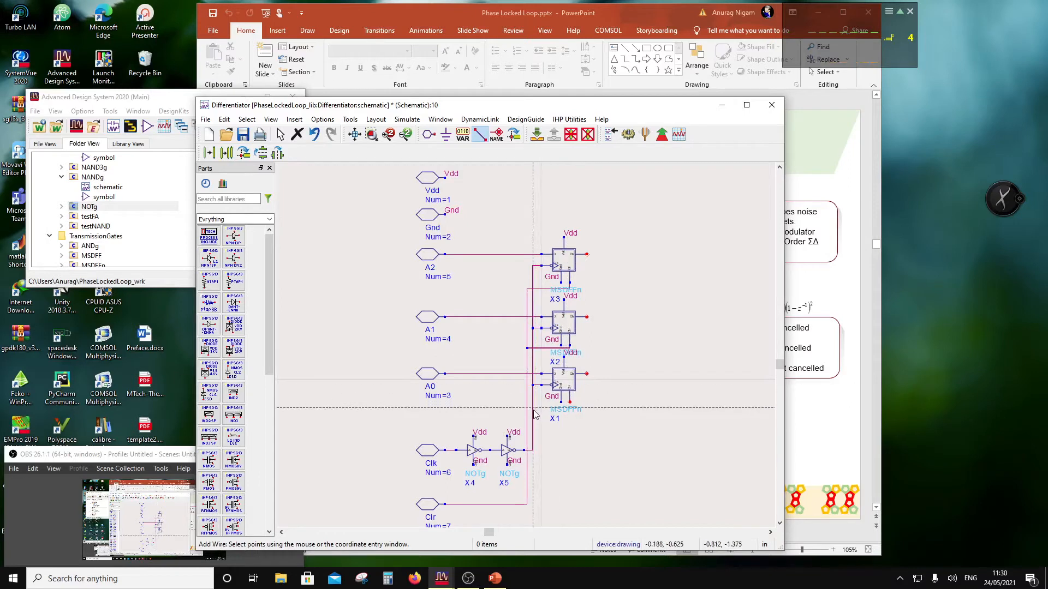
left_click(528, 406)
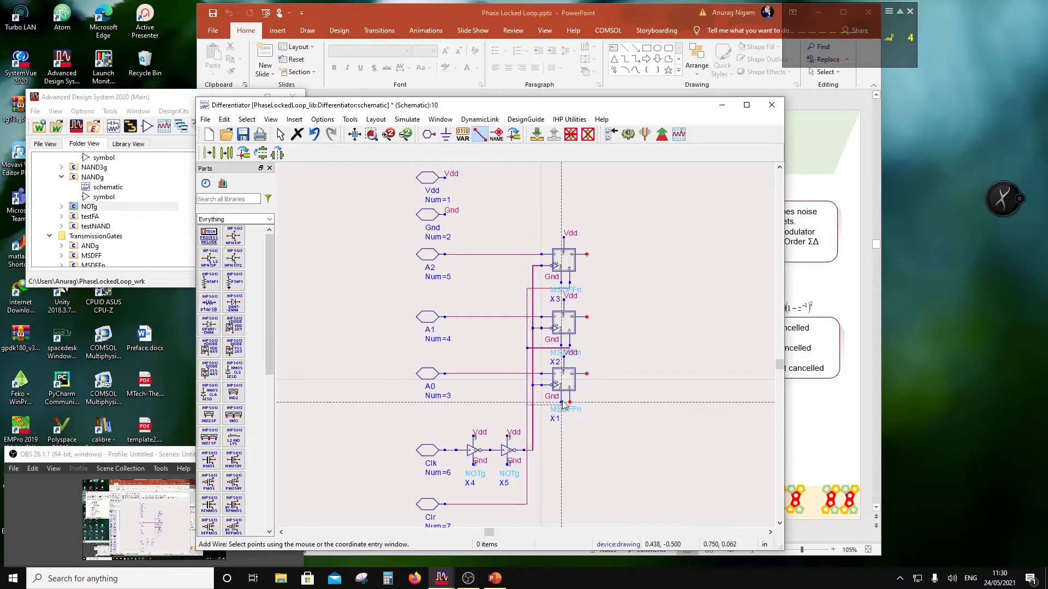
left_click(570, 404)
key("Escape")
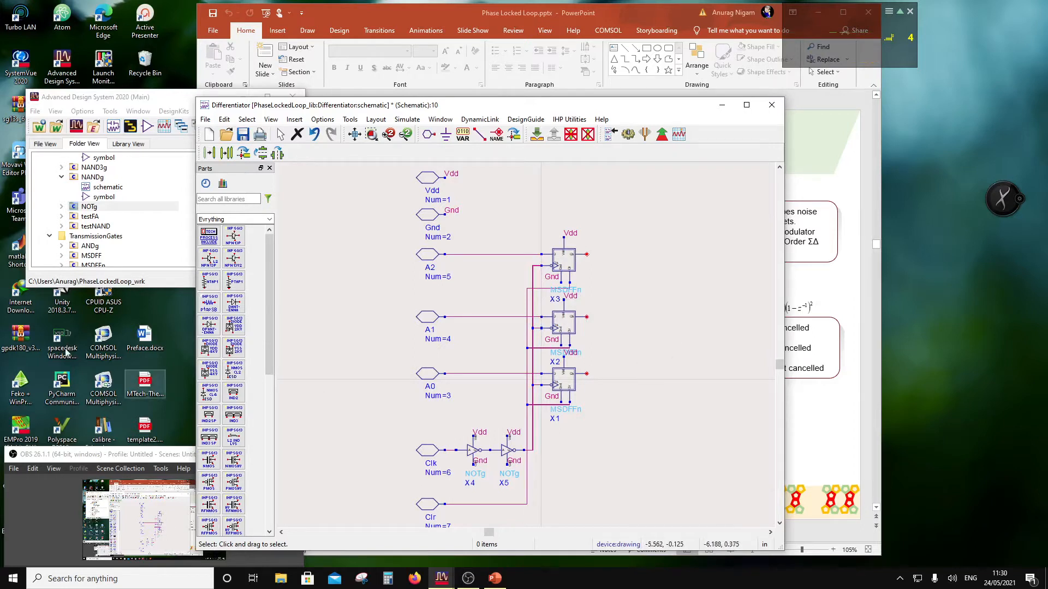
Step: Place two HAdd half adders one above the other, beside the outputs of flip-flops X1 and X2
scroll(90, 213, "up", 3)
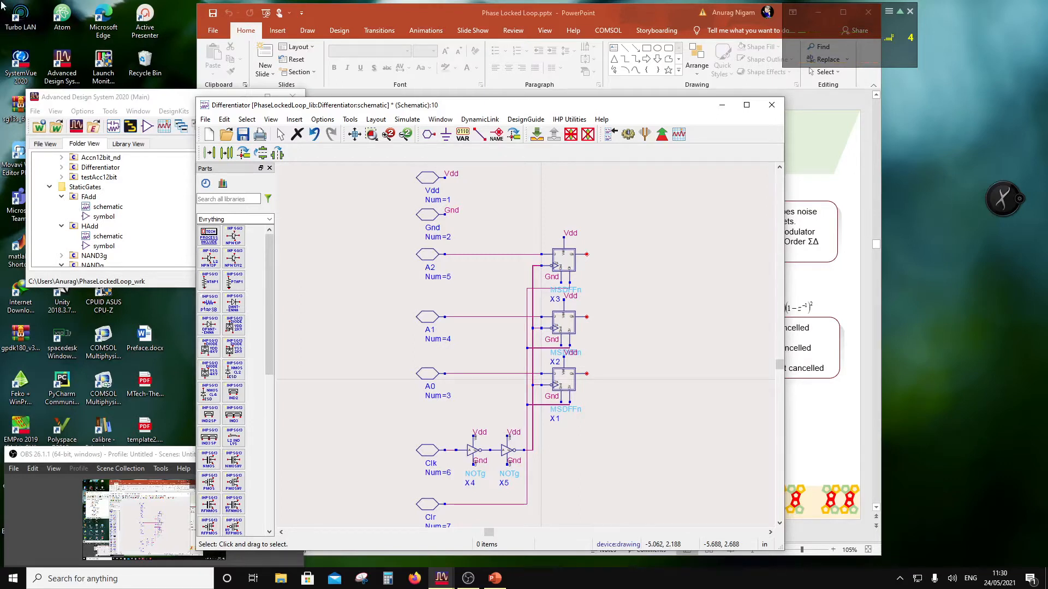
left_click(97, 228)
left_click_drag(569, 410, 631, 374)
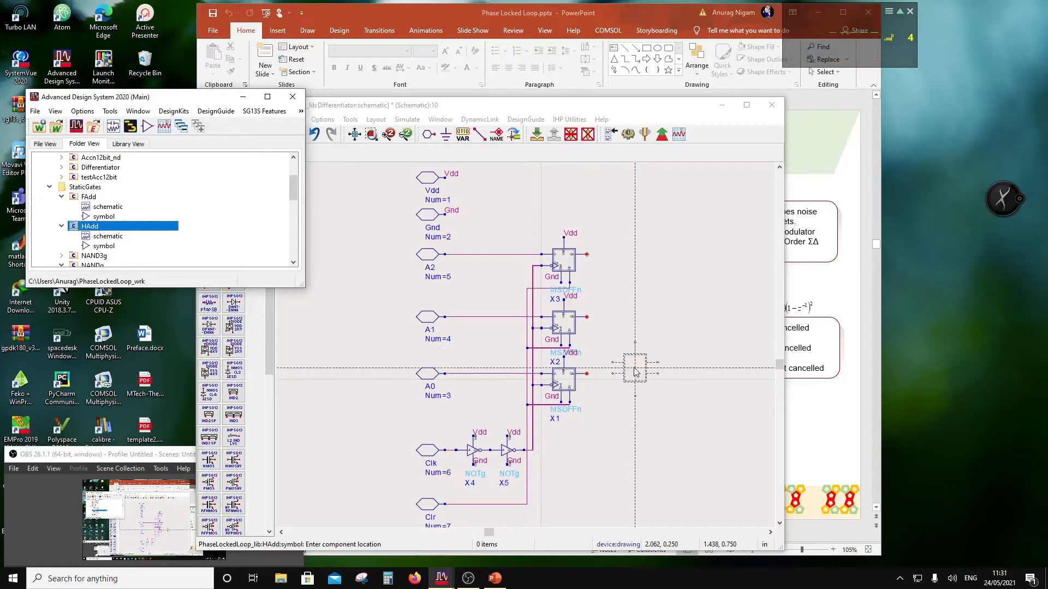
left_click(635, 373)
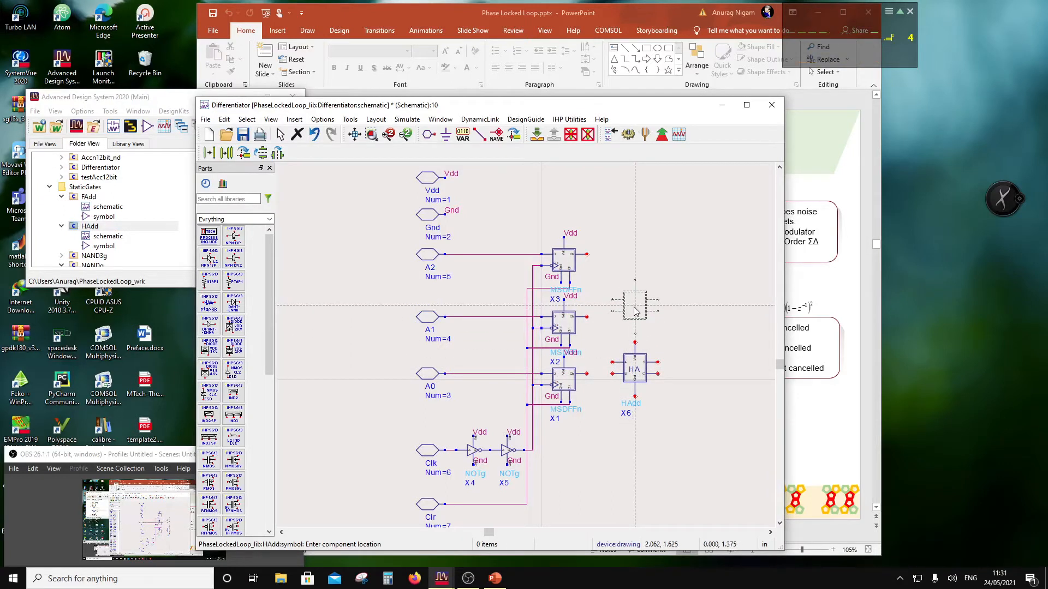
left_click(635, 311)
key("Escape")
left_click(655, 394)
left_click(690, 400)
Step: Label the upper supply terminals of half adders X7 and X6 and input A of X6 as Vdd
scroll(533, 352, "up", 2)
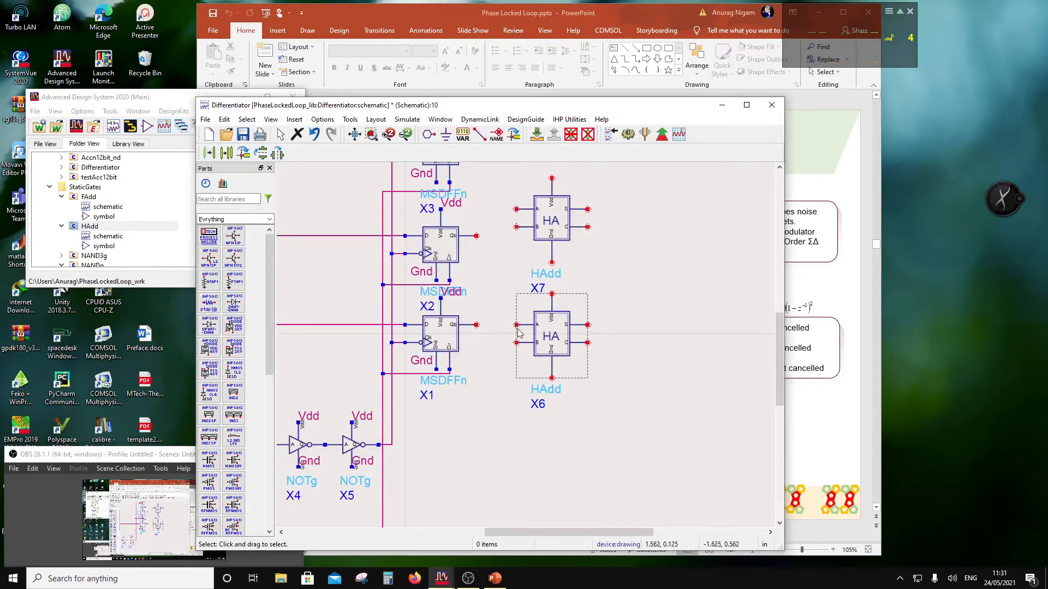
left_click(496, 135)
left_click(552, 178)
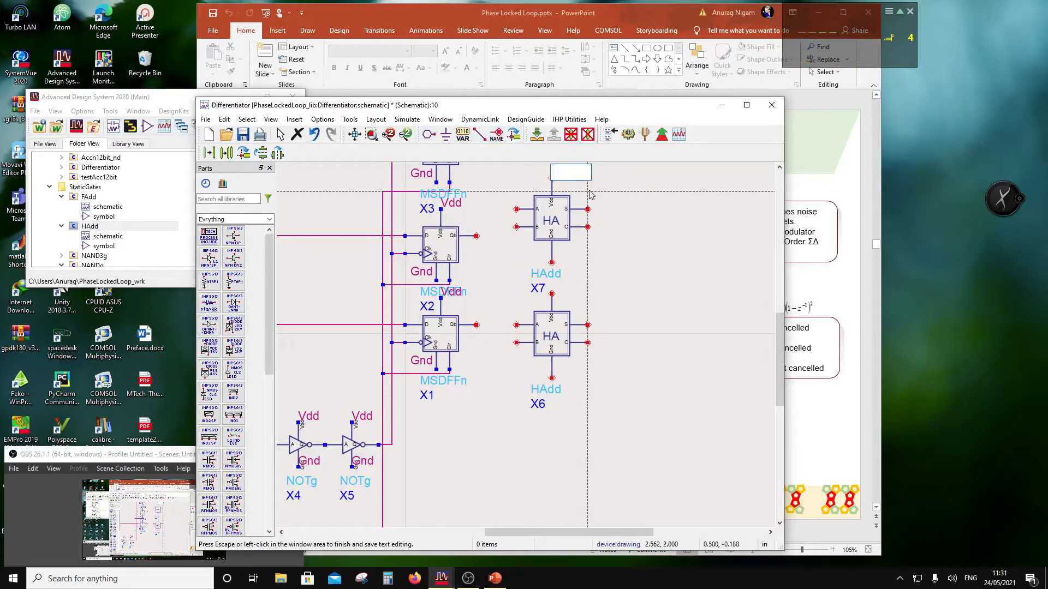
type("Vdd")
key("Return")
left_click(552, 293)
key("Return")
left_click(516, 325)
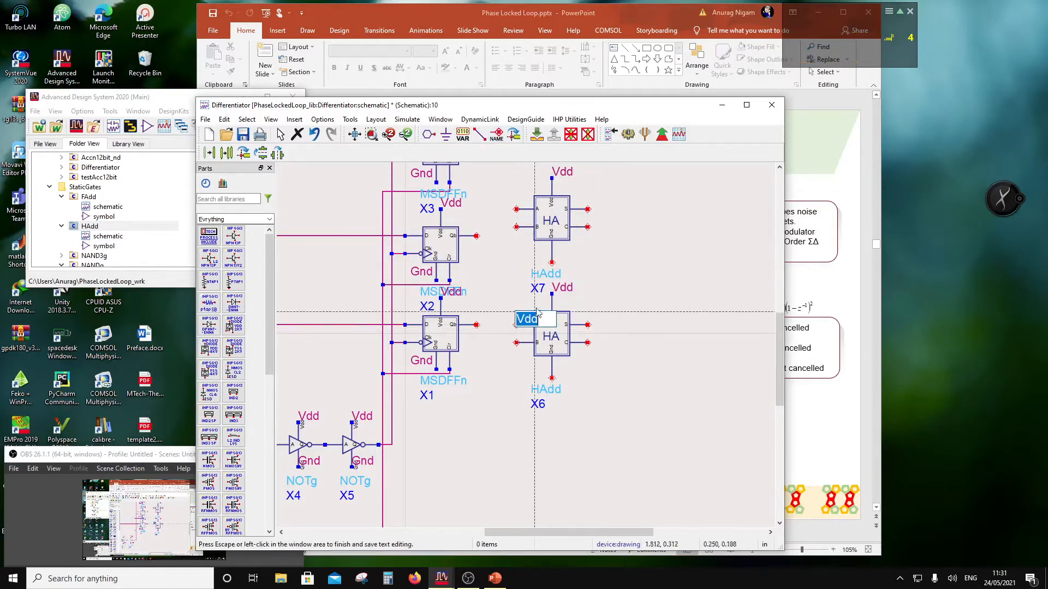
key("Return")
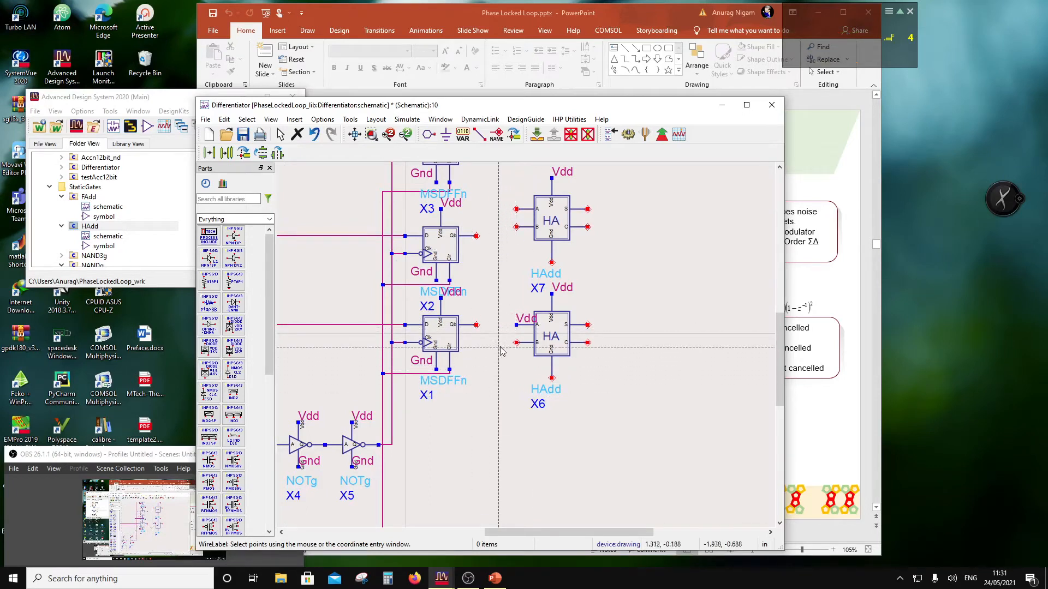
left_click(476, 325)
key("Escape")
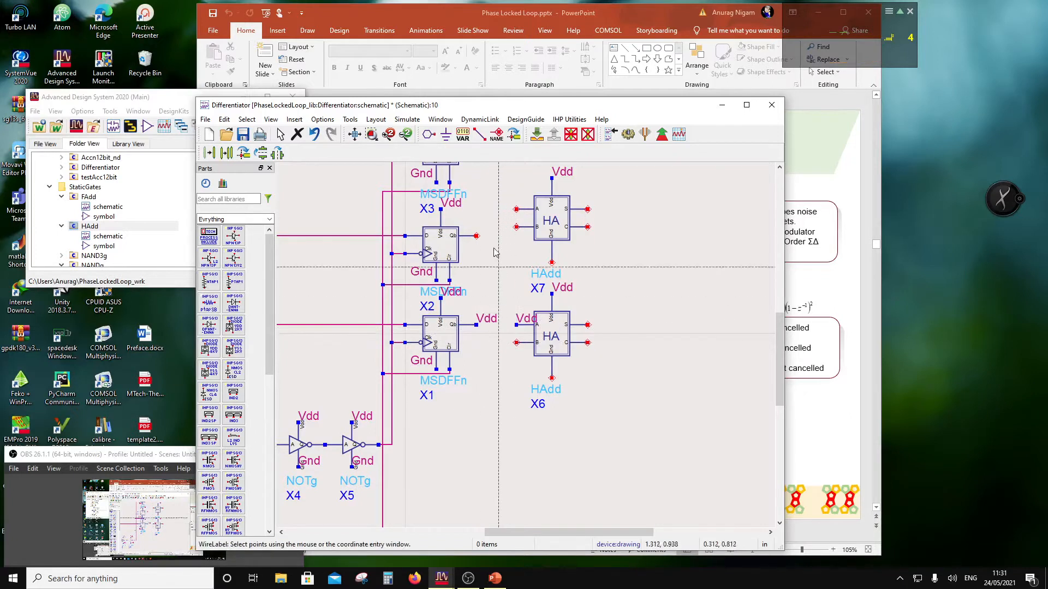
left_click(314, 137)
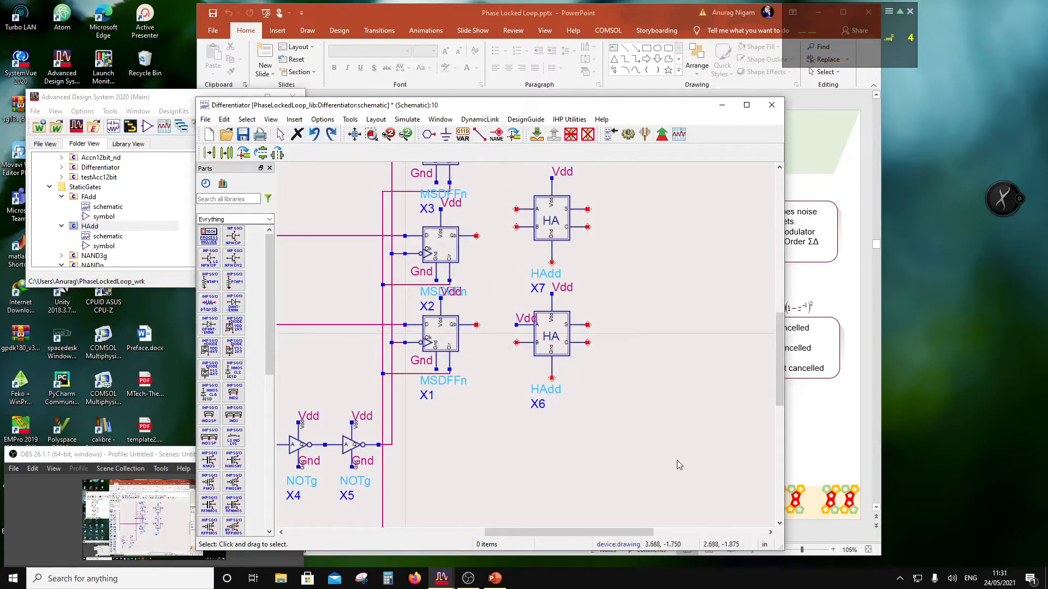
Step: Label the lower terminals of half adders X7 and X6 as Gnd
left_click(498, 137)
left_click(551, 263)
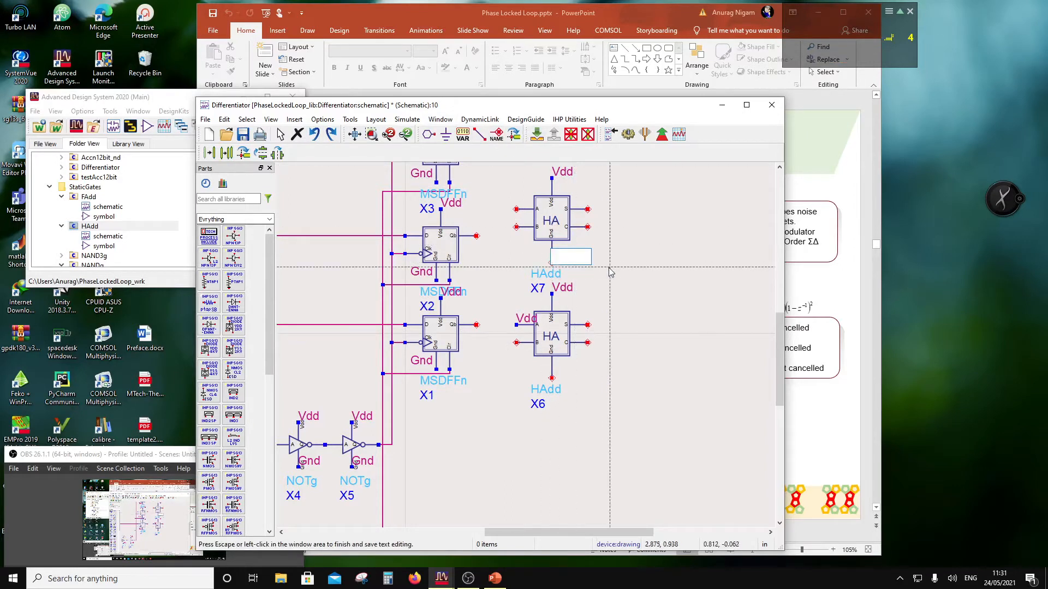
type("Gnd")
left_click(668, 304)
left_click(551, 378)
type("Gnd")
key("Return")
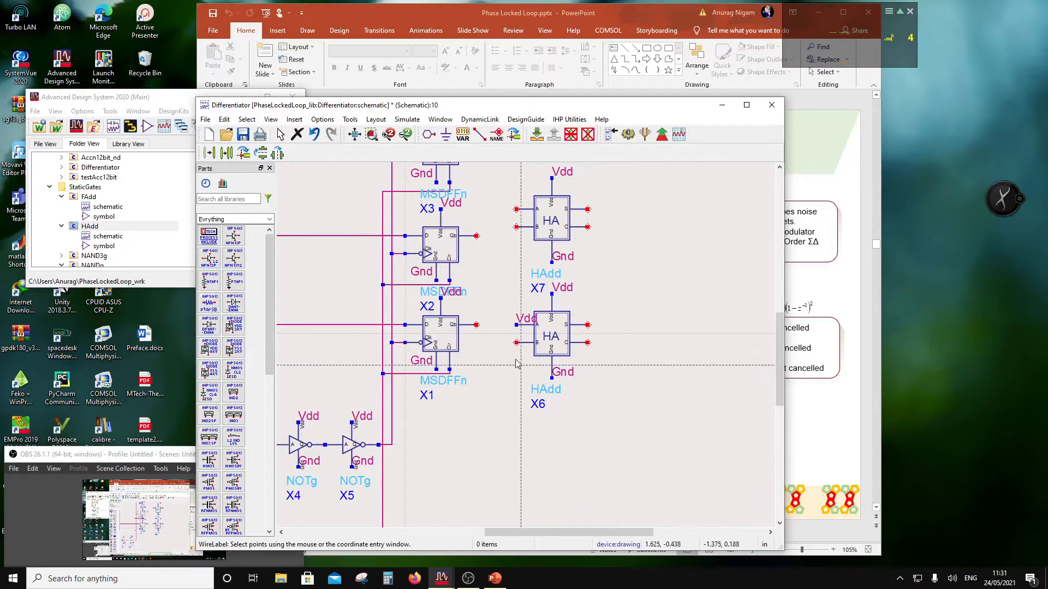
Step: Wire flip-flop X1's output to input B of half adder X6, and X6's C output to input B of X7
left_click(479, 133)
left_click(477, 325)
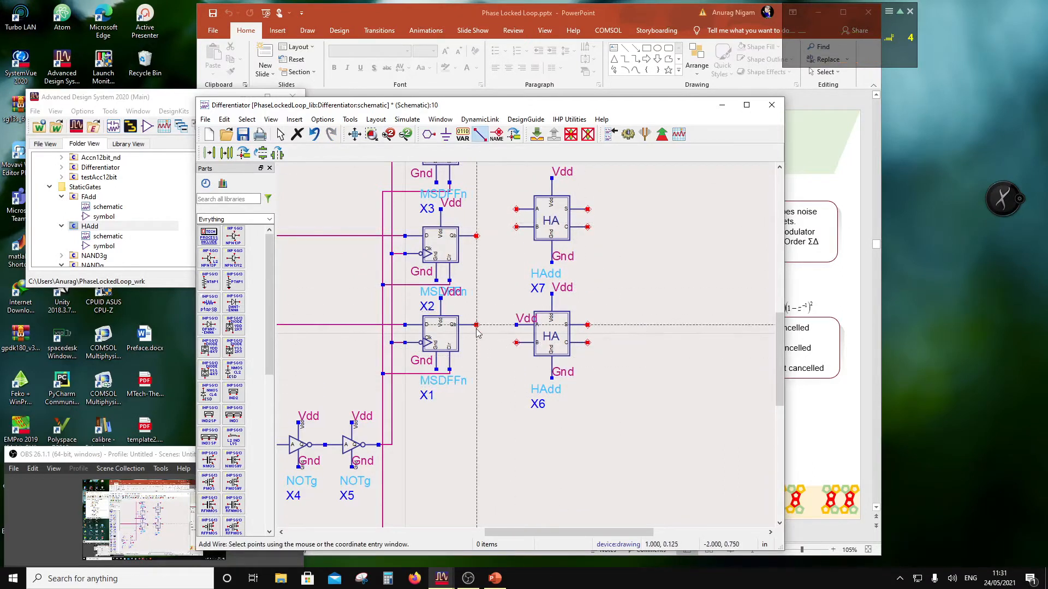
left_click(516, 342)
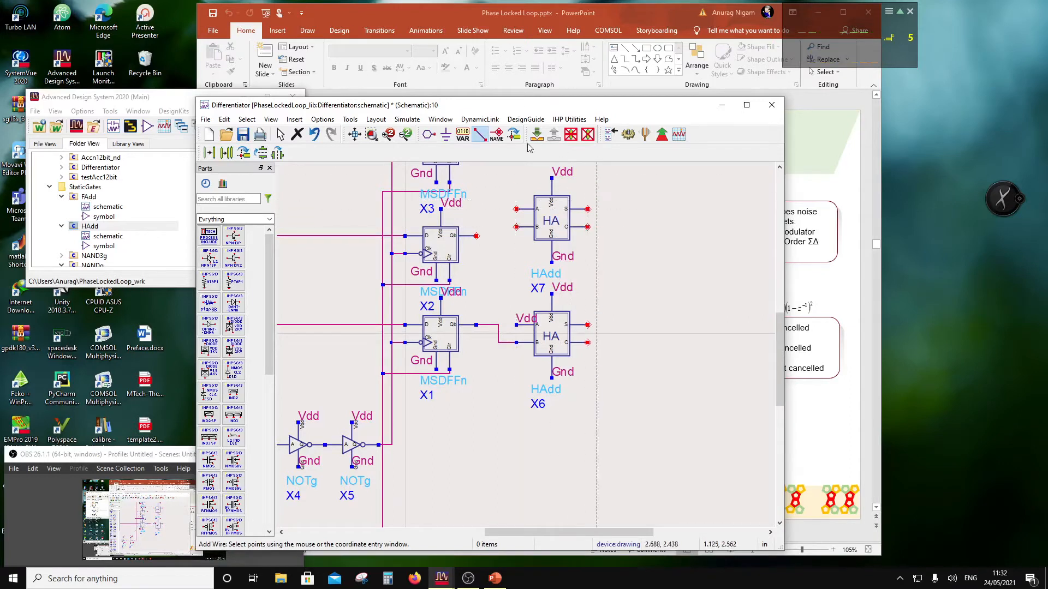
left_click(587, 343)
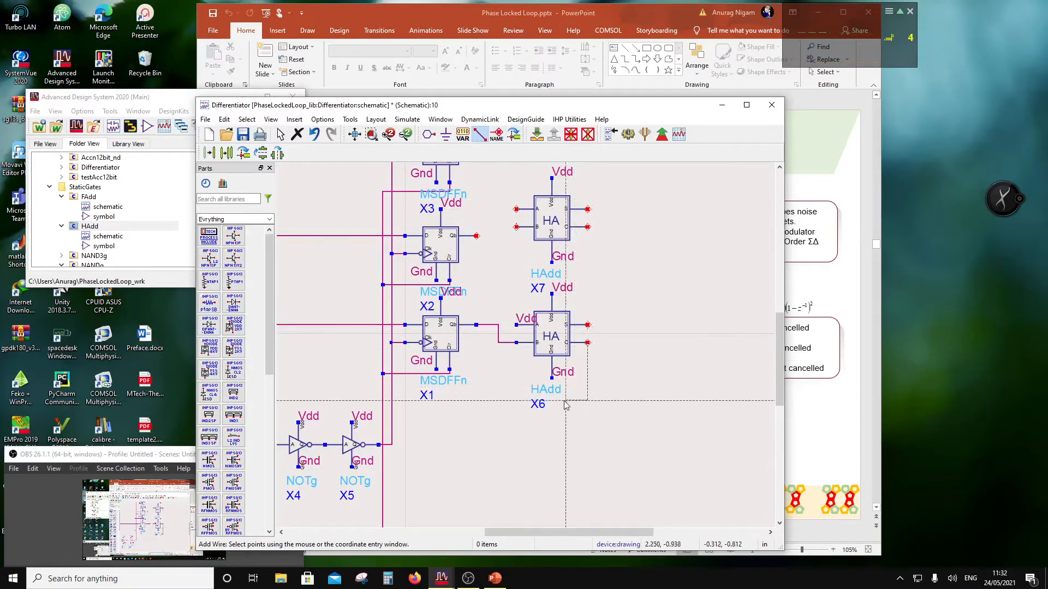
double_click(508, 398)
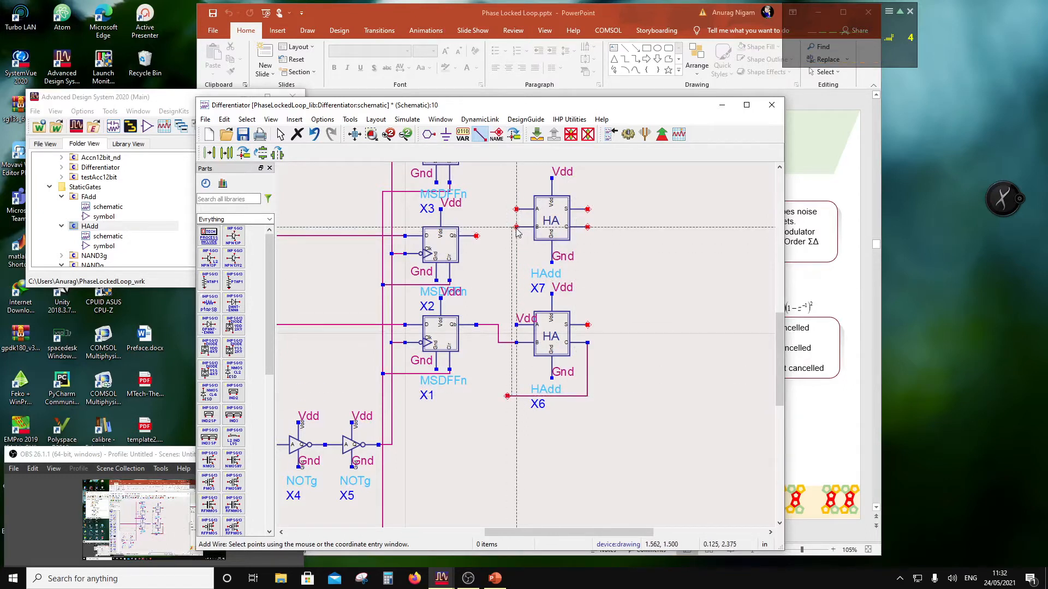
left_click(514, 228)
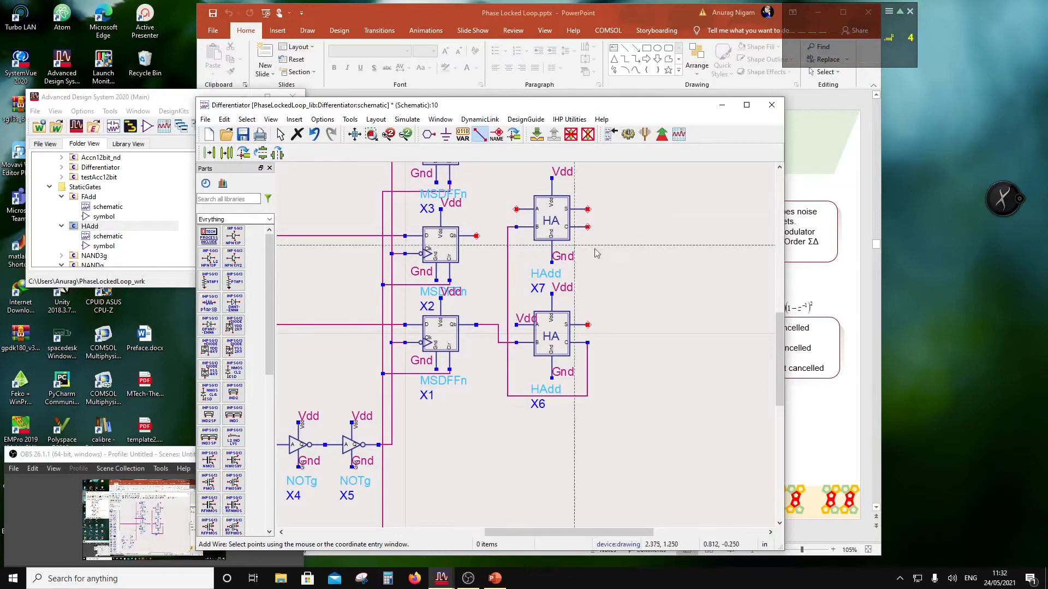
Step: Wire the output of flip-flop X2 to input A of half adder X7
scroll(532, 322, "down", 1)
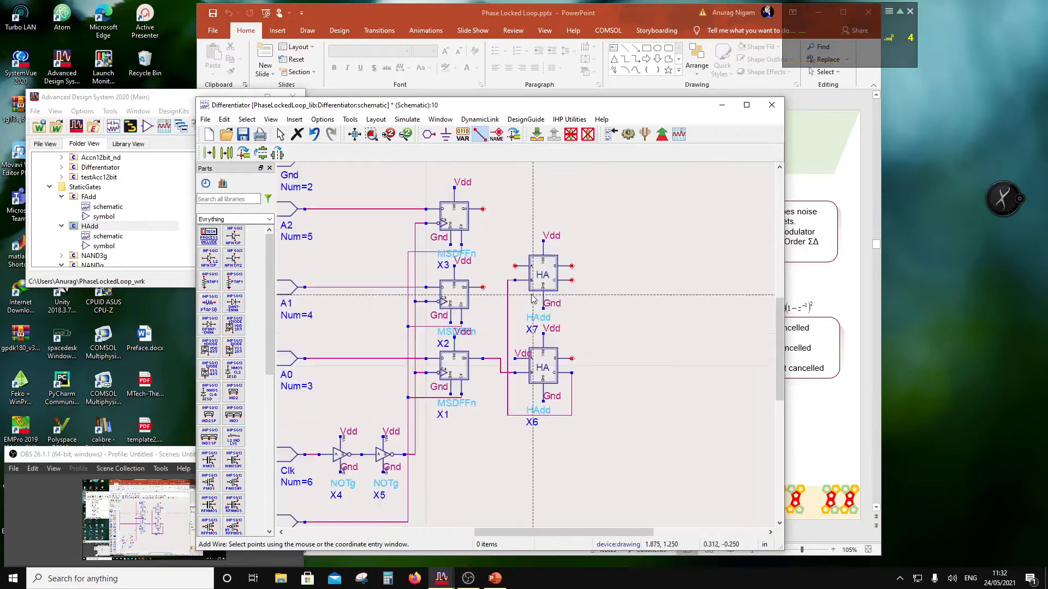
left_click(483, 287)
left_click(515, 266)
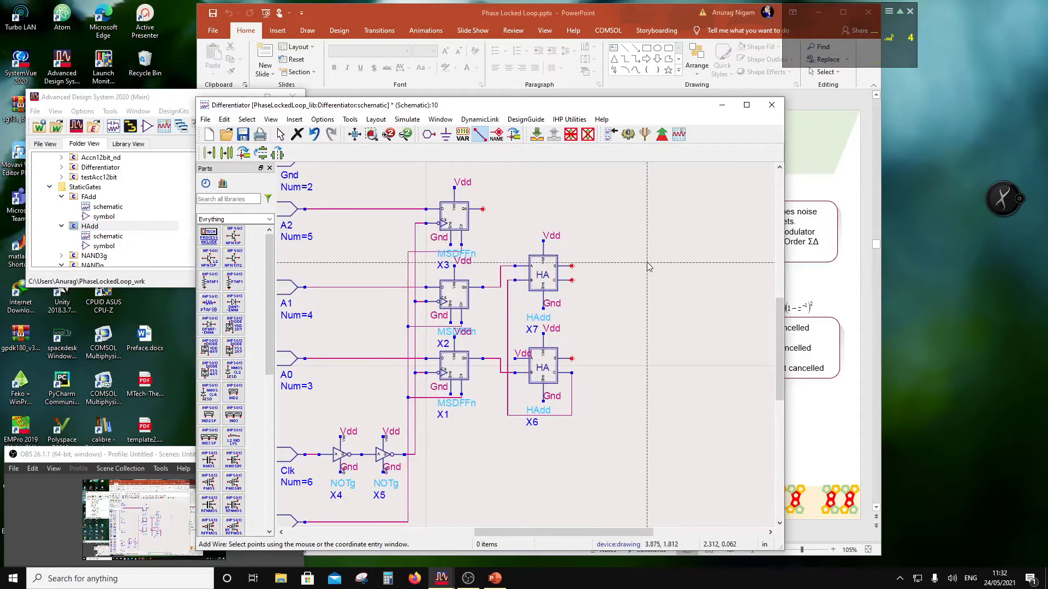
key("Escape")
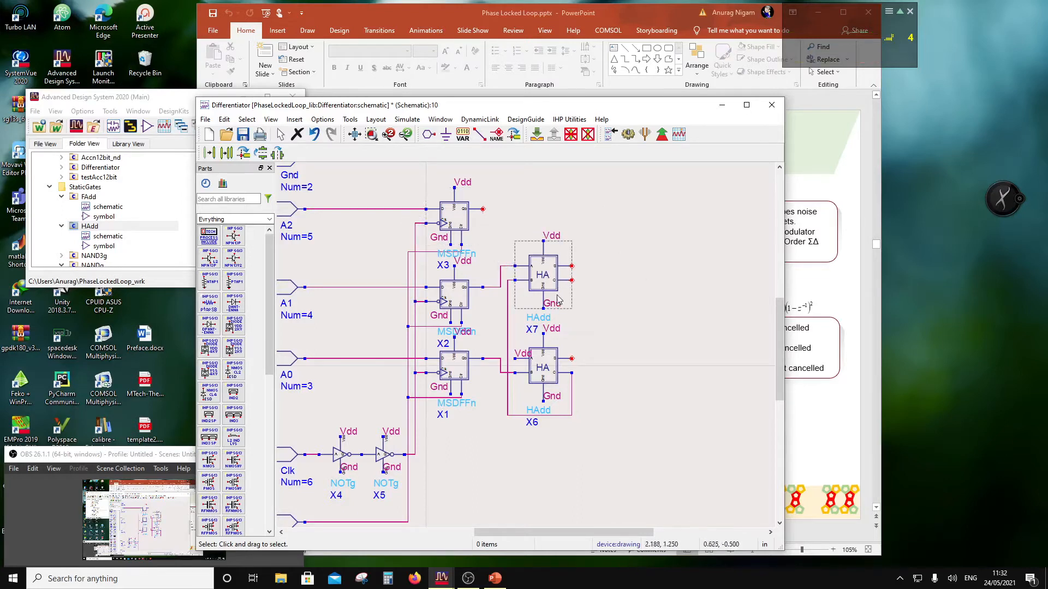
Step: Place an XORg gate from the TransmissionGates folder above half adder X7
scroll(78, 235, "down", 4)
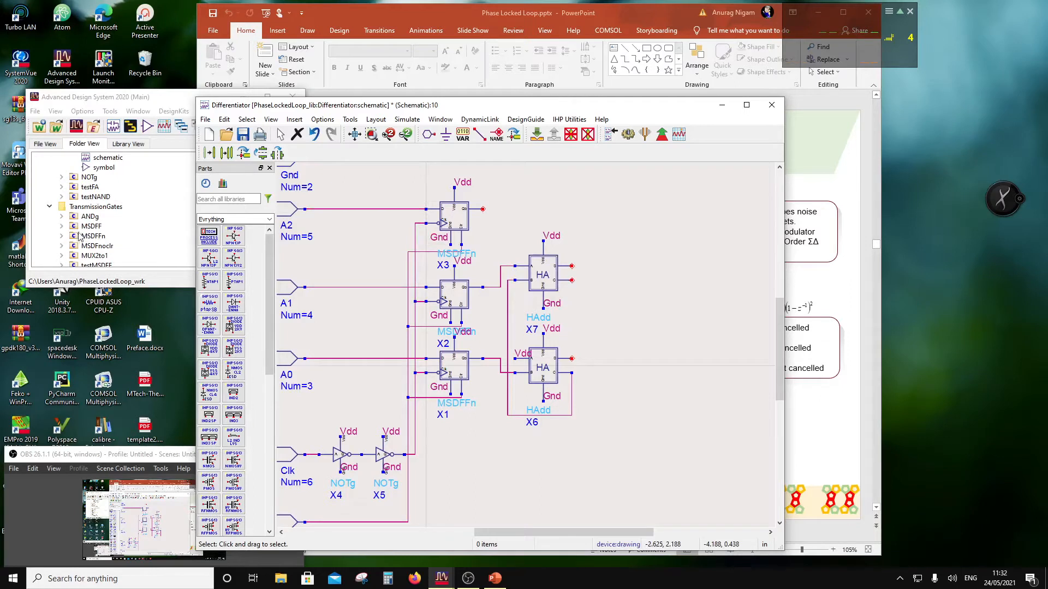
scroll(92, 219, "down", 2)
left_click_drag(89, 239, 542, 203)
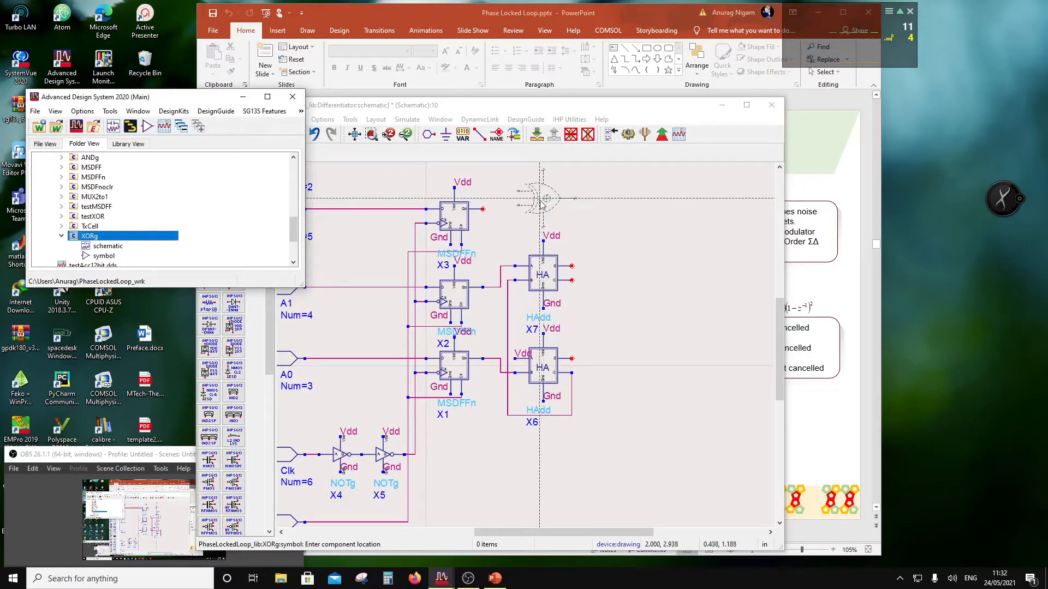
left_click(544, 204)
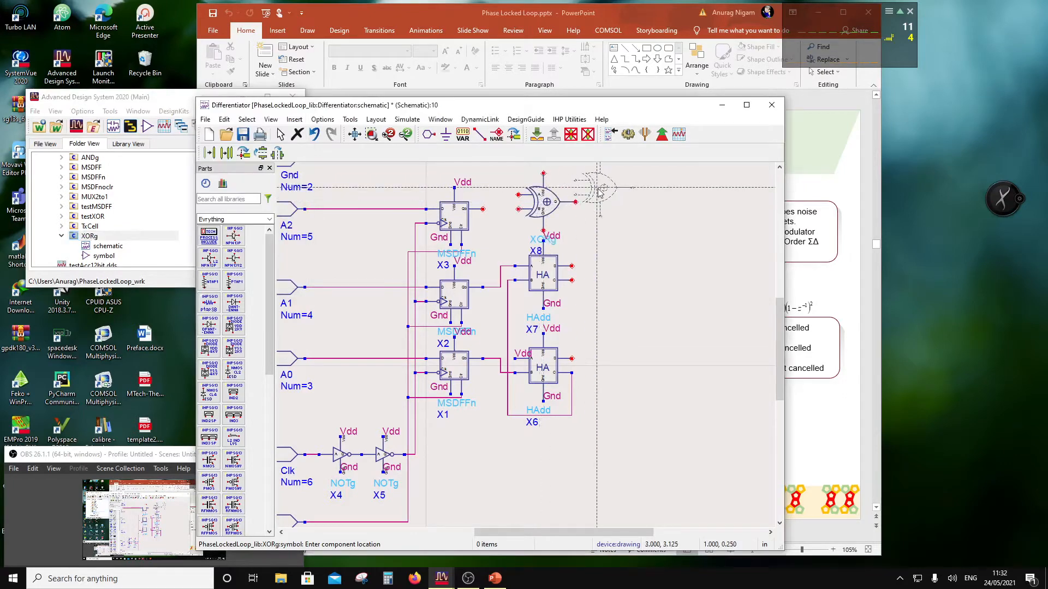
key("Escape")
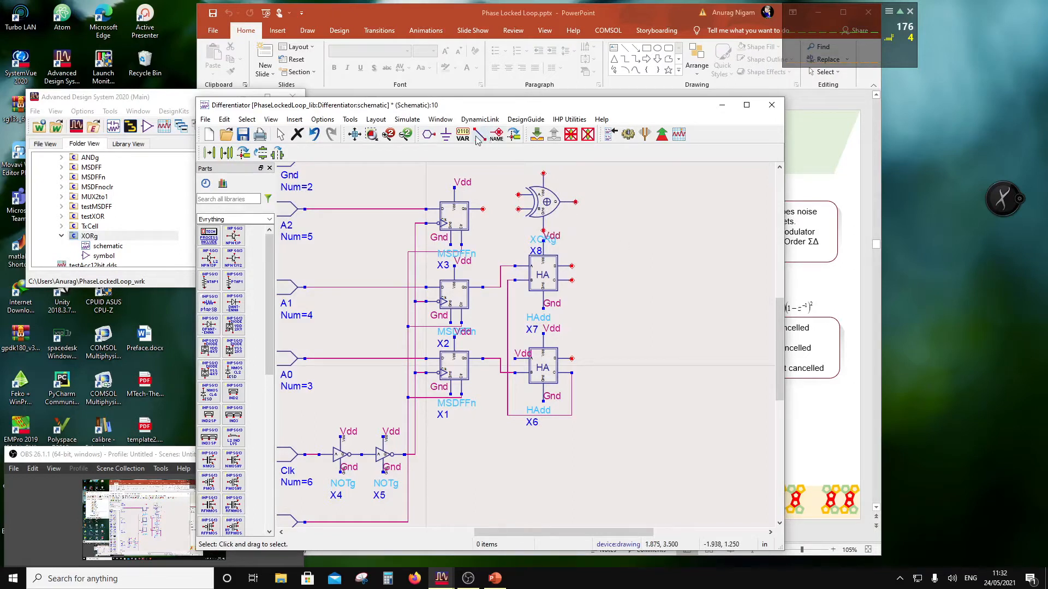
Step: Label the XORg gate's upper supply terminal as Vdd and its lower terminal as Gnd
left_click(500, 136)
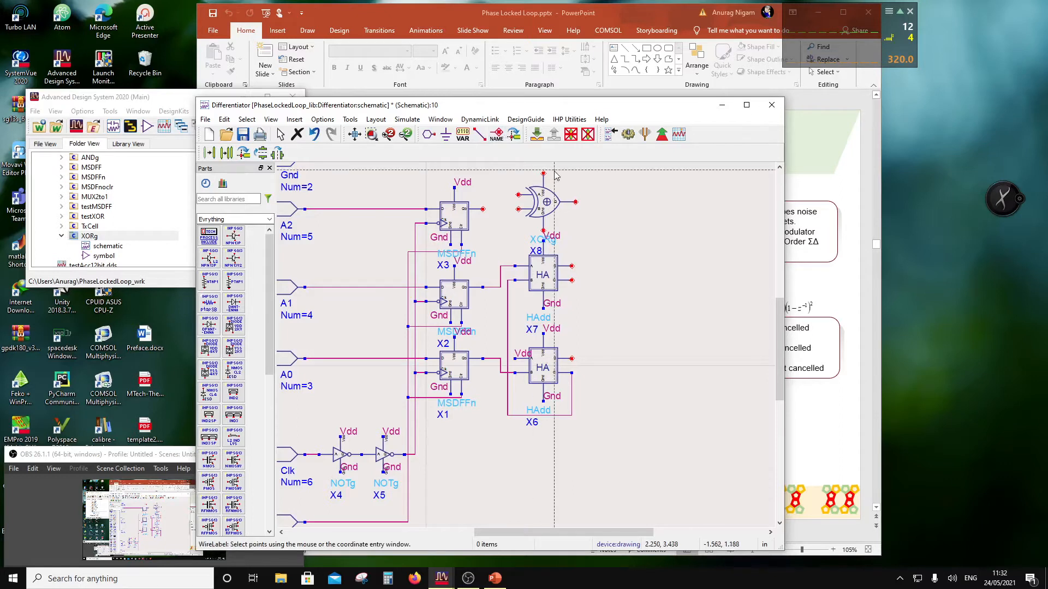
left_click(543, 174)
type("Vdd")
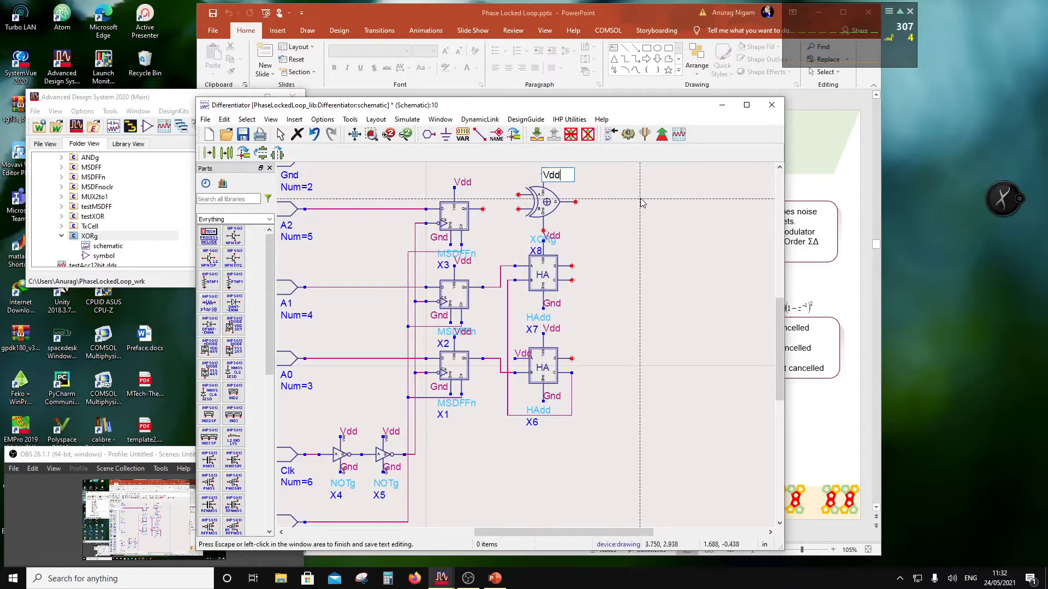
left_click(635, 192)
left_click(541, 222)
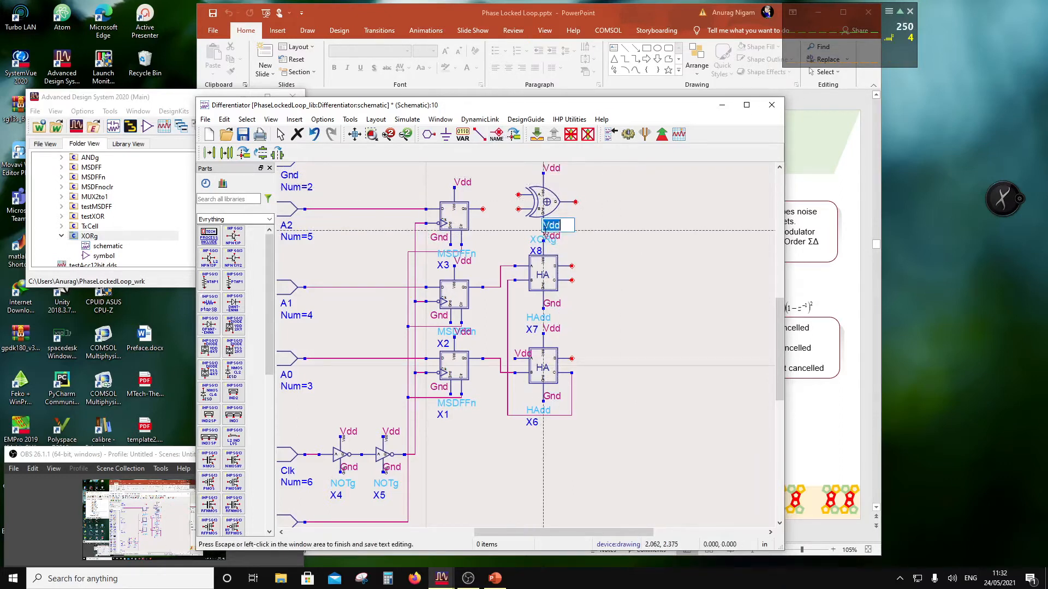
type("Gnd")
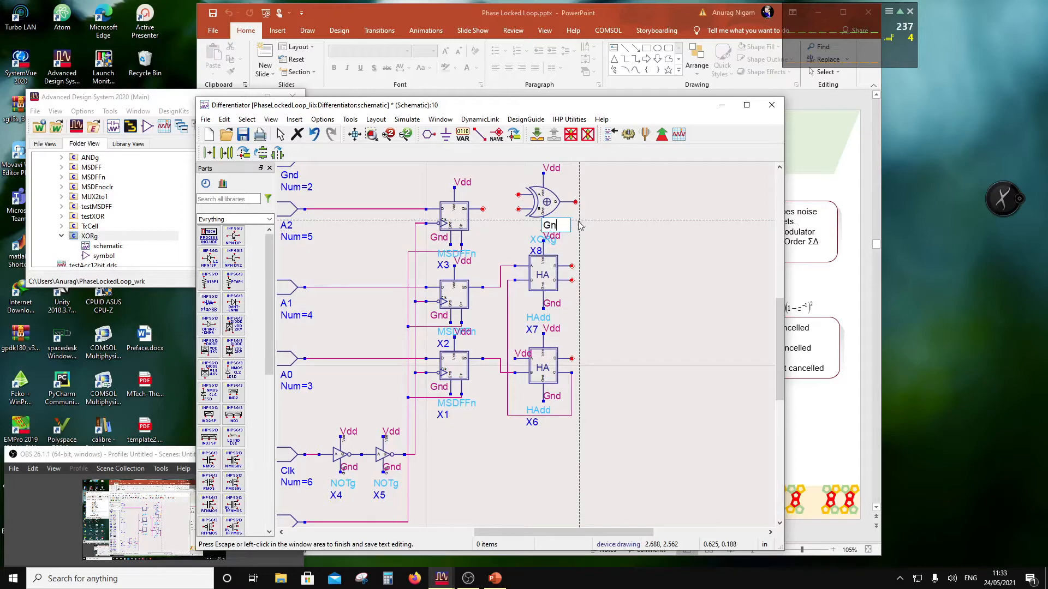
left_click(608, 229)
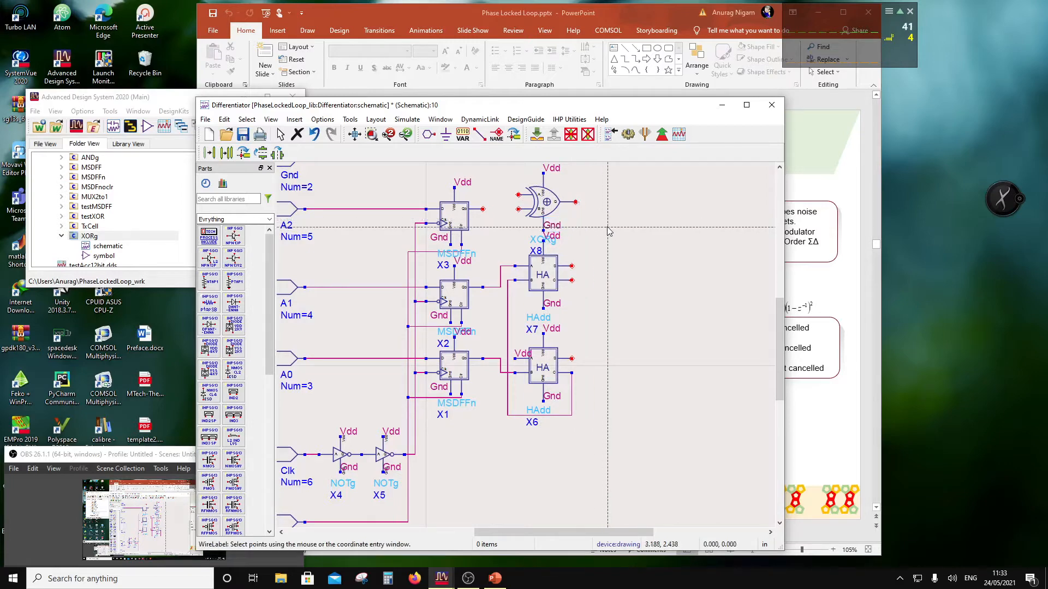
Step: Wire the C output of half adder X7 to the lower input of the XORg gate
left_click(480, 134)
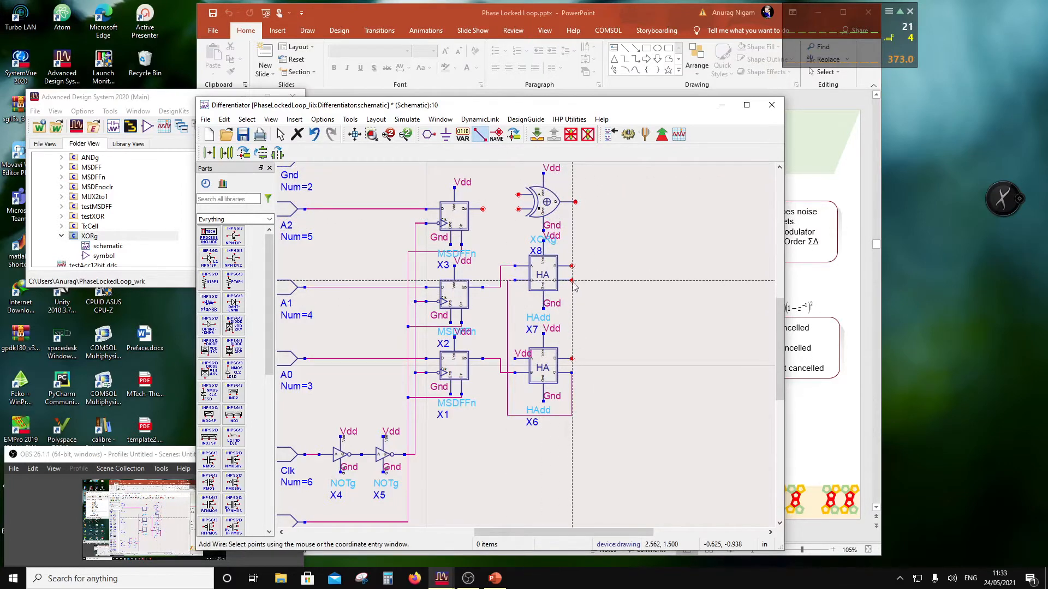
left_click(571, 280)
left_click(512, 314)
left_click(518, 210)
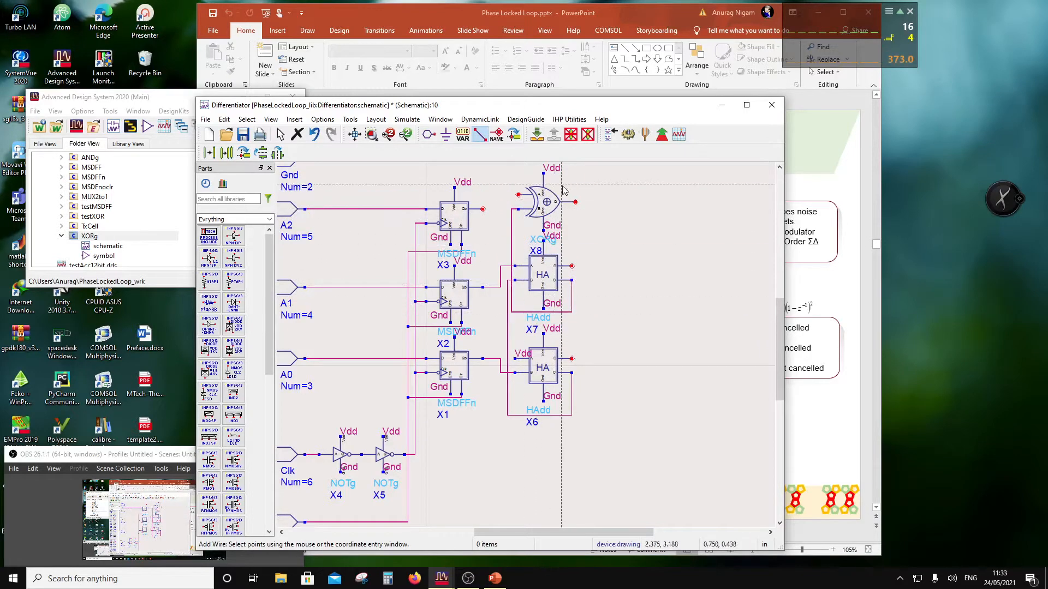
Step: Wire the output of flip-flop X3 to the upper input of the XORg gate
left_click(518, 194)
left_click(483, 209)
scroll(551, 322, "down", 2)
key("Escape")
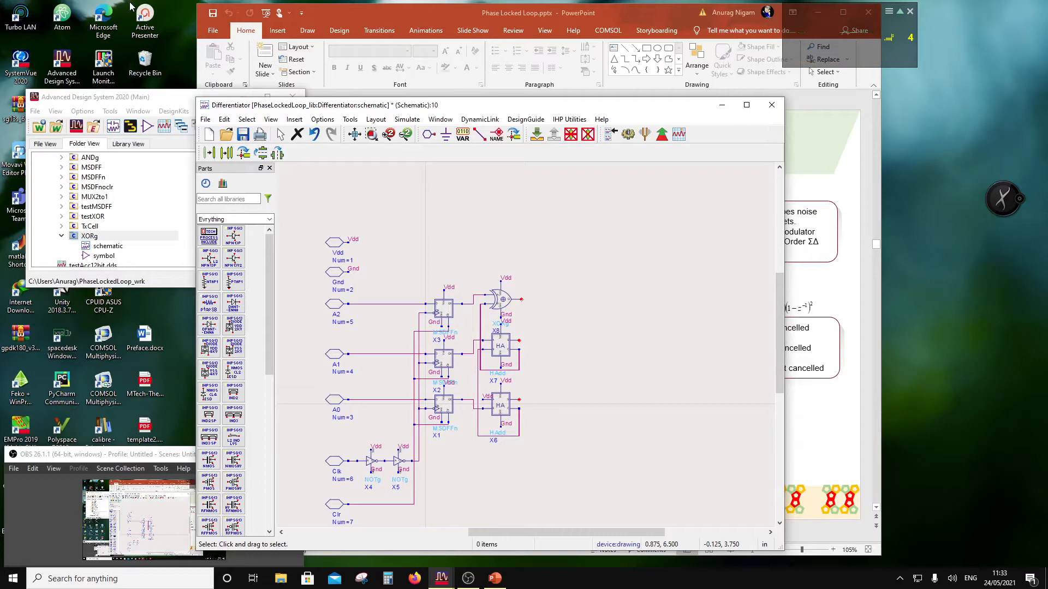
Step: Place three FAdd full adders from the StaticGates folder in a column beside half adders X6, X7 and the XORg gate
left_click(98, 101)
scroll(111, 187, "up", 5)
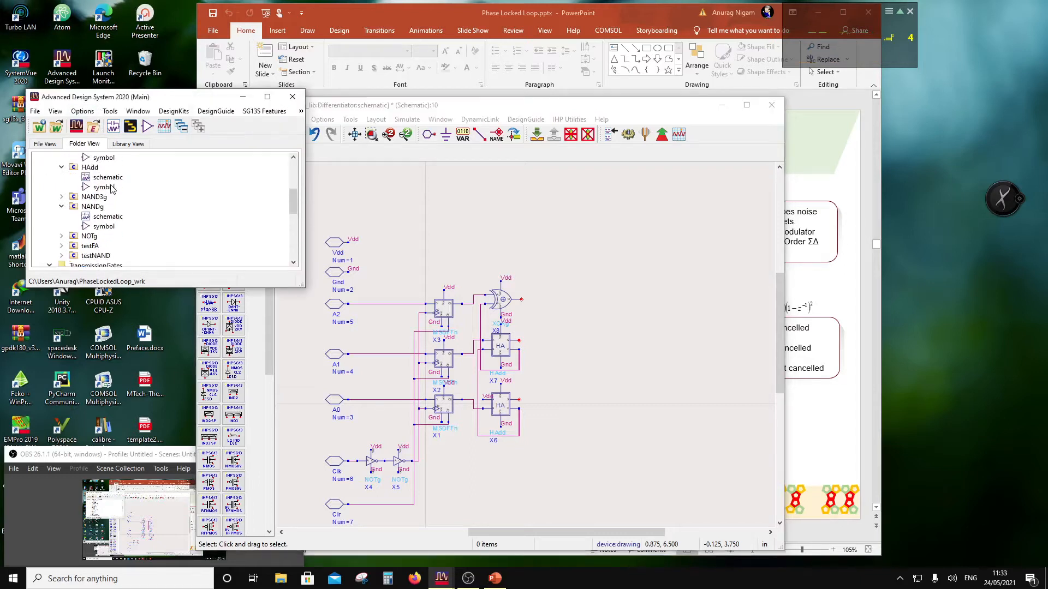
scroll(112, 191, "up", 2)
scroll(96, 192, "up", 1)
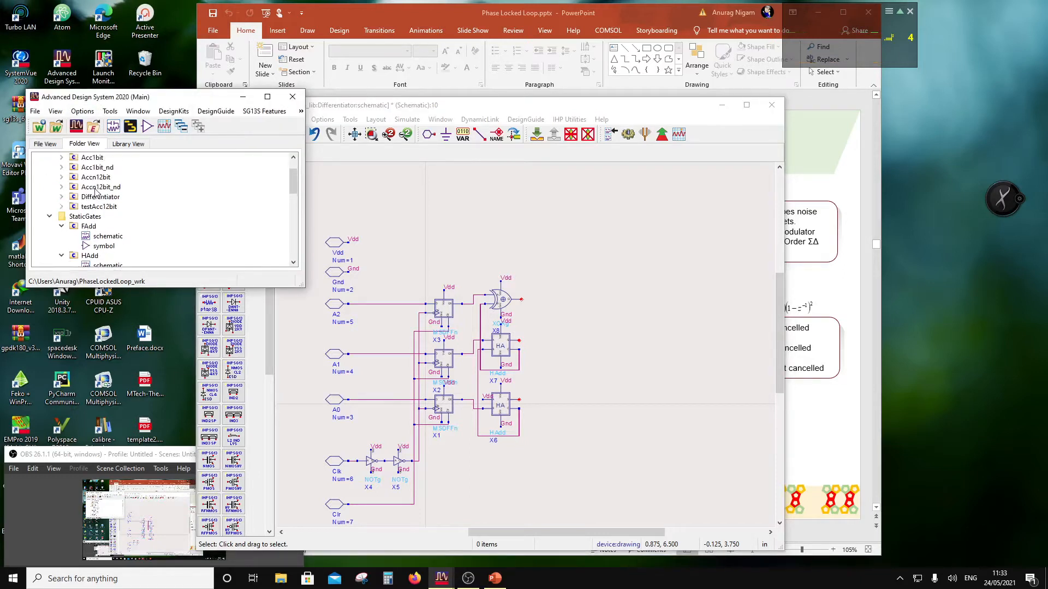
scroll(96, 194, "down", 1)
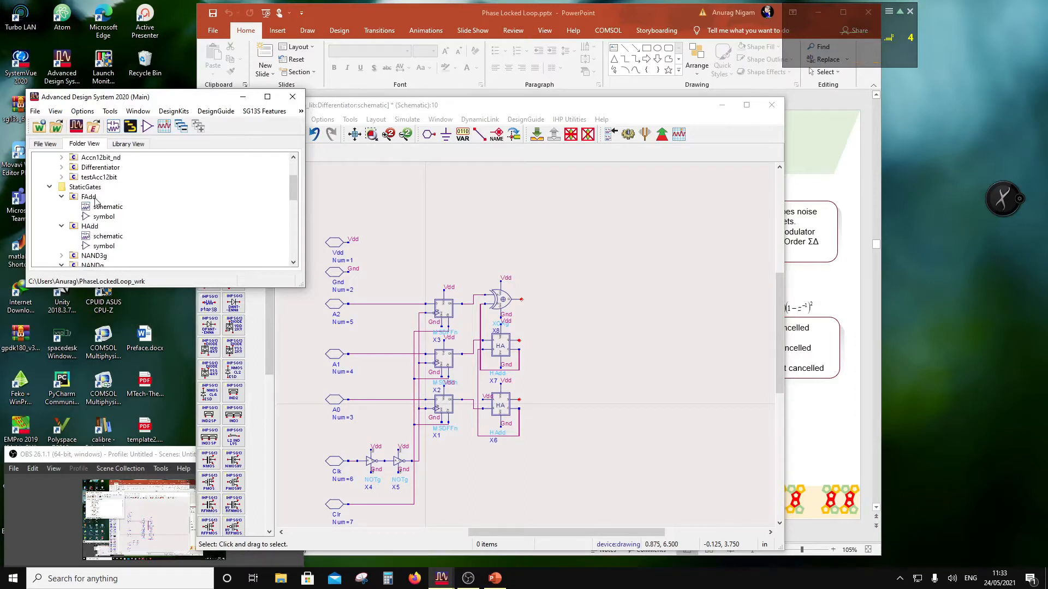
left_click_drag(93, 198, 596, 404)
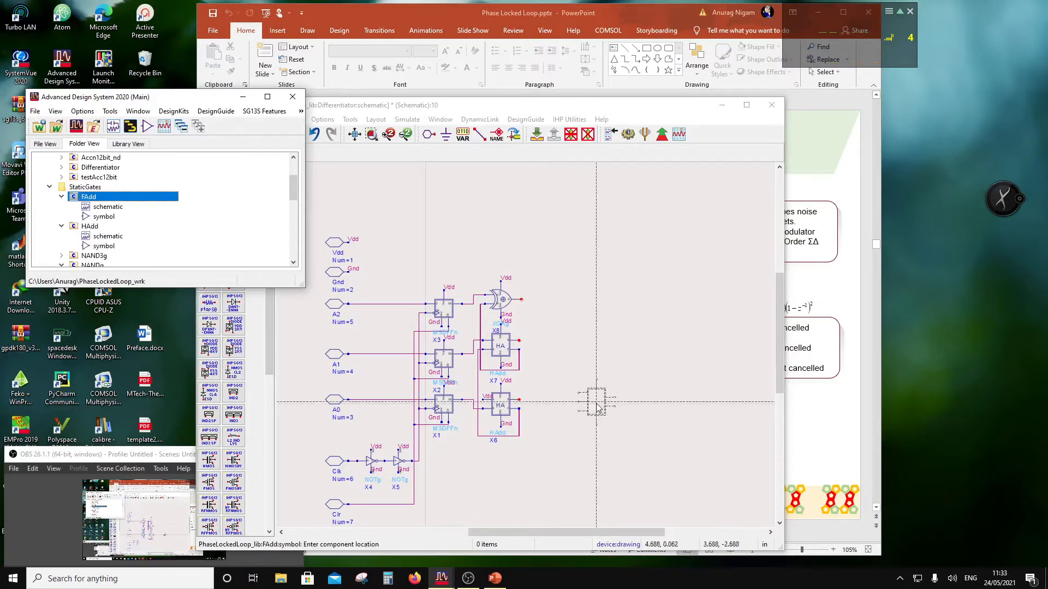
left_click(561, 413)
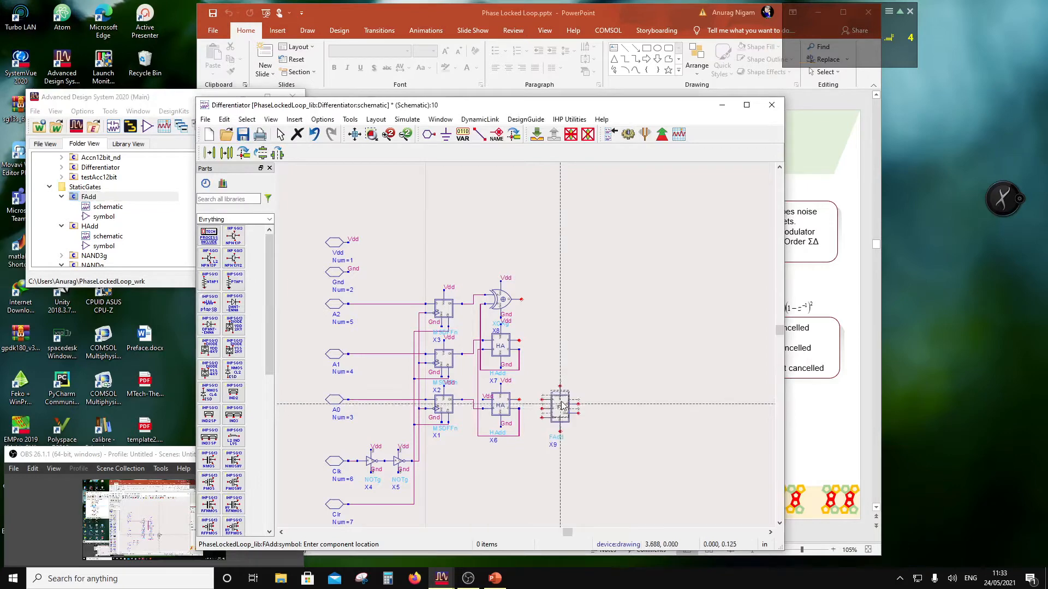
left_click(561, 358)
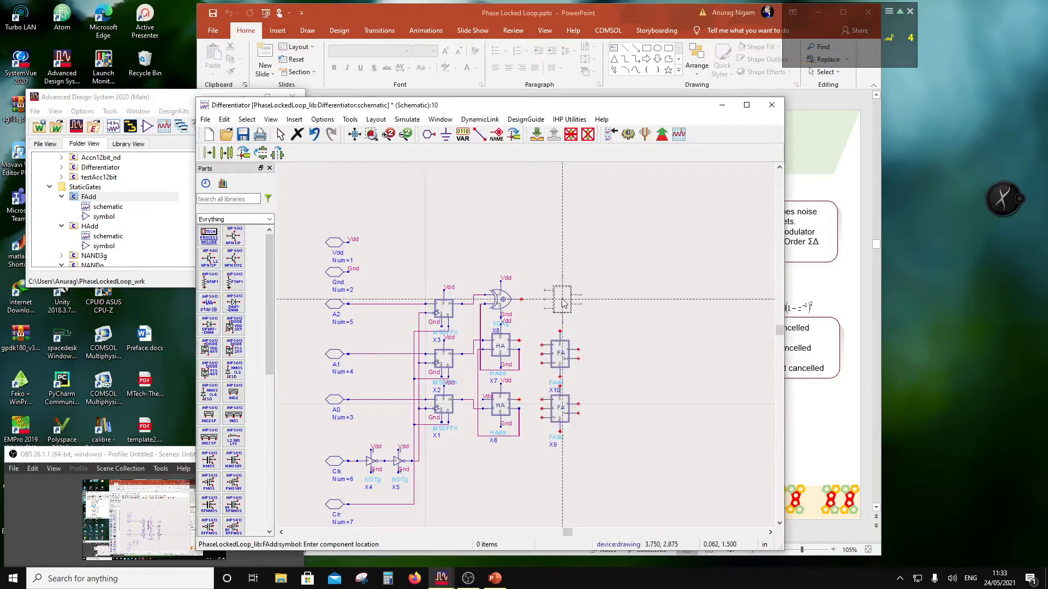
left_click(561, 301)
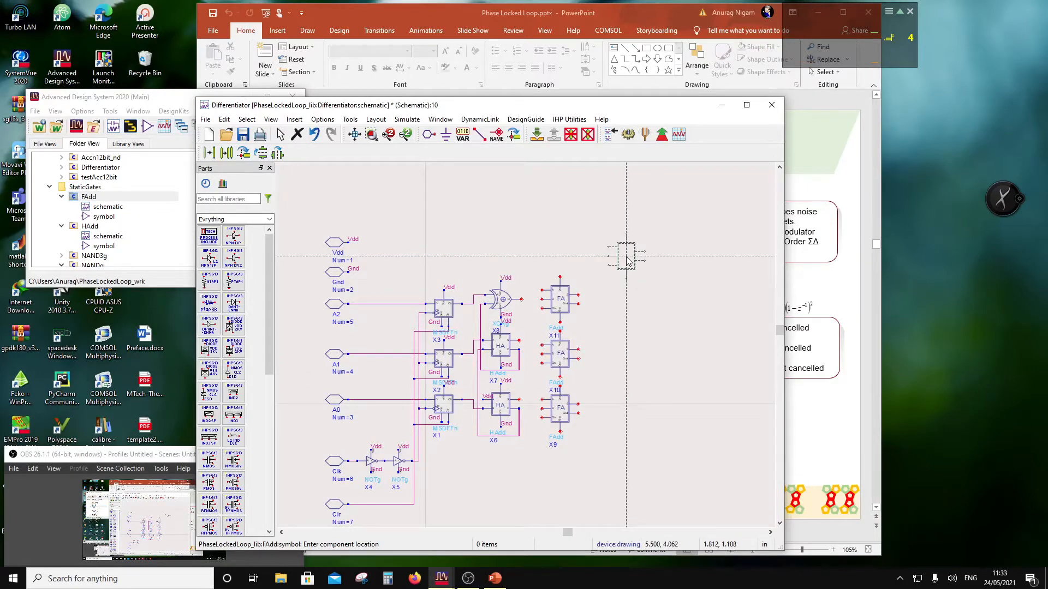
key("Escape")
Step: Label the upper supply terminals of the three full adders as Vdd
scroll(573, 339, "up", 1)
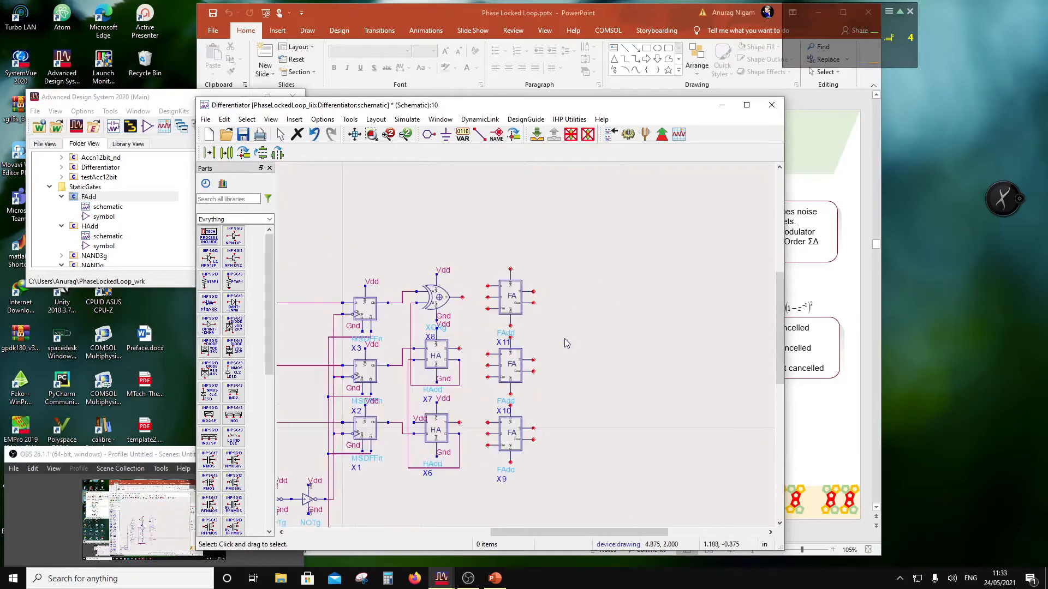
left_click(497, 135)
left_click(511, 268)
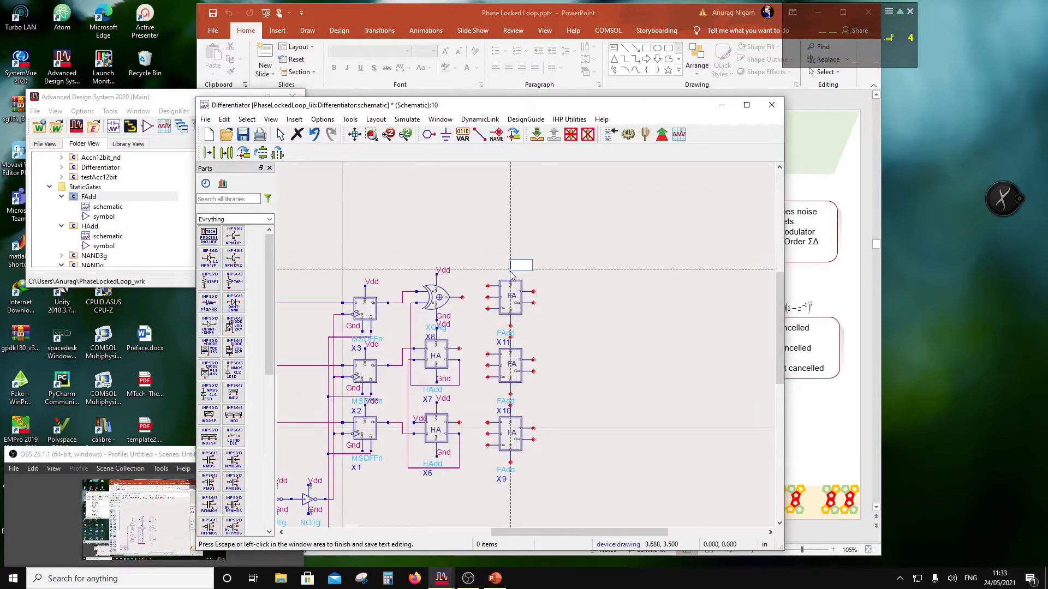
type("Vd")
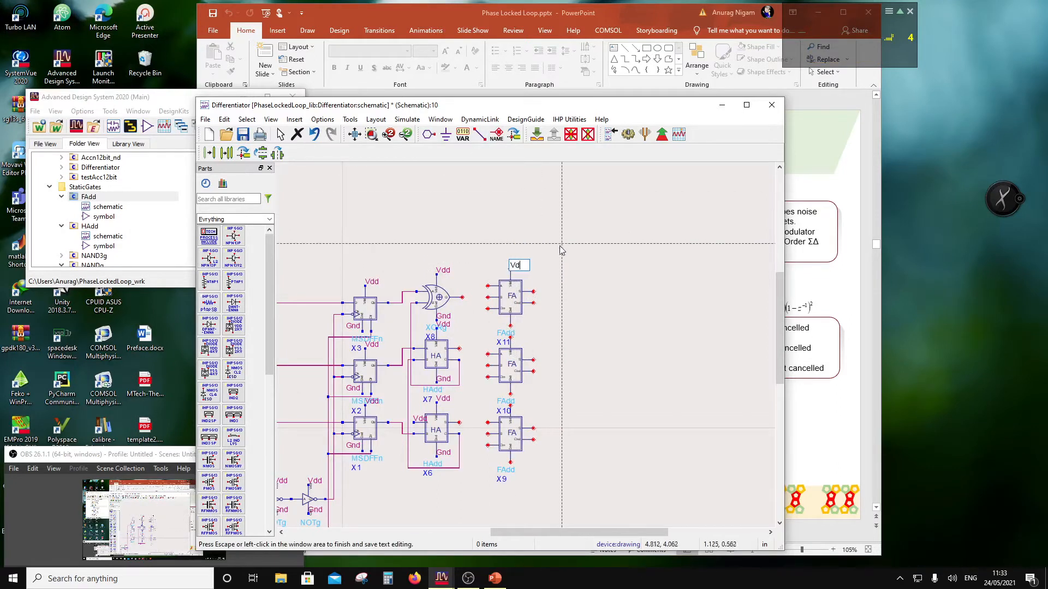
type("d")
left_click(560, 255)
left_click(511, 337)
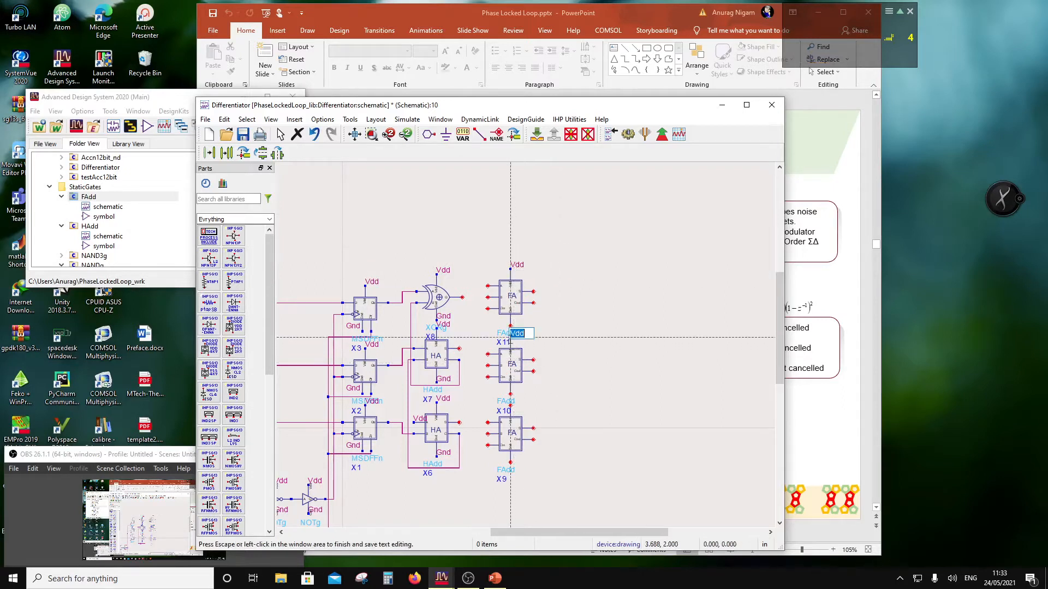
left_click(511, 405)
left_click(562, 352)
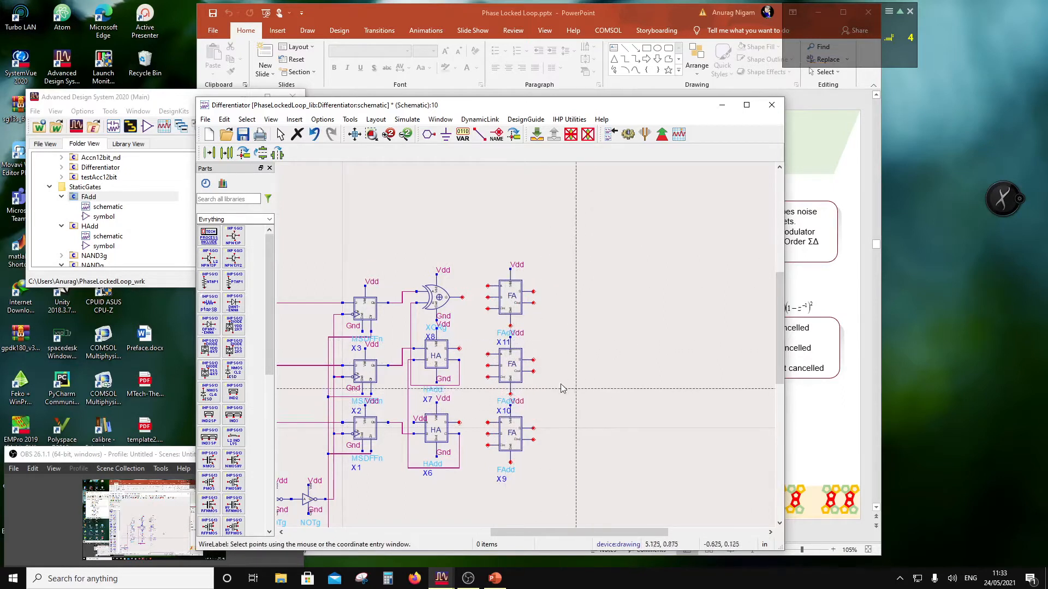
Step: Label the lower supply terminals of the three full adders as Gnd
left_click(511, 462)
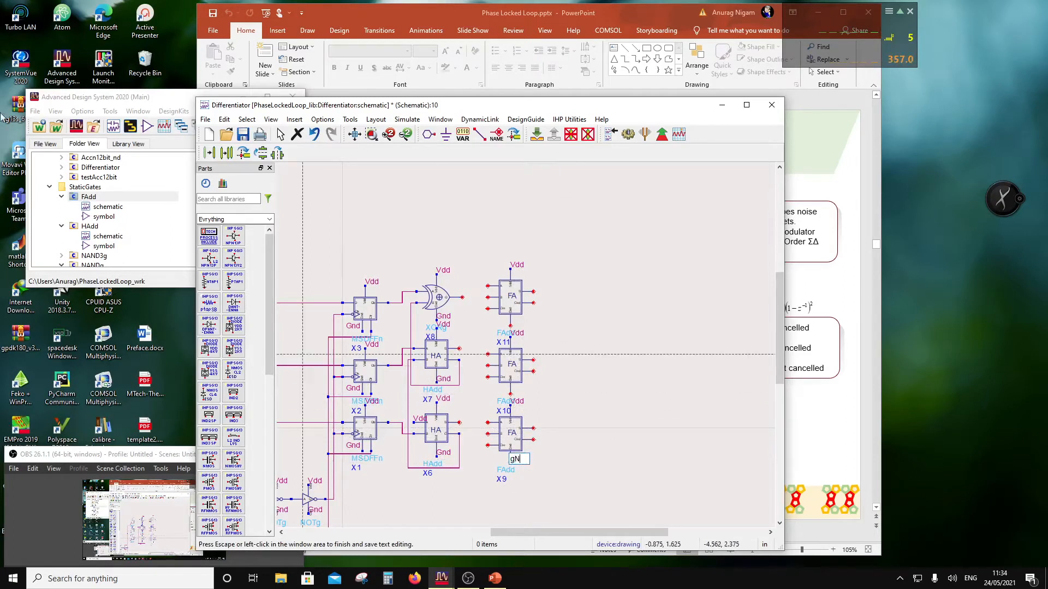
key("BackSpace")
type("Gnd")
left_click(602, 391)
left_click(510, 394)
left_click(627, 368)
left_click(510, 326)
key("Escape")
key("Escape")
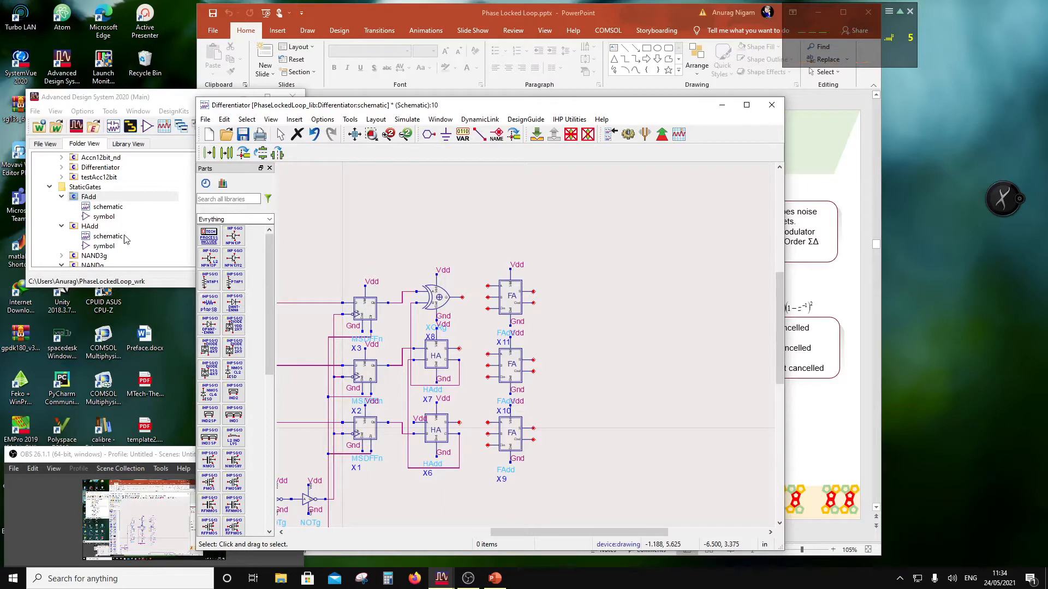
Step: Replace the lowest full adder with a copy of half adder X6 and delete the copy's Vdd label at input A
left_click(500, 436)
key("Delete")
left_click(412, 454)
left_click(234, 155)
left_click(416, 436)
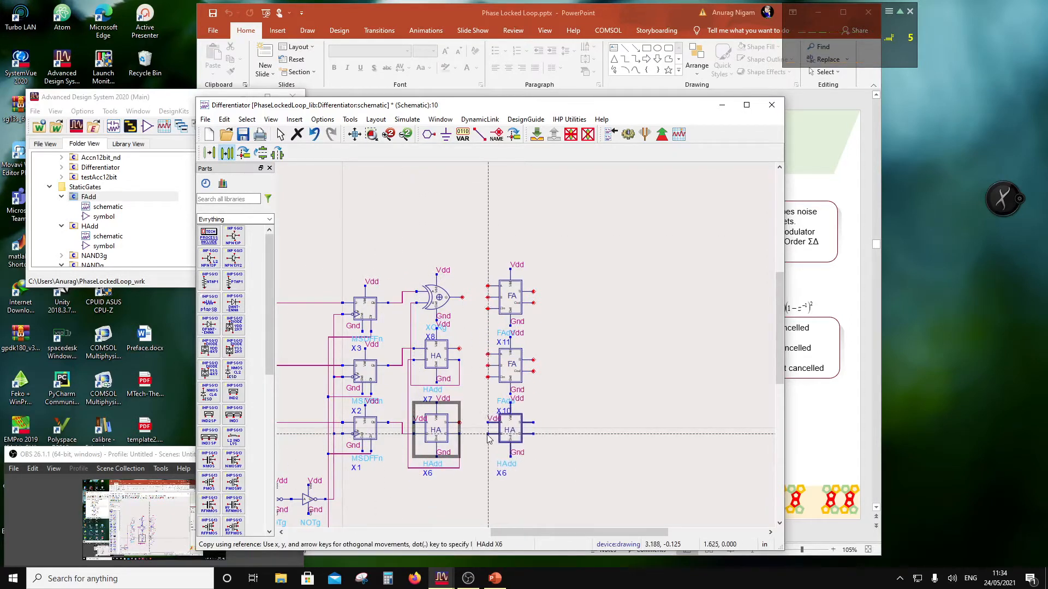
left_click(488, 438)
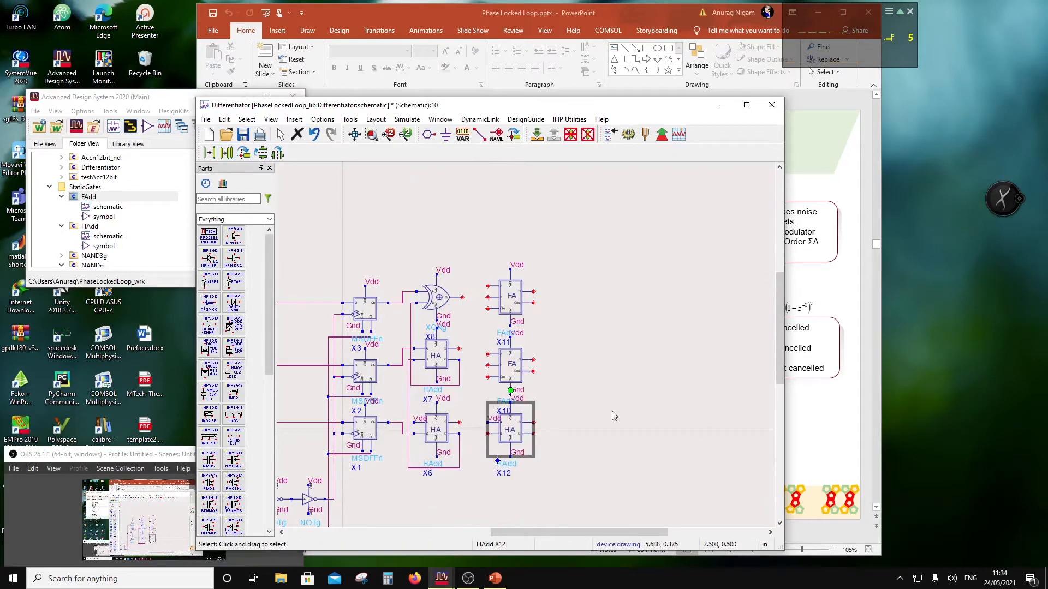
left_click(494, 420)
key("Delete")
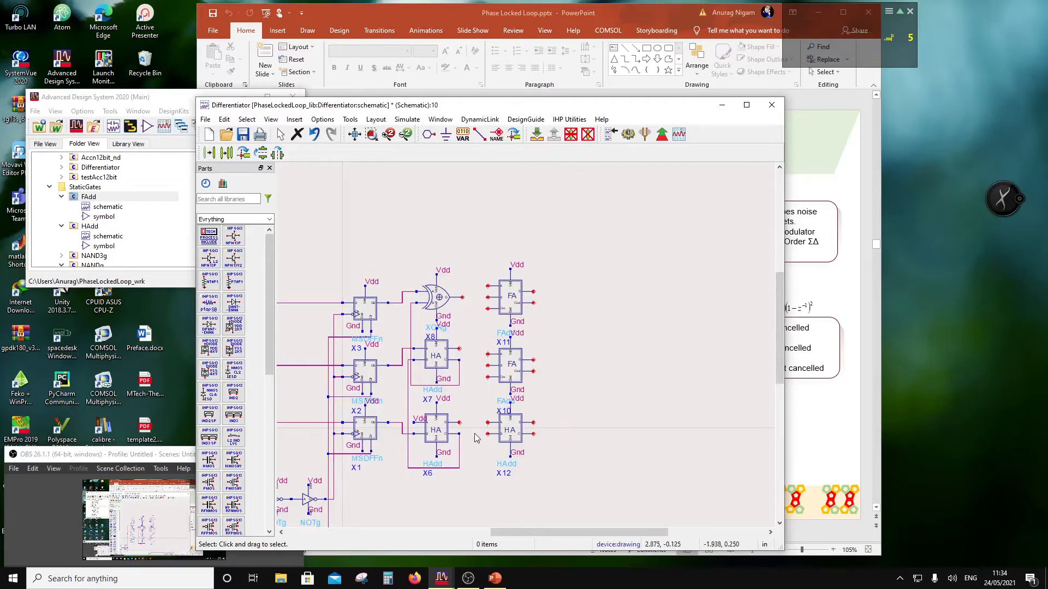
Step: Wire the S output of half adder X6 to input B of half adder X12, and the A0 line to its input A
scroll(496, 382, "down", 1)
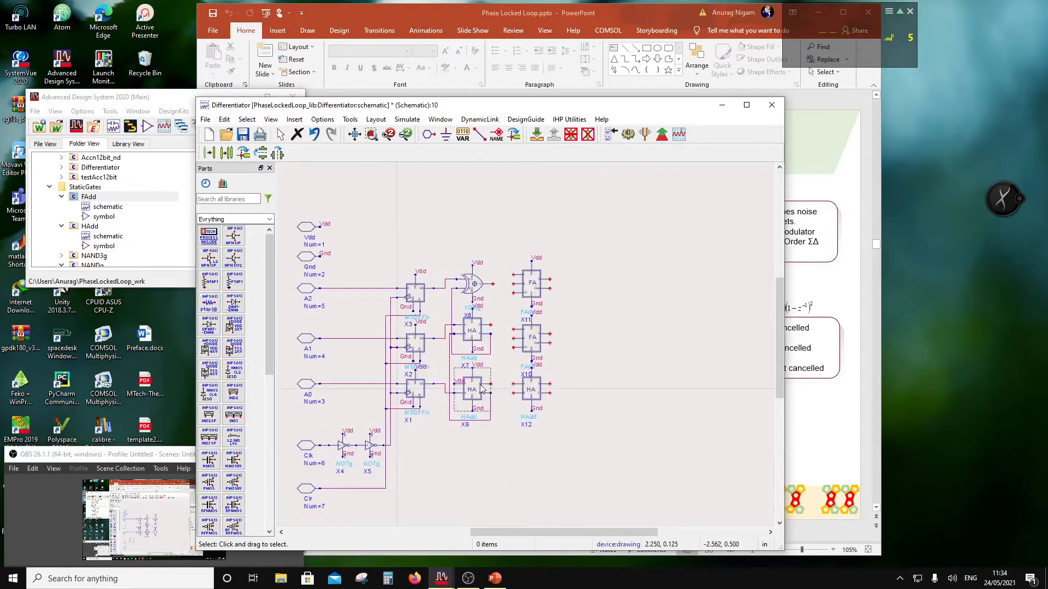
left_click(479, 134)
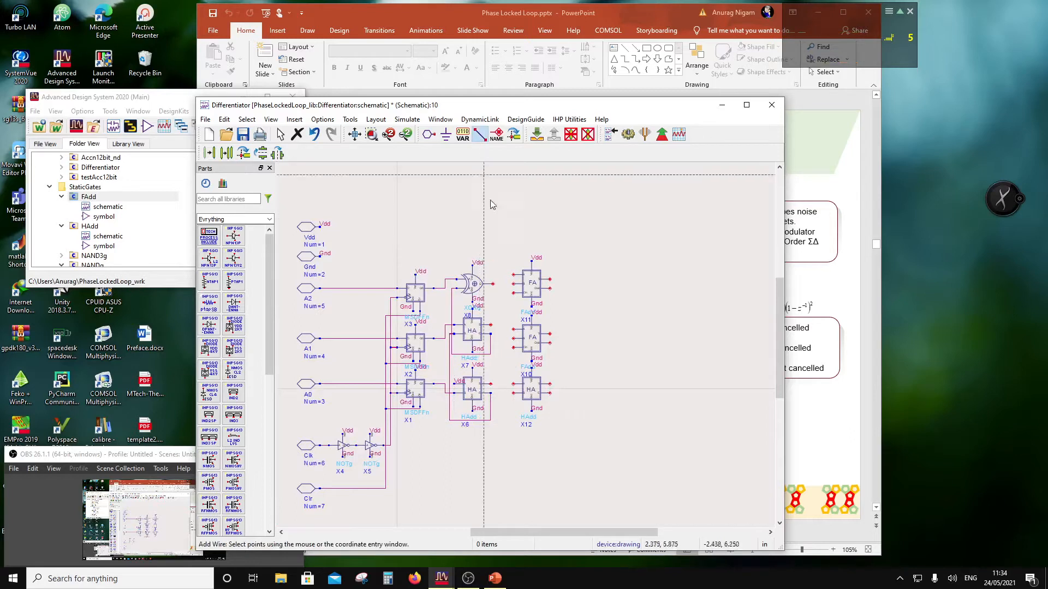
left_click(501, 392)
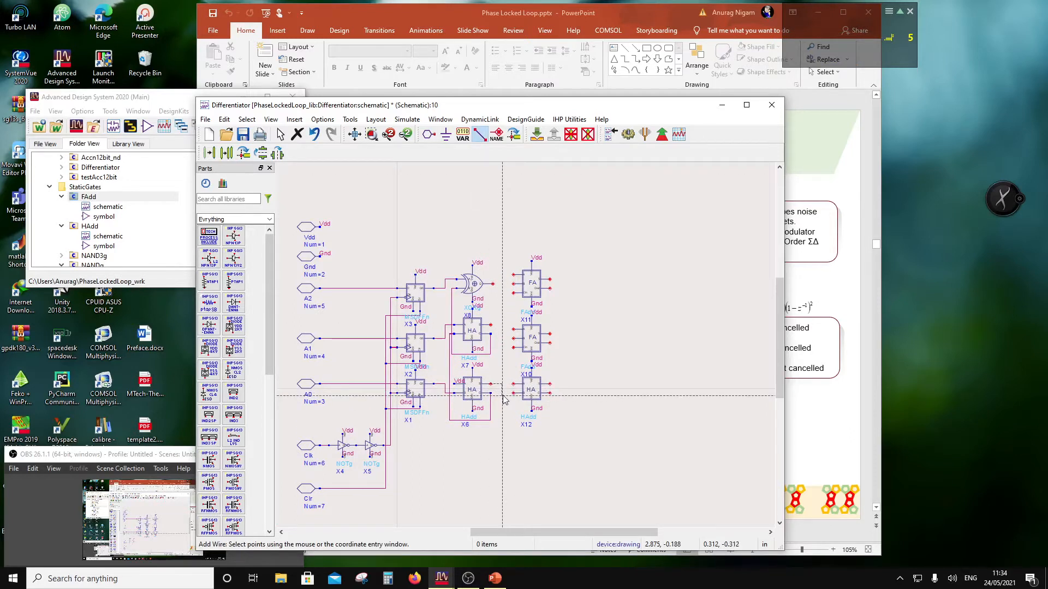
left_click(513, 393)
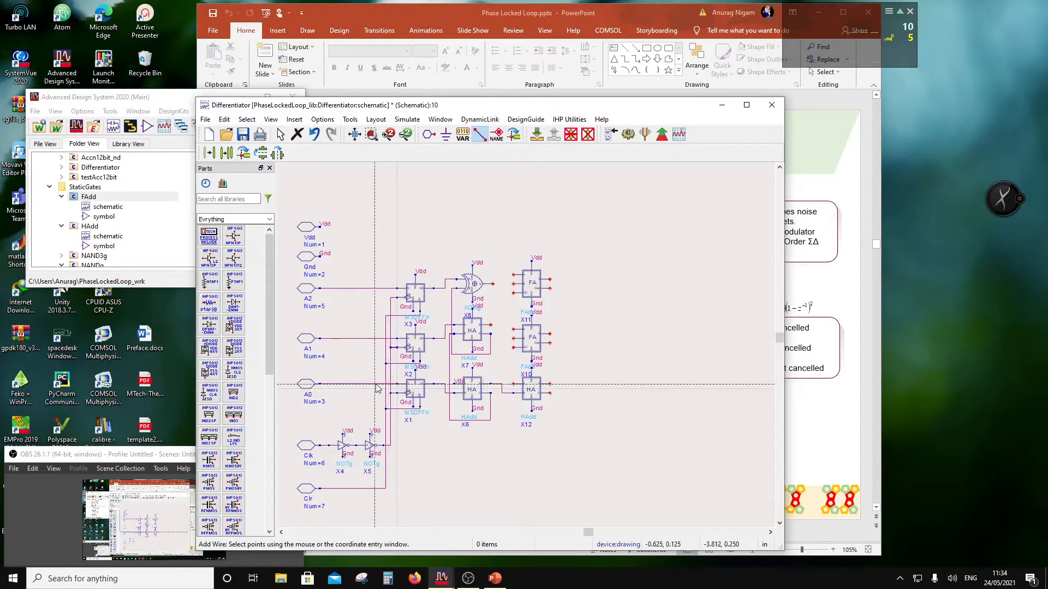
left_click(375, 425)
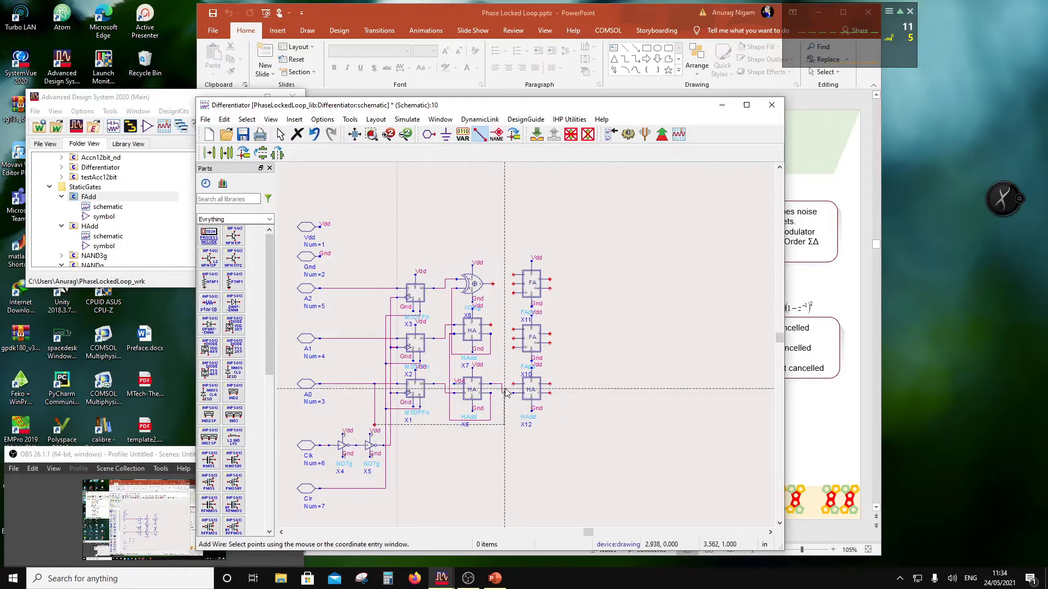
left_click(508, 387)
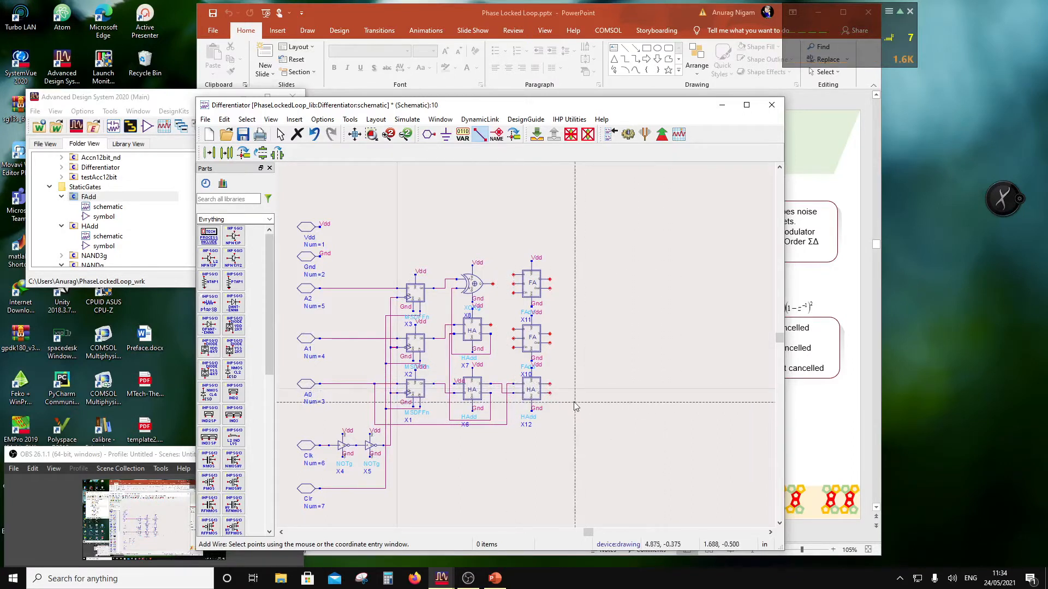
Step: Wire the C output of half adder X12 to the Cin input of full adder X10
left_click(550, 393)
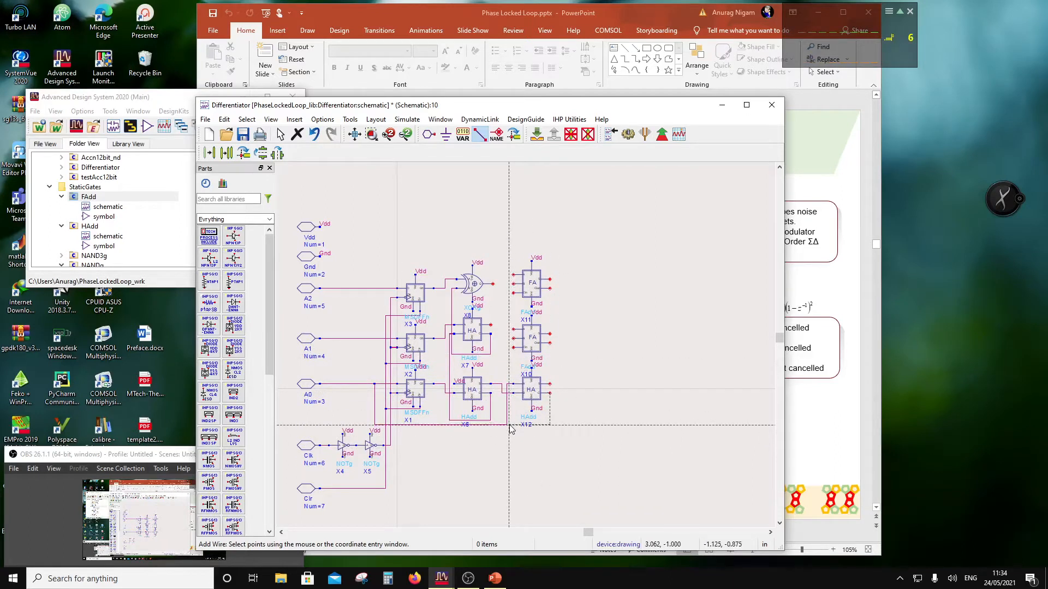
left_click(513, 347)
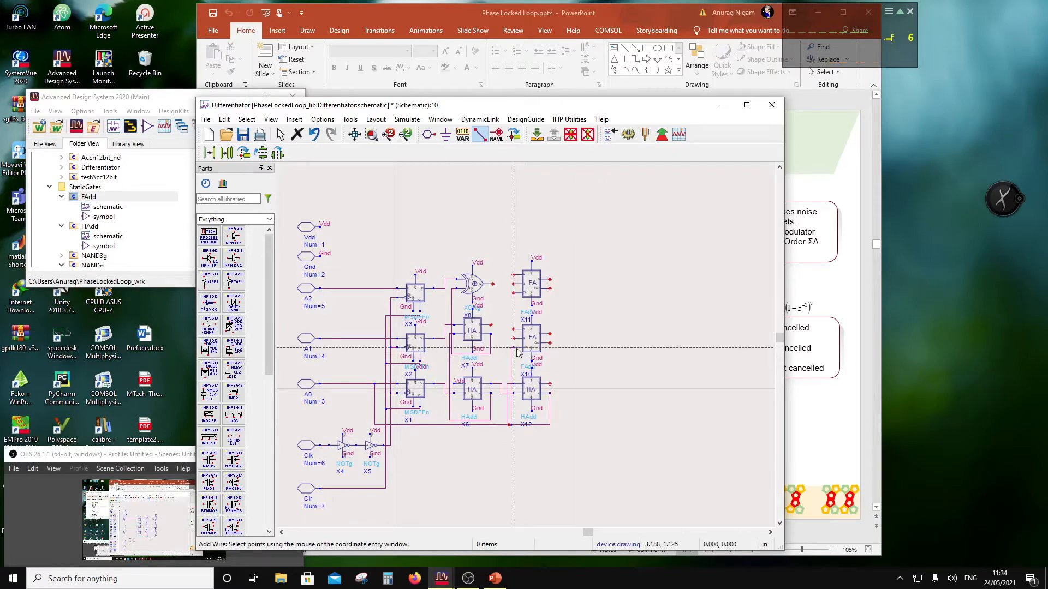
key("Escape")
scroll(527, 354, "up", 1)
scroll(527, 353, "up", 2)
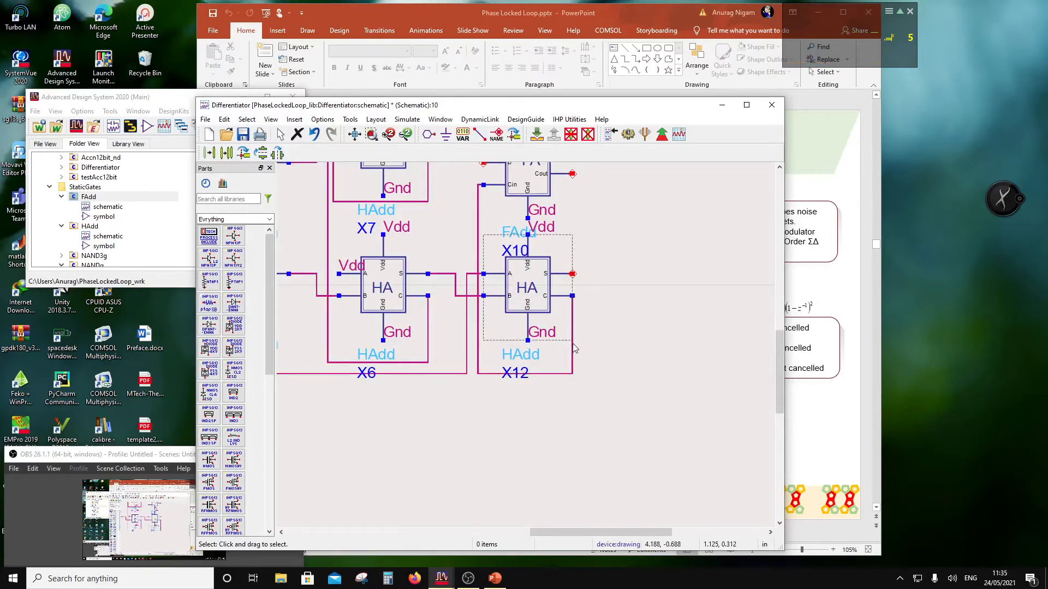
scroll(589, 306, "down", 2)
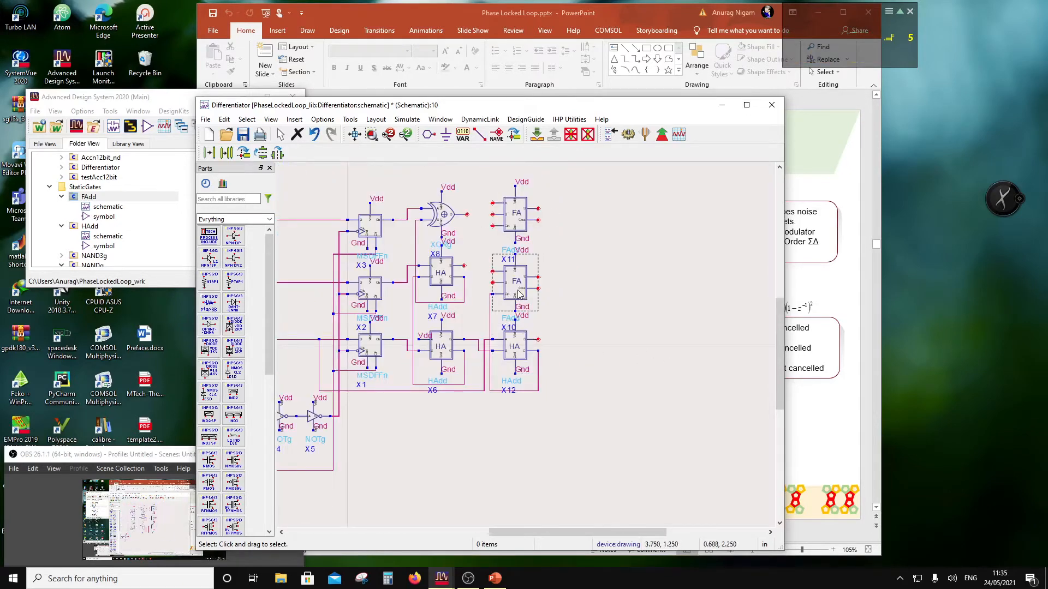
Step: Wire the S output of half adder X7 to input B of full adder X10, and the A1 line to its input A
left_click(479, 134)
left_click(464, 265)
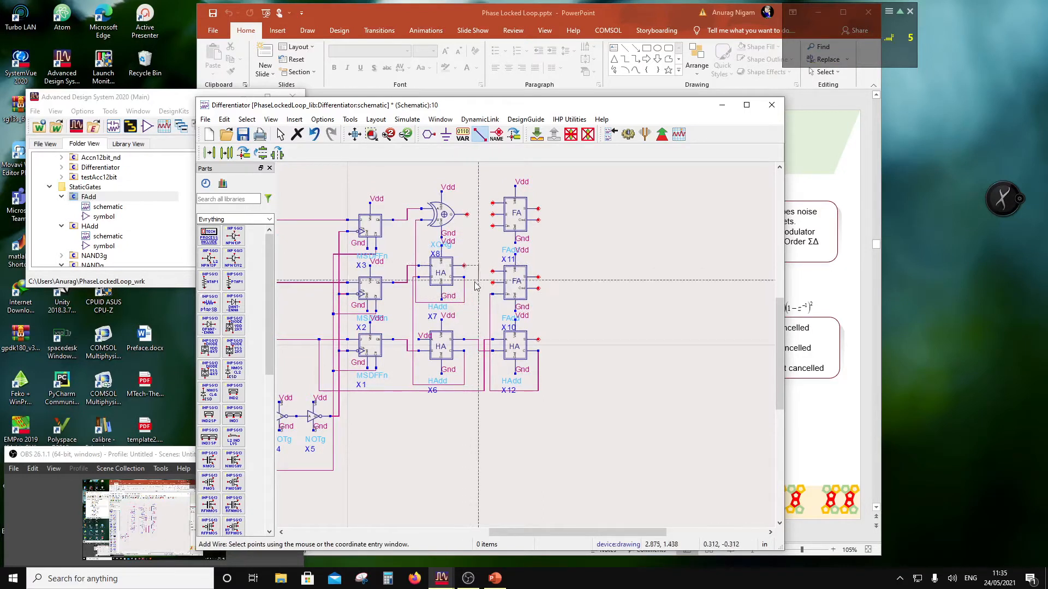
left_click(481, 283)
scroll(462, 306, "down", 1)
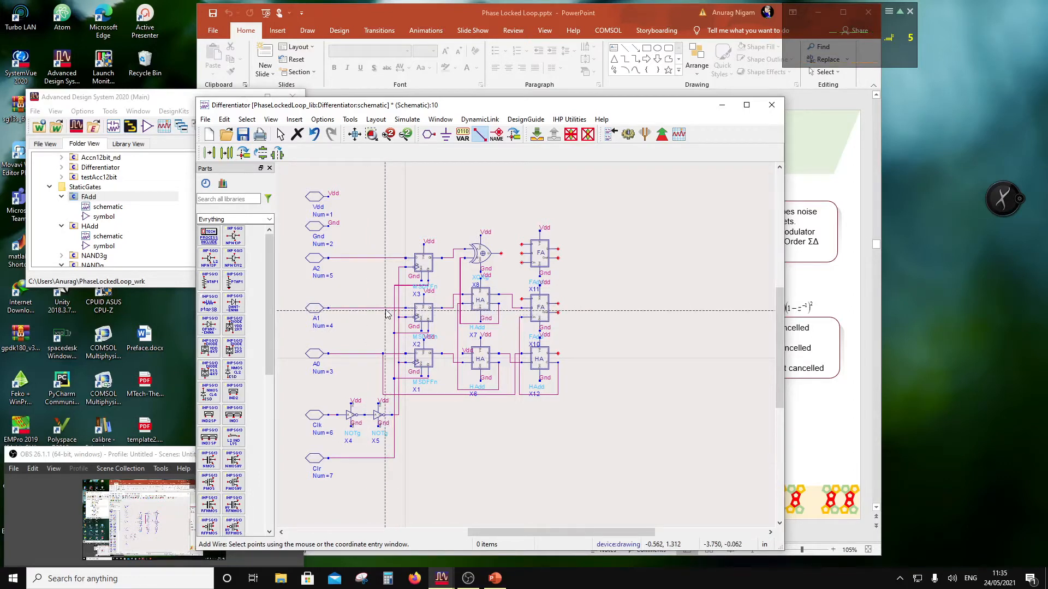
left_click(385, 309)
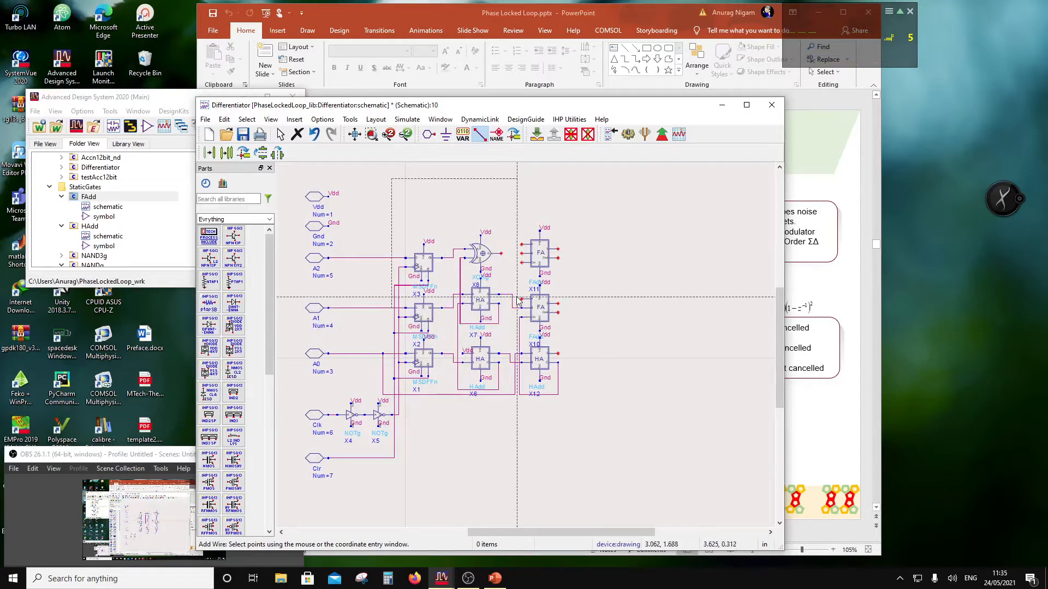
left_click(515, 333)
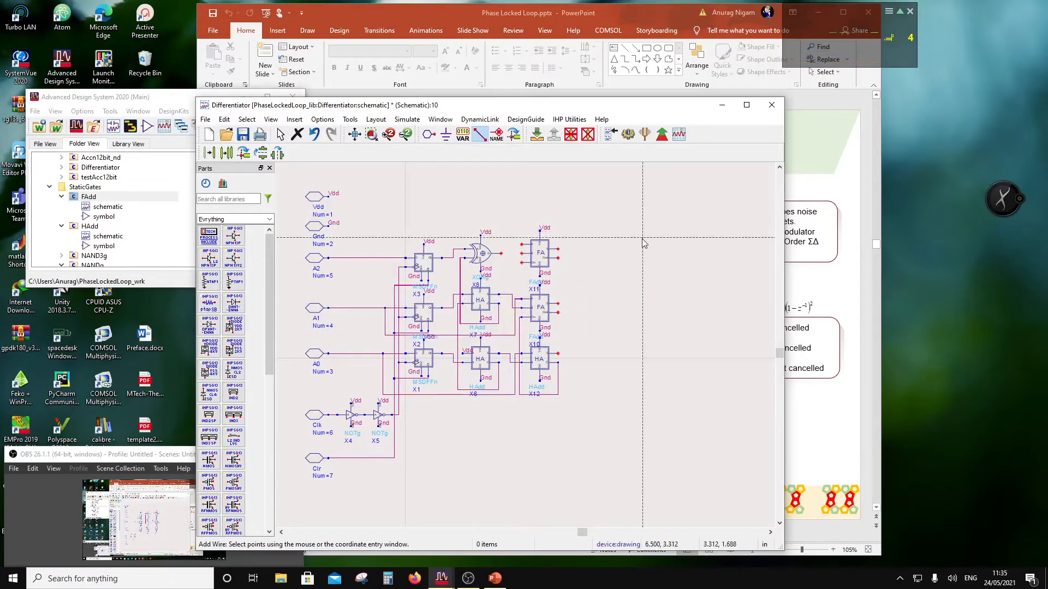
key("Escape")
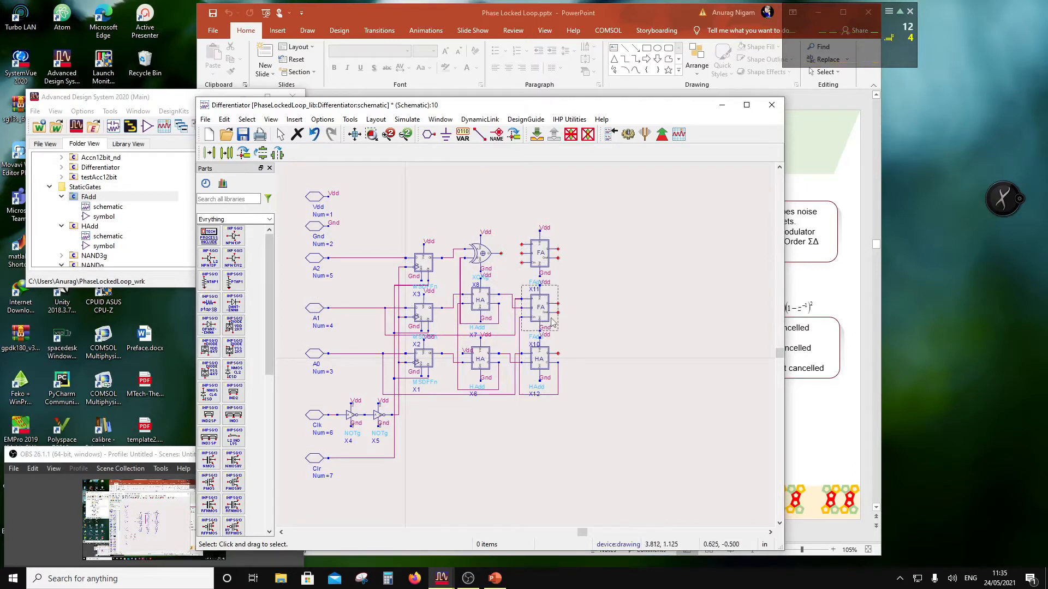
Step: Wire the Cout output of full adder X10 to the Cin input of full adder X11 and delete the stray wire piece beside X10
left_click(483, 137)
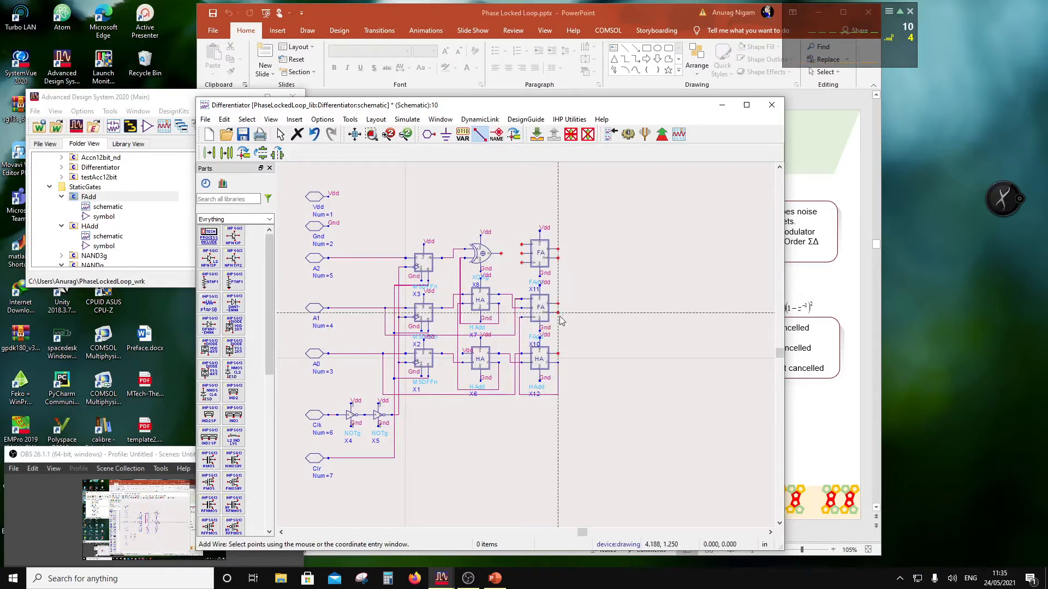
left_click(510, 334)
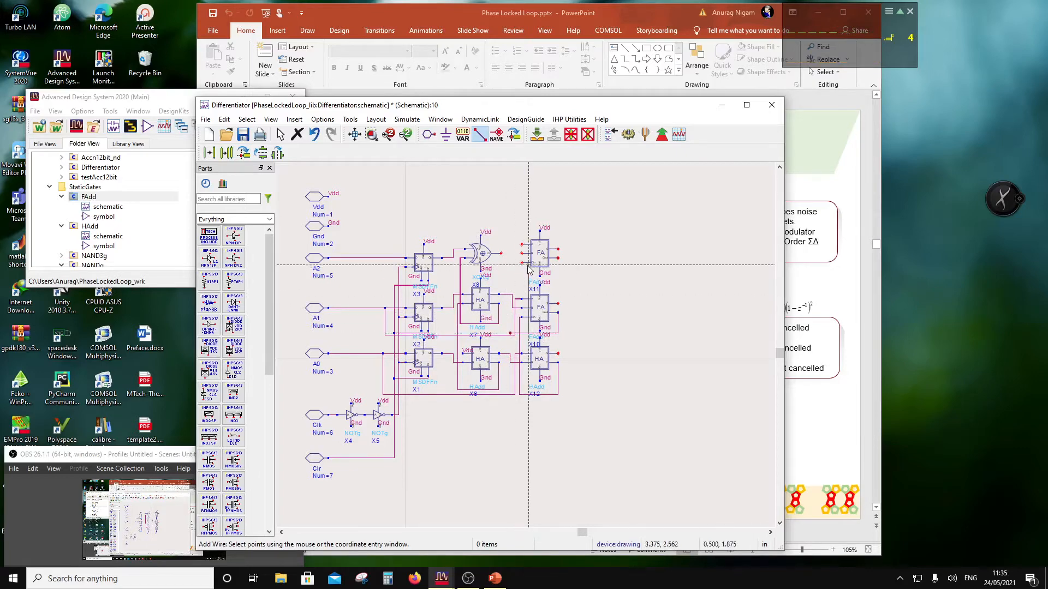
left_click(522, 262)
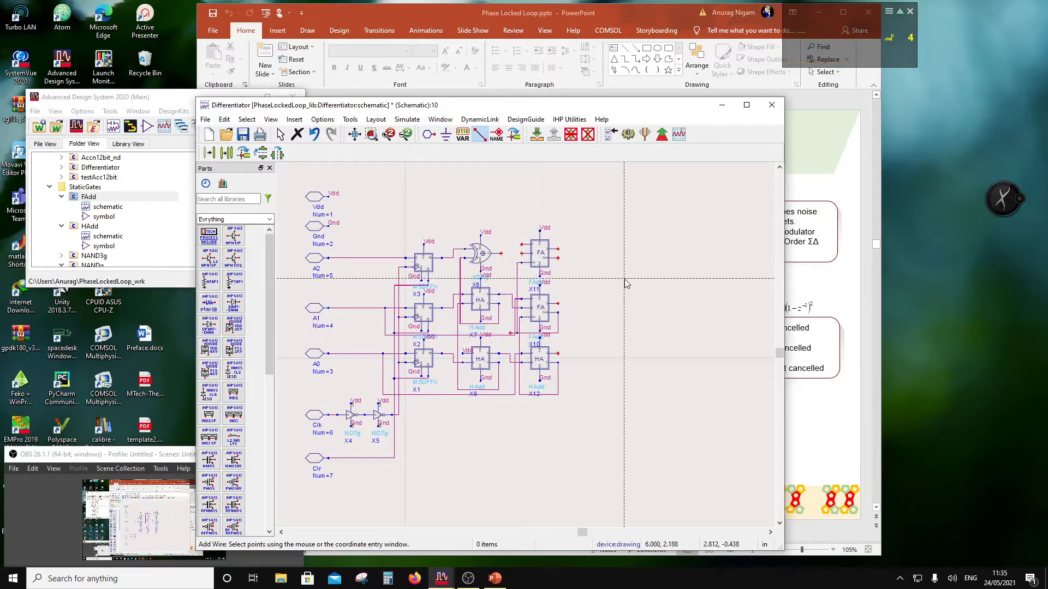
key("Escape")
scroll(527, 345, "up", 2)
left_click(495, 347)
key("Delete")
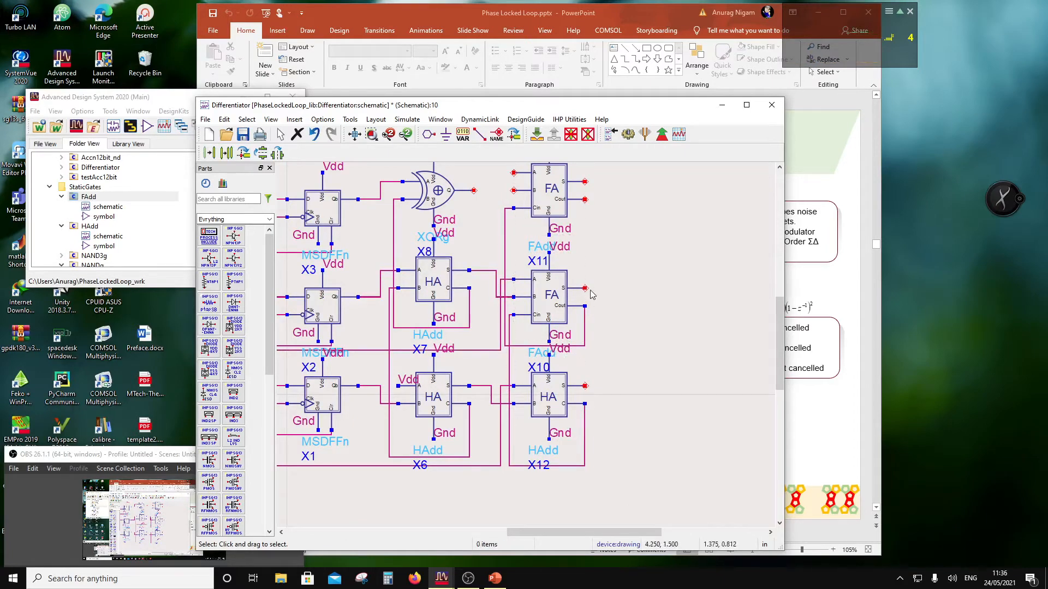
Step: Wire the output of XOR gate X8 to input B of full adder X11, and the A2 line to its input A
scroll(511, 278, "down", 1)
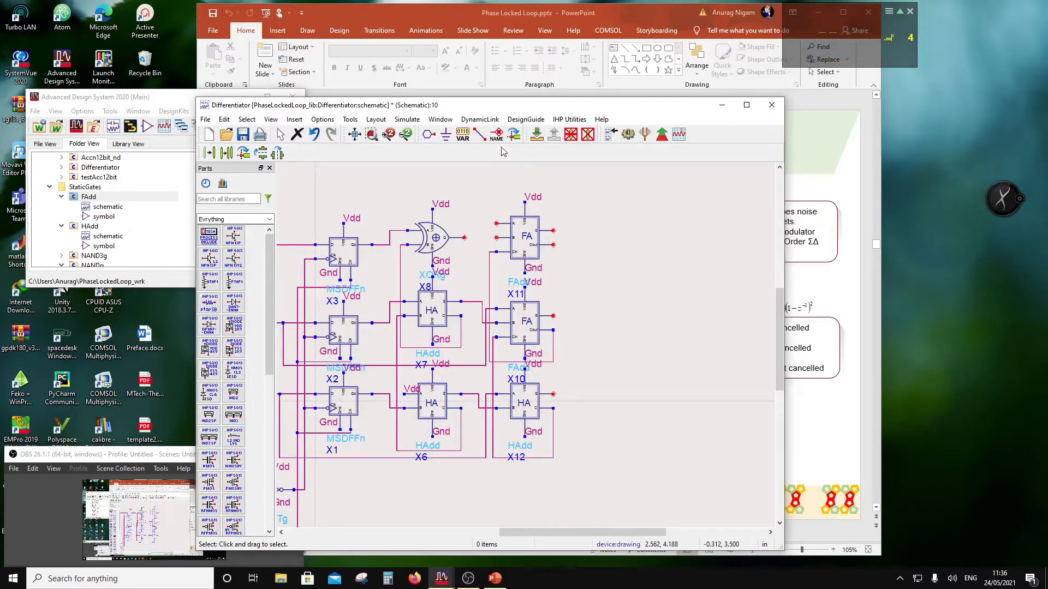
left_click(480, 134)
left_click(464, 237)
left_click(495, 237)
scroll(411, 255, "down", 2)
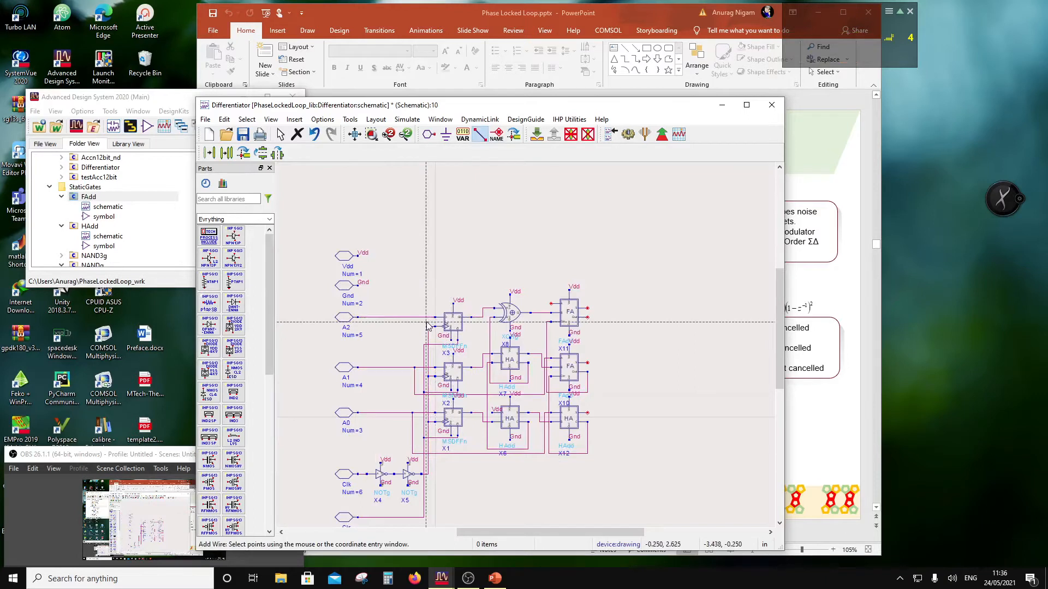
left_click(542, 287)
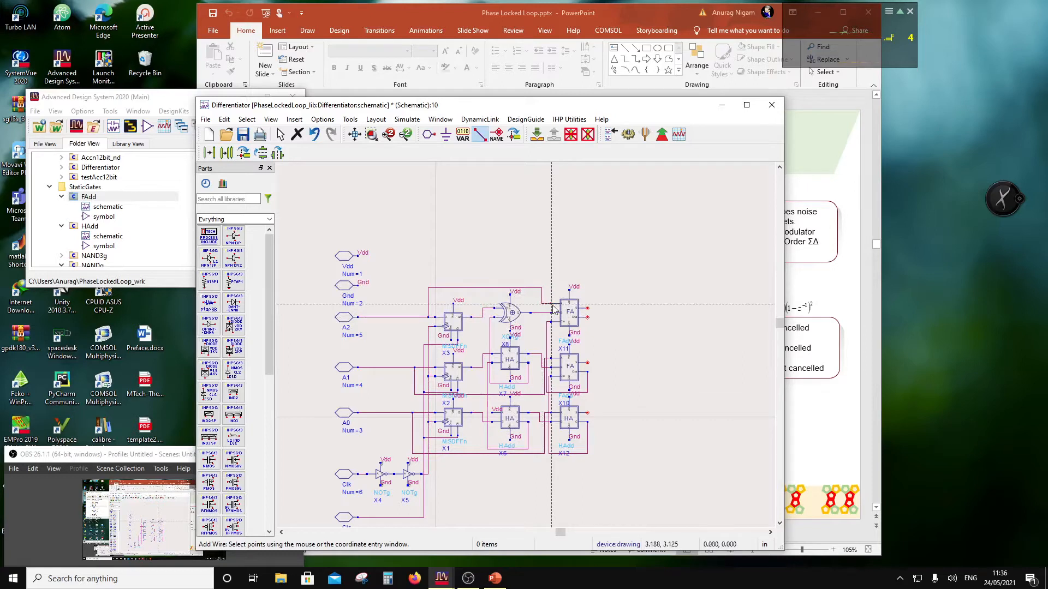
key("Escape")
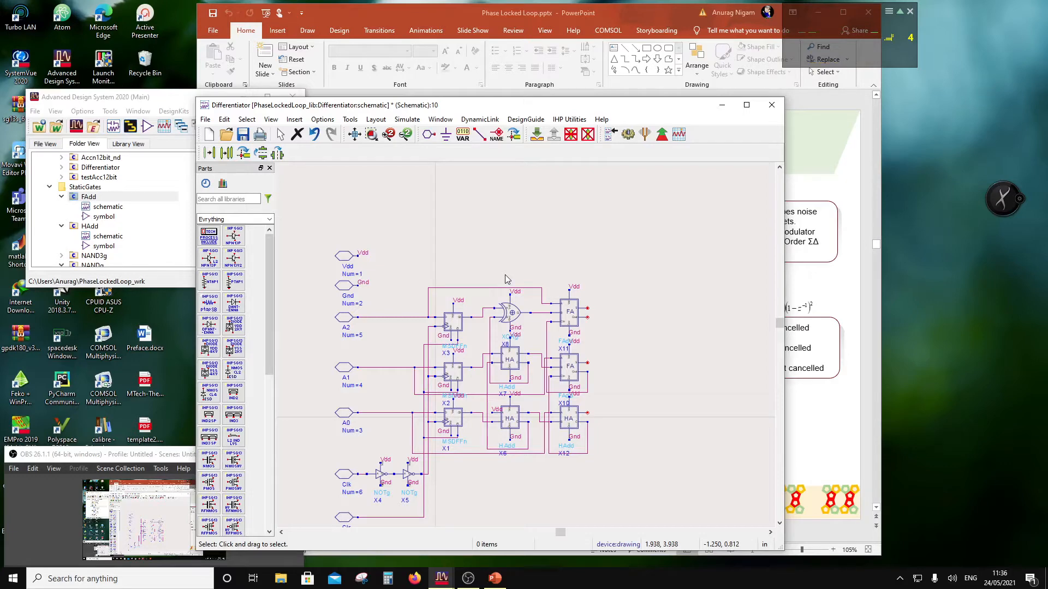
Step: Place a vertical capacitor C from the Lumped-Components palette on the Cout output of full adder X11
scroll(535, 342, "up", 3)
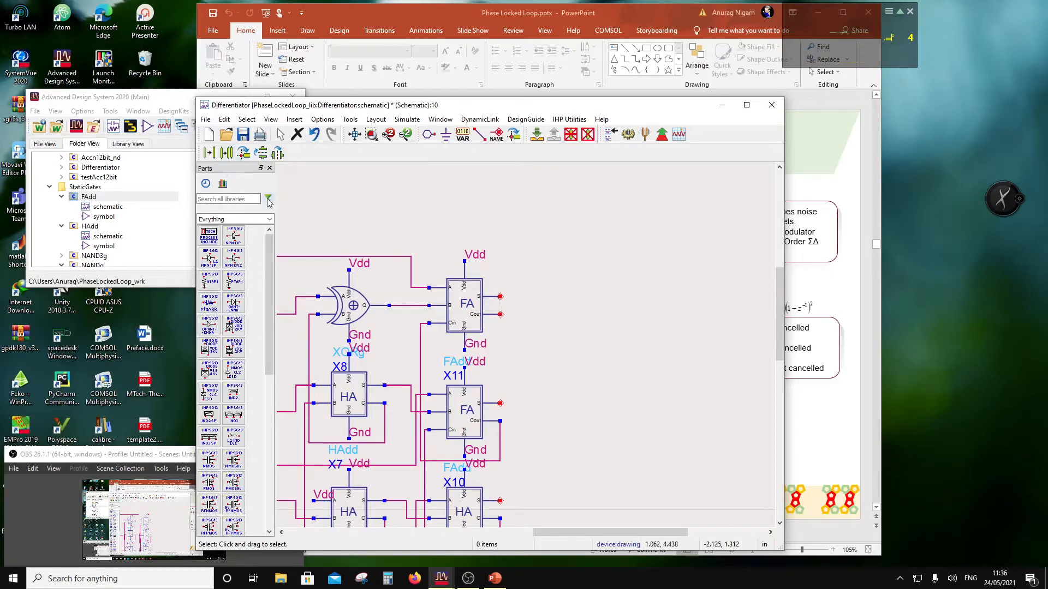
left_click(269, 218)
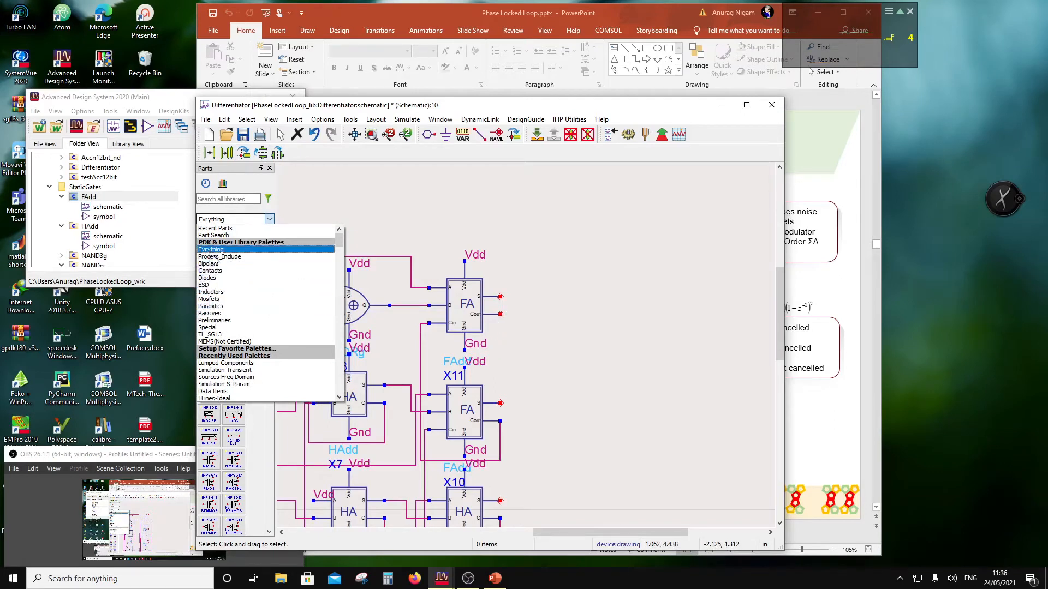
scroll(240, 331, "down", 1)
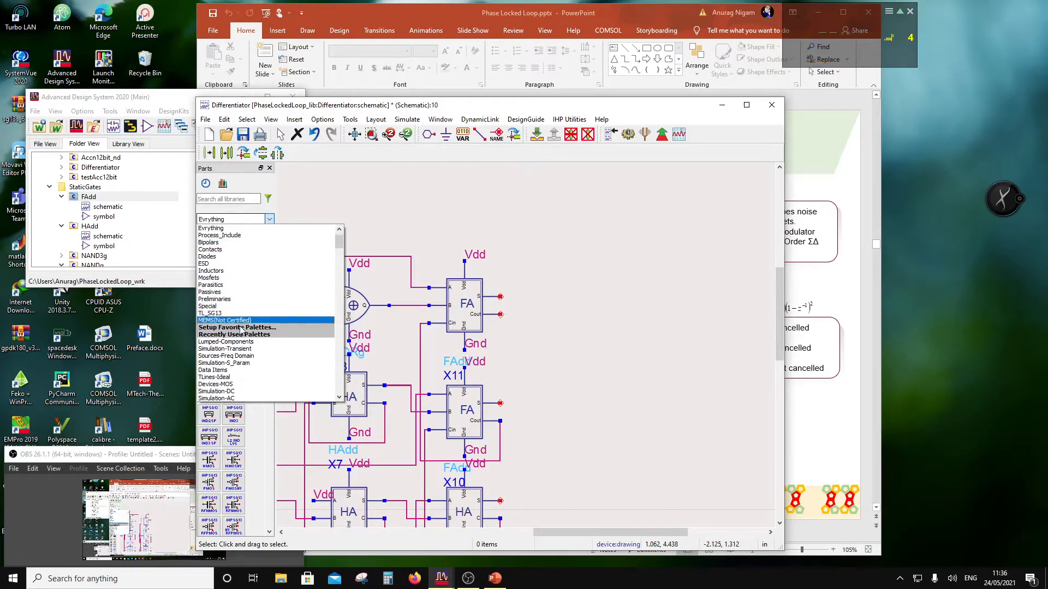
left_click(240, 342)
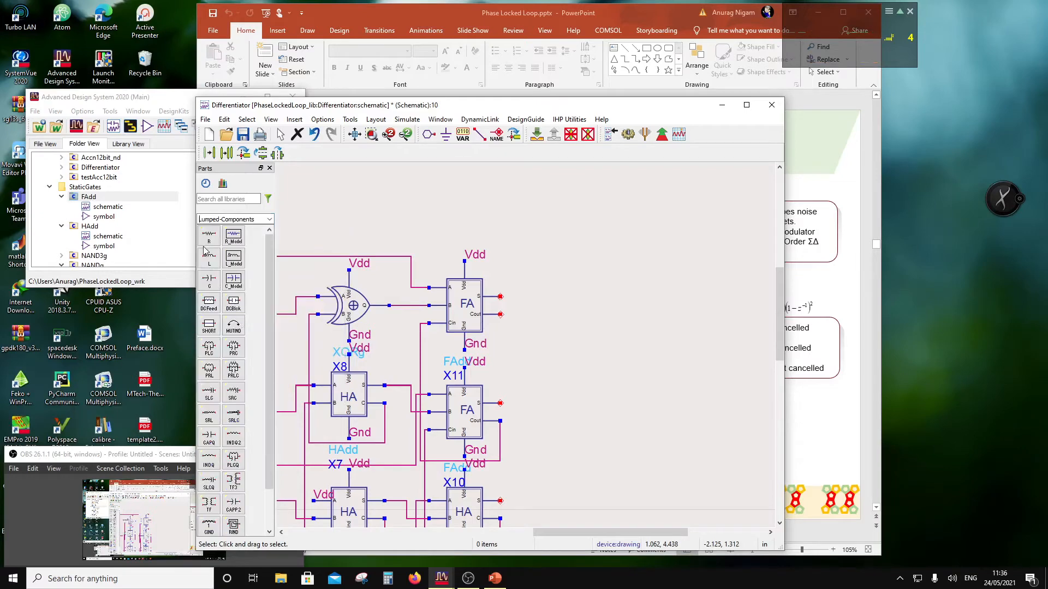
left_click(209, 280)
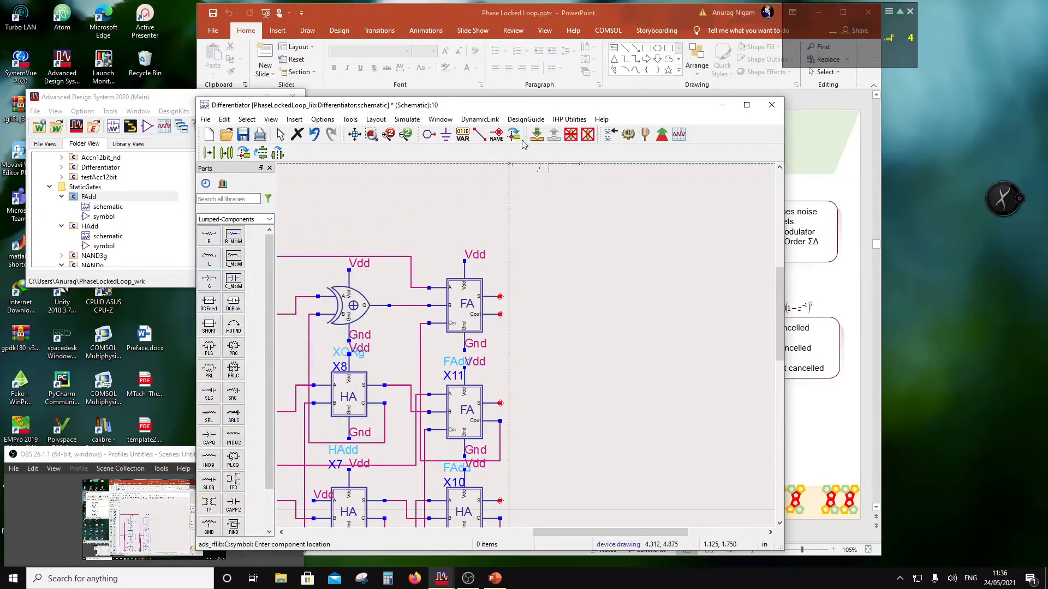
left_click(504, 313)
Step: Ground the lower end of the capacitor and shift capacitor and ground sideways, clear of the full adders
left_click(446, 134)
left_click(501, 386)
key("Escape")
left_click_drag(501, 356, 540, 356)
left_click_drag(500, 395, 542, 397)
Step: Set the capacitance of C1 to 5 fF
double_click(578, 351)
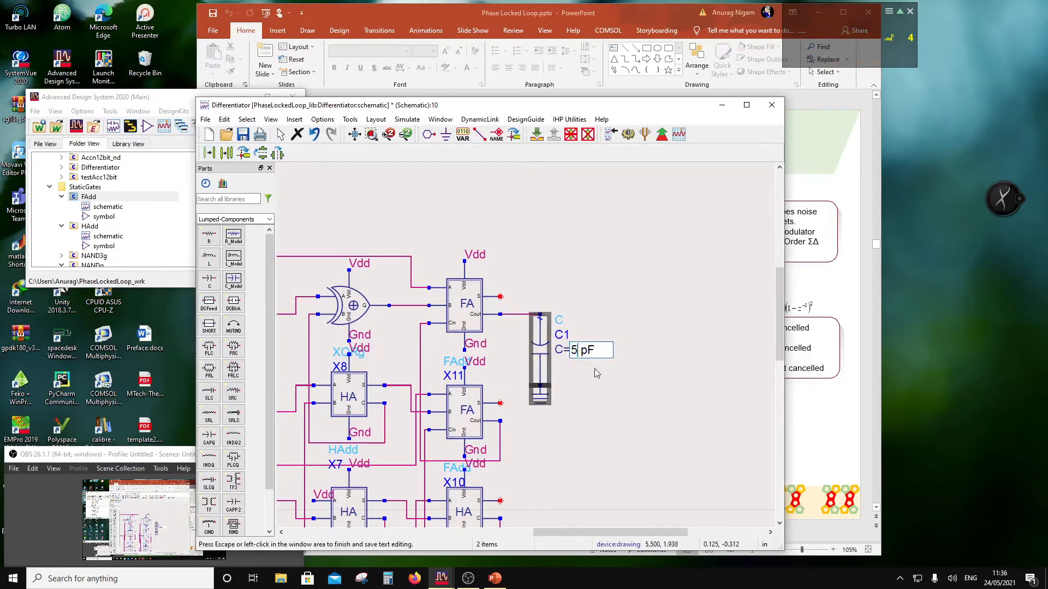
type("5 f")
left_click(627, 358)
scroll(539, 362, "down", 2)
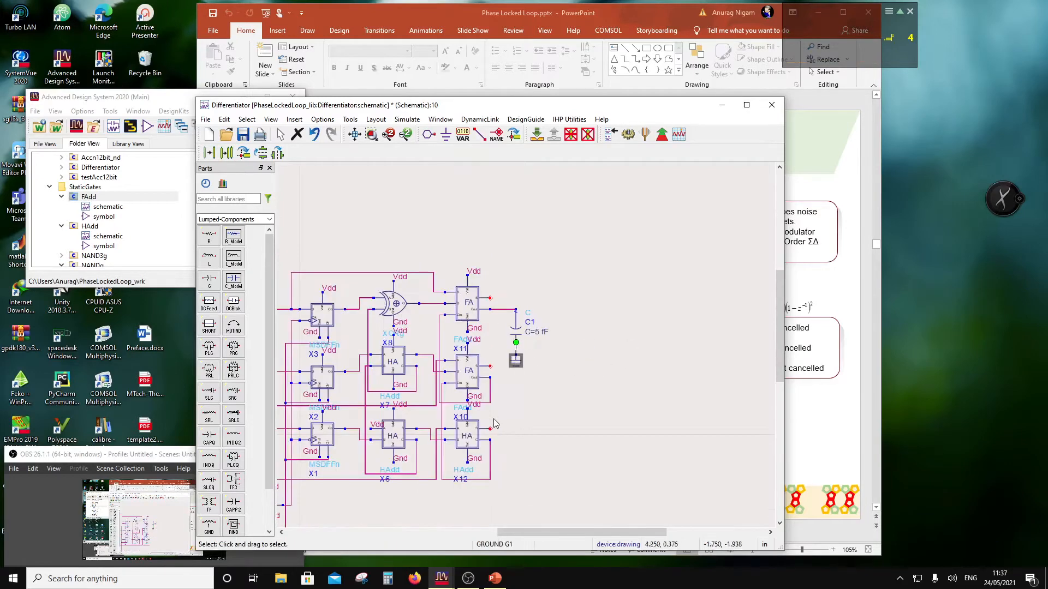
Step: Add output pins D0, D1 and D2, numbered 8 to 10, beside the S outputs of X12, X10 and X11
scroll(495, 424, "down", 1)
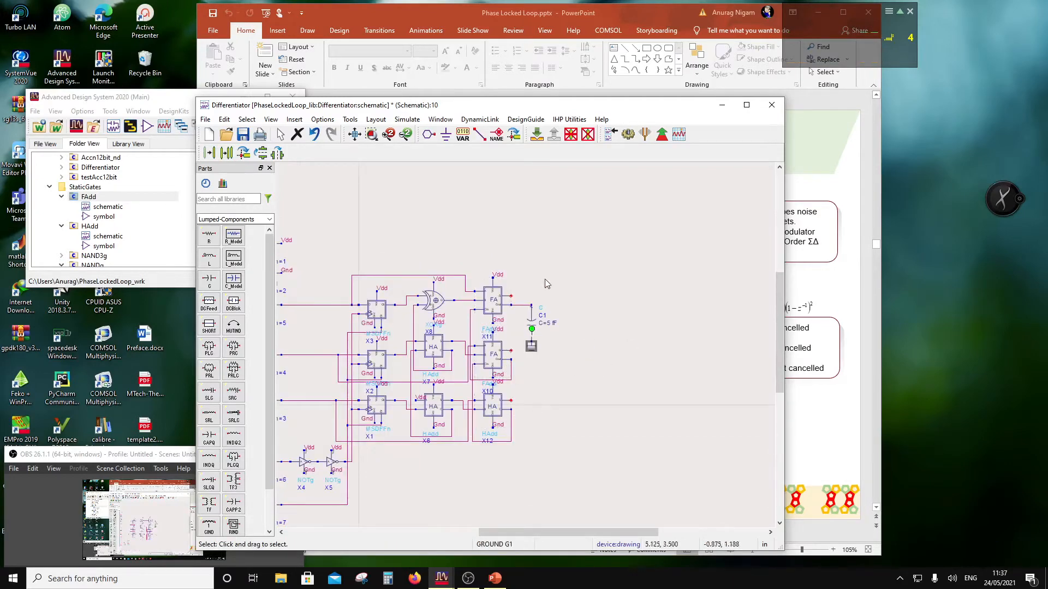
left_click(428, 133)
type("D0")
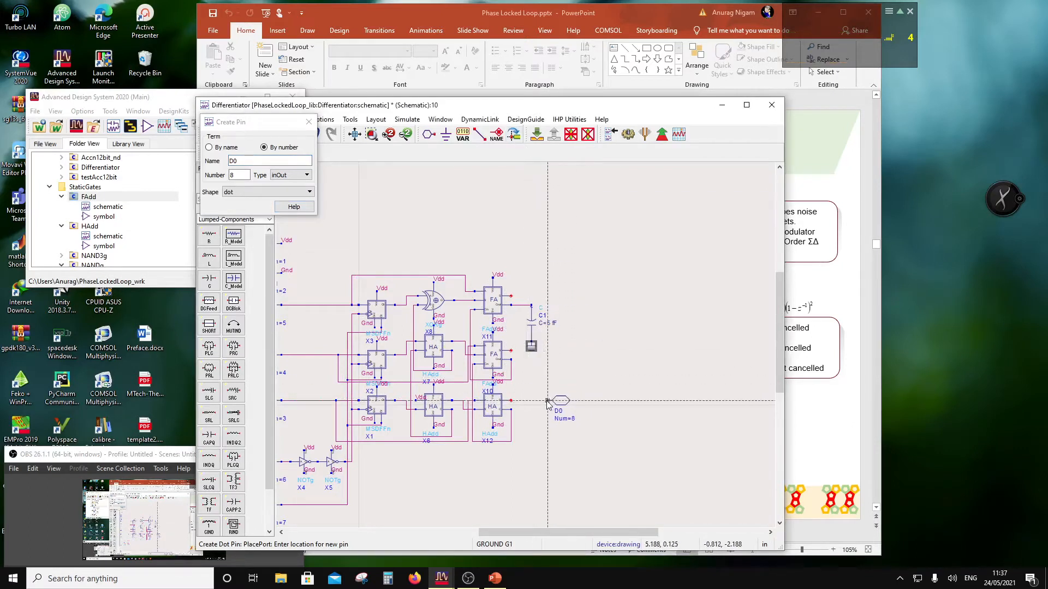
left_click(548, 402)
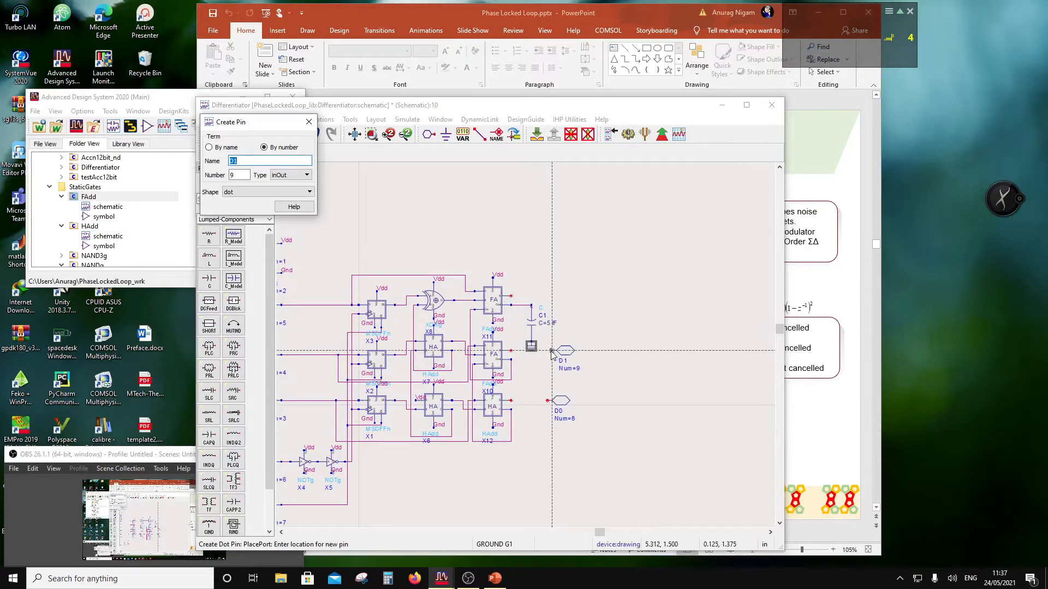
left_click(548, 351)
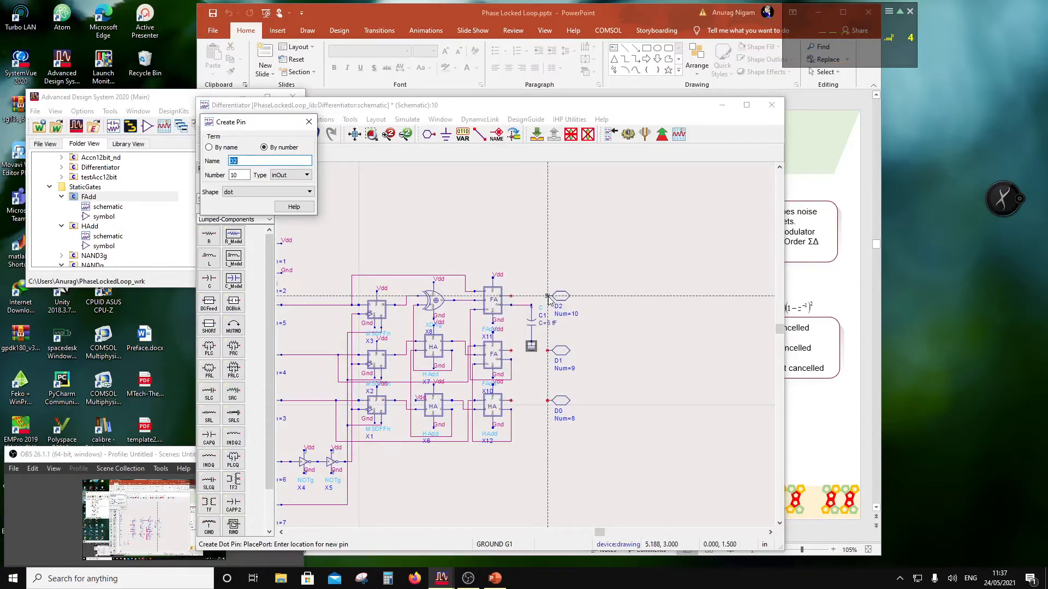
left_click(548, 296)
Step: Wire the S outputs of X11, X10 and X12 to pins D2, D1 and D0 respectively
key("ctrl+w")
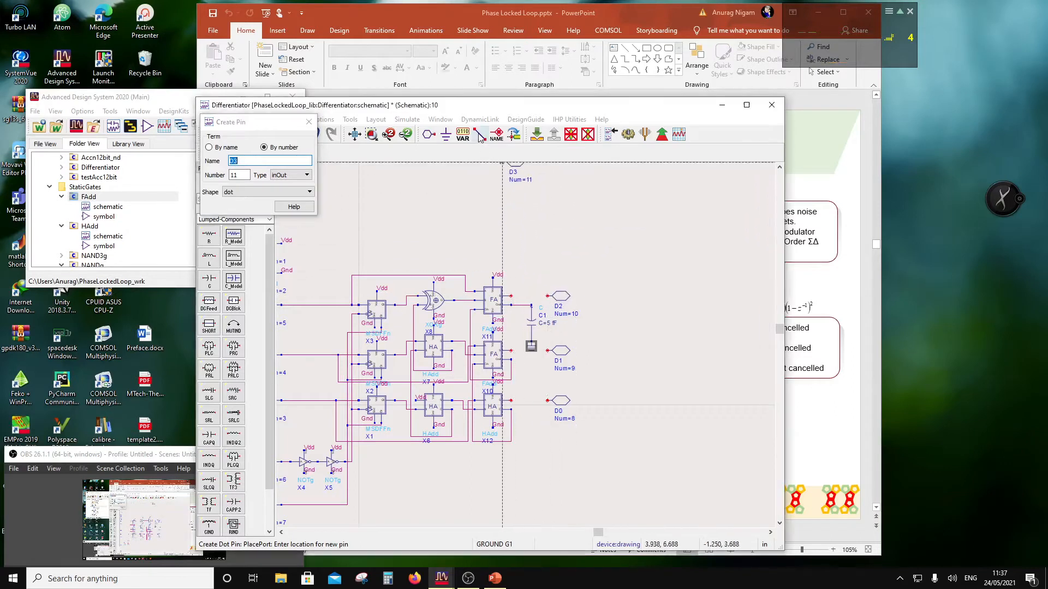
left_click(510, 297)
left_click(547, 297)
left_click(548, 351)
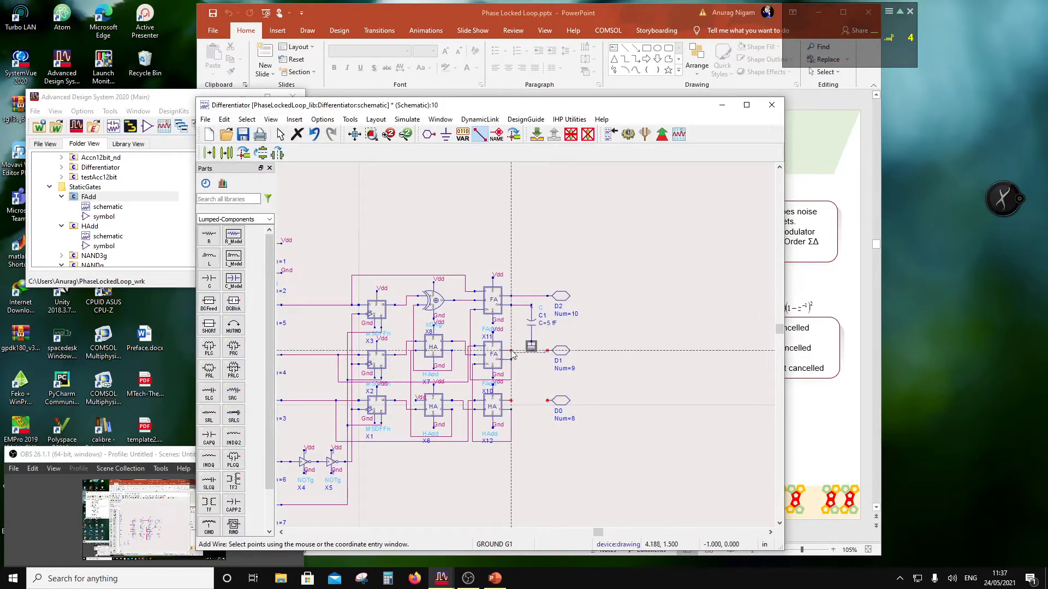
left_click(511, 351)
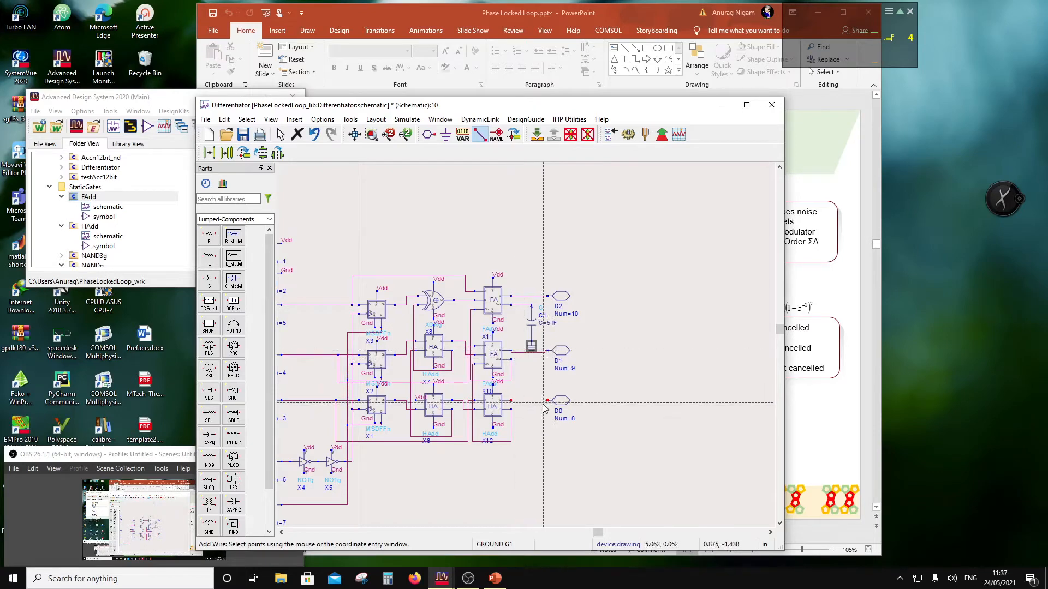
left_click(511, 401)
key("Escape")
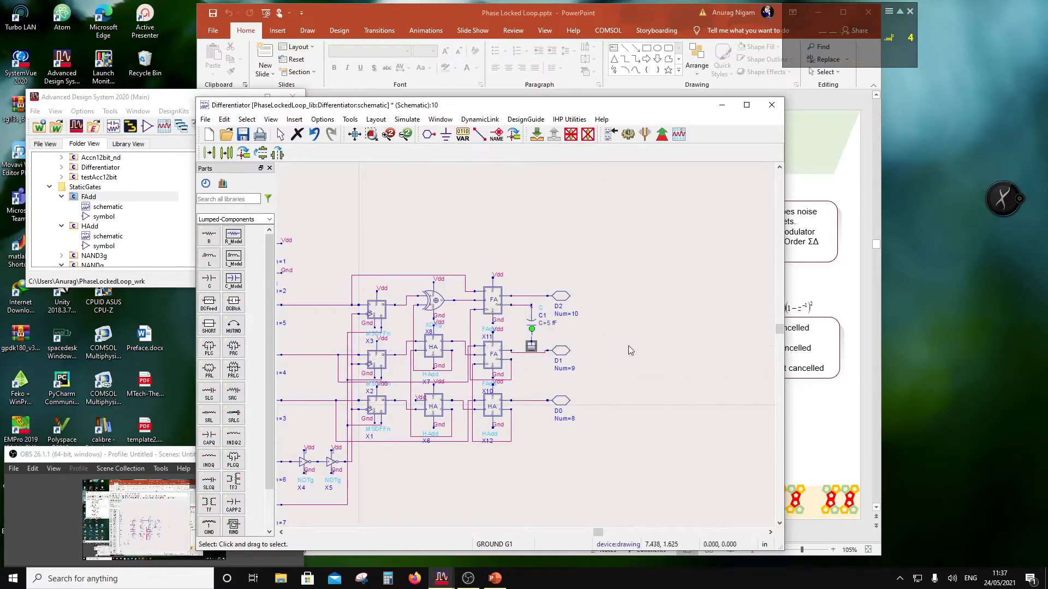
Step: Move the PowerPoint window aside and extend the Differentiator schematic window upward
scroll(482, 357, "down", 1)
scroll(459, 355, "up", 1)
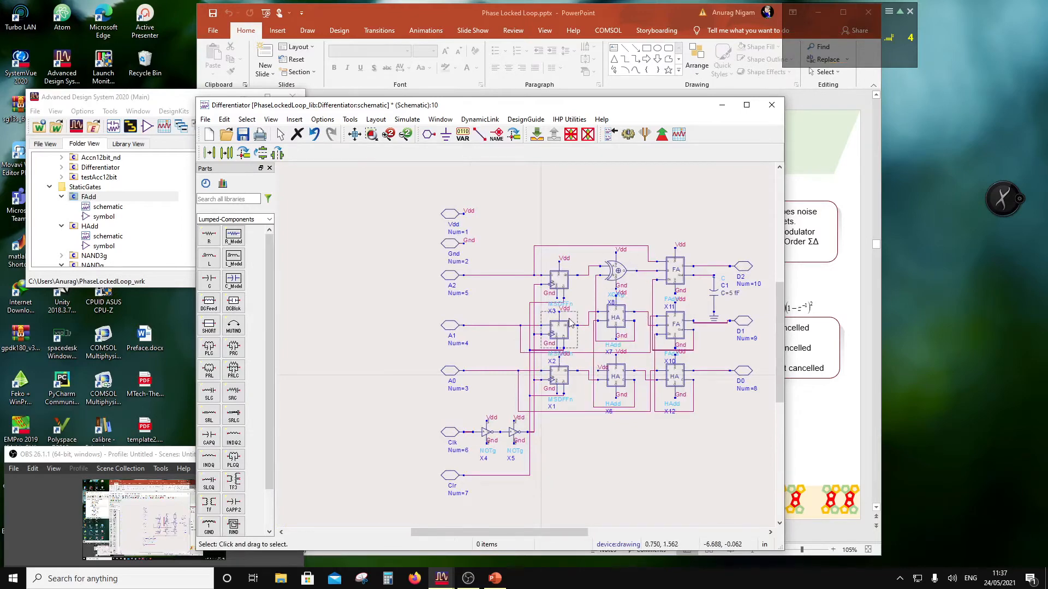
left_click(561, 24)
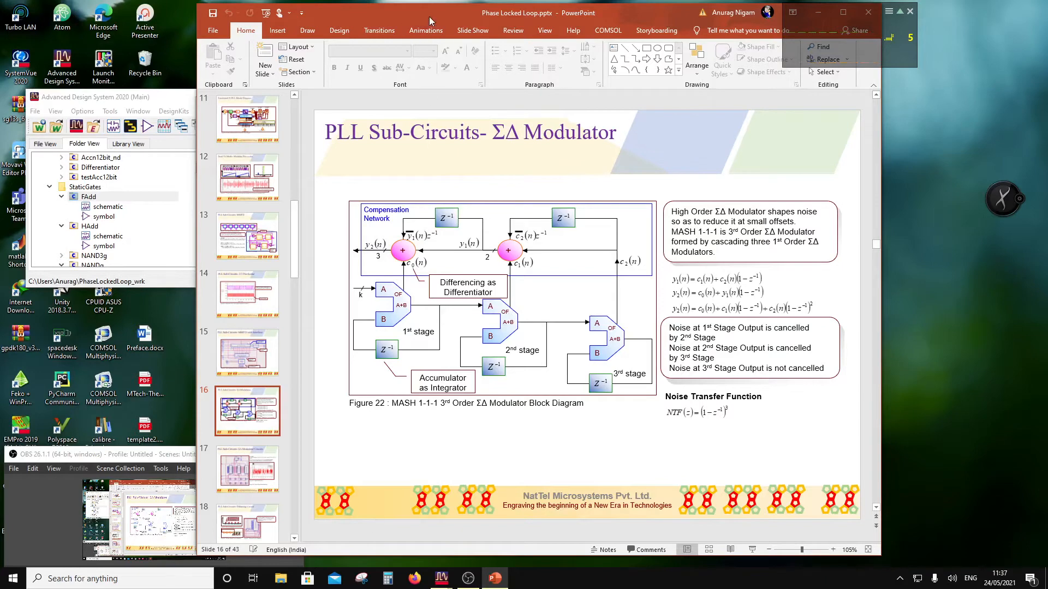
left_click_drag(428, 17, 792, 146)
left_click_drag(500, 99, 499, 64)
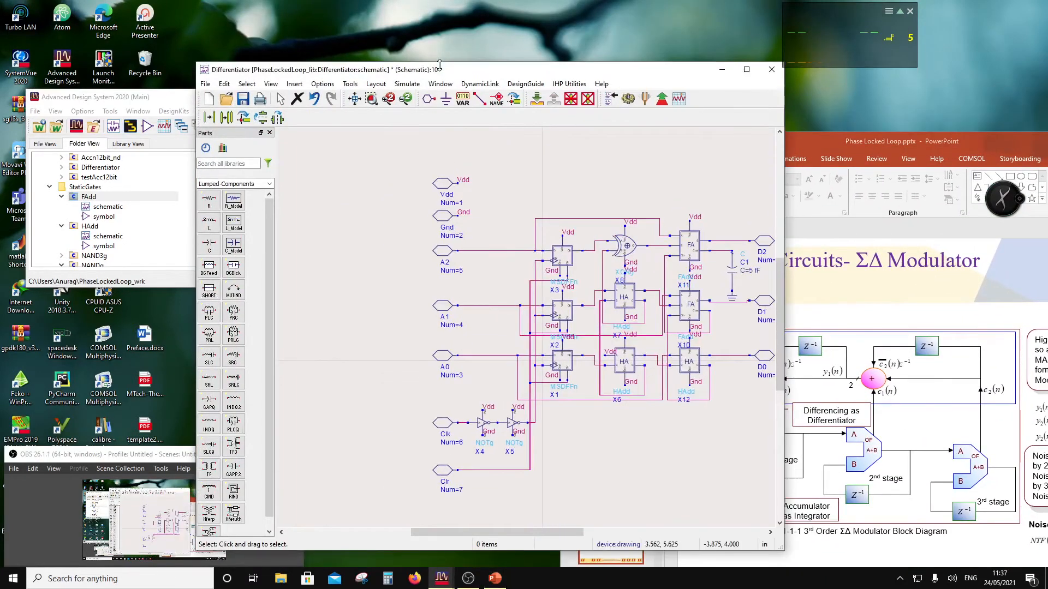
Step: Save the Differentiator schematic and close its window
left_click(246, 101)
scroll(640, 406, "down", 1)
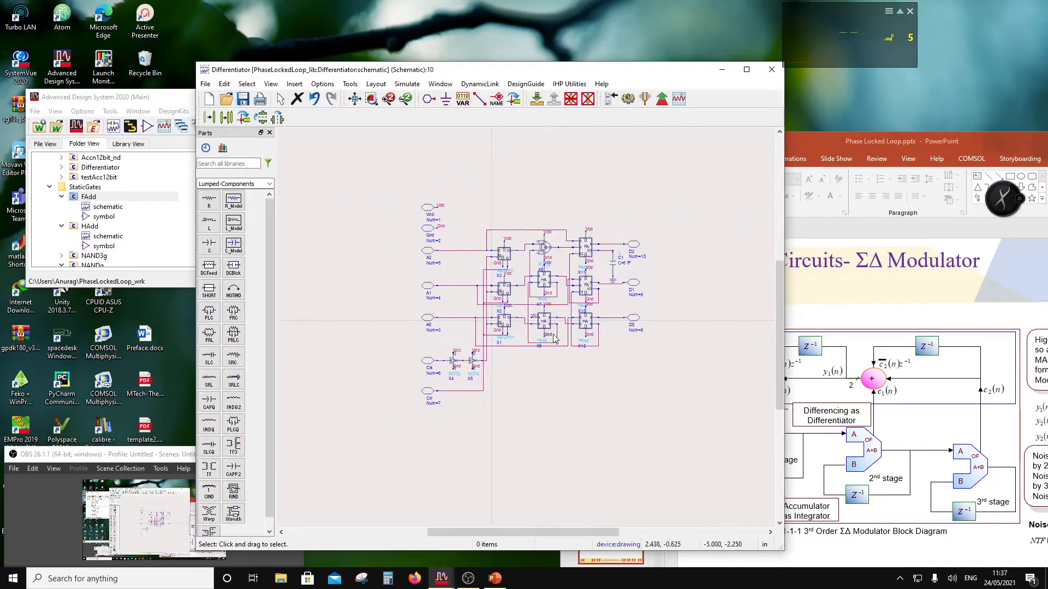
scroll(544, 323, "up", 1)
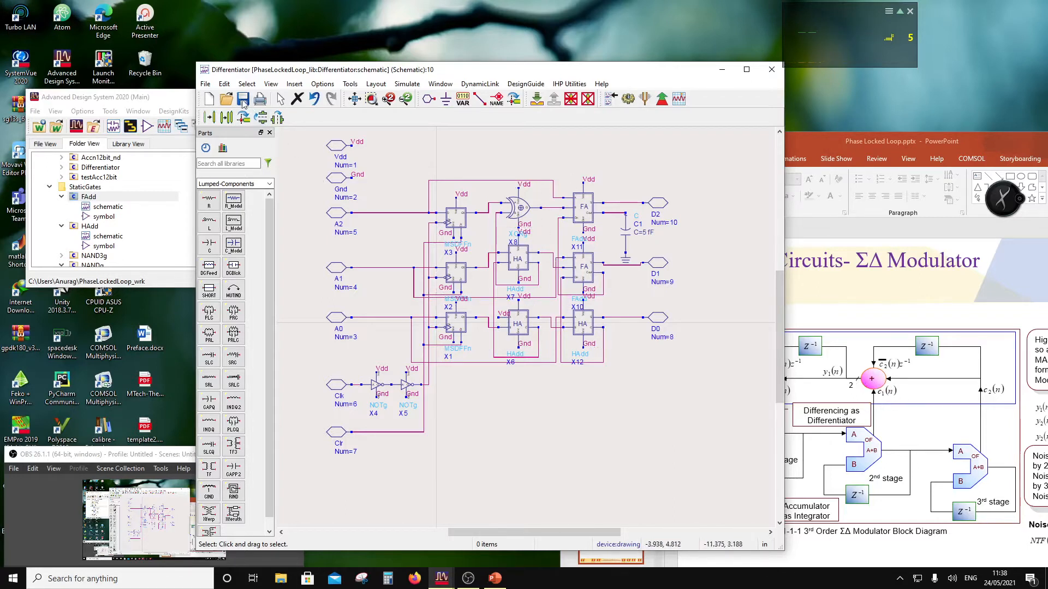
left_click(779, 75)
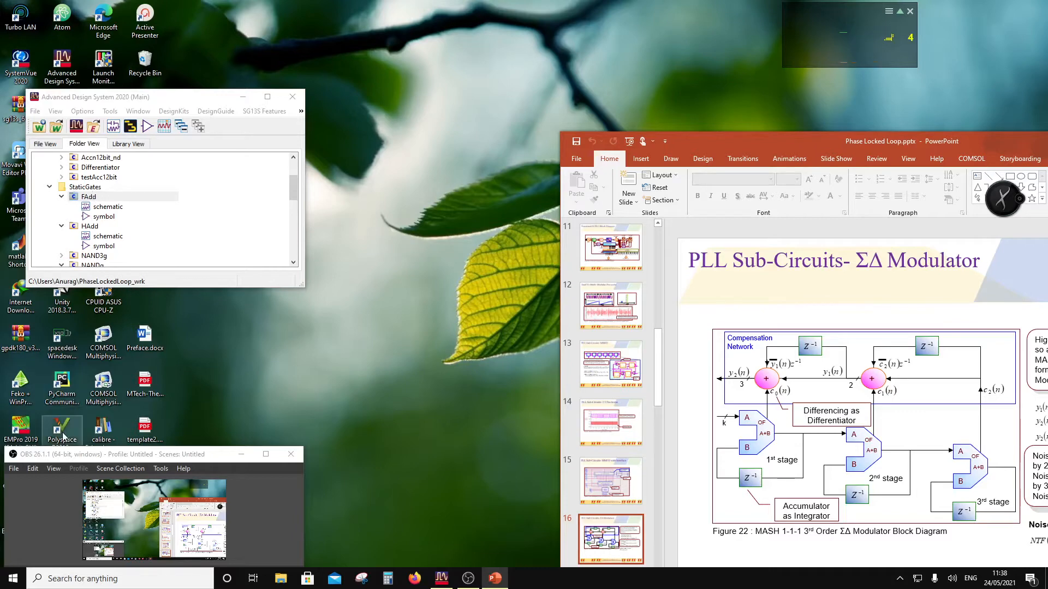
scroll(93, 205, "down", 2)
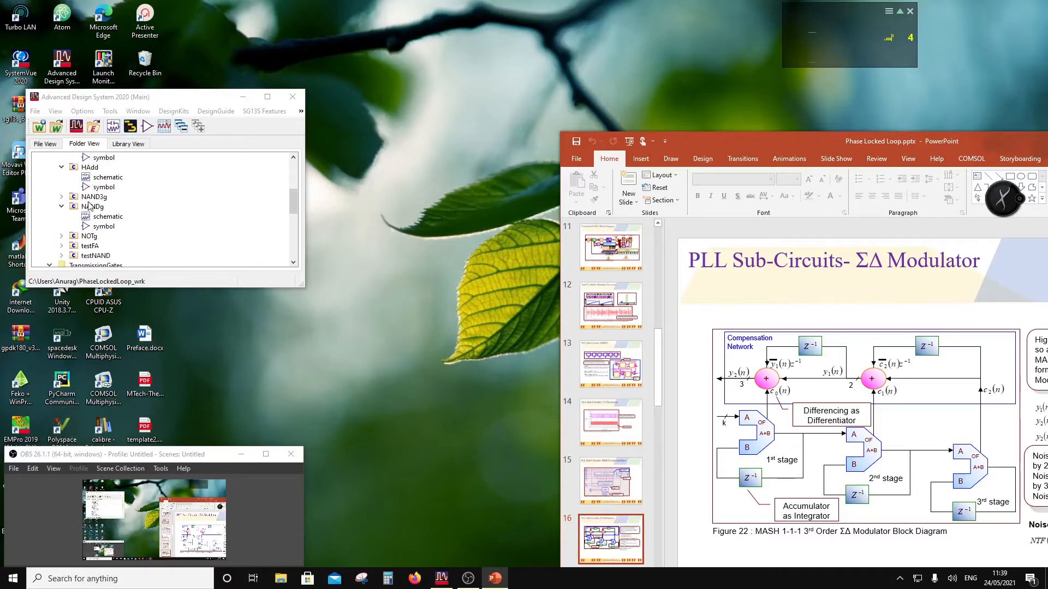
scroll(93, 203, "up", 1)
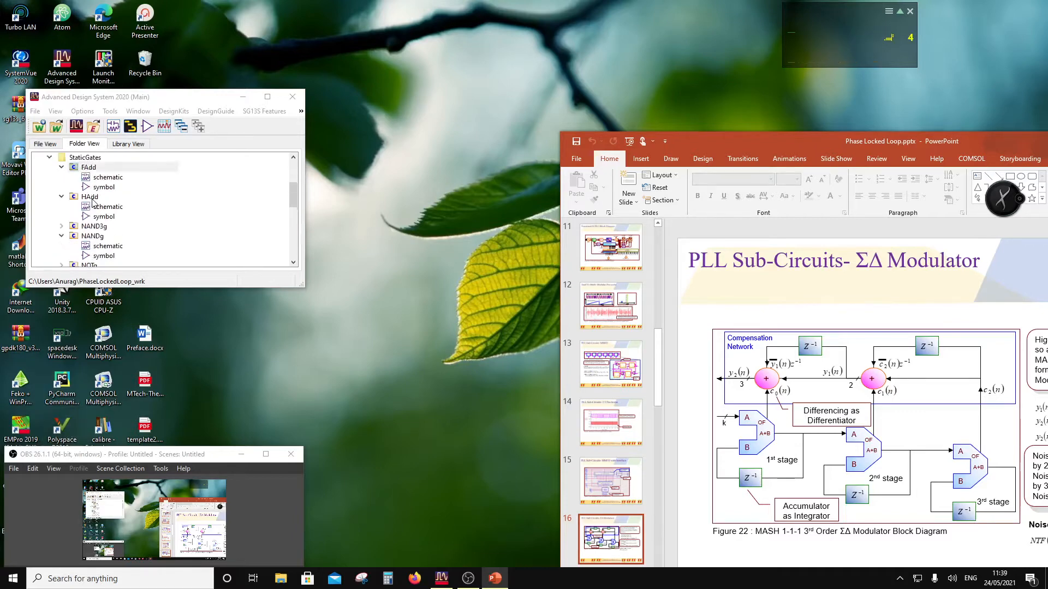
scroll(113, 232, "up", 1)
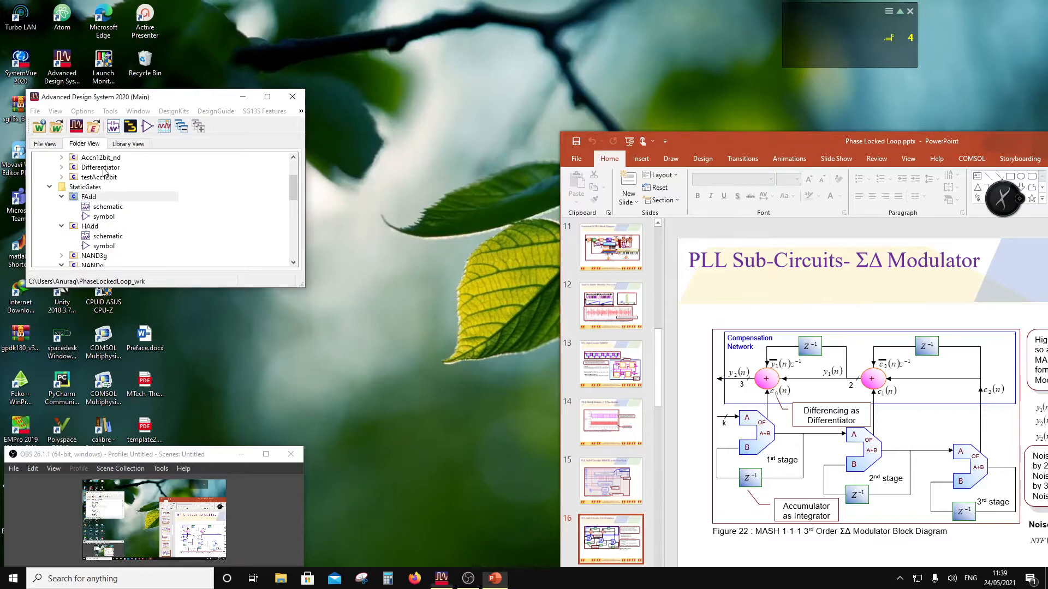
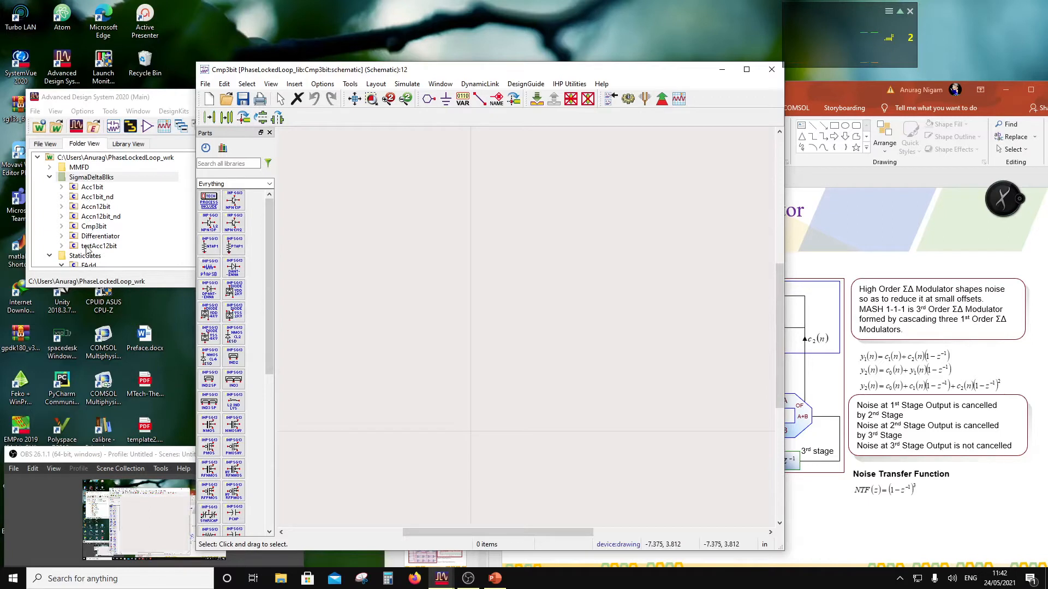
Step: Place a Differentiator instance in the Cmp3bit schematic and move its name text beside the top of the symbol
left_click(446, 350)
key("F5")
left_click(456, 323)
key("Escape")
left_click(541, 312)
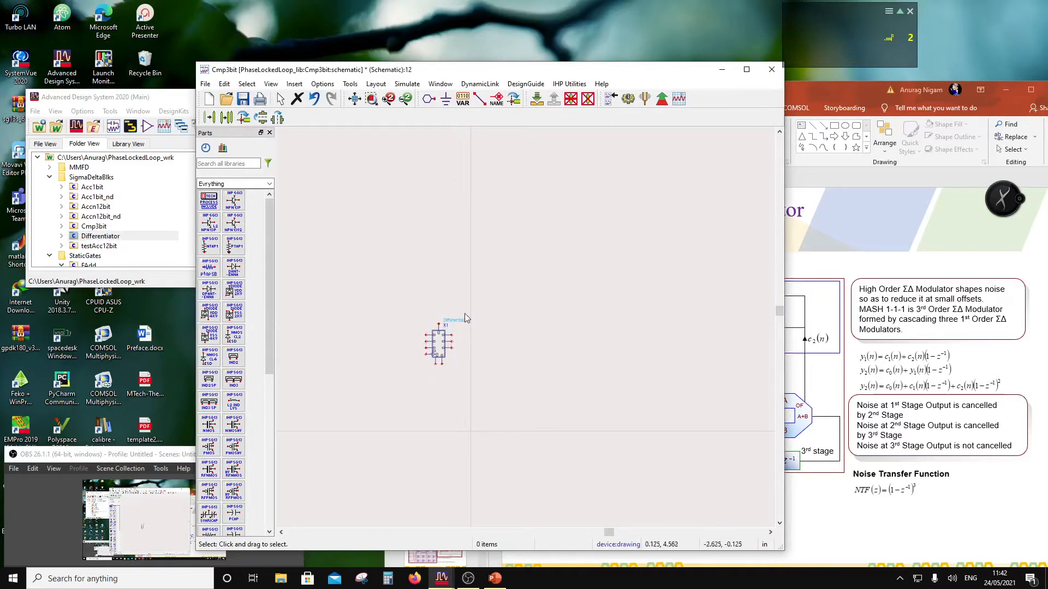
Step: Place two pins, one below the other, in the empty area above the Differentiator symbol
left_click(429, 98)
left_click(395, 172)
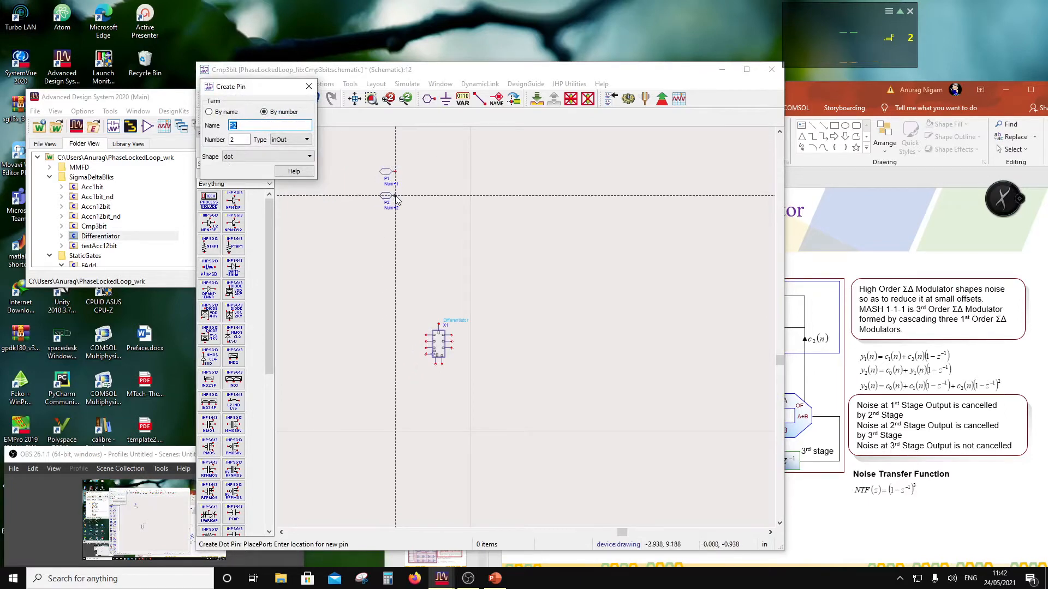
left_click(395, 196)
key("Escape")
Step: Rename the upper pin (number 1) Vdd and the lower pin (number 2) Gnd
double_click(384, 173)
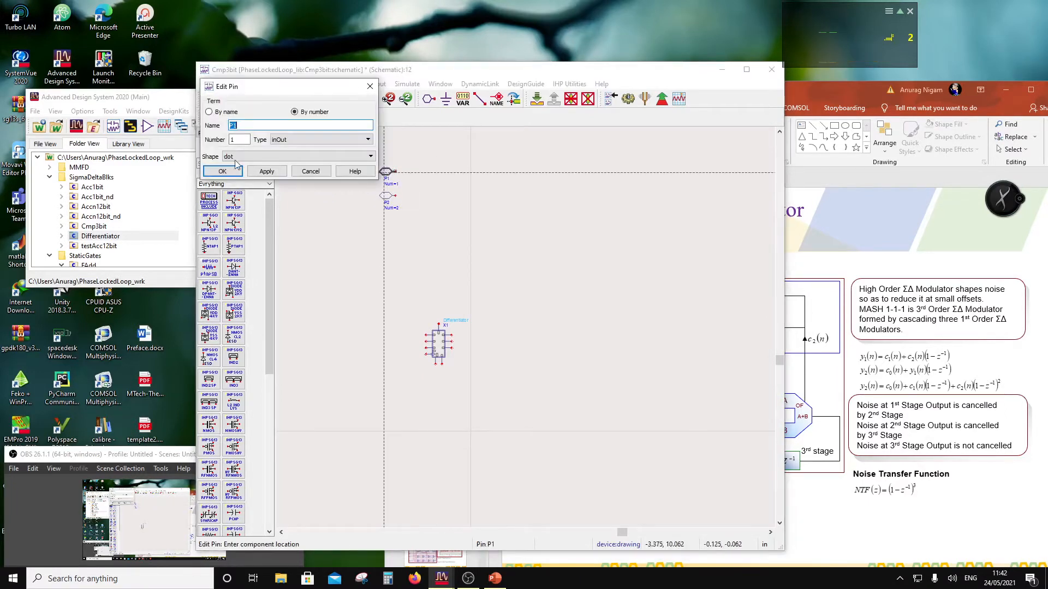
type("Vdd")
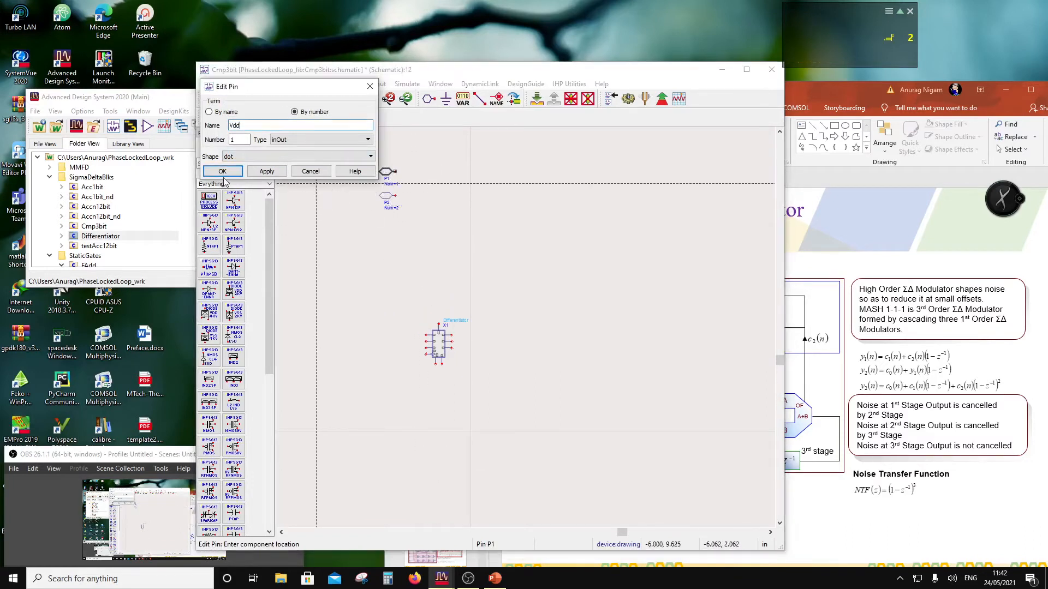
left_click(222, 171)
double_click(386, 195)
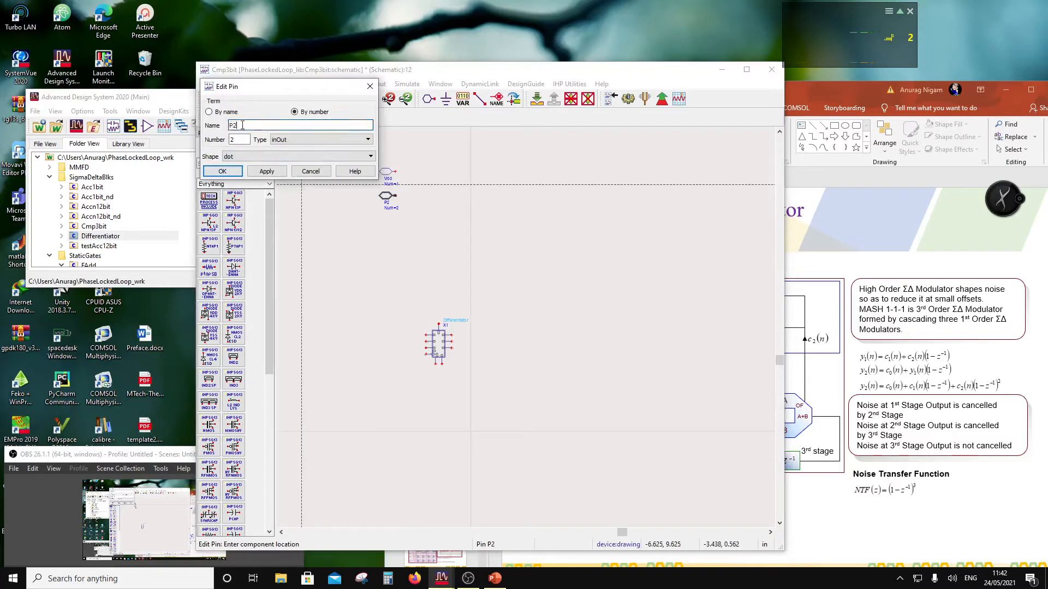
type("Gnd")
left_click(222, 171)
left_click(473, 266)
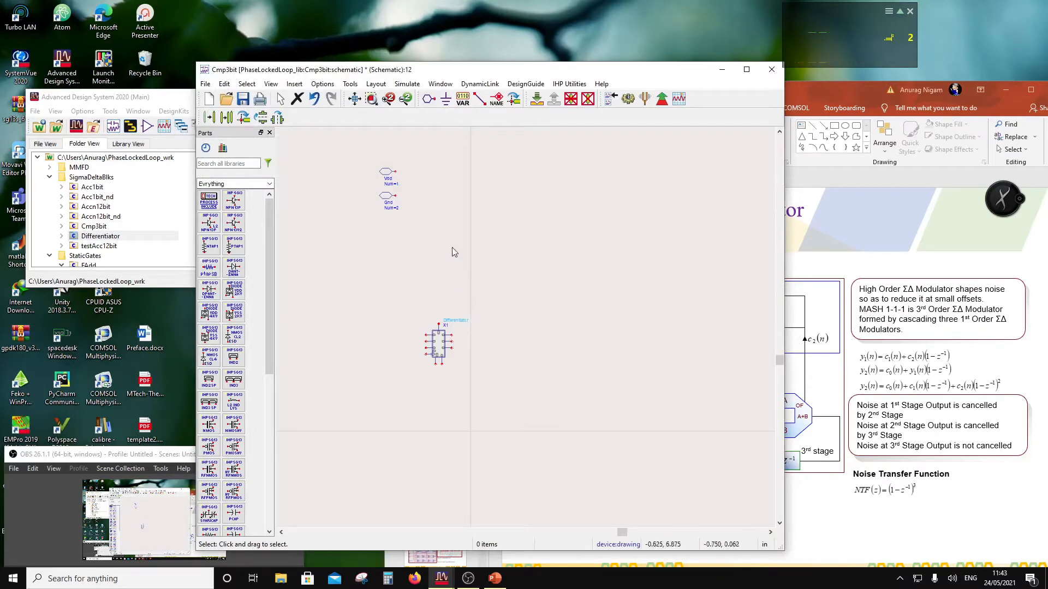
Step: Add the wire labels Vdd and Gnd to the connection points of the matching pins
left_click(496, 104)
left_click(395, 173)
type("Vdd")
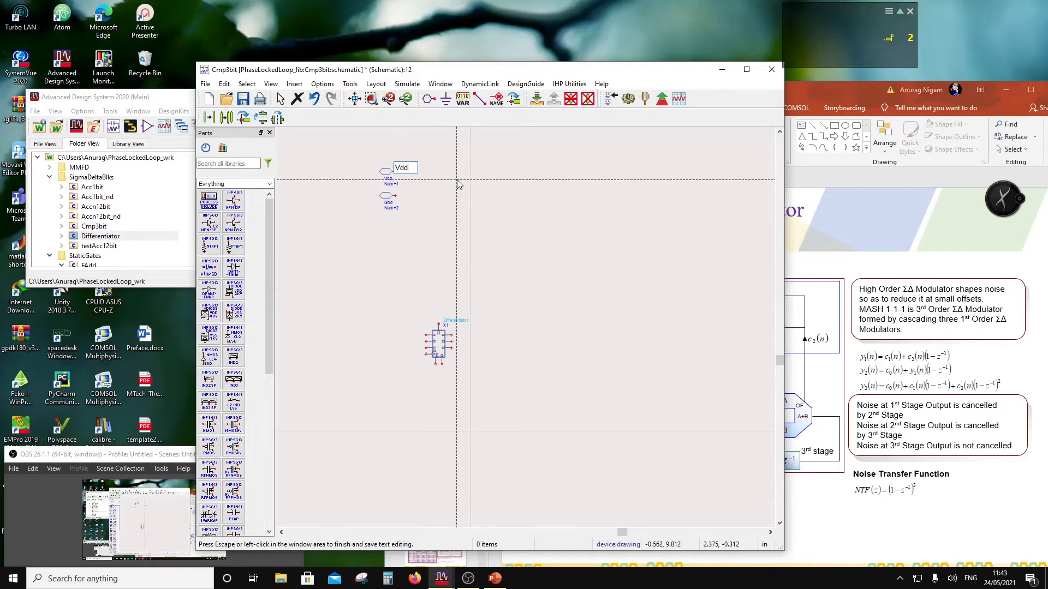
left_click(456, 180)
left_click(395, 195)
type("Gnd")
left_click(480, 257)
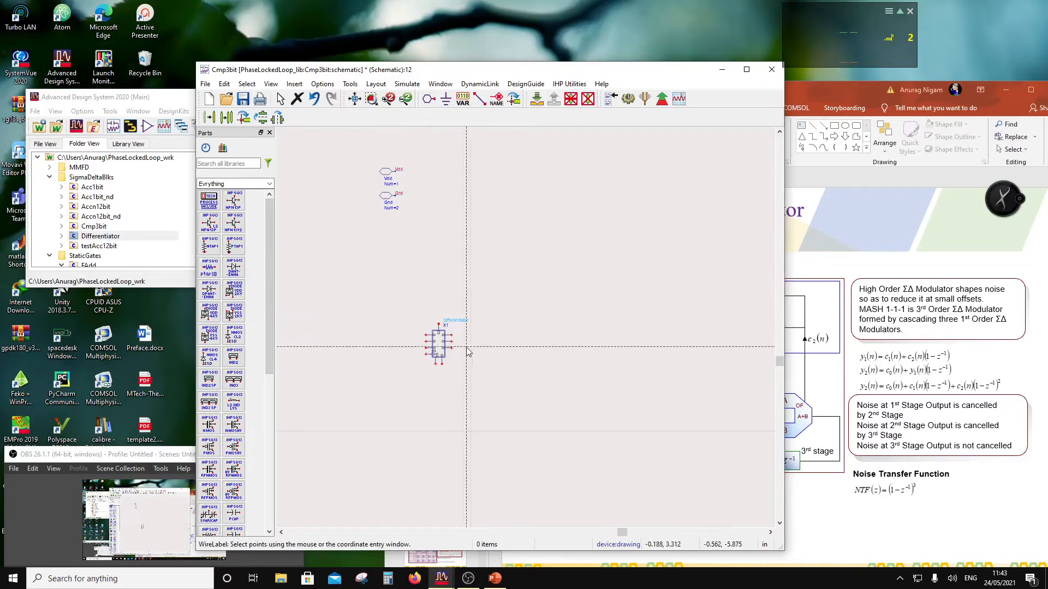
Step: Label the Differentiator symbol's ground terminal Gnd and its supply terminal Vdd
scroll(467, 352, "up", 3)
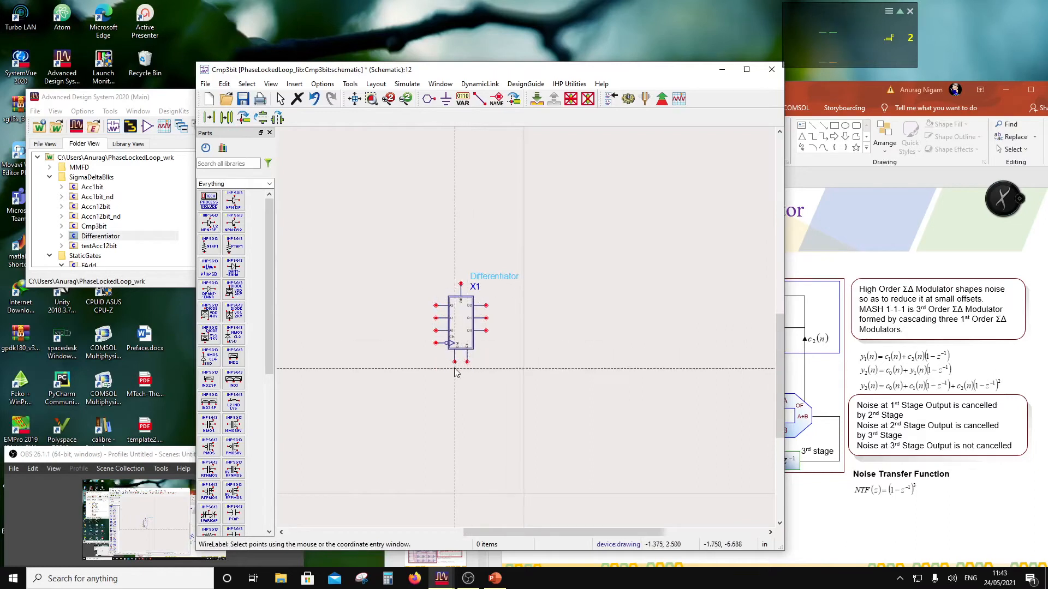
scroll(457, 373, "up", 2)
left_click(516, 326)
key("Return")
scroll(515, 306, "down", 2)
left_click(517, 255)
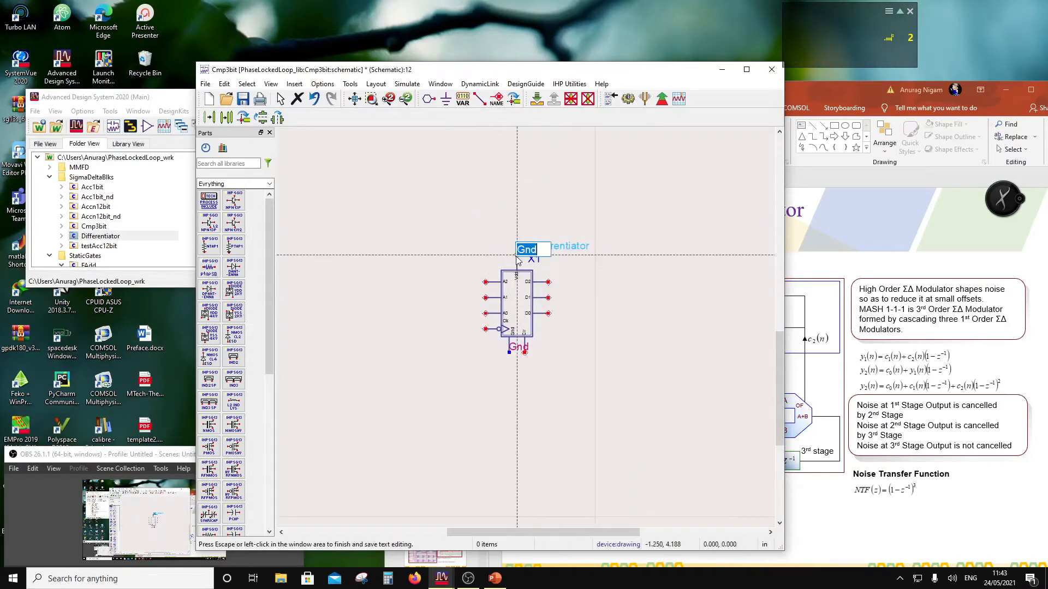
type("Vdd")
key("Return")
key("Escape")
Step: Move the Gnd and Vdd labels to the left of their terminals on the Differentiator symbol
left_click_drag(520, 348, 498, 346)
left_click_drag(523, 252, 501, 250)
left_click(564, 373)
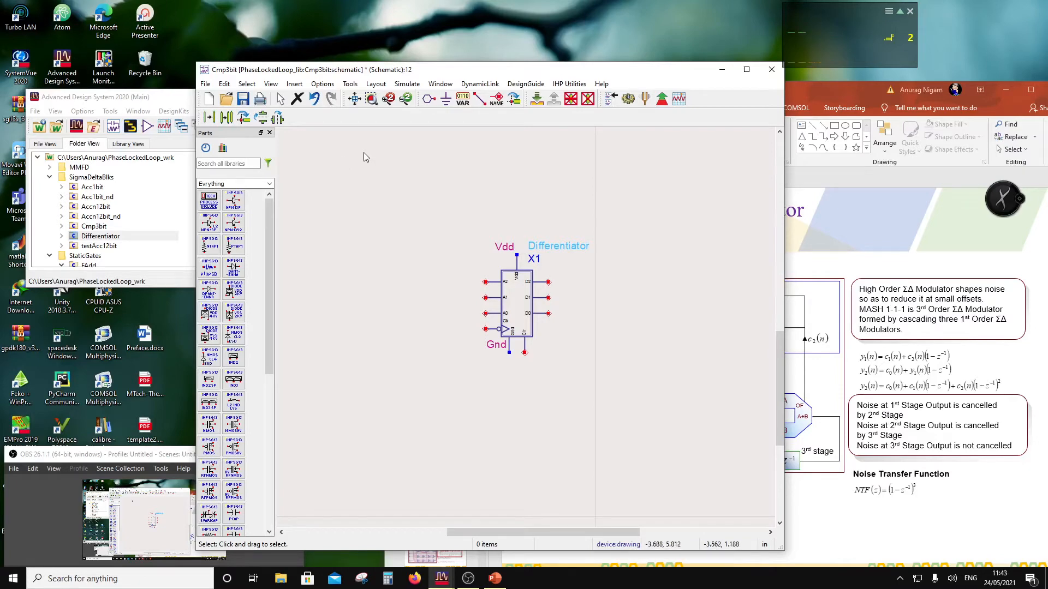
Step: Switch to PowerPoint to view the MASH 1-1-1 ΣΔ modulator block diagram
left_click(827, 234)
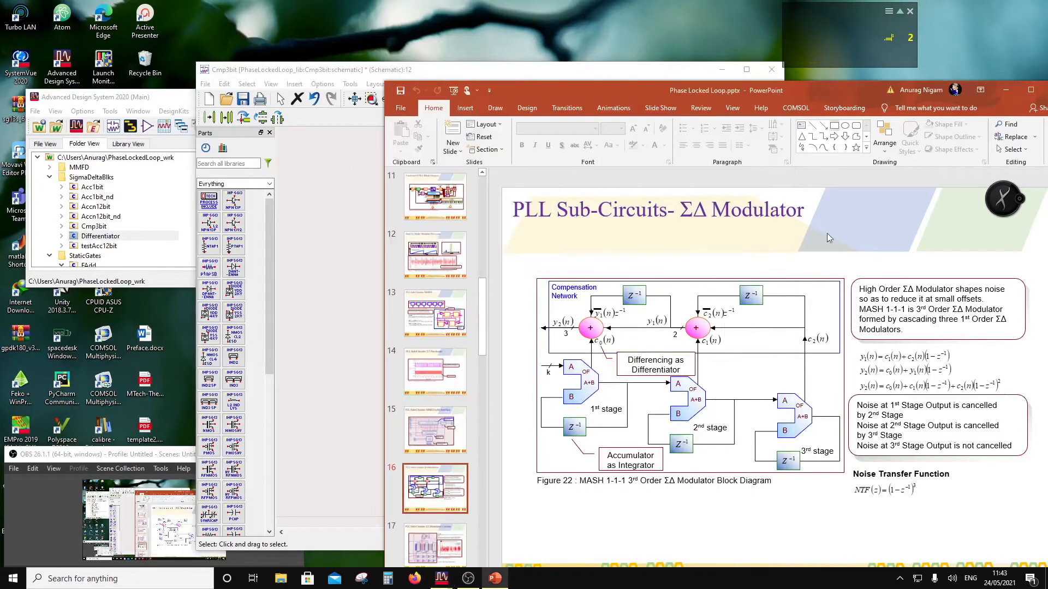
Step: In the Cmp3bit schematic, add a pin named A2 with number 3 and wire it to the Differentiator's A0 input
left_click(341, 74)
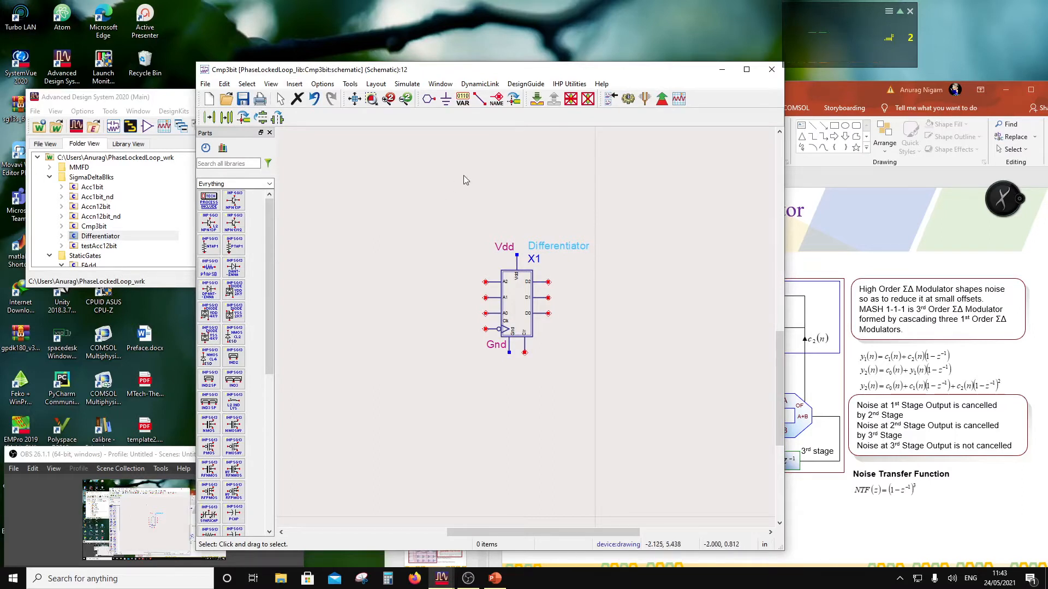
left_click(428, 100)
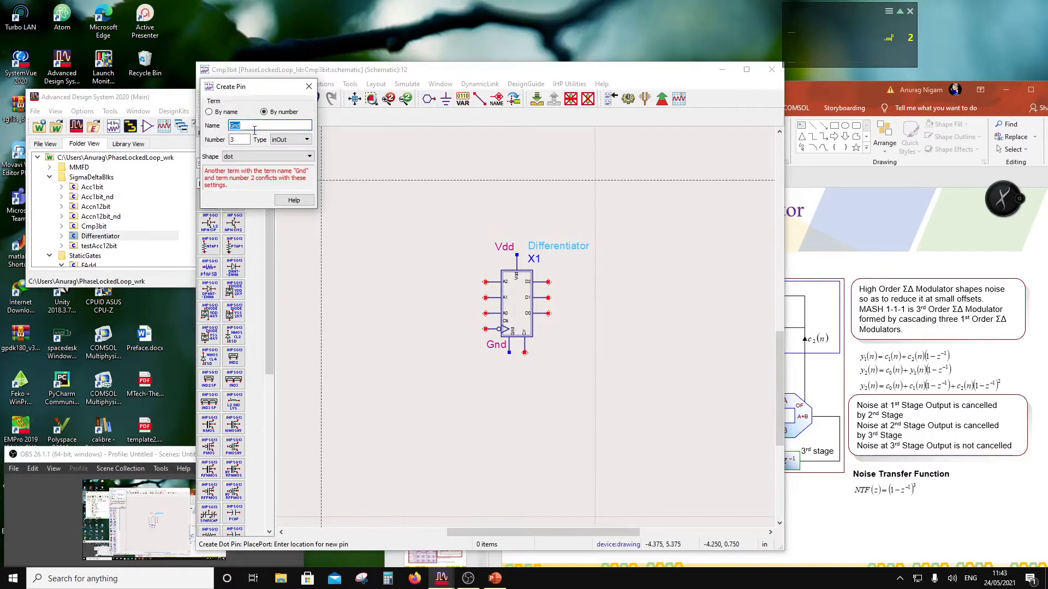
type("A2")
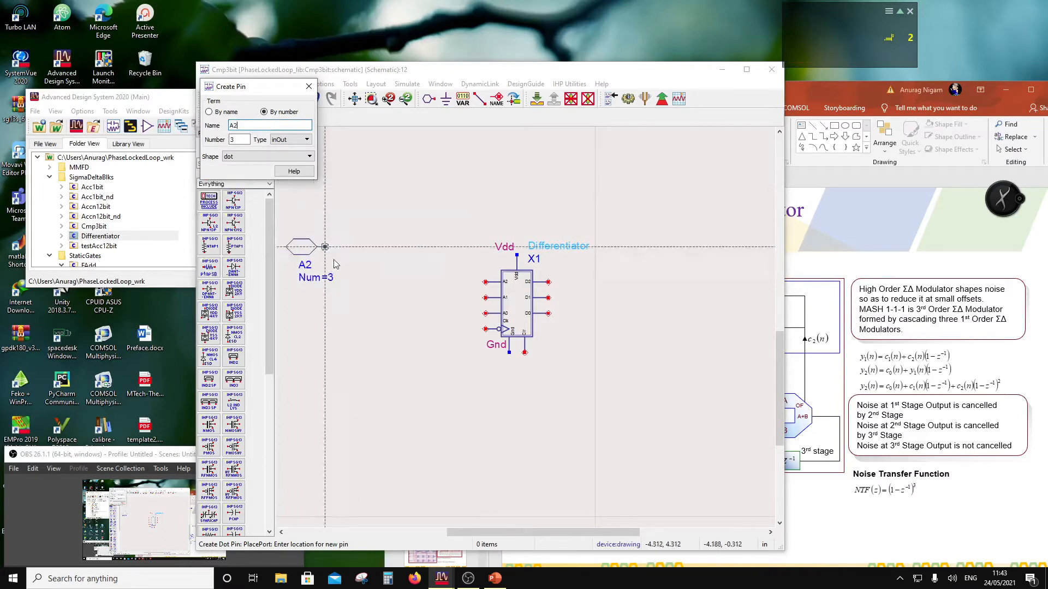
left_click(384, 314)
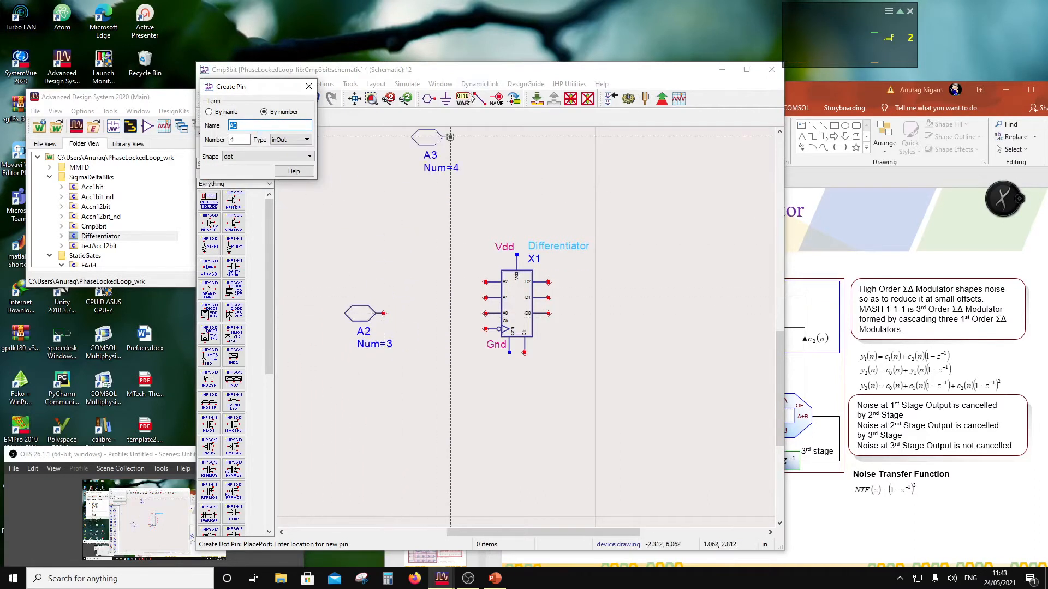
left_click(480, 99)
left_click(384, 313)
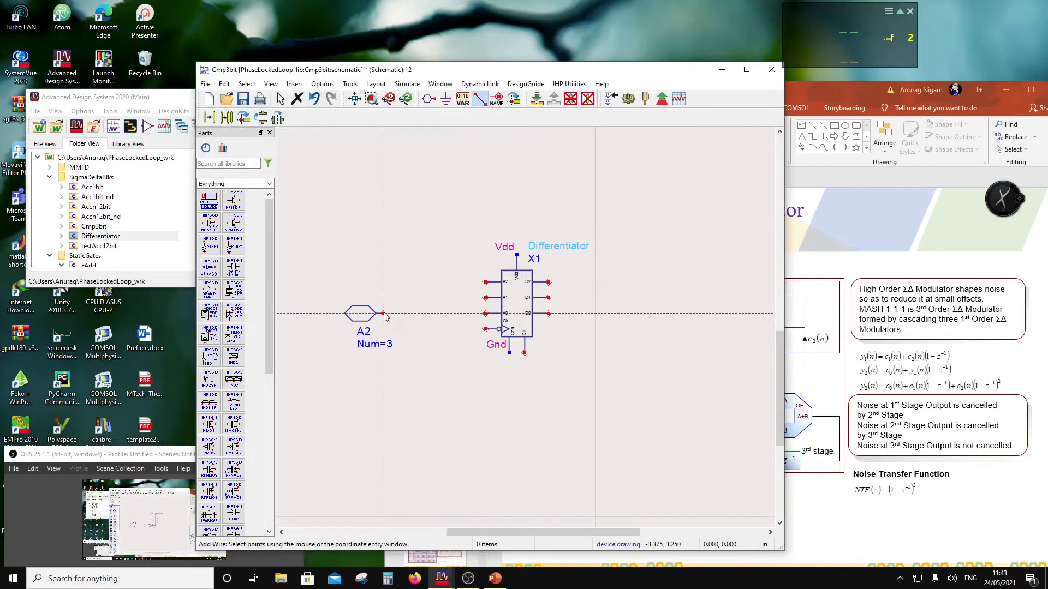
left_click(485, 313)
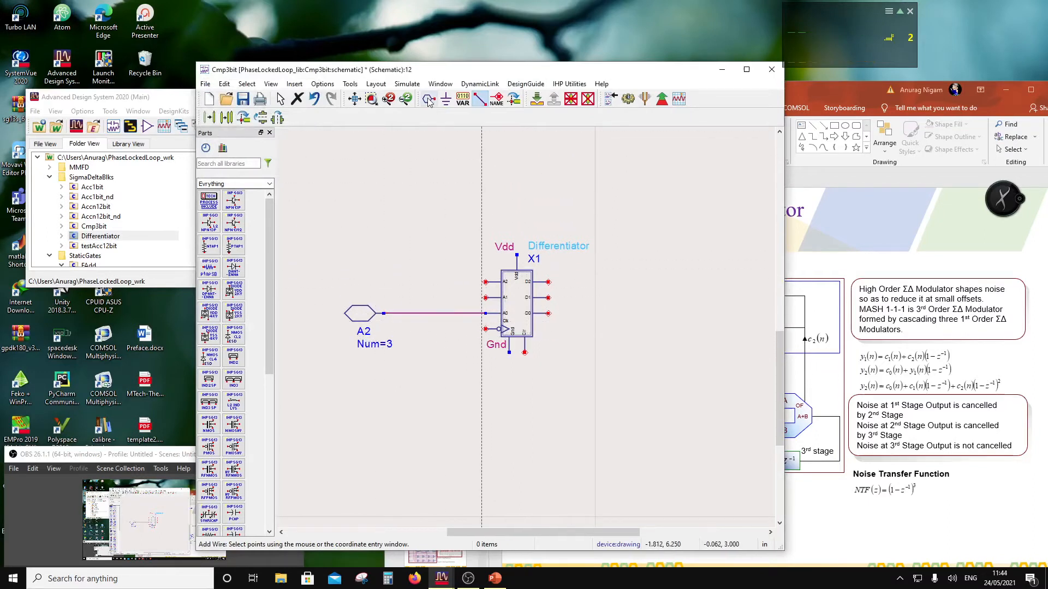
Step: Label the Differentiator's A2 and A1 inputs Gnd and move the labels clear of the symbol
left_click(496, 100)
left_click(486, 282)
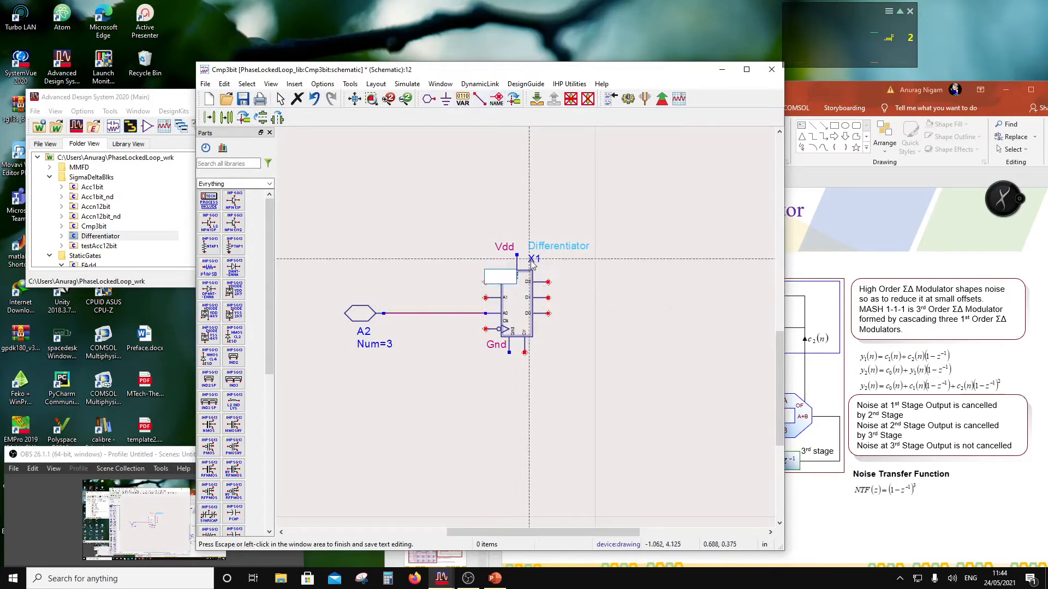
type("Gnd")
key("Return")
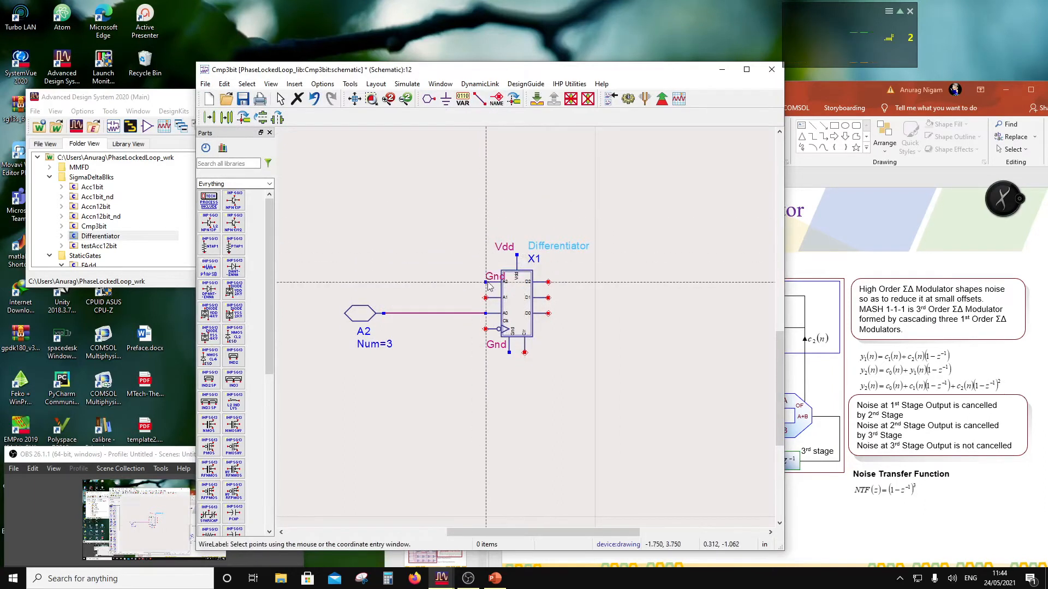
left_click(485, 297)
left_click(441, 236)
key("Escape")
left_click_drag(495, 276, 473, 289)
left_click(552, 359)
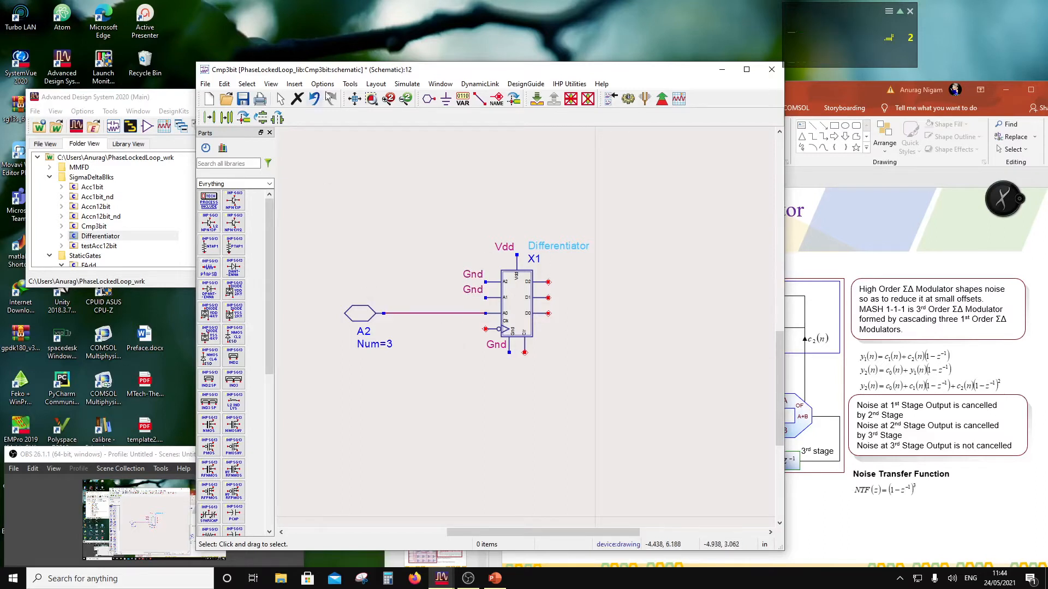
Step: Add a pin named Clk with number 4 below A2 and wire it to the Differentiator's clock input
left_click(429, 98)
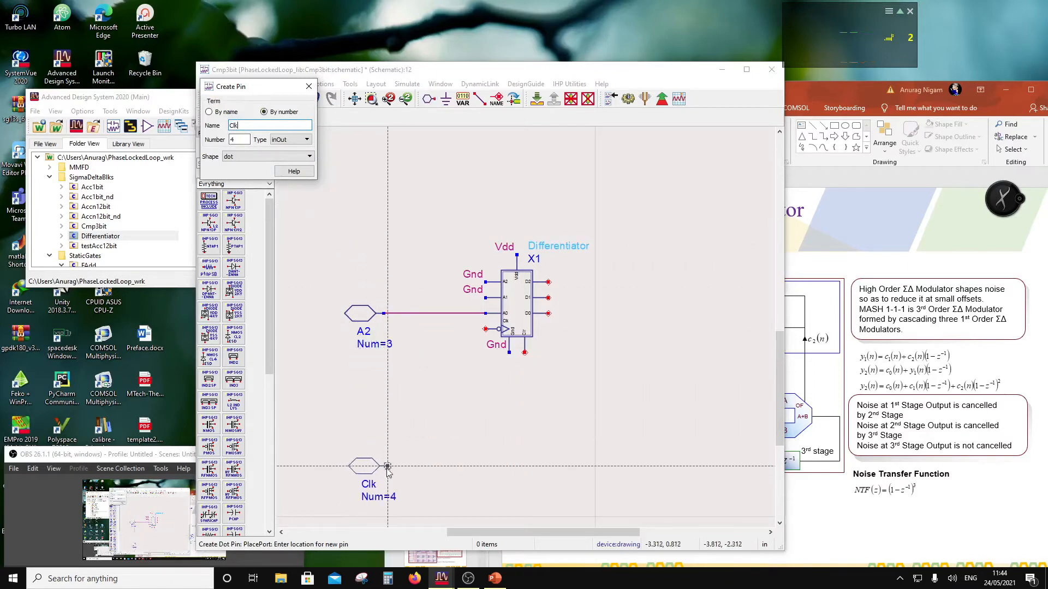
left_click(385, 490)
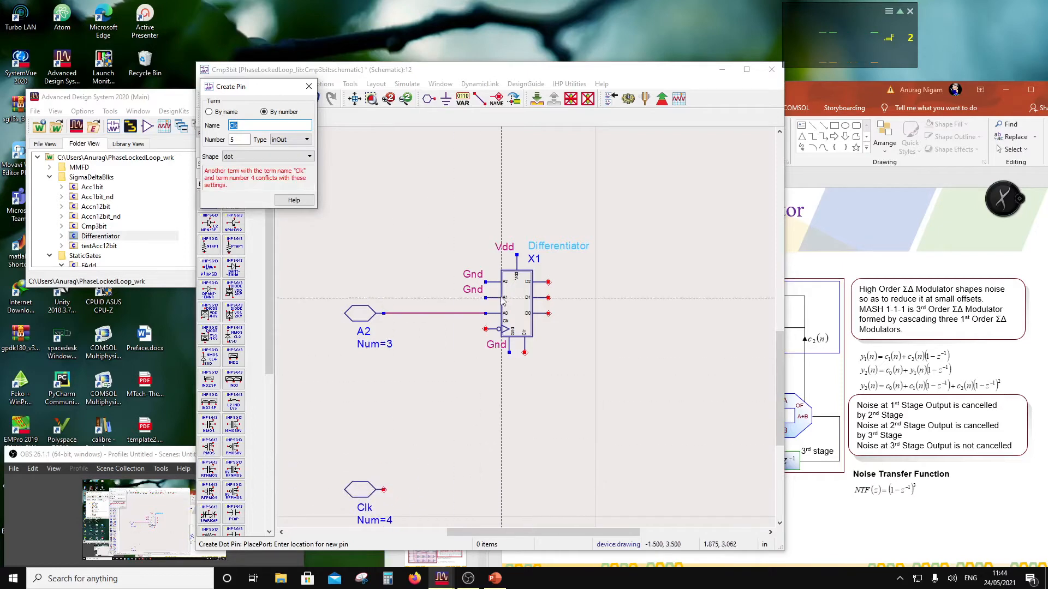
key("Escape")
left_click(479, 99)
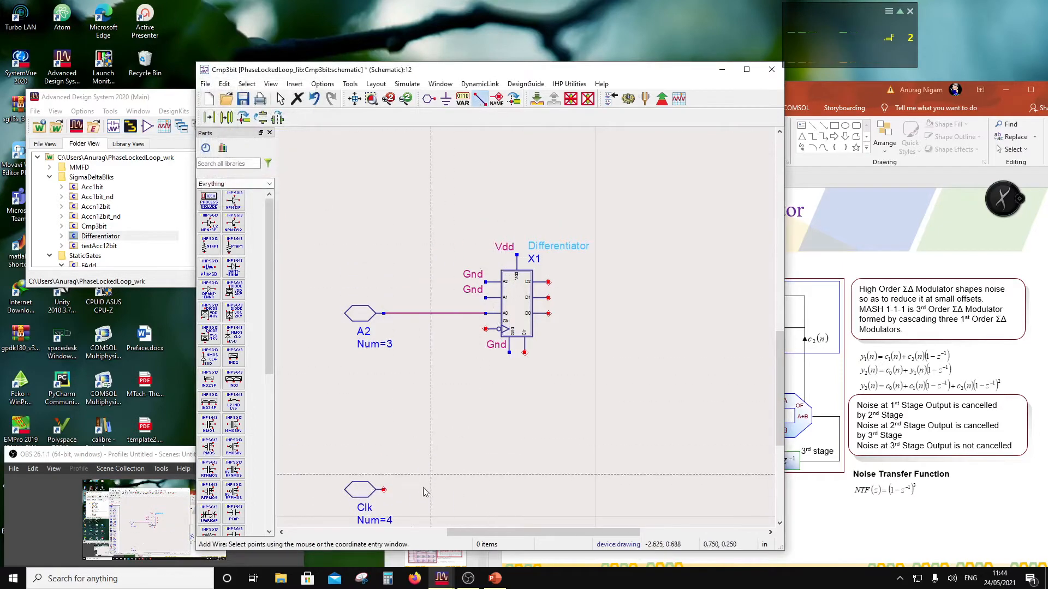
left_click(385, 490)
left_click(485, 329)
key("Escape")
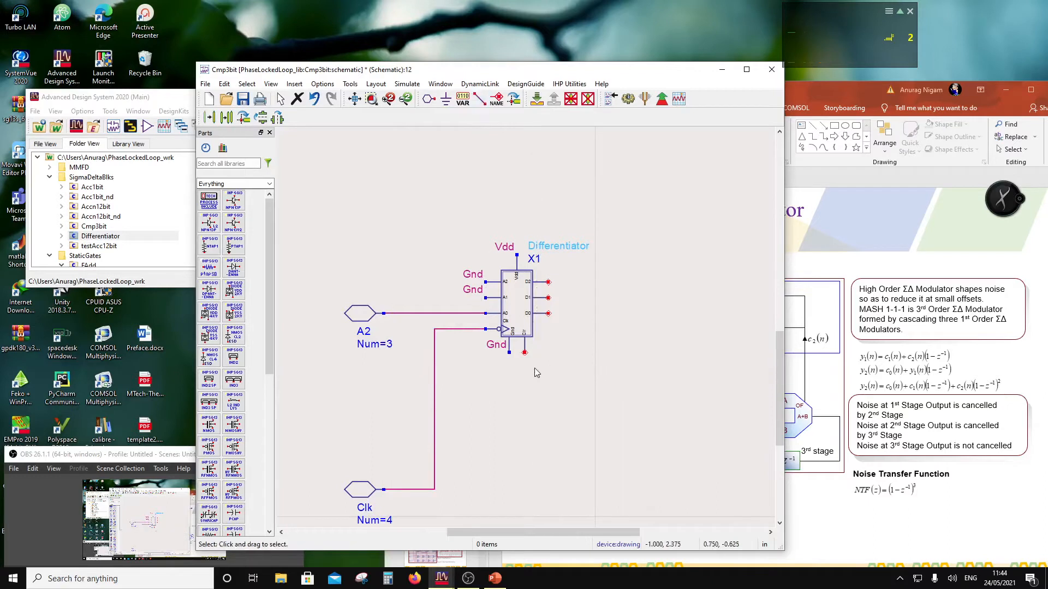
Step: Add a pin named Clr with number 5 below Clk and wire it to the Differentiator's clear input
scroll(484, 377, "down", 2)
scroll(528, 366, "up", 1)
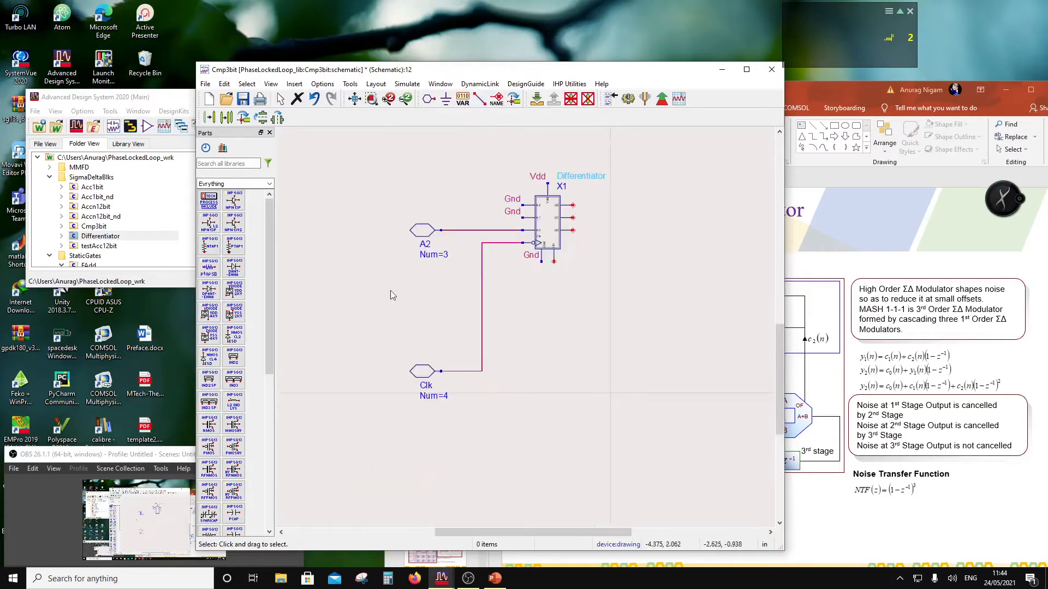
left_click(432, 102)
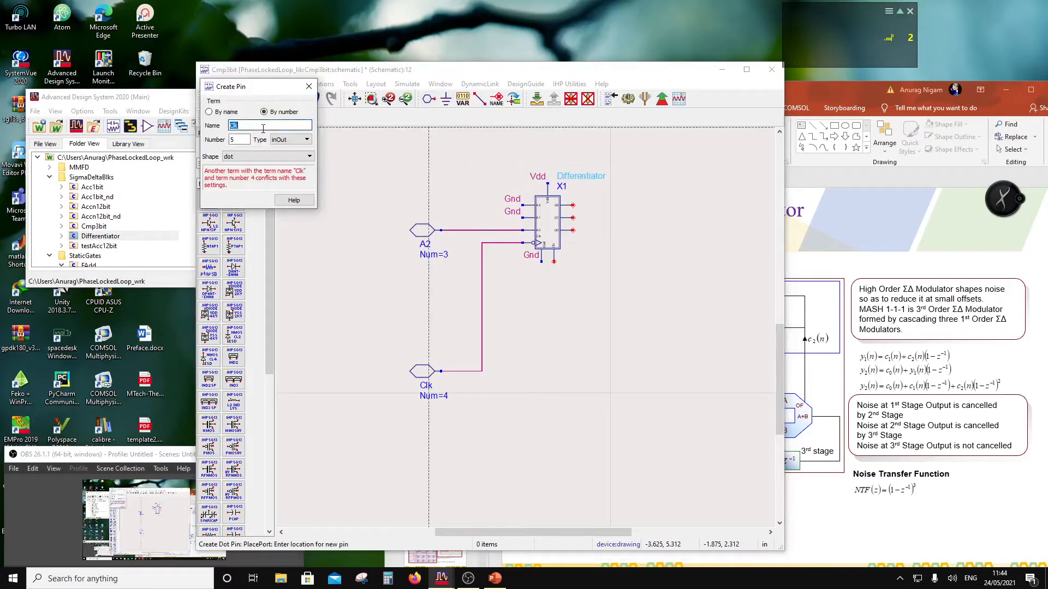
type("Clr")
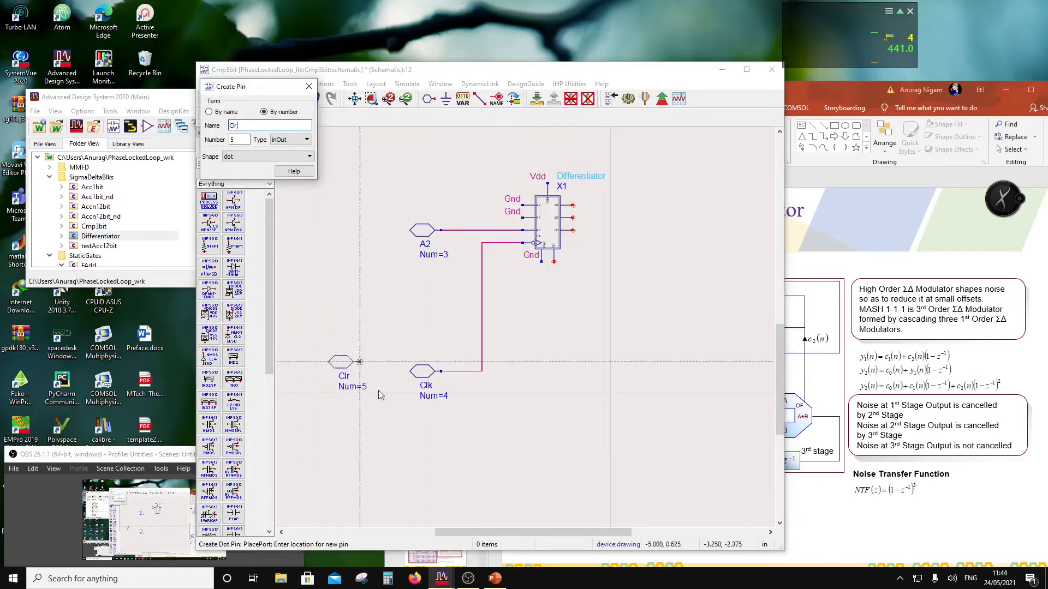
left_click(441, 441)
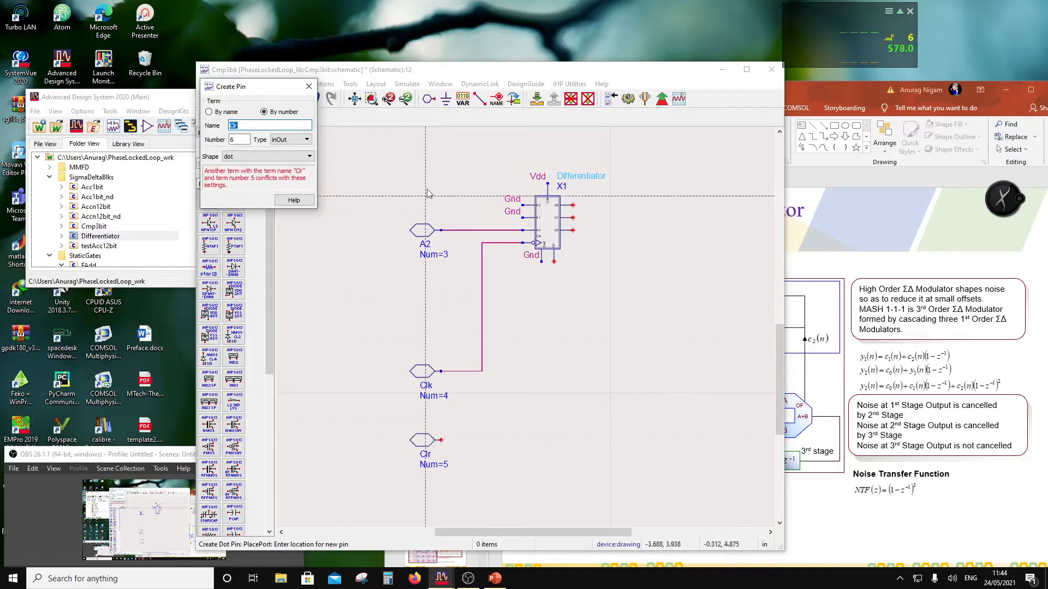
left_click(479, 98)
left_click(441, 440)
left_click(554, 263)
key("Escape")
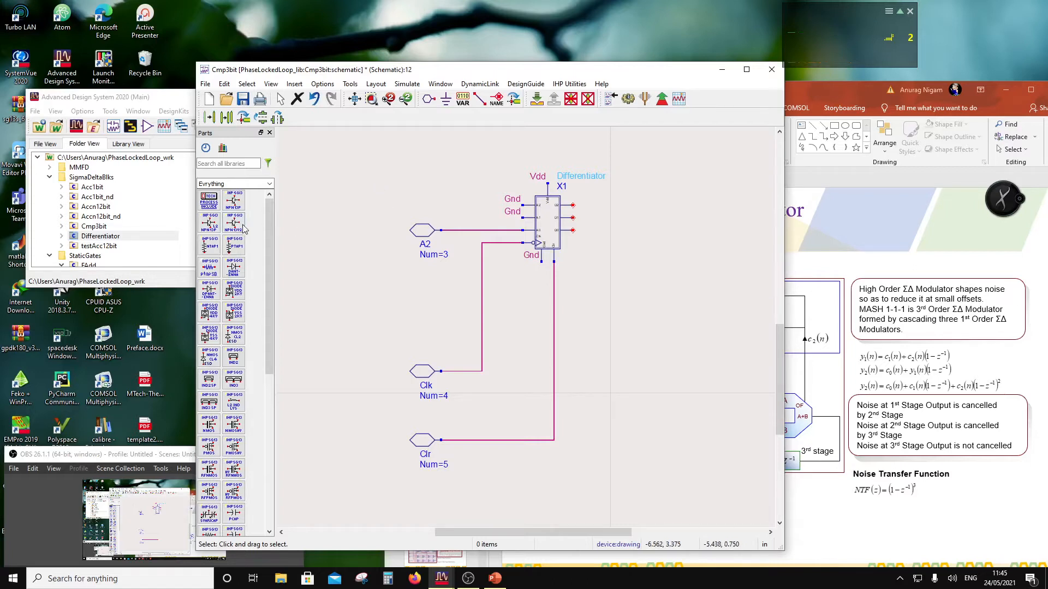
left_click(66, 250)
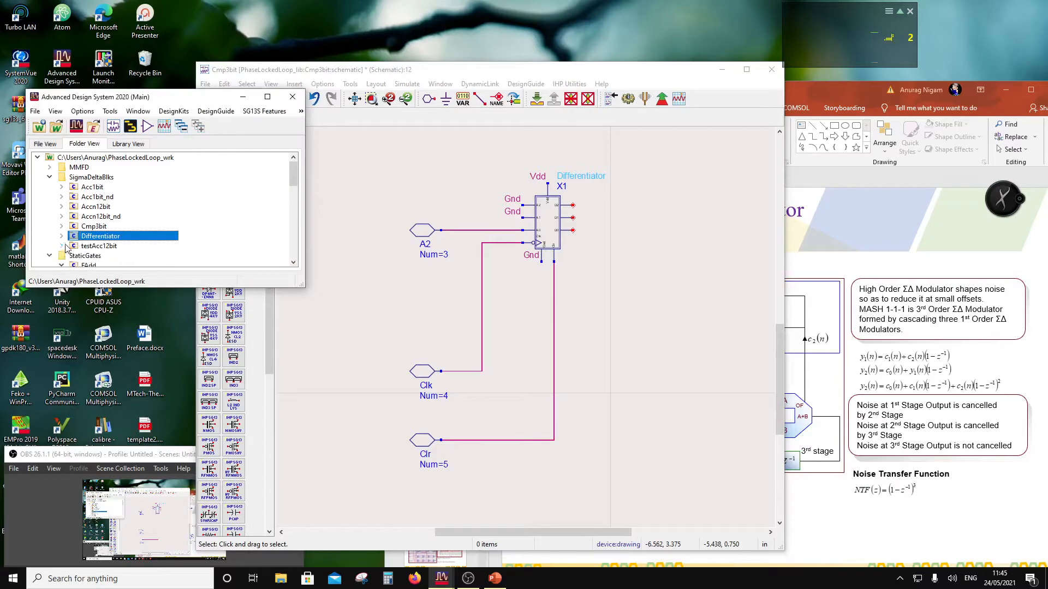
double_click(71, 241)
double_click(98, 247)
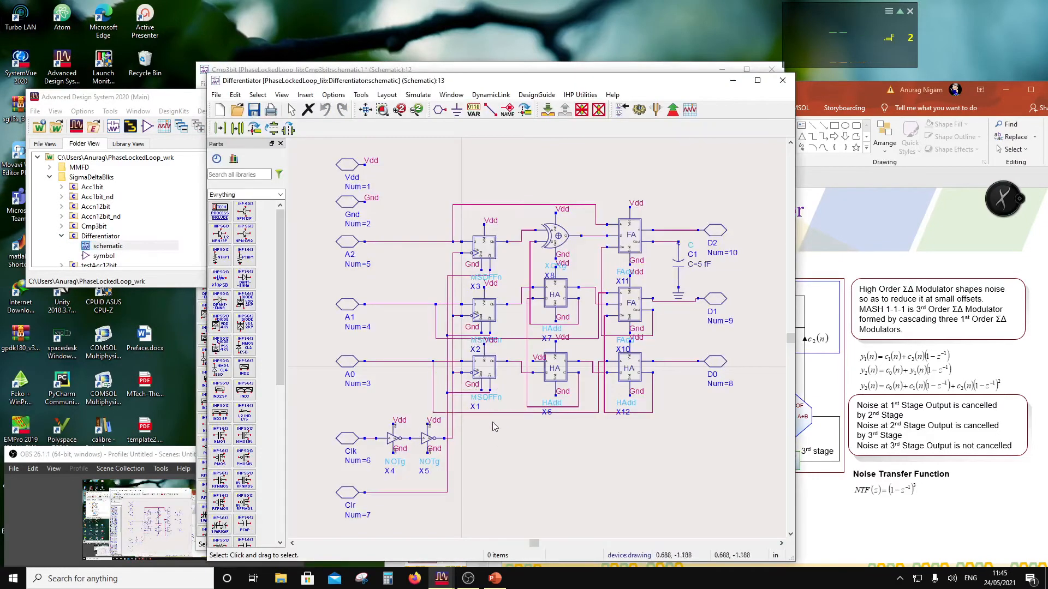
left_click_drag(506, 438, 527, 155)
scroll(617, 376, "down", 1)
left_click(646, 447)
left_click(553, 329)
left_click(557, 256, "ctrl")
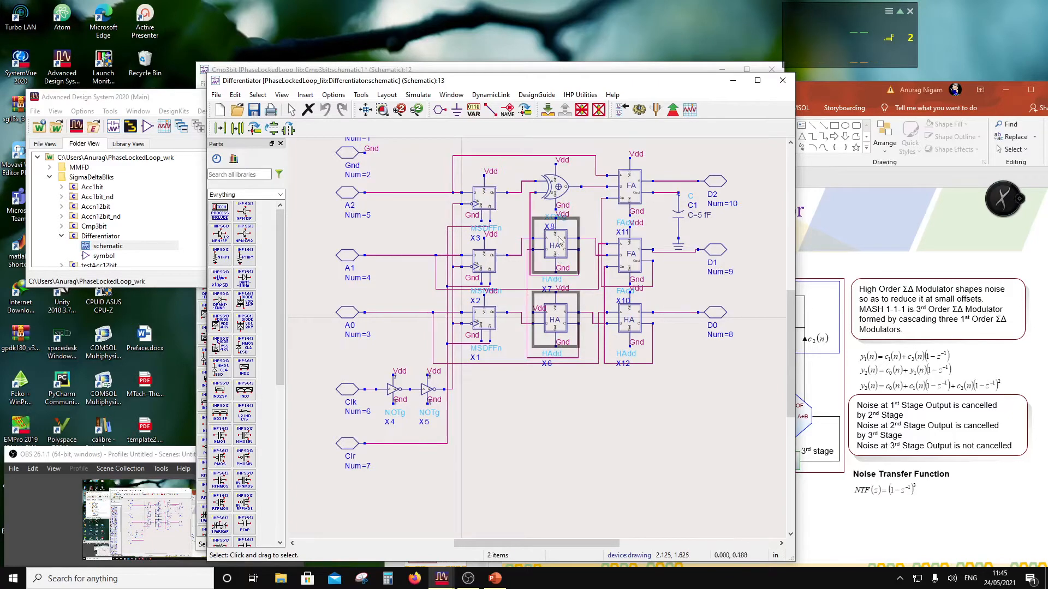
left_click(559, 188, "ctrl")
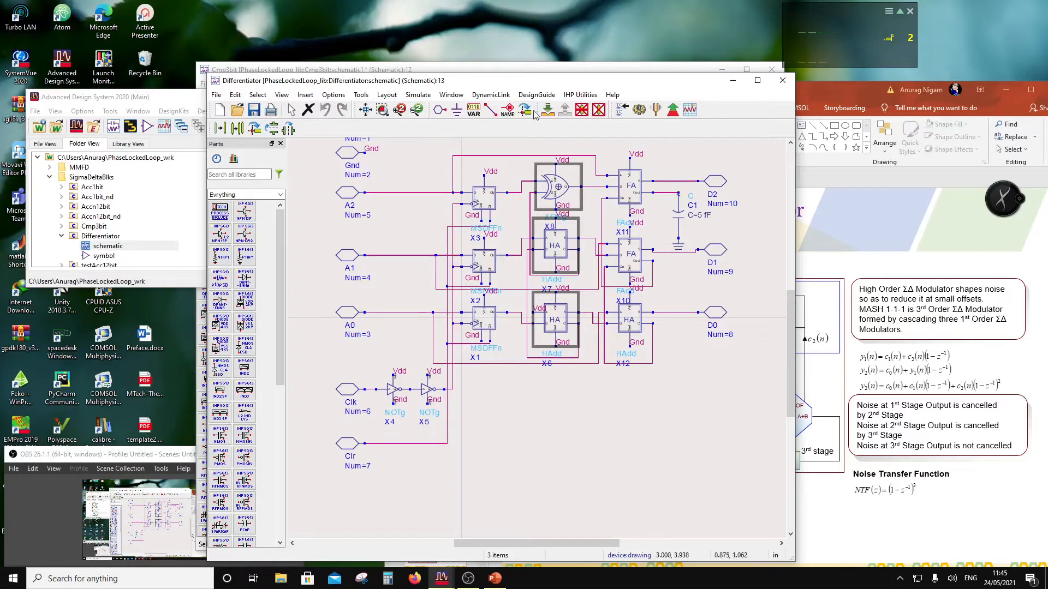
left_click(782, 81)
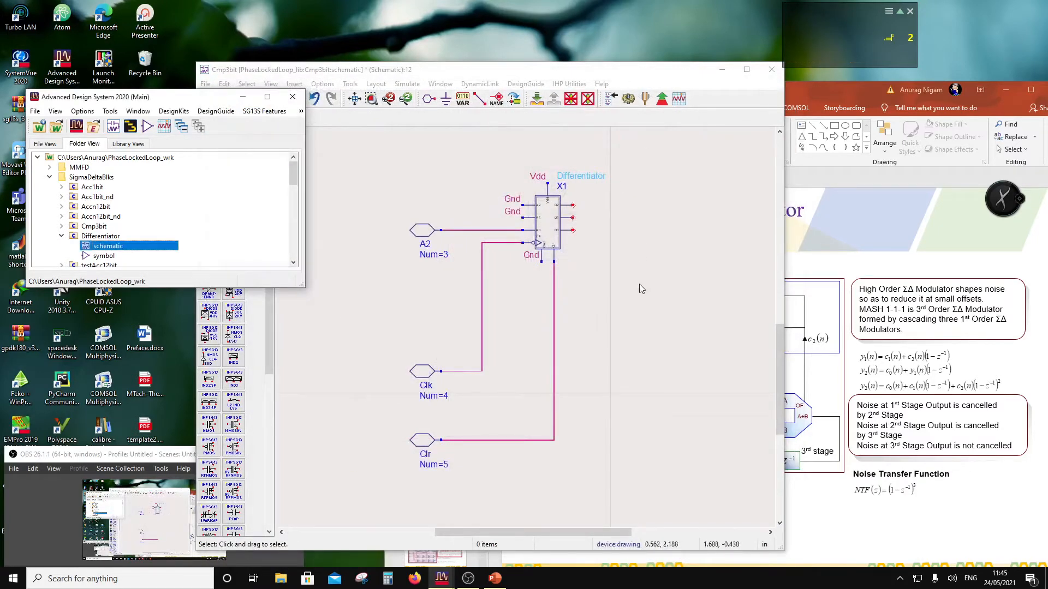
left_click(611, 267)
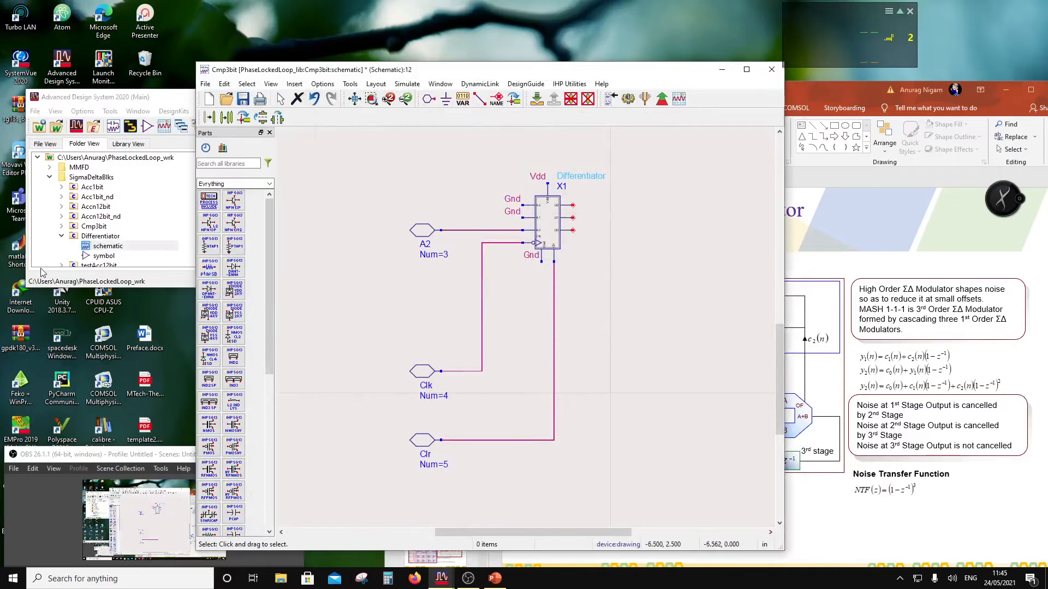
Step: Open the Differentiator schematic, copy its XOR gate X8 and half adders X7 and X6, and minimize that schematic
double_click(83, 250)
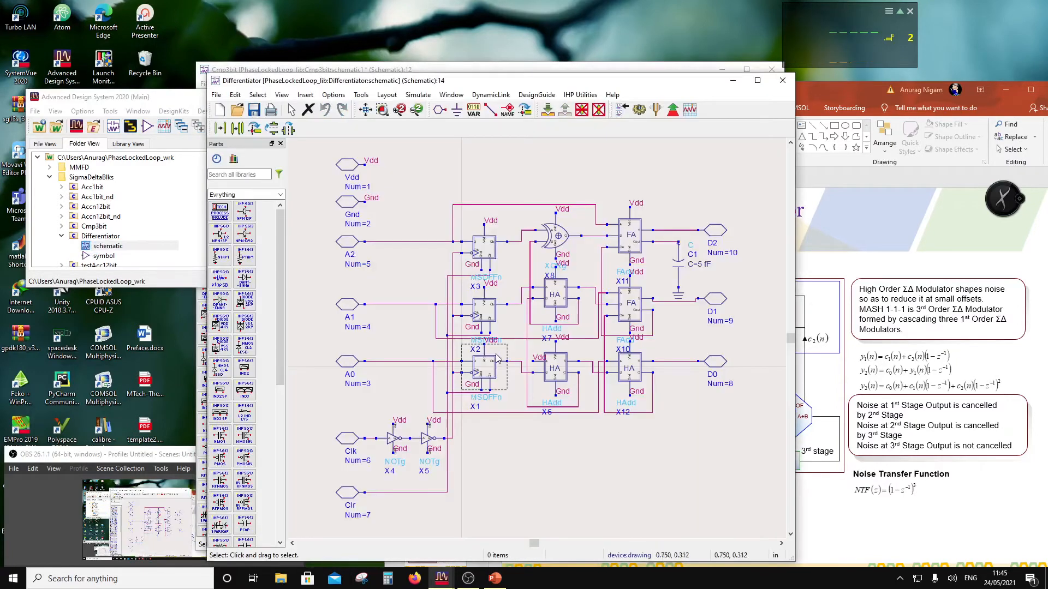
left_click(552, 371)
left_click(559, 290, "ctrl")
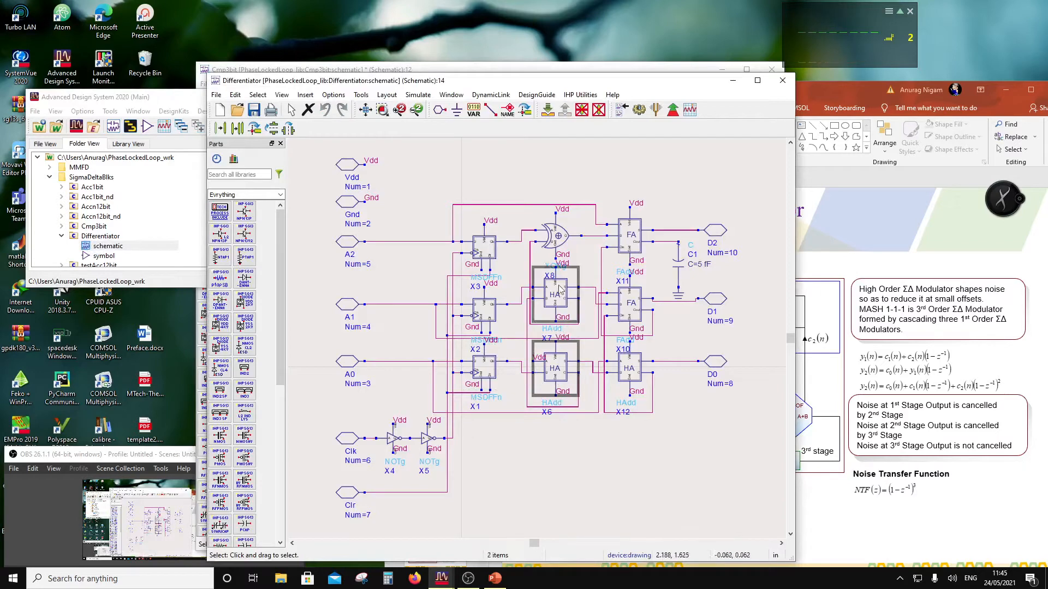
left_click(556, 240, "ctrl")
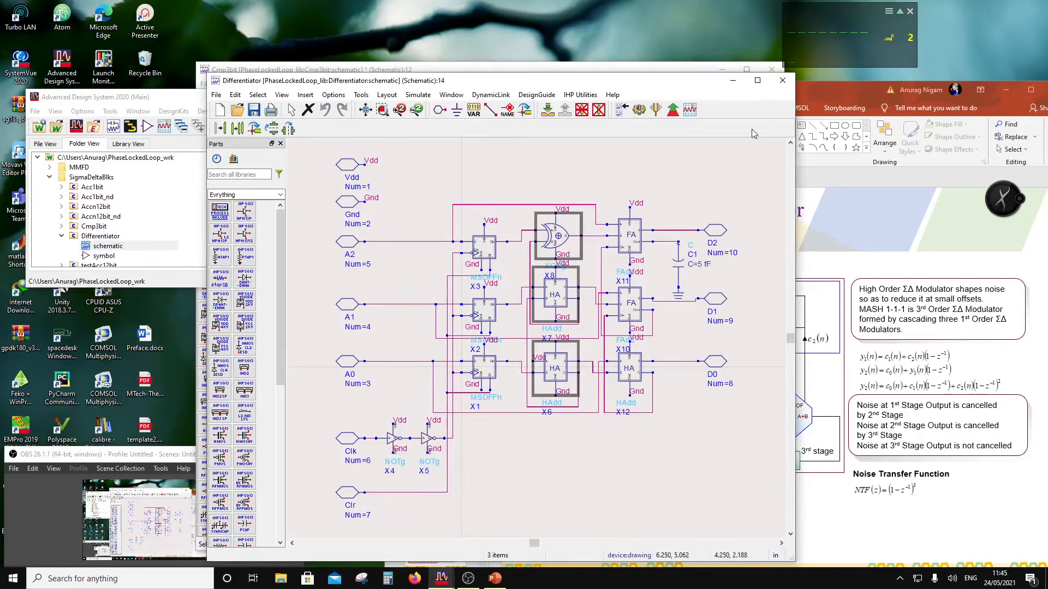
left_click(732, 80)
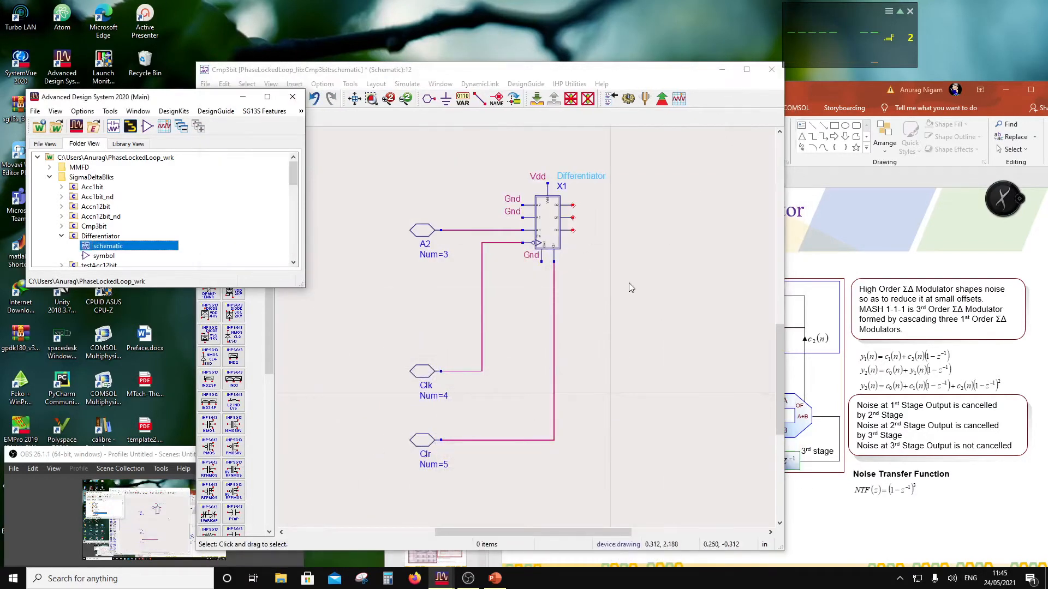
Step: Paste the copied XOR gate and two half adders into the Cmp3bit schematic beside the Differentiator's outputs
left_click(606, 269)
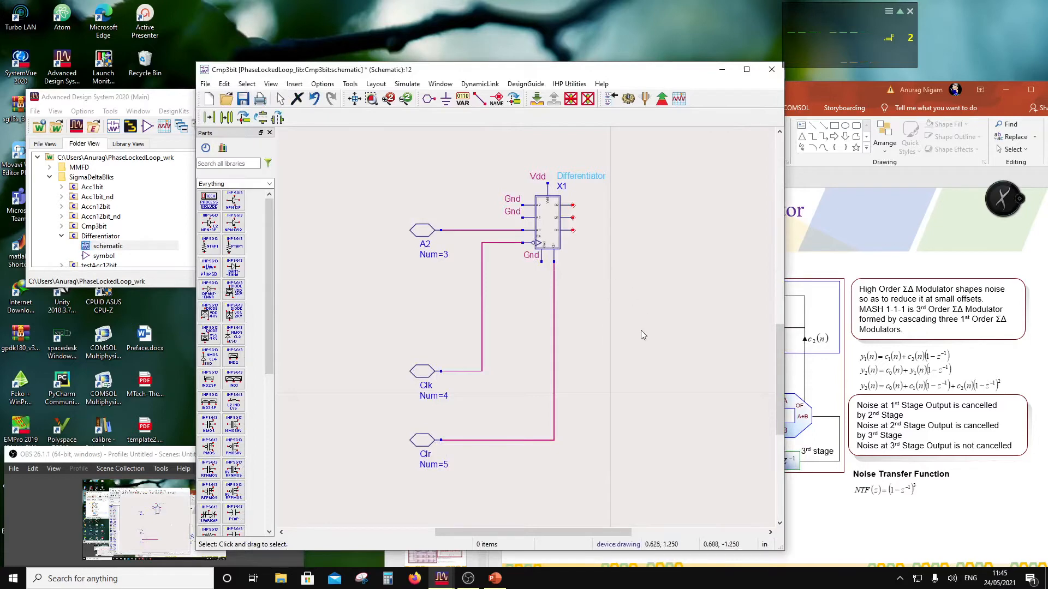
key("ctrl+v")
left_click(645, 385)
left_click_drag(566, 323, 514, 382)
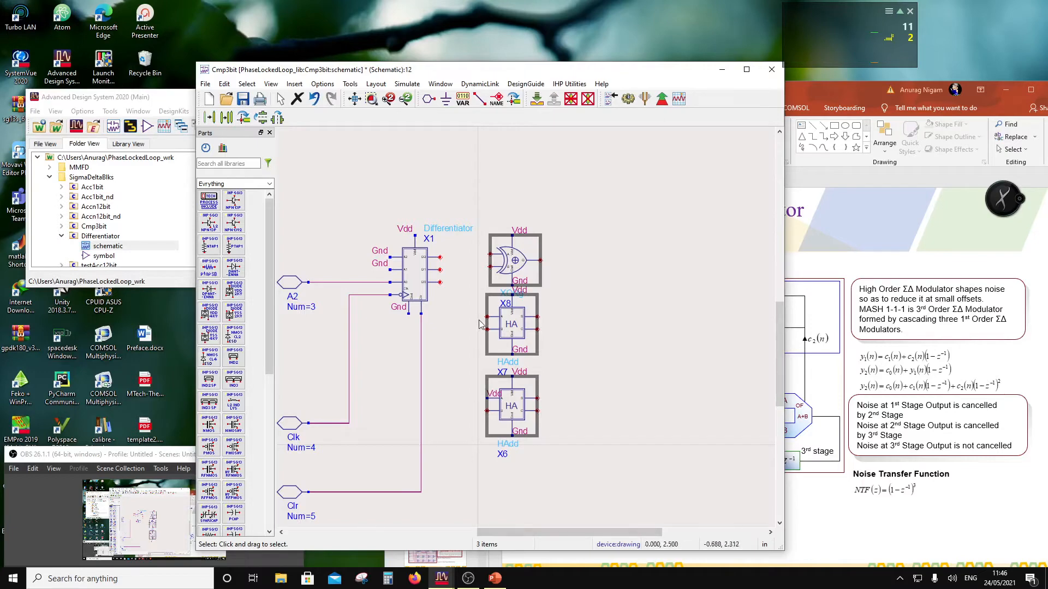
left_click(589, 334)
Step: Move the XOR gate and both half adders slightly upward and delete the Vdd label on X6's upper input
left_click_drag(474, 234, 598, 474)
left_click_drag(516, 401, 513, 358)
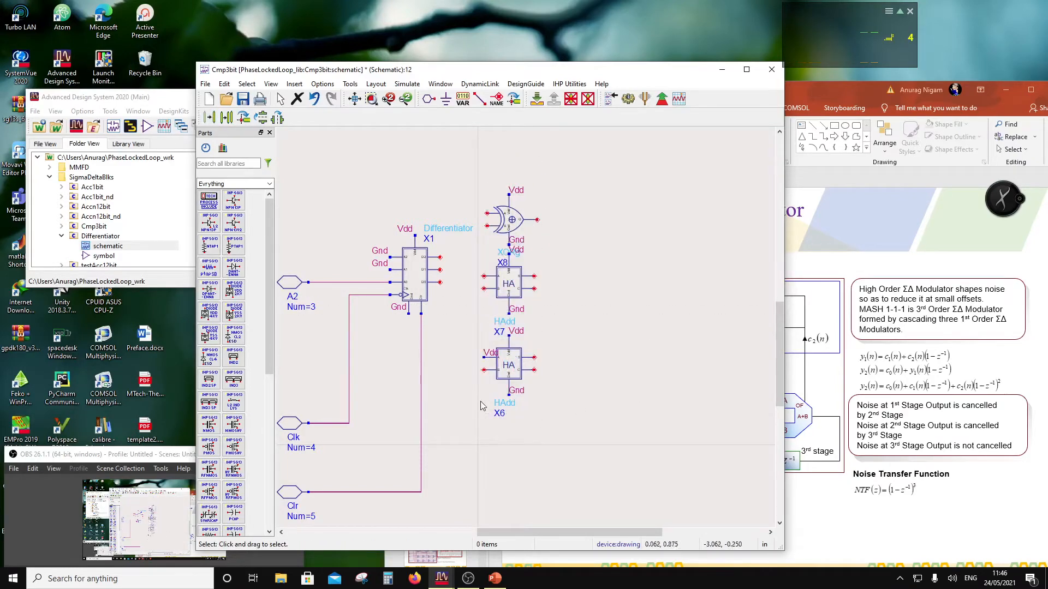
left_click(493, 353)
key("Delete")
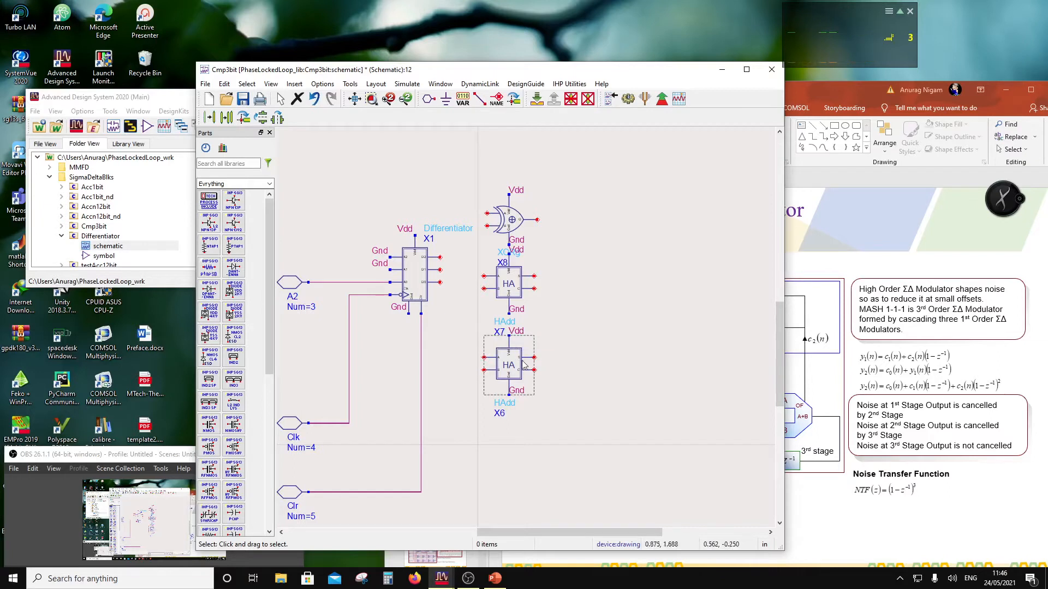
Step: Wire the lower output of half adder X6 around its underside to the lower input of half adder X7
left_click(479, 99)
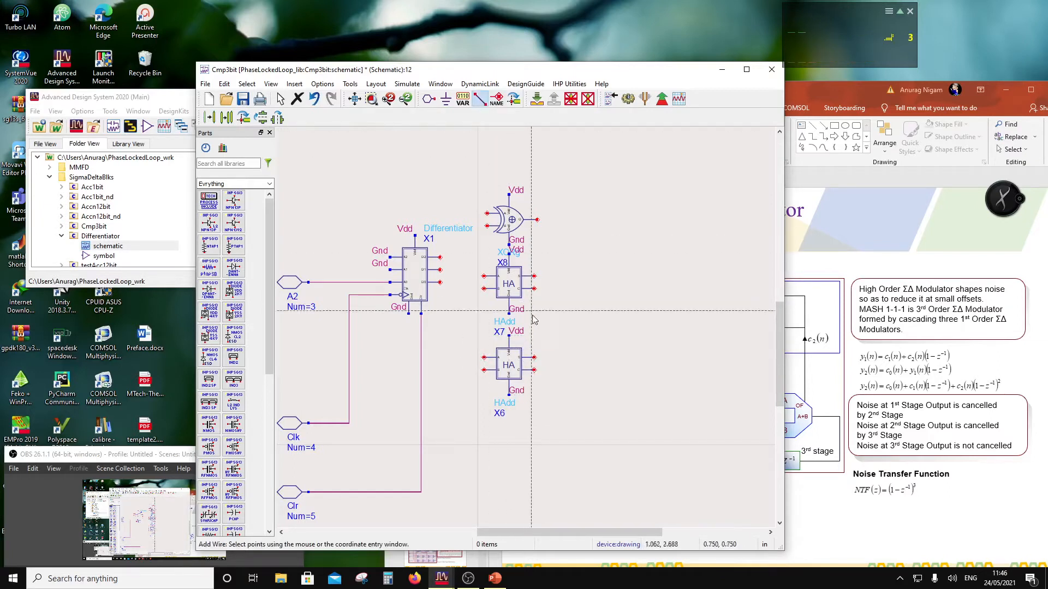
left_click(534, 371)
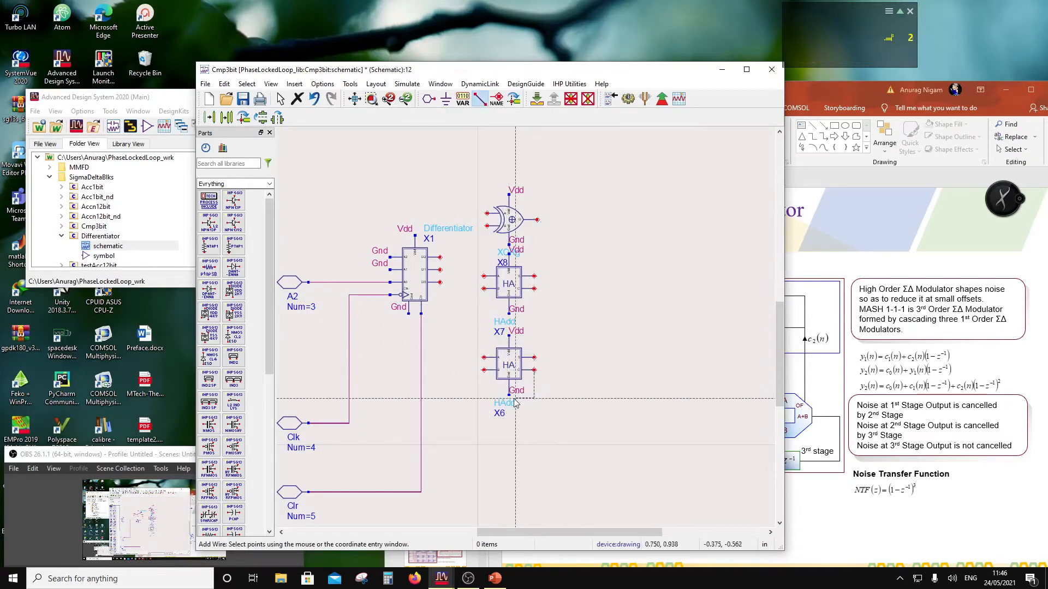
left_click(478, 402)
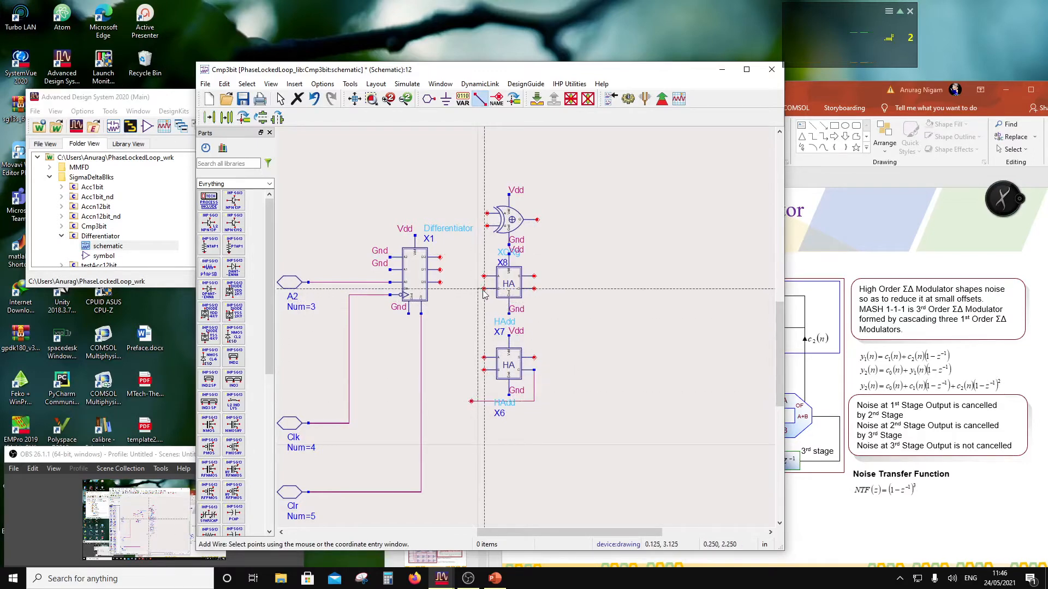
left_click(484, 288)
key("Escape")
left_click(472, 403)
key("Delete")
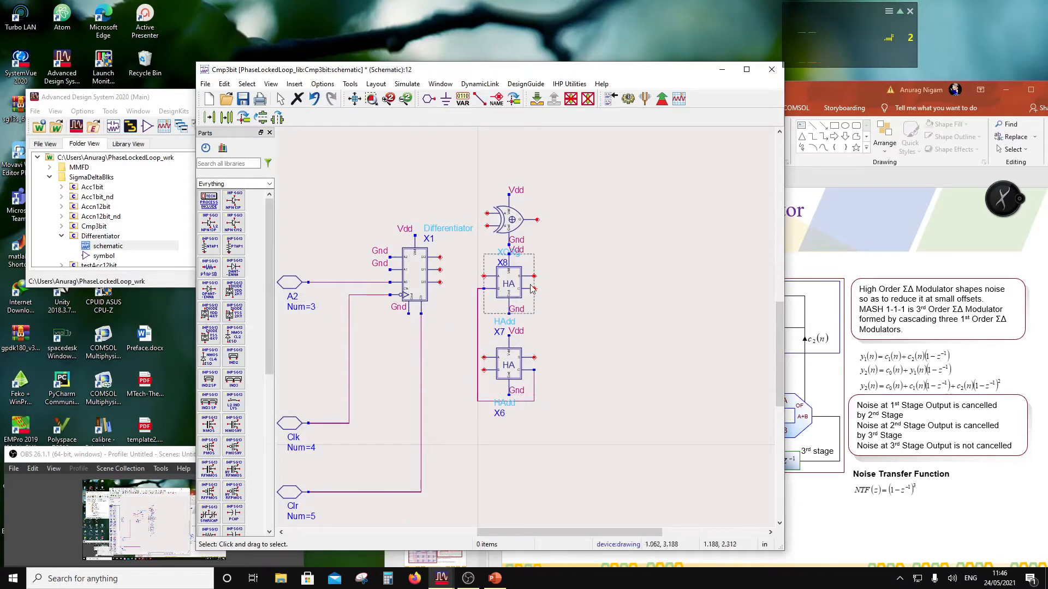
Step: Wire the lower output of half adder X7 around its underside to the lower input of XOR gate X8
left_click(479, 98)
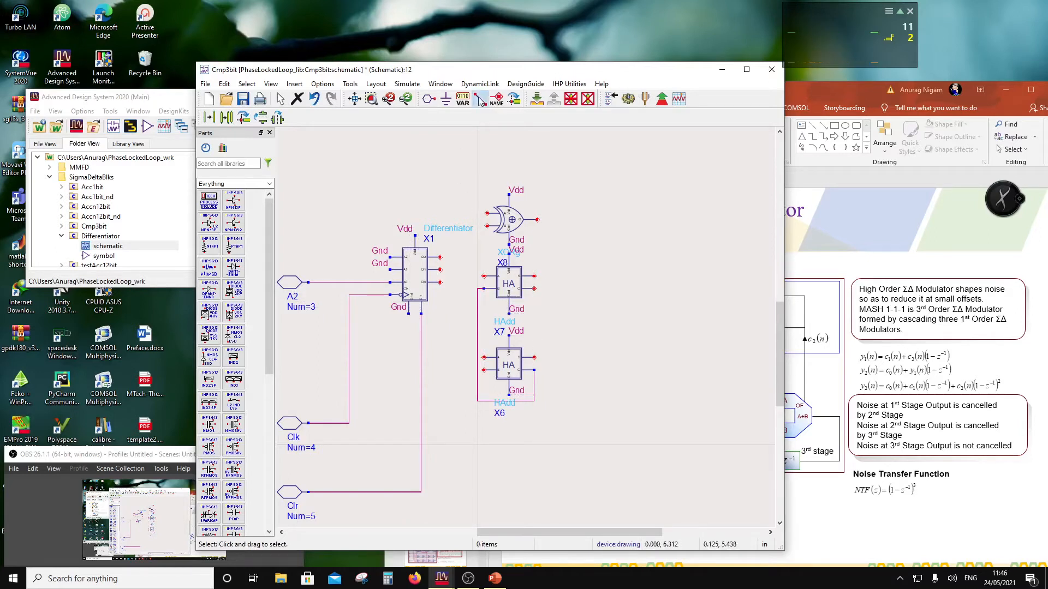
left_click(534, 289)
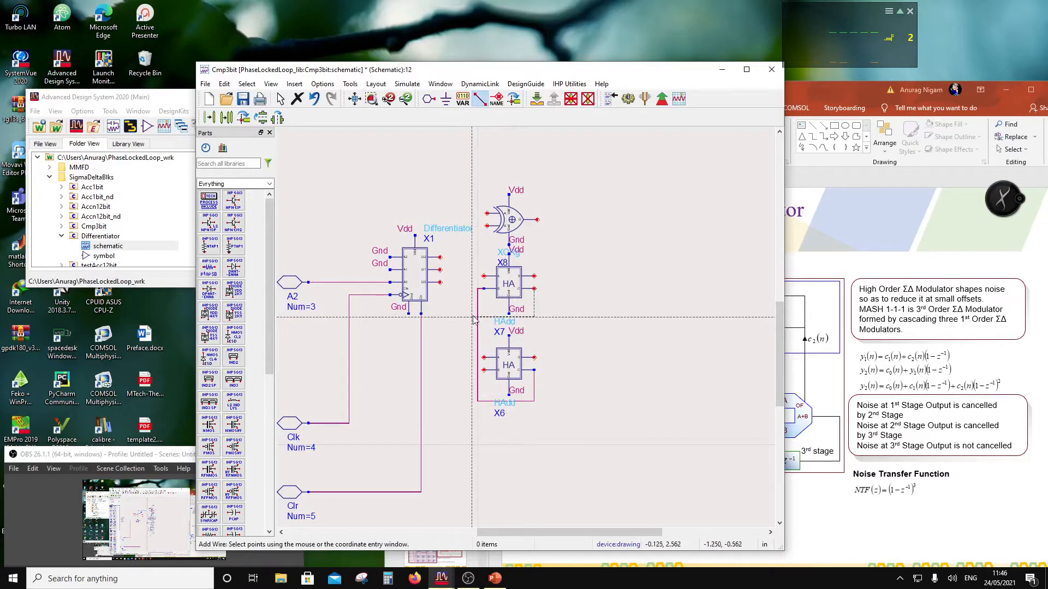
left_click(475, 317)
left_click(487, 227)
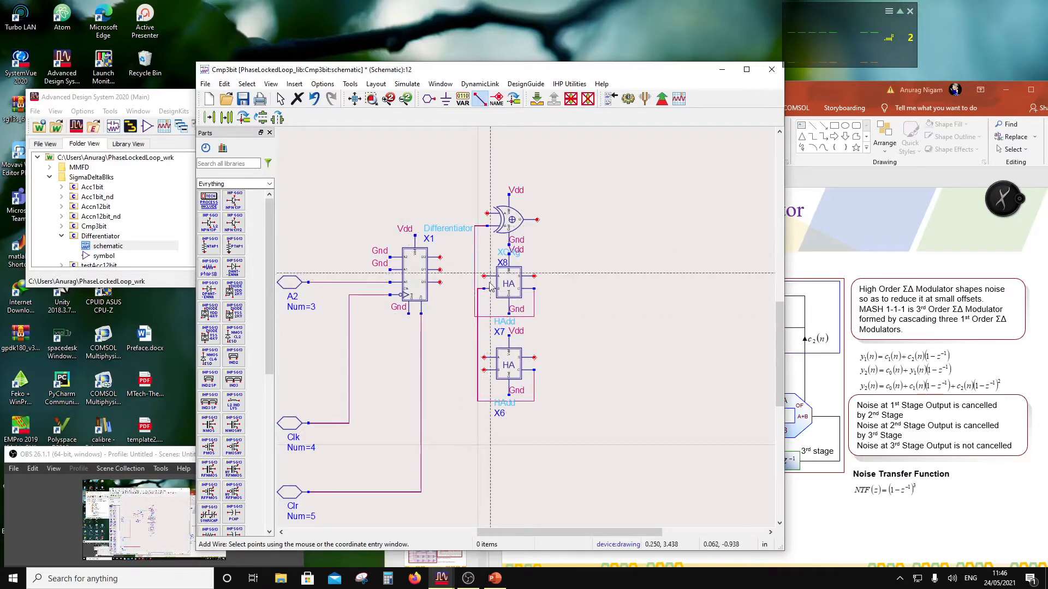
key("Escape")
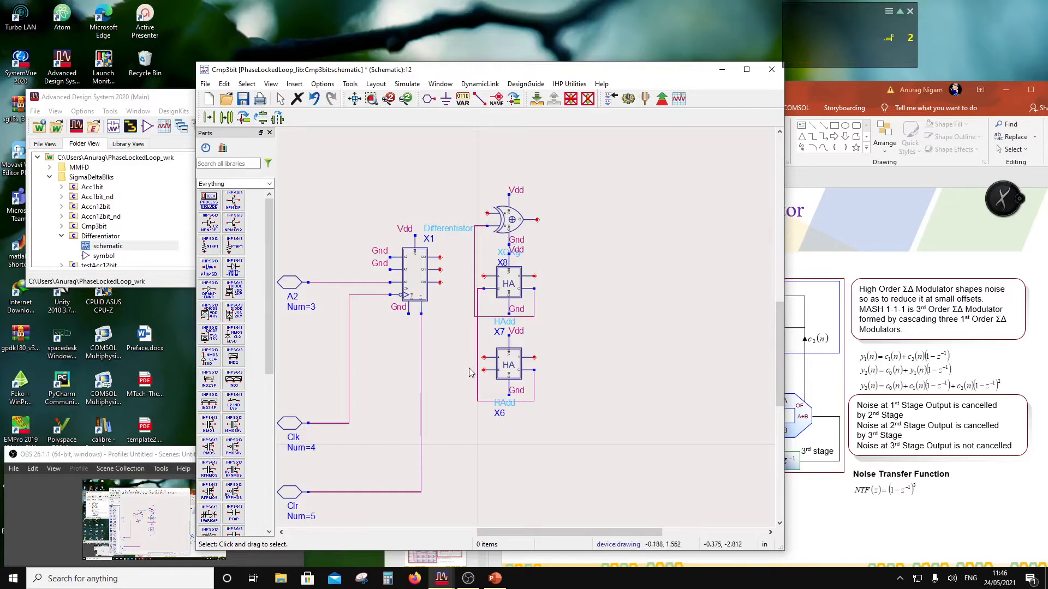
Step: Wire the Differentiator's lowest output to the upper input of half adder X6
left_click(479, 99)
left_click(440, 282)
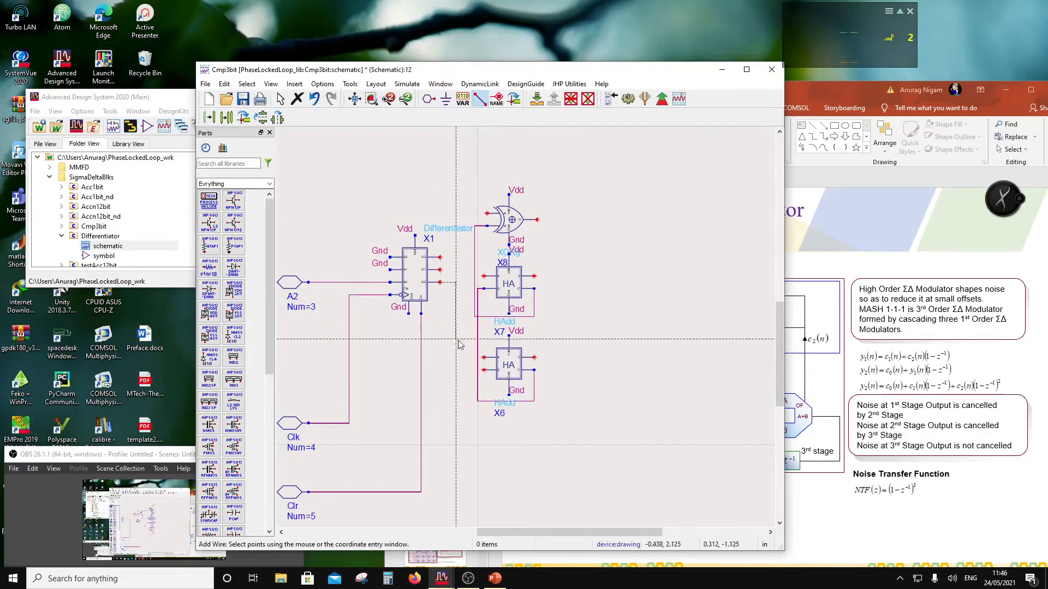
left_click(484, 357)
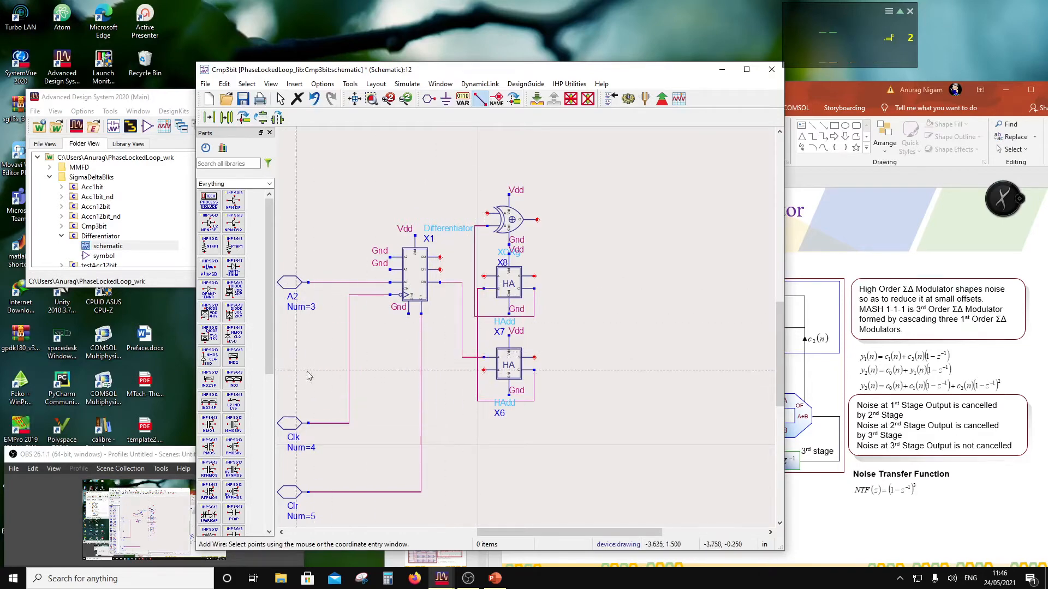
Step: Add a pin named A1 with number 6 between A2 and Clk and wire it to the lower input of half adder X6
left_click(429, 99)
type("A1")
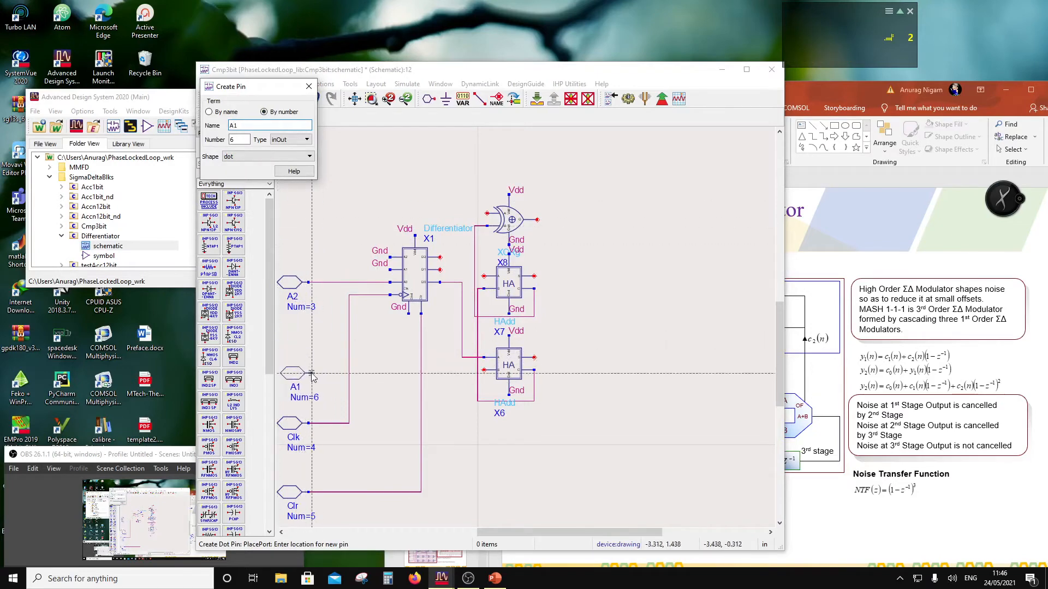
left_click(308, 371)
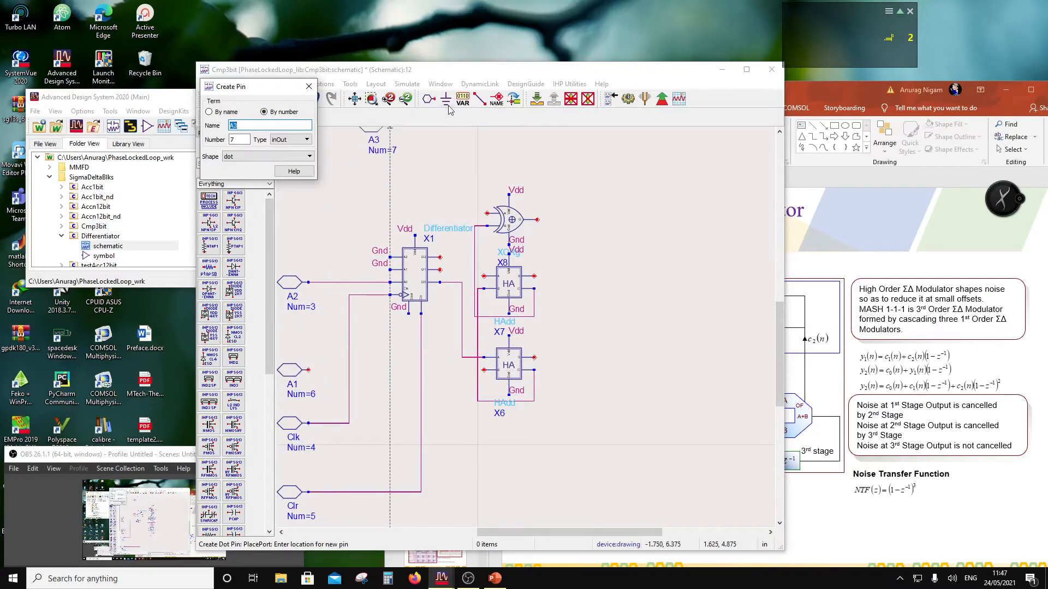
left_click(480, 99)
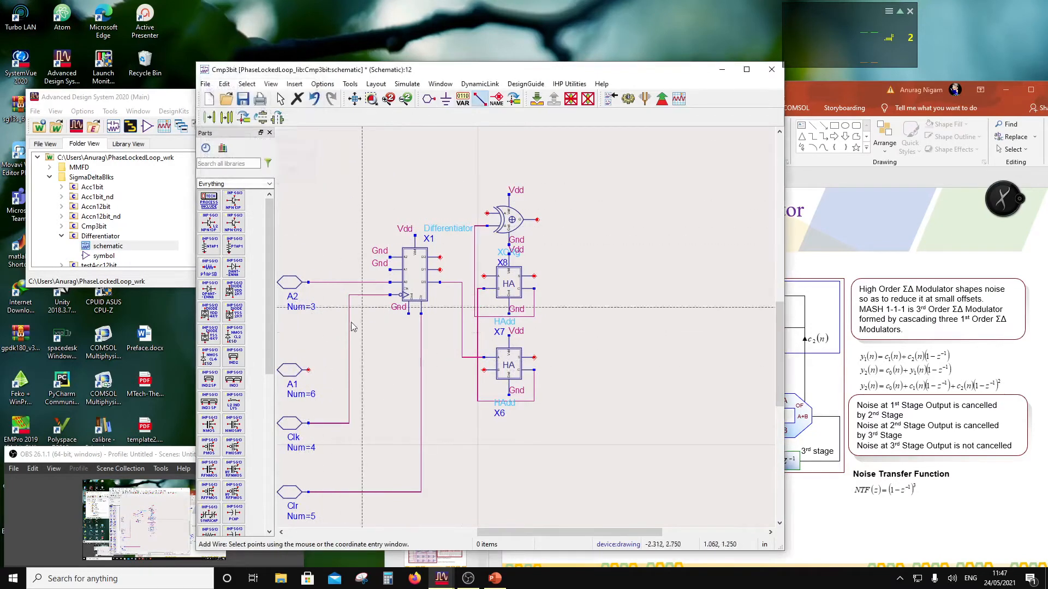
left_click(309, 371)
left_click(483, 370)
key("Escape")
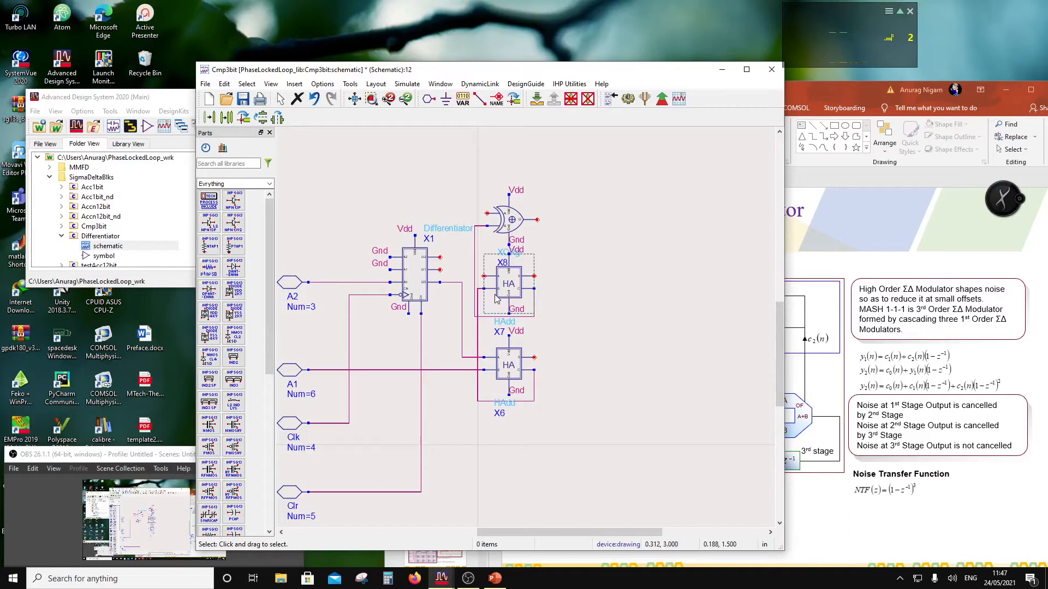
Step: Wire the Differentiator's middle output to X7's upper input and its top output to the upper input of XOR gate X8
left_click(479, 98)
left_click(439, 270)
left_click(484, 276)
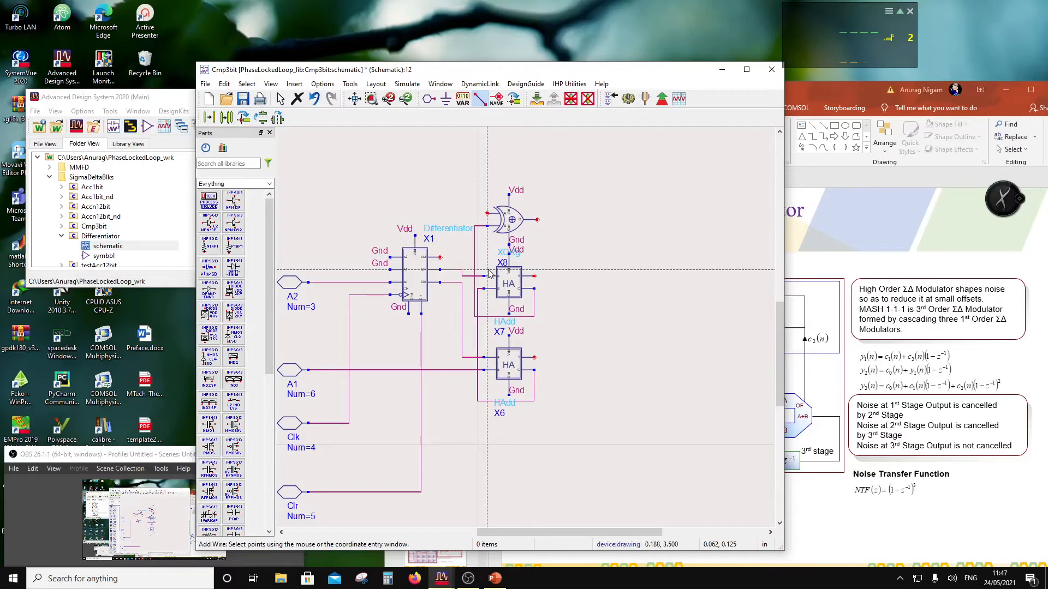
left_click(440, 257)
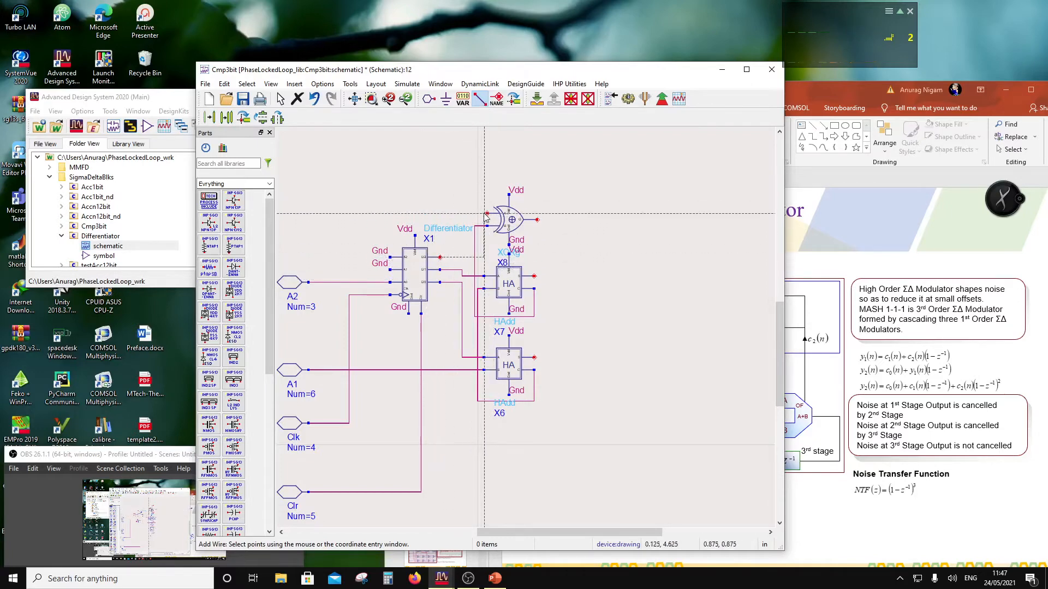
left_click(485, 214)
key("Escape")
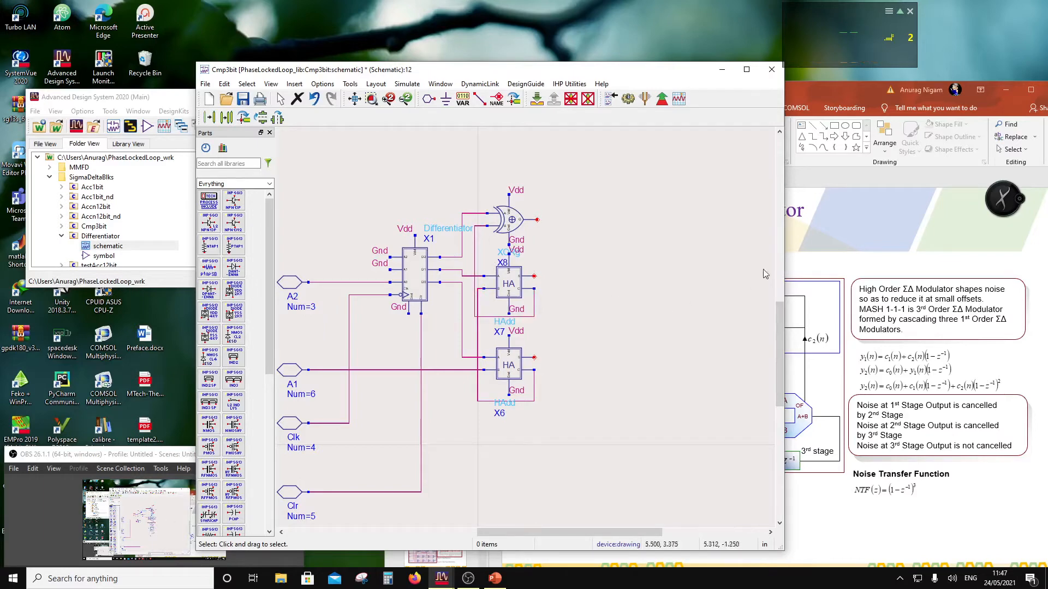
Step: Move the schematic window aside to examine the modulator block diagram on the slide
left_click_drag(671, 71, 502, 62)
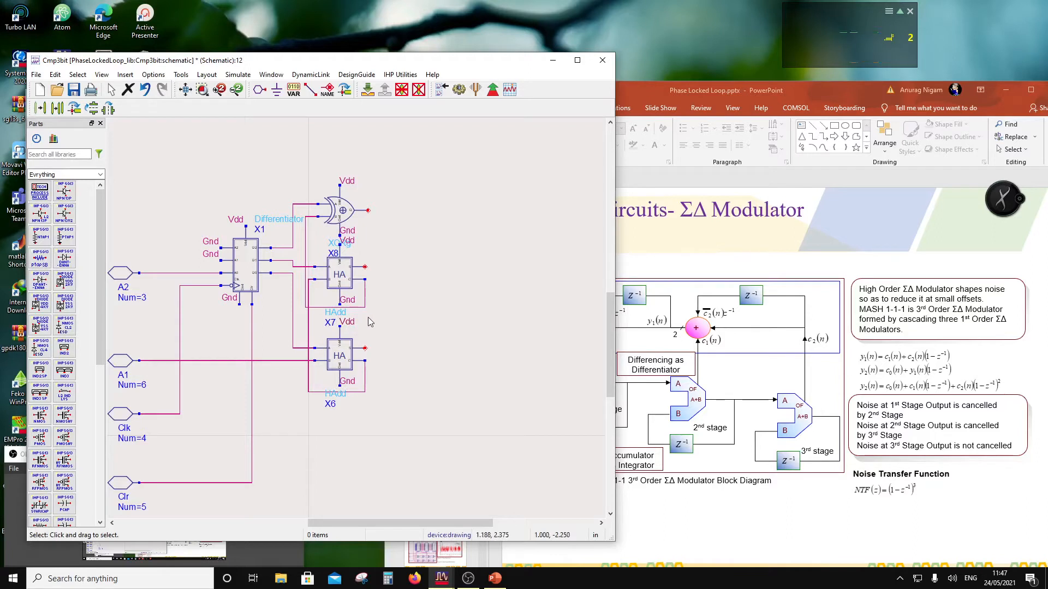
left_click_drag(365, 307, 312, 218)
mouse_move(452, 71)
left_mouse_down()
mouse_move(317, 88)
mouse_move(449, 77)
left_mouse_up()
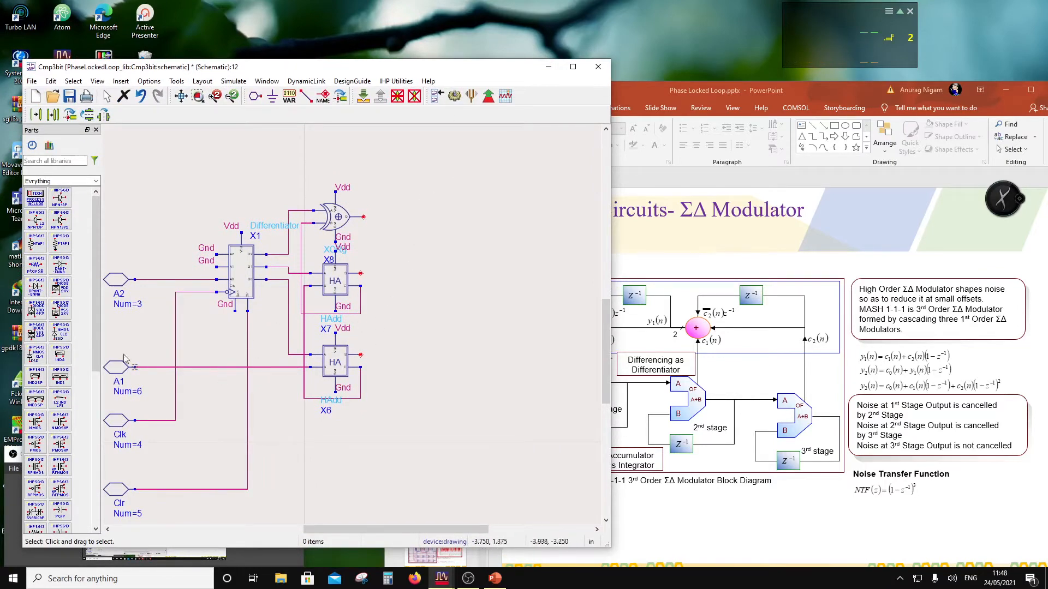
Step: Place three MSDFF flip-flops from the TransmissionGates folder, one beside each of X6, X7 and XOR gate X8
left_click_drag(234, 71, 532, 76)
scroll(108, 226, "down", 2)
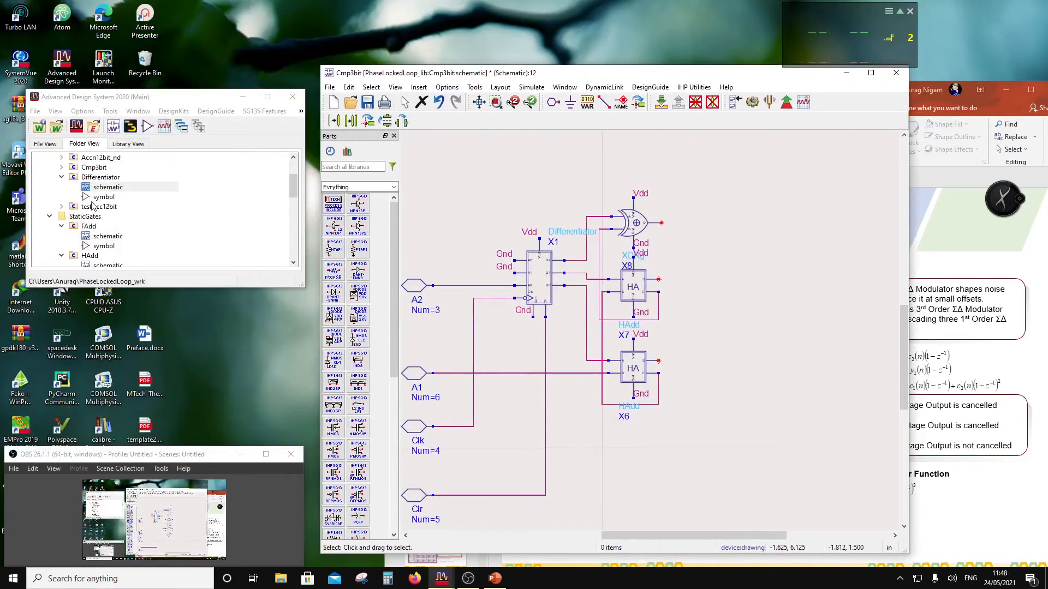
scroll(93, 207, "down", 1)
scroll(96, 240, "down", 2)
scroll(95, 245, "down", 2)
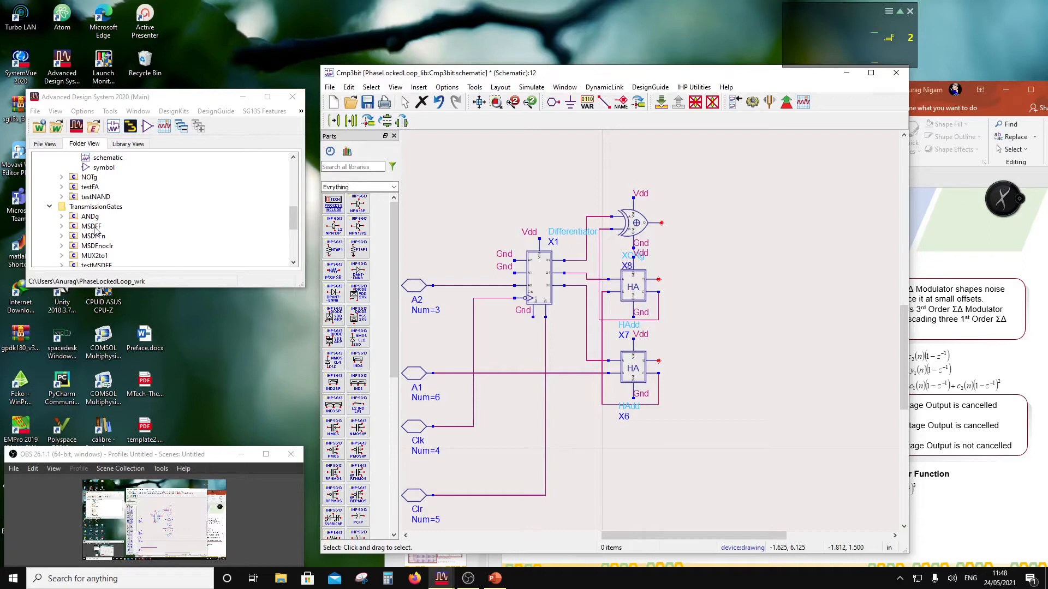
left_click(95, 227)
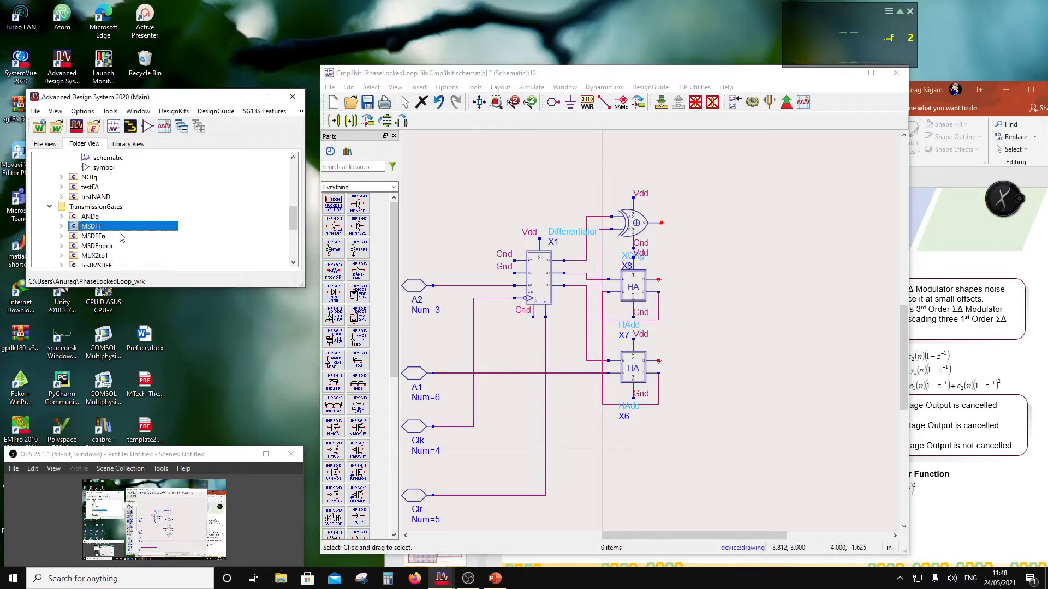
left_click_drag(111, 226, 712, 369)
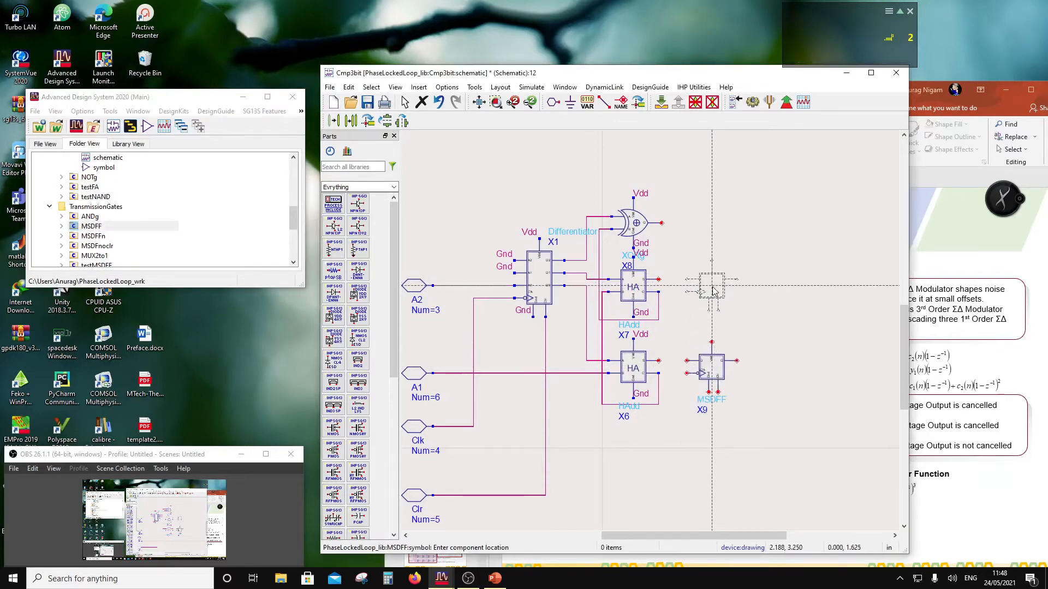
left_click(713, 290)
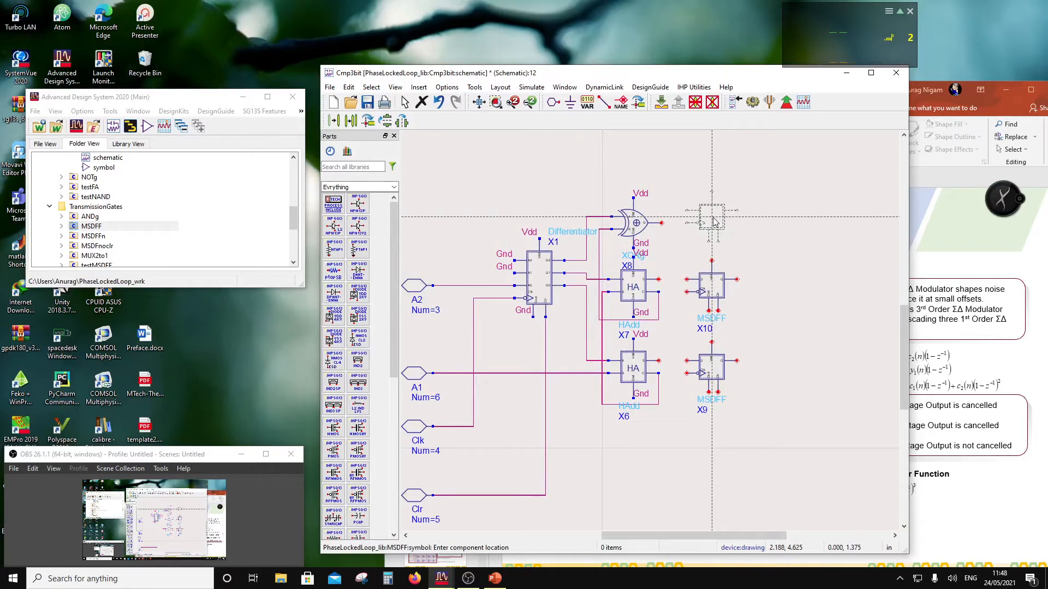
left_click(714, 220)
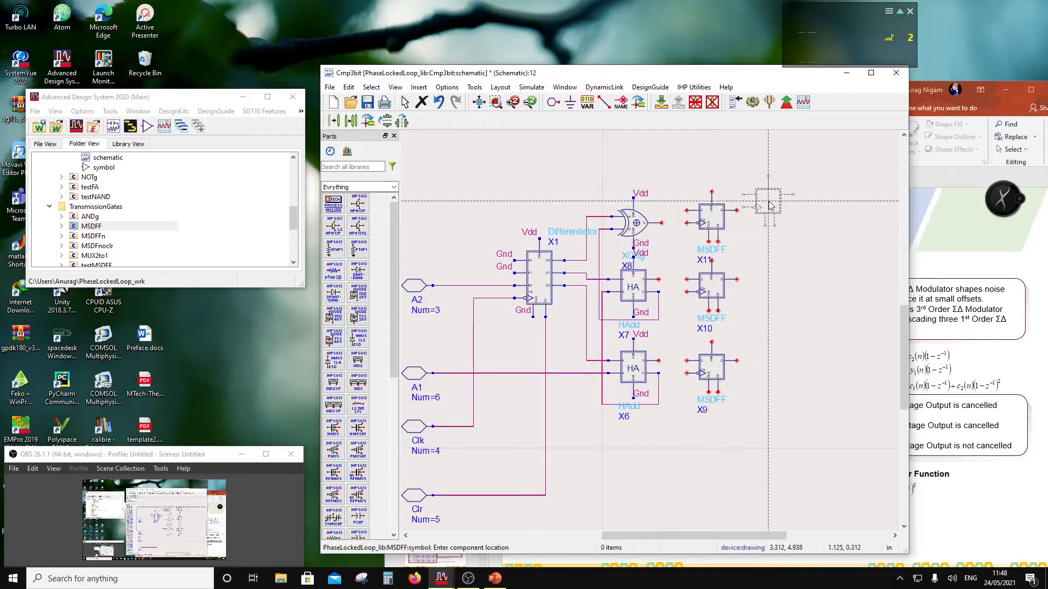
key("Escape")
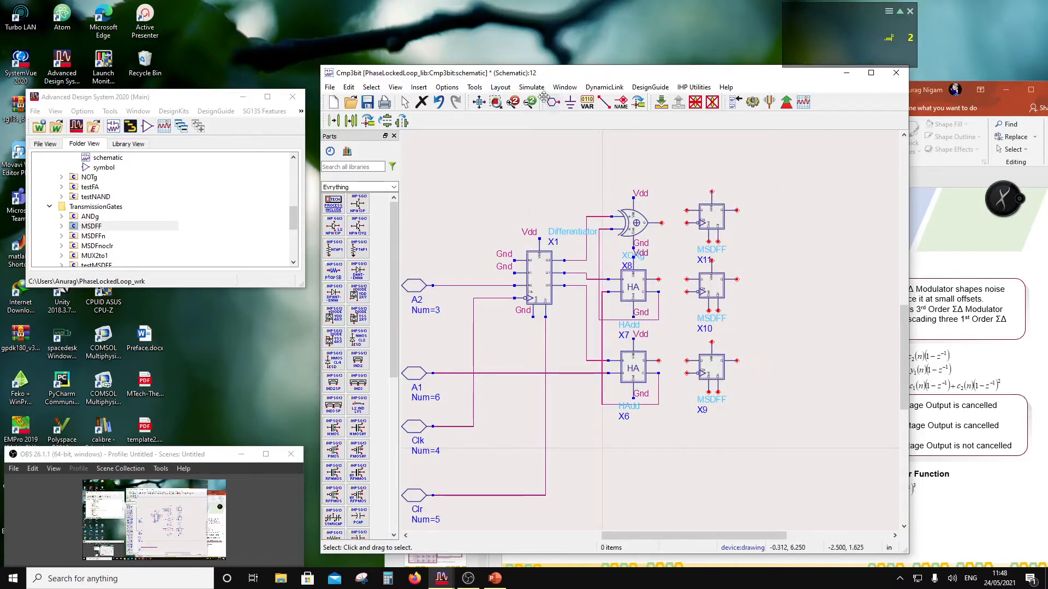
Step: Label the upper supply pin of all three MSDFF flip-flops Vdd
left_click(620, 103)
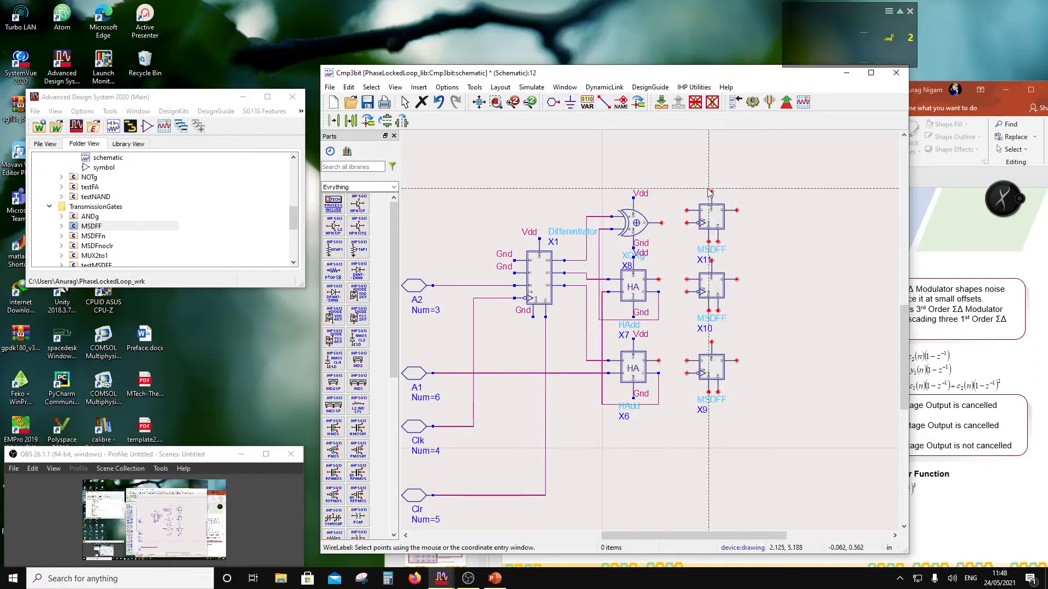
left_click(711, 188)
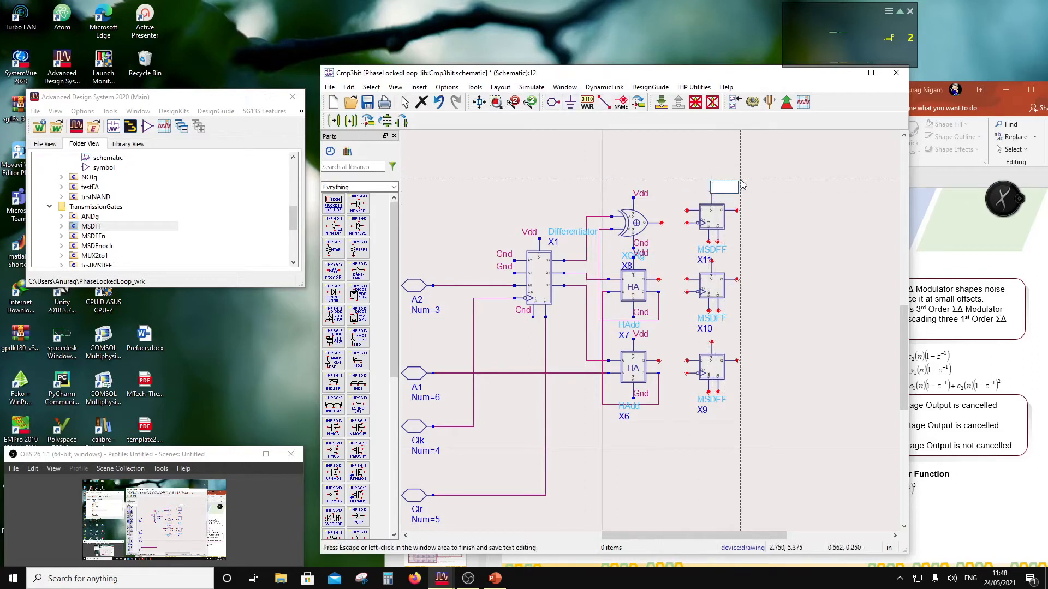
type("Vdd")
left_click(772, 181)
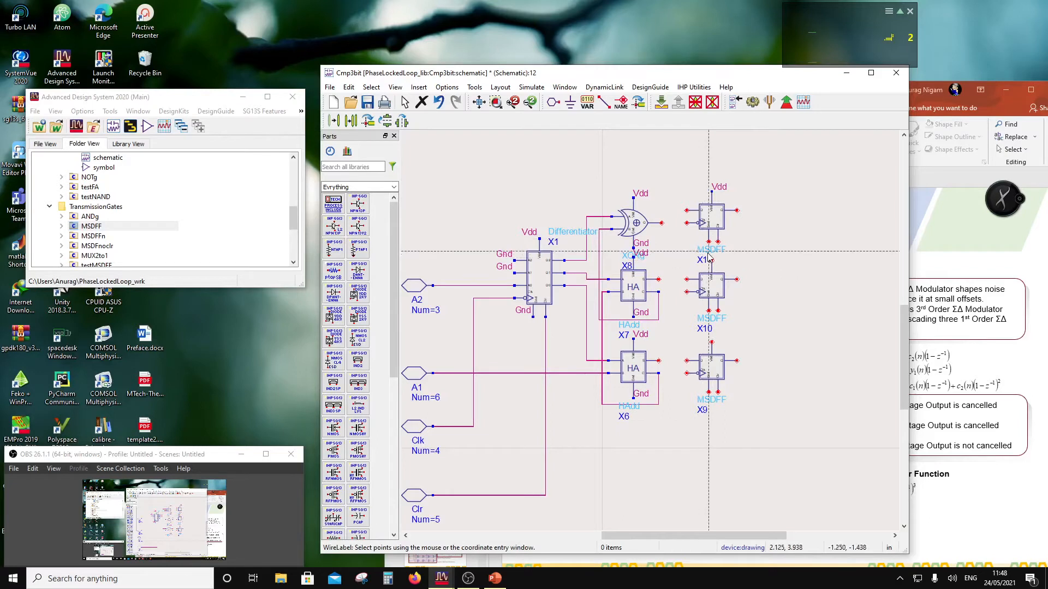
left_click(711, 261)
left_click(711, 343)
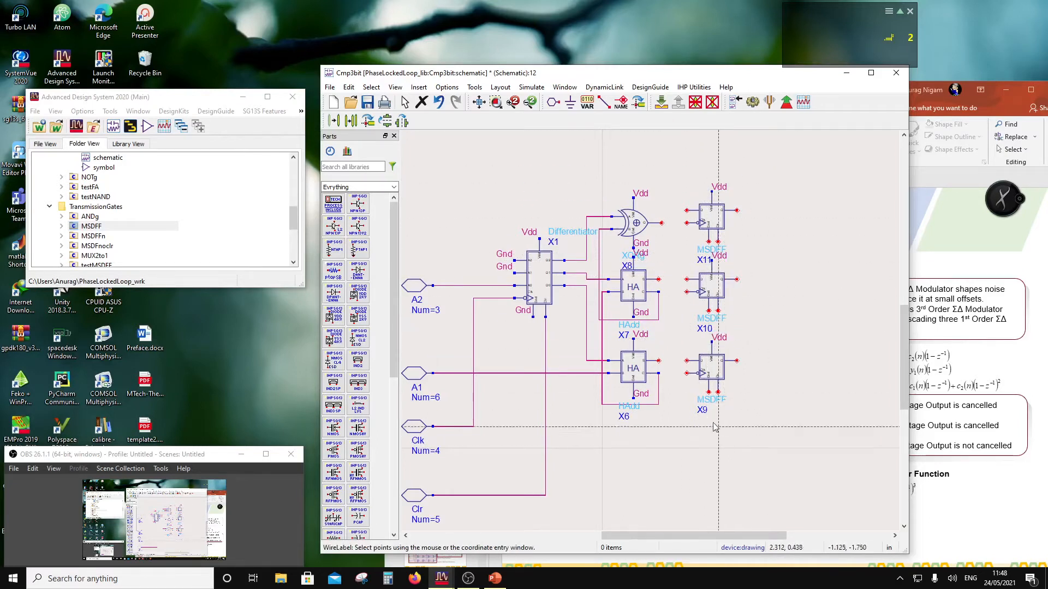
Step: Label the lower-left ground pin of all three MSDFF flip-flops Gnd
left_click(708, 392)
type("Gnd")
key("Escape")
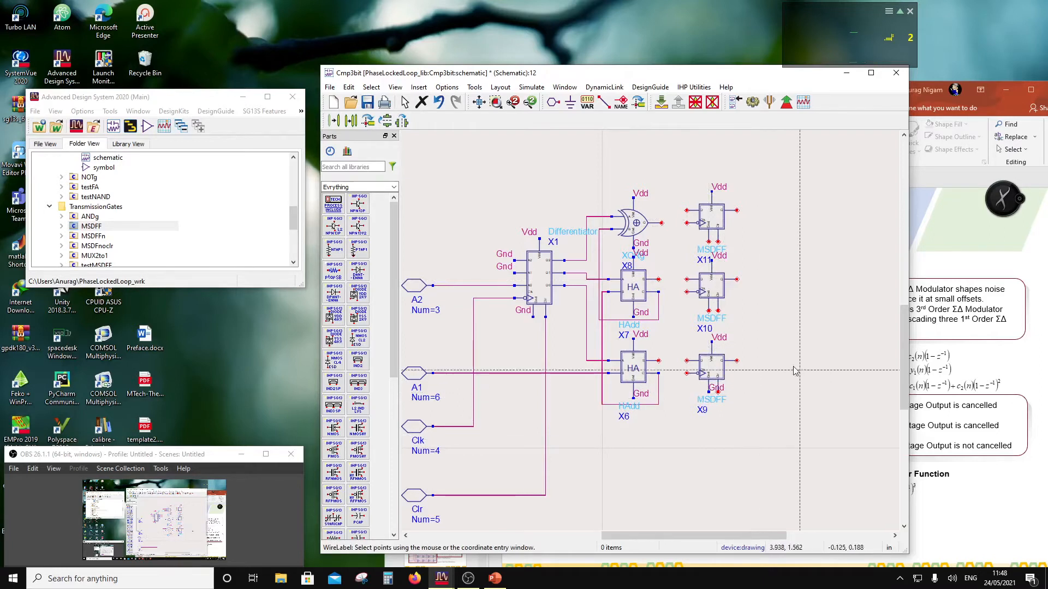
left_click(708, 310)
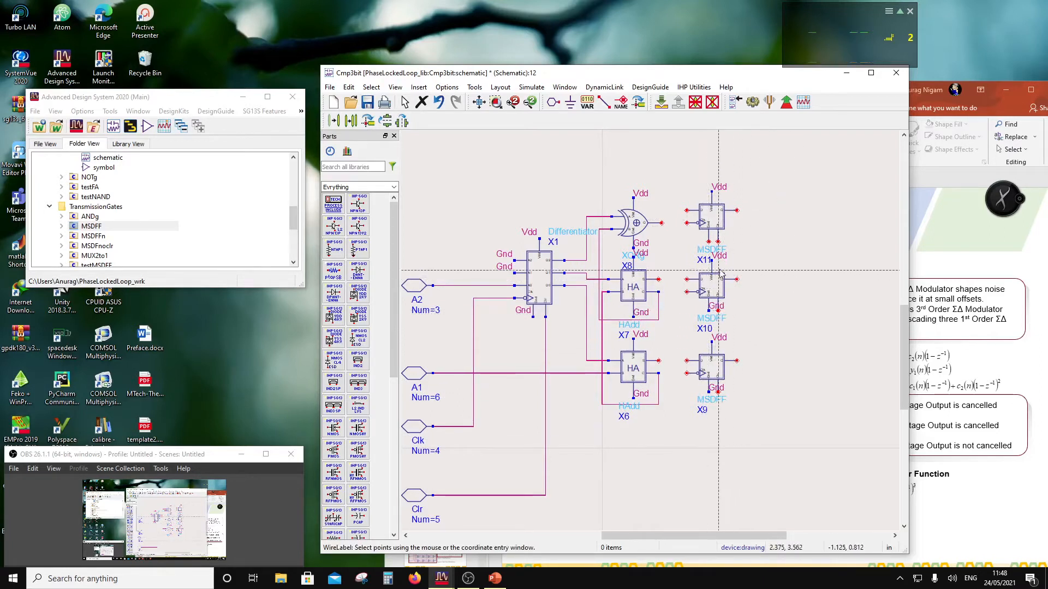
left_click(708, 242)
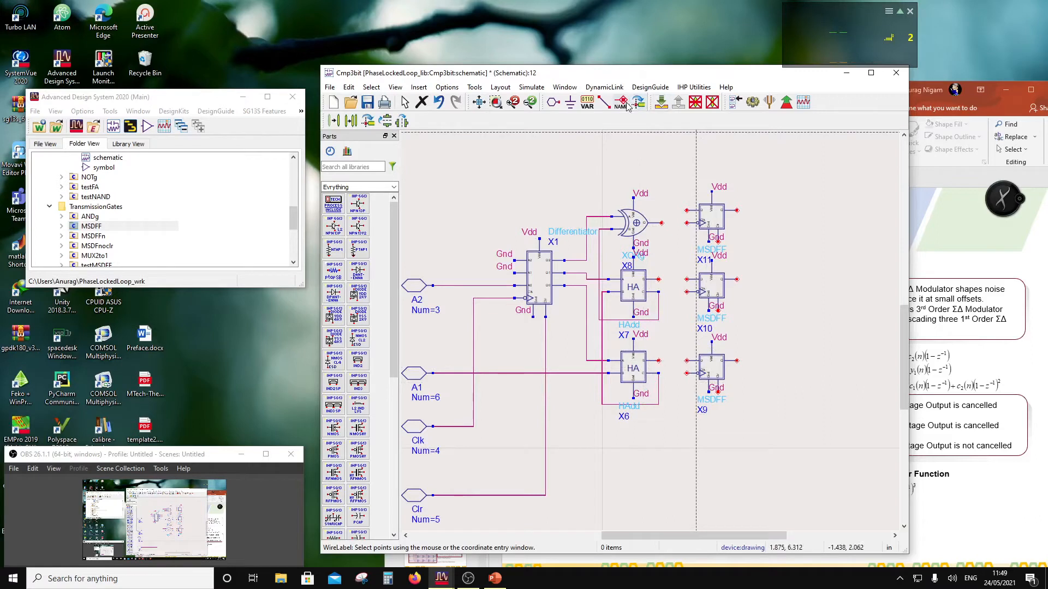
Step: Wire the clear pins of all three MSDFF flip-flops to the Clr input line
left_click(604, 102)
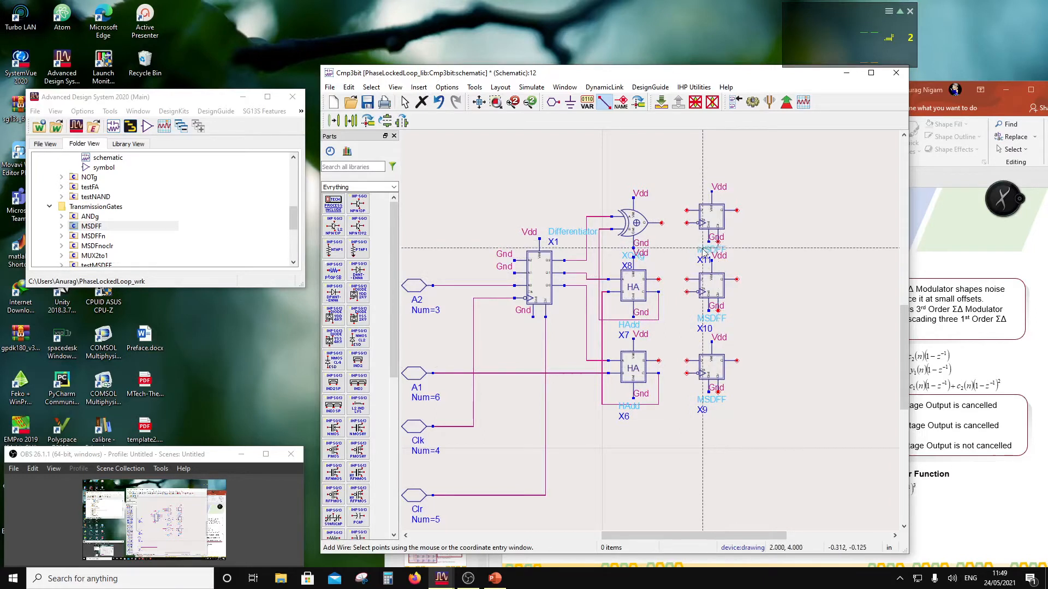
left_click(667, 248)
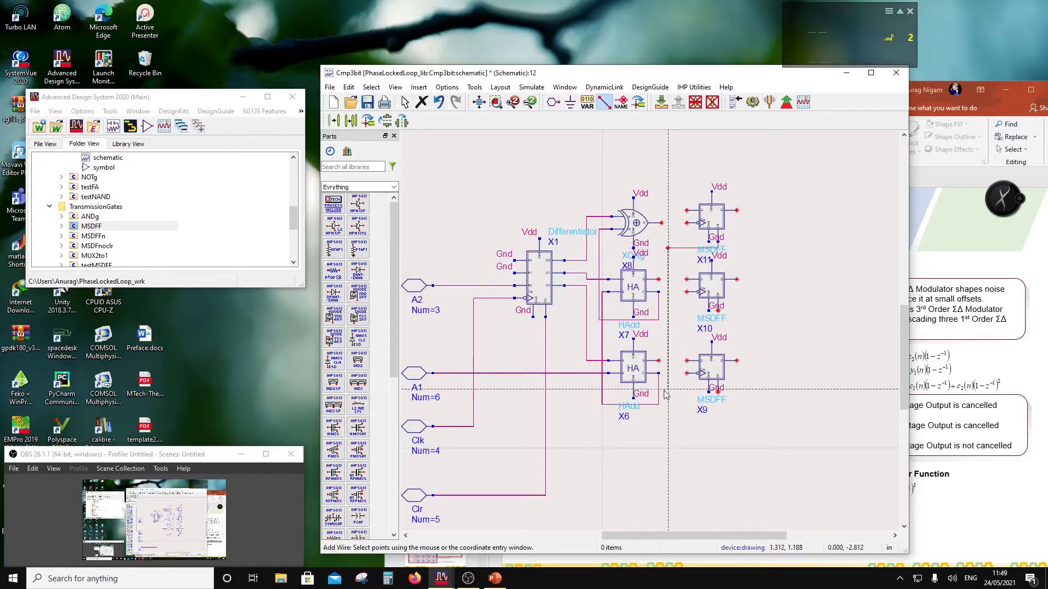
left_click(545, 495)
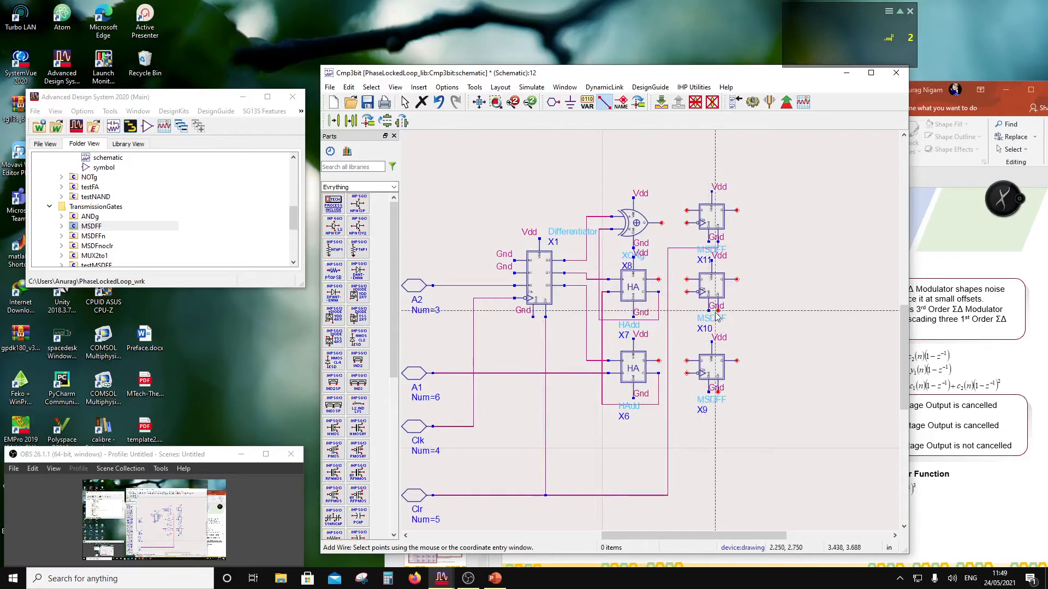
left_click(667, 320)
left_click(658, 319)
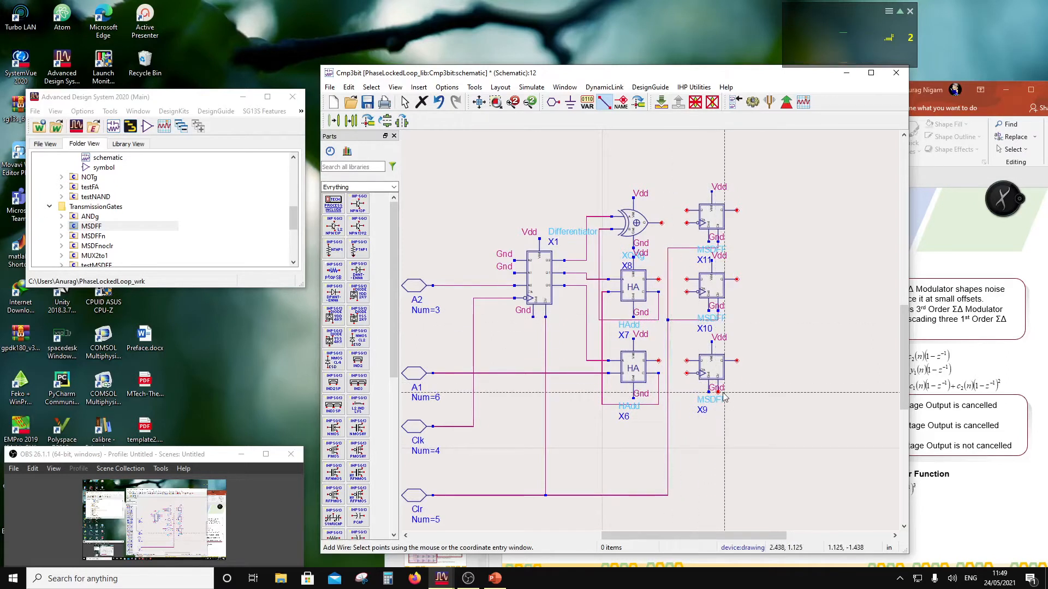
left_click(668, 404)
left_click(658, 404)
key("Escape")
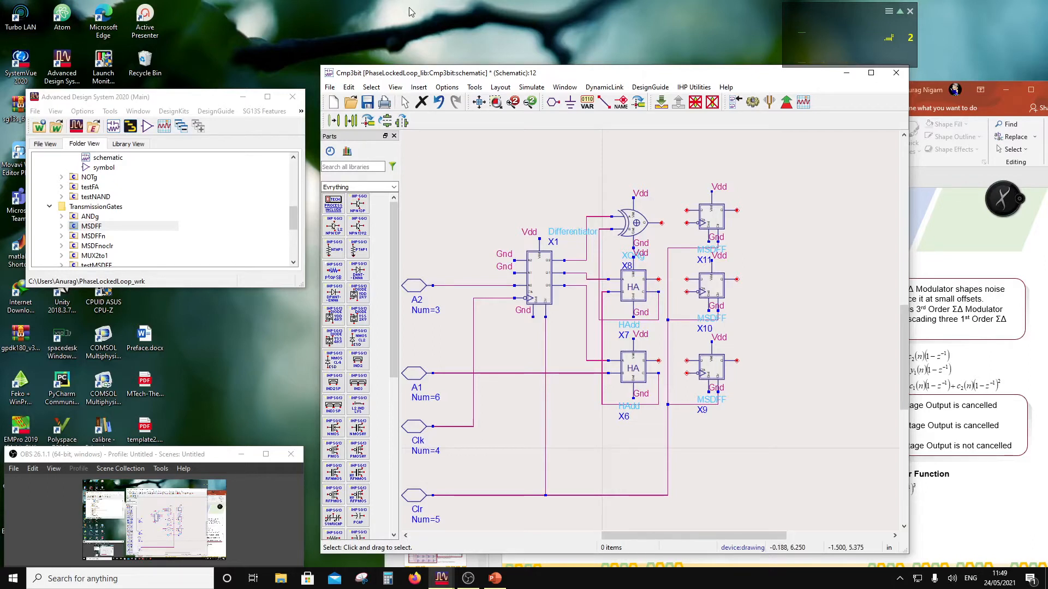
Step: Move the Clk pin down so it sits just above the Clr pin
scroll(611, 381, "down", 1)
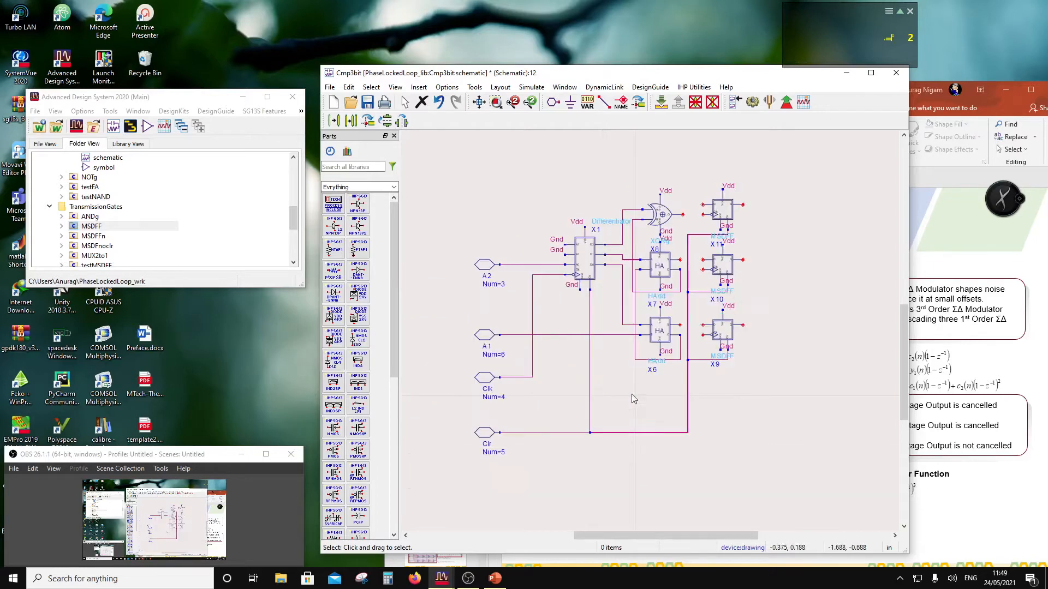
left_click_drag(484, 377, 490, 399)
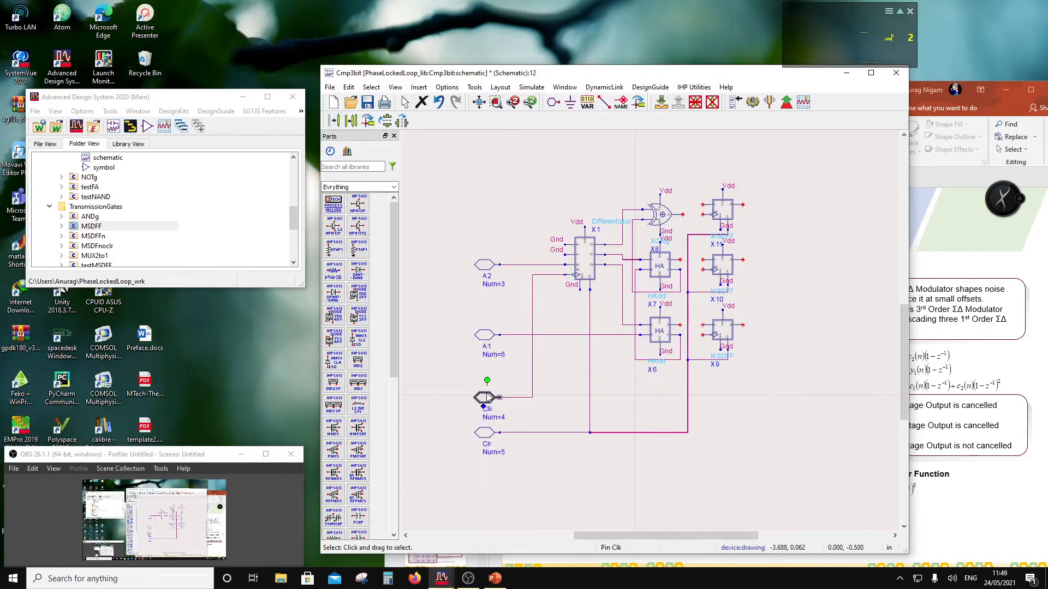
left_click(551, 453)
scroll(92, 240, "down", 1)
scroll(93, 240, "down", 2)
scroll(96, 227, "up", 3)
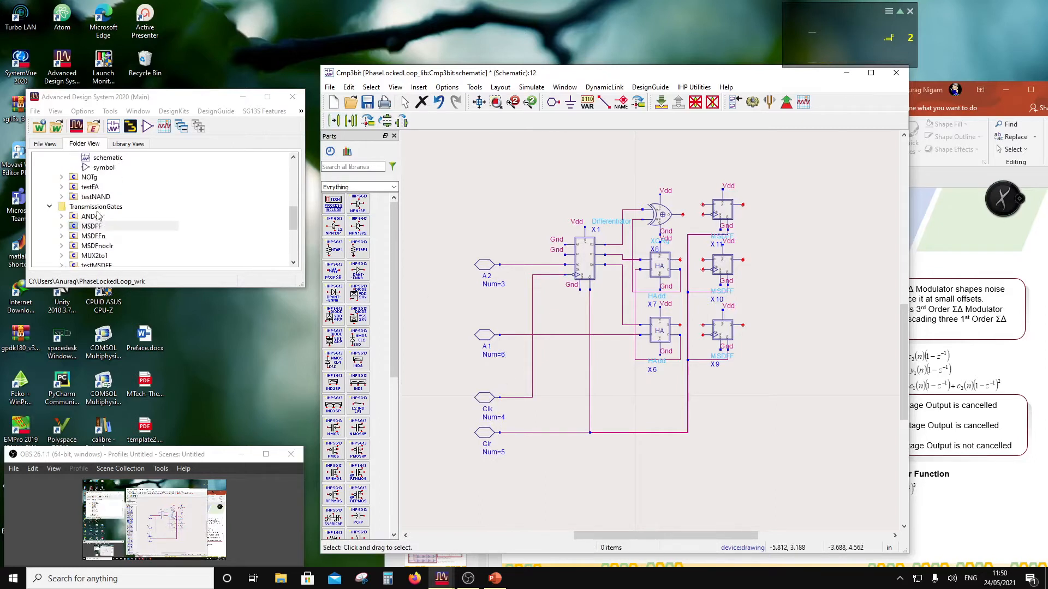
Step: Place two NOTg inverters in series on the Clk line, beyond the branch that feeds the Differentiator
left_click(90, 207)
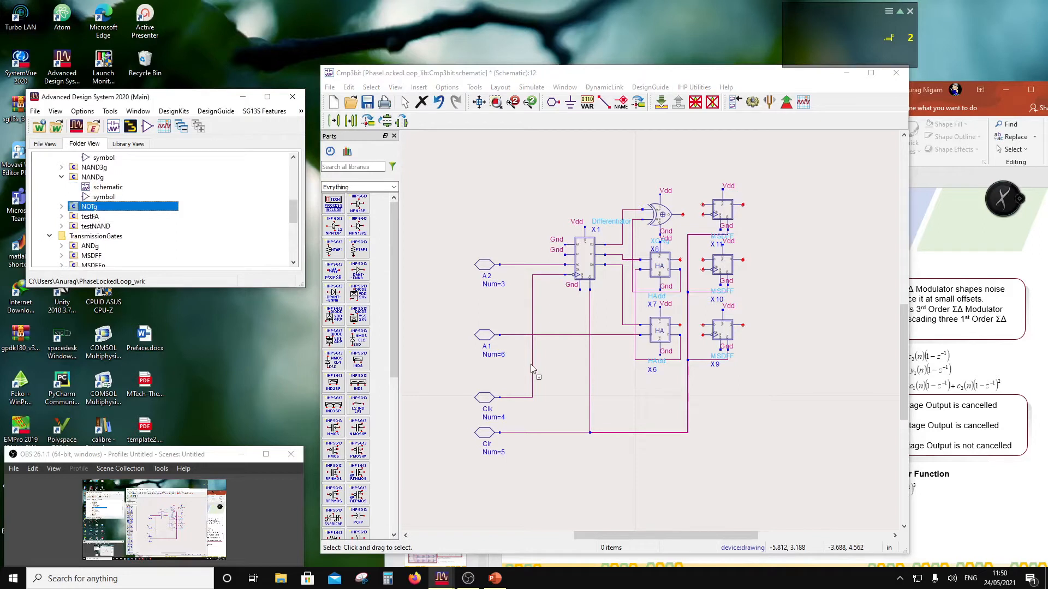
left_click(549, 397)
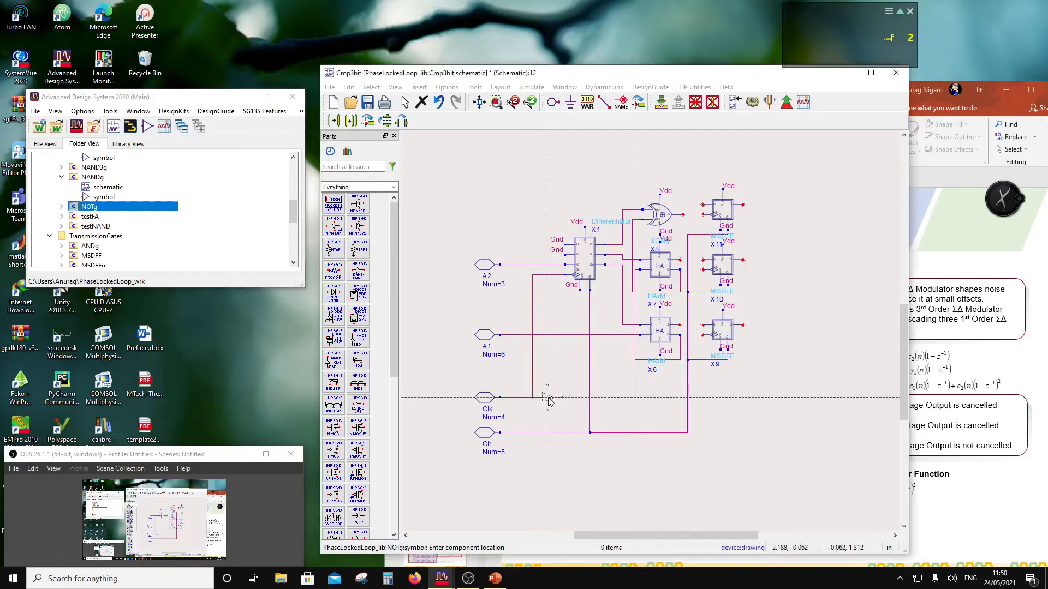
left_click(581, 399)
key("Escape")
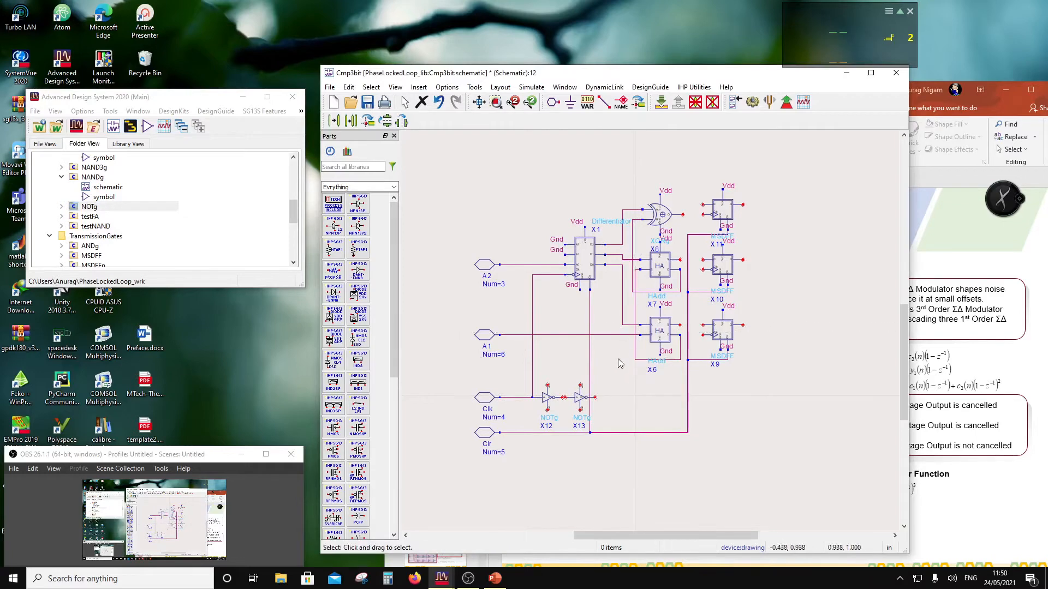
Step: Wire the output of the first NOTg inverter to the input of the second
scroll(610, 391, "up", 2)
left_click(603, 102)
left_click(592, 312)
left_click(598, 312)
Step: Label the upper supply pins of both NOTg inverters Vdd
left_click(621, 102)
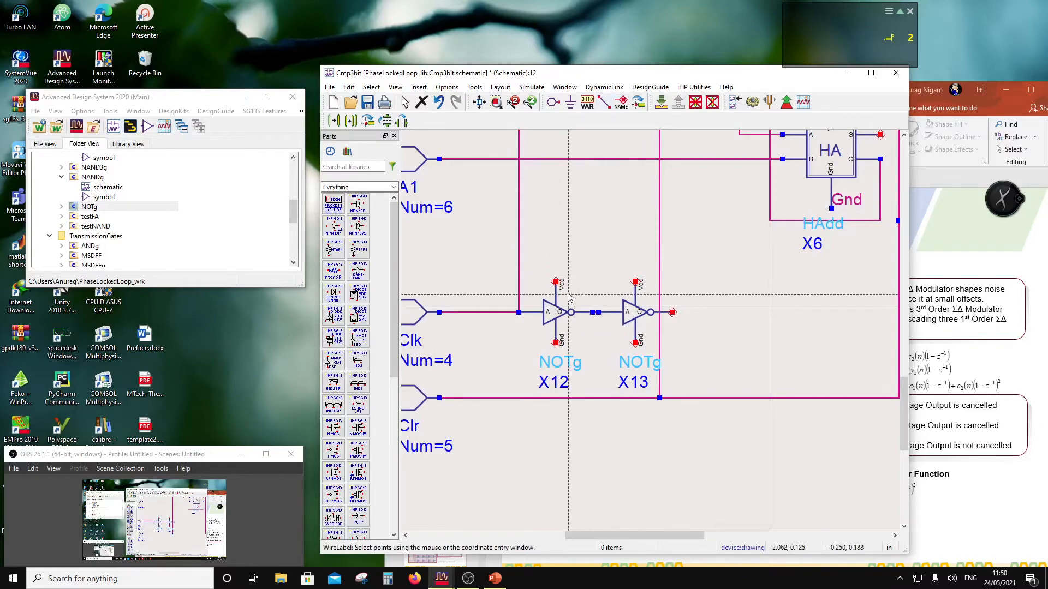
left_click(595, 313)
type("Vdd")
left_click(638, 269)
left_click(635, 282)
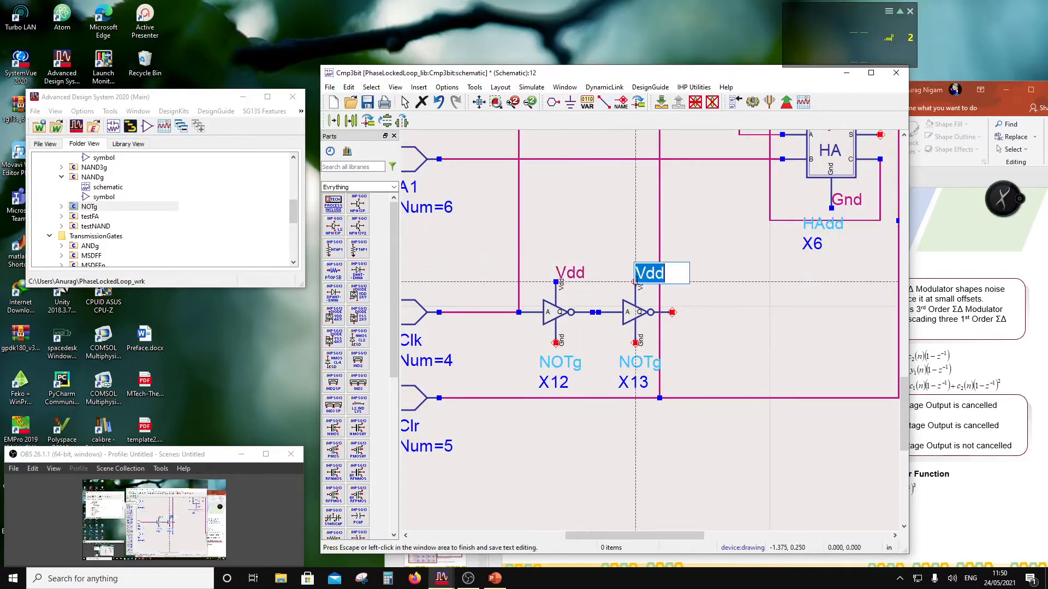
left_click(585, 288)
Step: Label the lower ground pins of both NOTg inverters Gnd
left_click(556, 342)
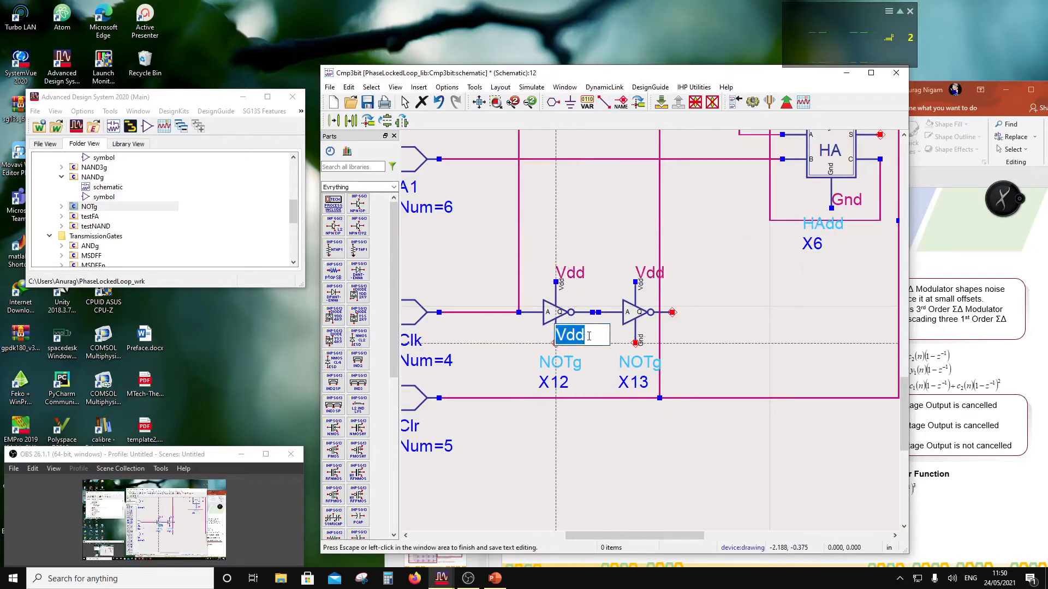
type("Gnd")
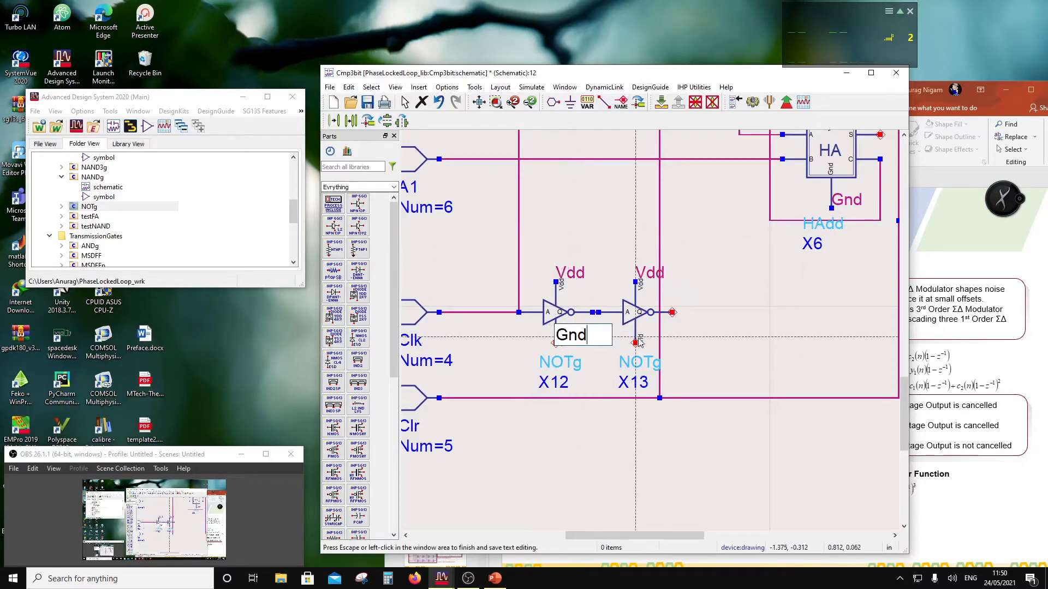
left_click(635, 343)
left_click(635, 343)
left_click(713, 331)
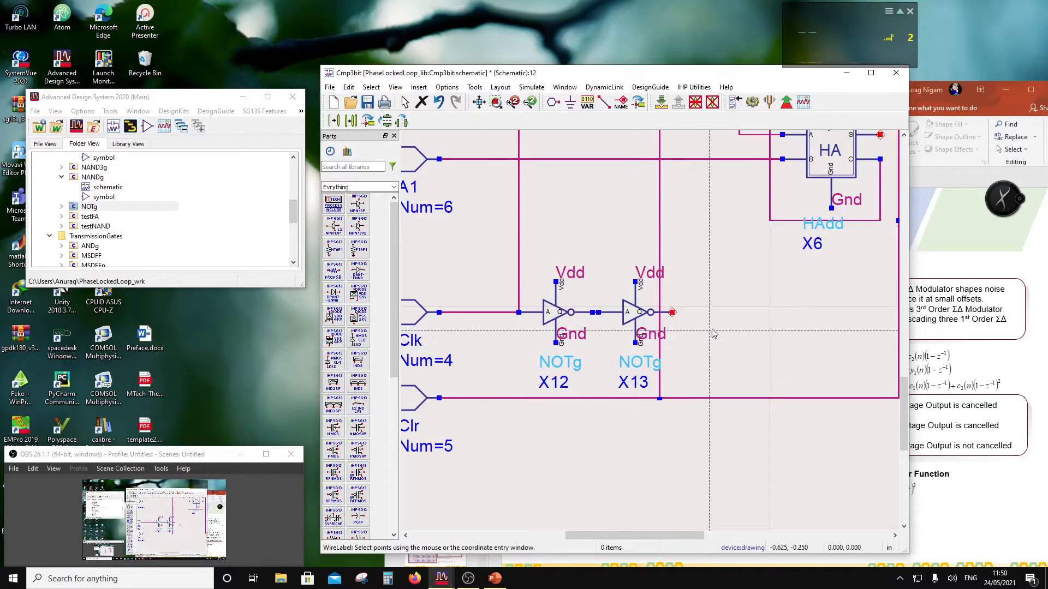
key("Escape")
Step: Wire the output of inverter X13 to the clock inputs of MSDFF flip-flops X11, X10 and X9
scroll(740, 311, "down", 2)
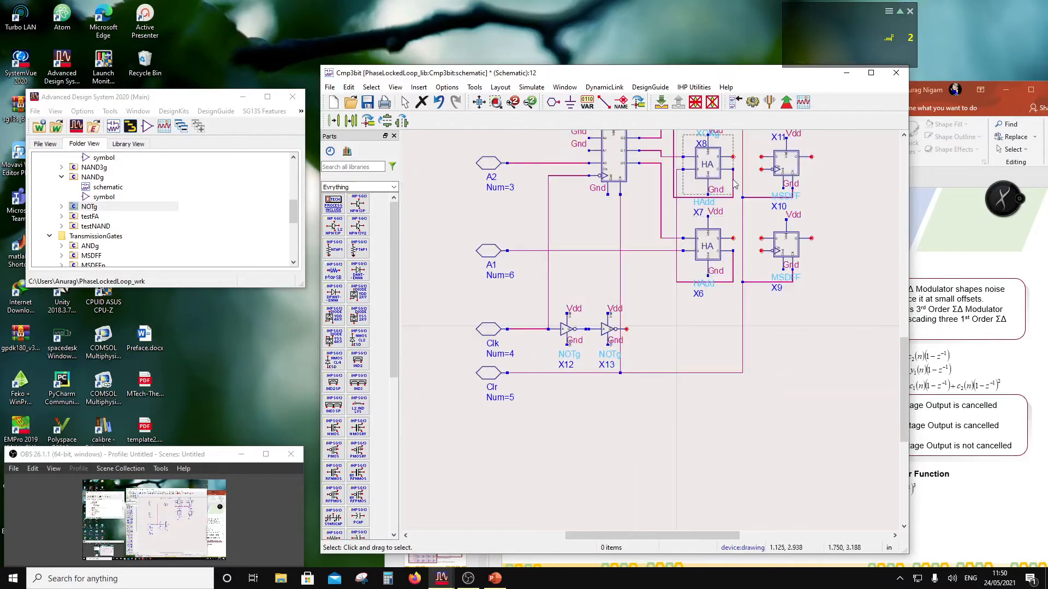
left_click(605, 106)
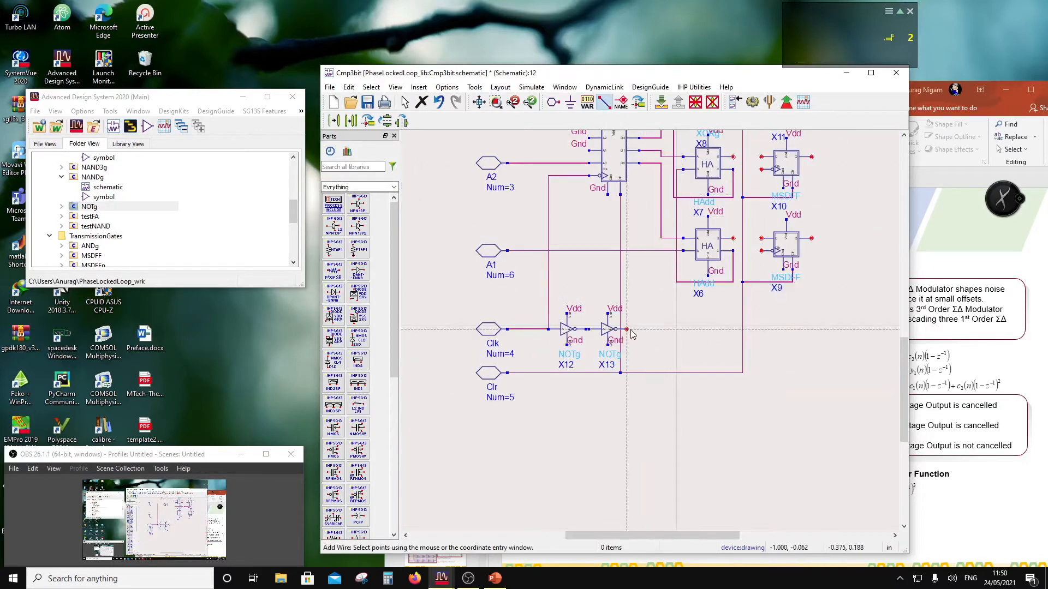
scroll(767, 222, "up", 2)
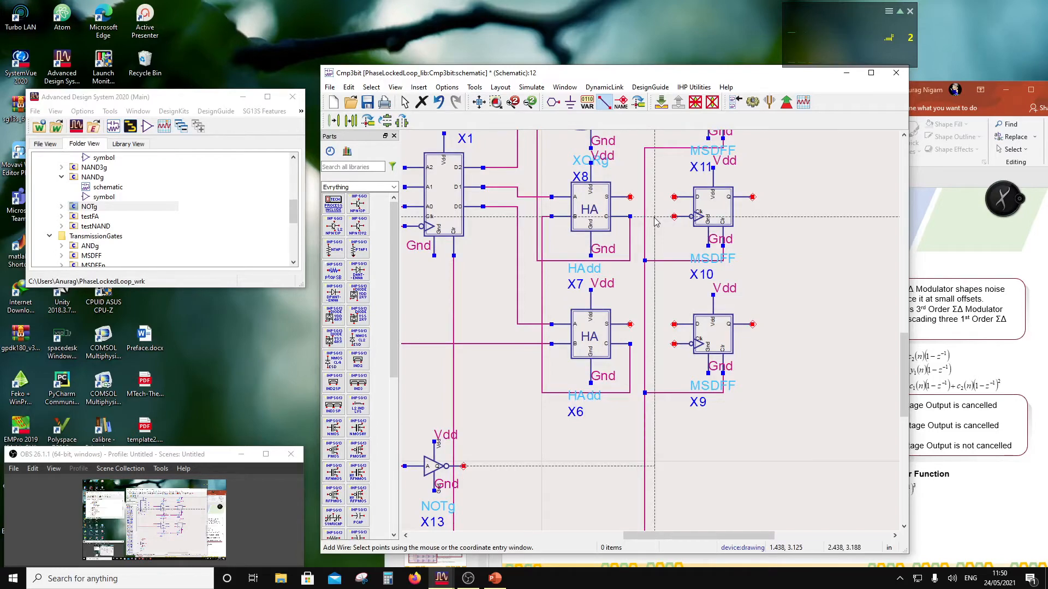
scroll(655, 221, "down", 1)
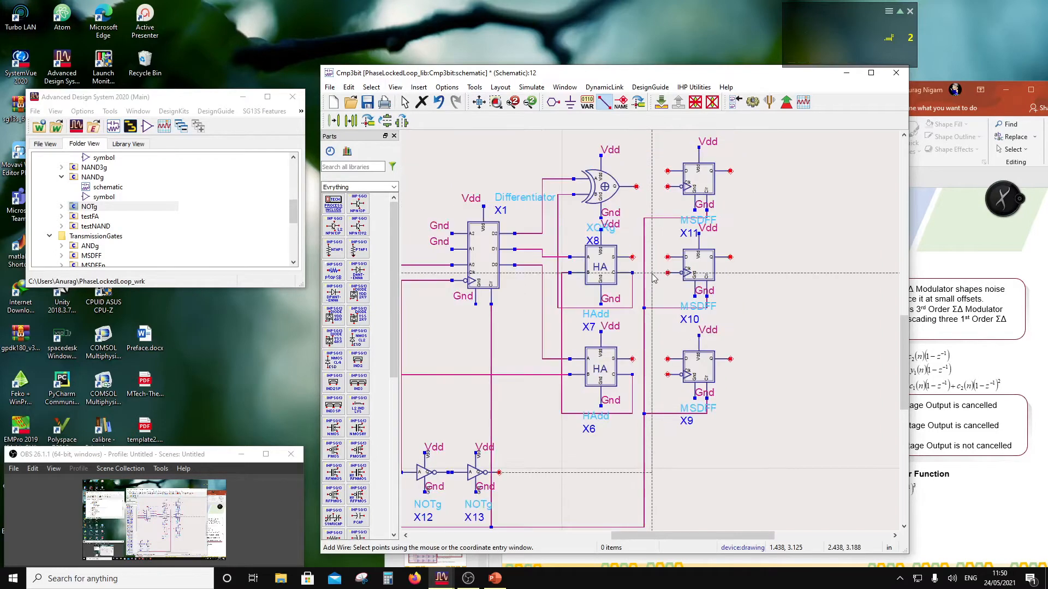
left_click(651, 186)
left_click(668, 187)
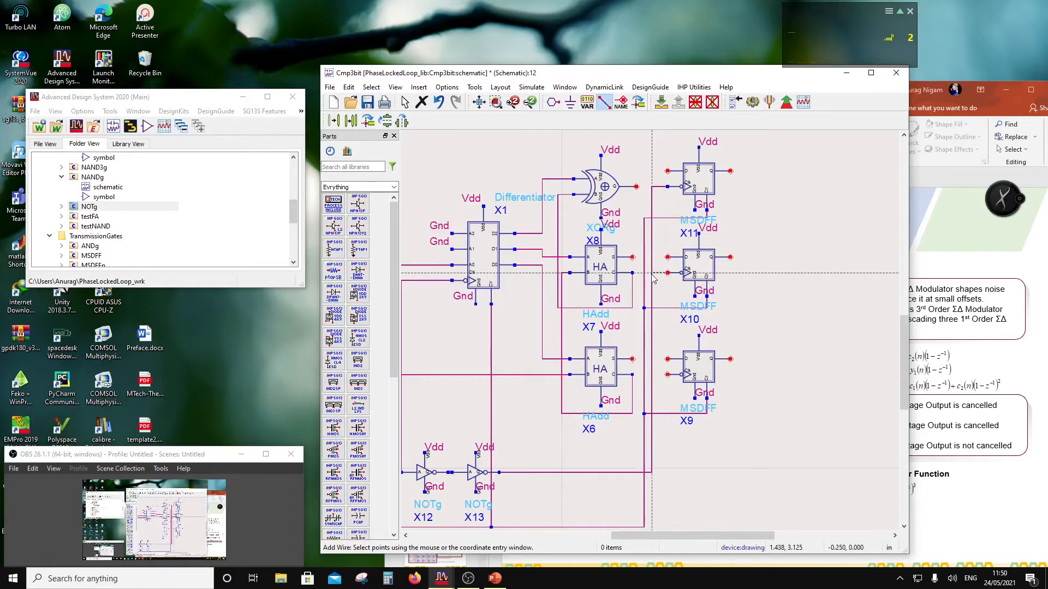
left_click(652, 272)
left_click(667, 272)
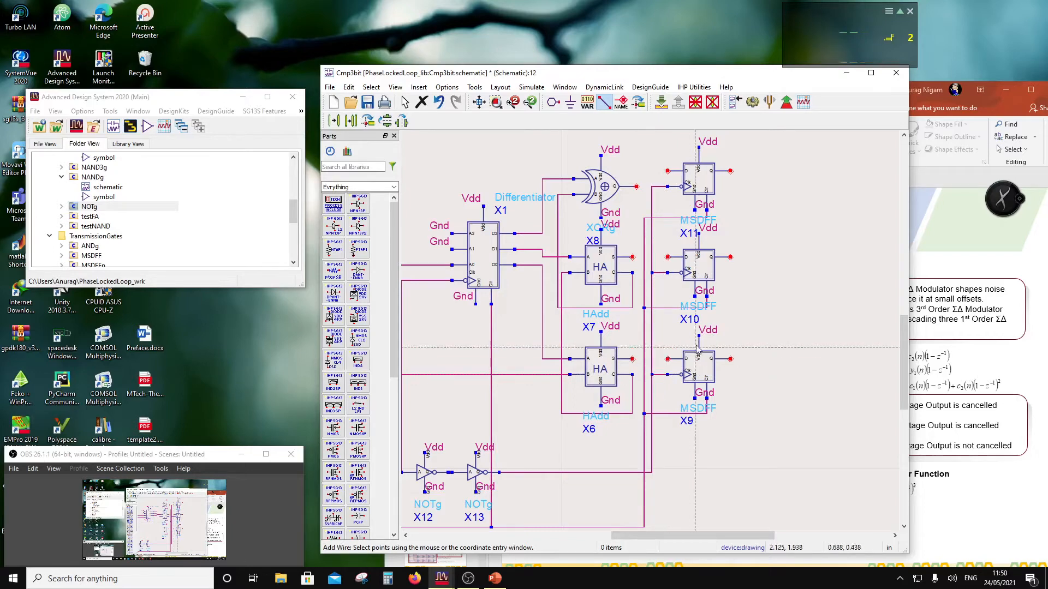
key("Escape")
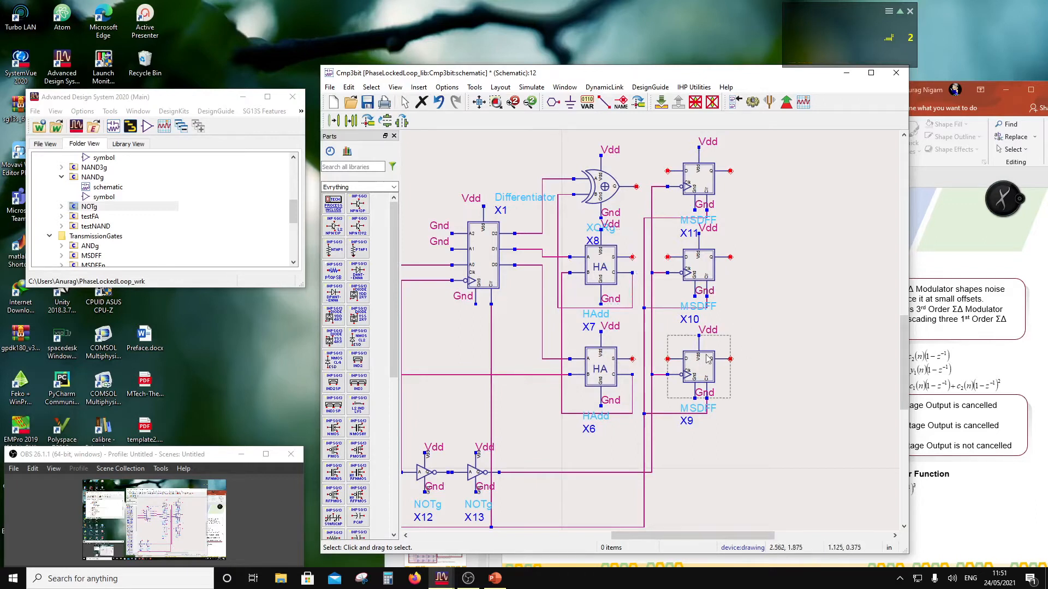
Step: Wire the sum outputs of half adders X6 and X7 and the XOR gate output to the D inputs of their adjacent MSDFFs
left_click(603, 103)
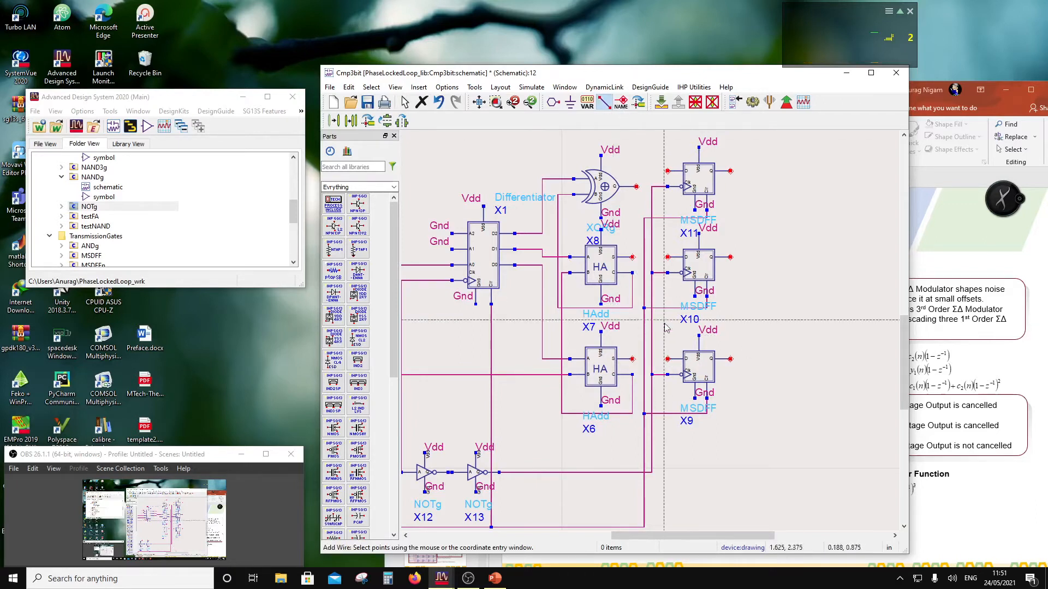
left_click(667, 359)
left_click(632, 359)
left_click(668, 257)
left_click(632, 256)
left_click(636, 186)
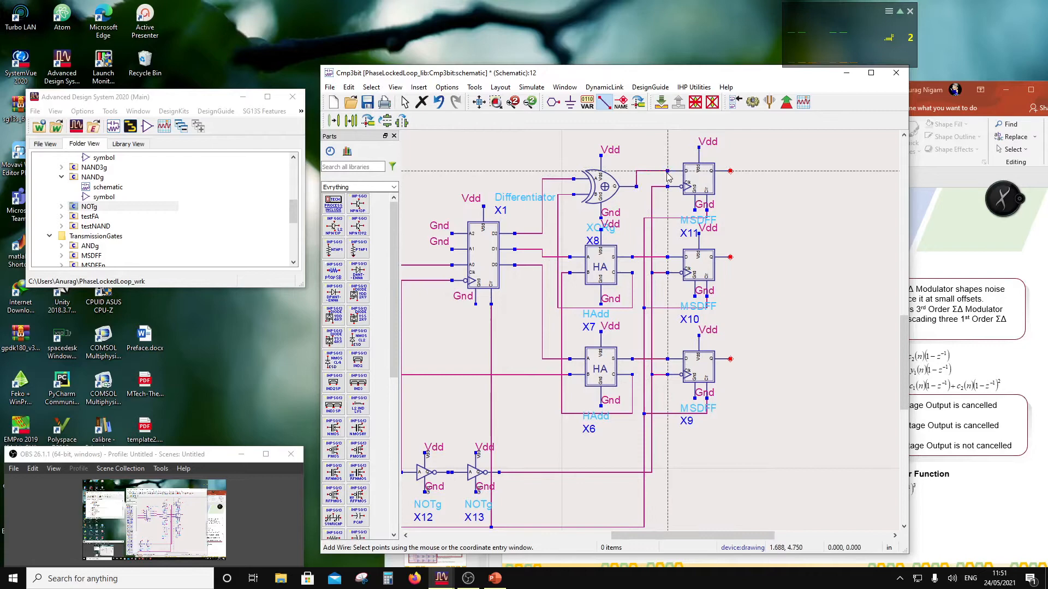
key("Escape")
Step: Uncover the slide behind the schematic to check the third-order ΣΔ modulator block diagram
scroll(704, 307, "down", 2)
scroll(663, 342, "up", 2)
left_click_drag(575, 76, 251, 211)
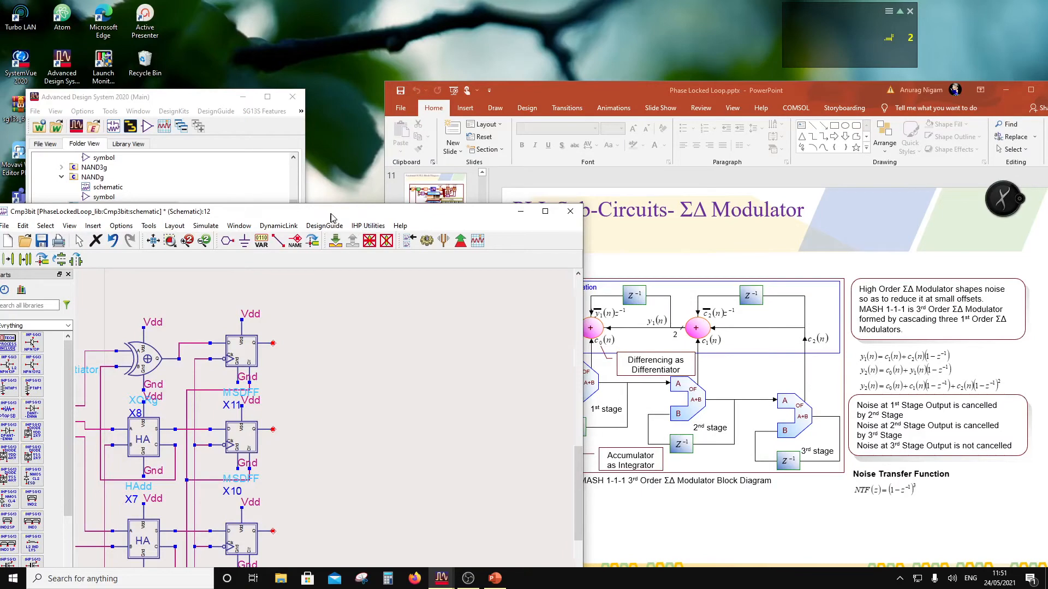
left_click_drag(331, 217, 489, 65)
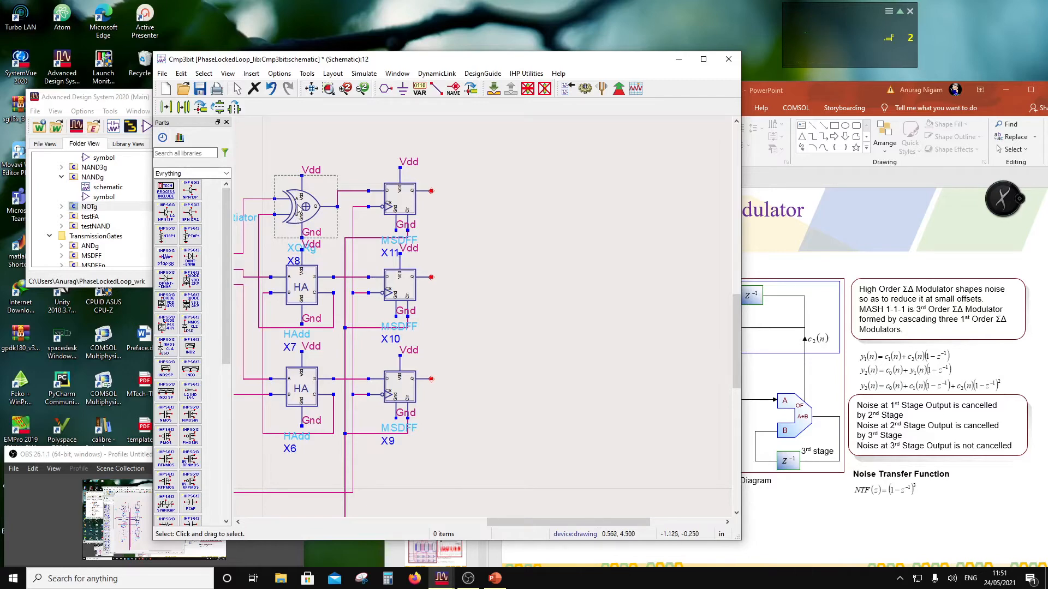
Step: Copy Differentiator X1 to beyond the MSDFF flip-flops and delete the Gnd labels from the copy's two upper inputs
scroll(475, 309, "down", 2)
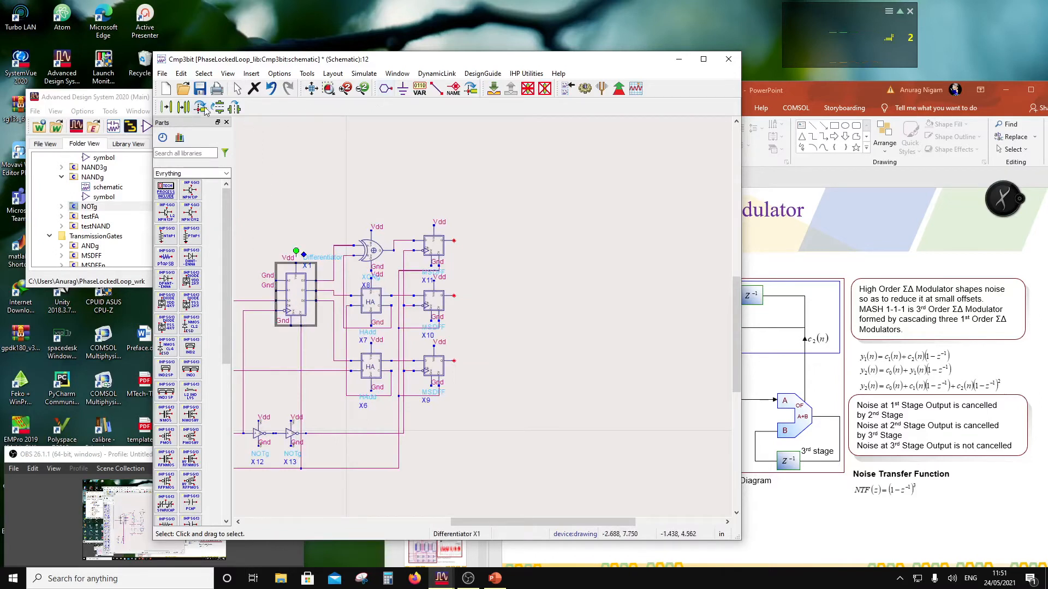
left_click(184, 107)
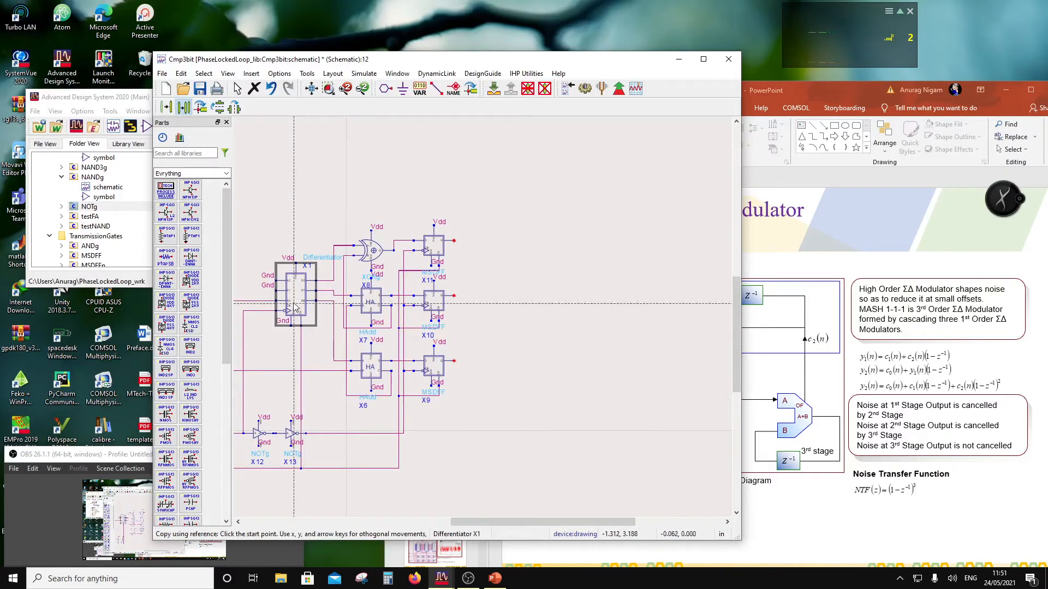
left_click(294, 309)
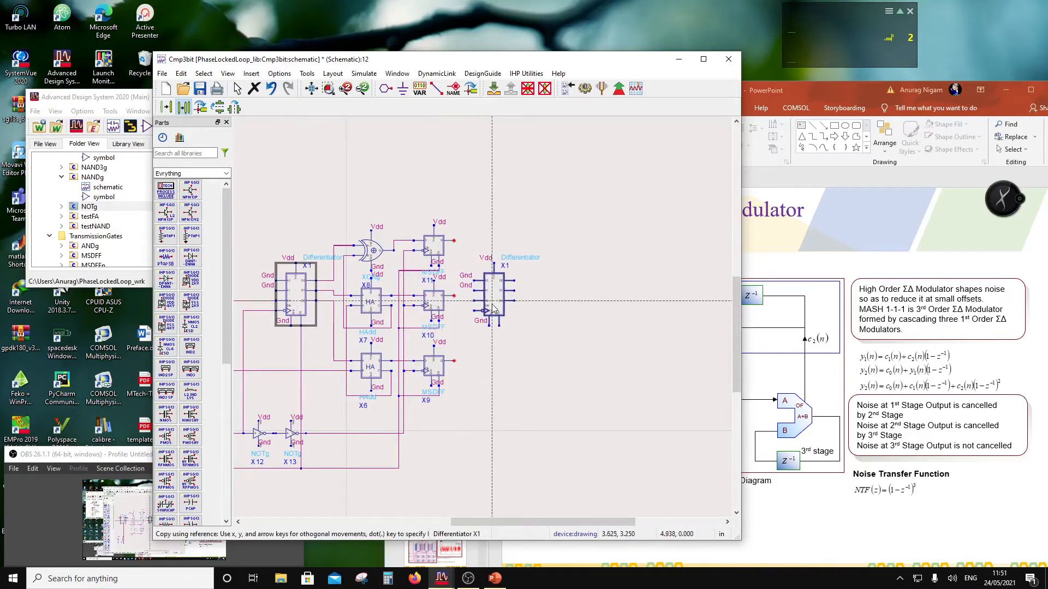
left_click(496, 309)
left_click(597, 267)
left_click(470, 279)
key("Delete")
key("Delete")
left_click(598, 320)
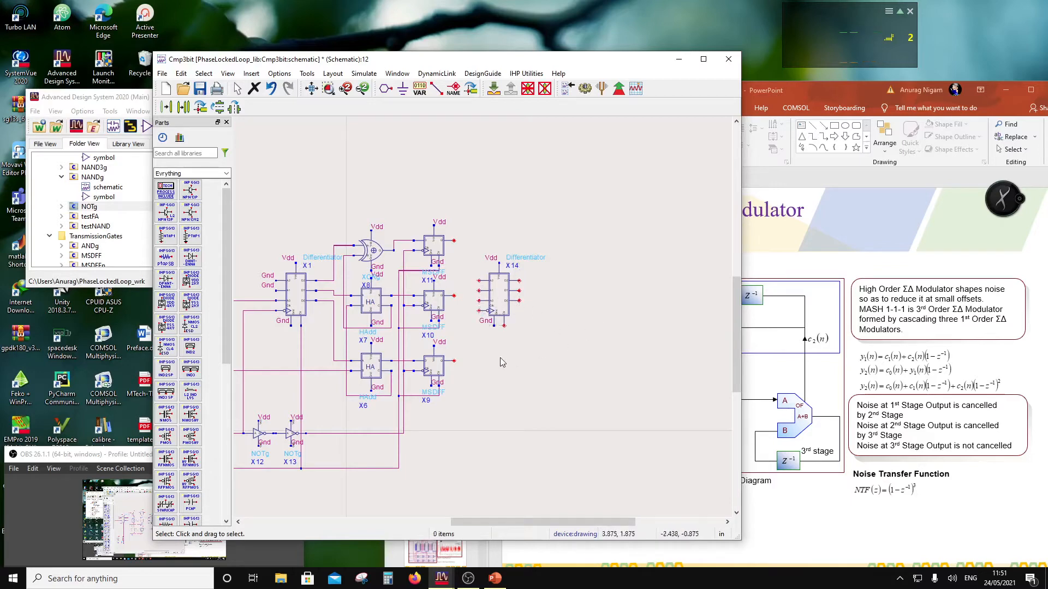
Step: Copy NOTg inverters X12 and X13 to the far end of the buffered Clk line, below the MSDFF flip-flops
scroll(483, 337, "down", 1)
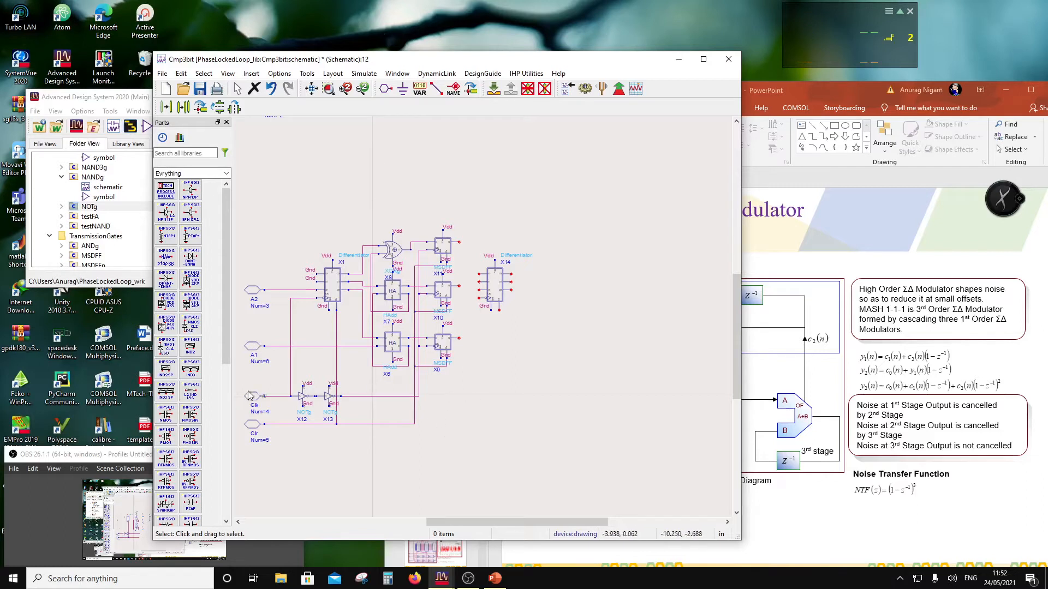
left_click_drag(279, 378, 345, 410)
left_click(183, 106)
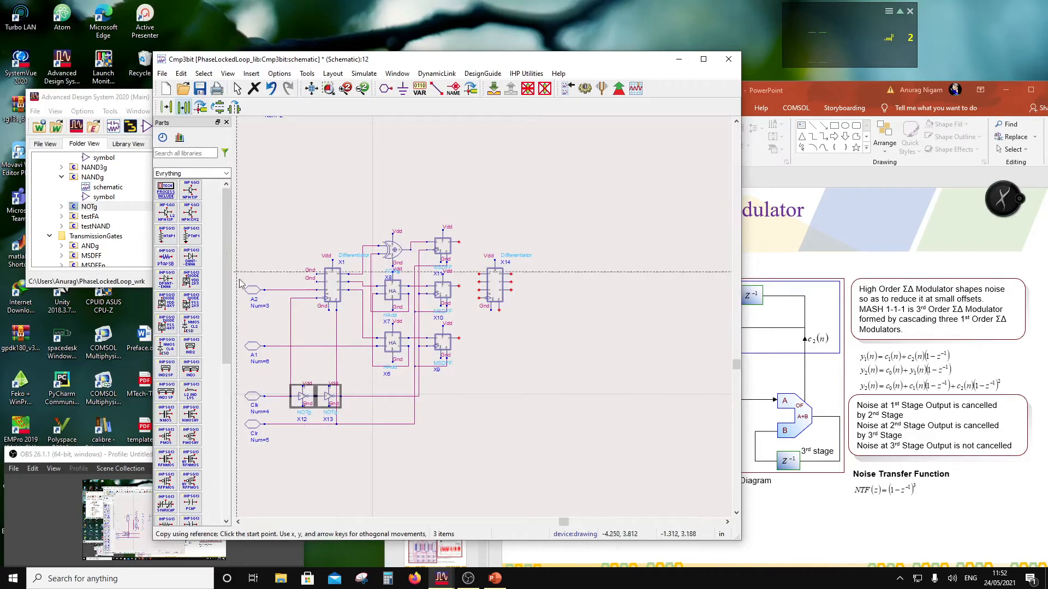
left_click(294, 400)
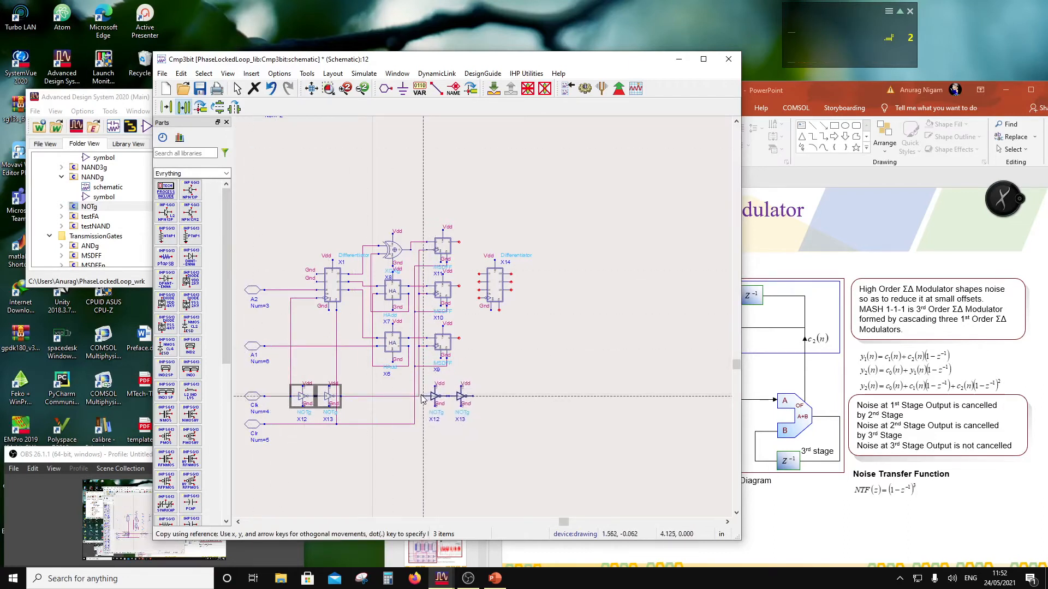
left_click(419, 399)
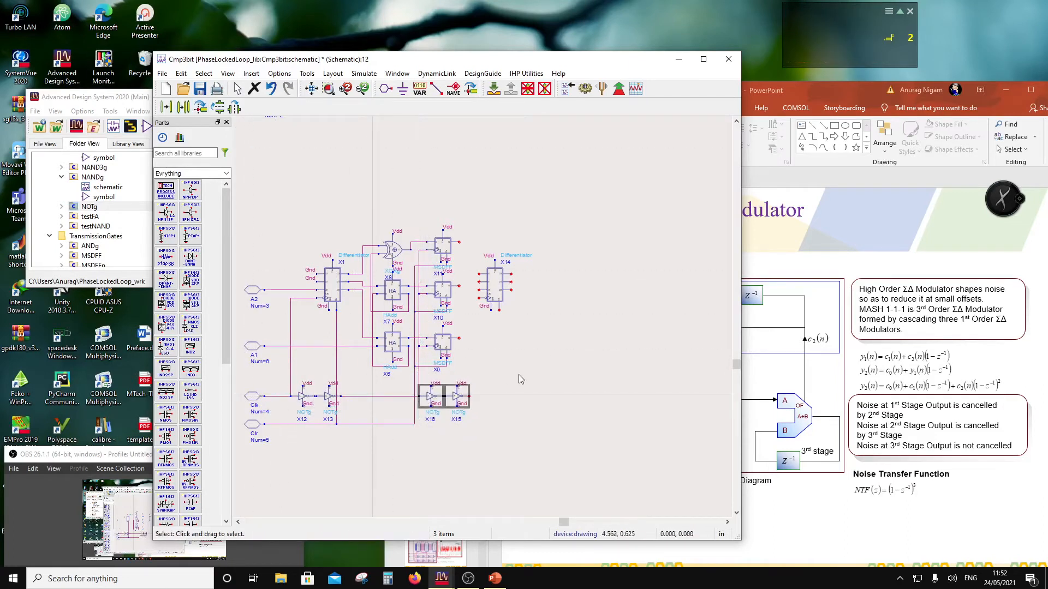
Step: Shift Differentiator X14 slightly away from the MSDFFs and wire the output of NOTg X15 to its Clk input
left_click_drag(501, 283, 509, 283)
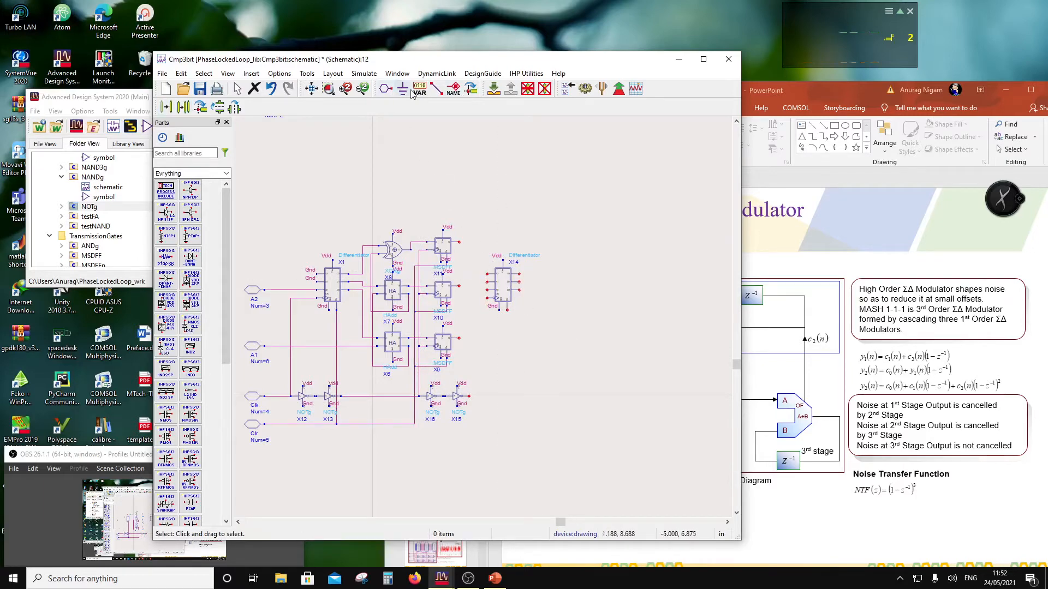
left_click(435, 88)
scroll(489, 338, "up", 3)
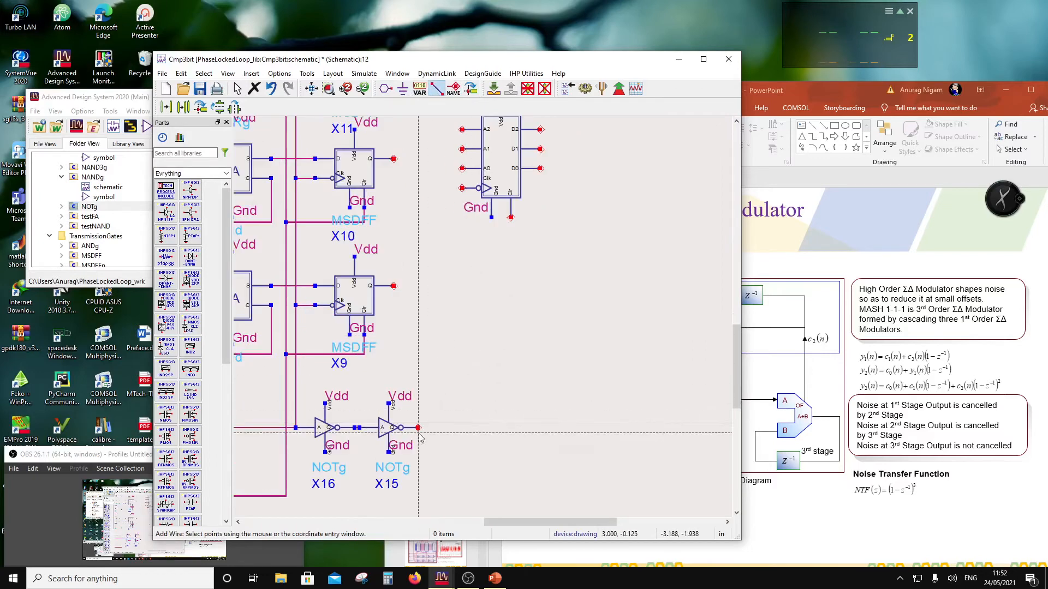
left_click(469, 396)
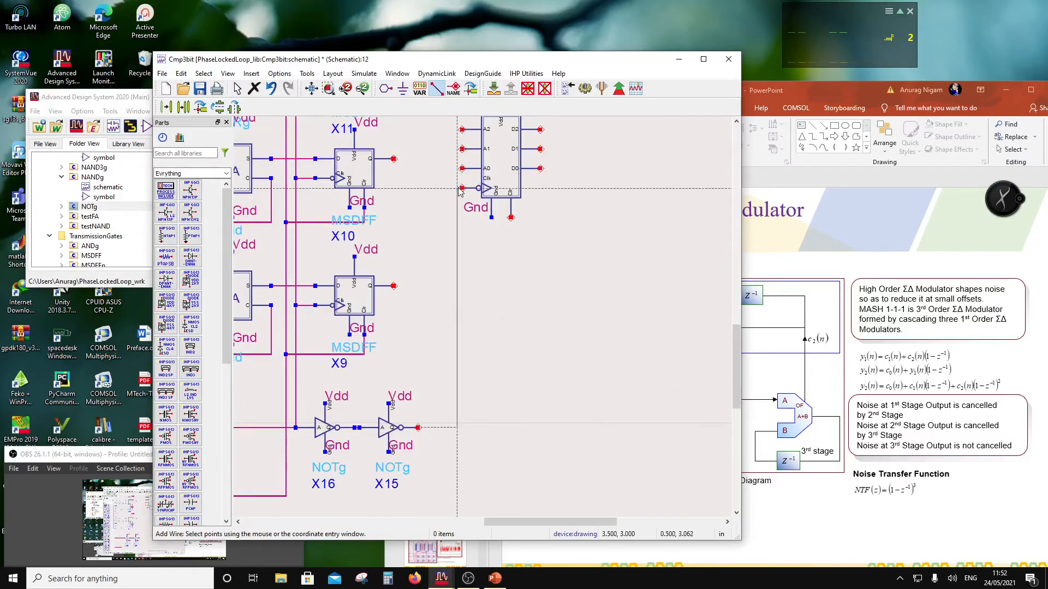
left_click(463, 188)
scroll(488, 306, "down", 2)
scroll(487, 306, "down", 2)
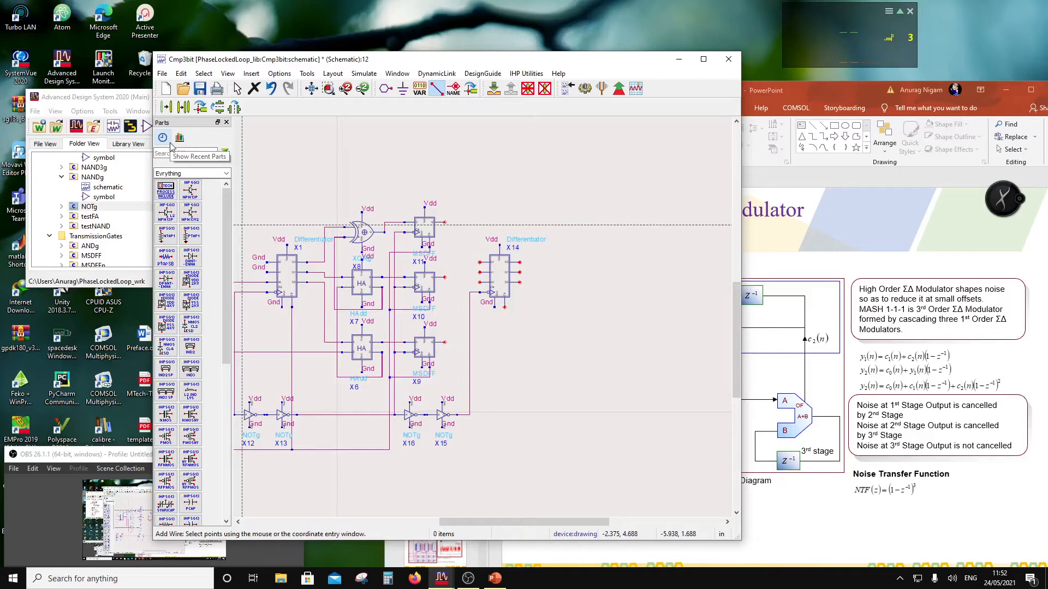
Step: Wire the Clr input of Differentiator X14 to the shared Clr line
left_click(504, 307)
scroll(400, 440, "down", 1)
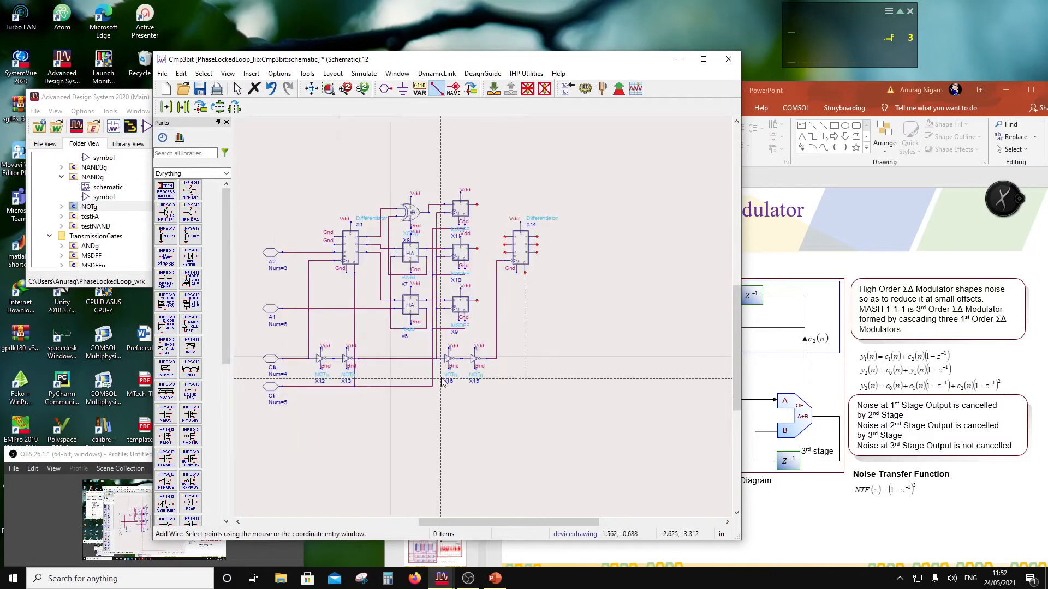
left_click(432, 387)
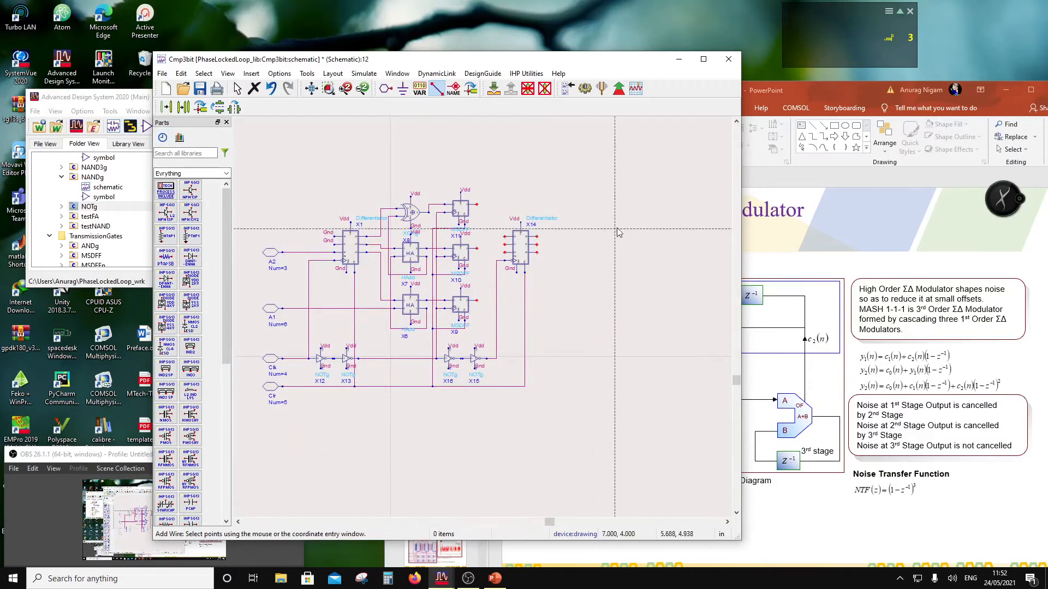
Step: Wire the Q outputs of MSDFFs X11, X10 and X9 to inputs A2, A1 and A0 of Differentiator X14
scroll(579, 241, "up", 2)
scroll(435, 306, "down", 1)
scroll(453, 324, "up", 1)
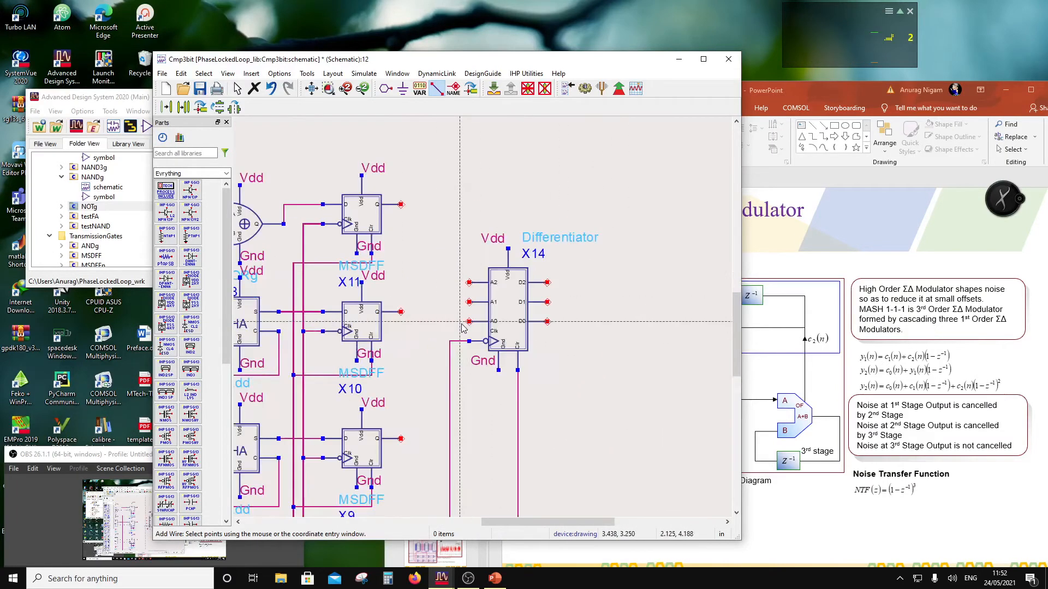
left_click(401, 205)
left_click(468, 282)
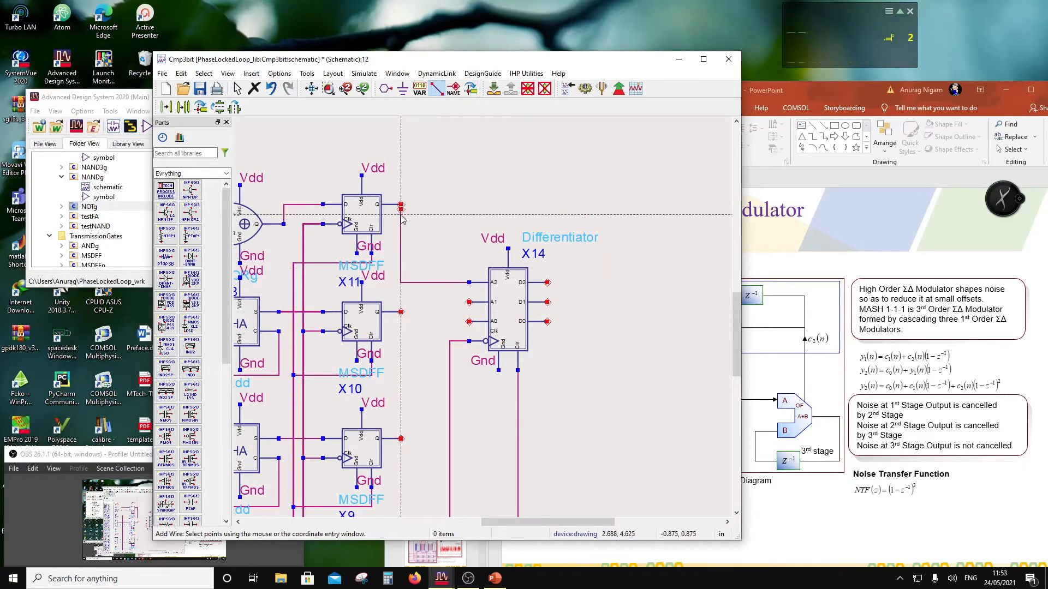
key("Escape")
left_click(437, 87)
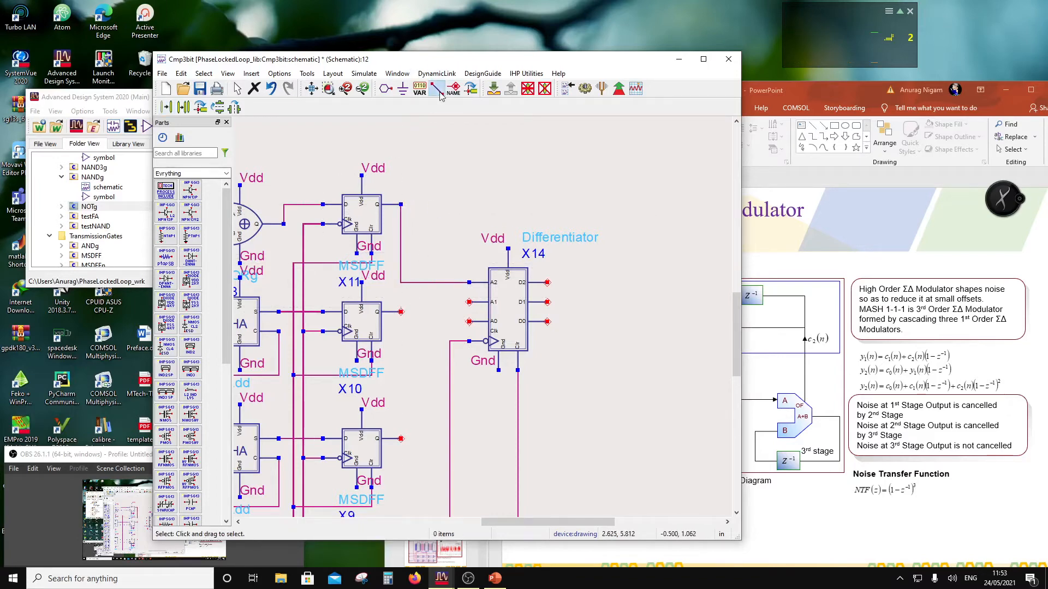
left_click(401, 312)
left_click(468, 302)
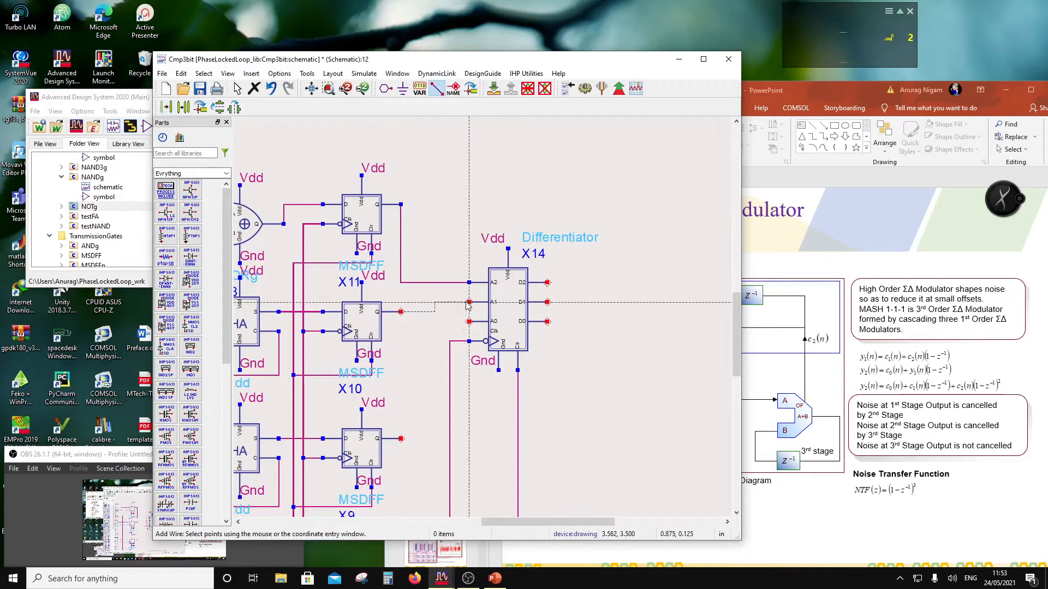
left_click(401, 440)
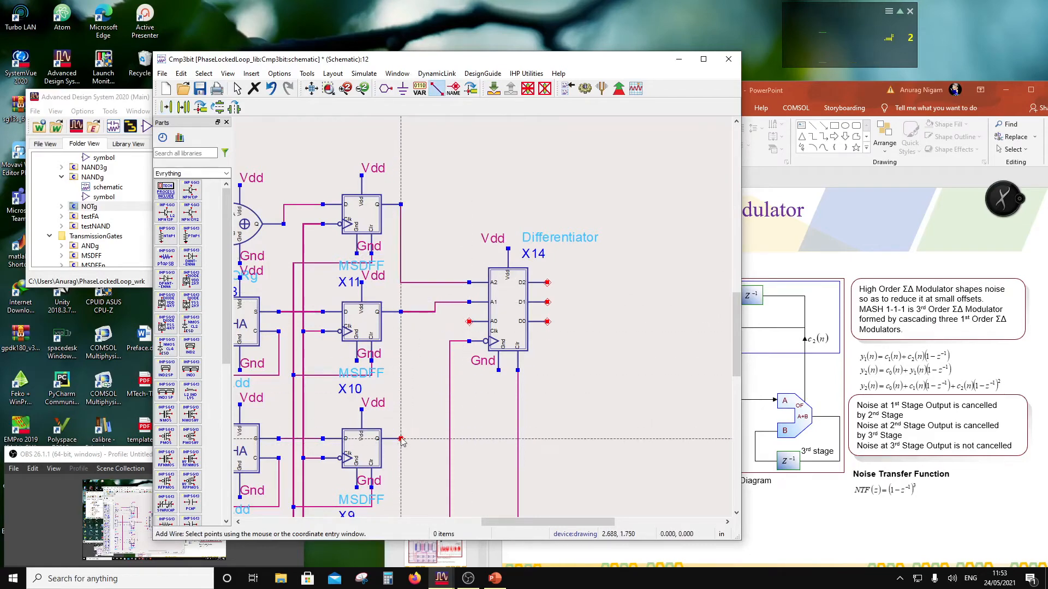
left_click(468, 321)
key("Escape")
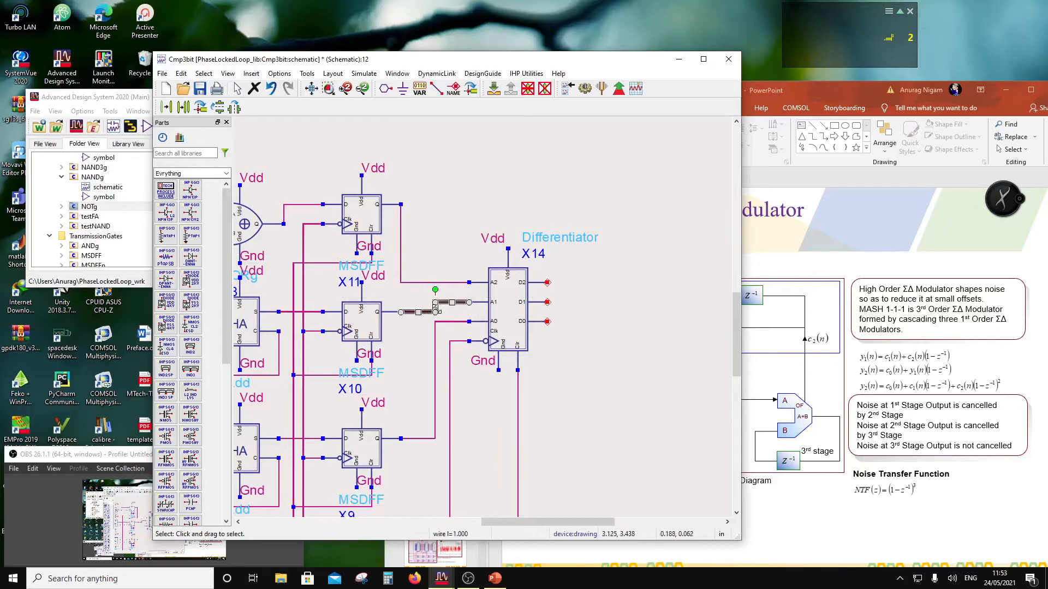
Step: Move the vertical segment of the wire from X11 to input A2 farther from the flip-flops, in line with the other wires
left_click(402, 257)
left_click_drag(403, 245, 436, 250)
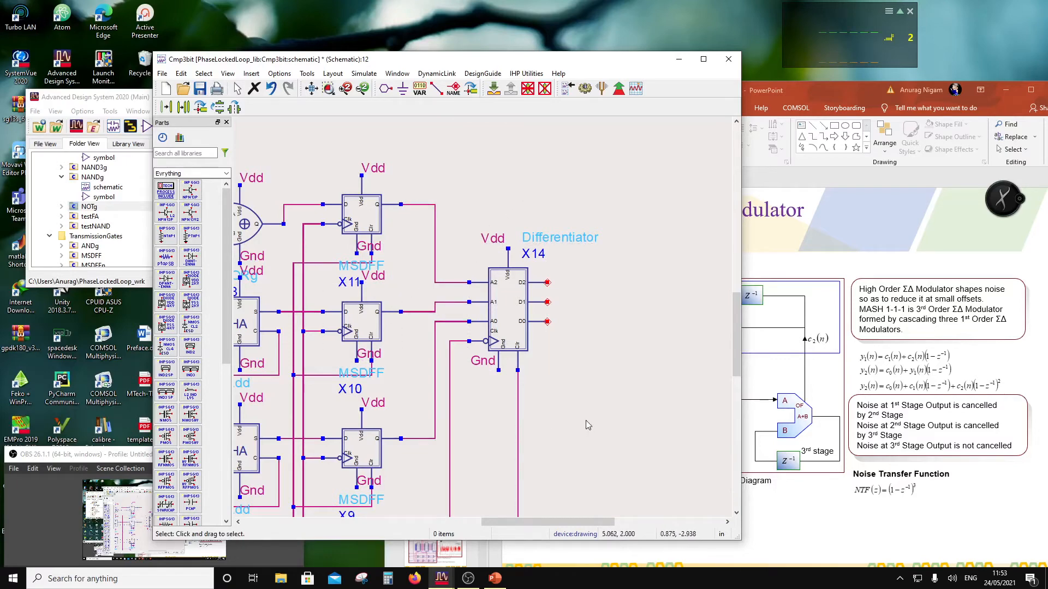
scroll(585, 422, "down", 3)
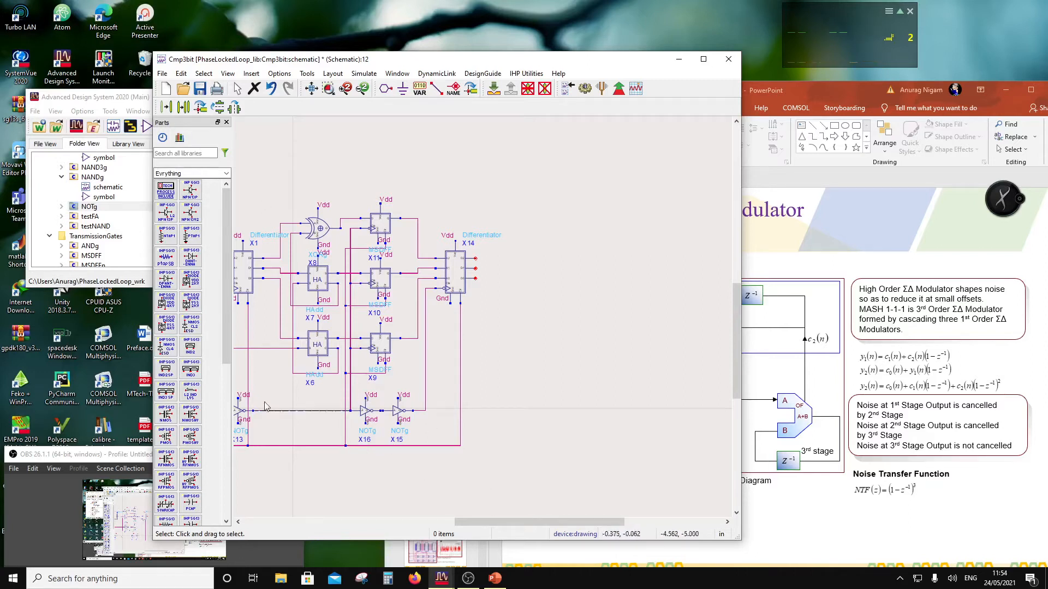
Step: Place an MSDFFnoclr flip-flop from the TransmissionGates folder beyond NOTg X15, level with the Clk line
scroll(390, 331, "down", 1)
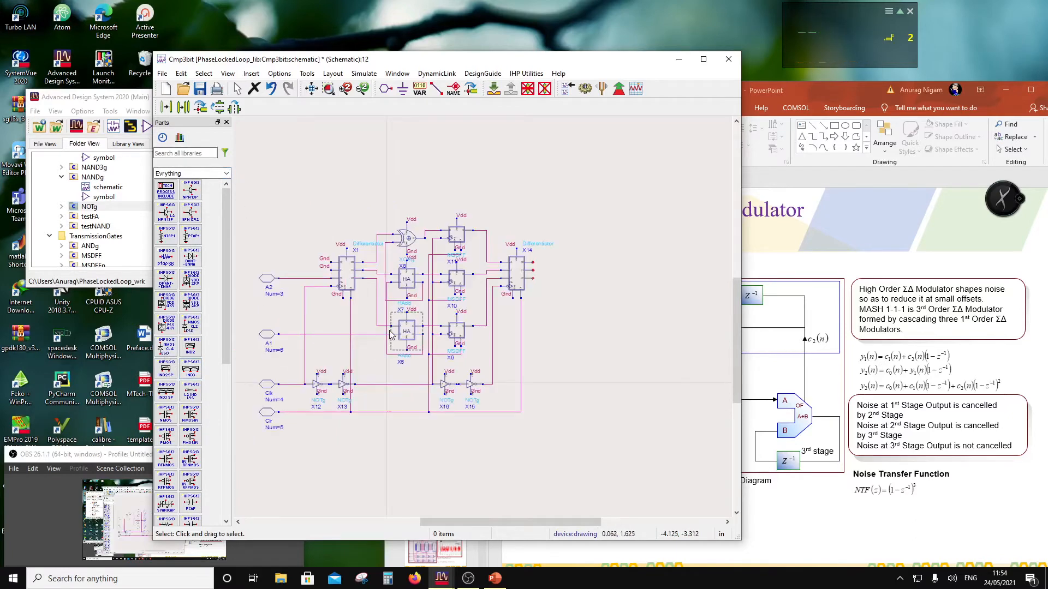
scroll(486, 334, "up", 1)
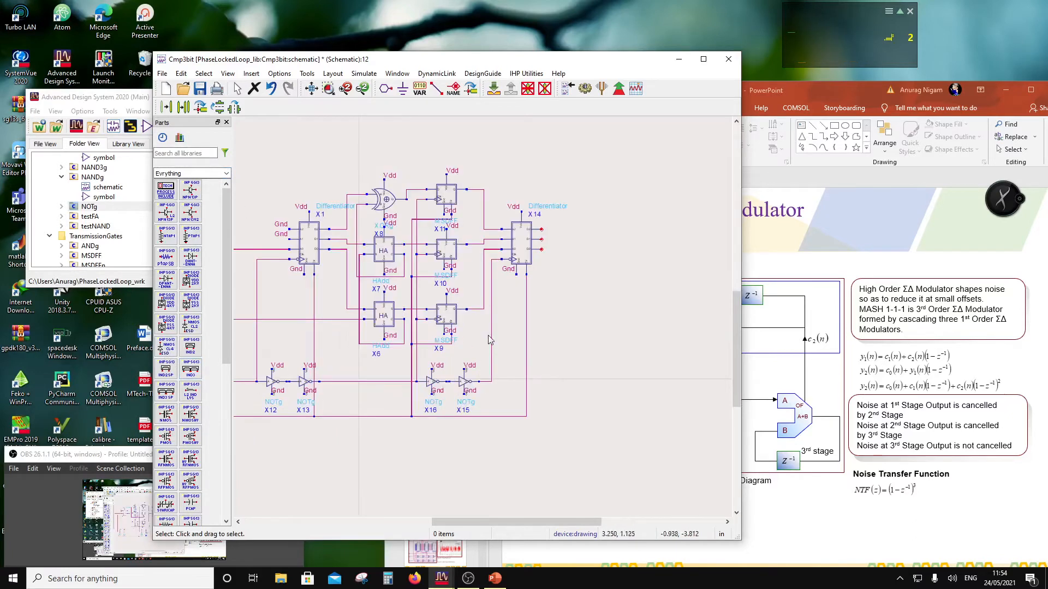
scroll(111, 212, "down", 5)
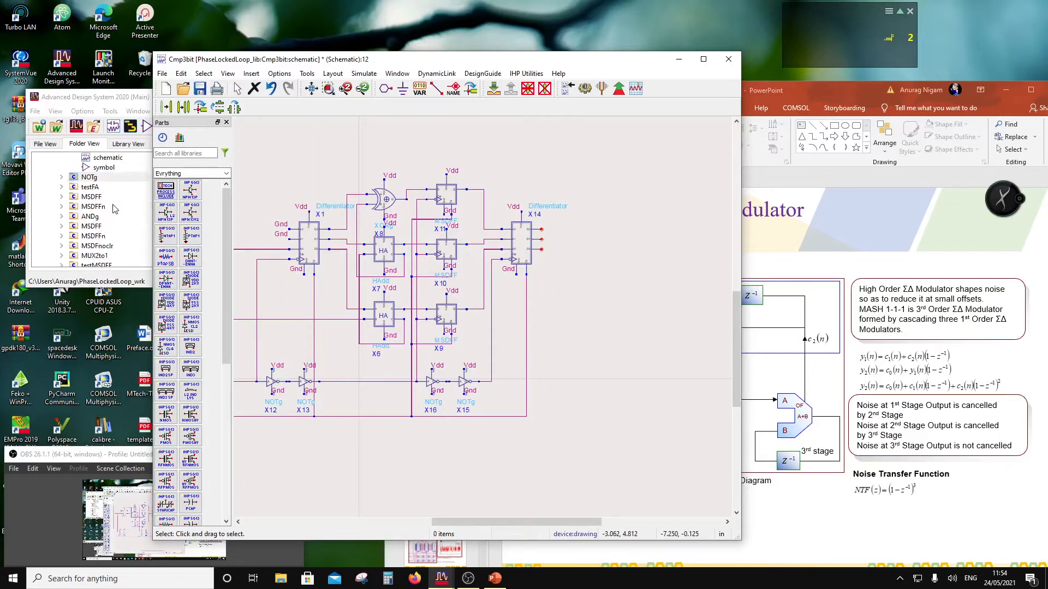
scroll(111, 217, "up", 3)
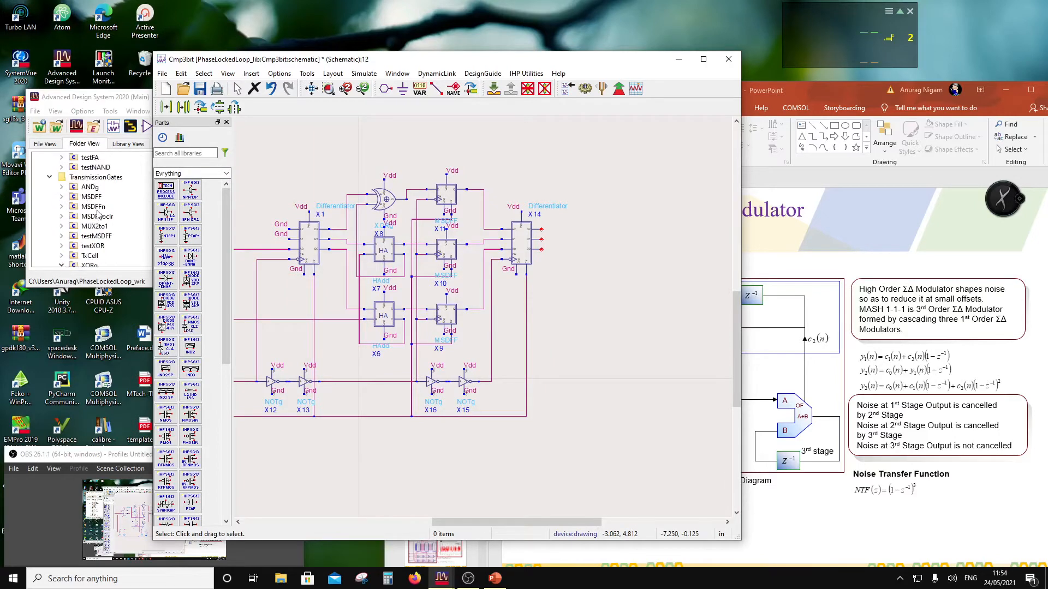
left_click_drag(97, 216, 561, 385)
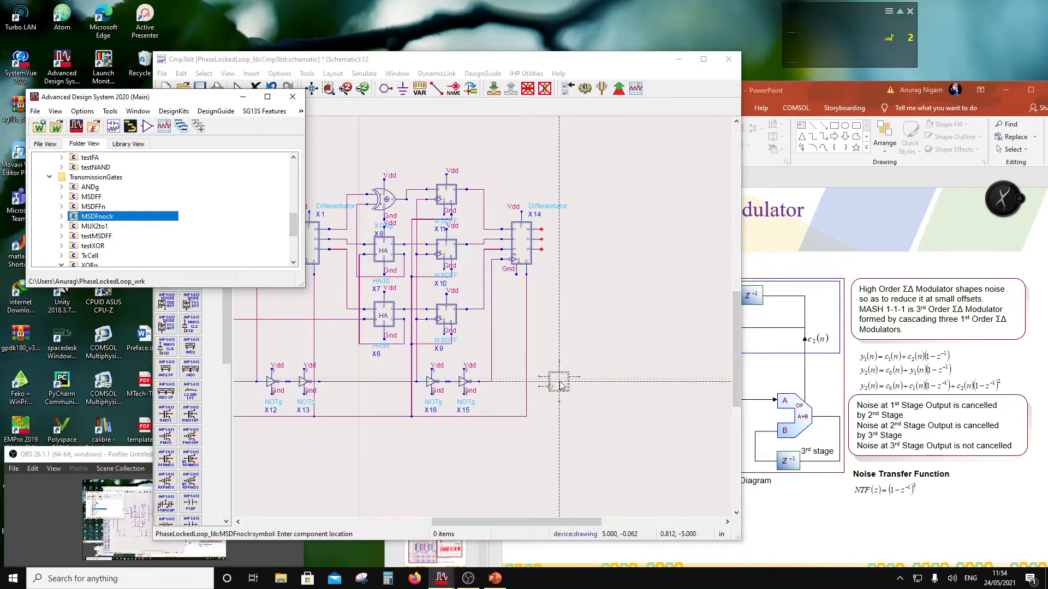
left_click(559, 382)
key("Escape")
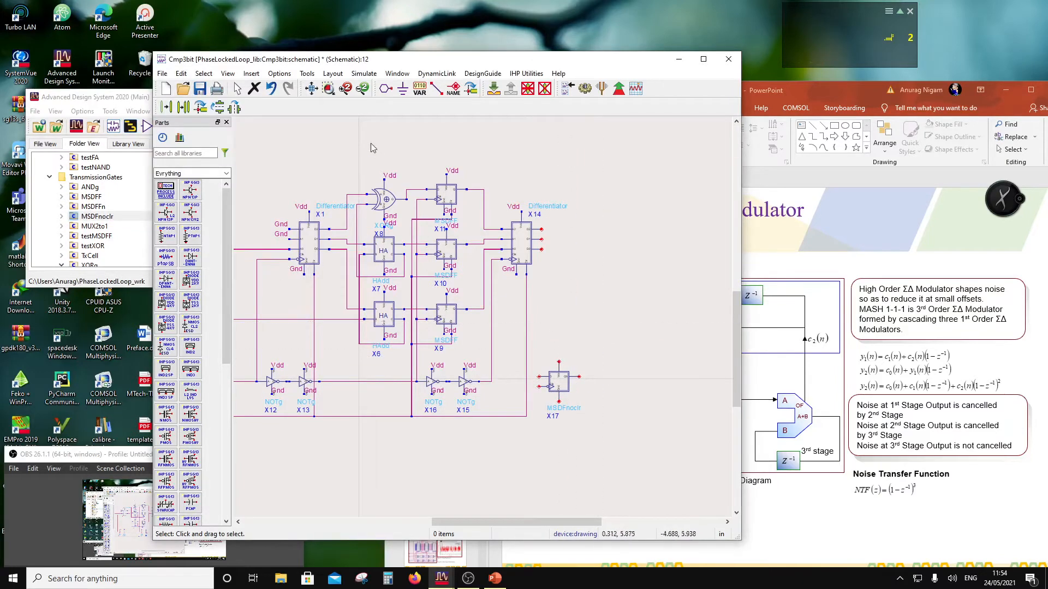
Step: Label the supply and ground terminals of MSDFFnoclr X17 as Vdd and Gnd
left_click(452, 88)
left_click(558, 356)
type("Vdd")
left_click(559, 402)
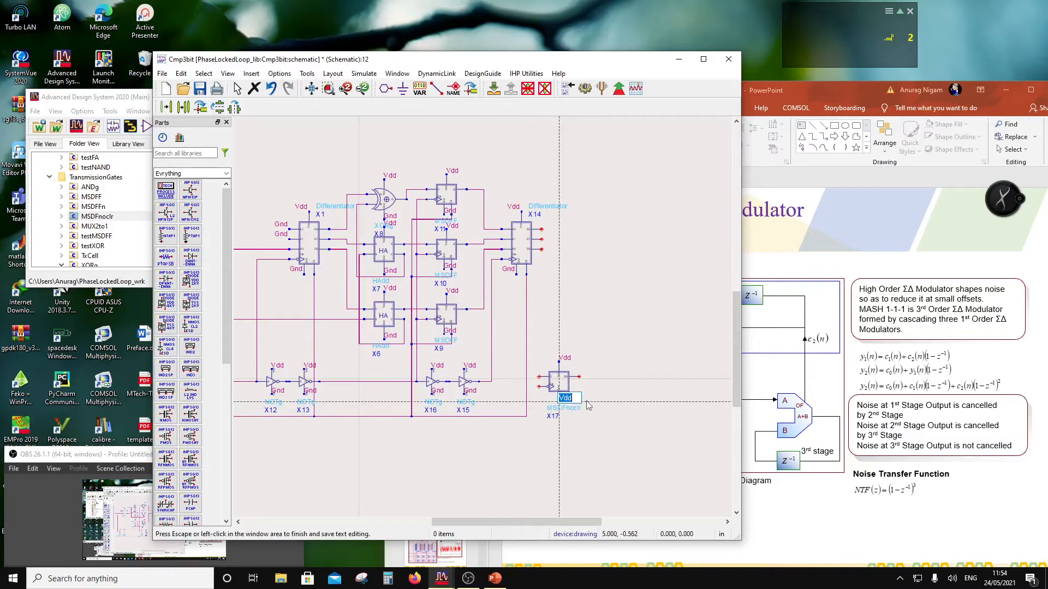
type("Gnd")
left_click(645, 349)
Step: Wire the output of NOTg X15 to the clock input of MSDFFnoclr X17
scroll(541, 381, "up", 1)
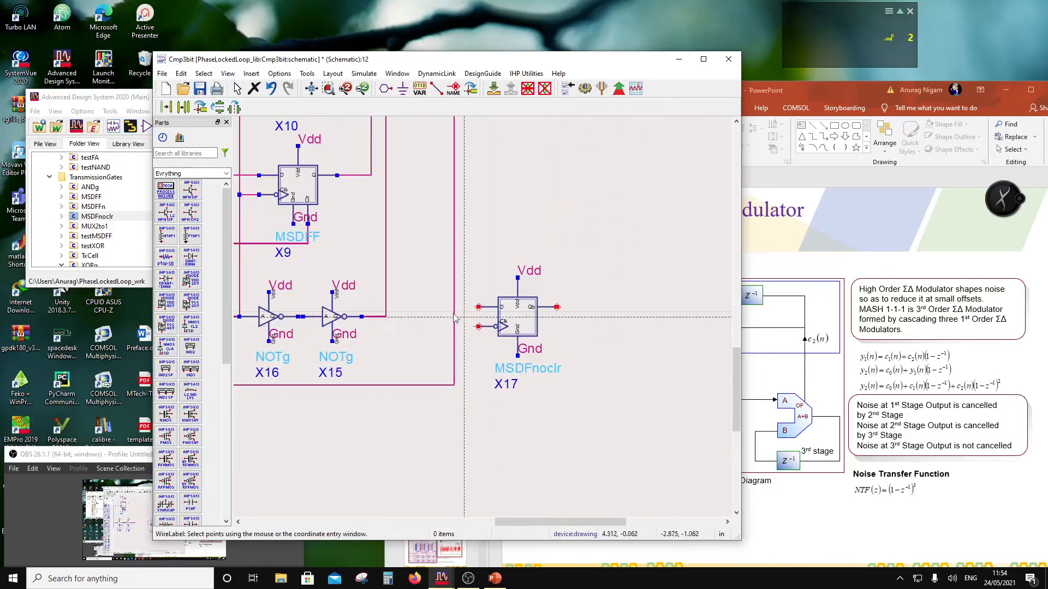
scroll(482, 326, "down", 1)
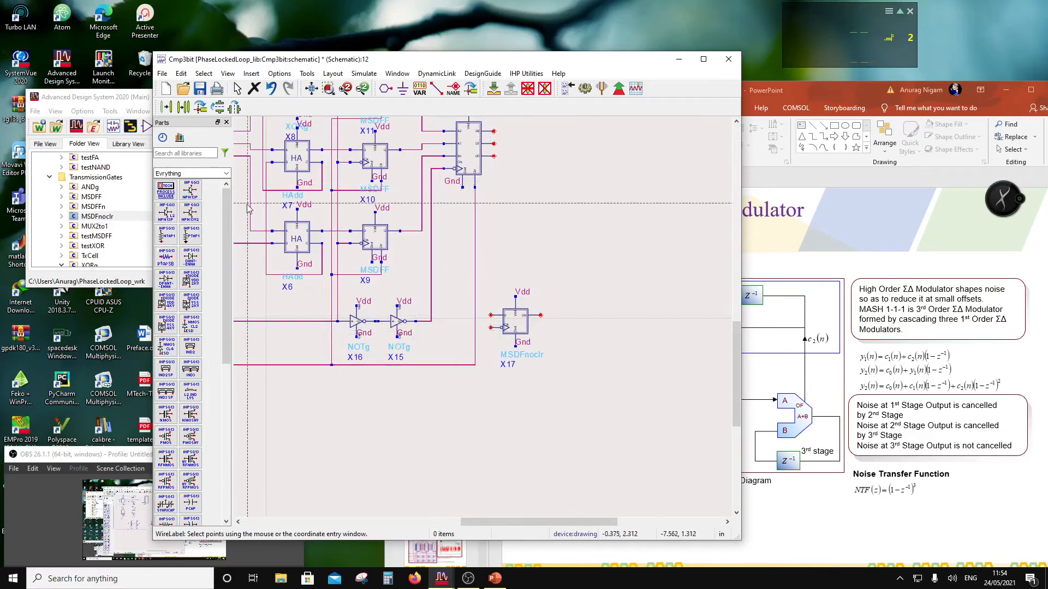
left_click(437, 89)
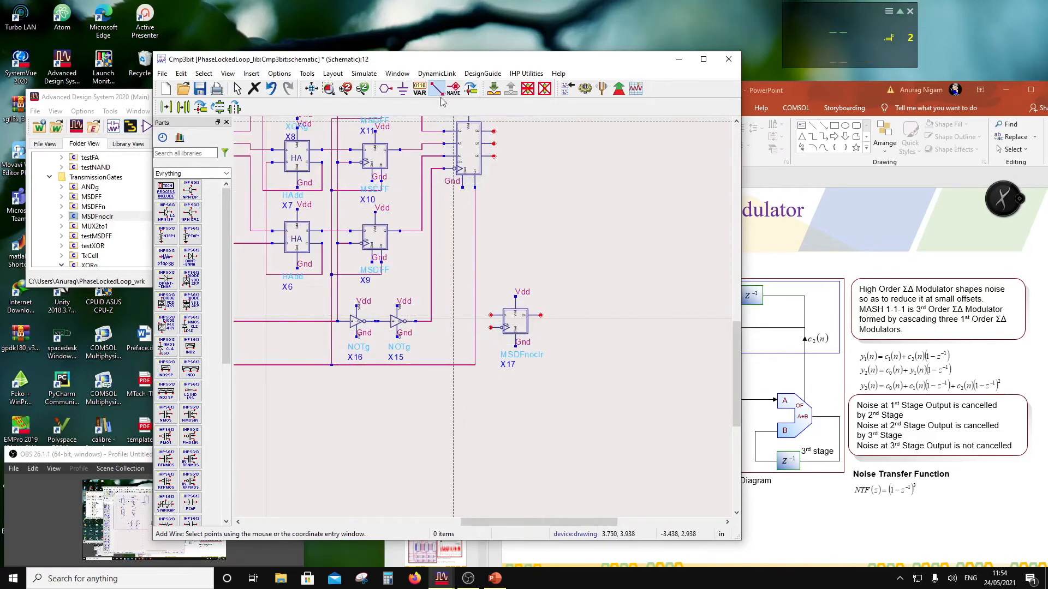
left_click(415, 321)
left_click(491, 329)
key("Escape")
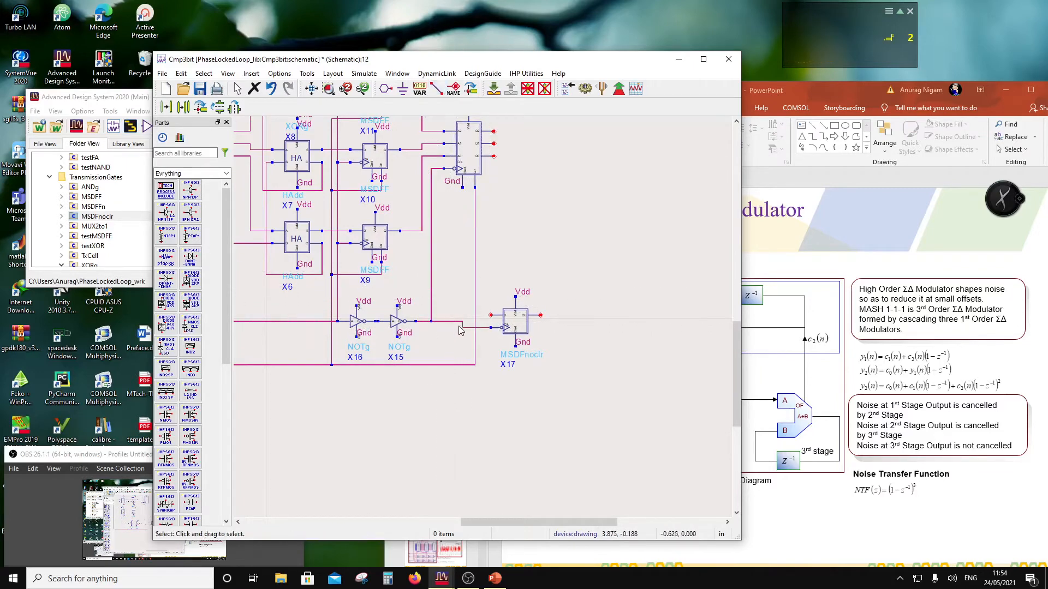
Step: Move the bend of X17's clock wire back to the junction after NOTg X15
left_click(463, 325)
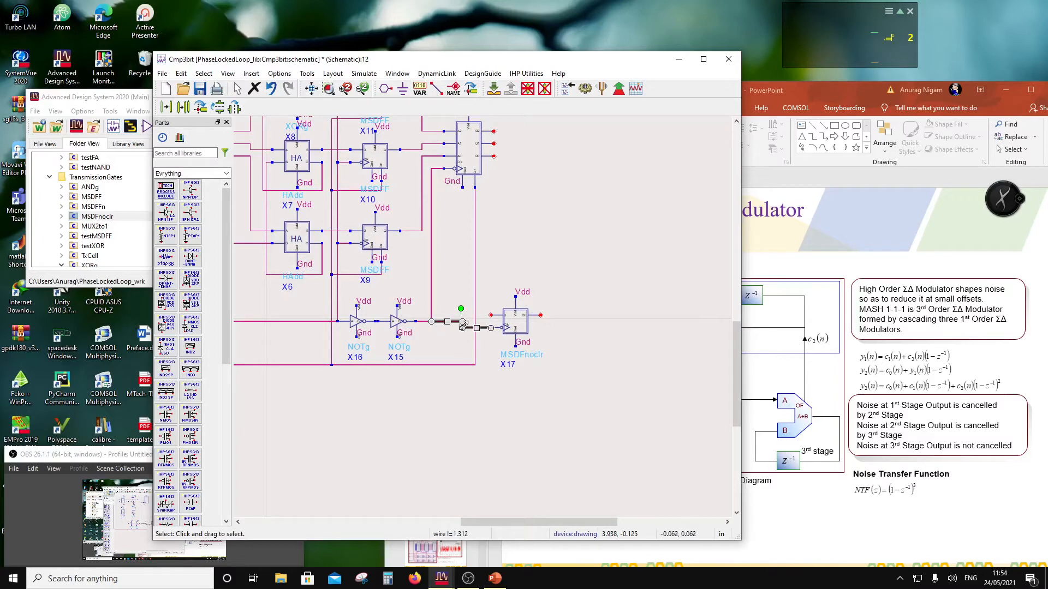
scroll(462, 325, "up", 2)
scroll(480, 321, "down", 2)
left_click_drag(481, 321, 470, 318)
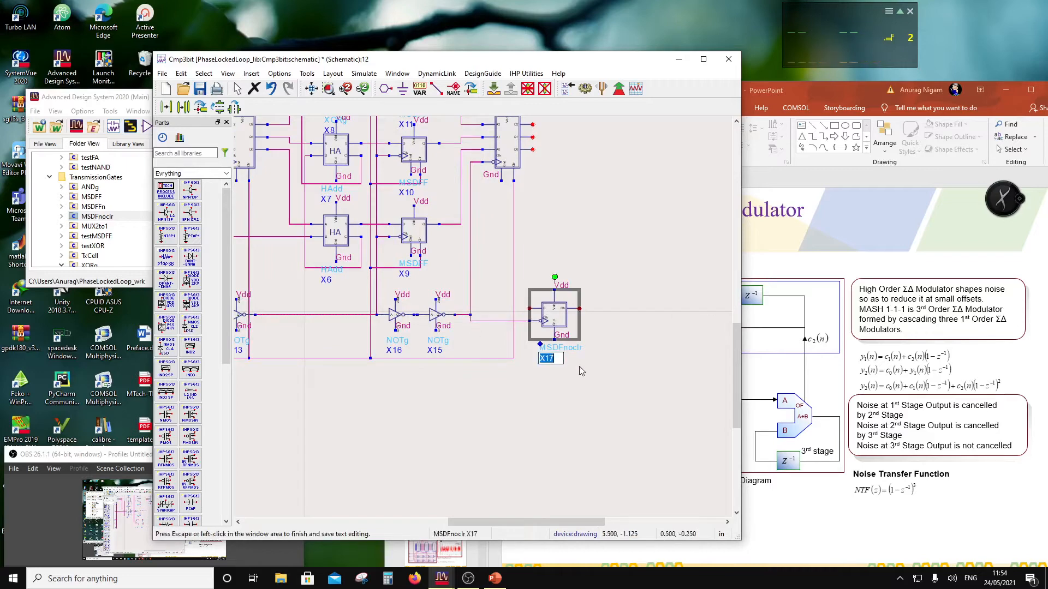
Step: Add an input pin named A0 between the A1 and Clk pins
scroll(487, 318, "down", 1)
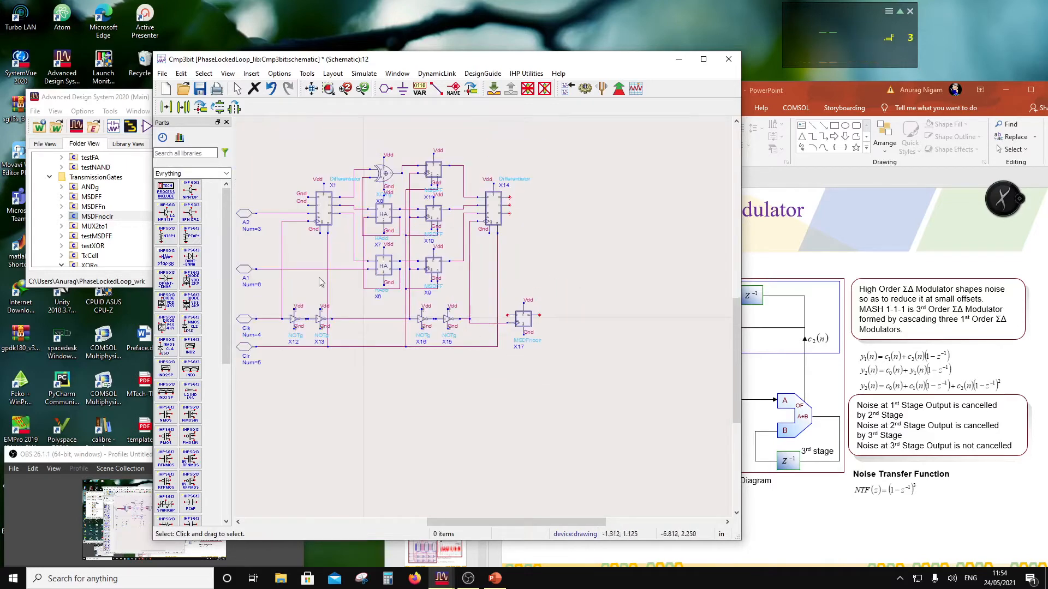
scroll(304, 312, "down", 1)
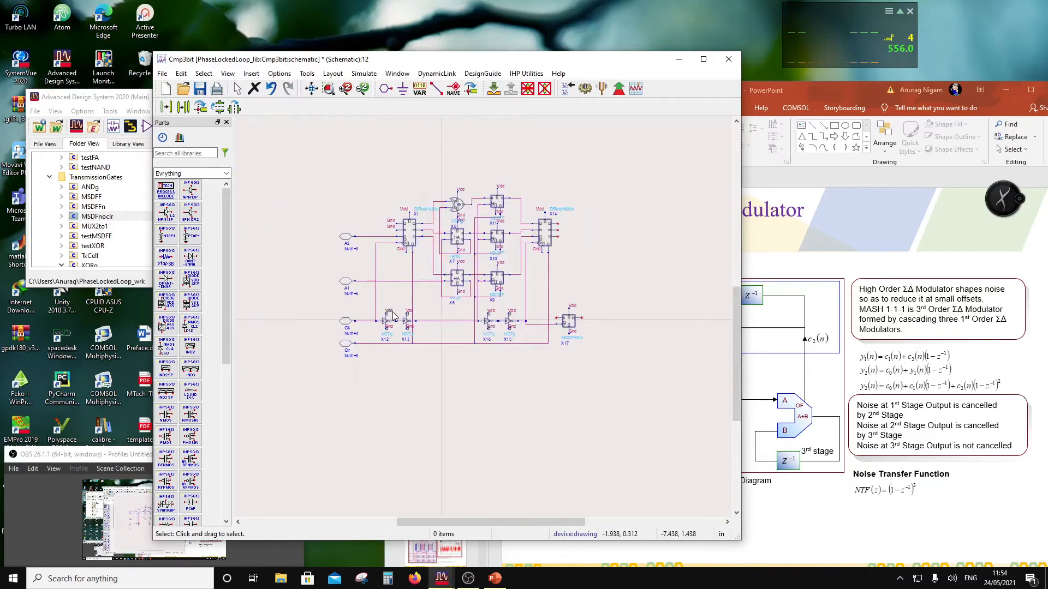
scroll(448, 312, "up", 1)
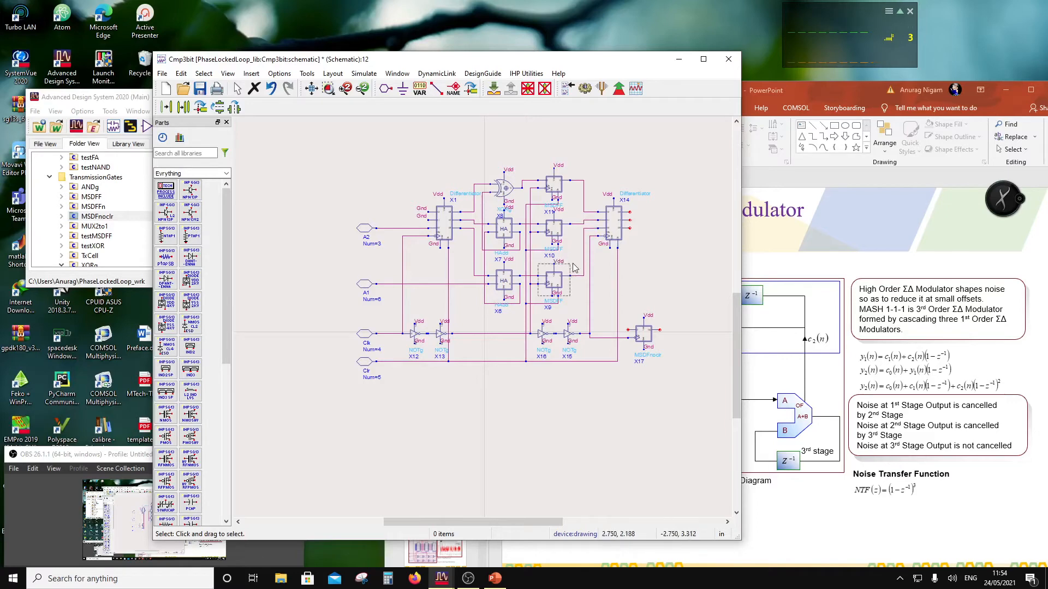
left_click(388, 92)
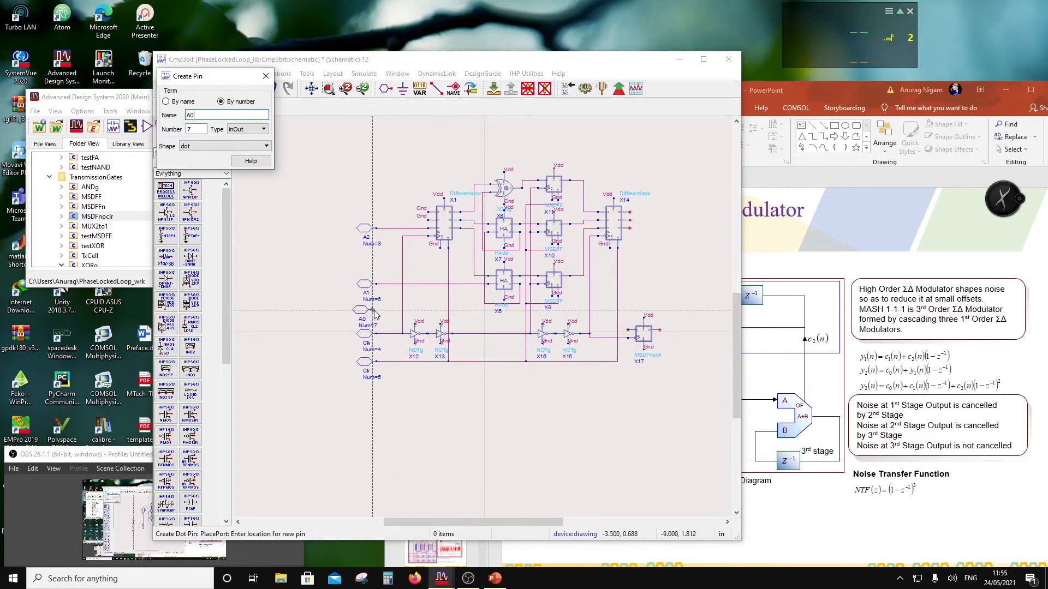
left_click(376, 312)
key("Escape")
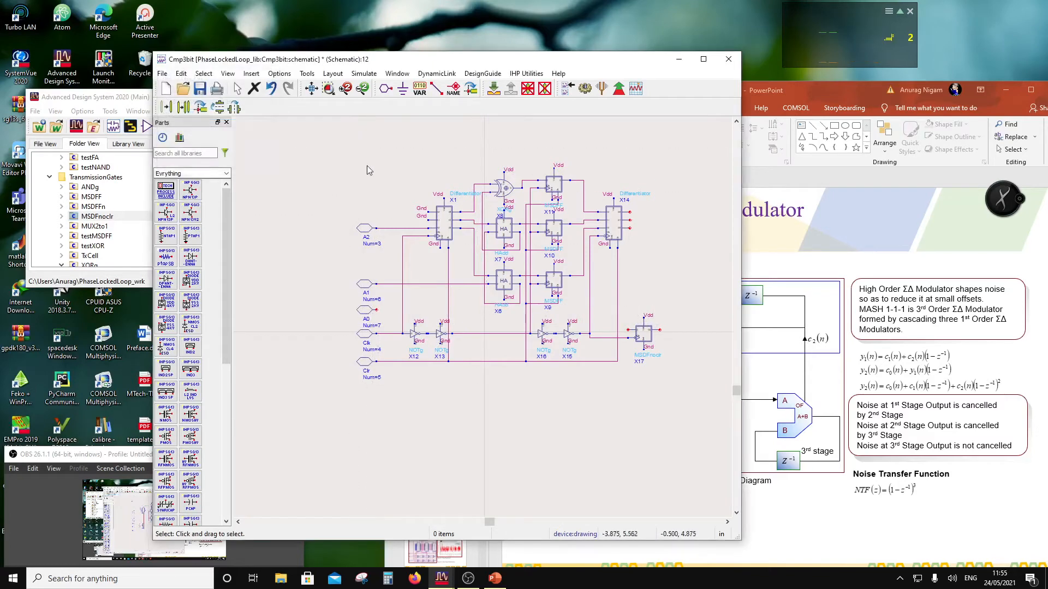
Step: Wire input pin A0 to the data input of MSDFFnoclr X17
left_click_drag(100, 457, 118, 329)
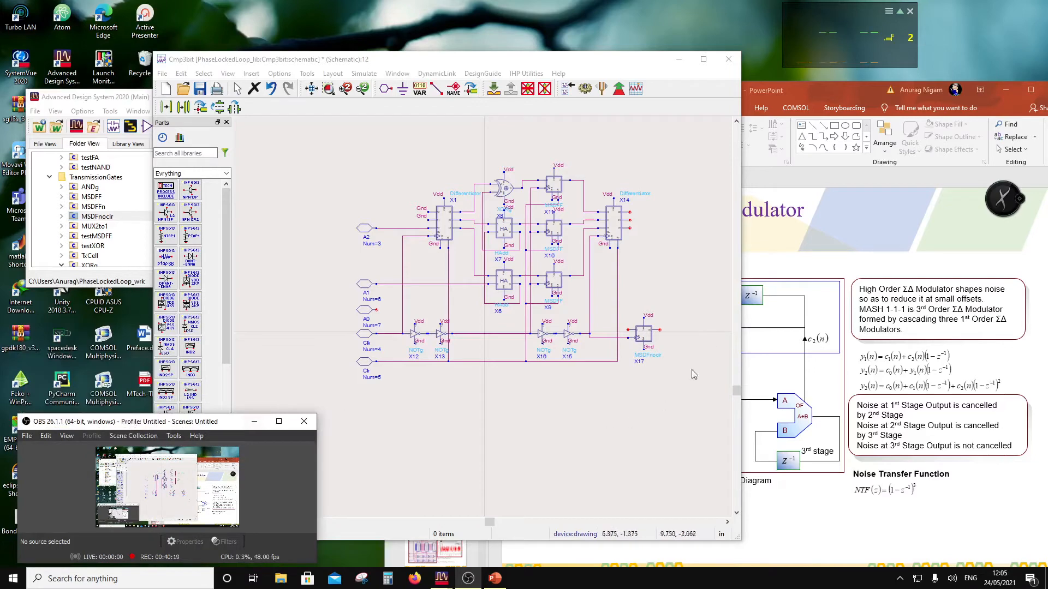
left_click(436, 89)
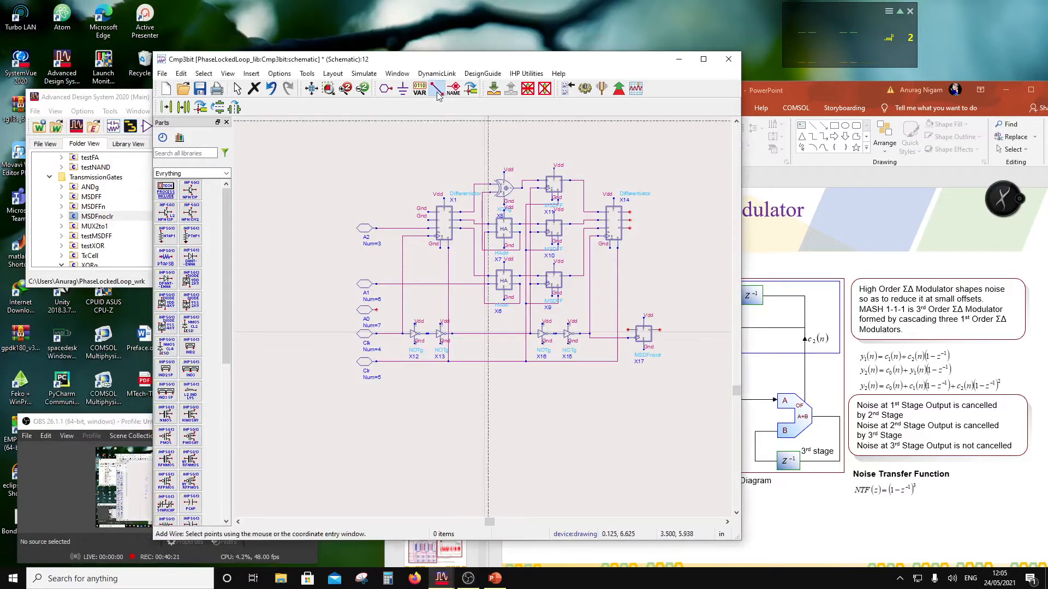
left_click(376, 309)
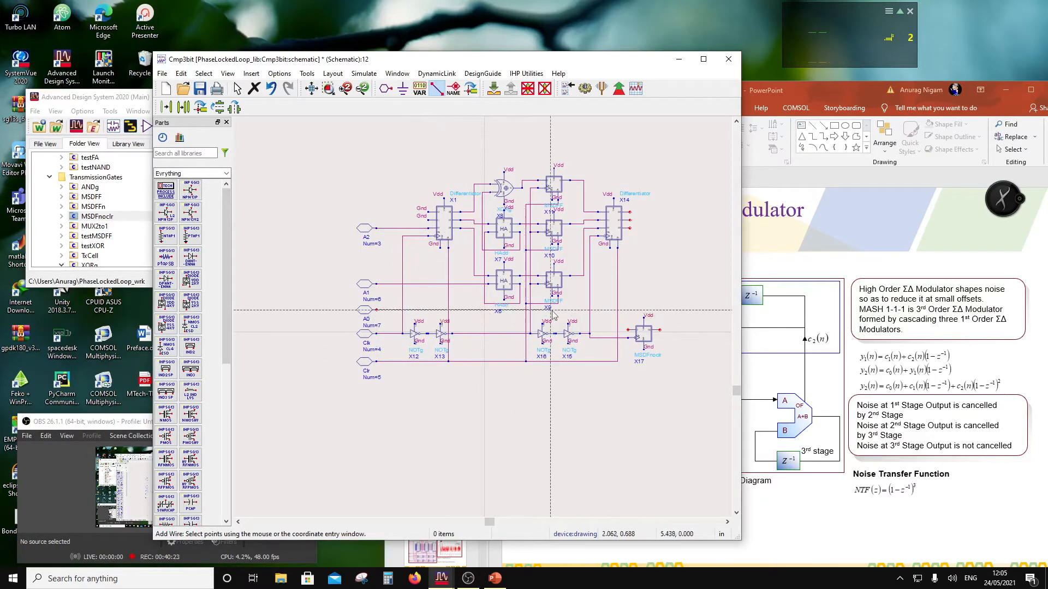
left_click(627, 330)
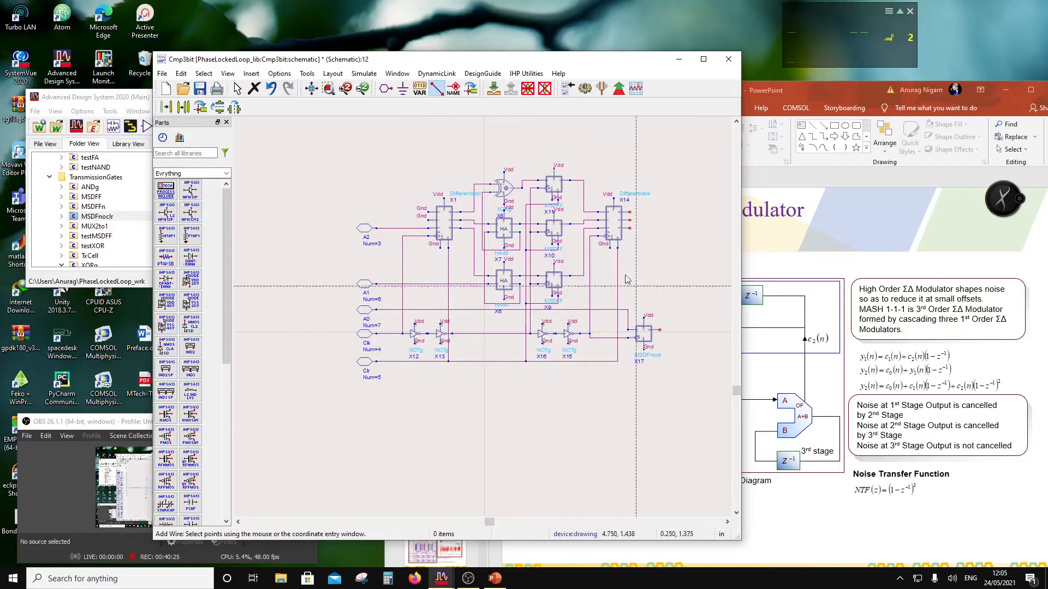
scroll(629, 228, "down", 2)
scroll(529, 299, "up", 2)
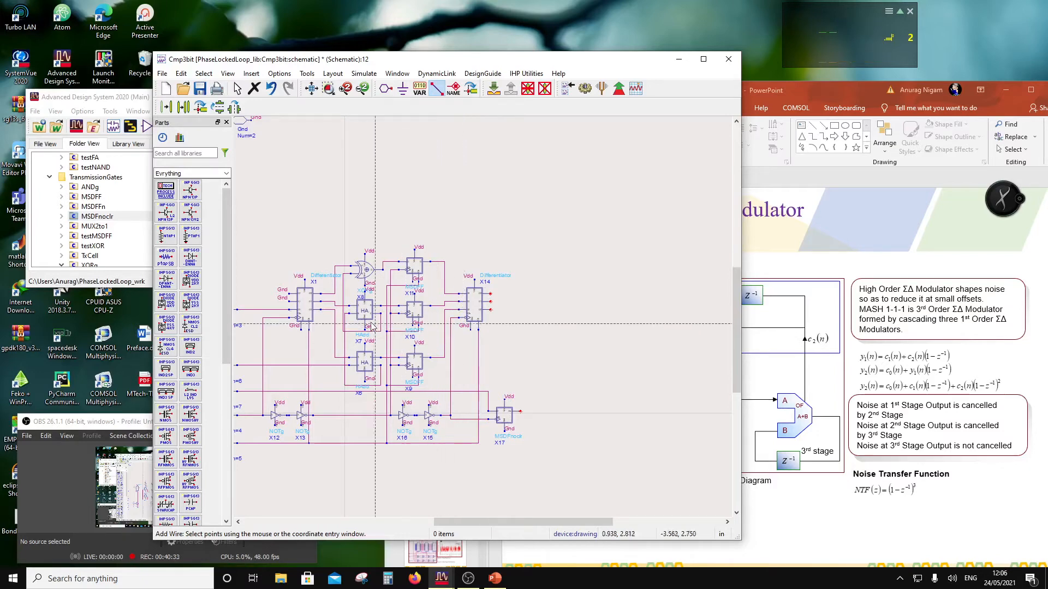
key("Escape")
Step: Place an HAdd half adder from the StaticGates folder to the right of Differentiator X14 and MSDFFnoclr X17
scroll(69, 209, "up", 4)
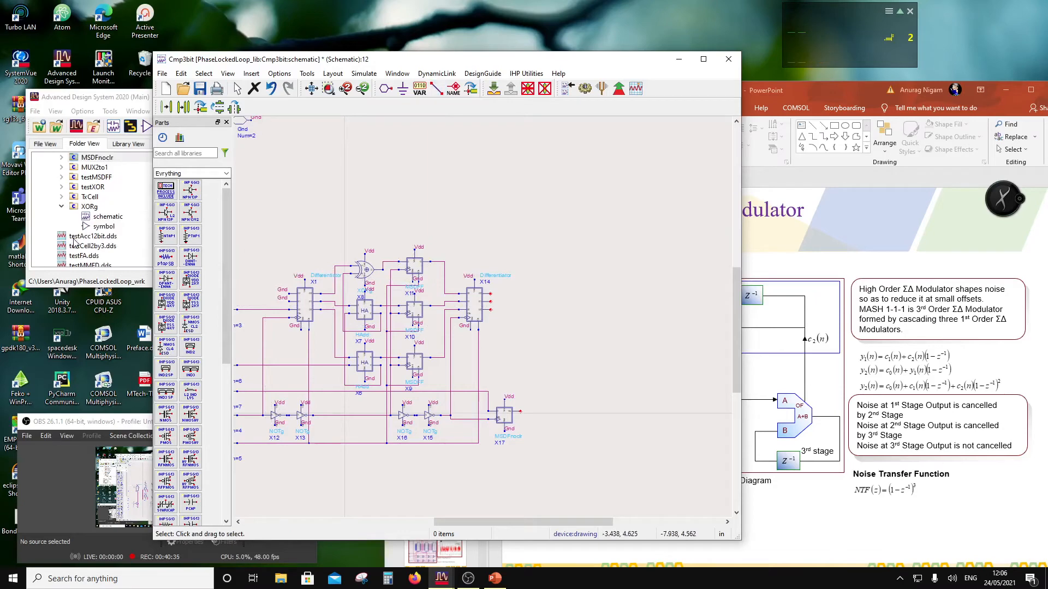
scroll(77, 219, "up", 3)
left_click_drag(88, 226, 533, 346)
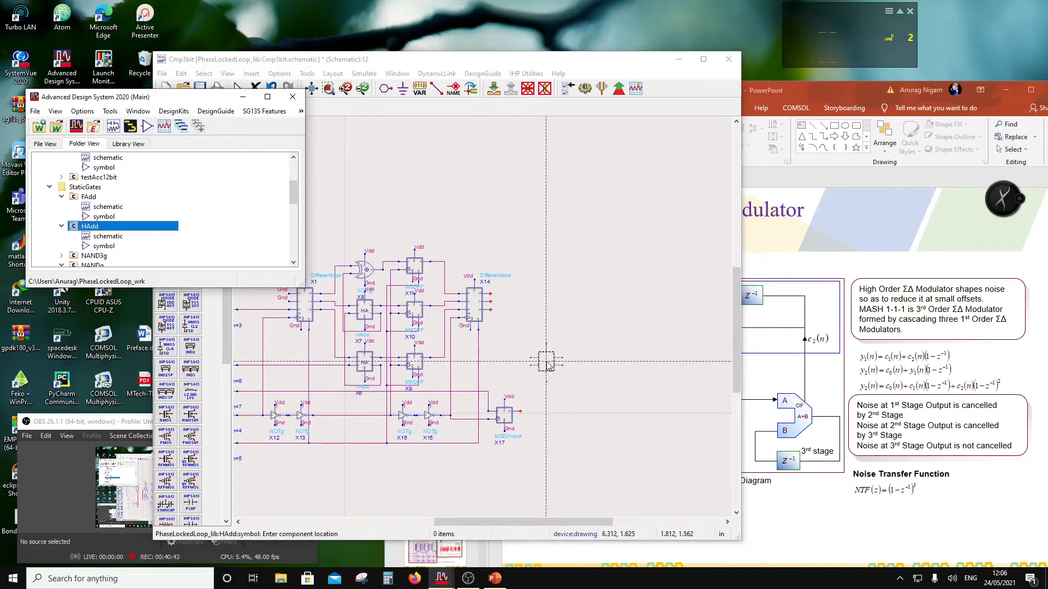
left_click(547, 365)
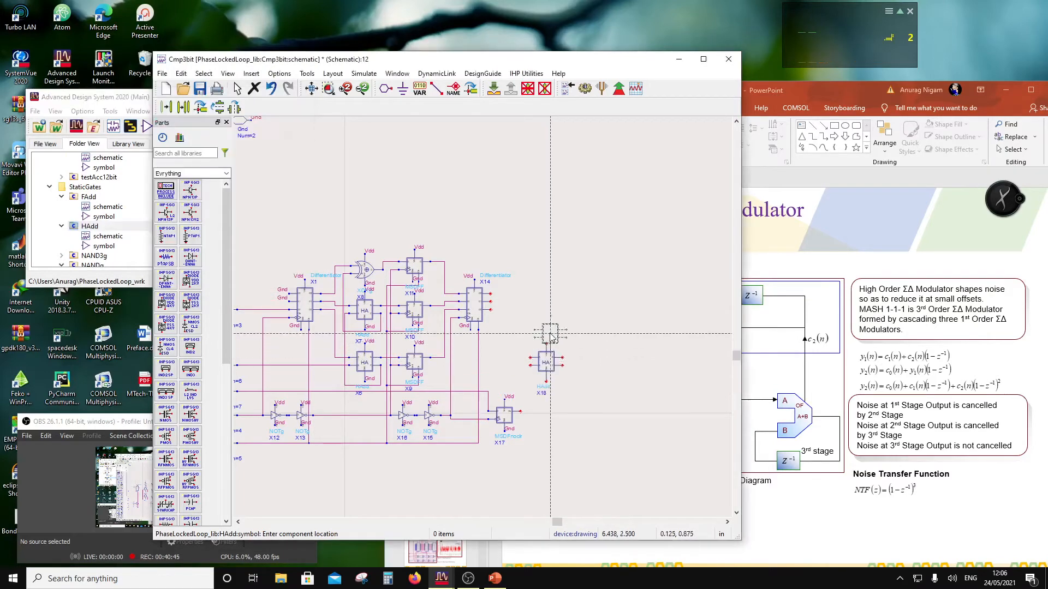
Step: Place two FAdd full adders in a column above HAdd X18, spacing the upper one further up
left_click(95, 197)
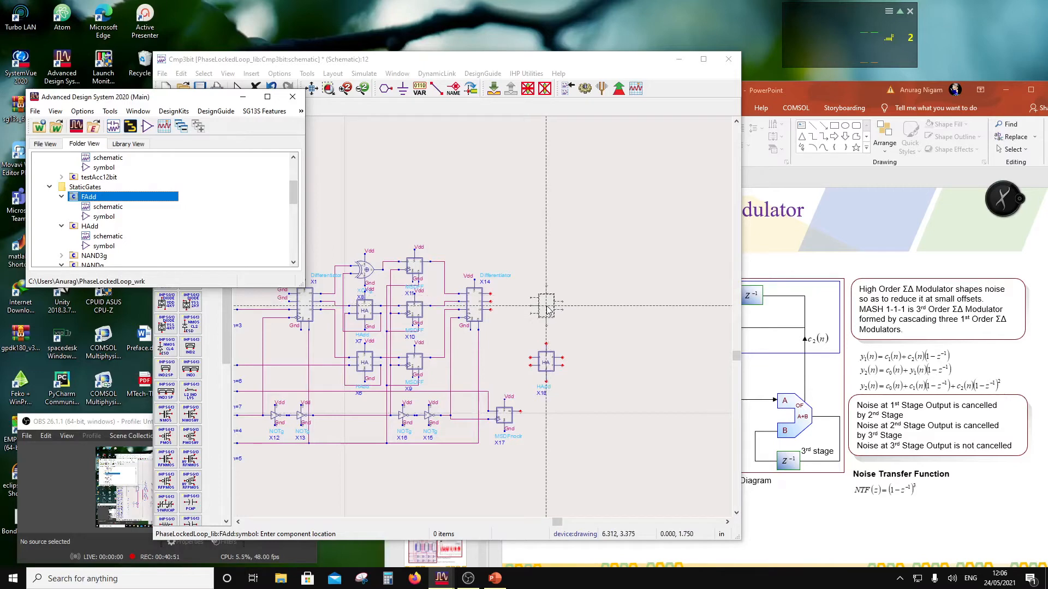
left_click(549, 310)
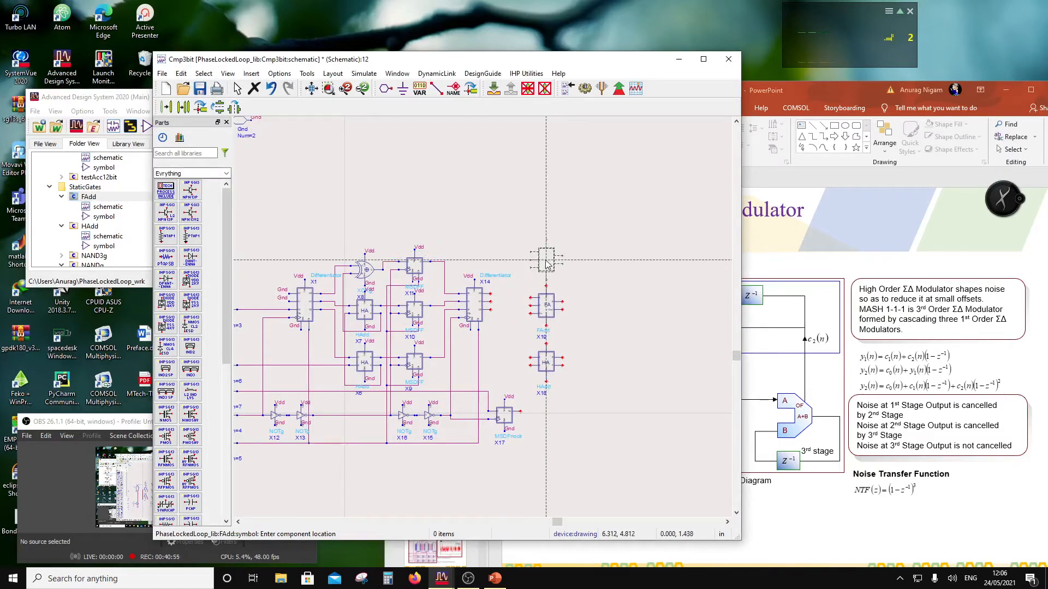
left_click(546, 258)
key("Escape")
left_click_drag(547, 255, 549, 241)
left_click(641, 252)
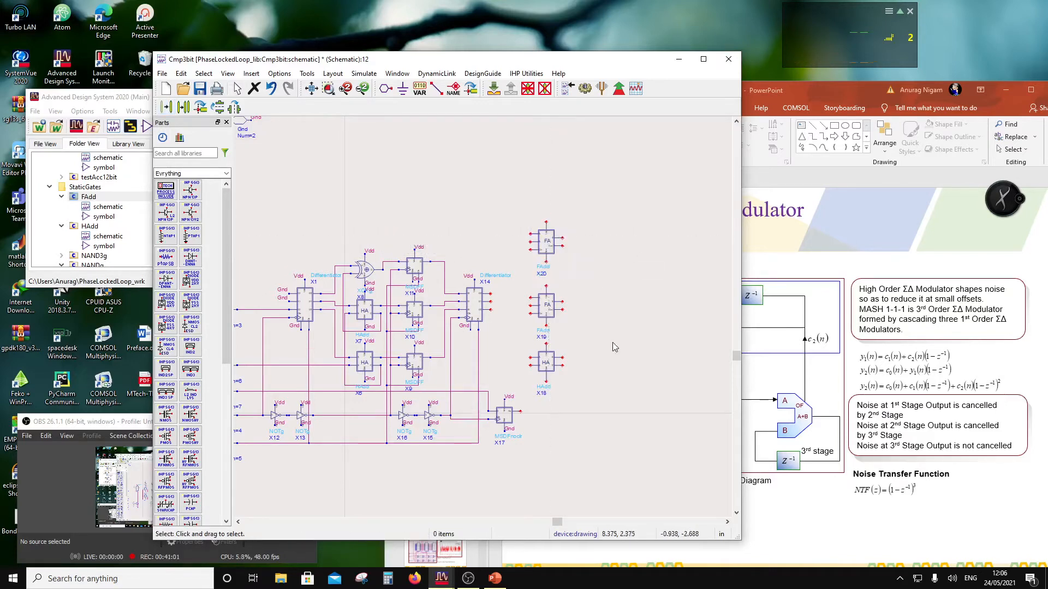
Step: Label the supply terminals of FAdd X20, FAdd X19 and HAdd X18 as Vdd
scroll(531, 417, "up", 1)
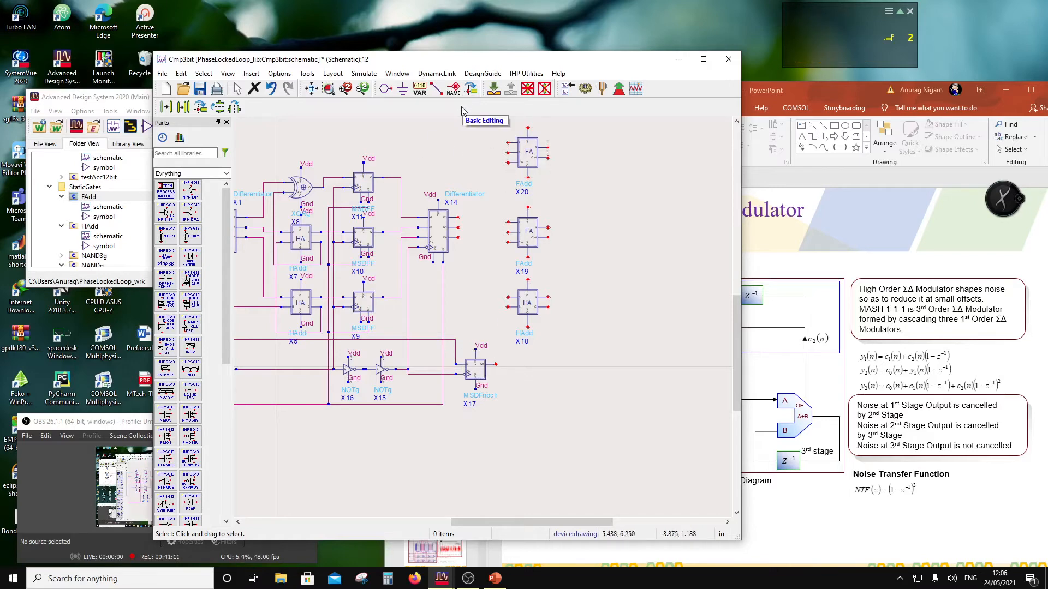
left_click(453, 88)
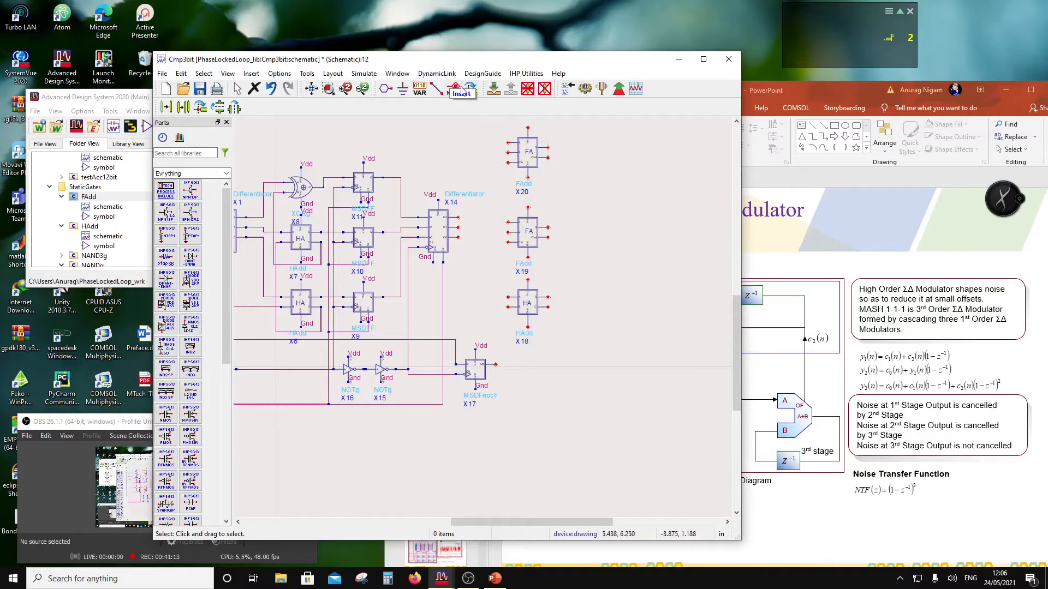
left_click(526, 133)
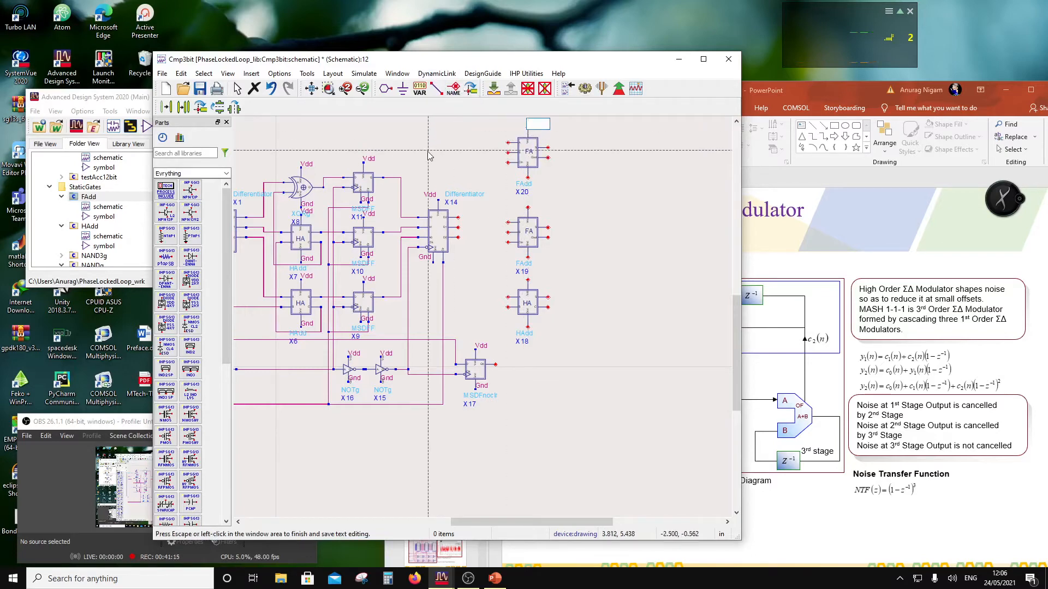
type("Vdd")
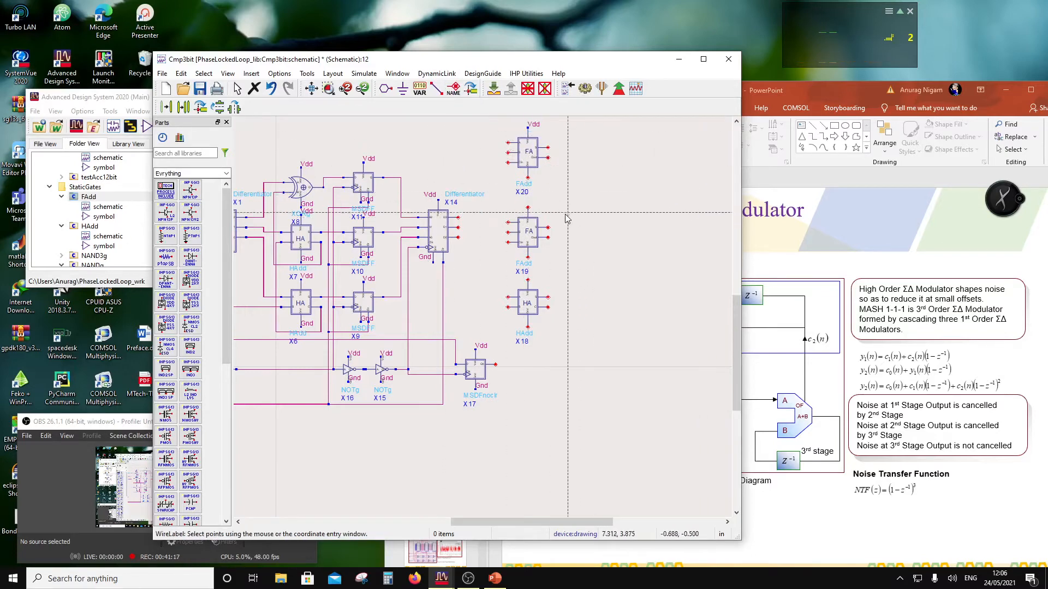
left_click(528, 211)
left_click(633, 214)
left_click(528, 281)
left_click(598, 278)
Step: Label the ground terminals of FAdd X20, FAdd X19 and HAdd X18 as Gnd
left_click(527, 183)
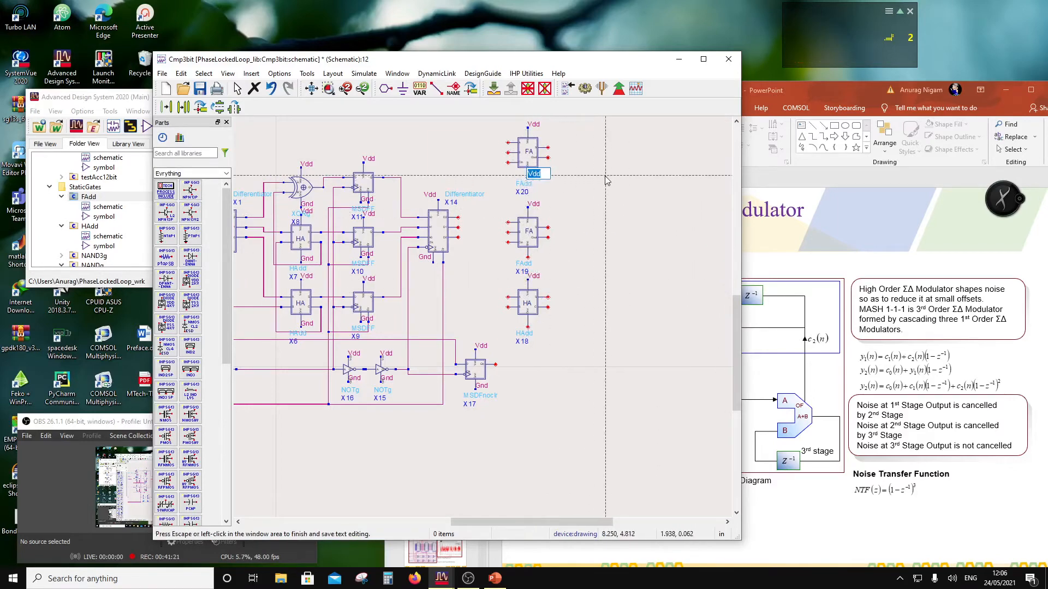
type("Gnd")
left_click(643, 214)
left_click(527, 258)
left_click(630, 271)
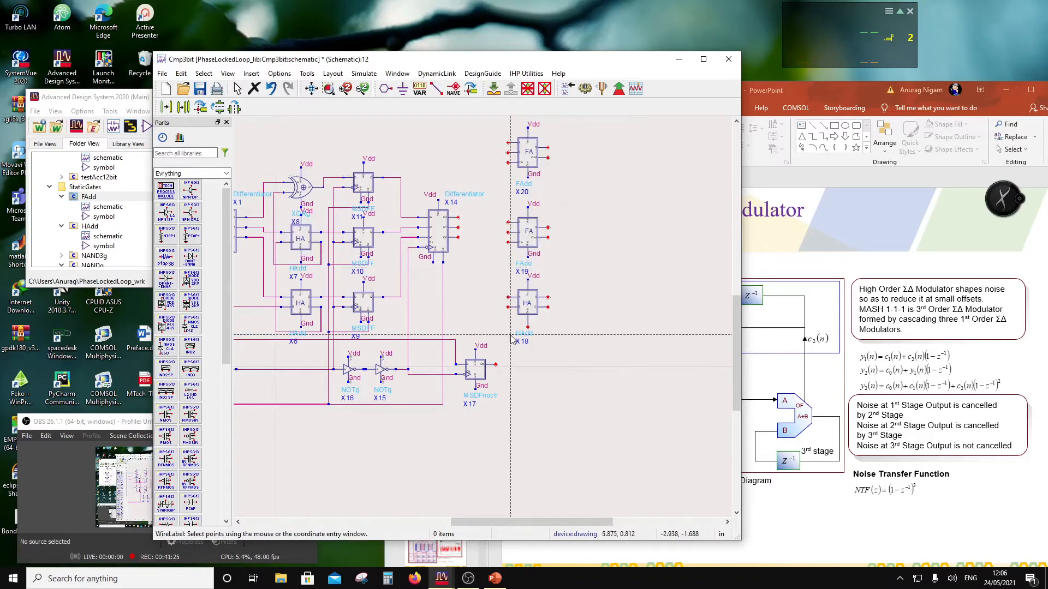
left_click(527, 328)
left_click(619, 283)
key("Escape")
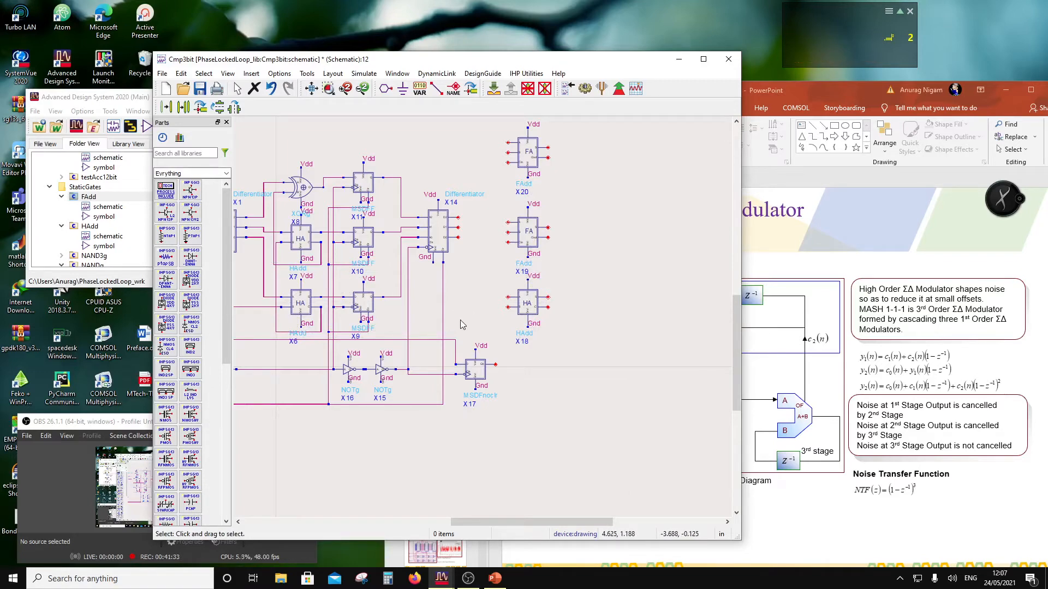
Step: Wire the output of MSDFFnoclr X17 to the B input of HAdd X18
scroll(518, 147, "down", 1)
left_click_drag(465, 201, 532, 379)
left_click(608, 393)
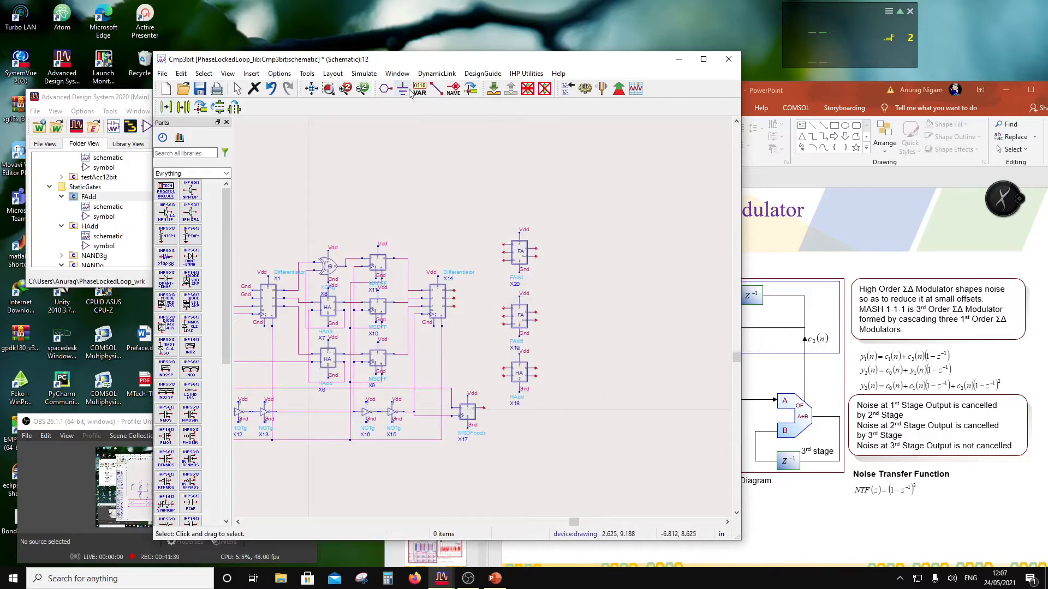
left_click(436, 90)
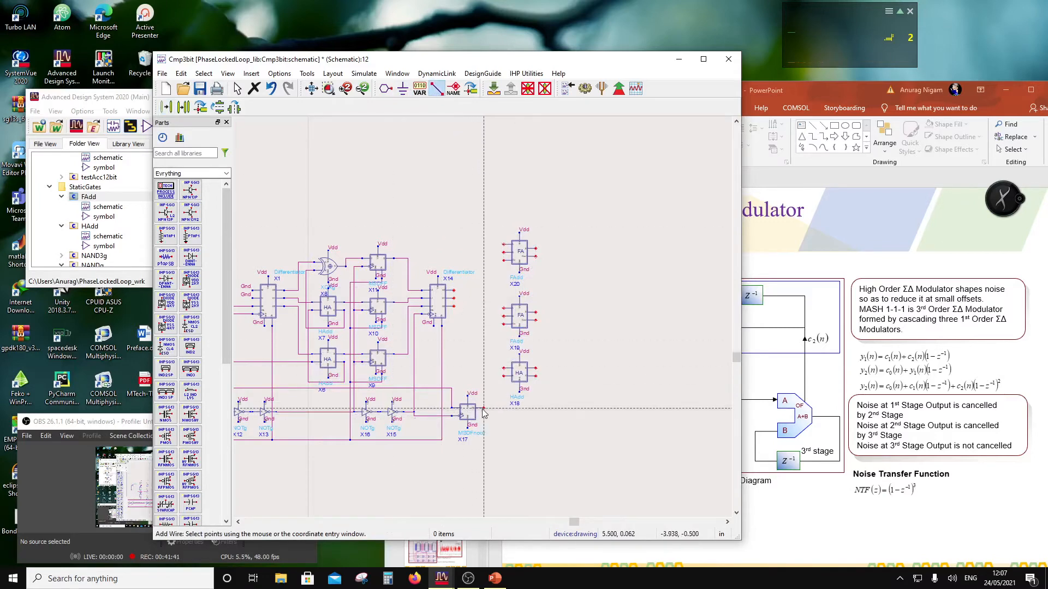
left_click(498, 402)
left_click(501, 376)
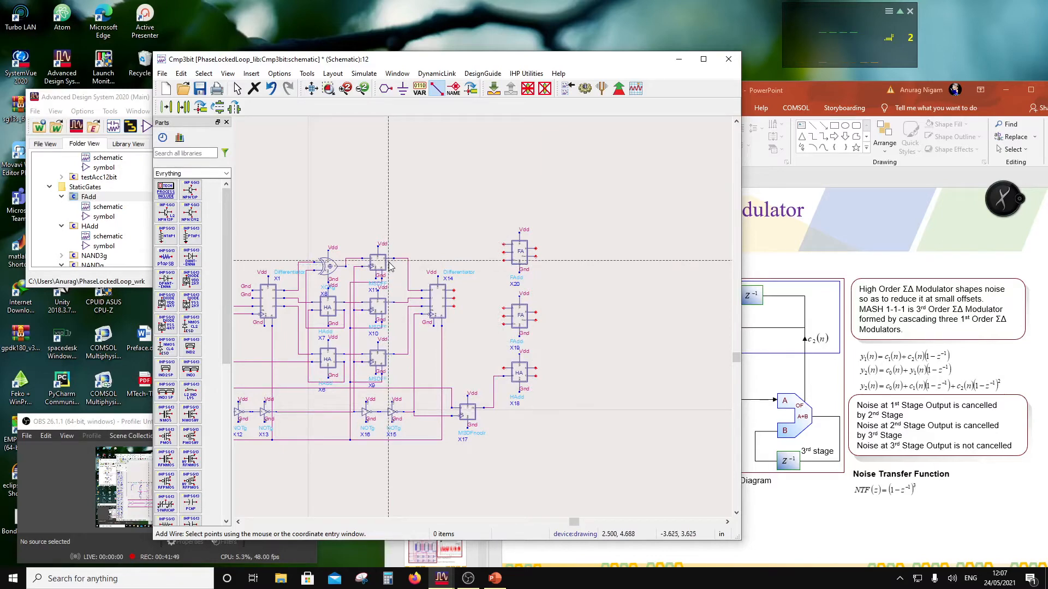
Step: Wire the D0 output of Differentiator X14 to the A input of HAdd X18
left_click(453, 306)
left_click(502, 367)
scroll(538, 298, "up", 1)
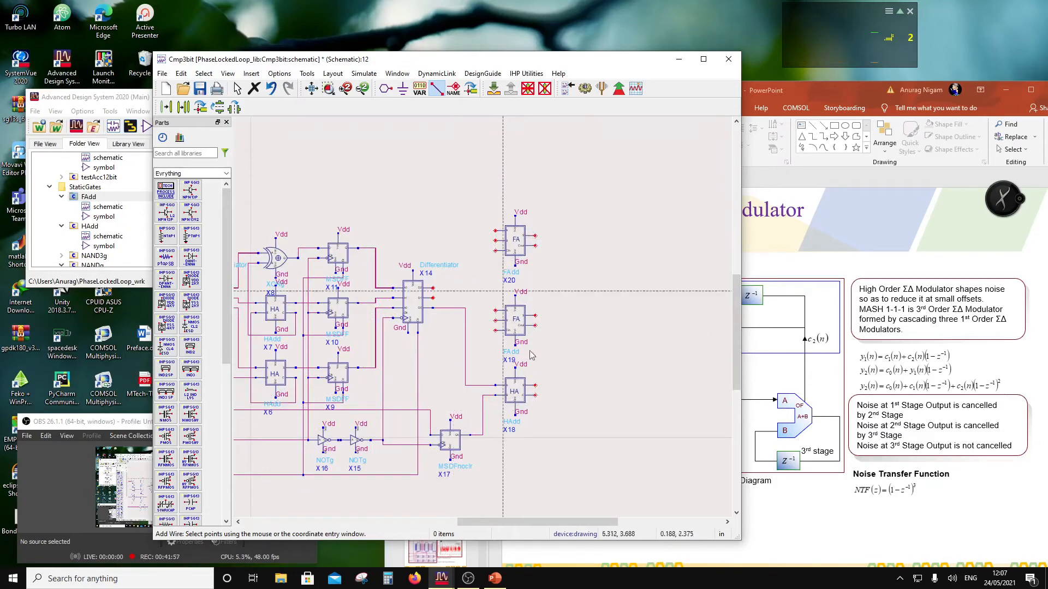
Step: Wire the C output of HAdd X18 beneath it to the Cin input of FAdd X19 and delete the leftover wire stub
left_click(534, 395)
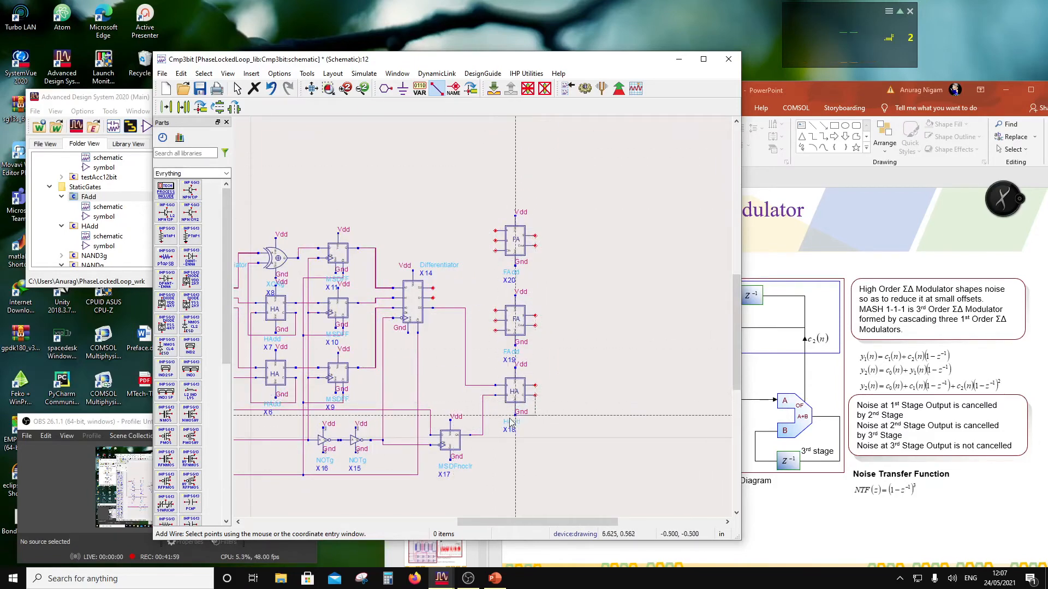
double_click(478, 417)
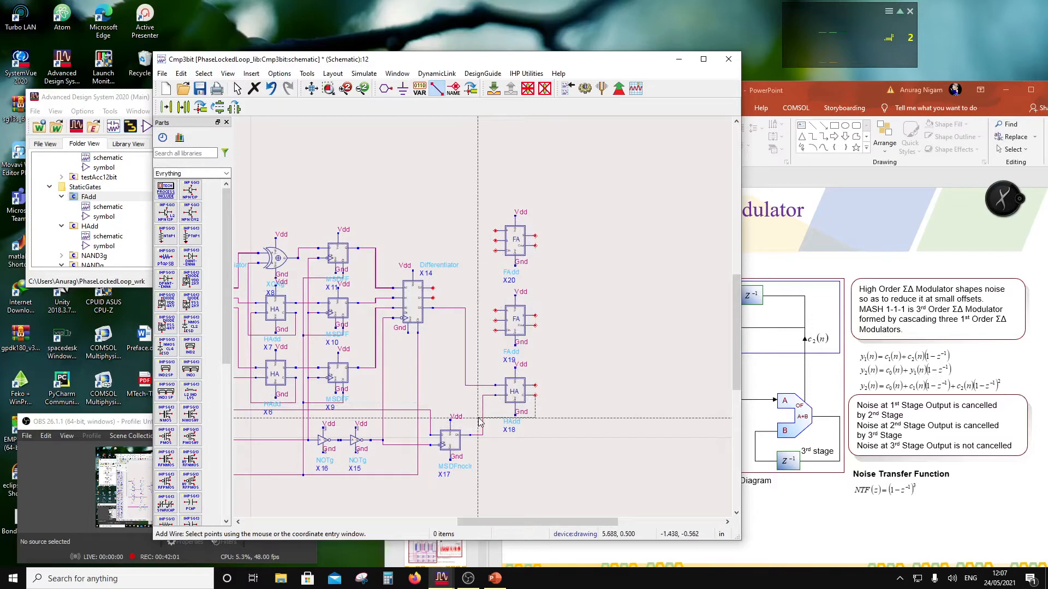
left_click(495, 330)
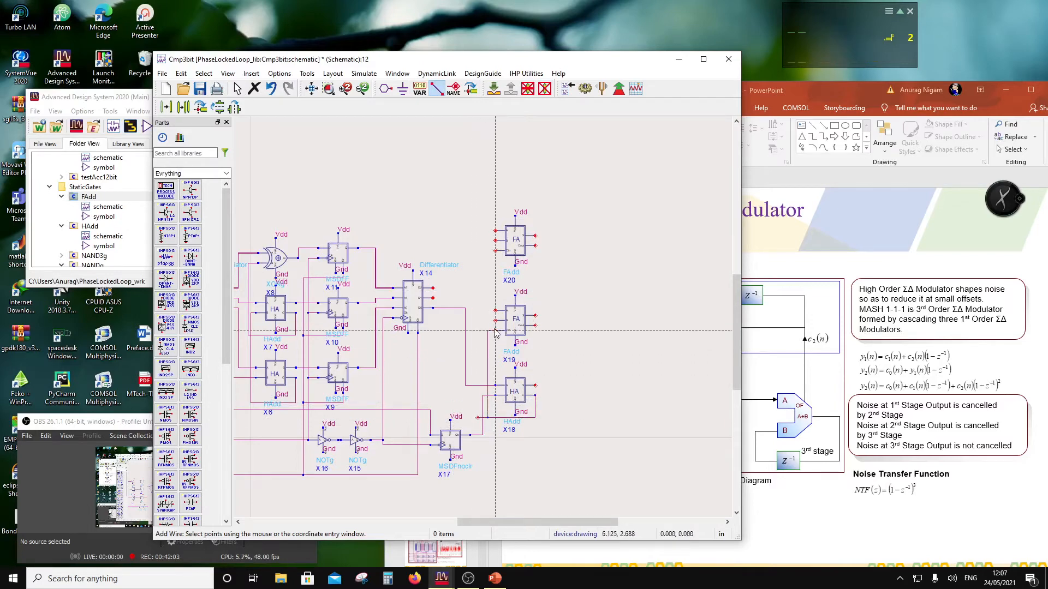
key("Escape")
left_click(481, 417)
key("Delete")
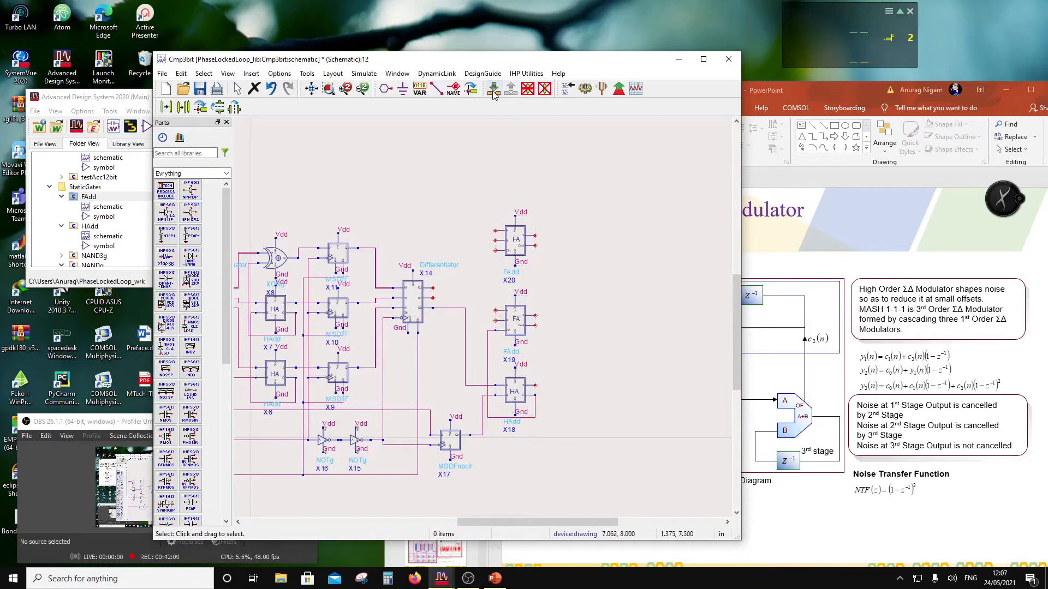
Step: Branch the output wire of MSDFFnoclr X17 from HAdd X18's B input up to the B input of FAdd X19
left_click(439, 88)
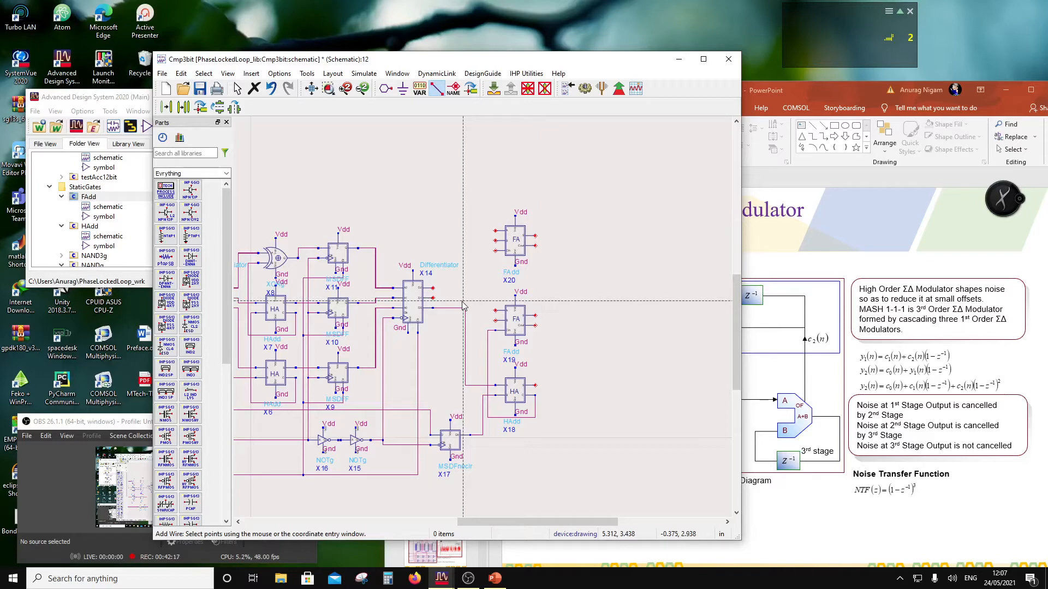
left_click(487, 331)
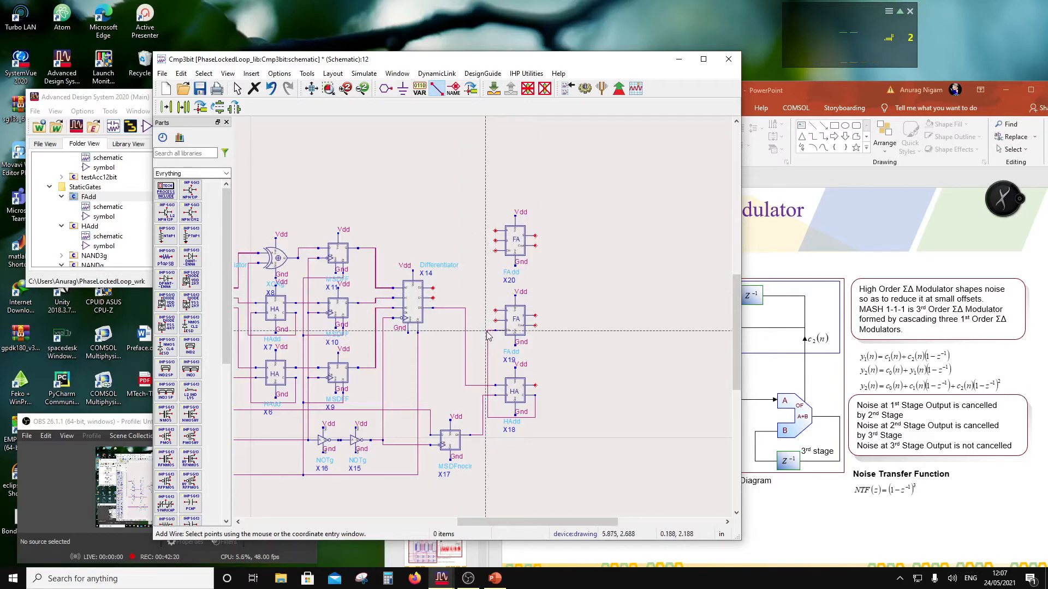
left_click(483, 400)
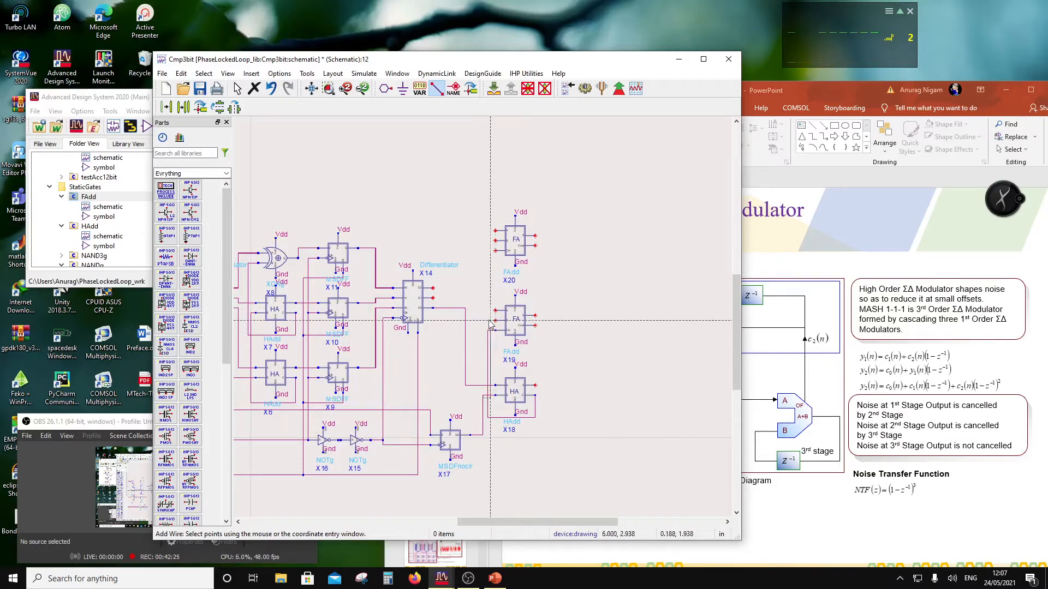
left_click(496, 322)
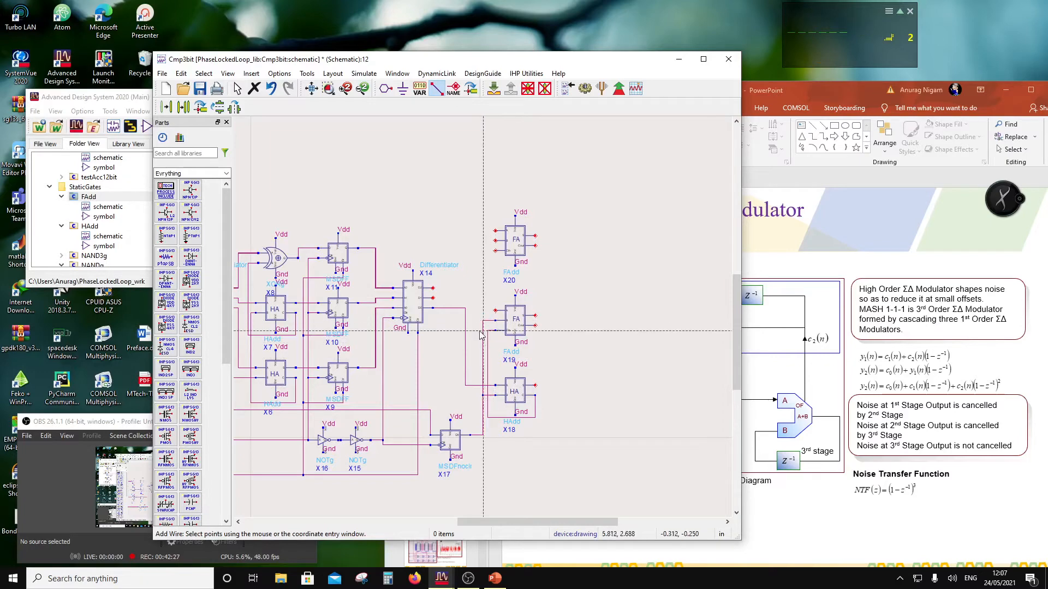
Step: Wire the D1 output of Differentiator X14 to the A input of FAdd X19
left_click(434, 298)
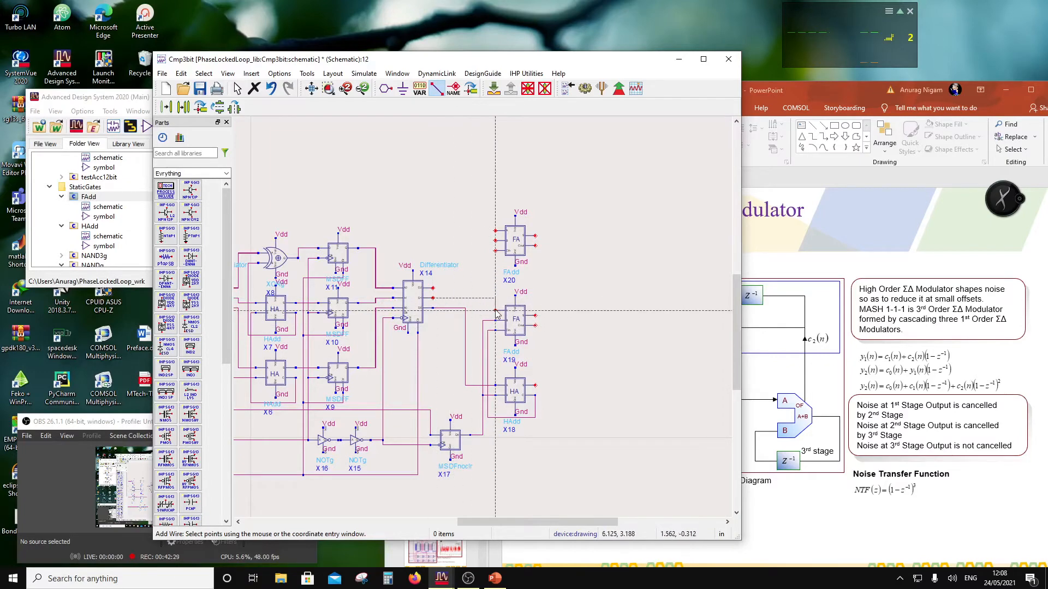
left_click(483, 309)
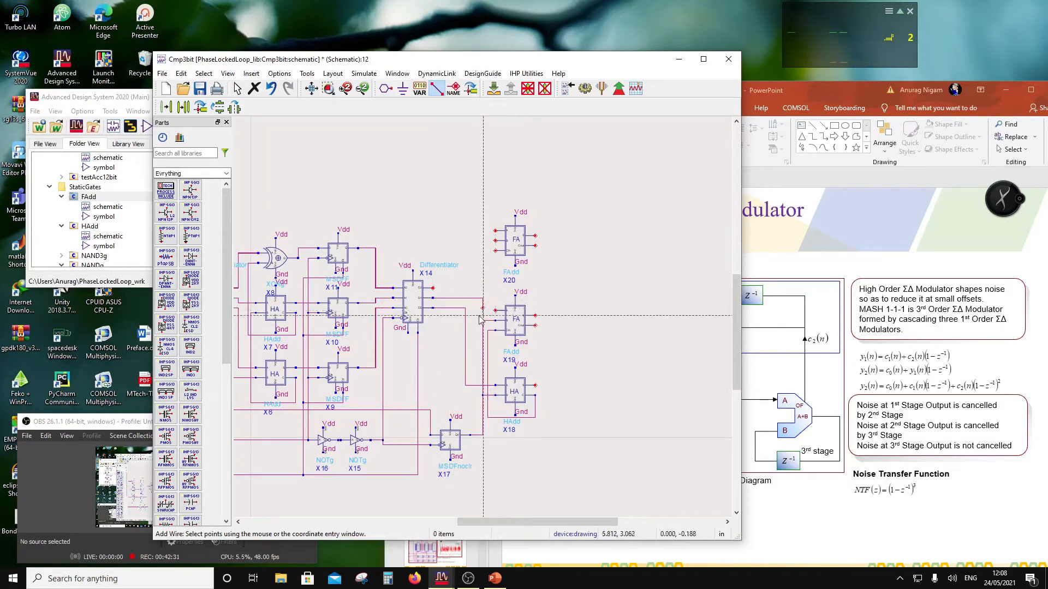
scroll(482, 315, "up", 2)
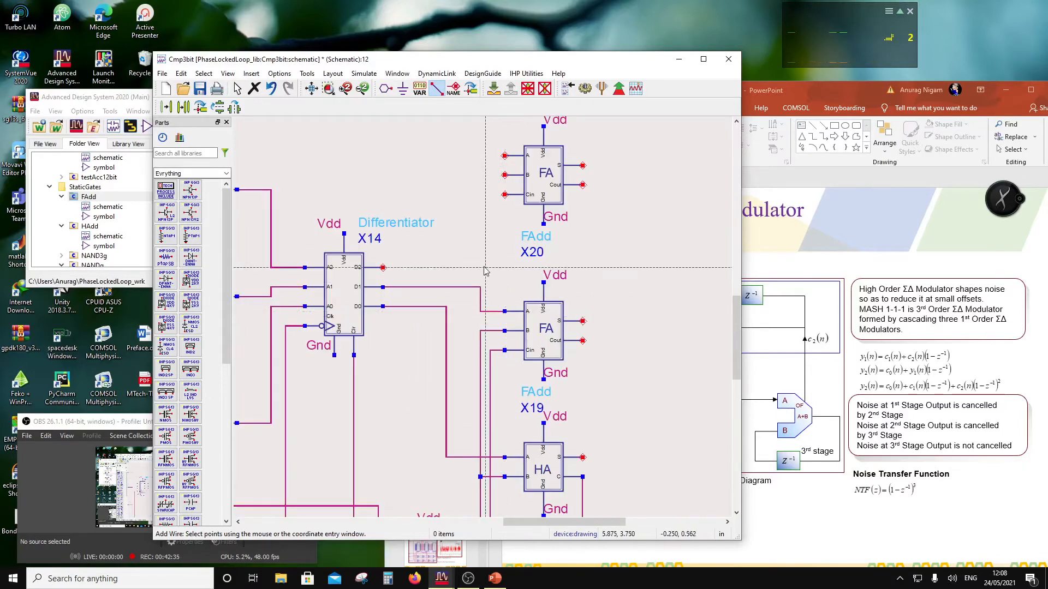
Step: Wire the Cout output of FAdd X19 beneath it to the Cin input of FAdd X20
scroll(487, 313, "down", 2)
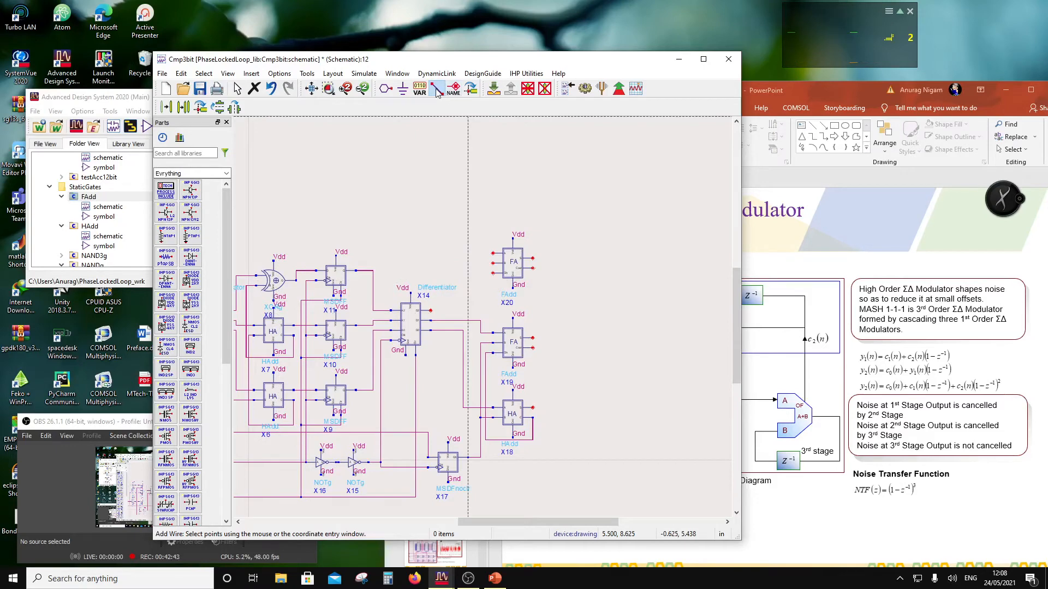
left_click(489, 373)
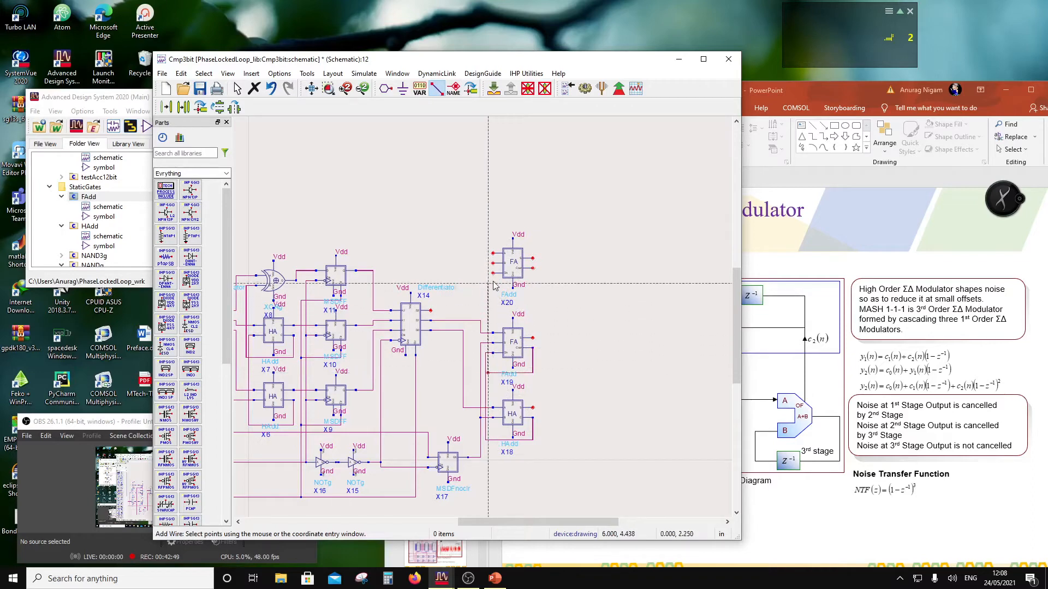
key("Escape")
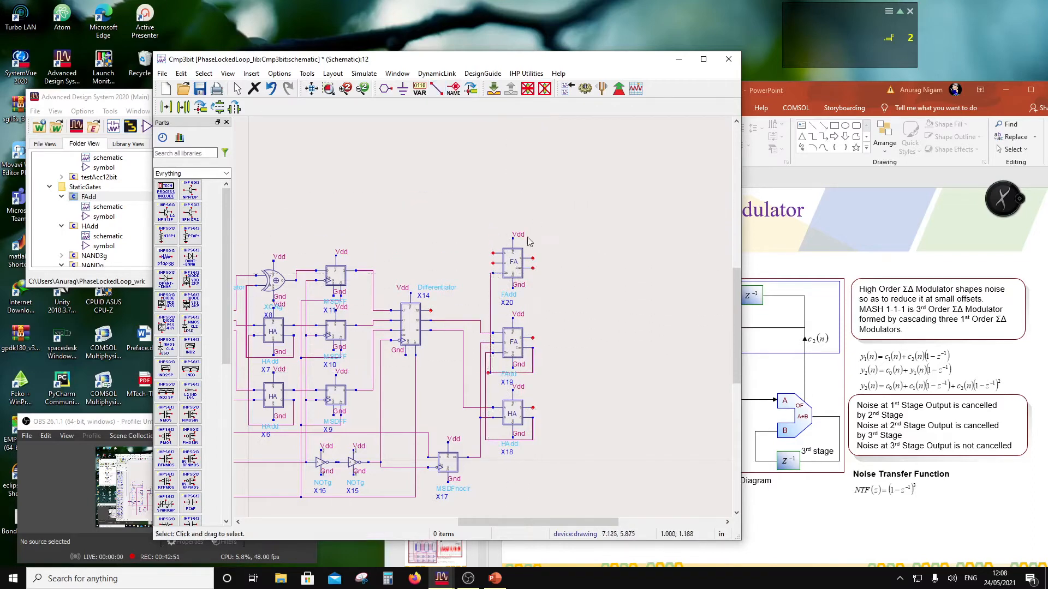
scroll(475, 343, "up", 2)
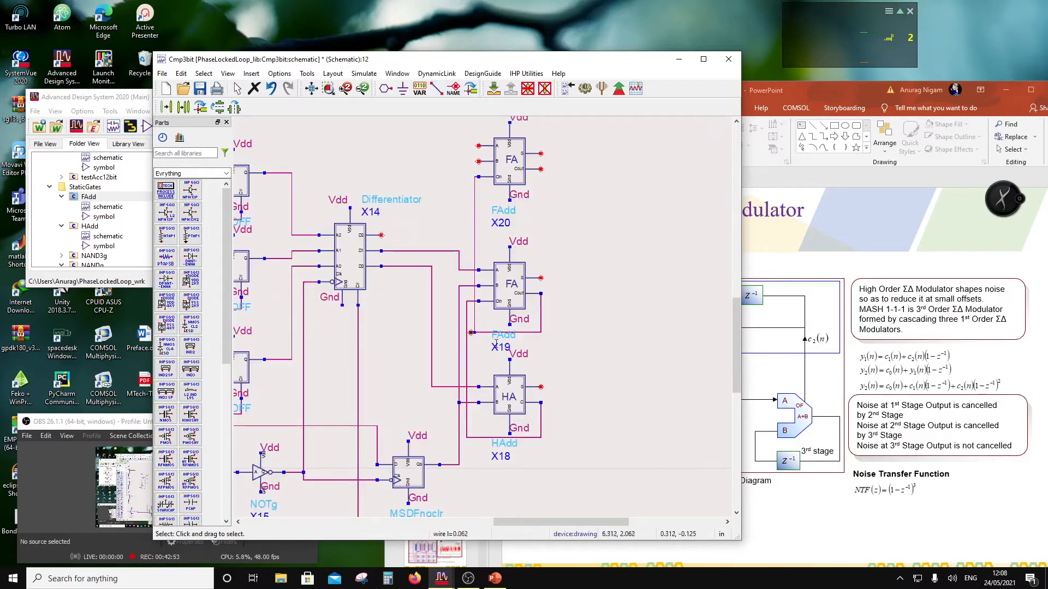
Step: Branch the MSDFFnoclr X17 output wire up to the B input of FAdd X20 and shift its vertical segments left, clear of neighbouring wires
scroll(480, 255, "down", 2)
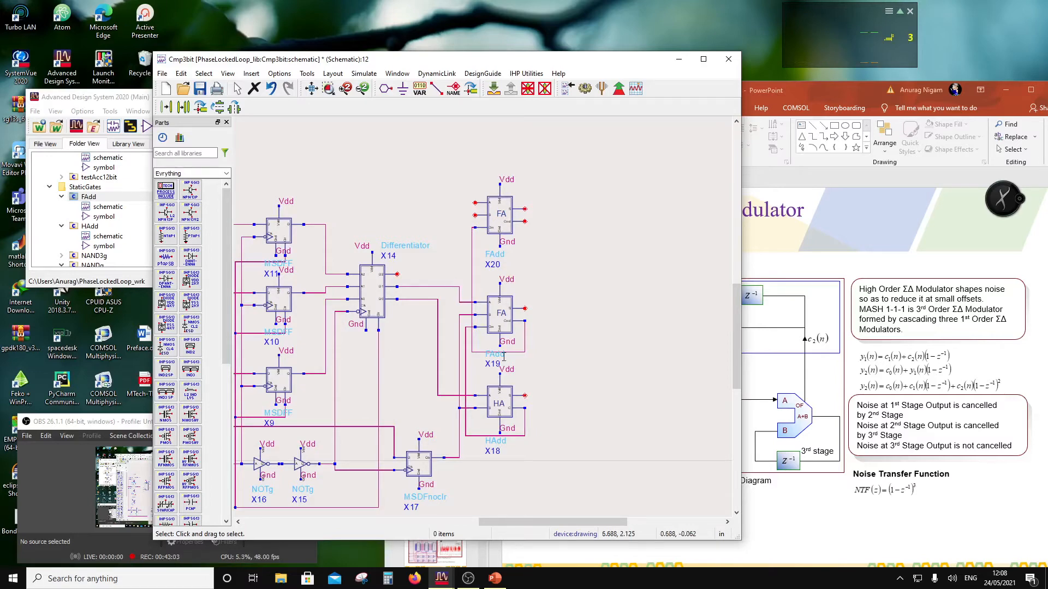
left_click(434, 91)
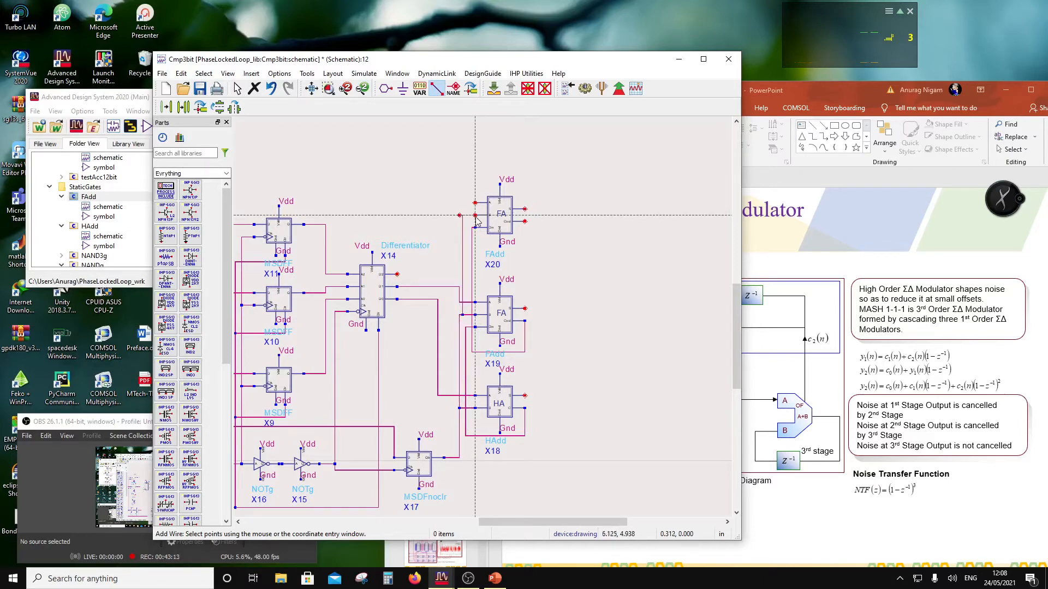
key("Escape")
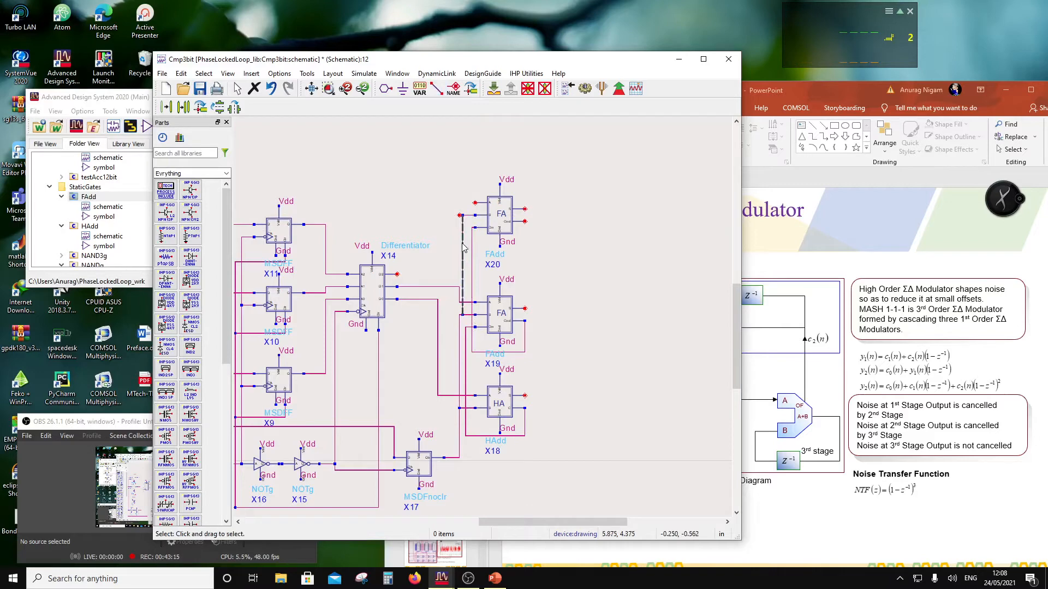
left_click(461, 344)
left_click_drag(459, 360, 450, 360)
left_click_drag(463, 266, 451, 269)
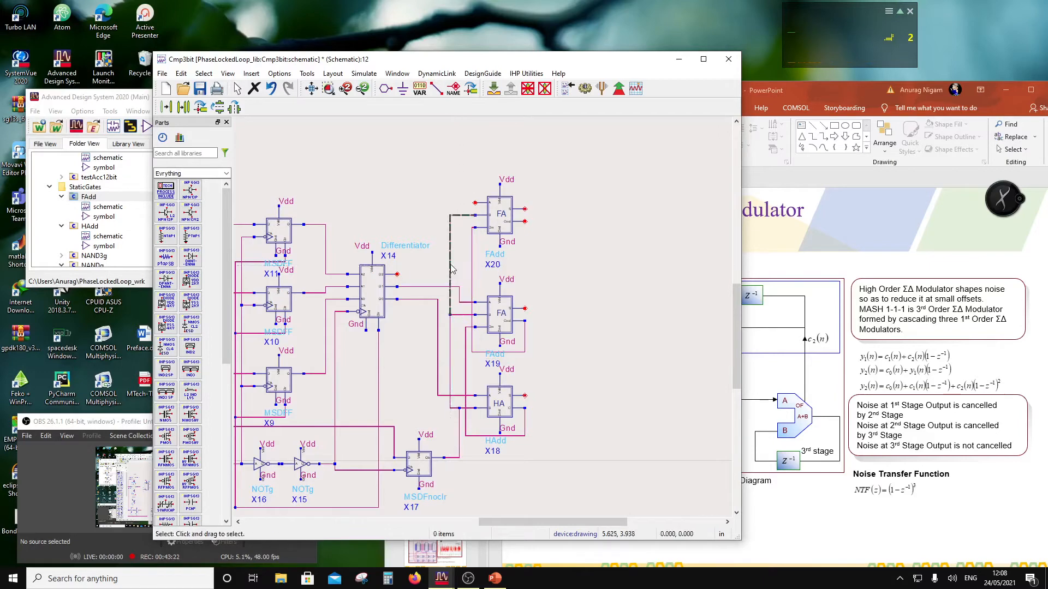
left_click(460, 430)
left_click_drag(460, 431, 450, 431)
Step: Wire the D2 output of Differentiator X14 to the A input of FAdd X20
left_click(436, 88)
left_click(398, 275)
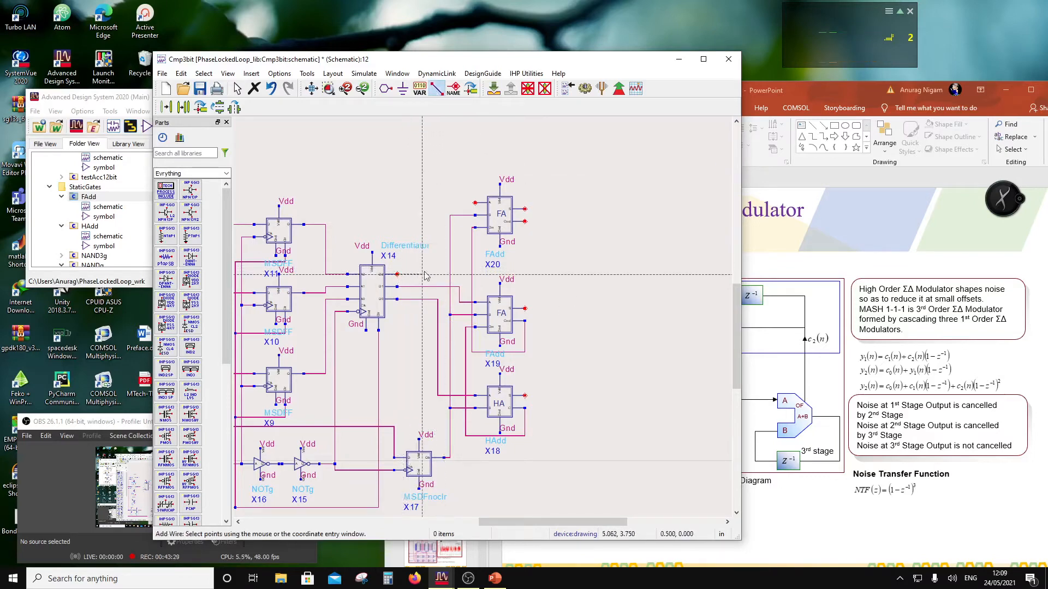
left_click(474, 206)
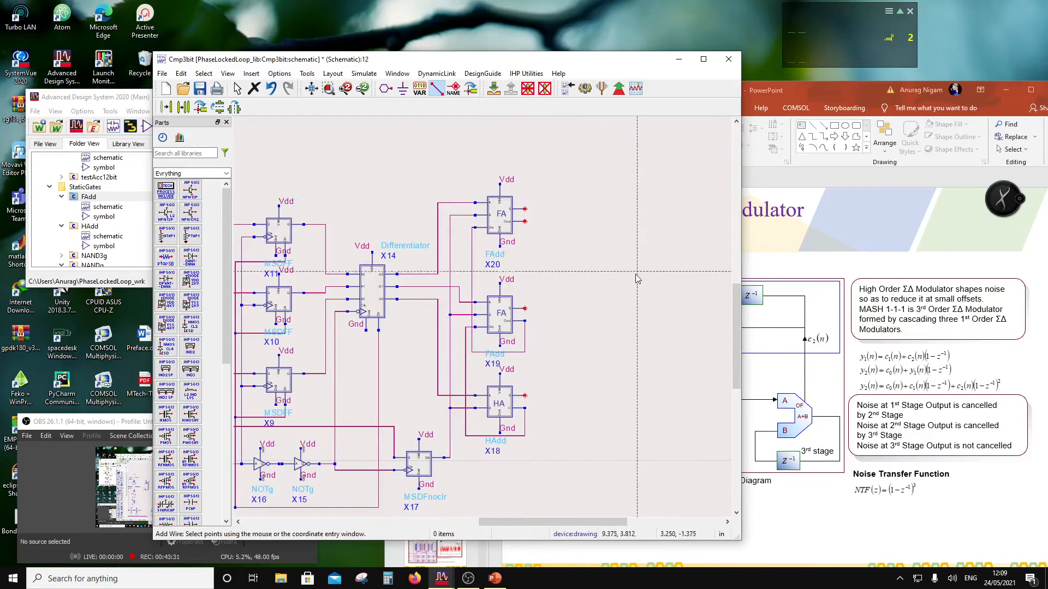
scroll(540, 327, "down", 1)
key("Escape")
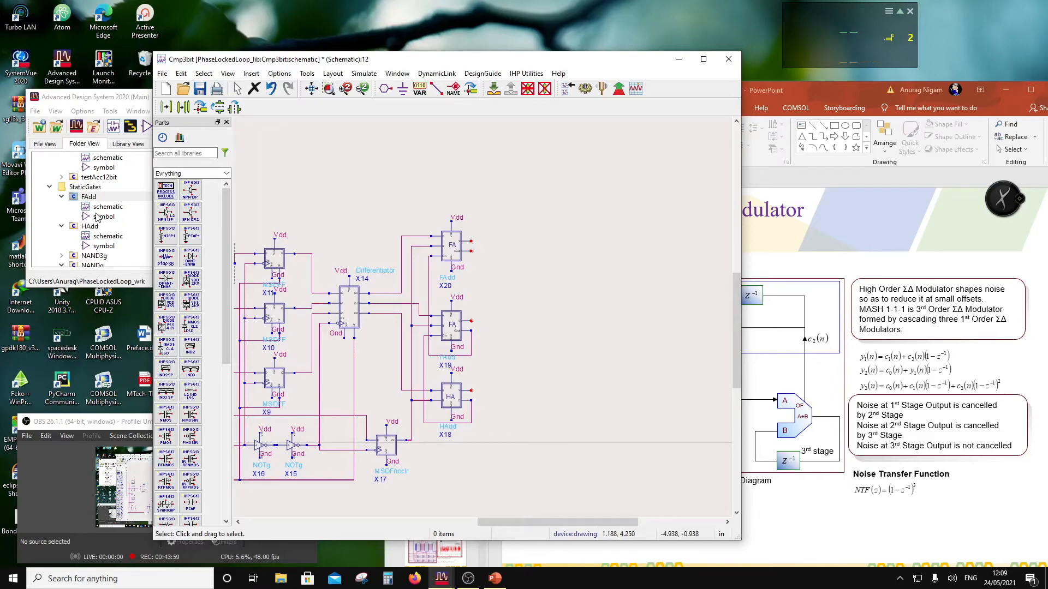
Step: Copy flip-flop MSDFF X9 and place the copy beside the outputs of HAdd X18
scroll(406, 330, "down", 1)
scroll(445, 321, "up", 2)
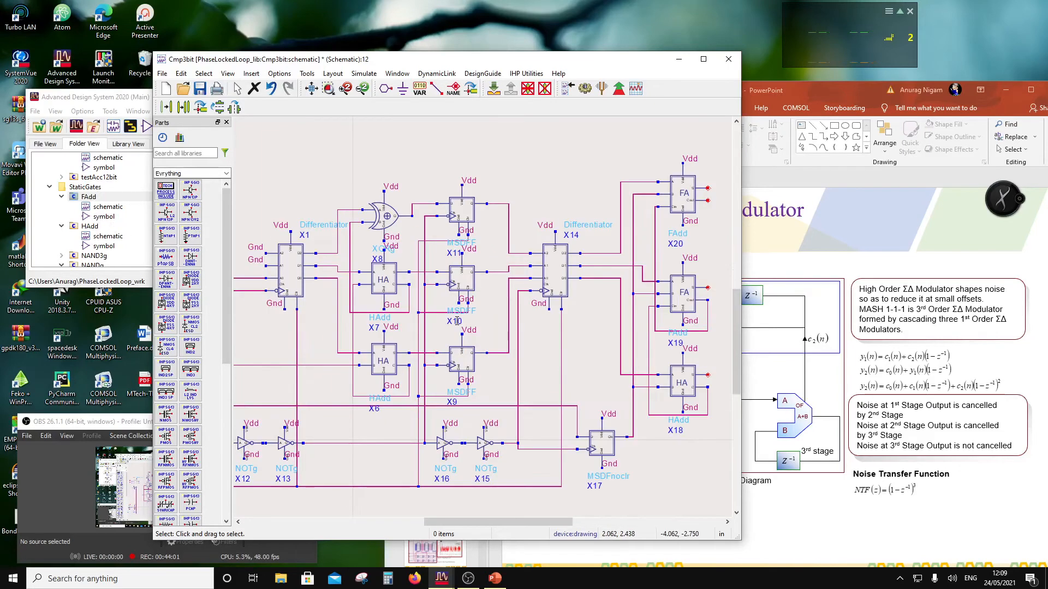
scroll(470, 318, "down", 1)
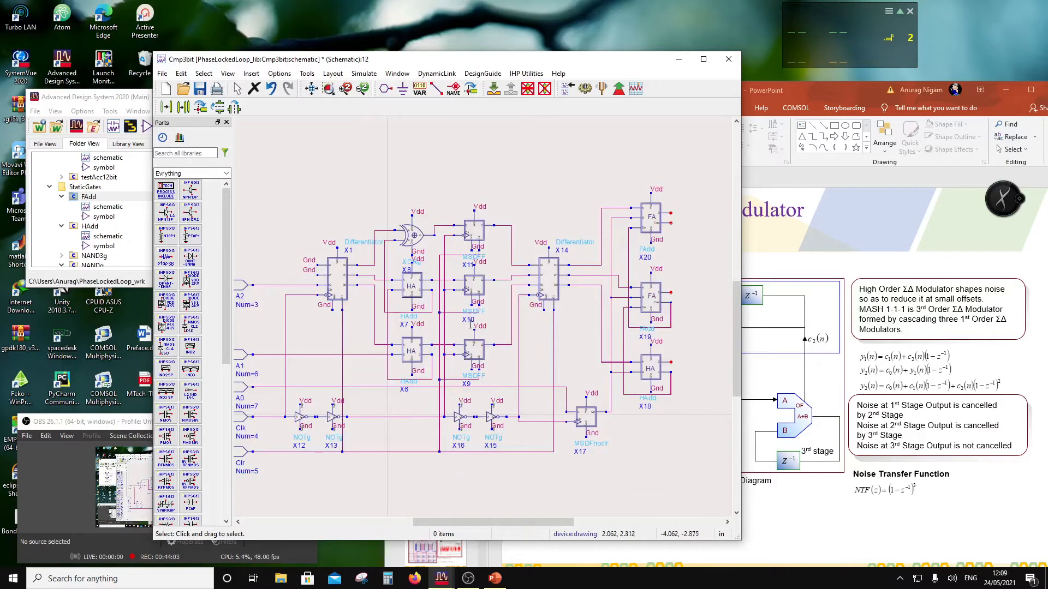
left_click(474, 352)
left_click(199, 108)
scroll(693, 318, "down", 1)
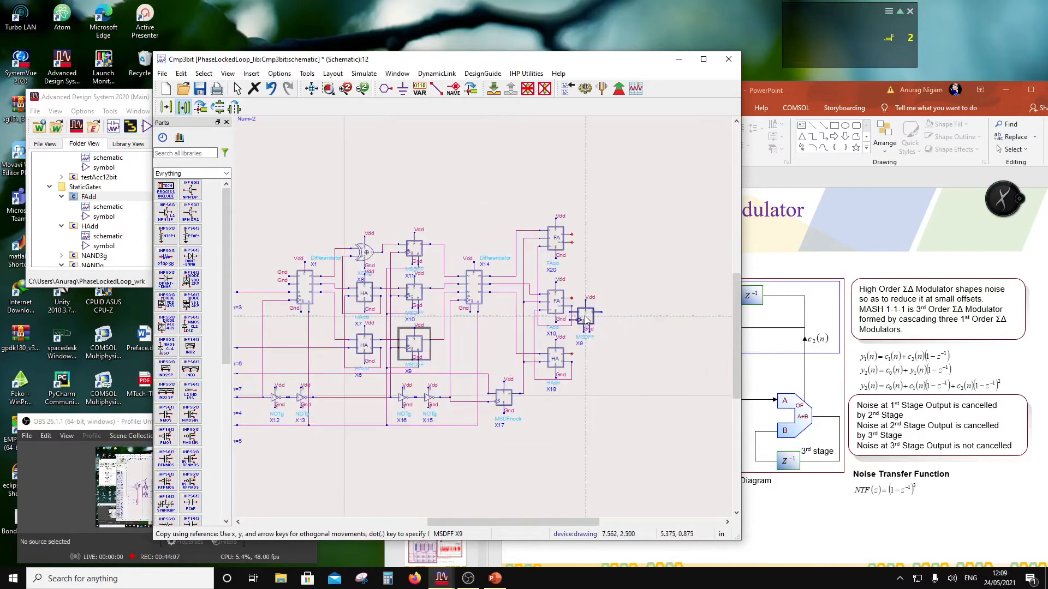
scroll(600, 339, "up", 1)
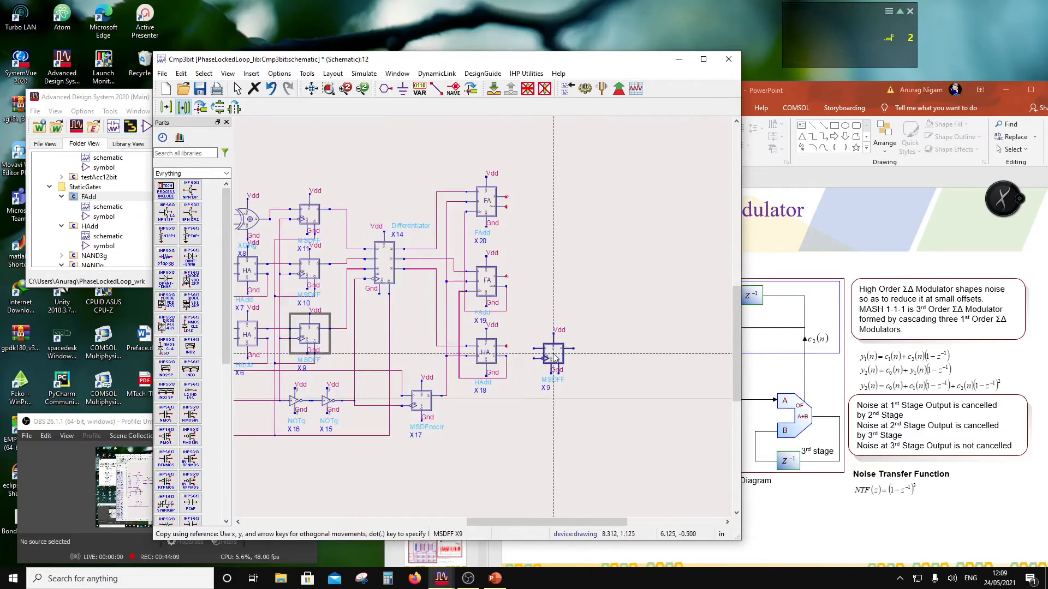
left_click(553, 355)
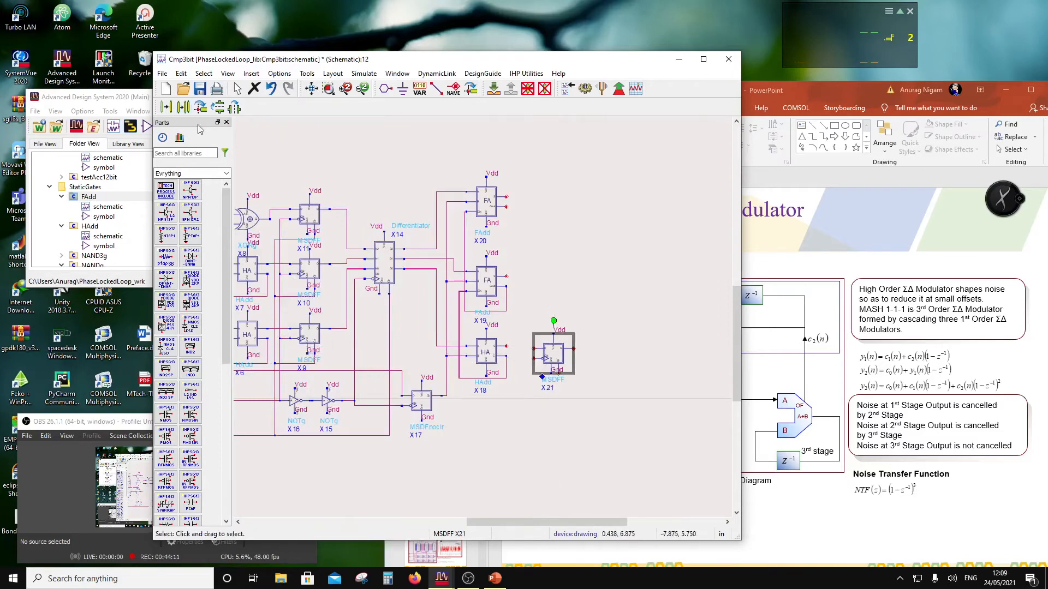
Step: Copy the new MSDFF twice more, placing one beside FAdd X19 and one beside FAdd X20
left_click(185, 107)
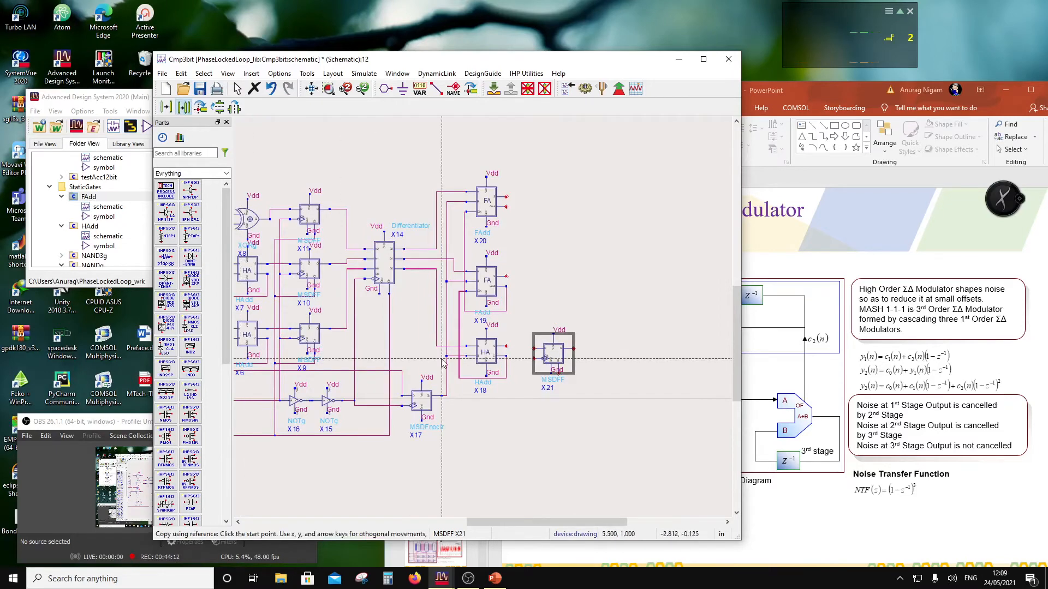
left_click(534, 352)
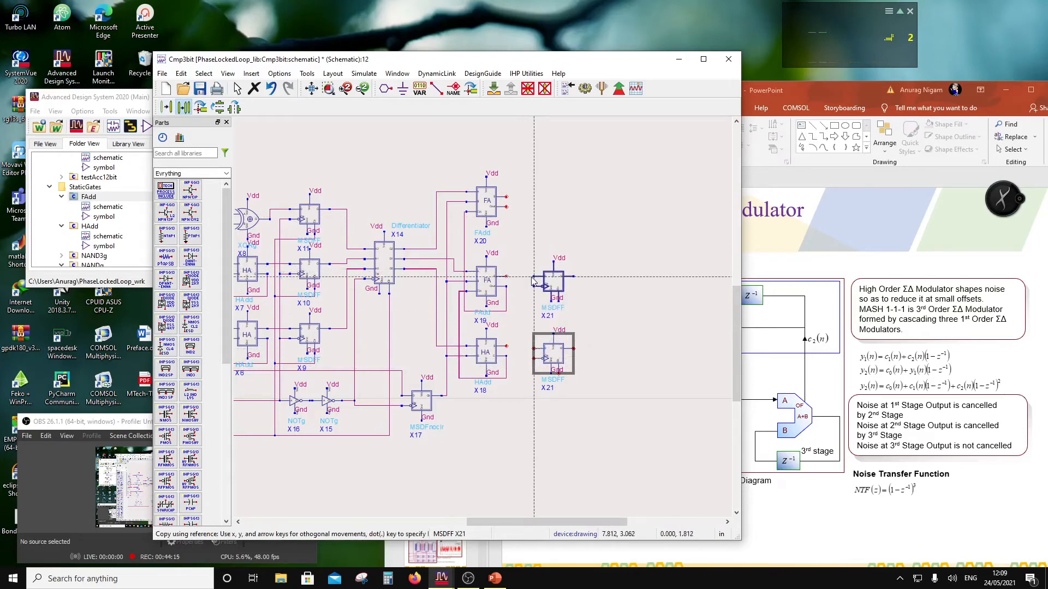
left_click(534, 282)
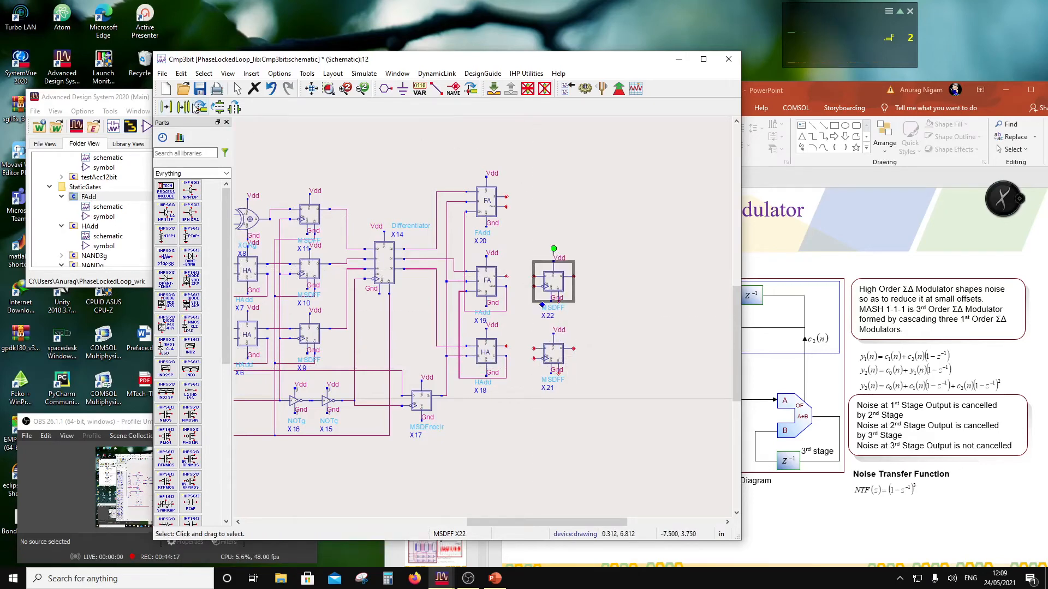
left_click(534, 281)
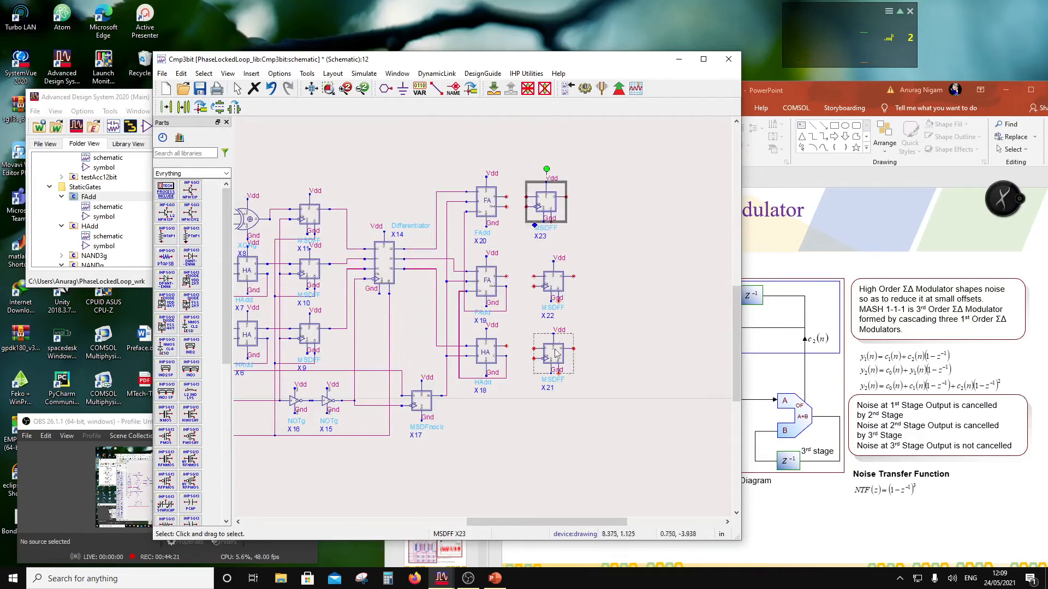
Step: Move the three new MSDFF flip-flops further right to leave wiring space beside the adders
left_click_drag(544, 205, 576, 207)
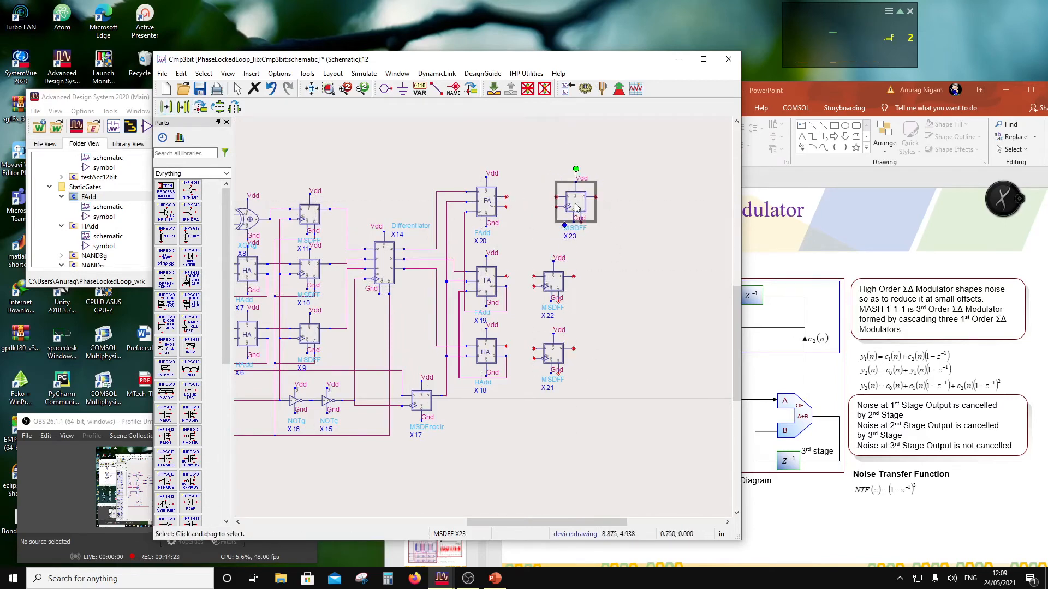
left_click_drag(553, 281, 574, 281)
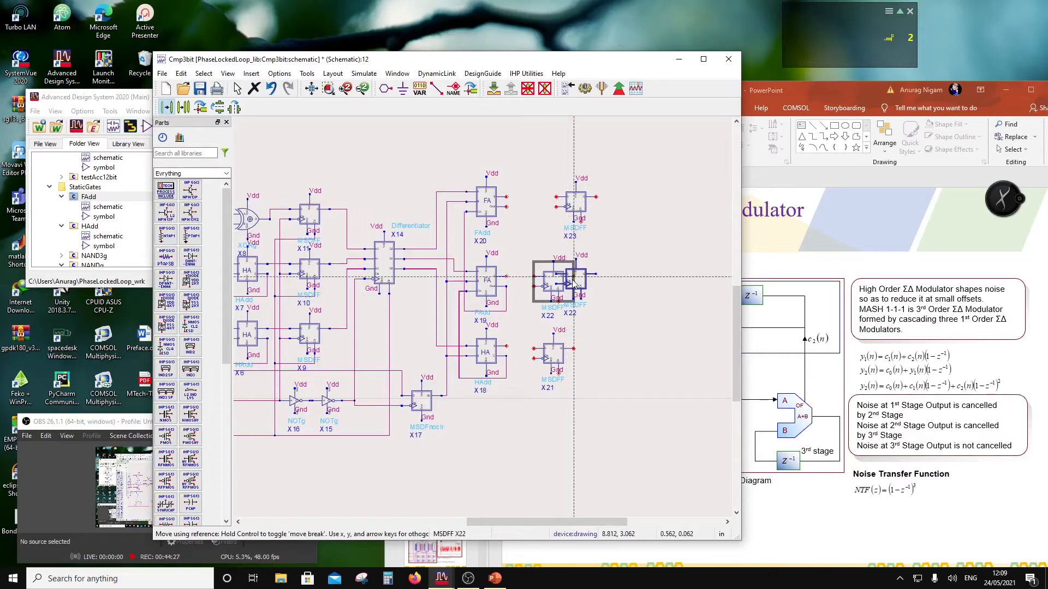
left_click_drag(574, 281, 574, 281)
left_click_drag(558, 355, 573, 352)
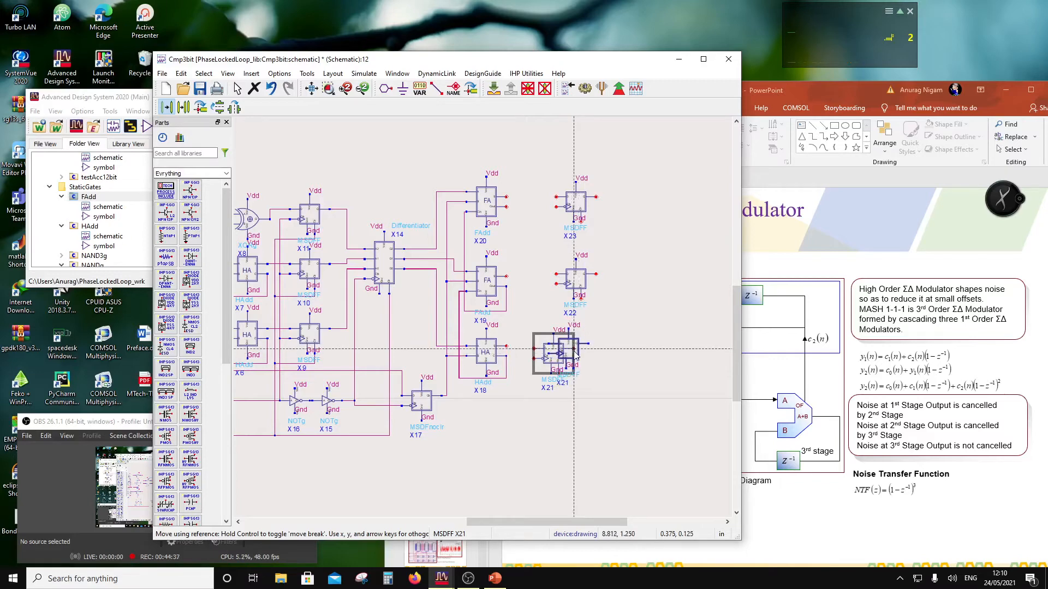
left_click_drag(576, 355, 575, 354)
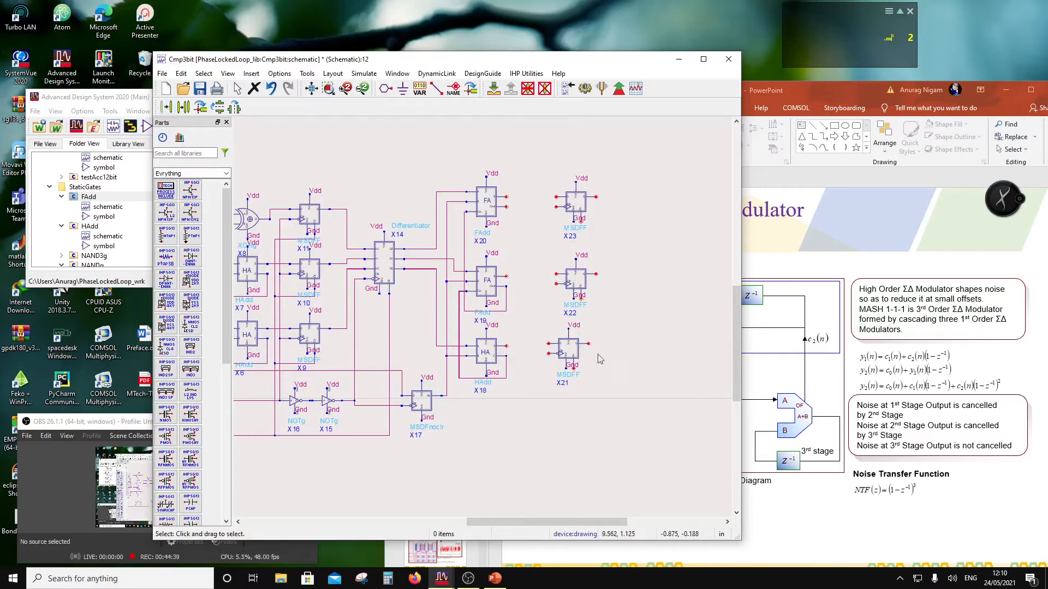
Step: Copy the NOTg buffer pair X16 and X15 and place the copy below HAdd X18
scroll(554, 375, "up", 2)
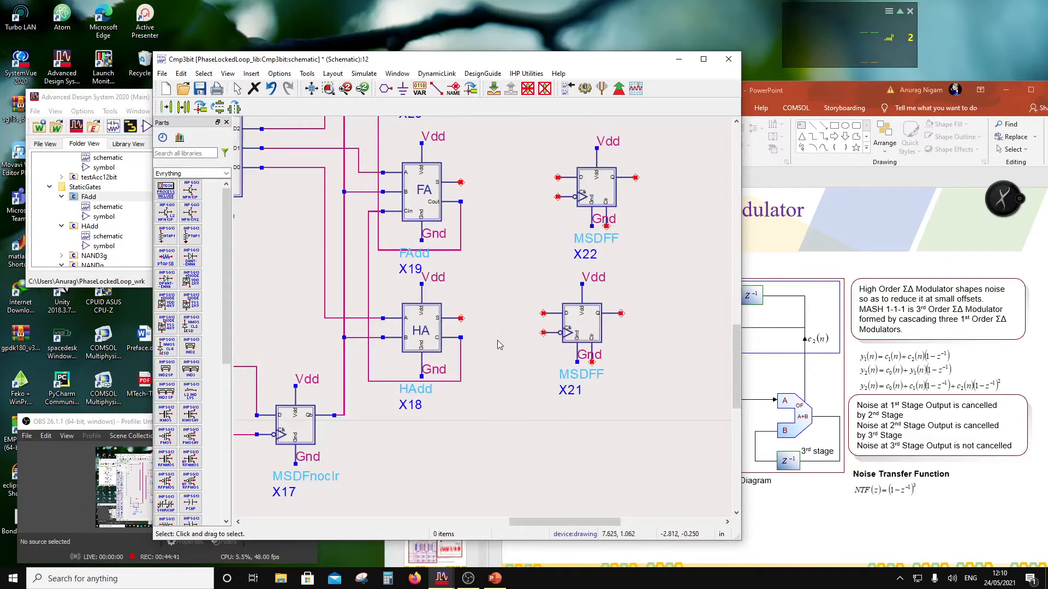
scroll(281, 475, "down", 1)
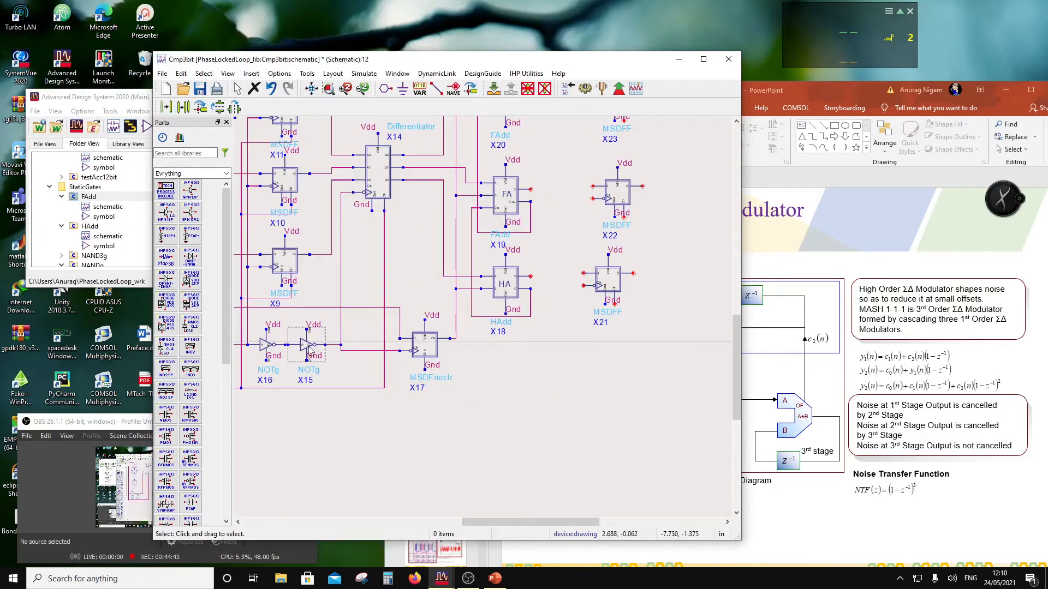
scroll(334, 364, "down", 1)
left_click_drag(408, 348, 337, 303)
left_click(183, 107)
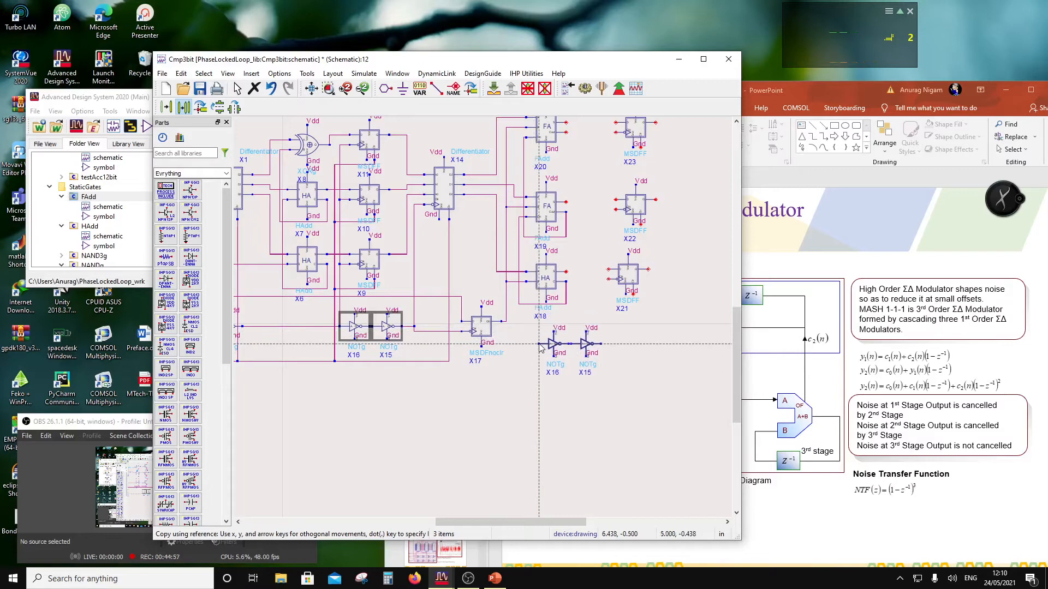
left_click(540, 348)
Step: Wire the output of NOTg X15 to the input of NOTg X24
left_click(437, 90)
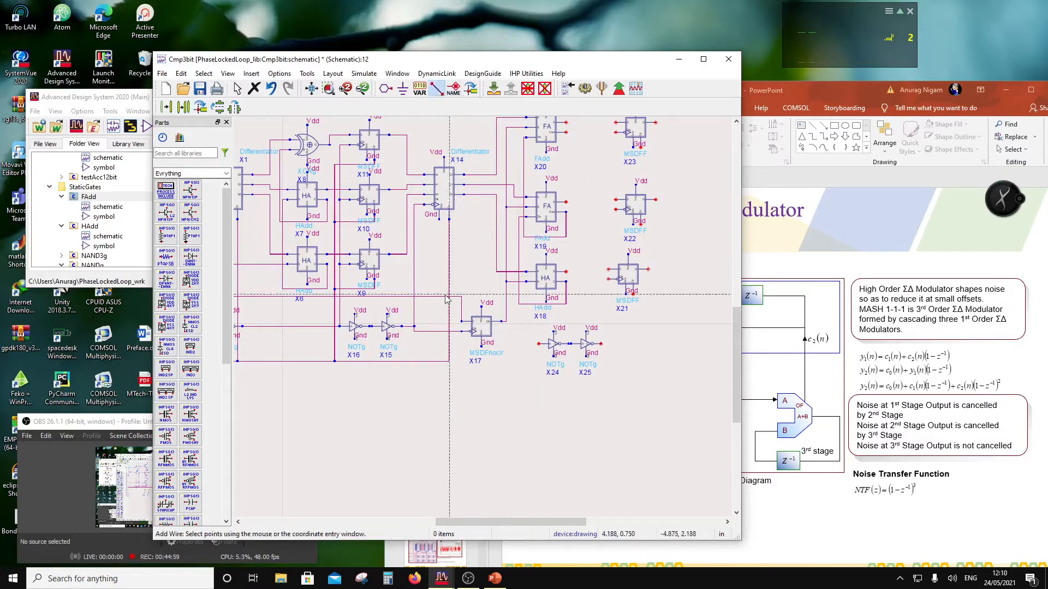
left_click(414, 327)
left_click(539, 345)
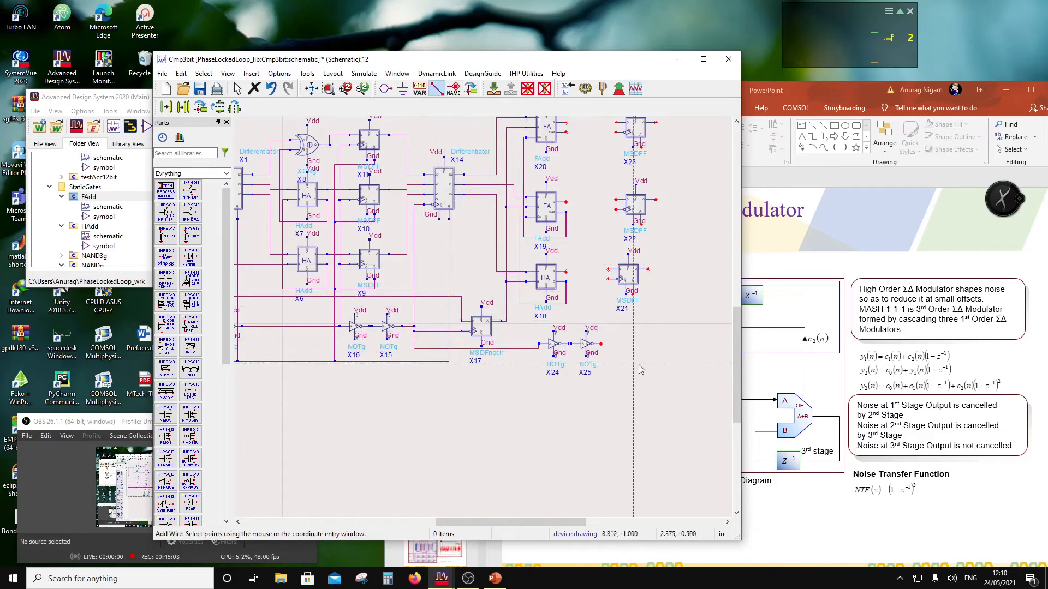
Step: Wire the output of NOTg X25 to the clock inputs of flip-flops X23, X22 and X21
left_click(602, 346)
left_click(616, 131)
left_click(616, 210)
left_click(601, 209)
left_click(610, 279)
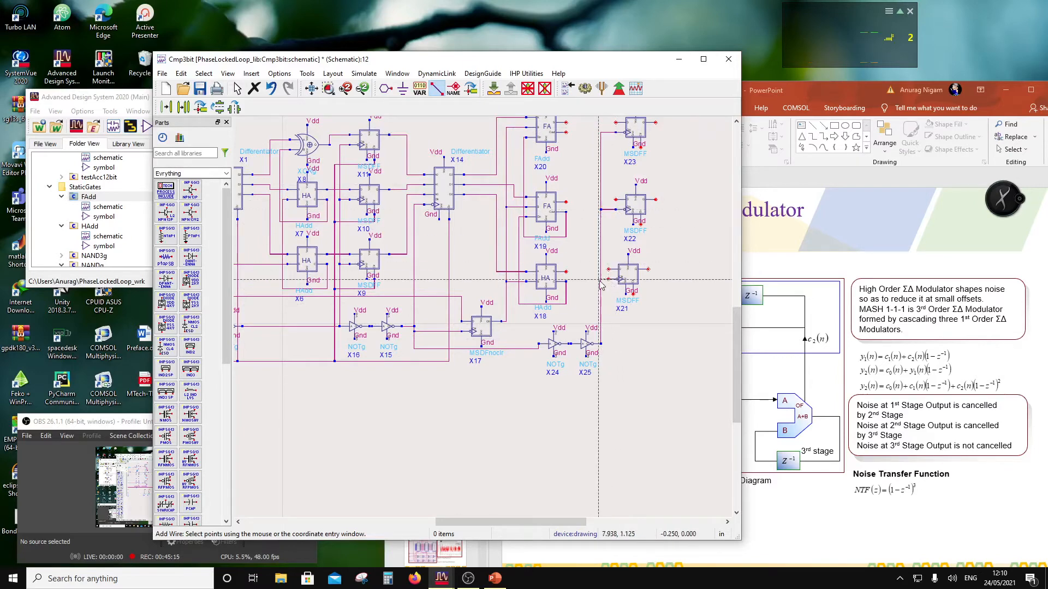
left_click(601, 279)
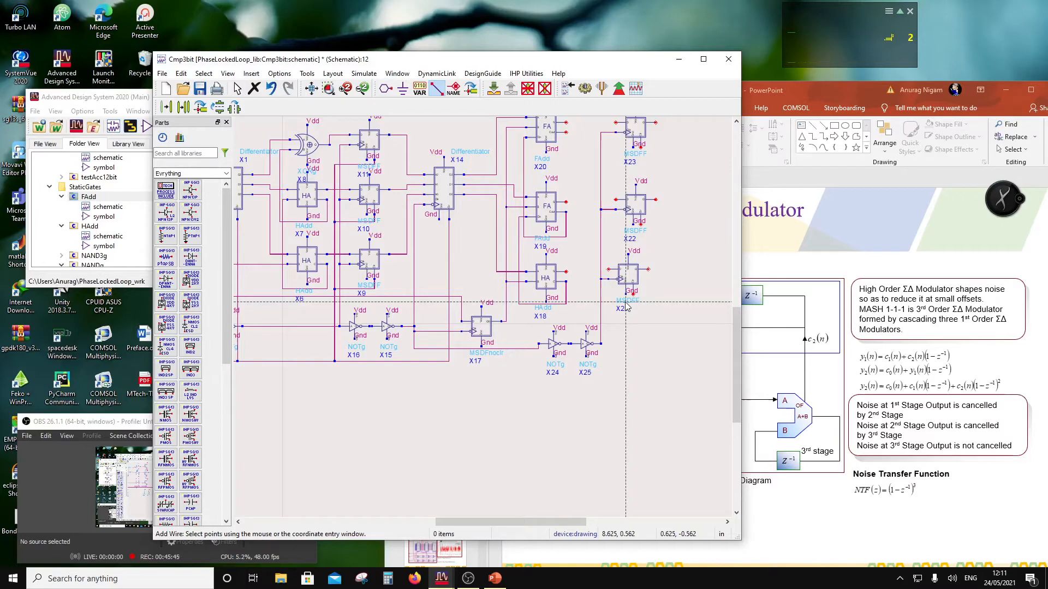
Step: Wire the Clr line to the clear inputs of flip-flops X21, X22 and X23
scroll(508, 346, "down", 3)
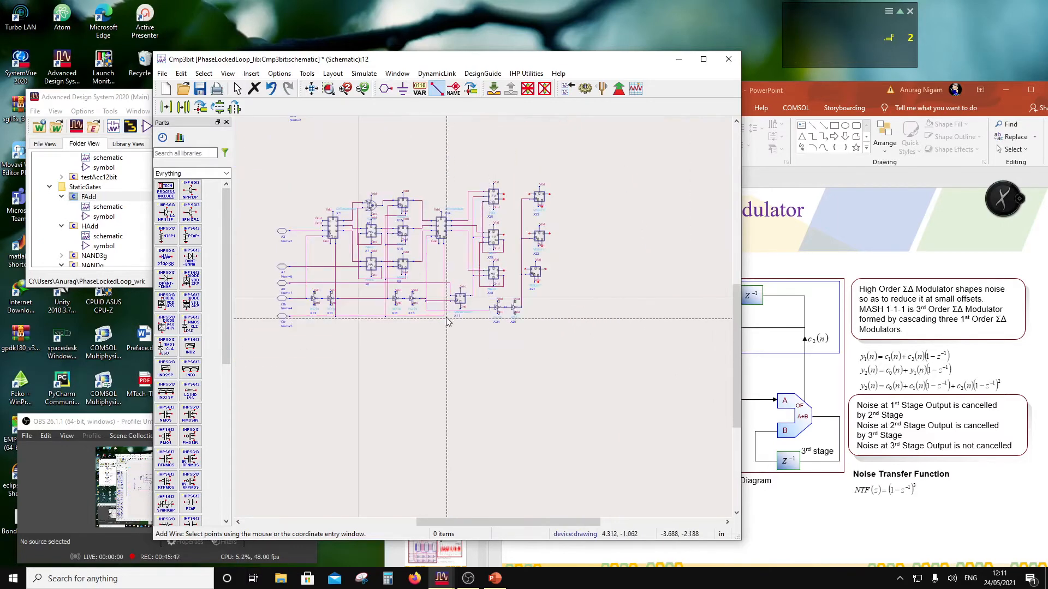
scroll(484, 311, "up", 2)
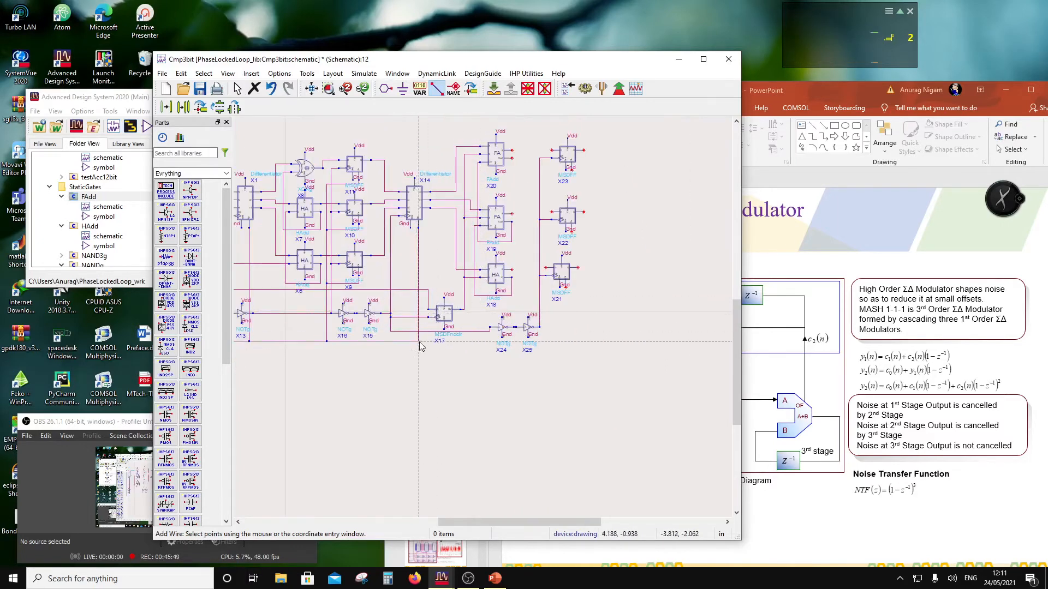
left_click(566, 288)
scroll(532, 268, "up", 1)
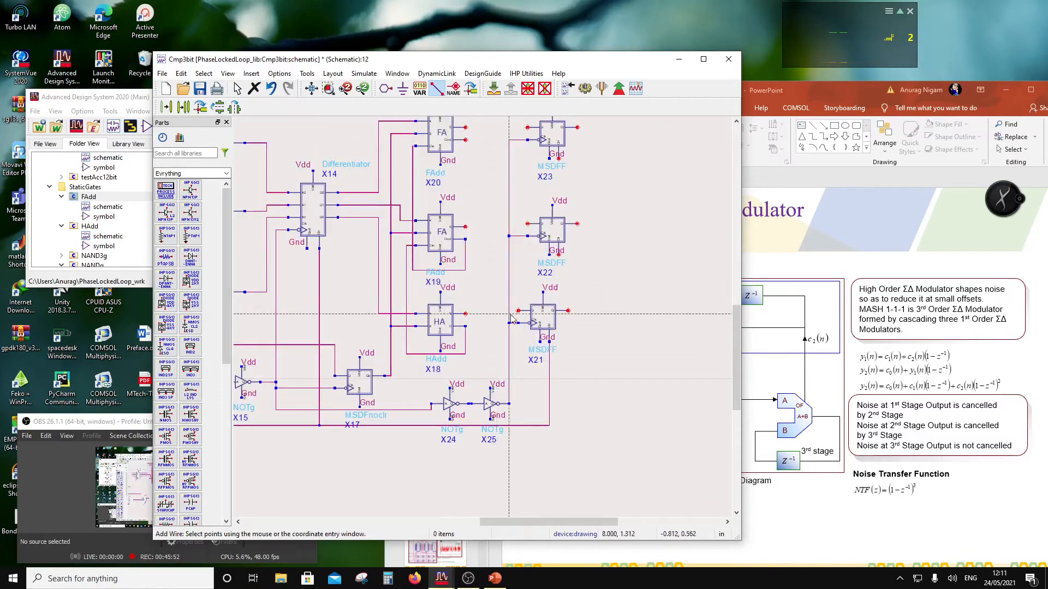
left_click(549, 365)
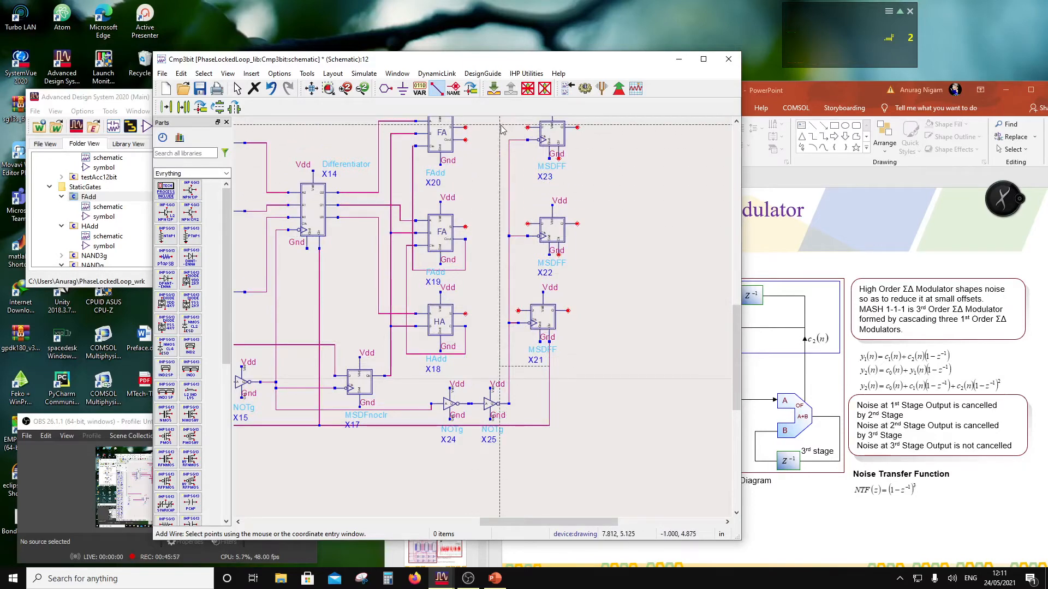
left_click(502, 173)
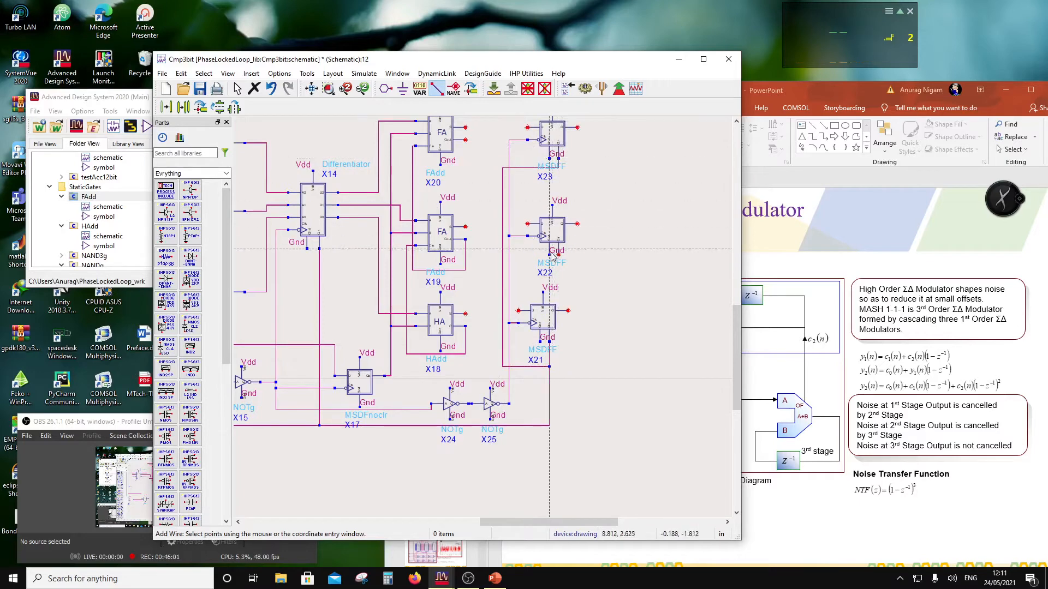
left_click(503, 257)
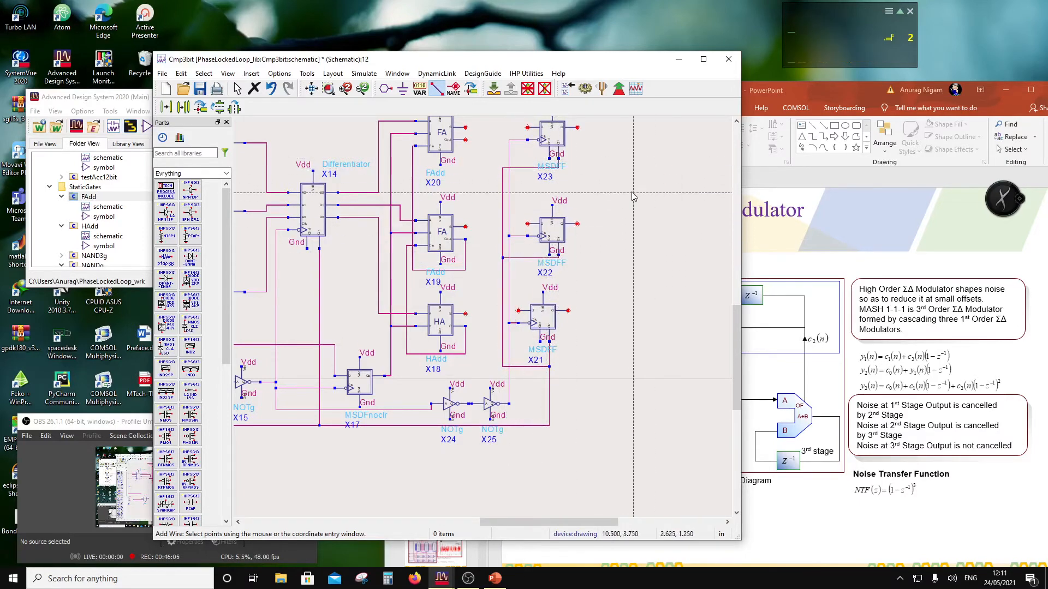
key("Escape")
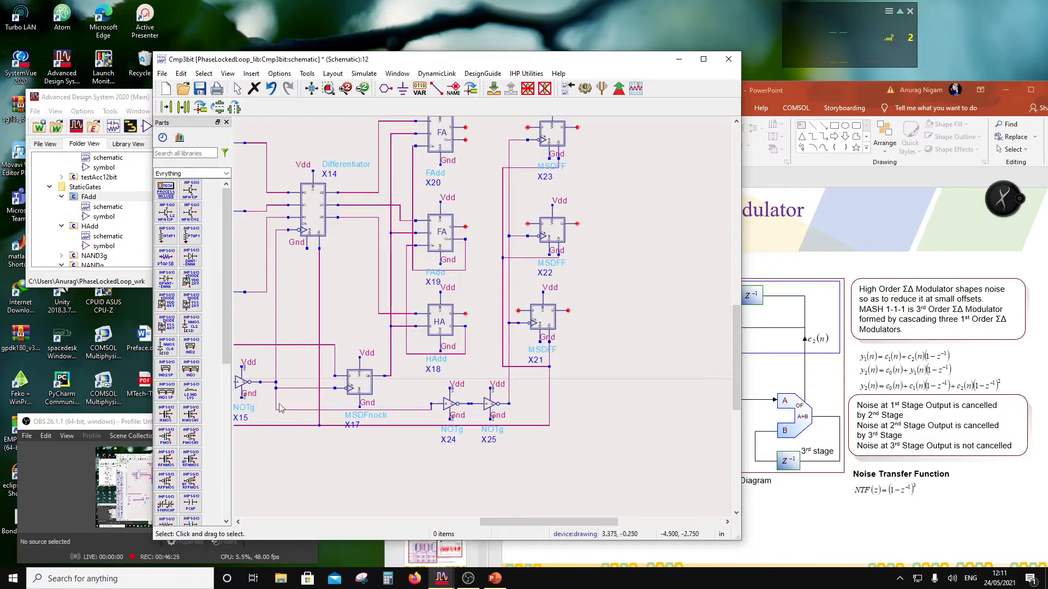
Step: Copy NOTg X24 and place the copy with its input on the sum output of FAdd X20
scroll(433, 360, "down", 1)
left_click(495, 361)
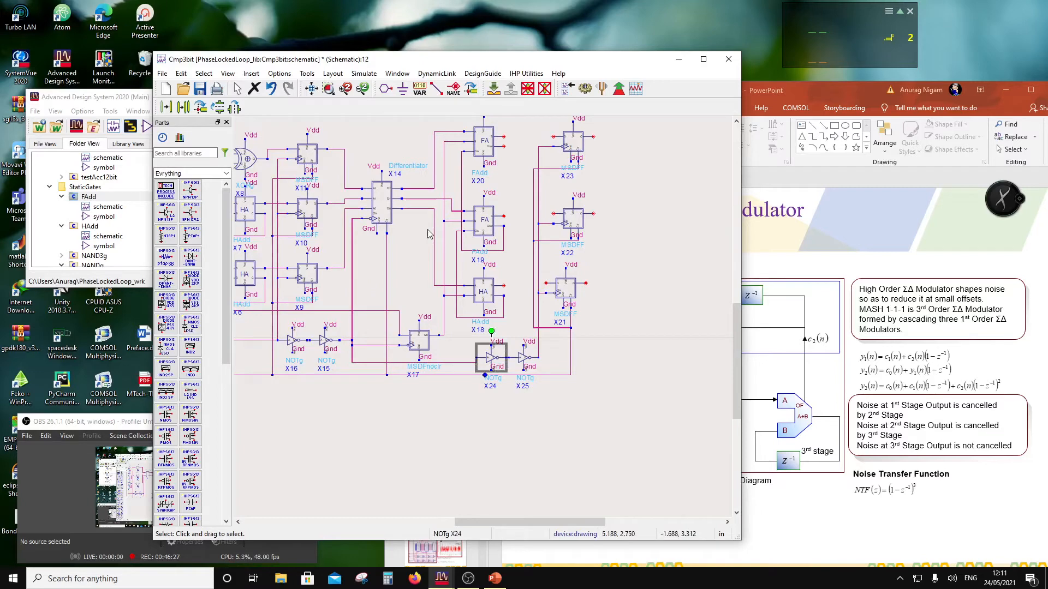
key("ctrl+c")
left_click(477, 359)
scroll(489, 277, "up", 2)
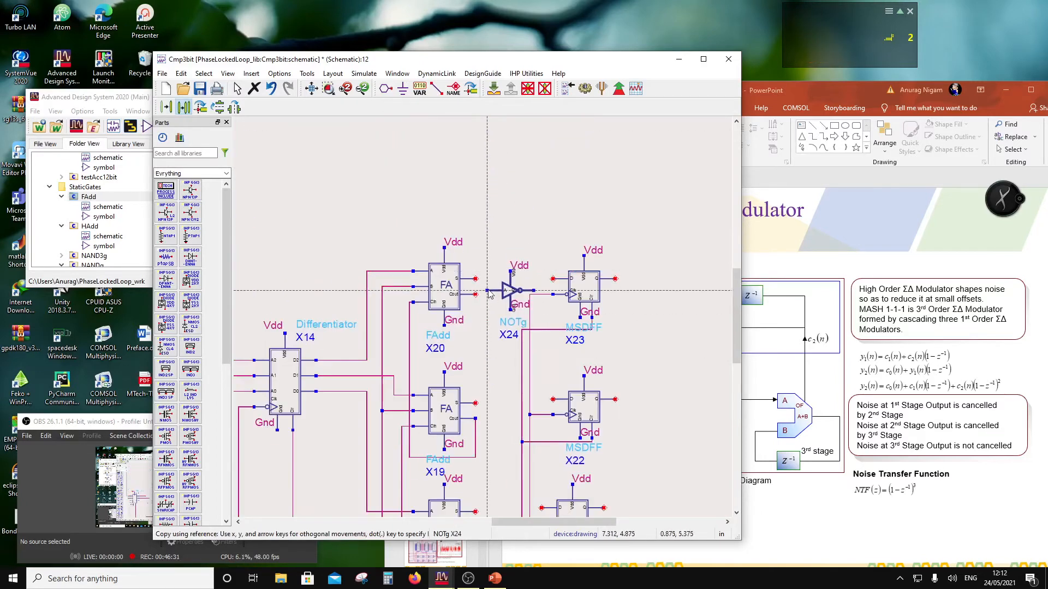
scroll(489, 278, "up", 2)
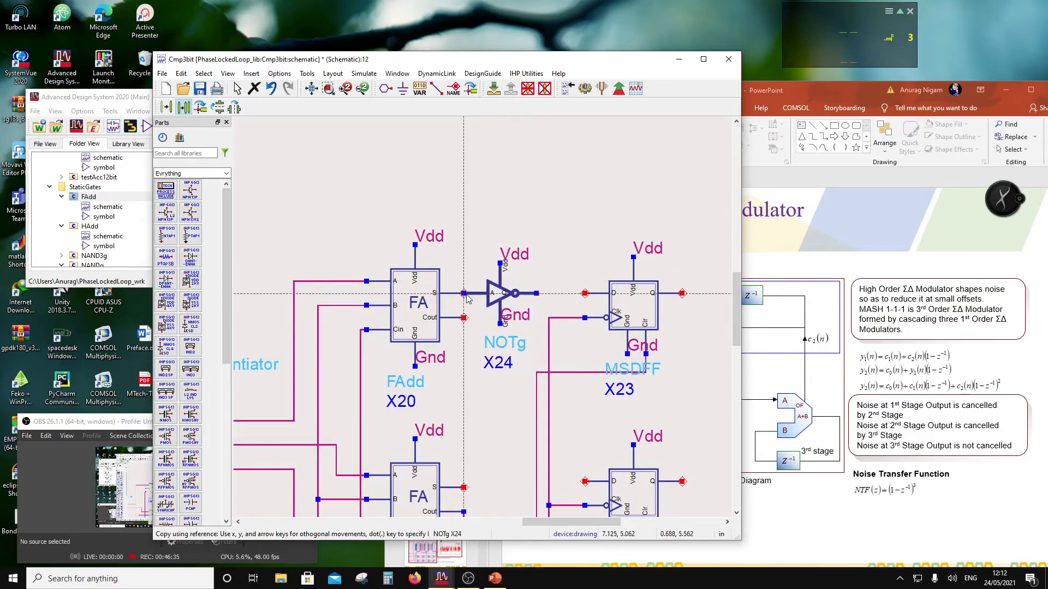
left_click(463, 297)
Step: Wire the output of NOTg X26 to the D input of flip-flop X23
left_click(436, 88)
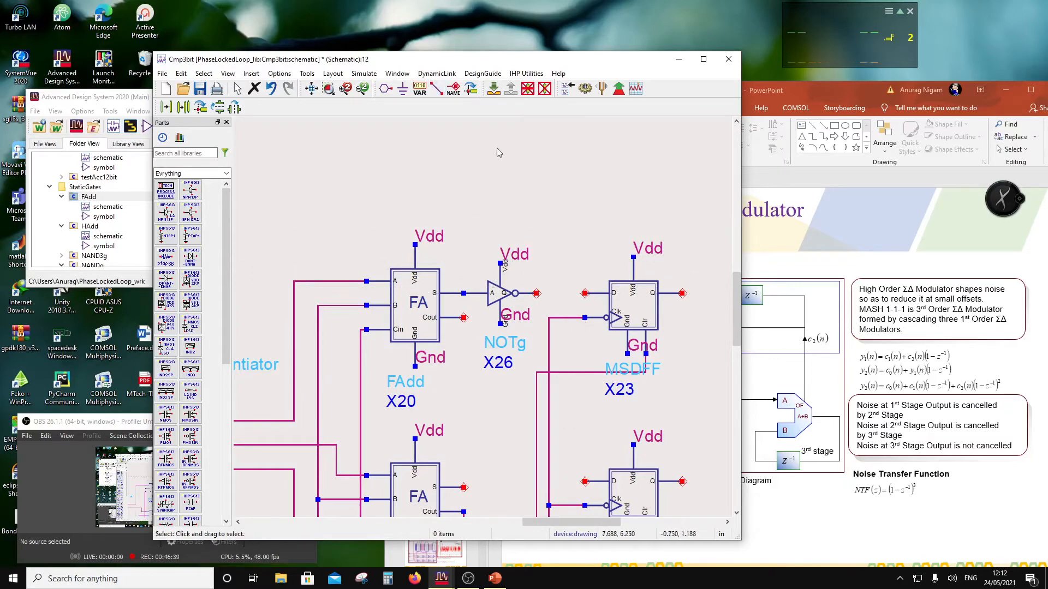
left_click(584, 293)
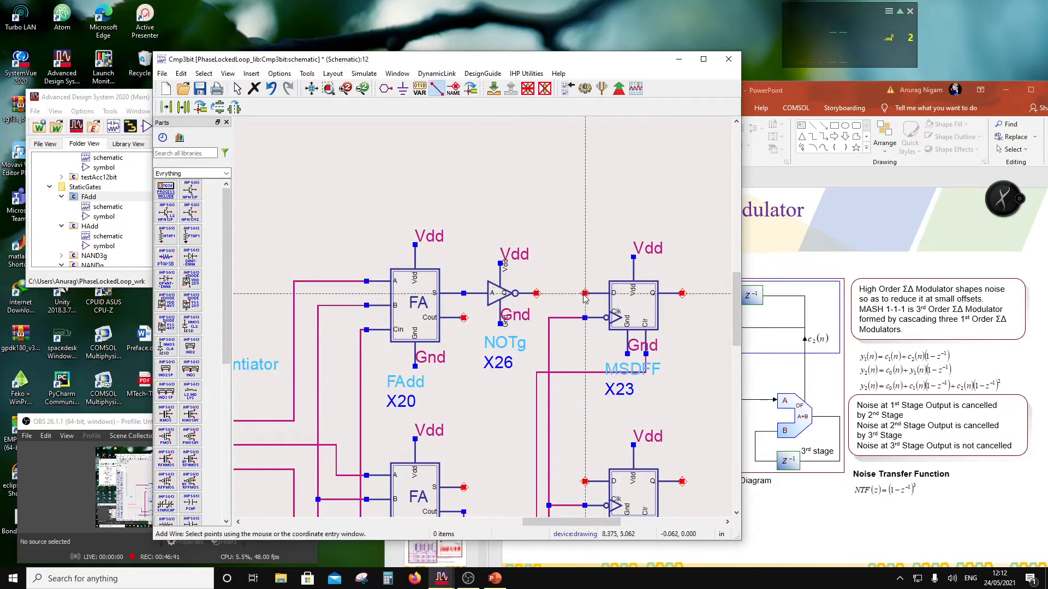
left_click(536, 293)
scroll(542, 405, "down", 3)
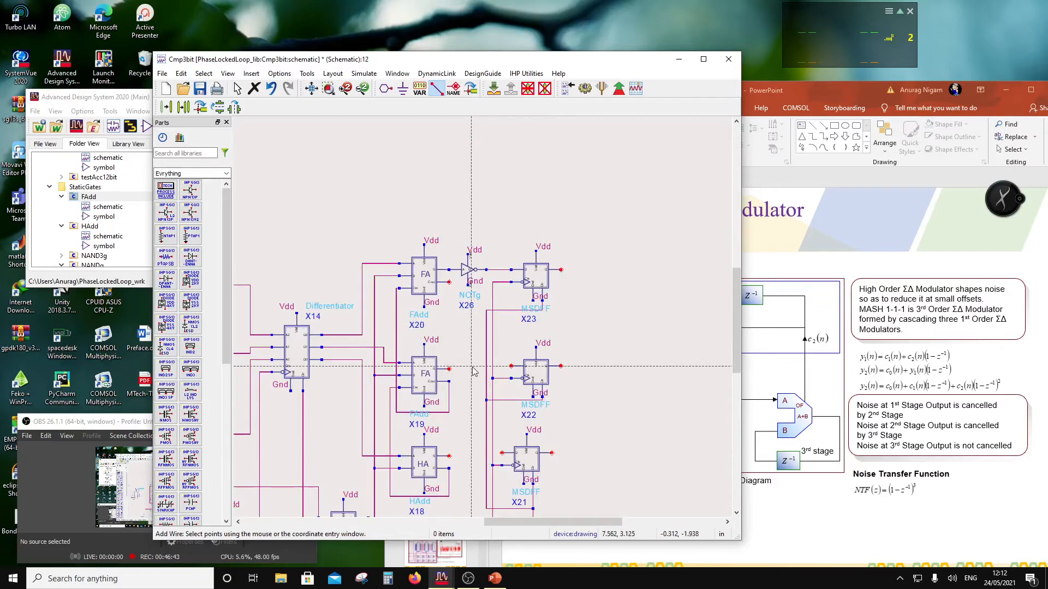
Step: Wire the sum outputs of HAdd X18 and FAdd X19 to the D inputs of flip-flops X21 and X22
scroll(475, 342, "up", 1)
scroll(450, 397, "down", 1)
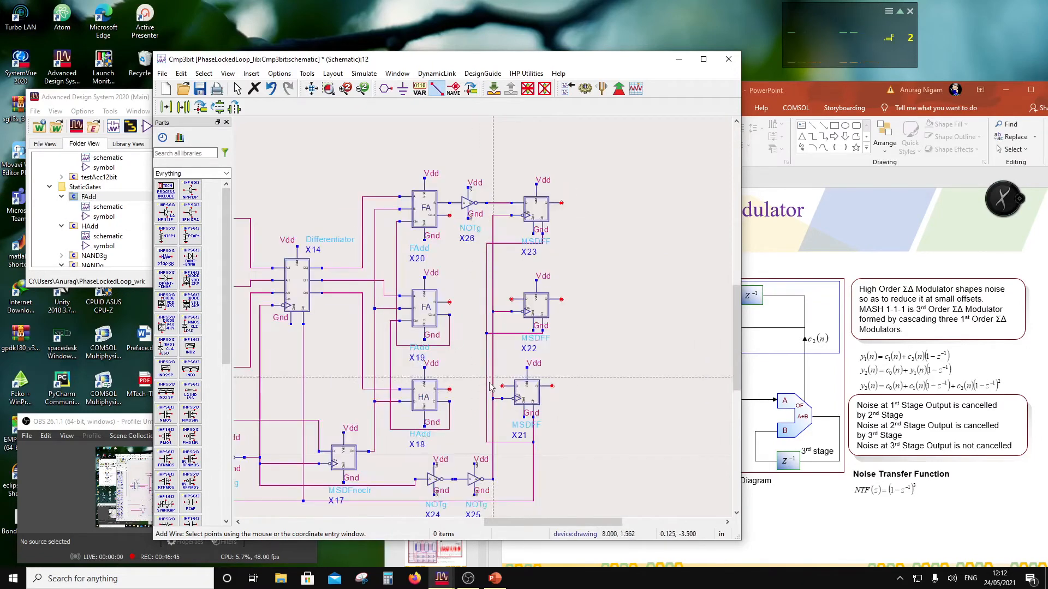
left_click(450, 389)
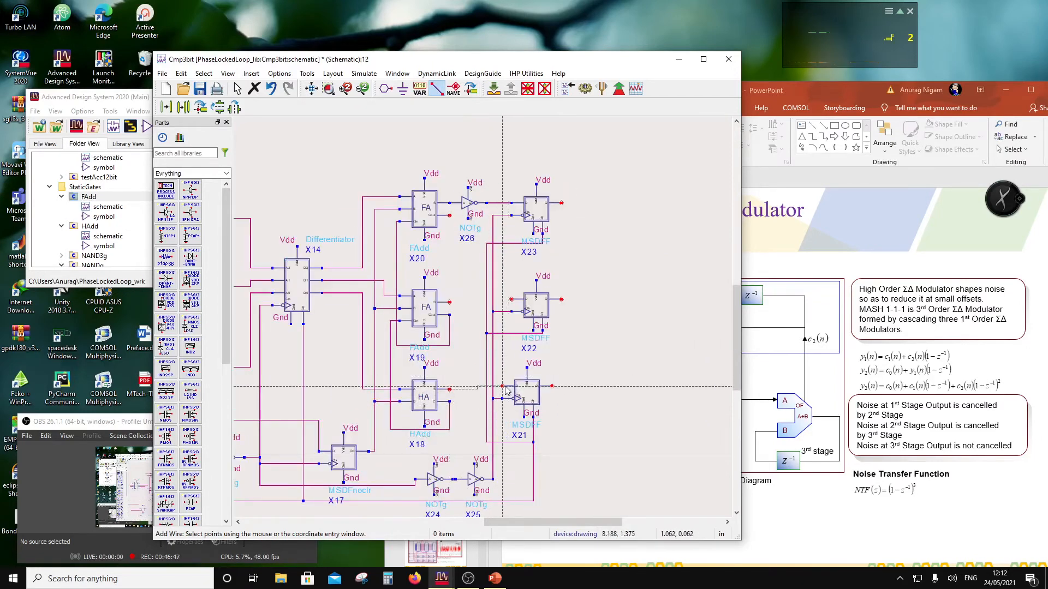
left_click(502, 386)
left_click(450, 303)
left_click(512, 300)
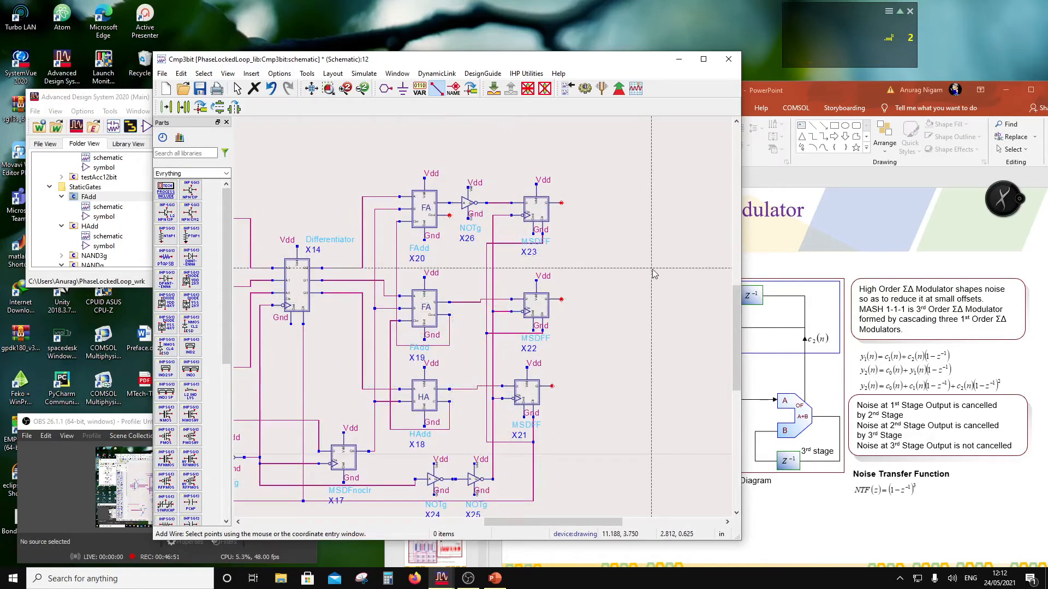
key("Escape")
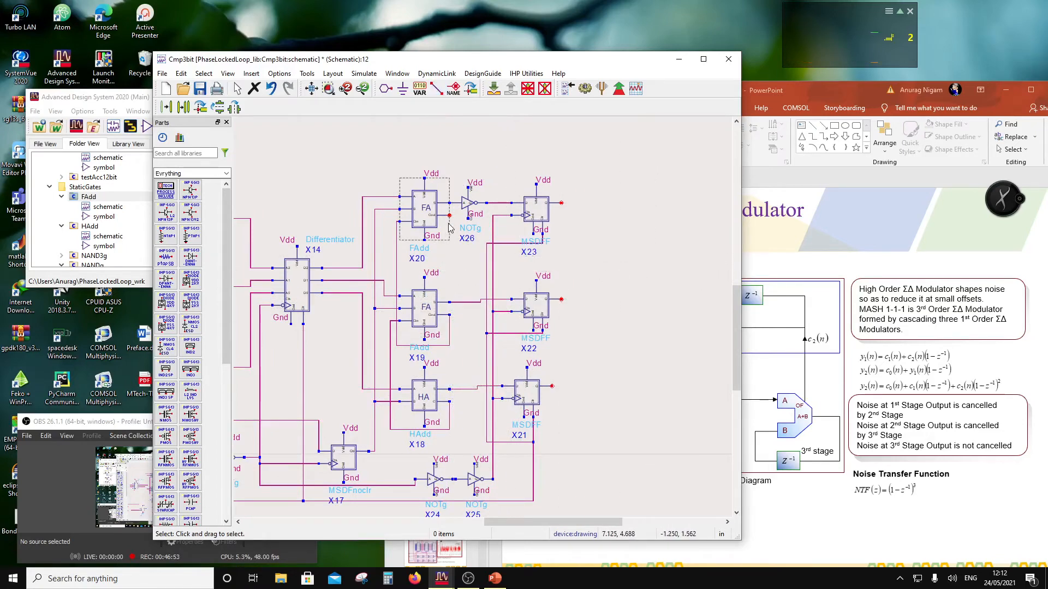
Step: Push into Differentiator X14, copy its 5 fF capacitor C1 with the ground symbol, and return to the Cmp3bit schematic
scroll(450, 228, "down", 1)
left_click(359, 326)
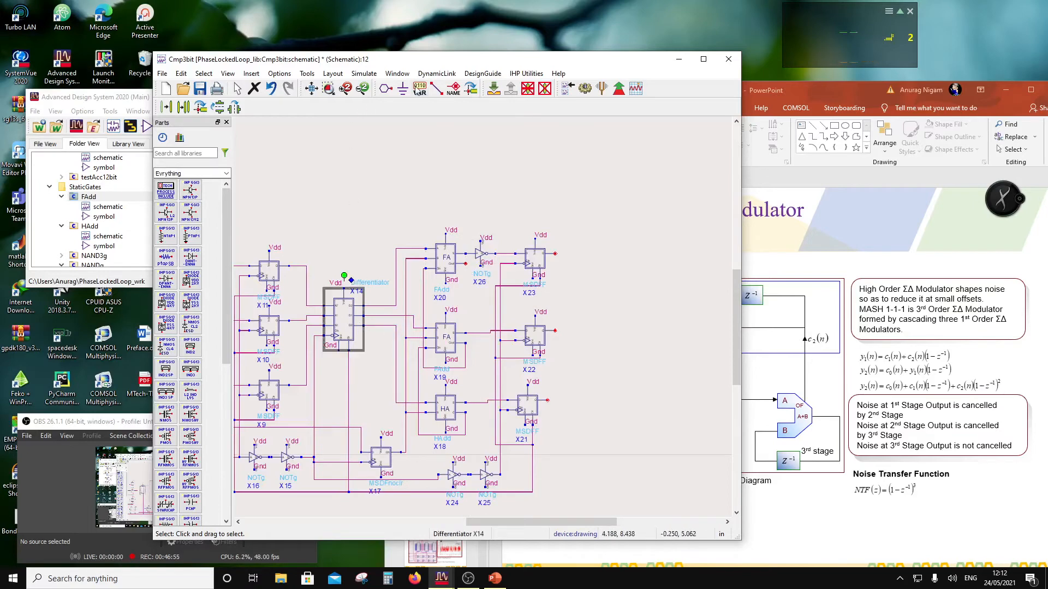
left_click(496, 93)
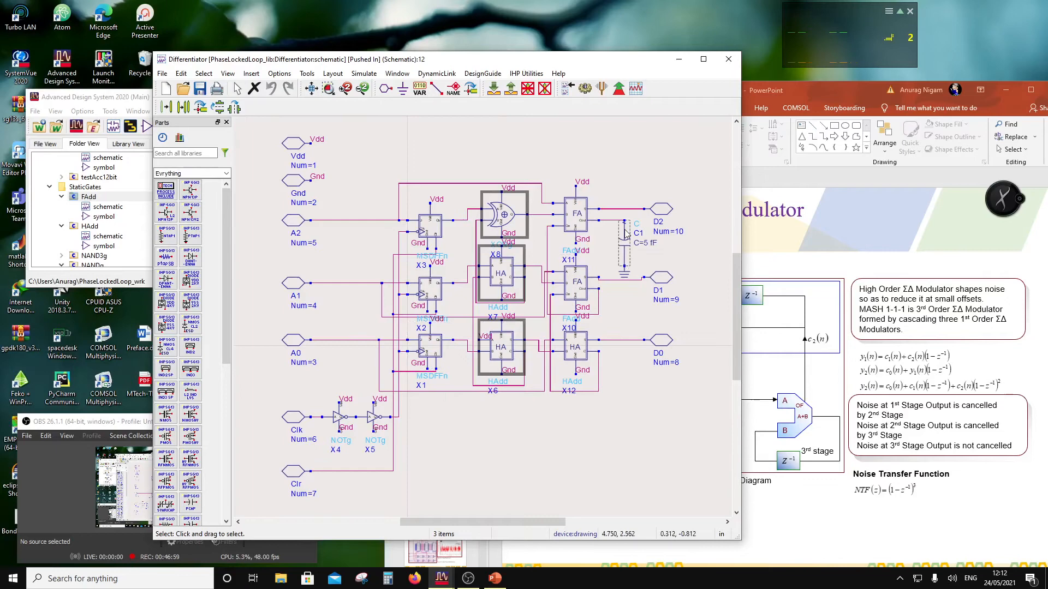
left_click(626, 233)
left_click(629, 275)
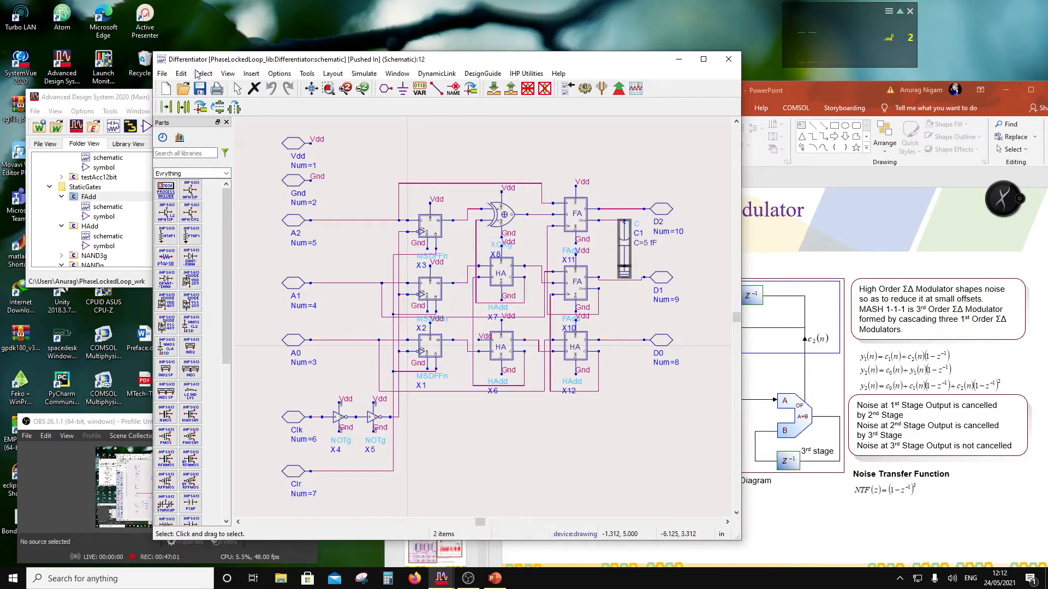
left_click(181, 74)
left_click(198, 139)
left_click(511, 89)
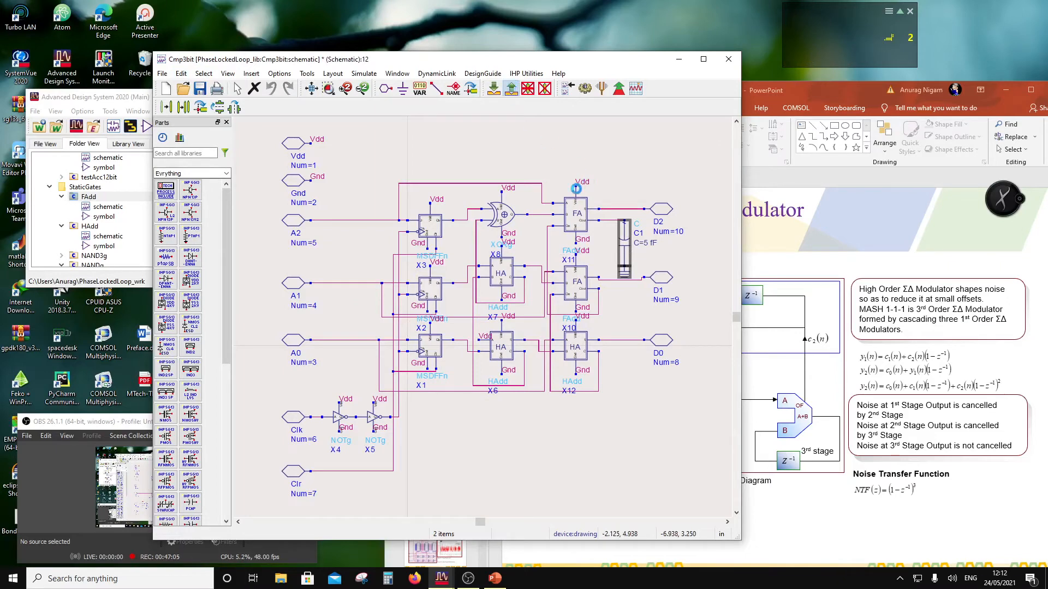
Step: Paste the grounded 5 fF capacitor onto the Cout output of FAdd X20
left_click(182, 74)
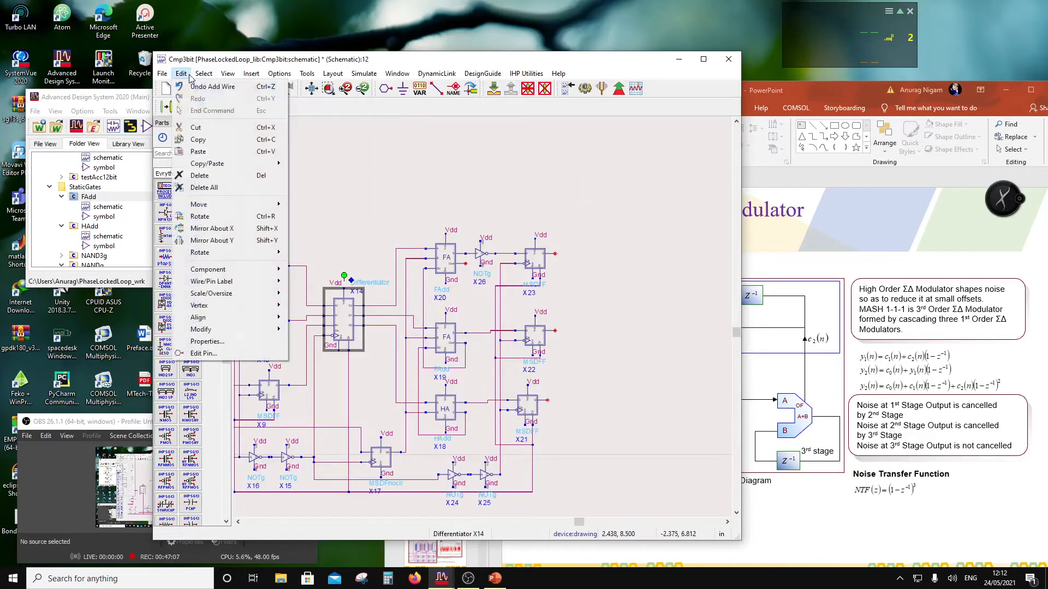
left_click(204, 152)
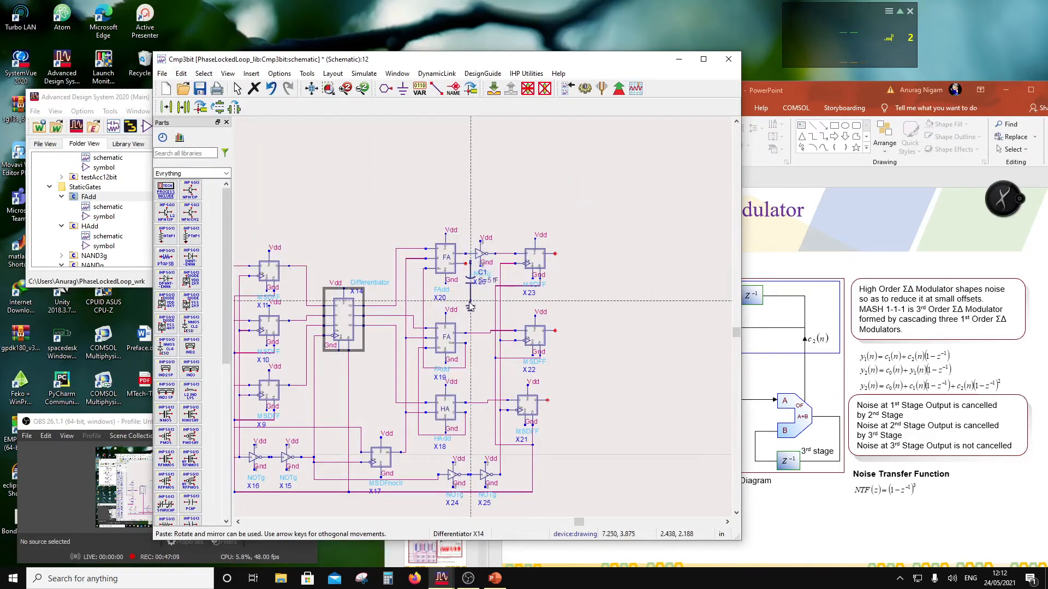
left_click(465, 309)
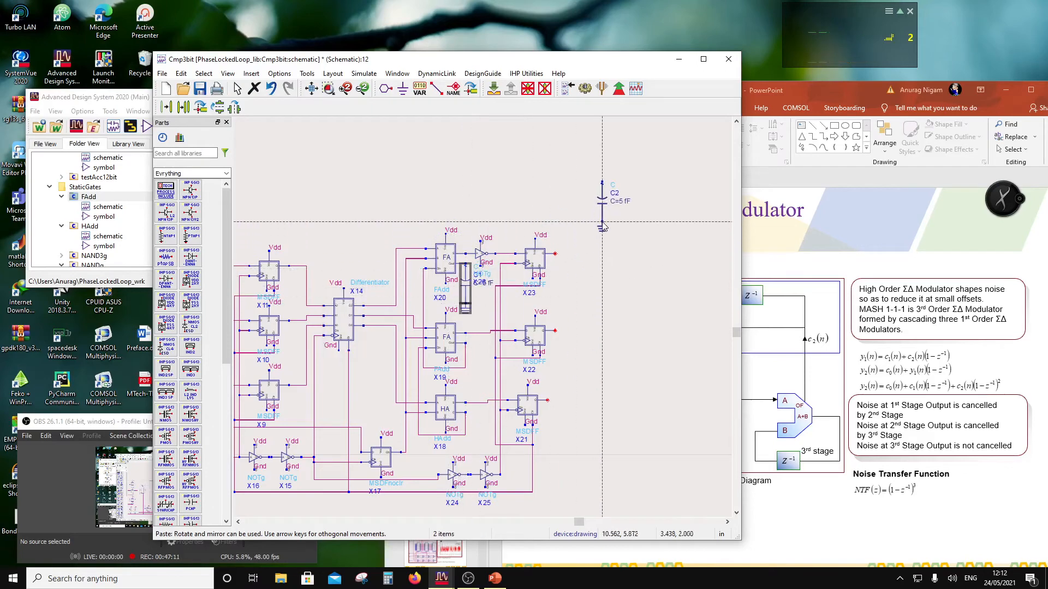
left_click(643, 266)
Step: Place pins D0, D1 and D2, numbered from 8, on the Q outputs of flip-flops X21, X22 and X23
scroll(532, 331, "down", 2)
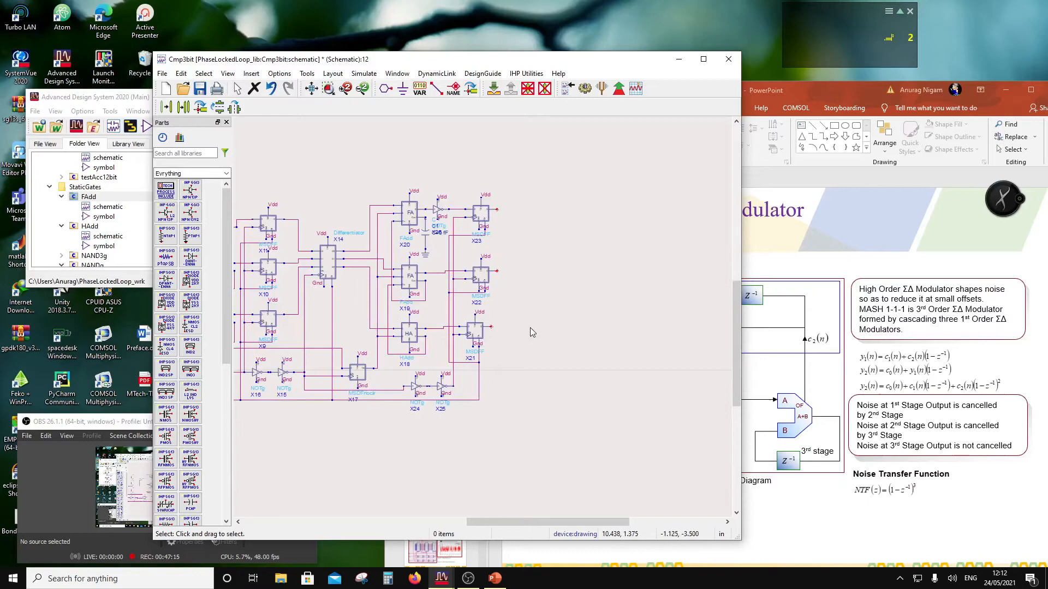
scroll(523, 319, "down", 1)
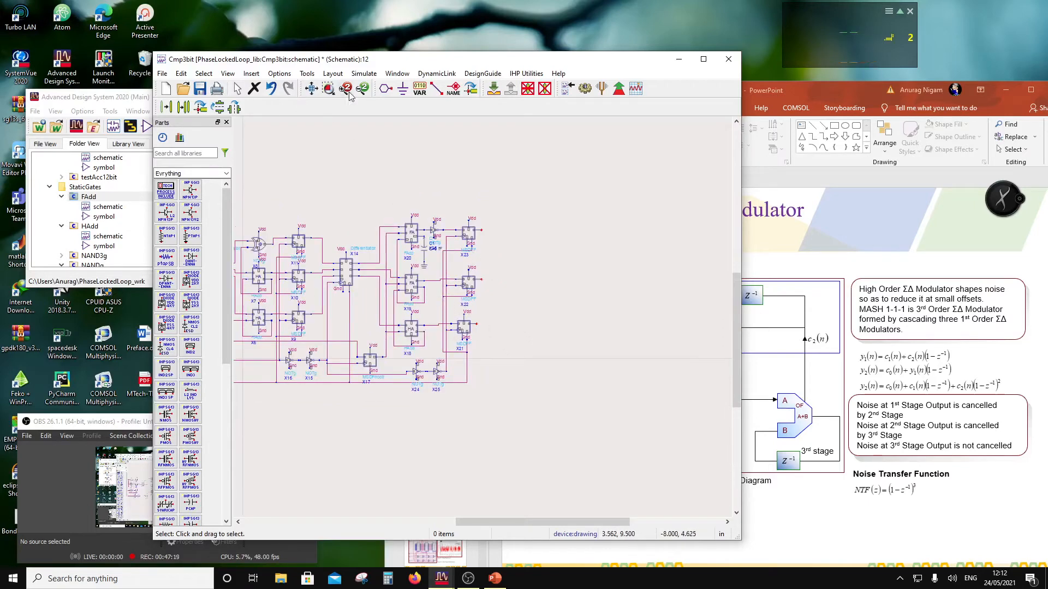
left_click(385, 88)
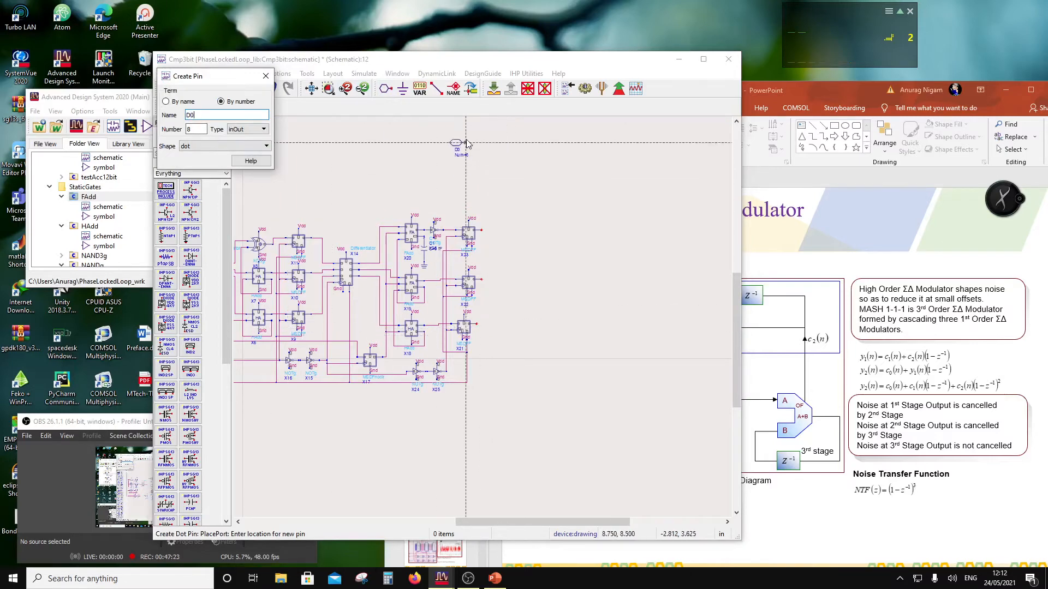
left_click(481, 325)
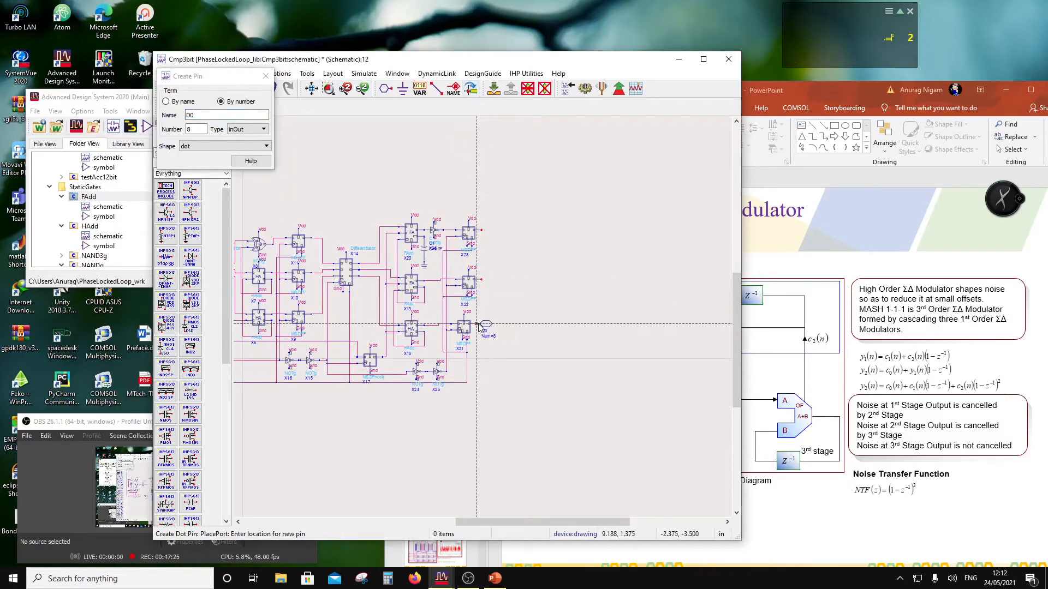
left_click(484, 279)
left_click(484, 229)
key("Escape")
Step: Move the Vdd and Gnd pins down next to the input pins and save the schematic
scroll(591, 188, "down", 4)
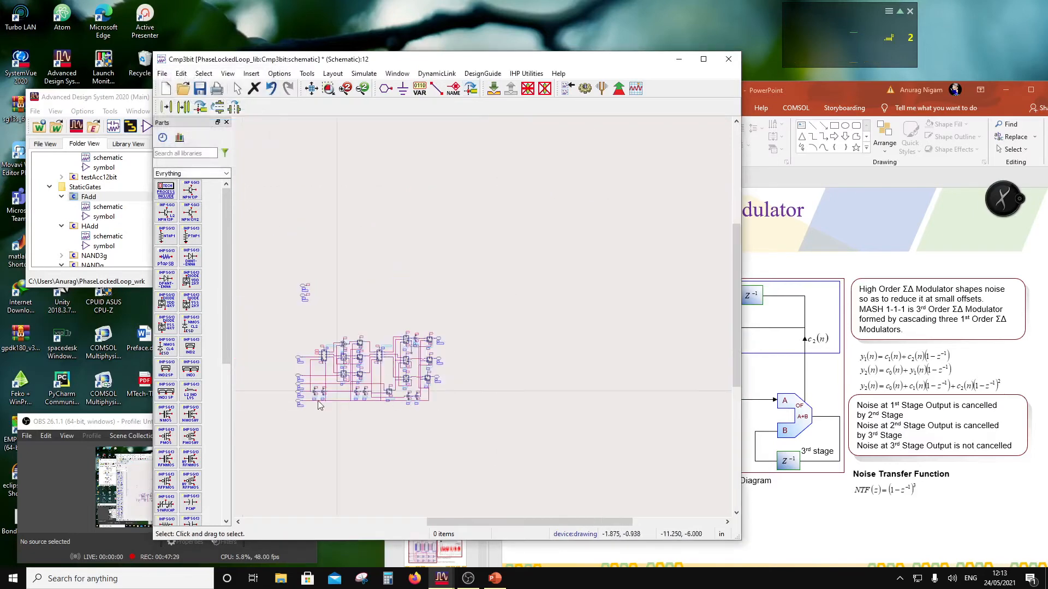
scroll(382, 332, "up", 5)
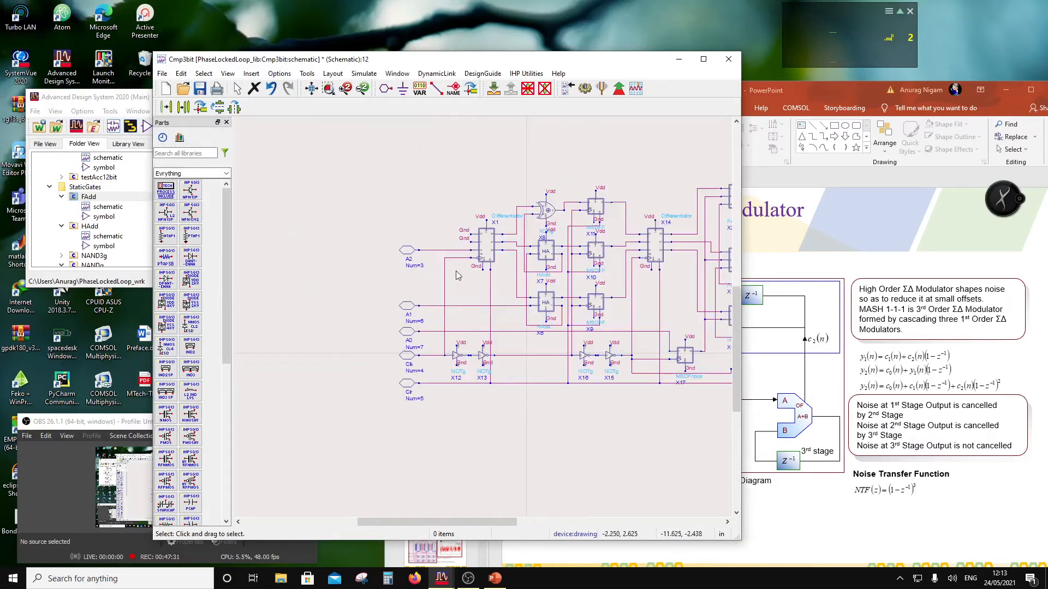
scroll(618, 284, "down", 2)
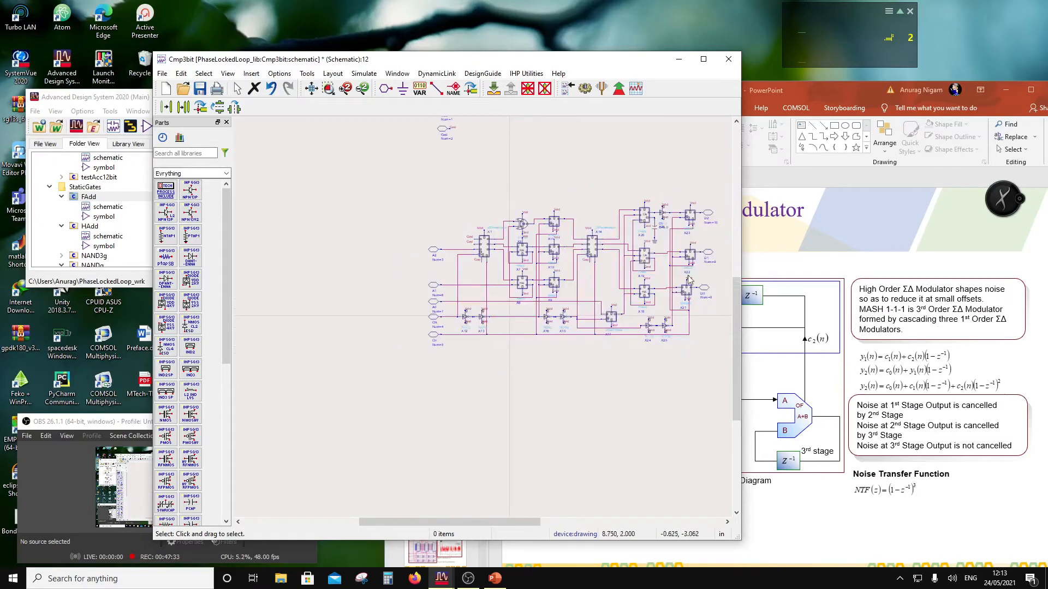
scroll(689, 264, "up", 1)
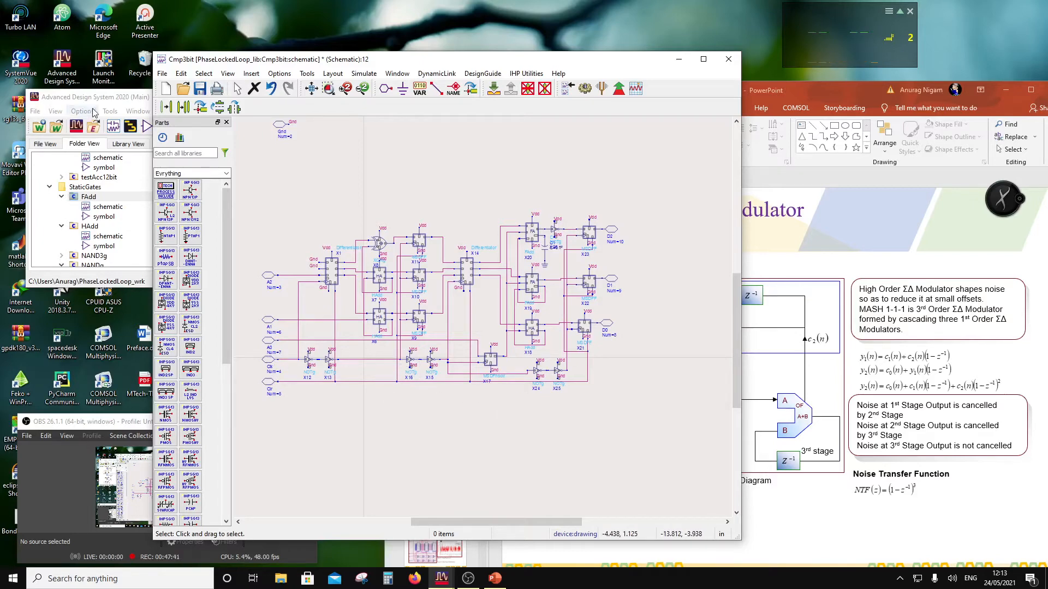
scroll(397, 247, "down", 1)
left_click_drag(360, 184, 381, 322)
left_click(199, 88)
Step: Check the ΣΔ modulator slide in PowerPoint, return to Advanced Design System and close the Cmp3bit schematic window
left_click(831, 98)
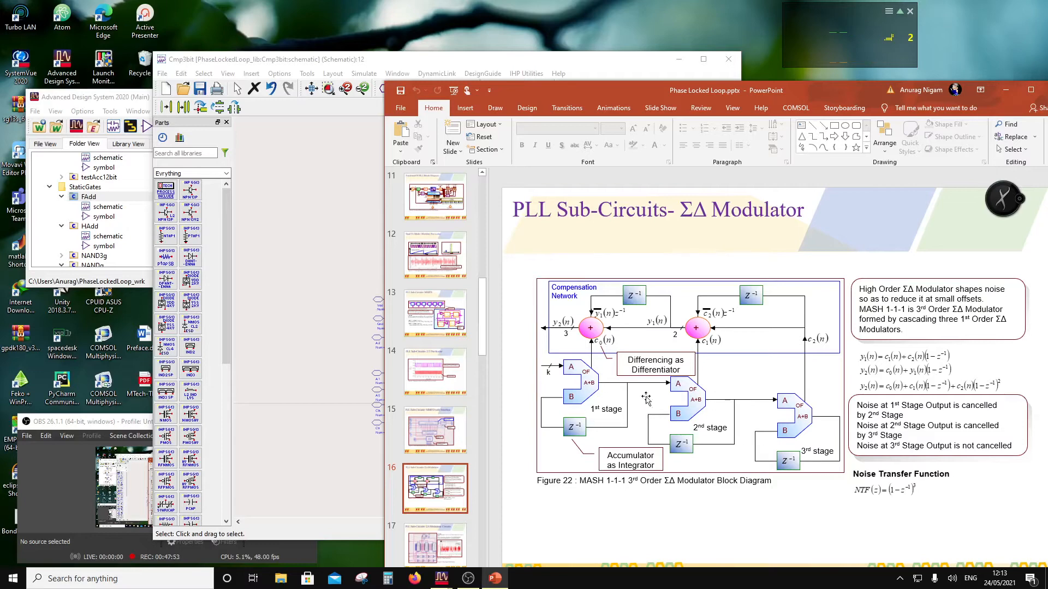
left_click(275, 59)
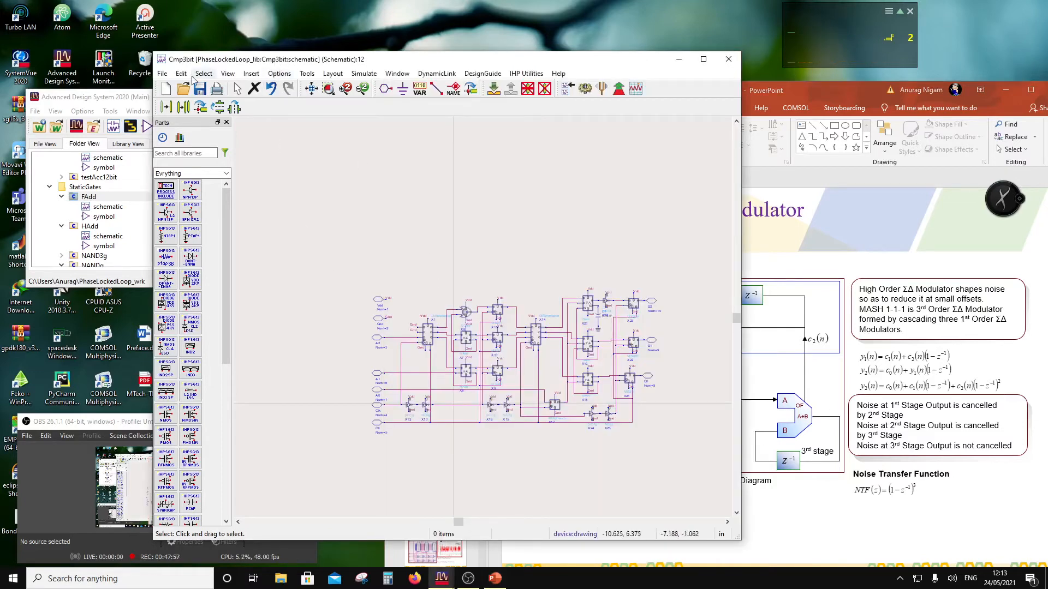
left_click(728, 59)
scroll(150, 228, "up", 2)
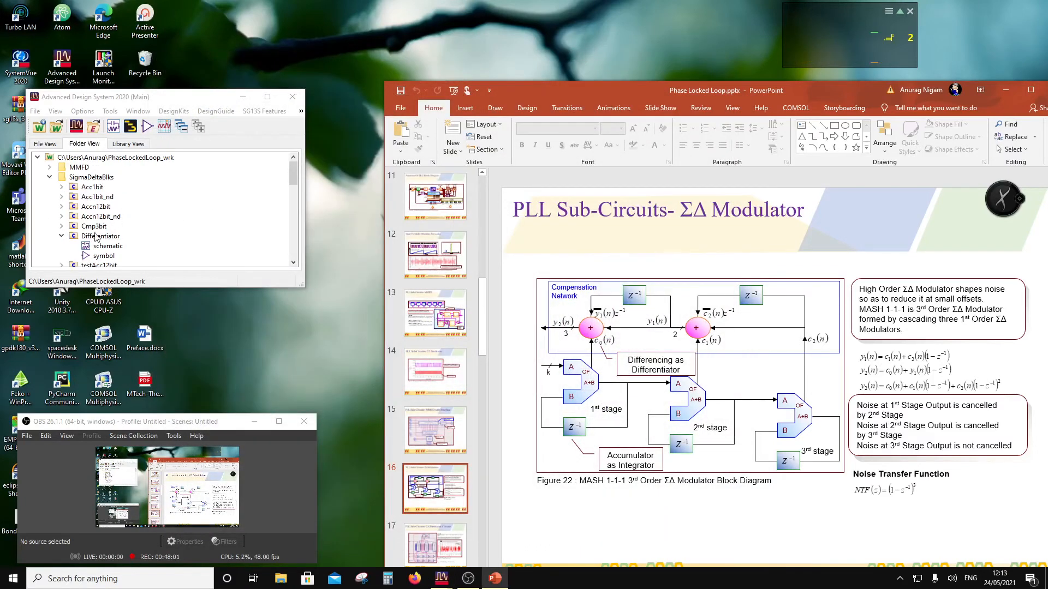
Step: Create a symbol view for the Cmp3bit cell and generate its symbol from the schematic pins
right_click(91, 202)
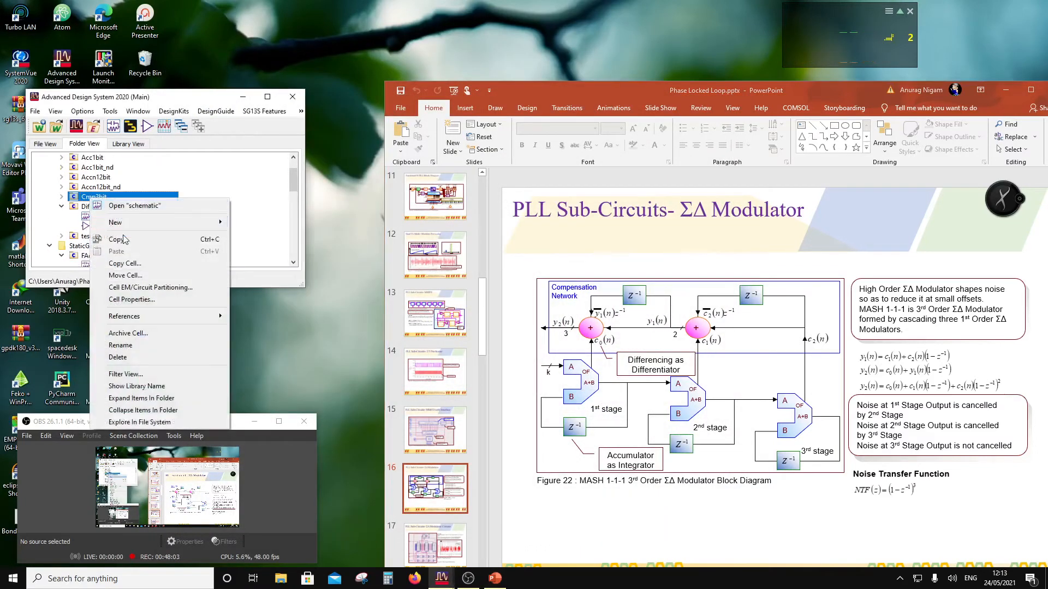
mouse_move(126, 222)
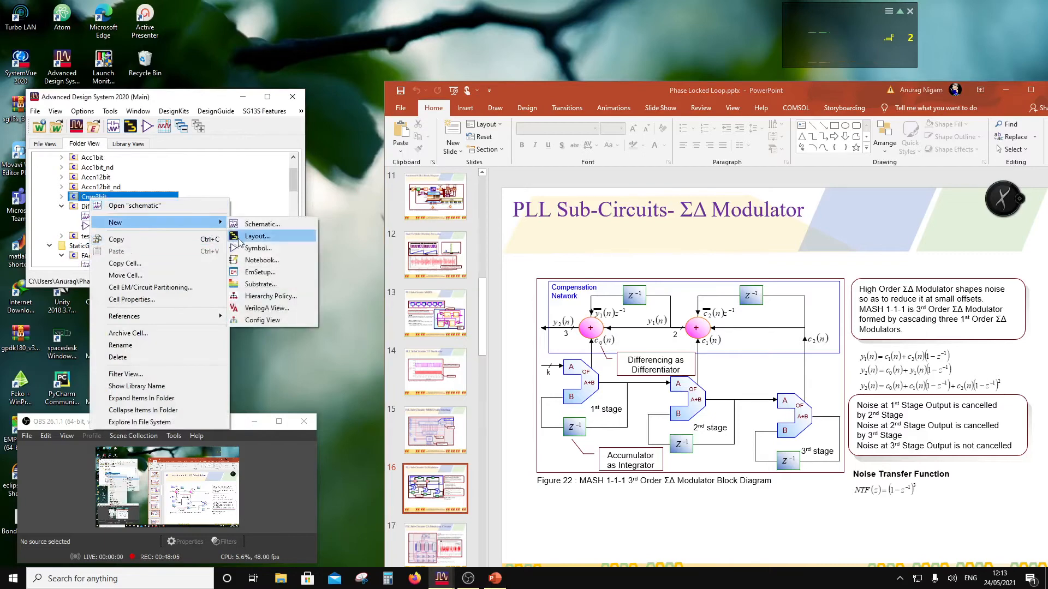
left_click(258, 247)
left_click(152, 219)
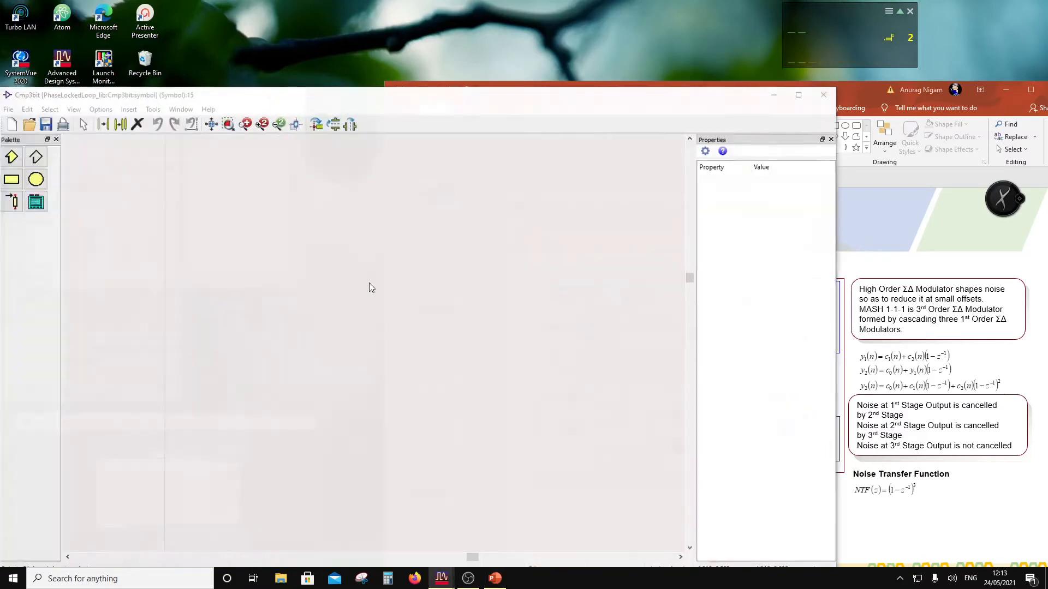
left_click(28, 392)
left_click_drag(375, 98, 629, 76)
key("Escape")
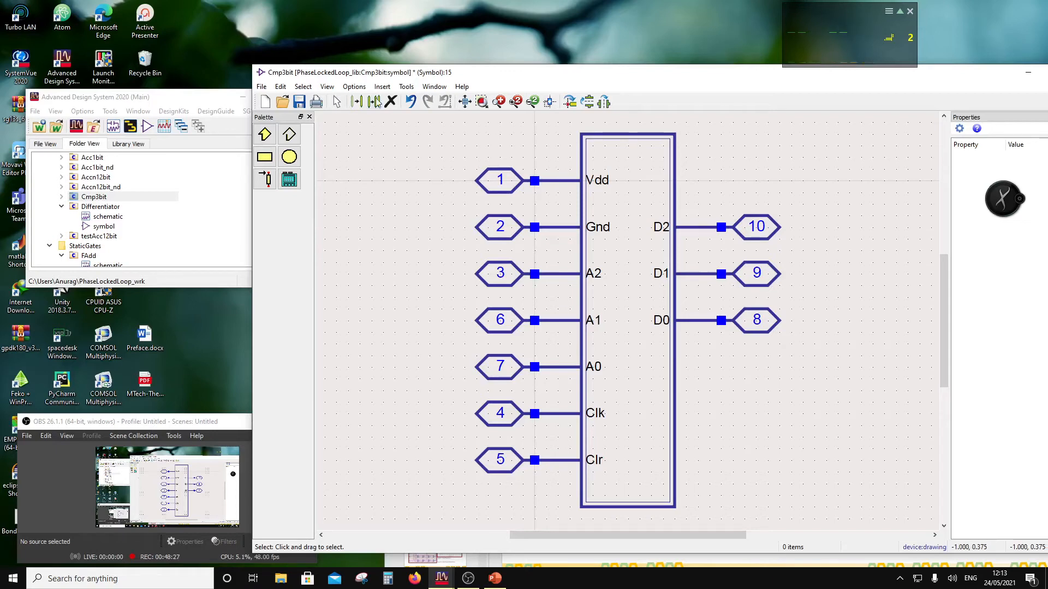
Step: Rotate pins A2, A1 and A0 to point downward, move them away from the body and mirror their order to A0, A1, A2
left_click_drag(627, 390, 457, 264)
scroll(457, 264, "down", 2)
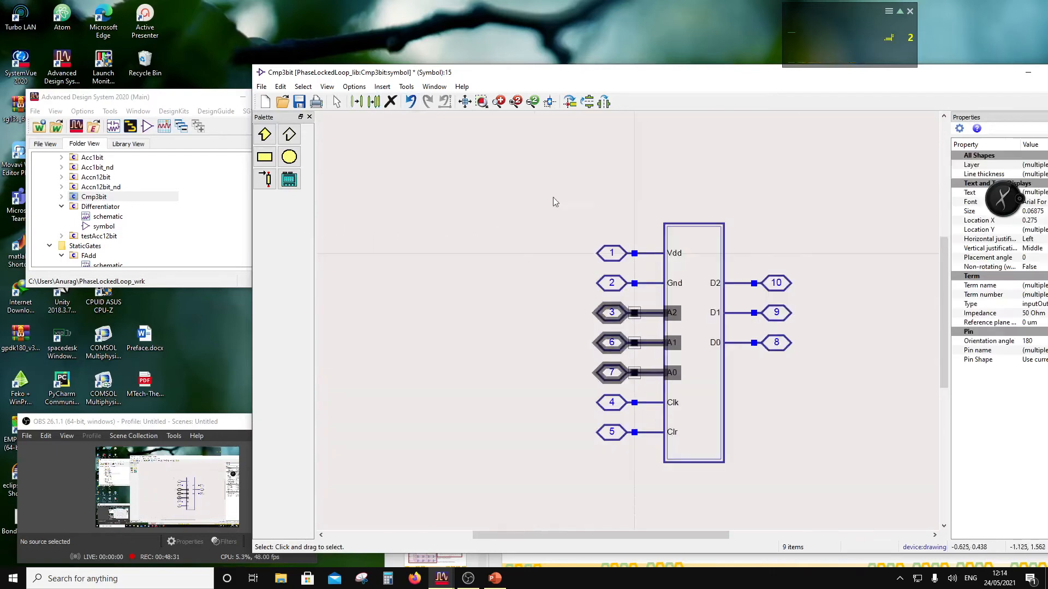
left_click(570, 104)
left_click(571, 104)
left_click(571, 104)
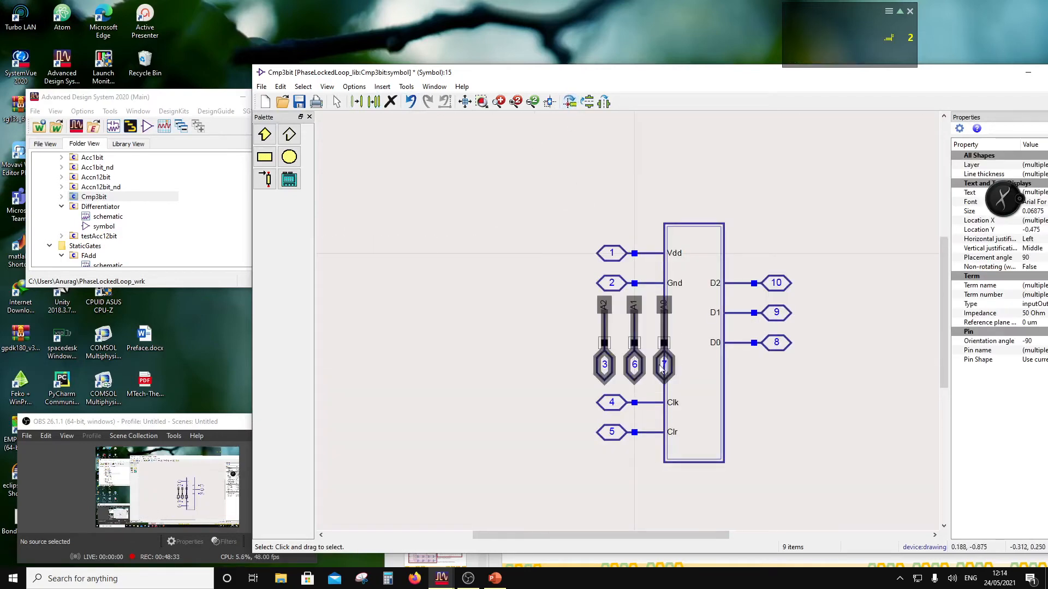
left_click_drag(643, 368, 498, 359)
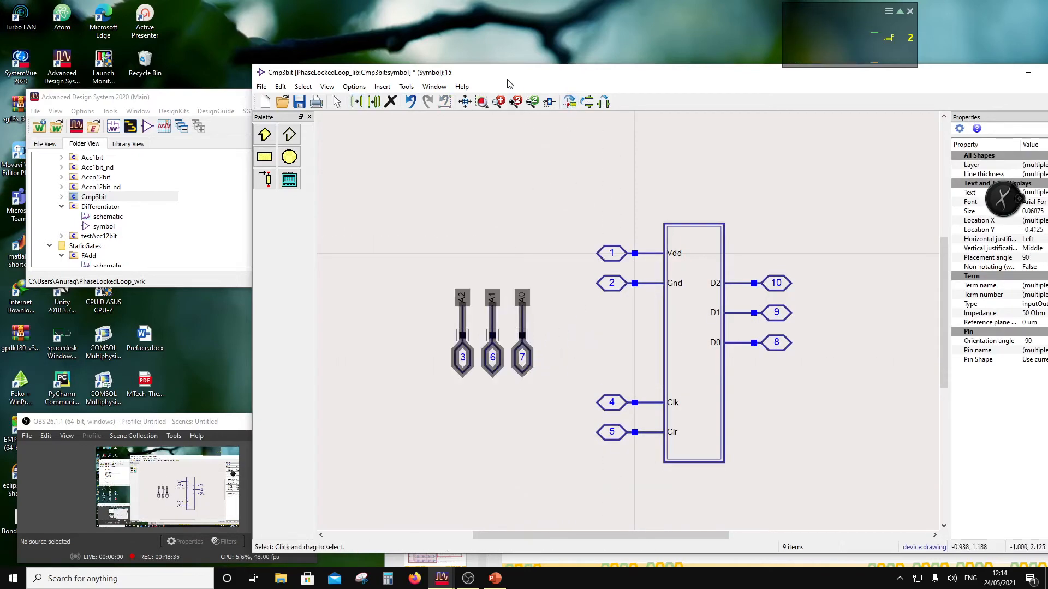
left_click(603, 102)
left_click(493, 299)
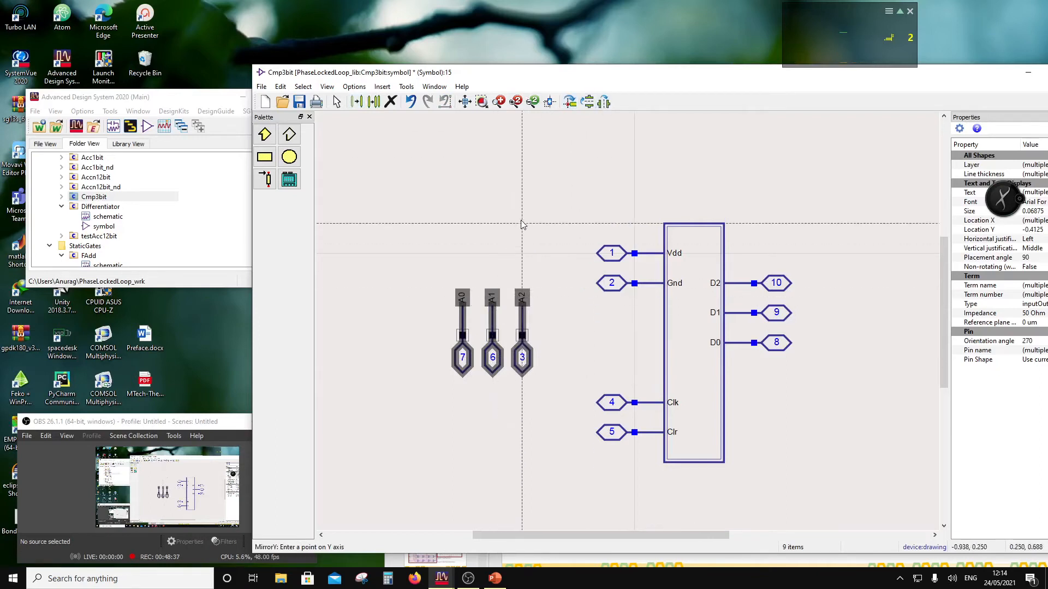
key("Escape")
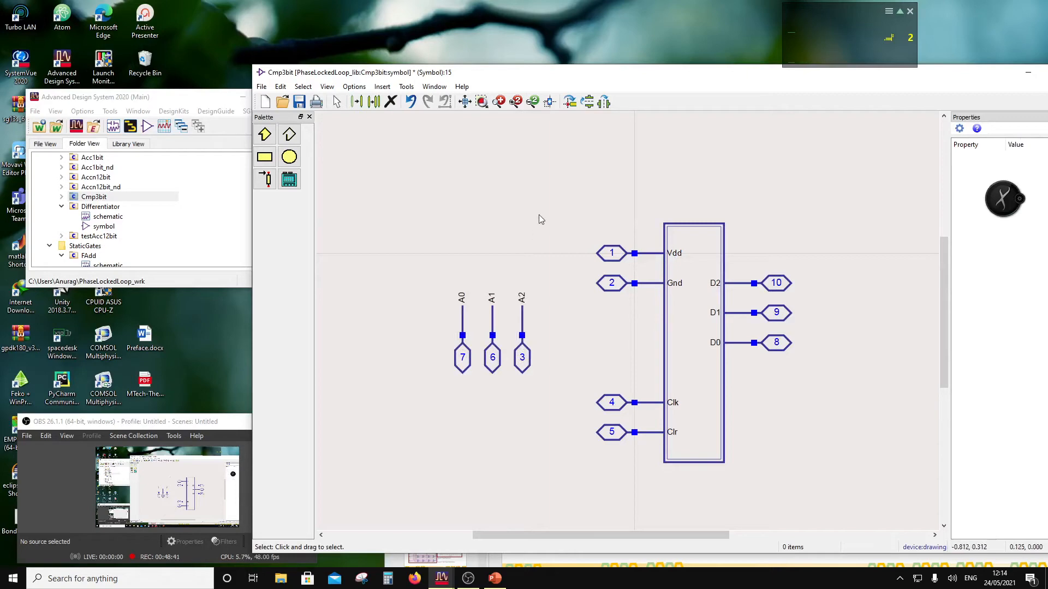
Step: Shift the body and remaining pins aside, and place pins D2, D1 and D0 above and to the right of the A pins
left_click_drag(579, 200, 805, 468)
left_click_drag(721, 431, 792, 438)
left_click(888, 409)
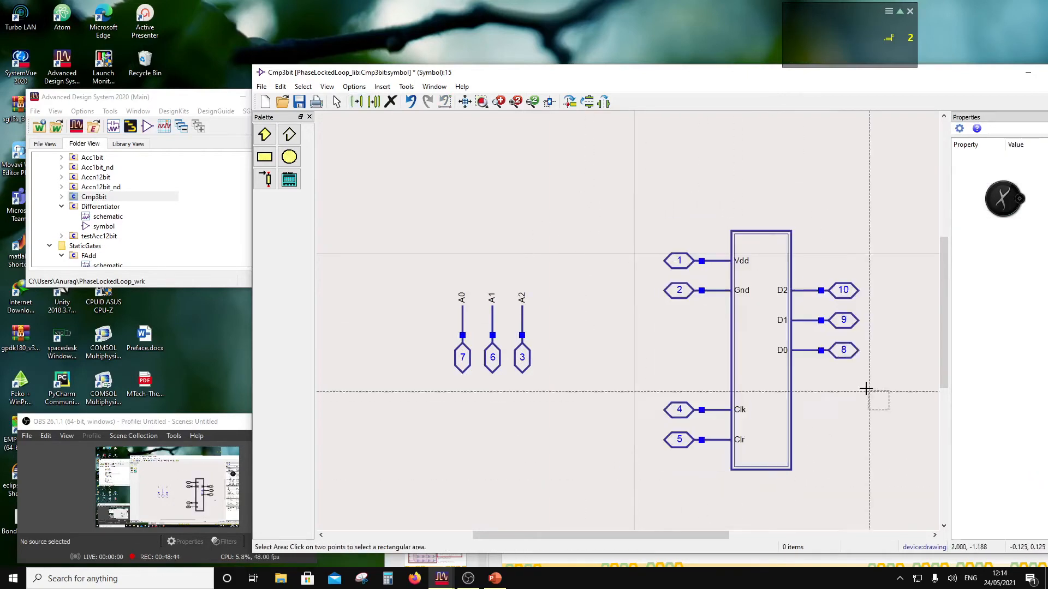
left_click(758, 270)
left_click_drag(802, 295, 557, 226)
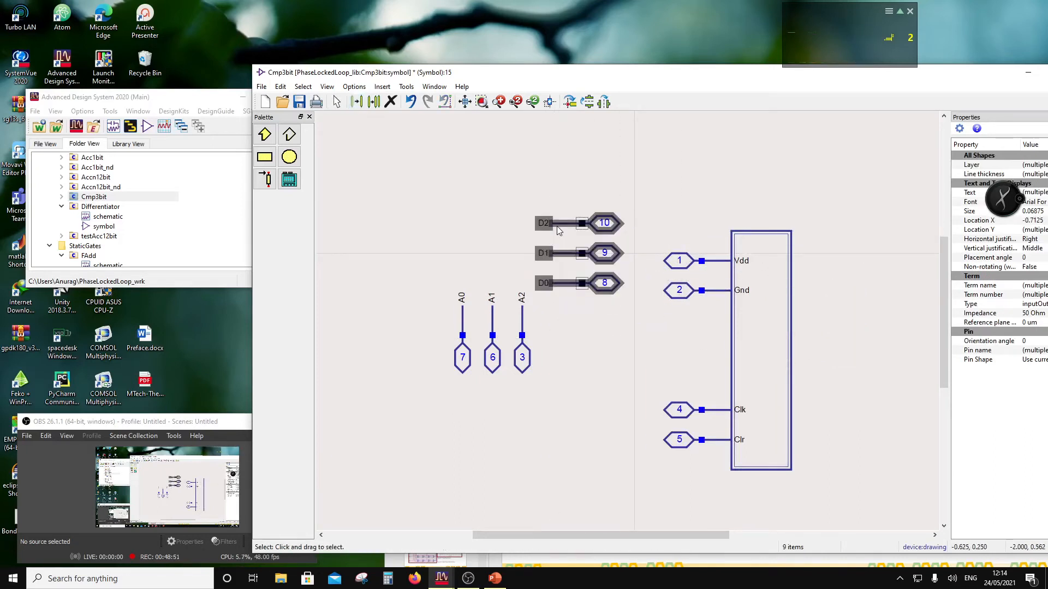
left_click(595, 339)
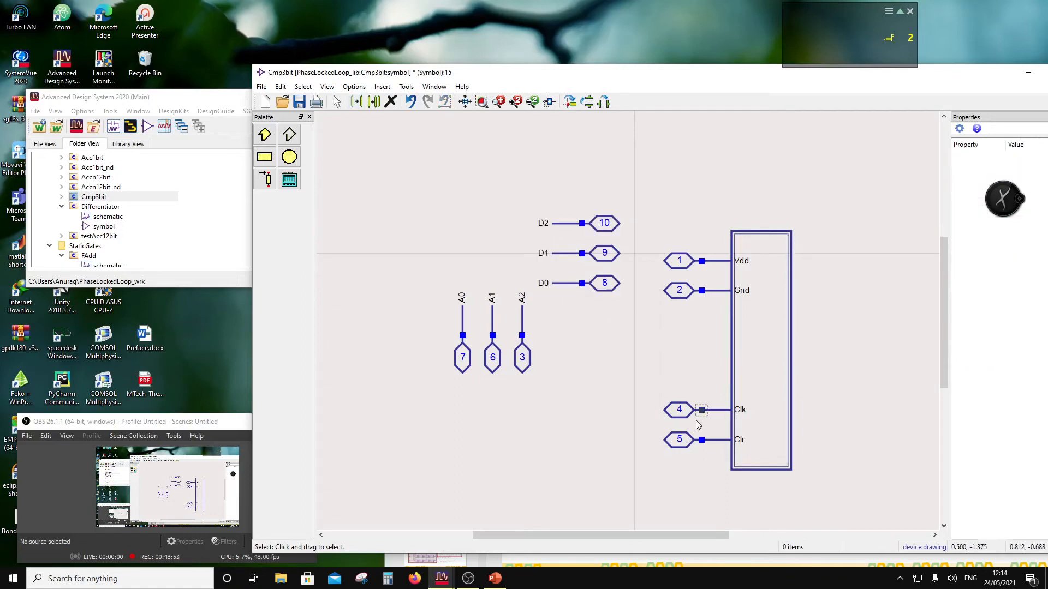
Step: Rotate the Vdd pin to point upward and place it above pin A0
left_click_drag(660, 246, 785, 281)
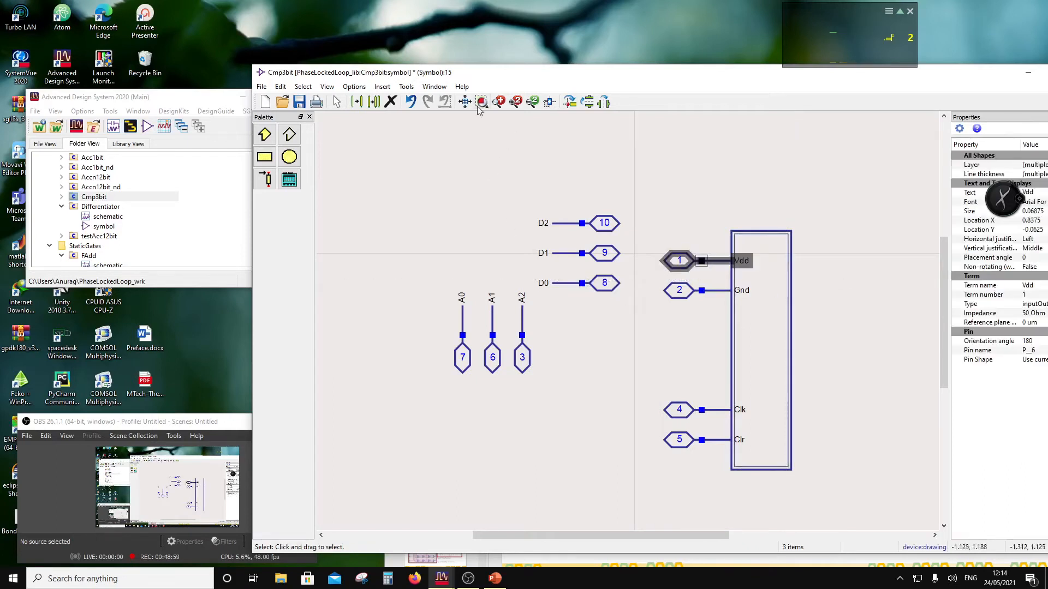
left_click(570, 101)
left_click_drag(707, 268, 465, 195)
left_click(601, 183)
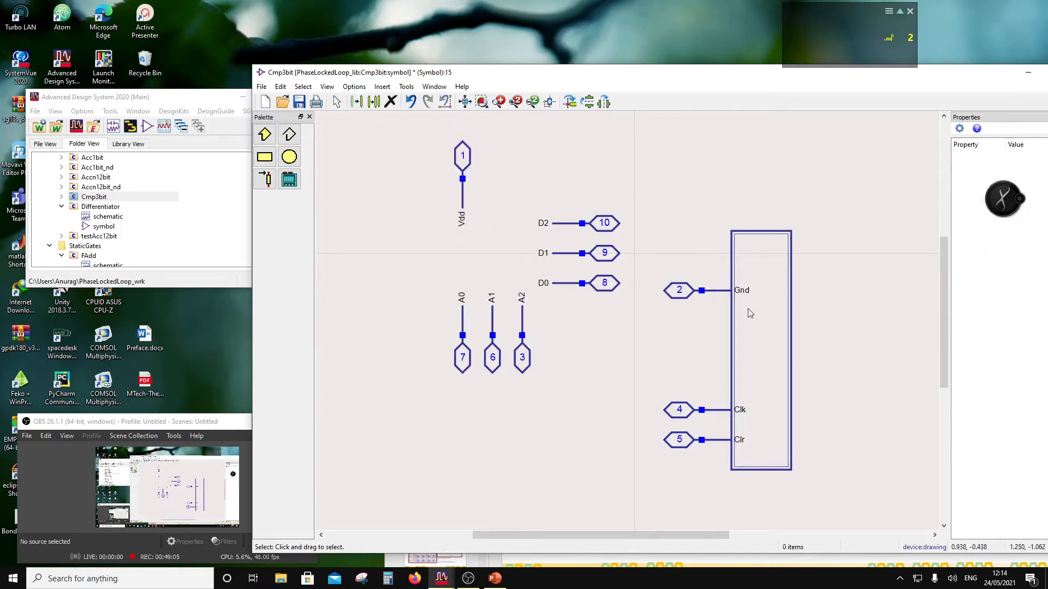
Step: Rotate the Gnd pin to point downward beside A0, and move the Clk and Clr pins opposite the D pins
left_click_drag(666, 265, 773, 314)
left_click(569, 102)
left_click(569, 102)
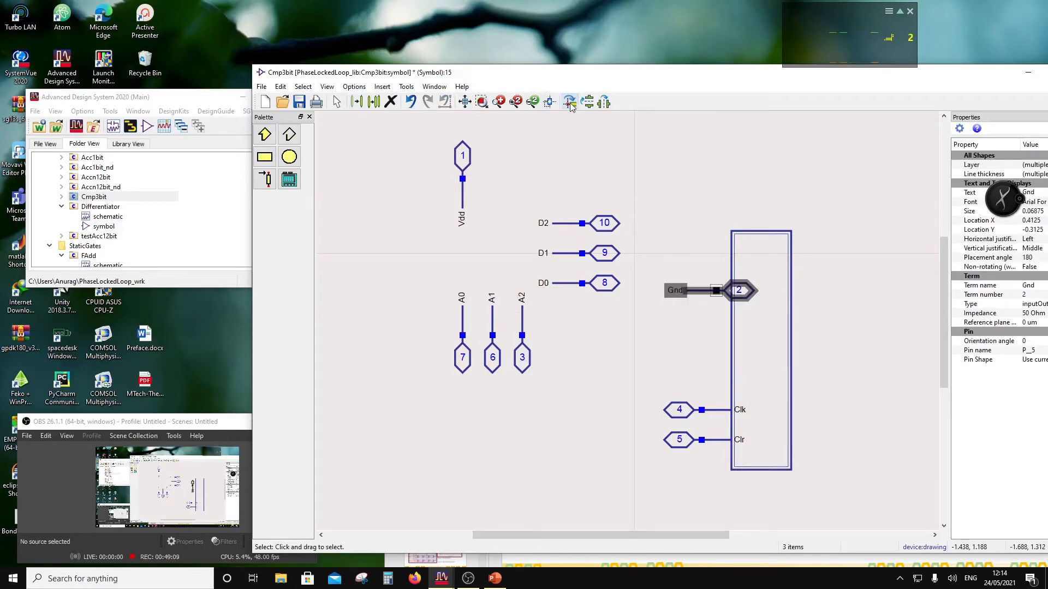
left_click(569, 102)
left_click_drag(712, 321, 435, 357)
left_click(589, 385)
left_click_drag(649, 393, 406, 281)
left_click(402, 328)
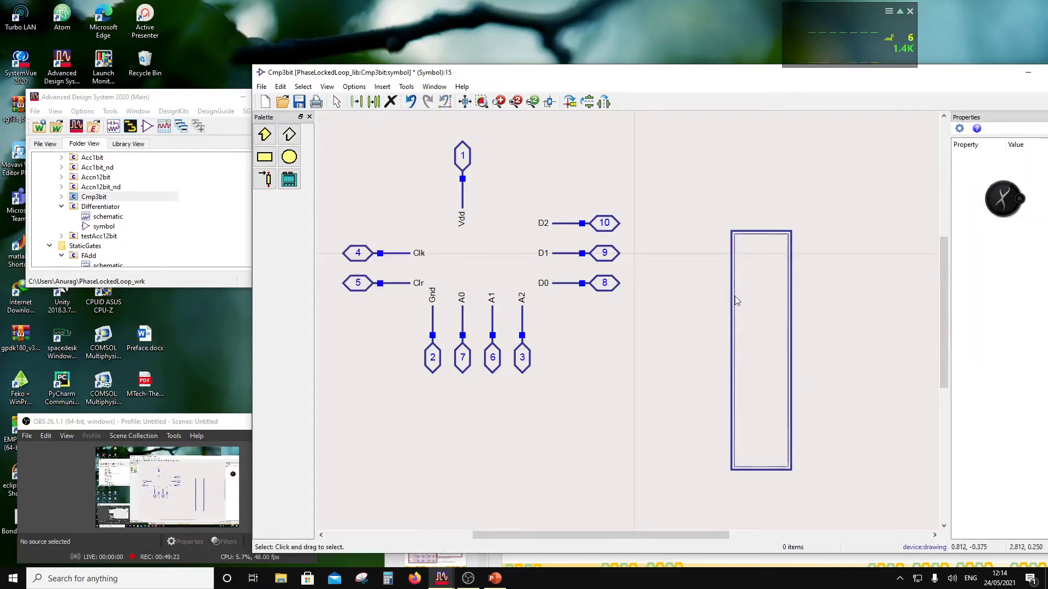
Step: Move the body rectangle onto the rearranged pins and resize it to meet the Vdd and D pins
left_click_drag(712, 223, 466, 300)
scroll(554, 262, "down", 1)
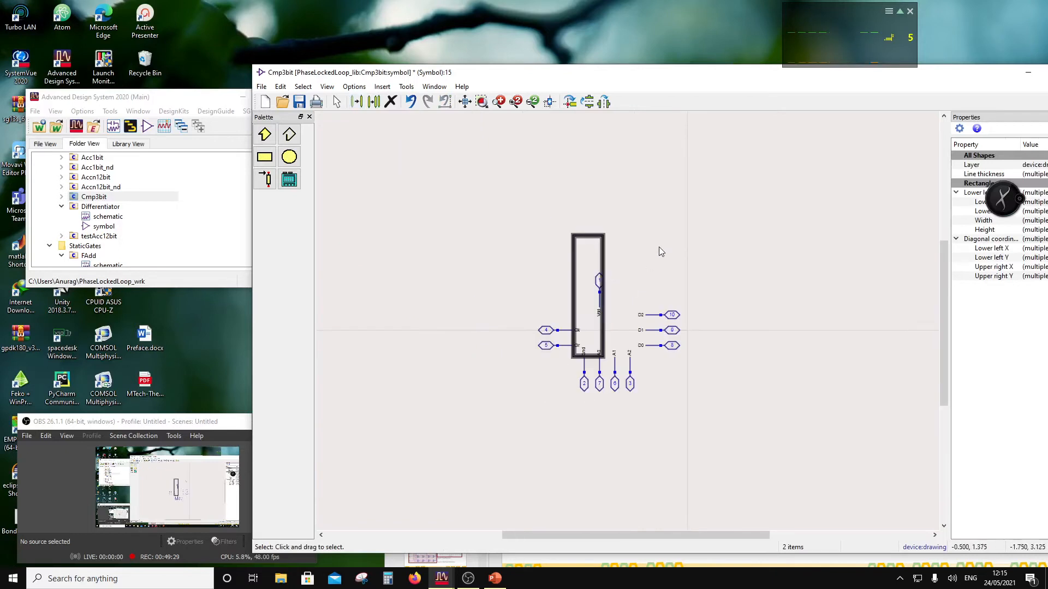
left_click(659, 246)
left_click_drag(542, 212, 647, 310)
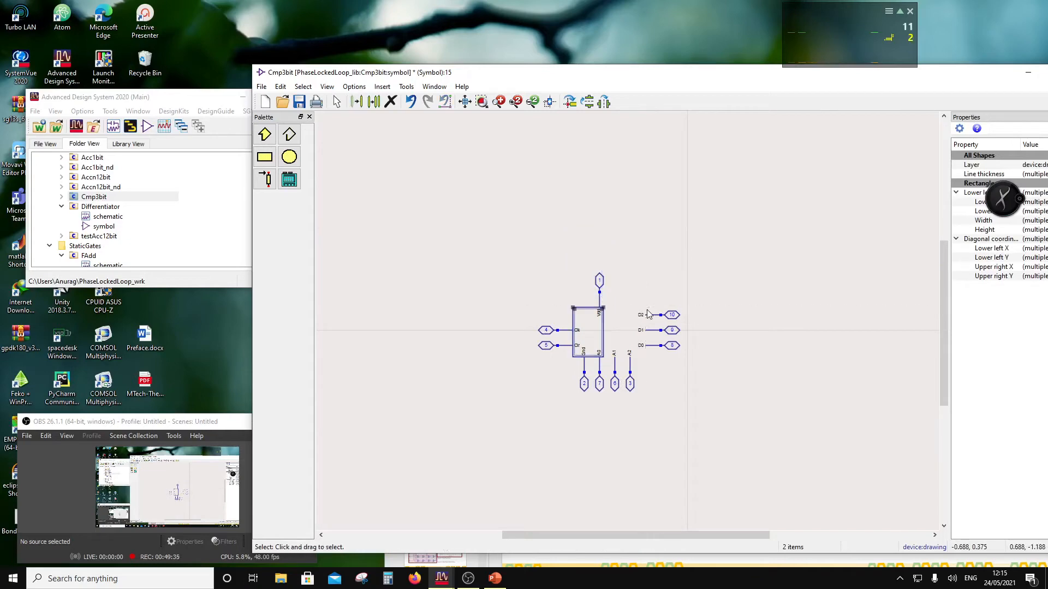
scroll(627, 330, "up", 2)
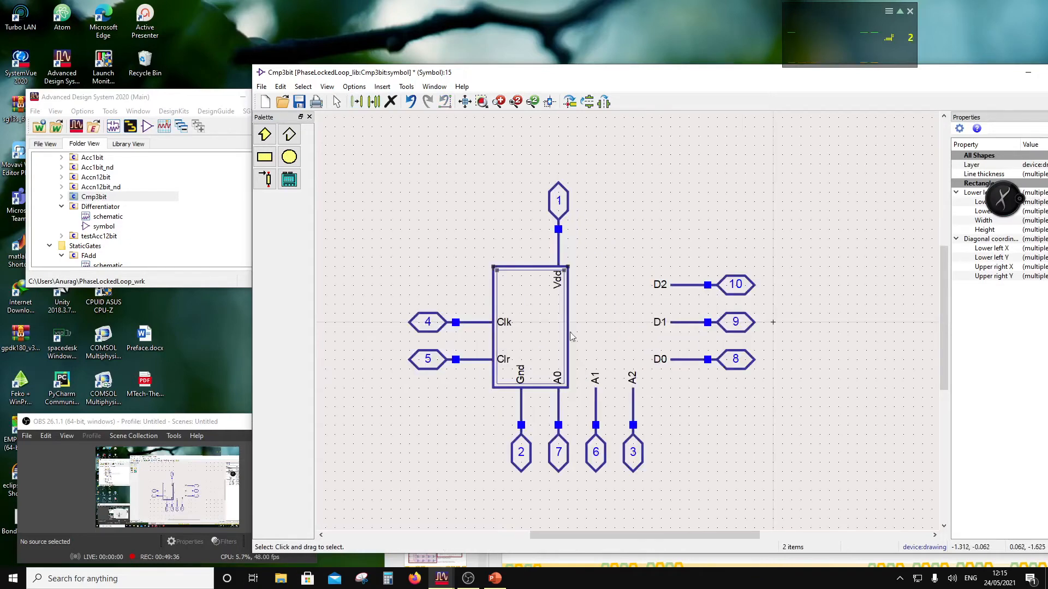
left_click(592, 309)
left_click_drag(585, 253, 672, 397)
left_click(636, 351)
scroll(627, 338, "down", 2)
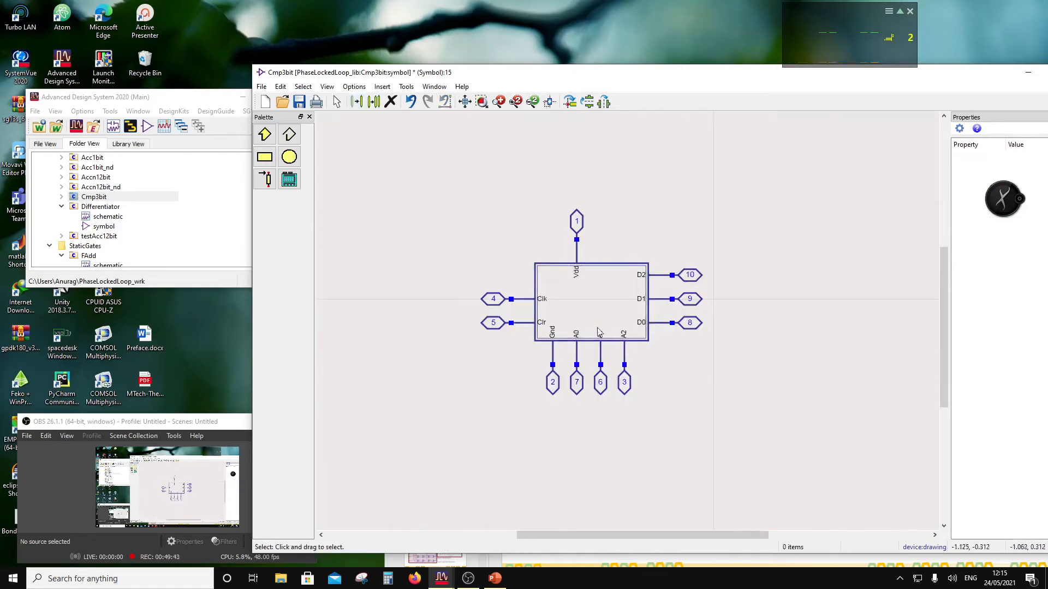
Step: Shift the Clk and Clr pins up so they sit midway between the levels of the D pins
scroll(603, 328, "up", 1)
left_click_drag(453, 273, 544, 311)
left_click(532, 341)
scroll(669, 324, "down", 2)
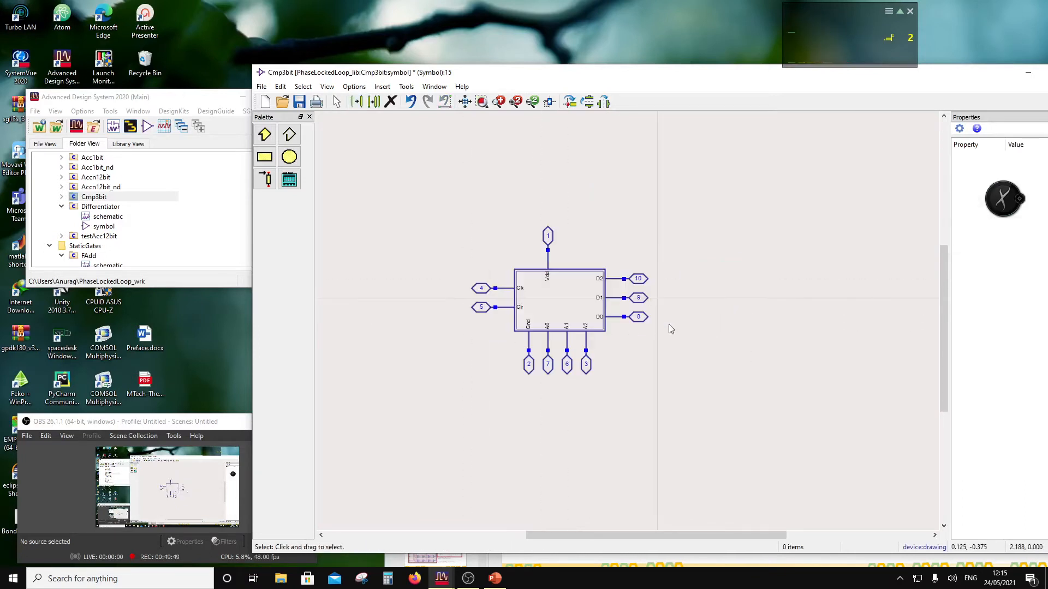
Step: Centre the whole symbol on the origin and shift the Vdd pin towards the middle of the body's top edge
left_click_drag(397, 187, 941, 441)
left_click_drag(577, 335, 671, 335)
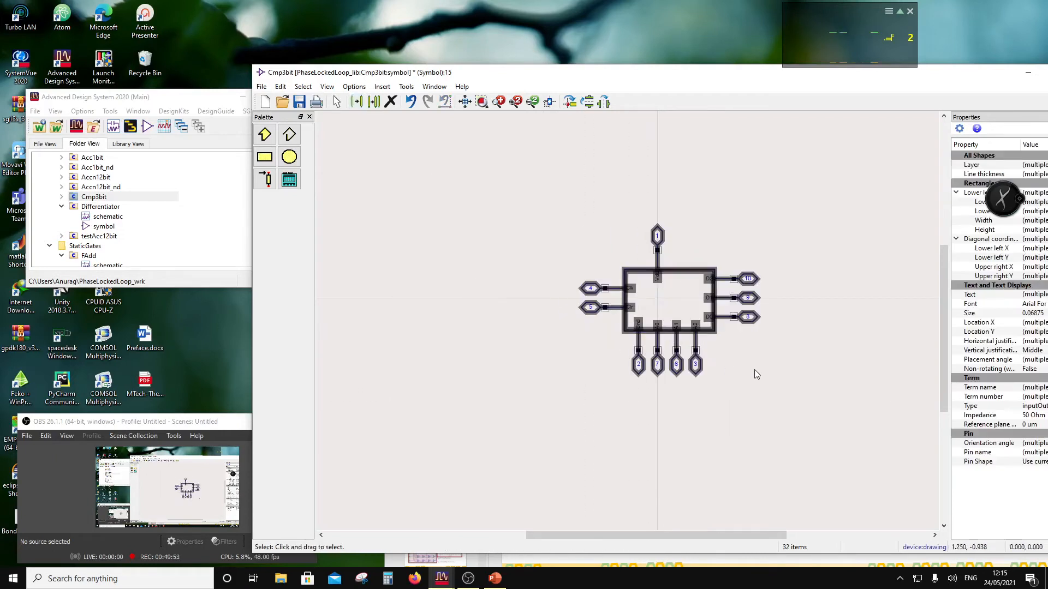
left_click(754, 368)
left_click_drag(624, 211, 657, 234)
left_click_drag(644, 212, 695, 267)
left_click(620, 235)
left_click_drag(543, 193, 804, 445)
left_click_drag(672, 337, 667, 336)
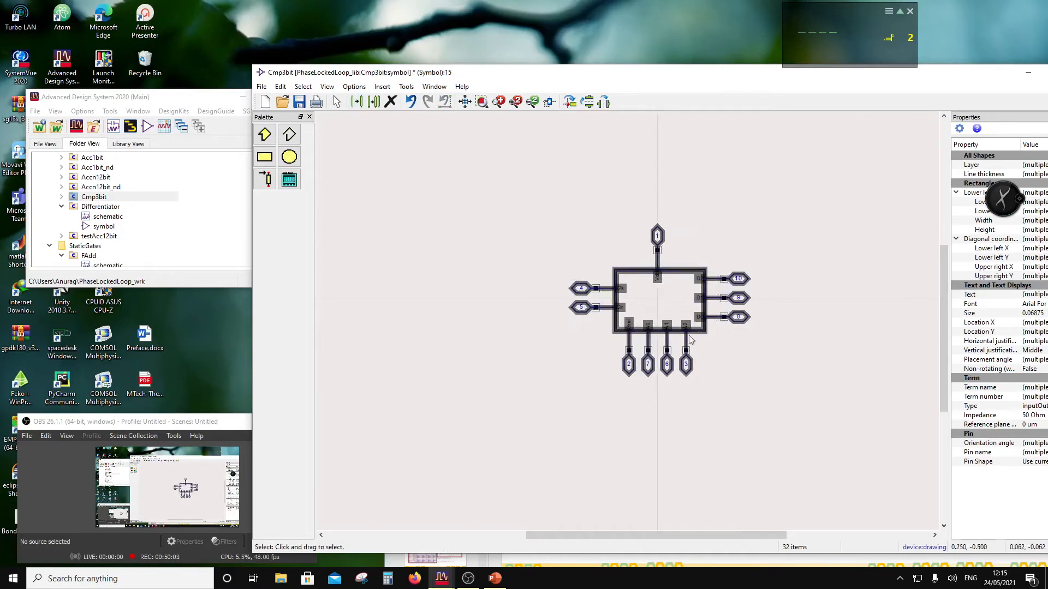
left_click(791, 355)
scroll(675, 320, "up", 3)
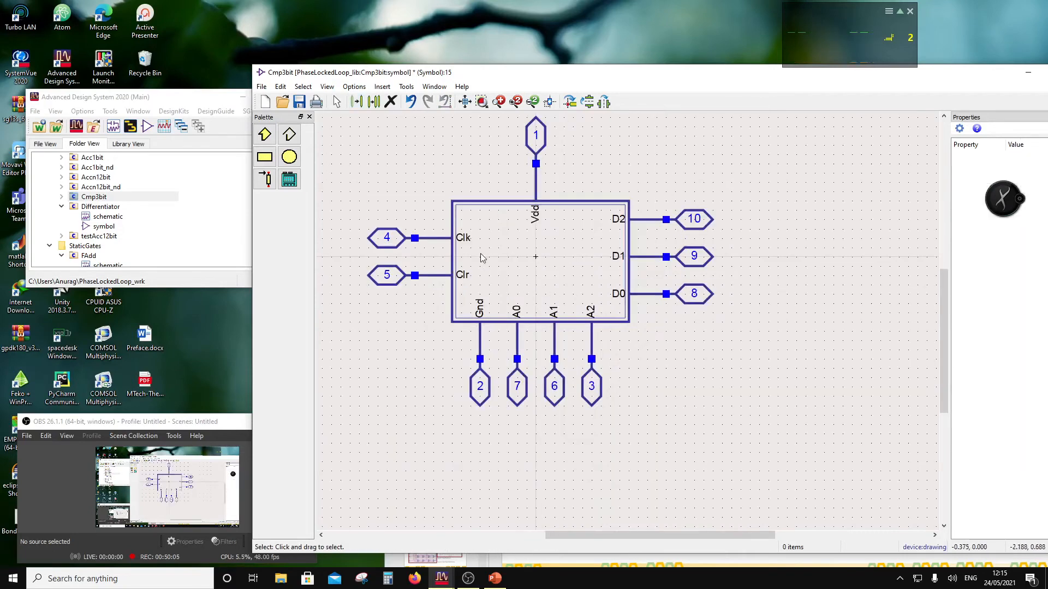
Step: Raise the Clk label slightly and draw a medium-thickness clock triangle inside the body at the Clk pin
scroll(453, 241, "down", 1)
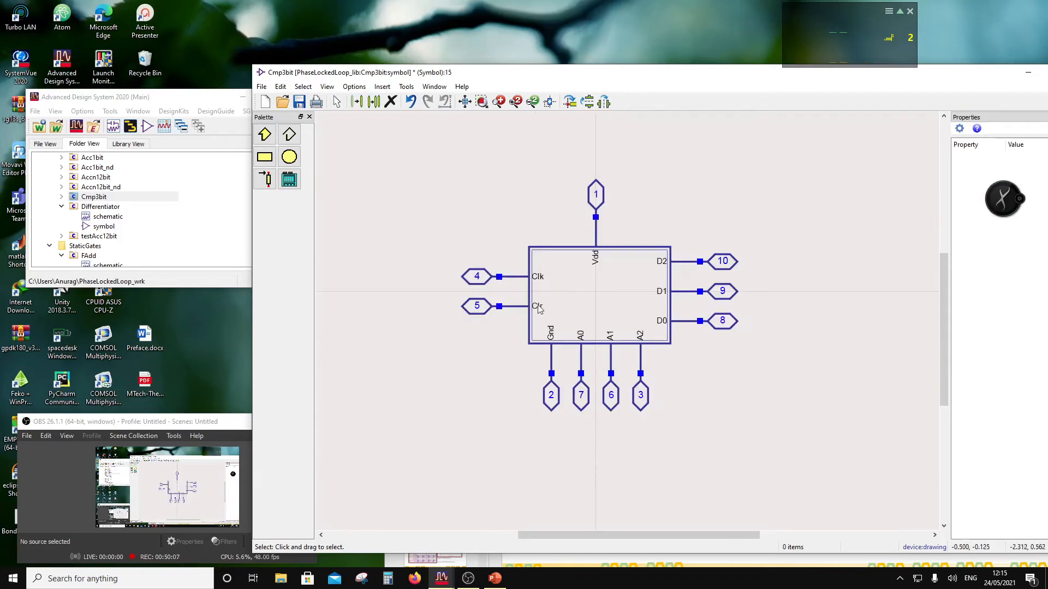
left_click_drag(539, 277, 540, 269)
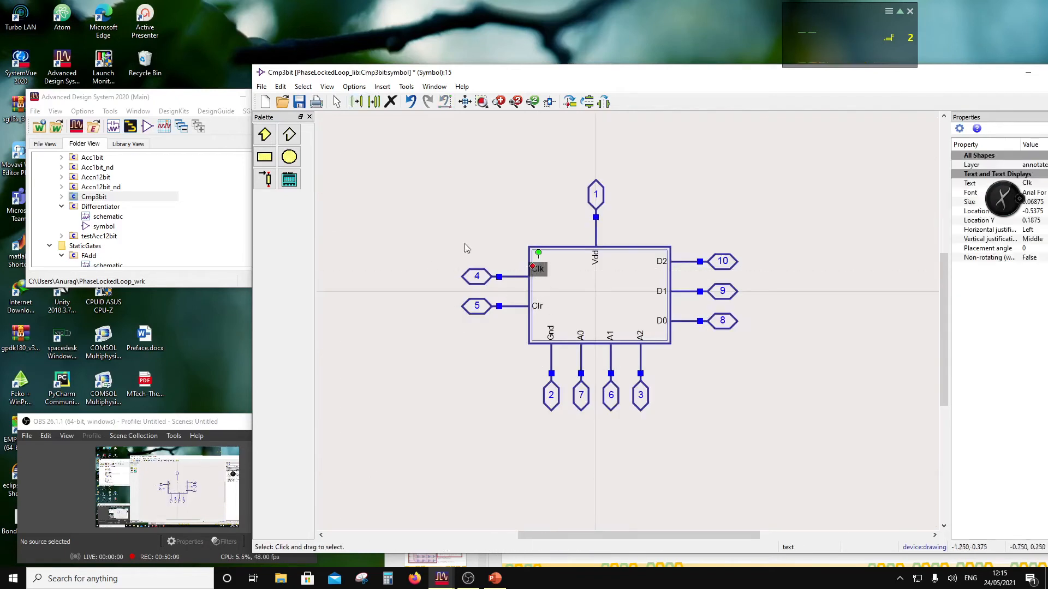
left_click(510, 222)
left_click(290, 135)
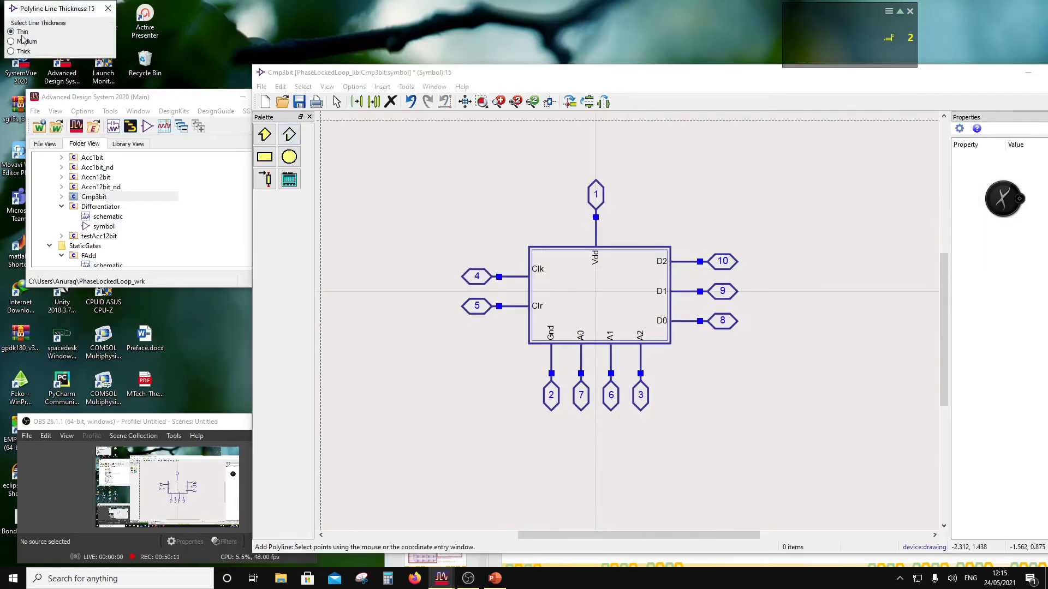
scroll(570, 312, "up", 4)
left_click(564, 221)
left_click(598, 238)
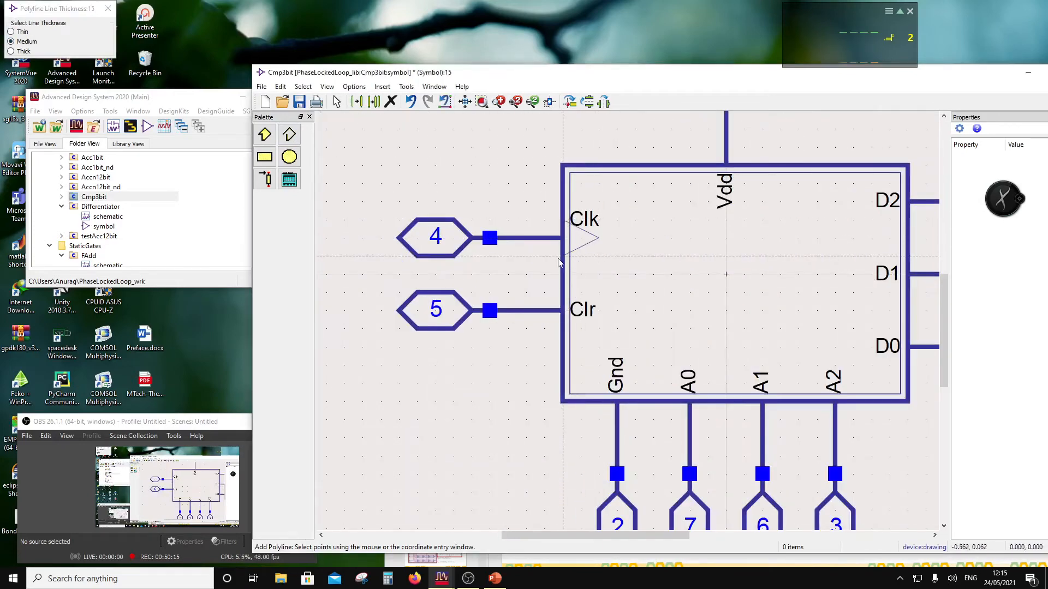
double_click(562, 256)
key("Escape")
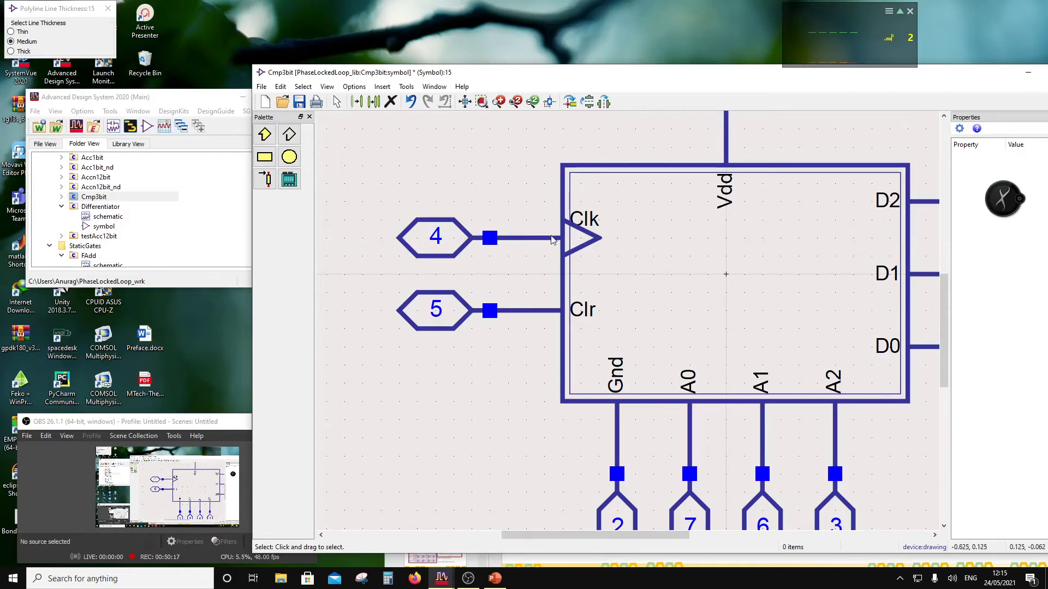
Step: Shorten the Clk pin's line so it stops just before the body edge
left_click(353, 88)
left_click(371, 141)
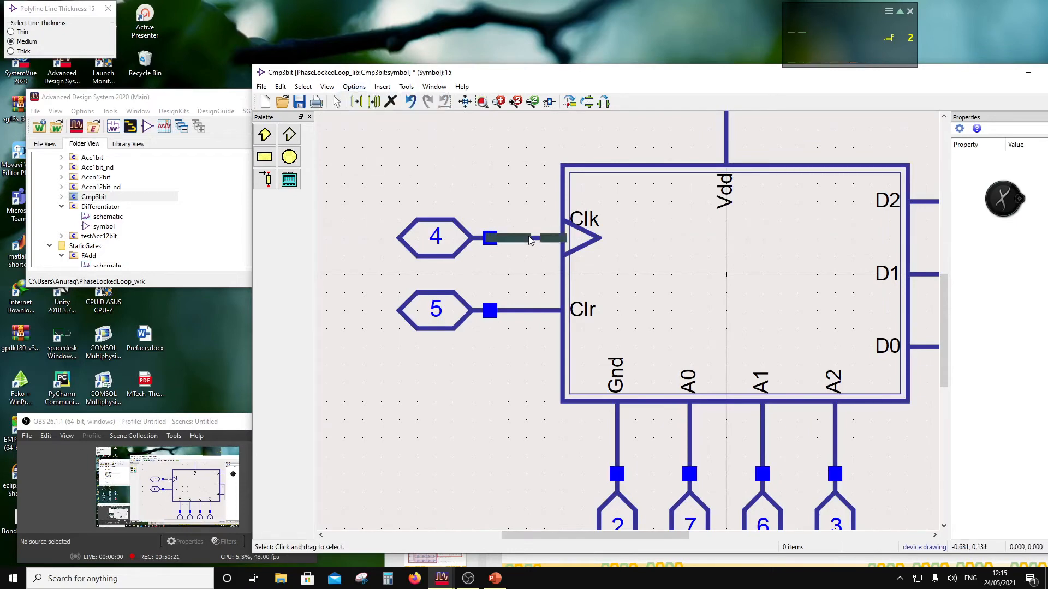
left_click(528, 237)
left_click_drag(563, 237, 543, 239)
left_click(373, 163)
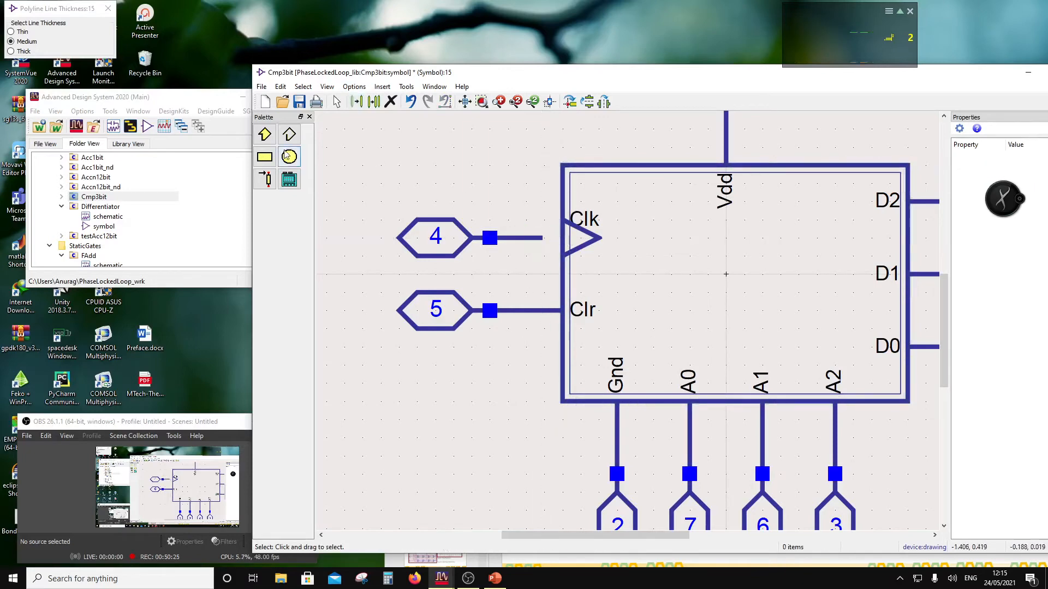
Step: Draw a small medium-thickness inversion circle between the Clk line and the body, and save the symbol
left_click(289, 157)
left_click(13, 42)
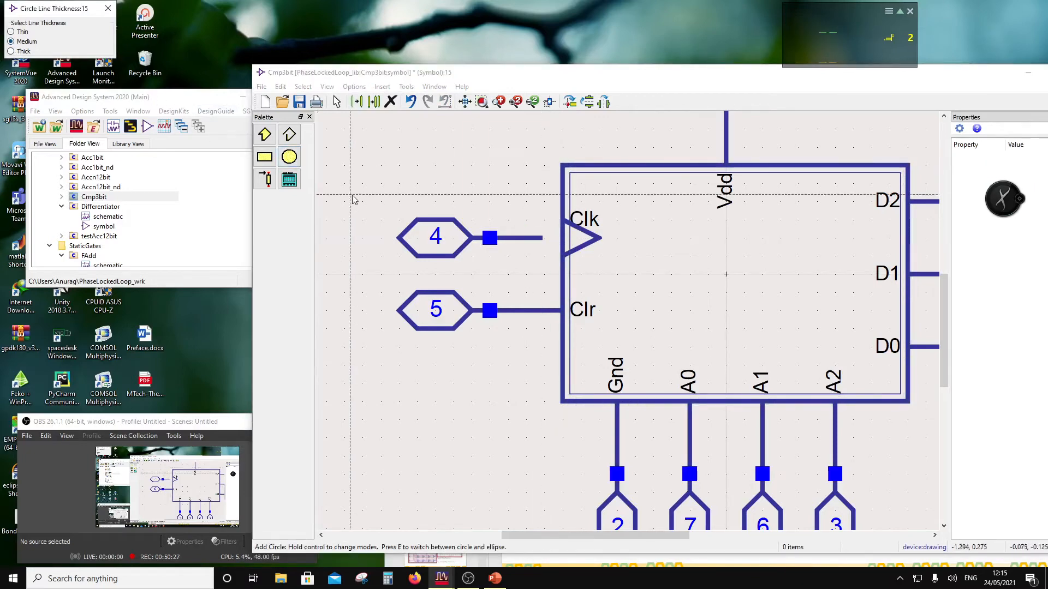
key("Escape")
left_click_drag(411, 170, 551, 240)
left_click(483, 213)
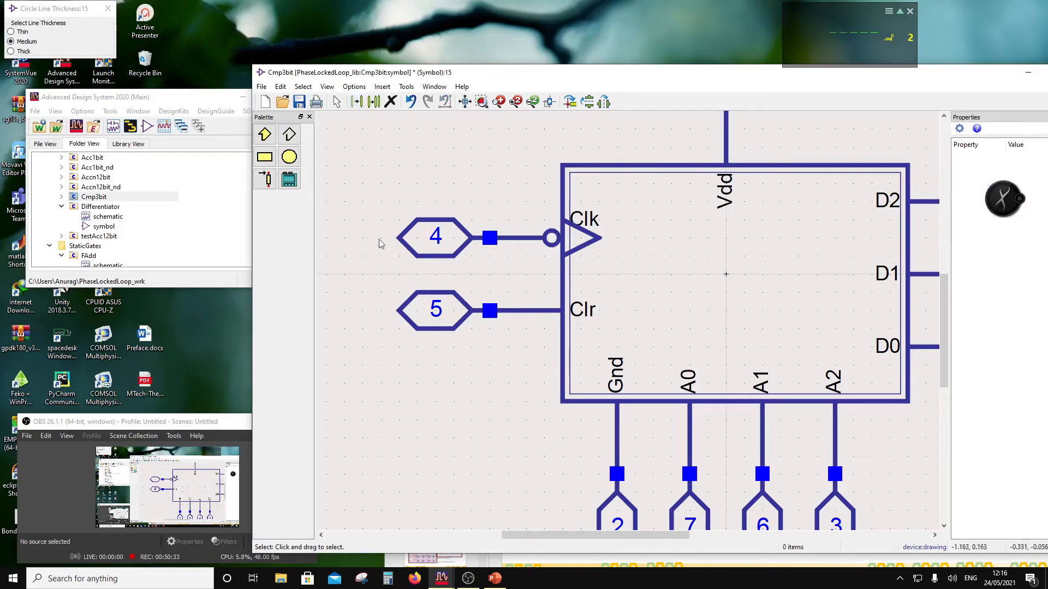
left_click(299, 101)
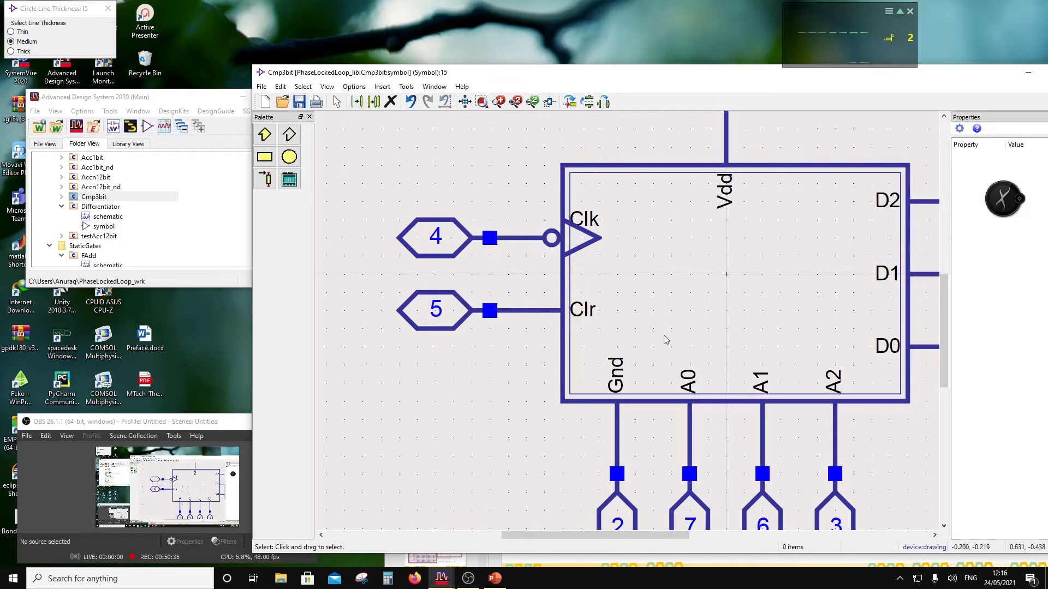
scroll(602, 317, "down", 2)
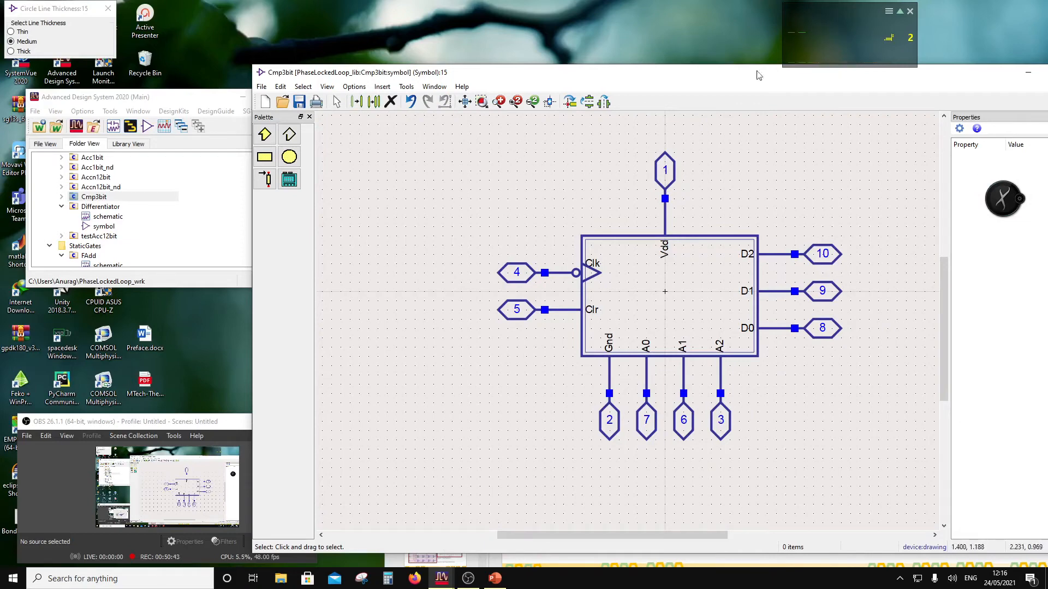
Step: Close the Cmp3bit symbol and create a new schematic cell named MASH_1_1_1SD in the SigmaDeltaBlks folder
left_click_drag(747, 75, 601, 112)
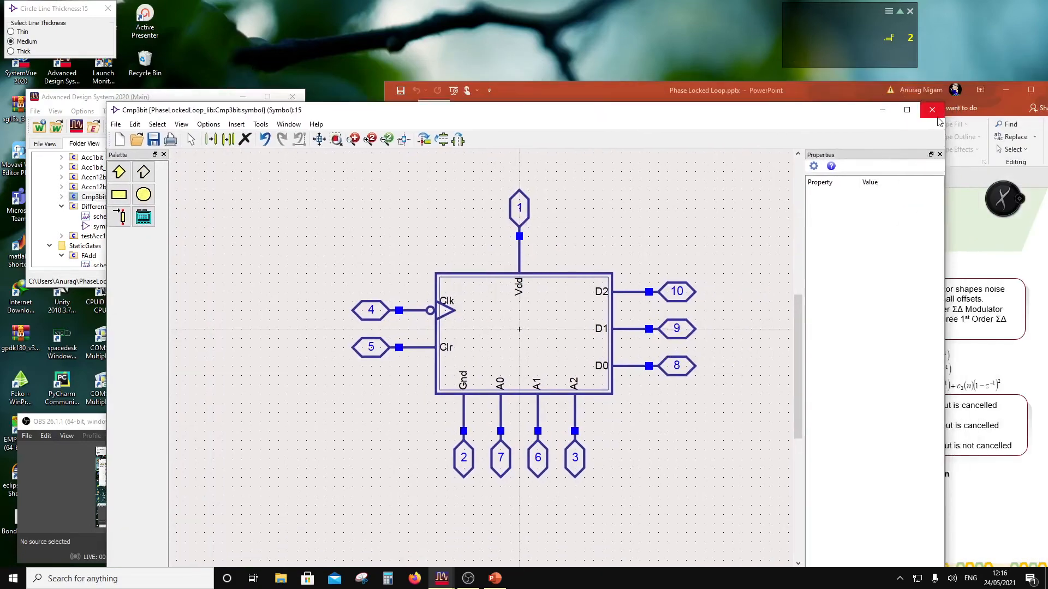
scroll(79, 169, "up", 1)
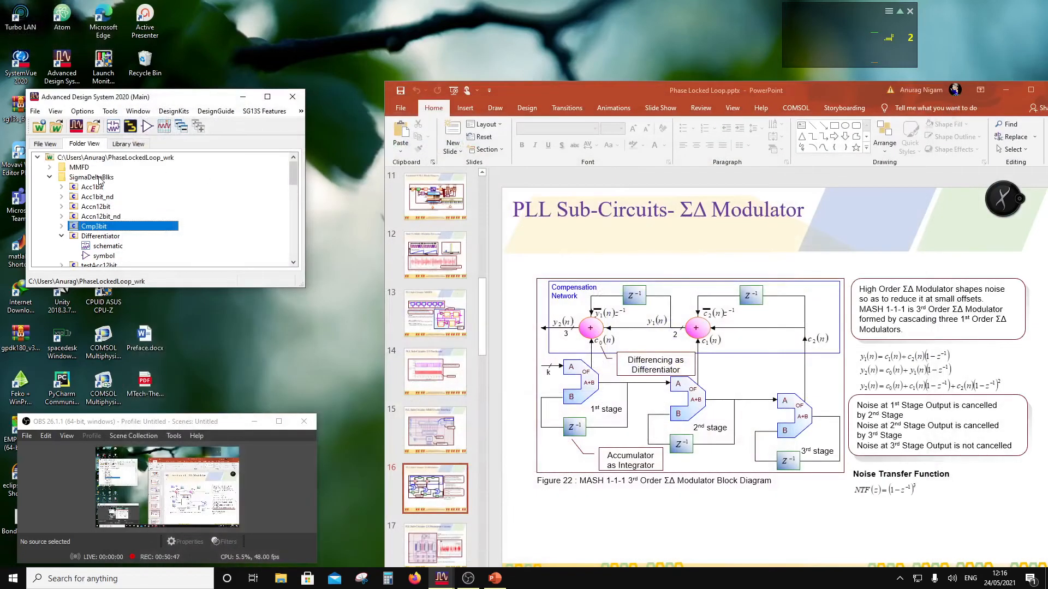
right_click(79, 179)
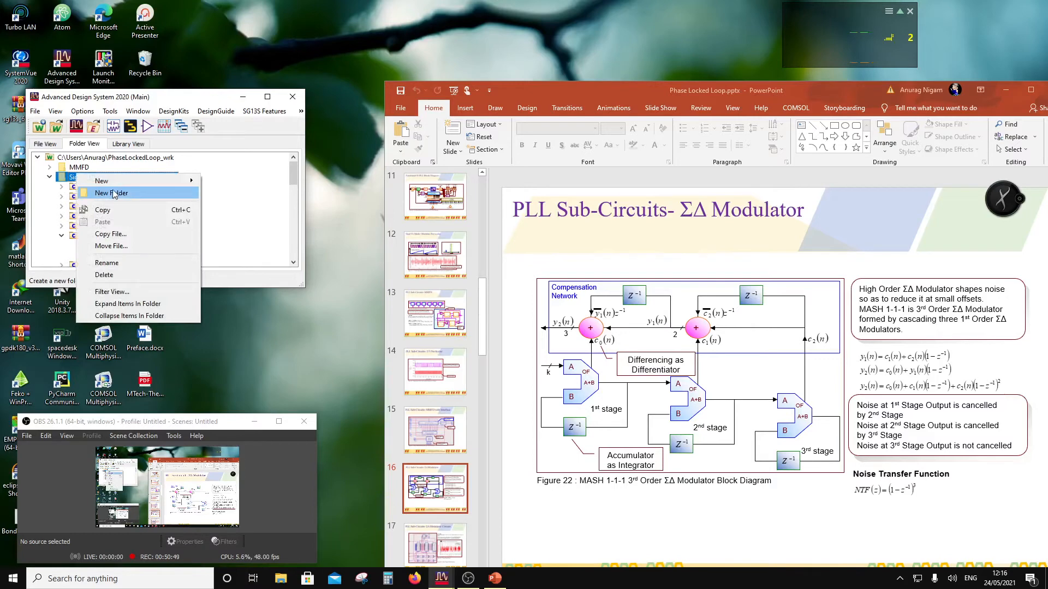
mouse_move(113, 182)
left_click(233, 182)
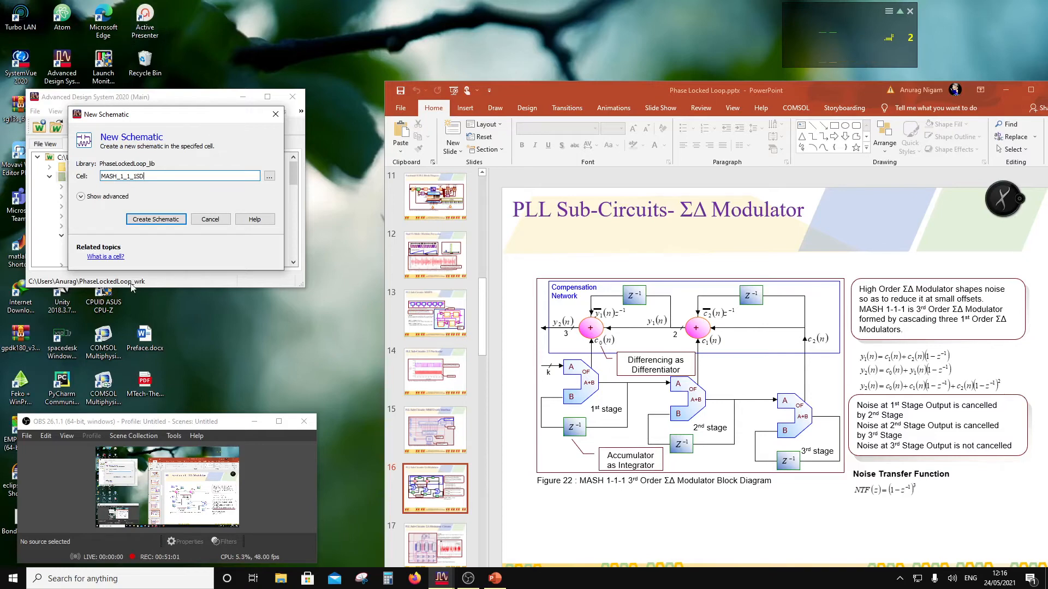
left_click(155, 219)
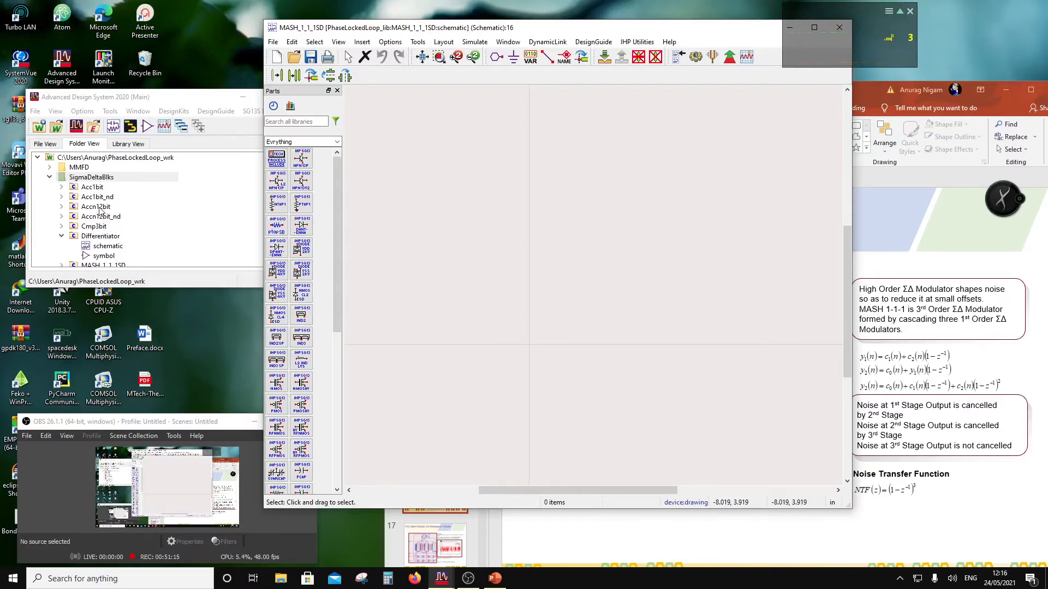
Step: Open the Accn12bit_nd schematic and delete the NOTg inverter pairs from the vertical line nearest the Acc1bit_nd blocks
left_click(63, 216)
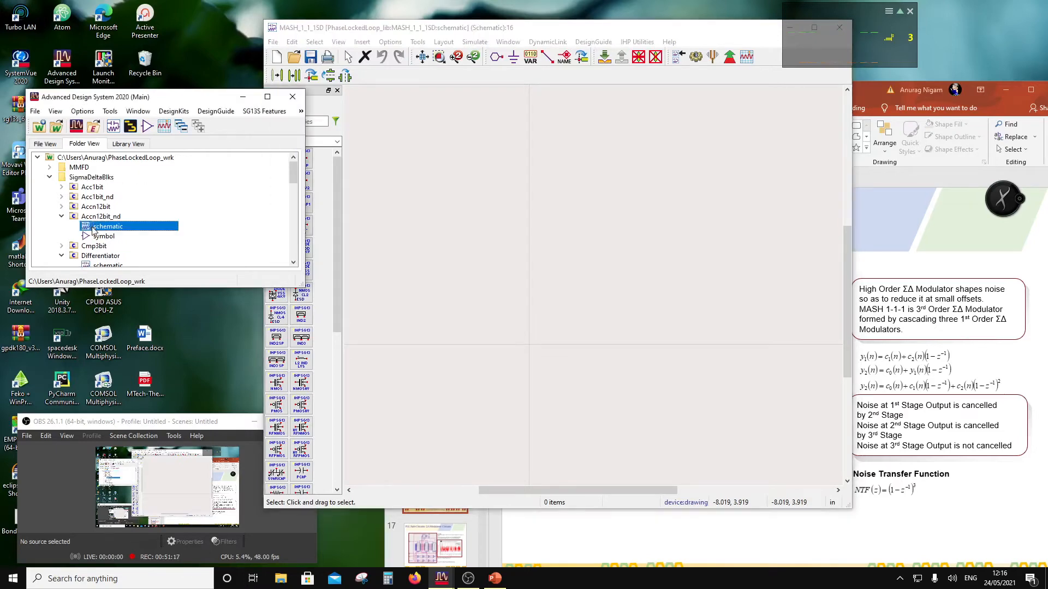
double_click(94, 227)
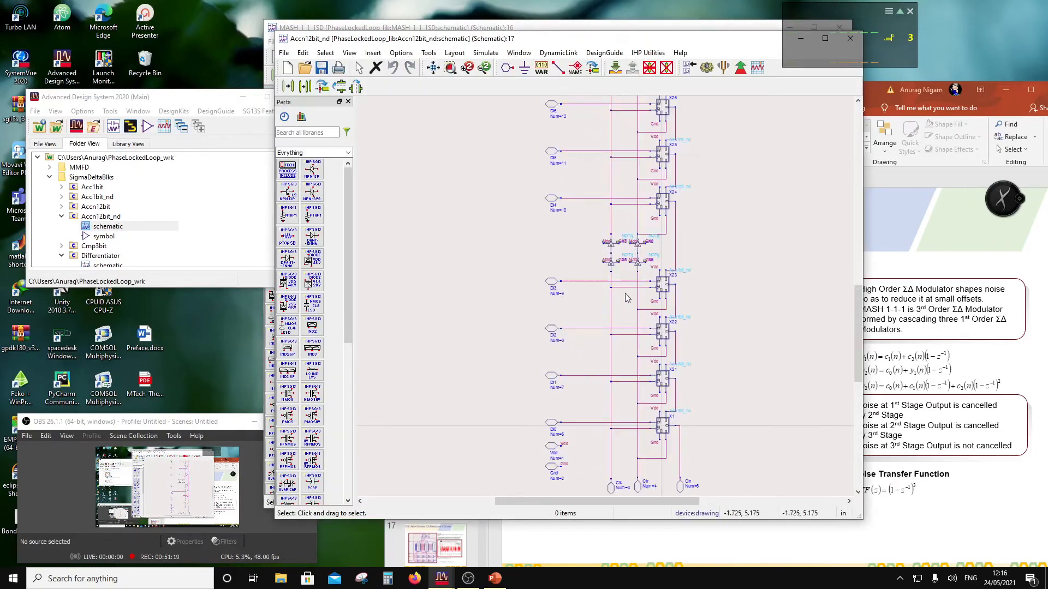
left_click(643, 268)
key("Delete")
left_click(641, 247)
key("Delete")
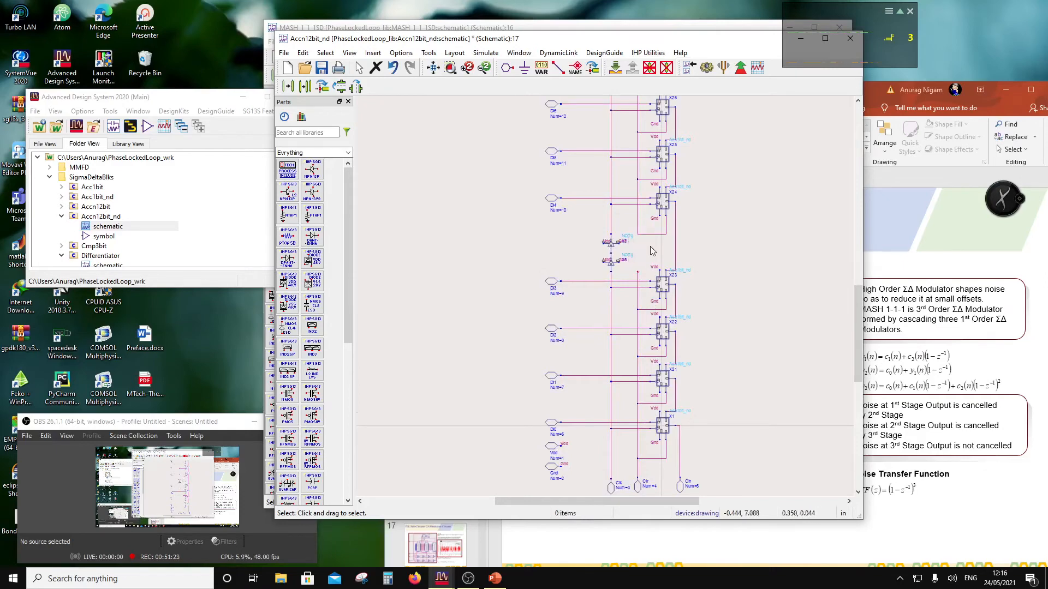
scroll(651, 251, "down", 1)
scroll(615, 210, "down", 1)
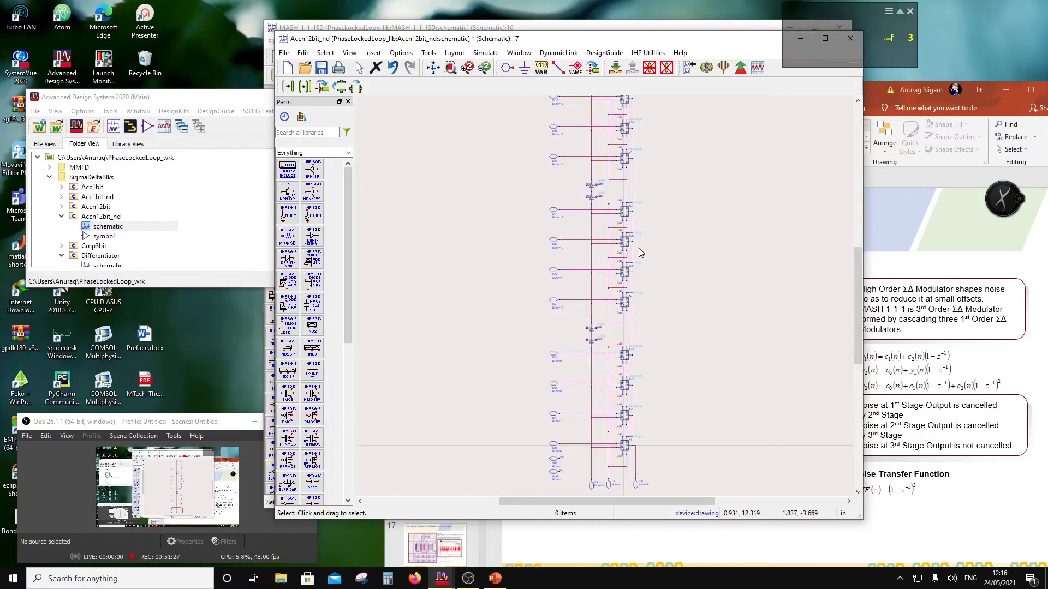
Step: Enable snapping and wire across the gaps where the NOTg inverters were removed, making the vertical line continuous
left_click(558, 67)
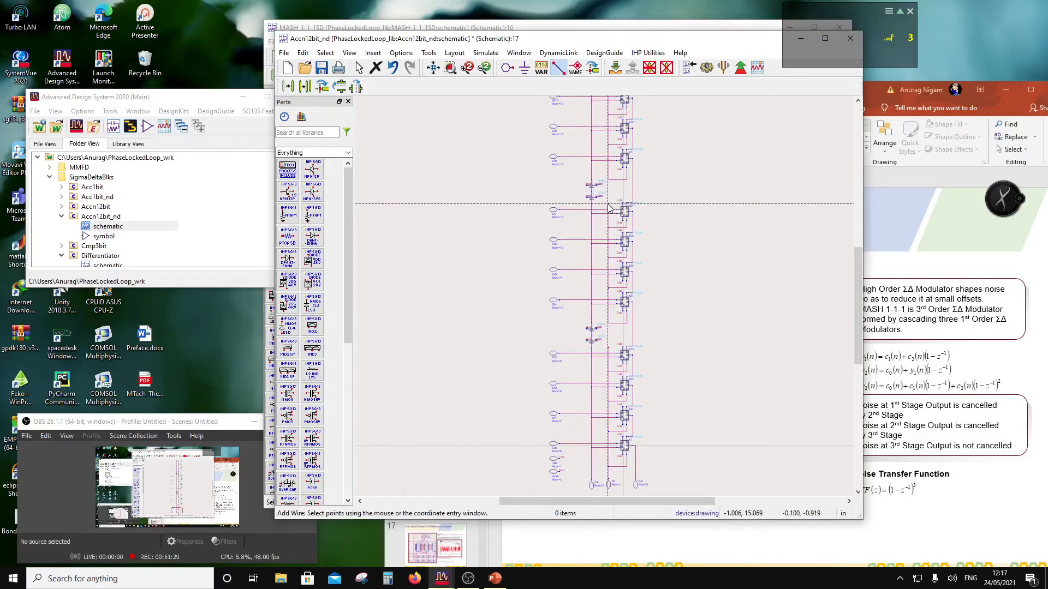
scroll(609, 207, "up", 2)
left_click(604, 289)
left_click(381, 53)
mouse_move(390, 54)
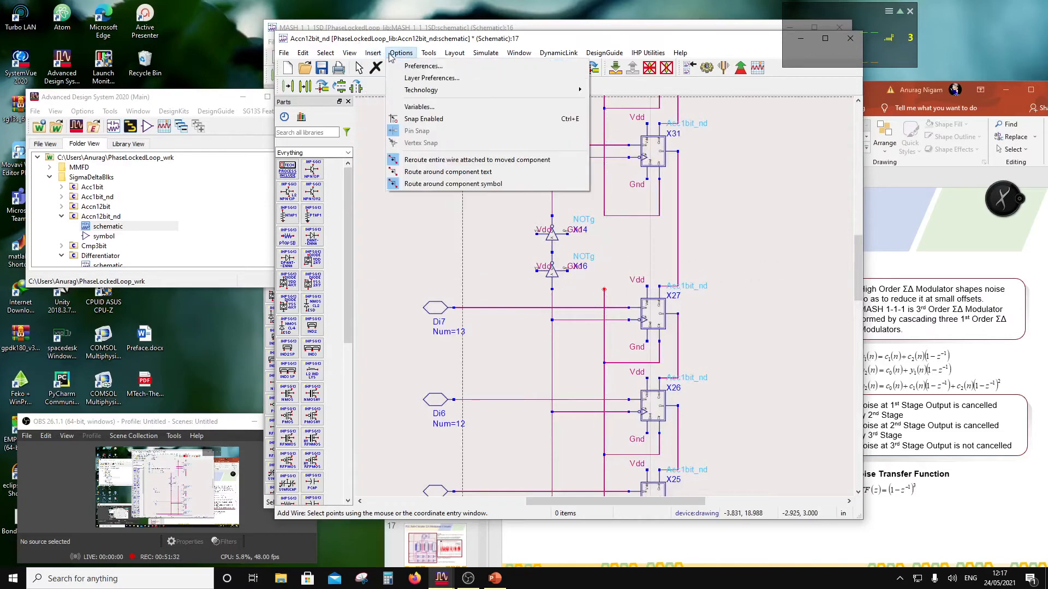
left_click(411, 118)
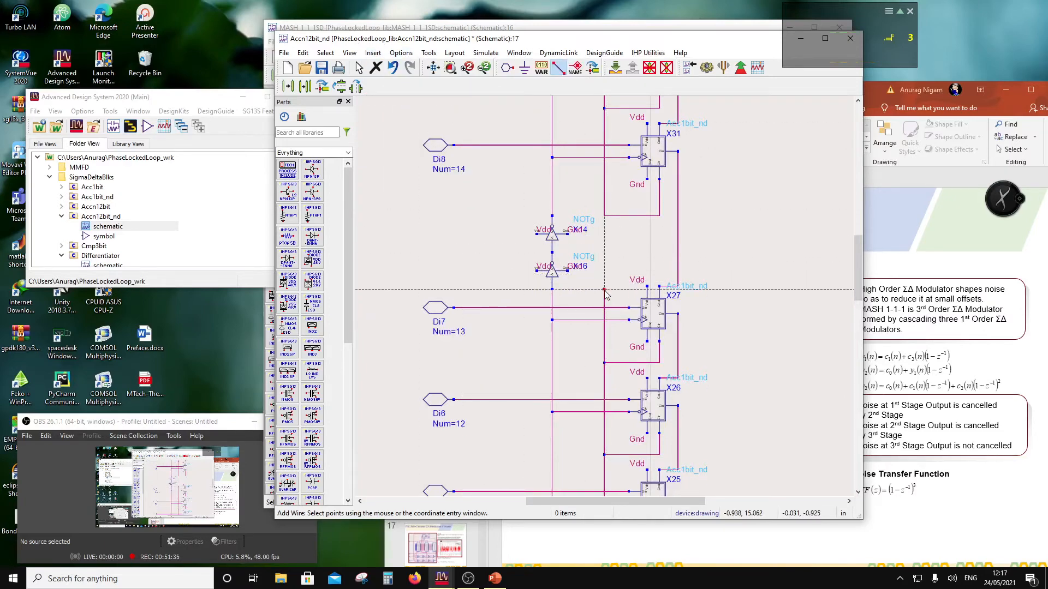
scroll(596, 310, "down", 2)
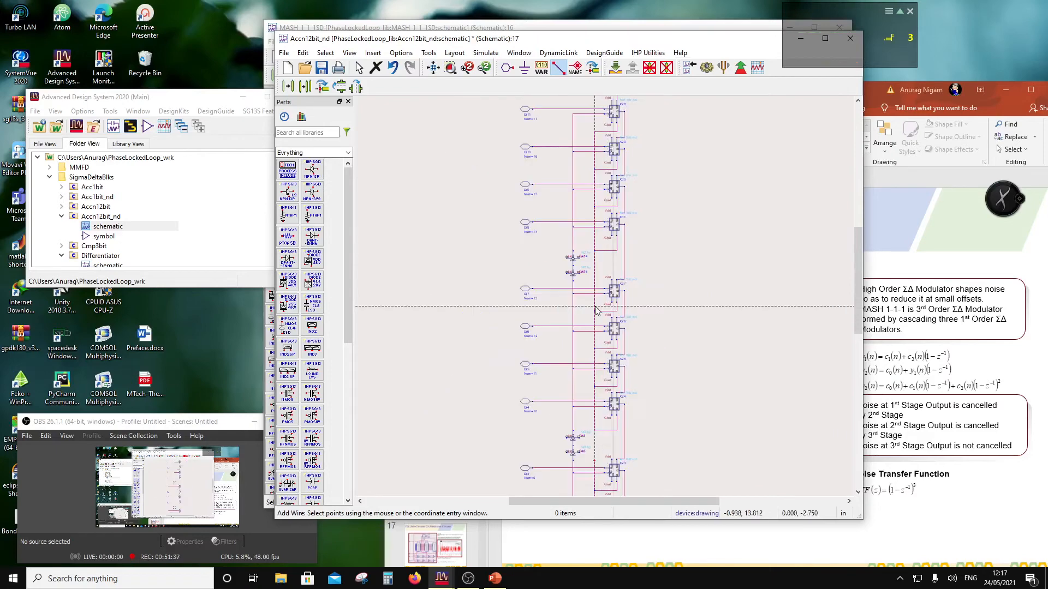
scroll(596, 310, "up", 2)
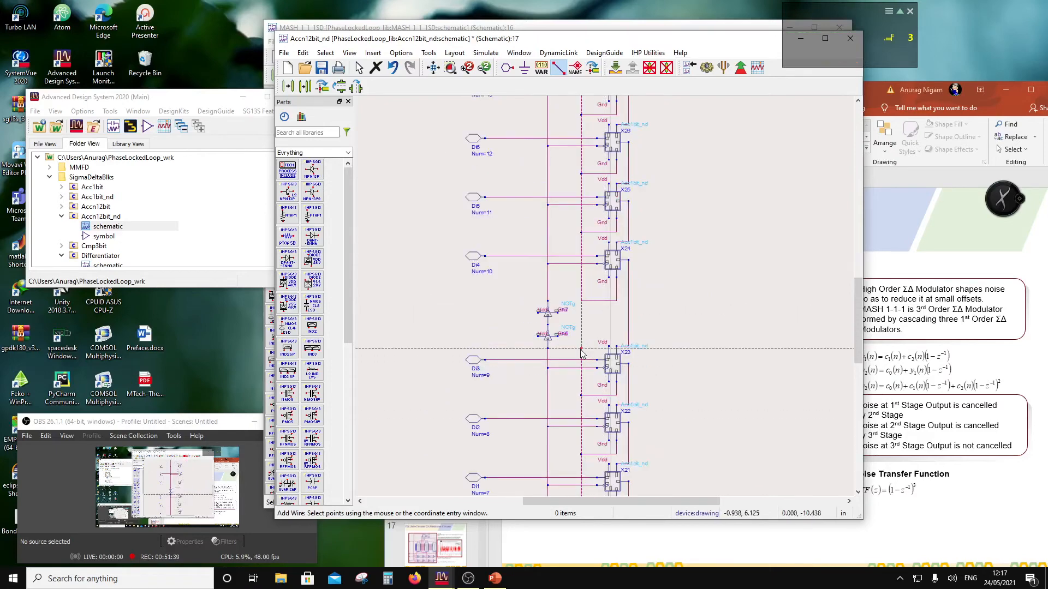
scroll(583, 305, "up", 2)
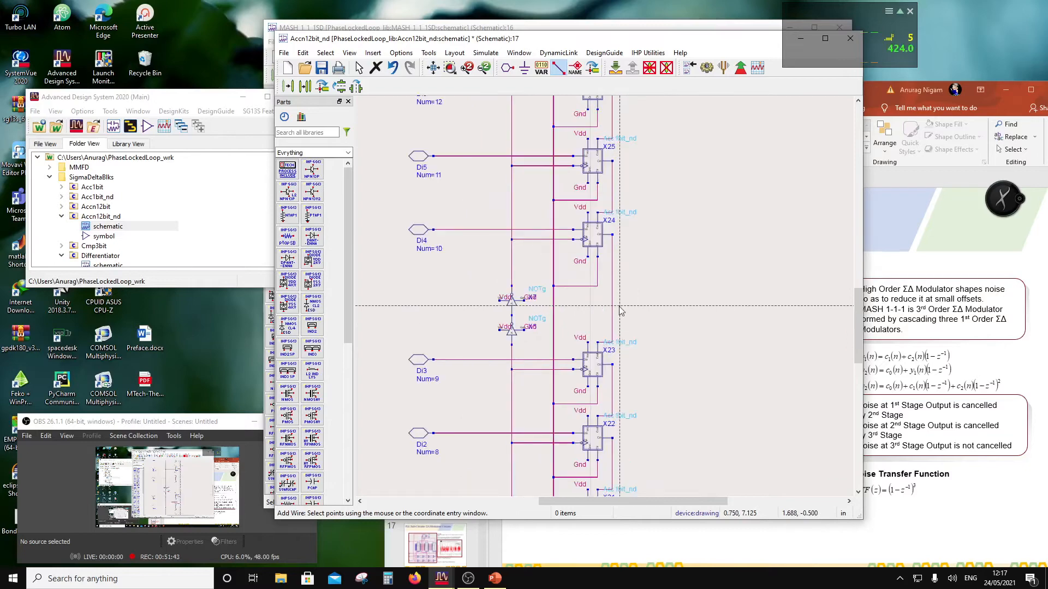
scroll(612, 304, "down", 4)
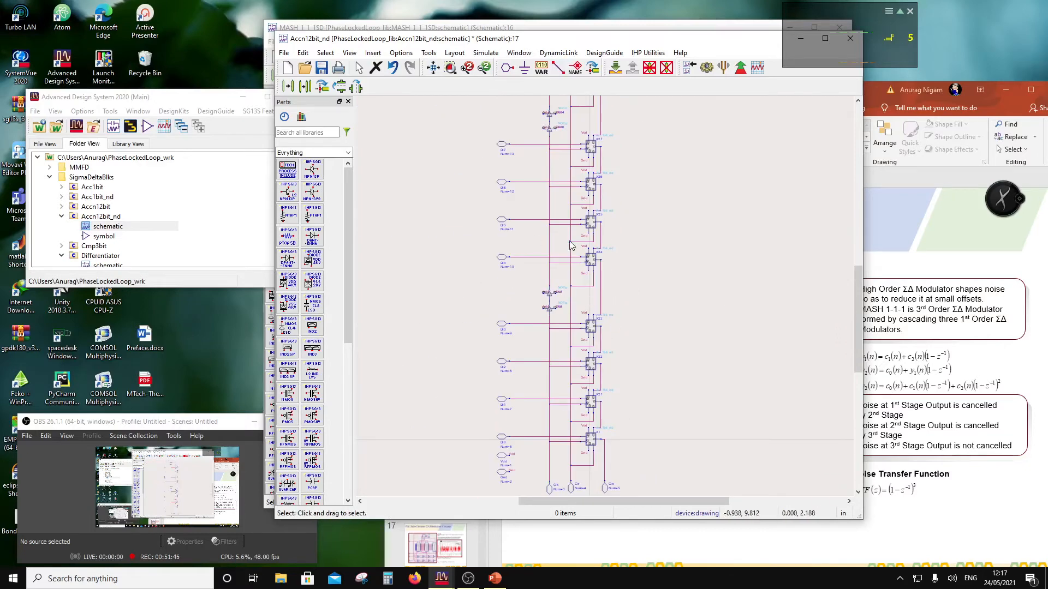
key("Escape")
Step: Look inside the X24 Acc1bit_nd block, return to the Accn12bit_nd schematic, and save and close it
scroll(620, 271, "up", 3)
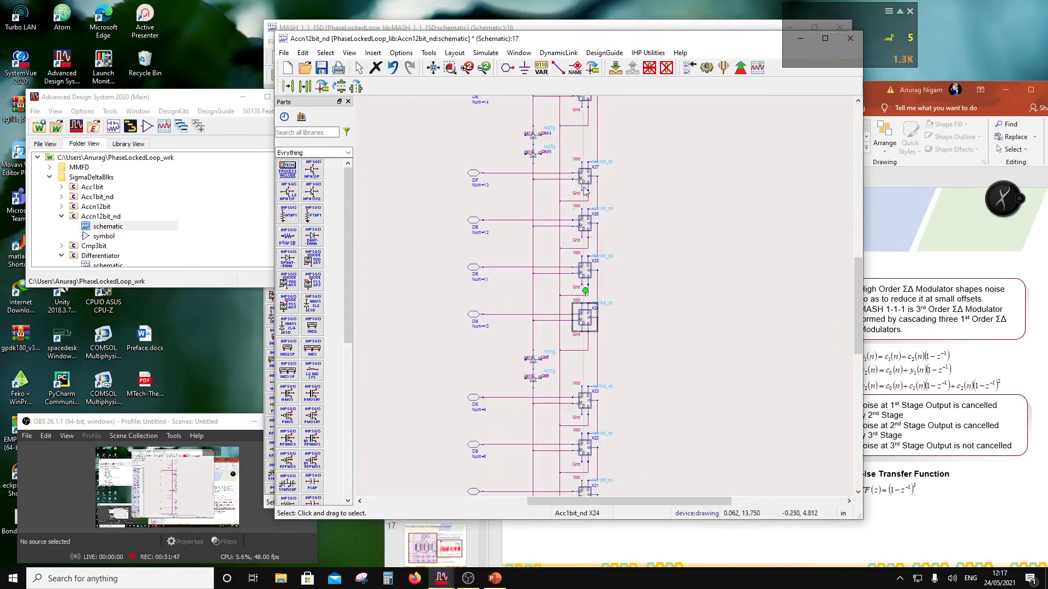
left_click(615, 66)
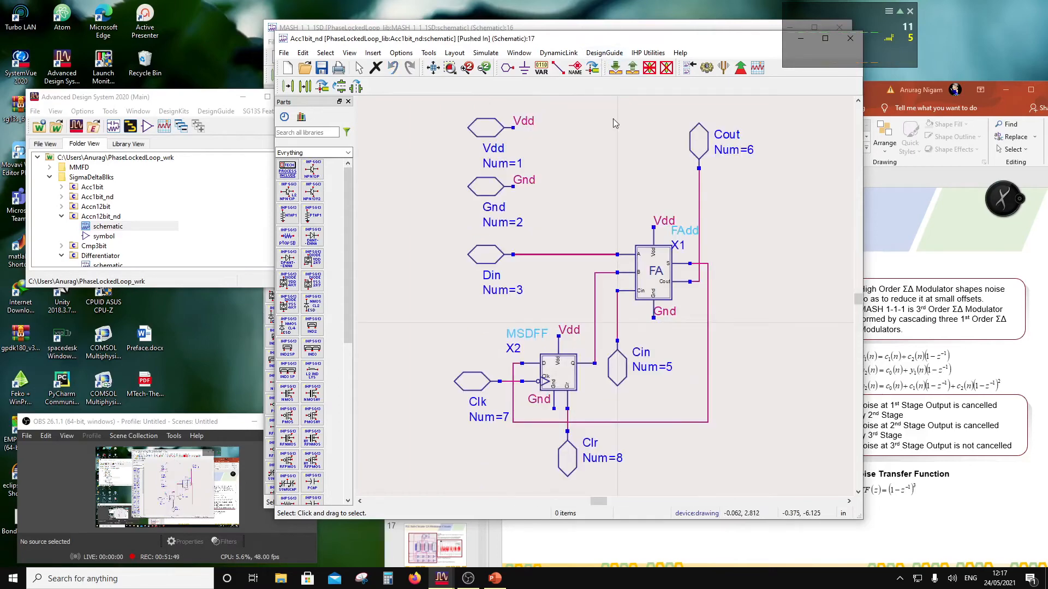
left_click(632, 66)
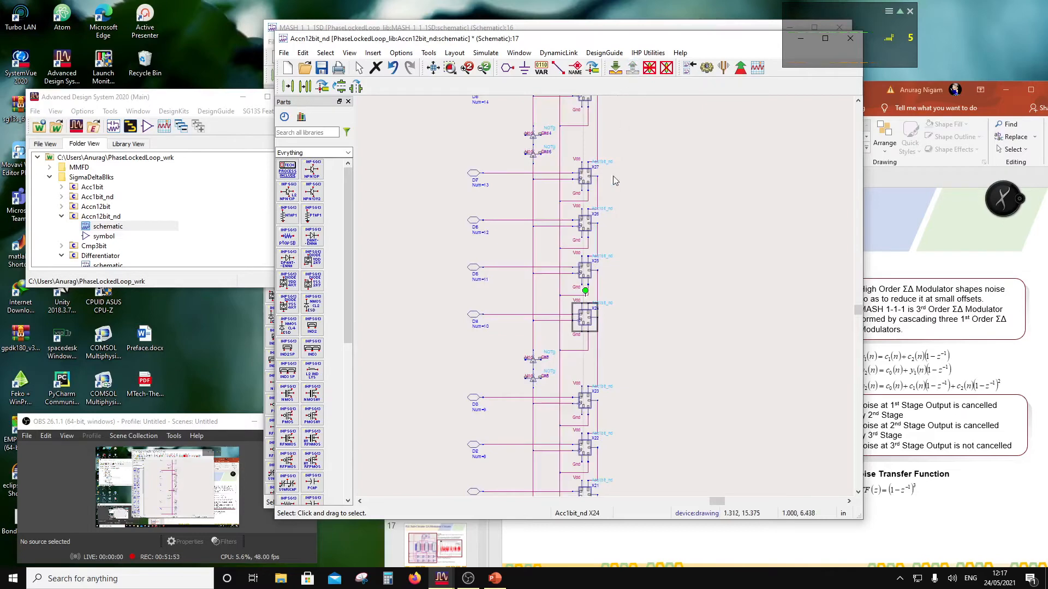
left_click(320, 71)
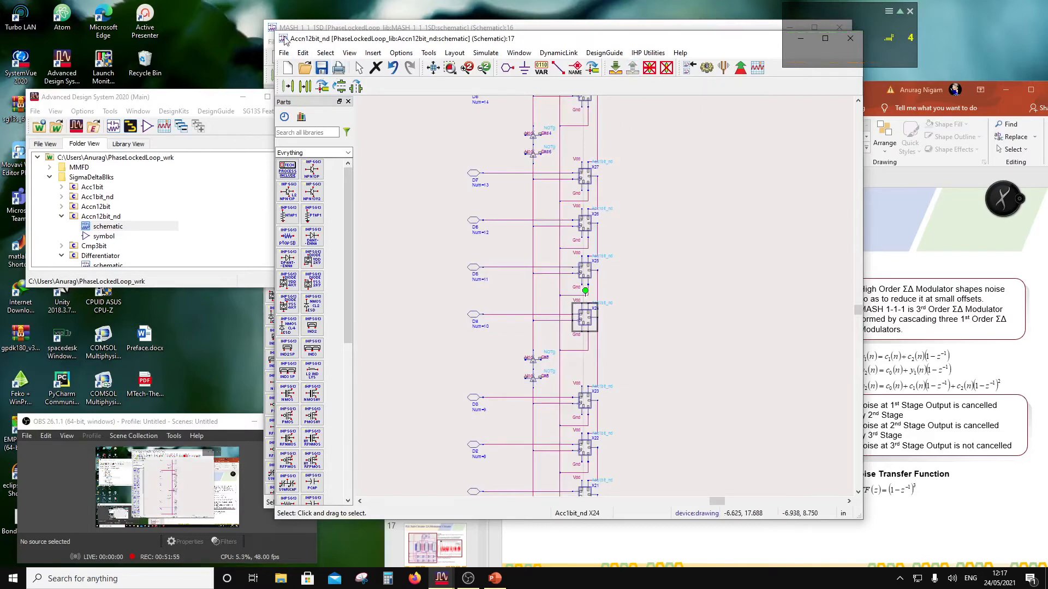
double_click(284, 39)
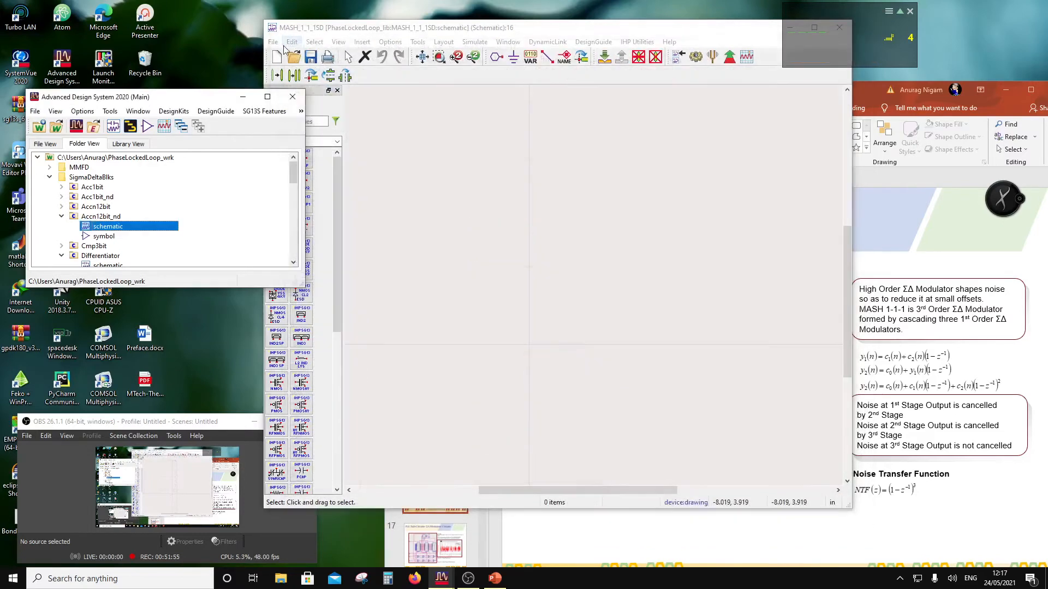
Step: Place two Accn12bit accumulators side by side near the origin of the MASH_1_1_1SD schematic
left_click(96, 207)
left_click_drag(483, 310, 546, 321)
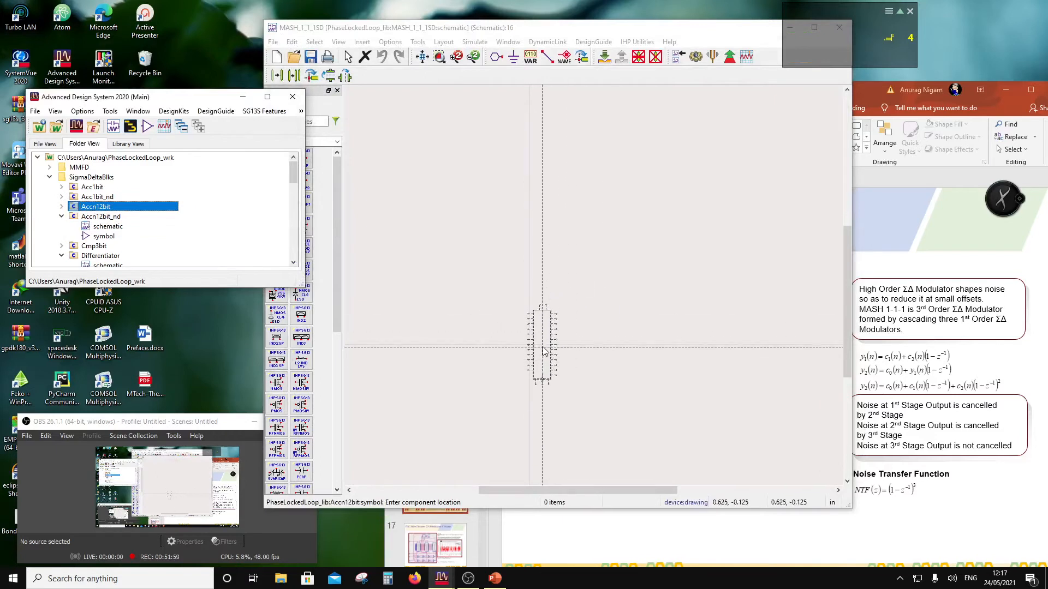
left_click(544, 351)
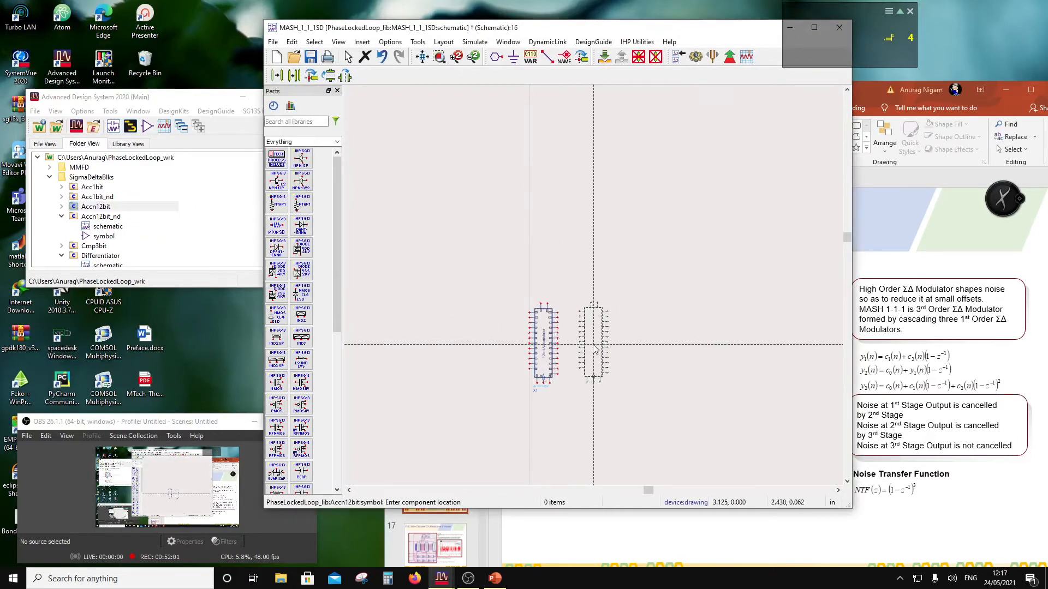
left_click(595, 349)
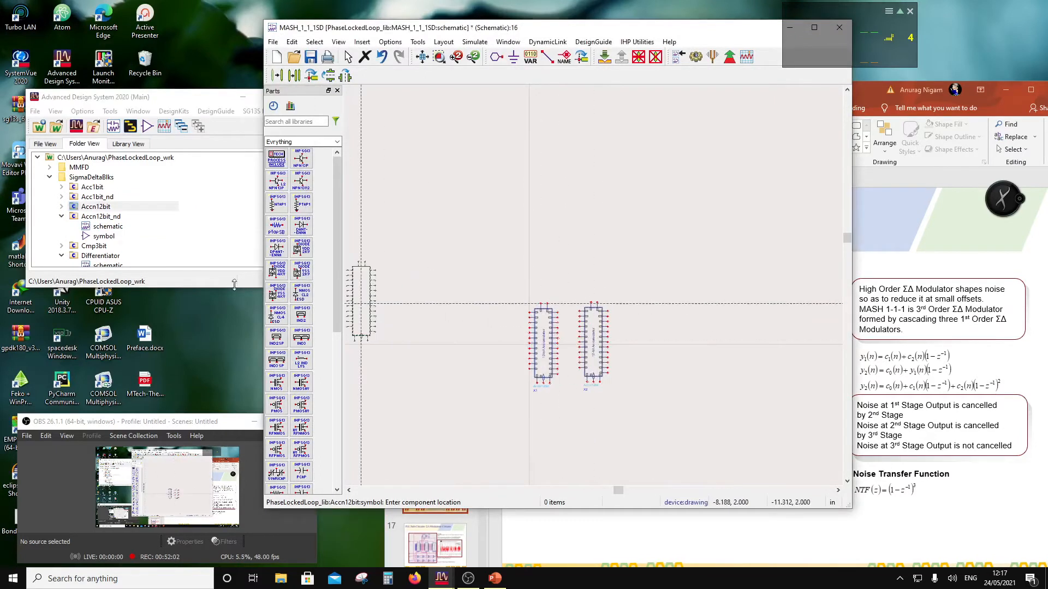
left_click(97, 218)
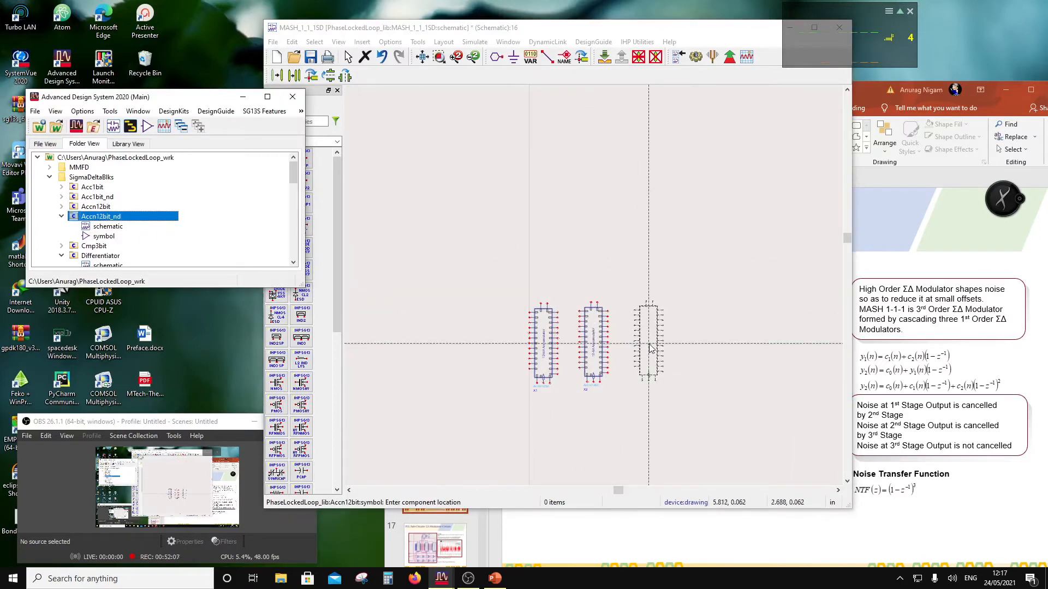
left_click(646, 349)
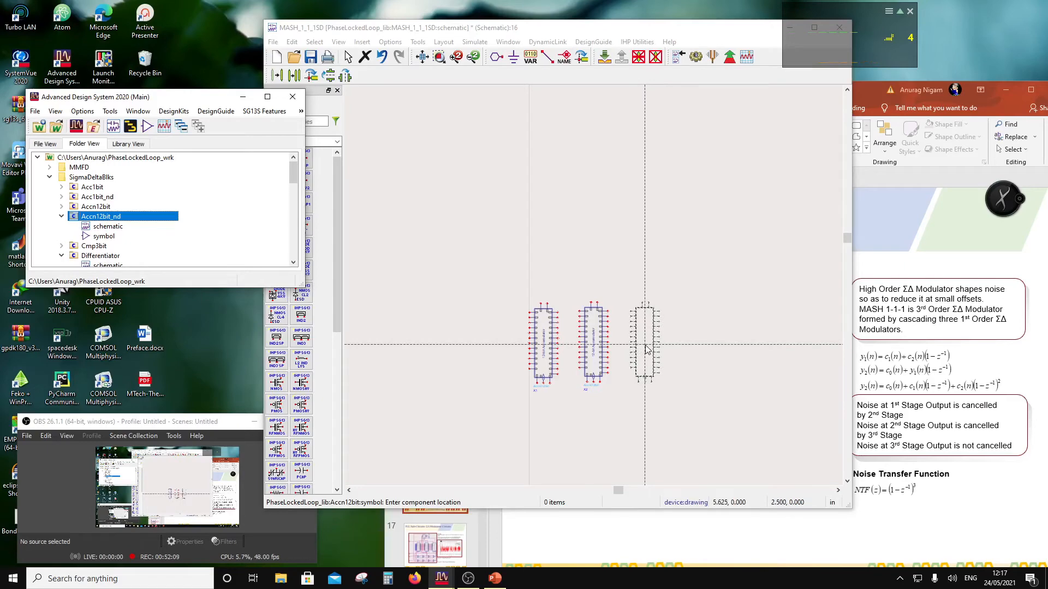
key("Escape")
Step: Wire the first accumulator's data outputs to the second's data inputs, and add a third Accn12bit connected to the second in the same way
scroll(553, 321, "up", 3)
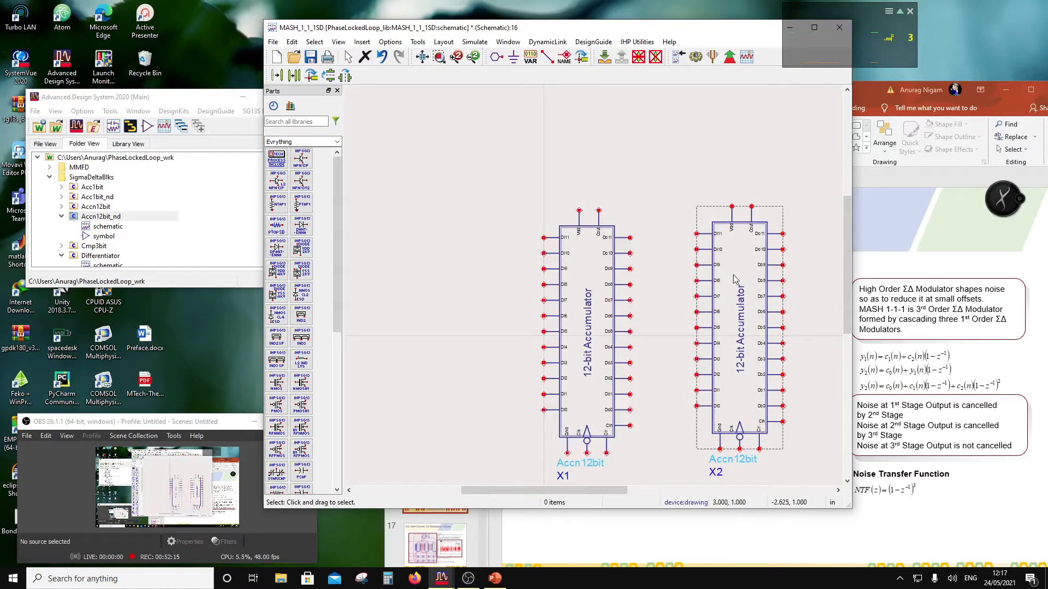
mouse_move(741, 289)
left_mouse_down()
mouse_move(678, 295)
mouse_move(734, 298)
left_mouse_up()
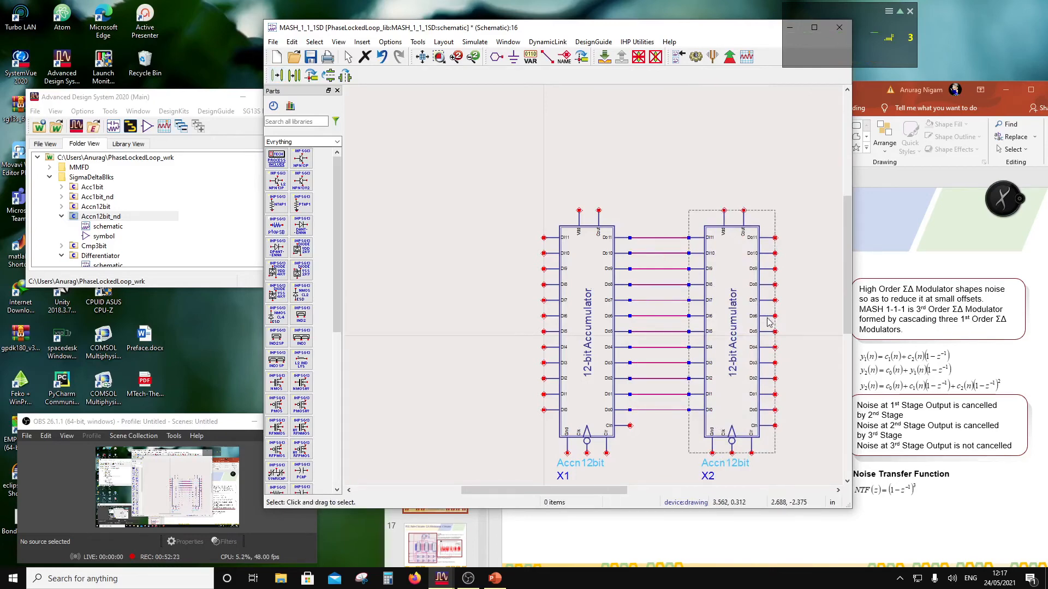
left_click(847, 343)
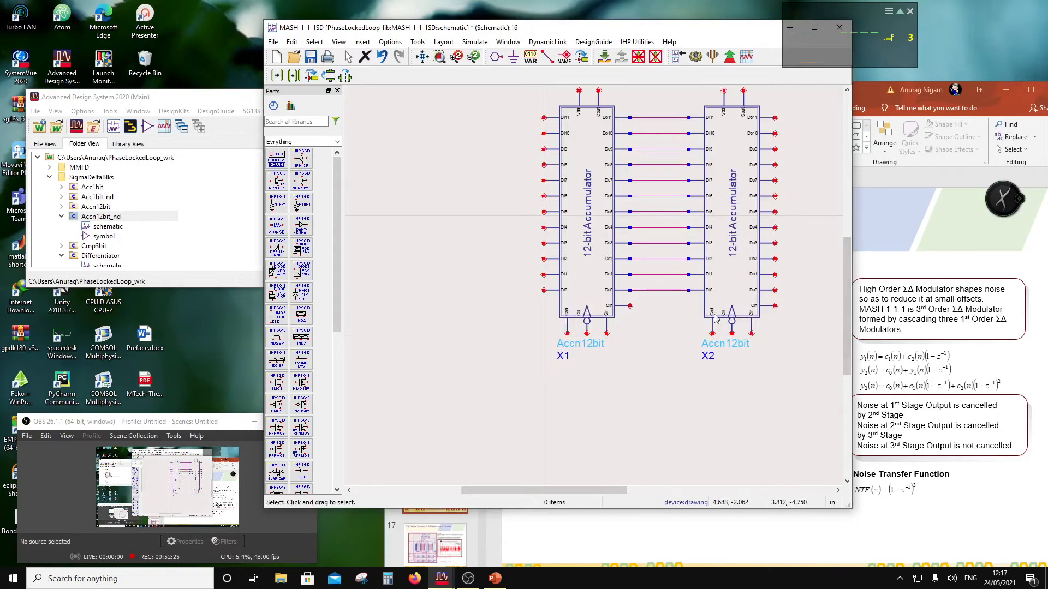
scroll(681, 306, "down", 1)
scroll(655, 262, "up", 1)
left_click_drag(718, 241, 695, 248)
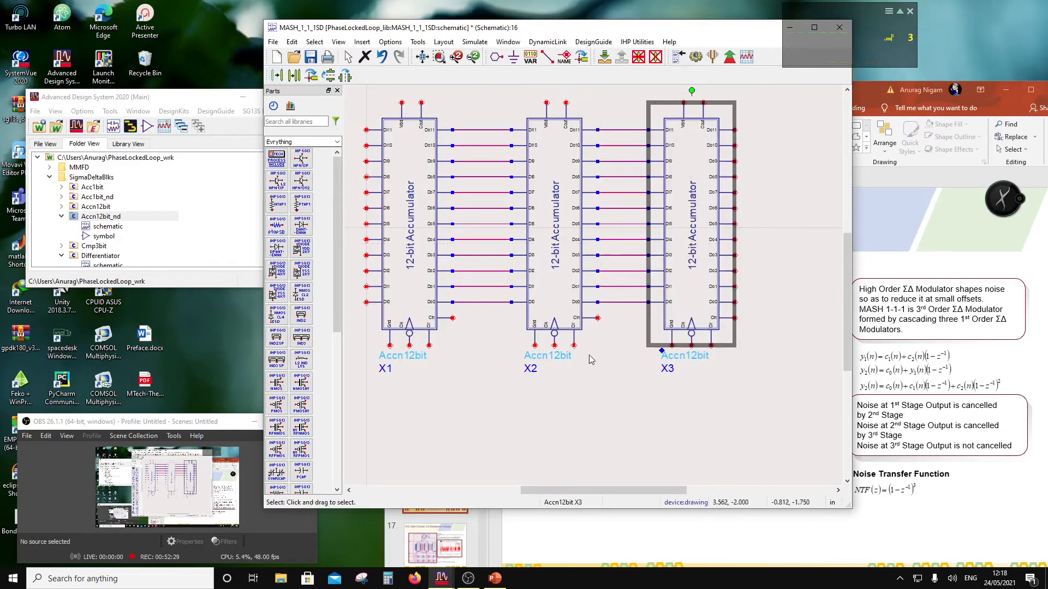
left_click(495, 383)
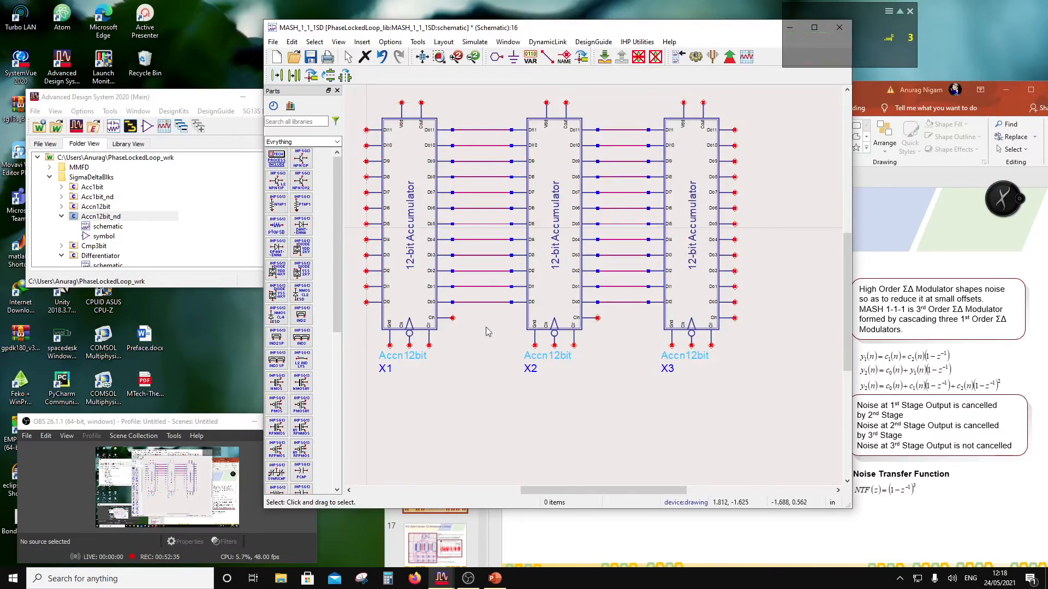
Step: Place a pin named Vdd, number 1, above and left of the first accumulator
scroll(486, 321, "down", 3)
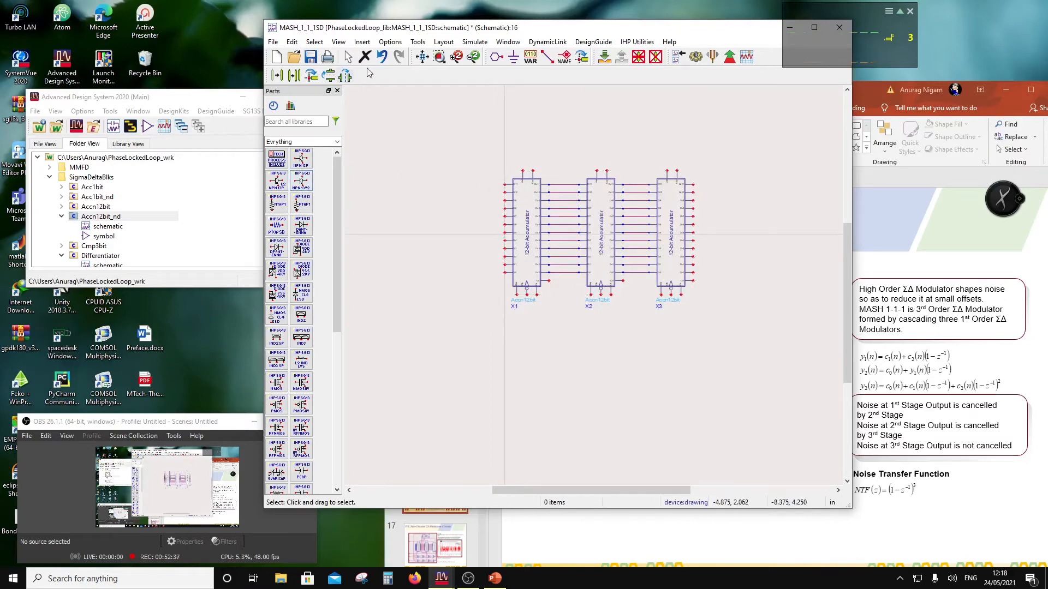
left_click(505, 59)
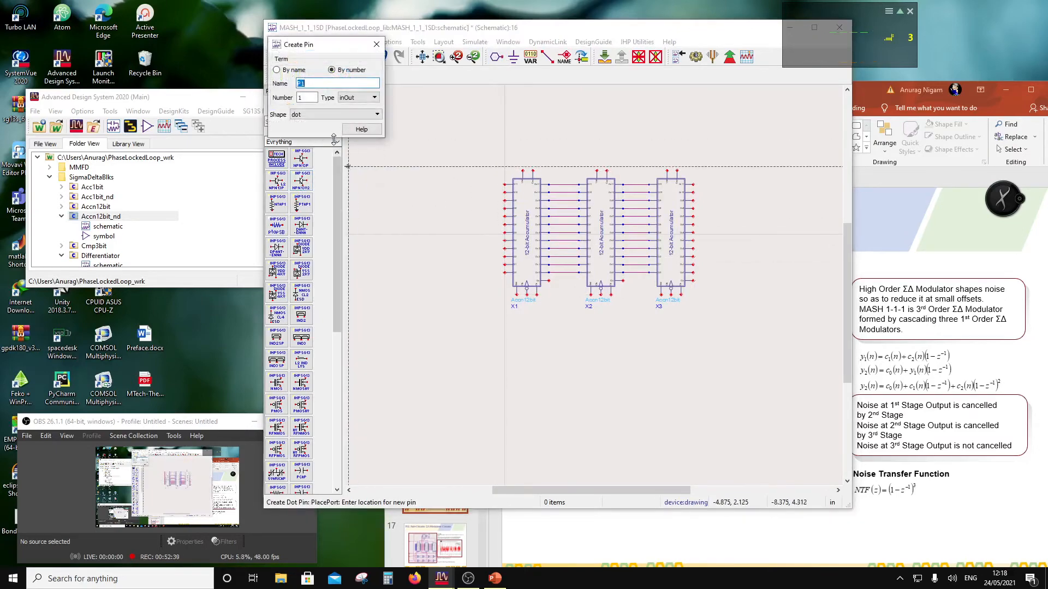
type("Vdd")
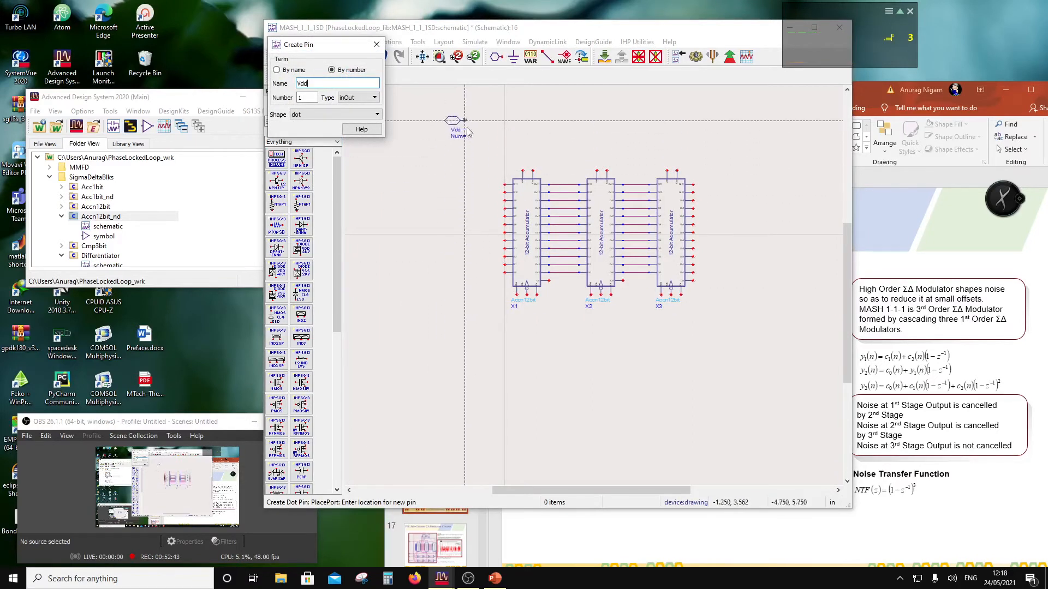
left_click(464, 124)
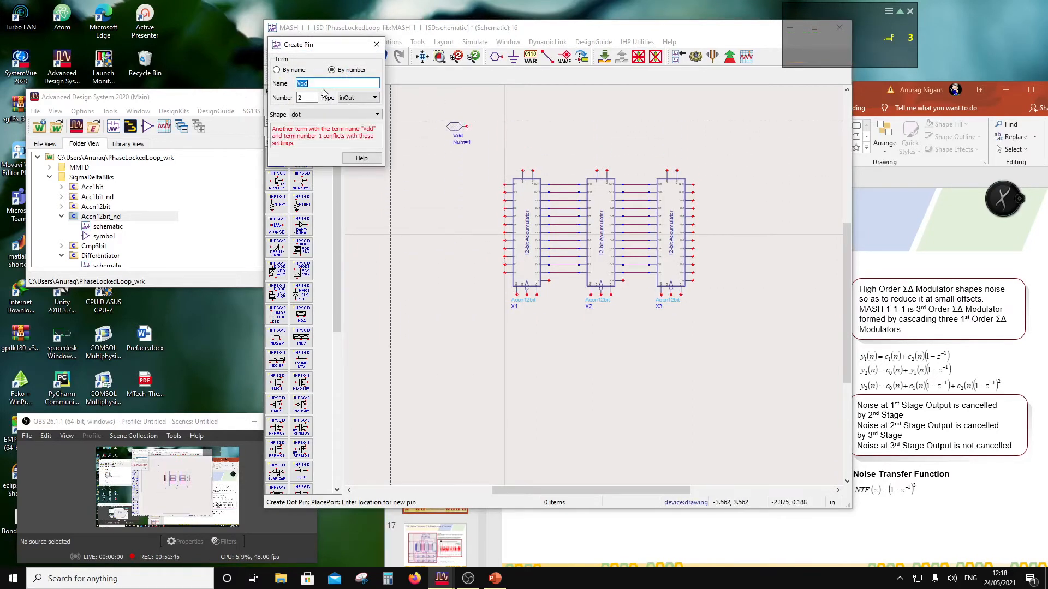
Step: Place a pin named Gnd, number 2, directly below the Vdd pin
type("Gnd")
left_click(465, 158)
key("Escape")
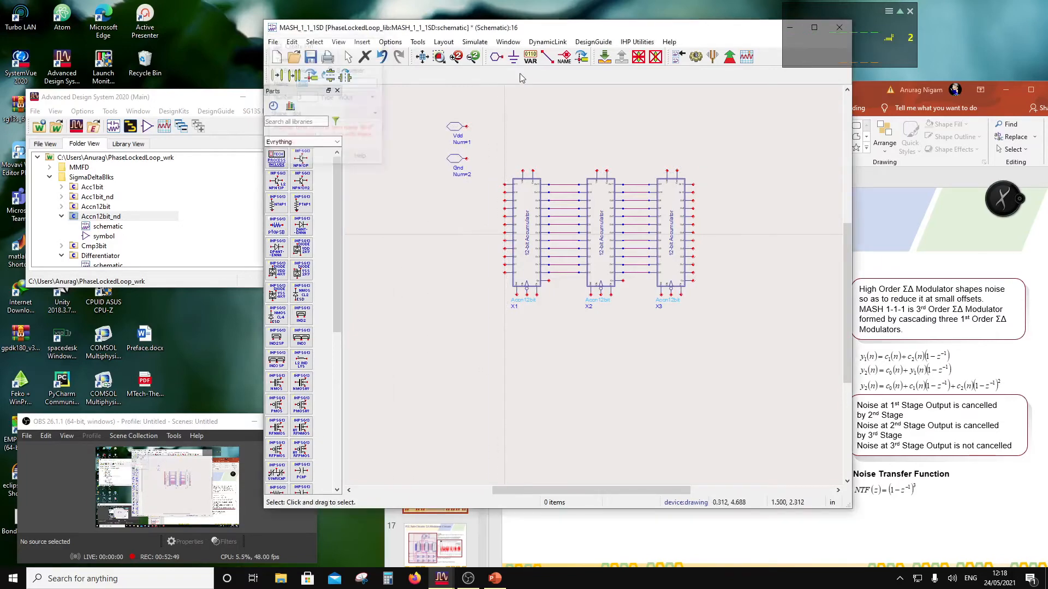
Step: Add the wire labels Vdd and Gnd to the connection points of the Vdd and Gnd pins
left_click(563, 58)
left_click(466, 126)
type("Mdd")
left_click(513, 122)
left_click(467, 158)
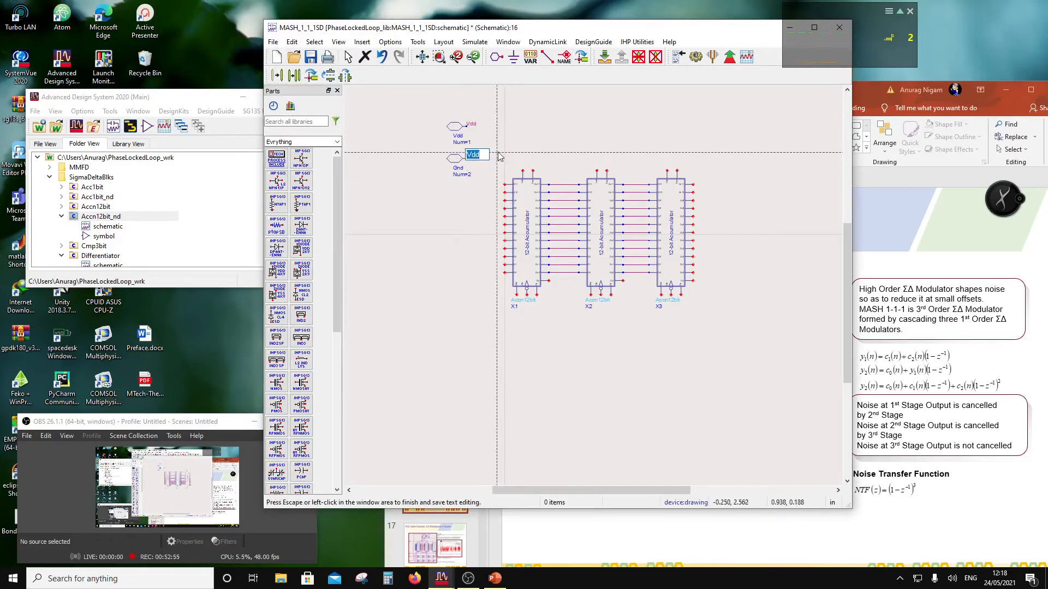
type("nd")
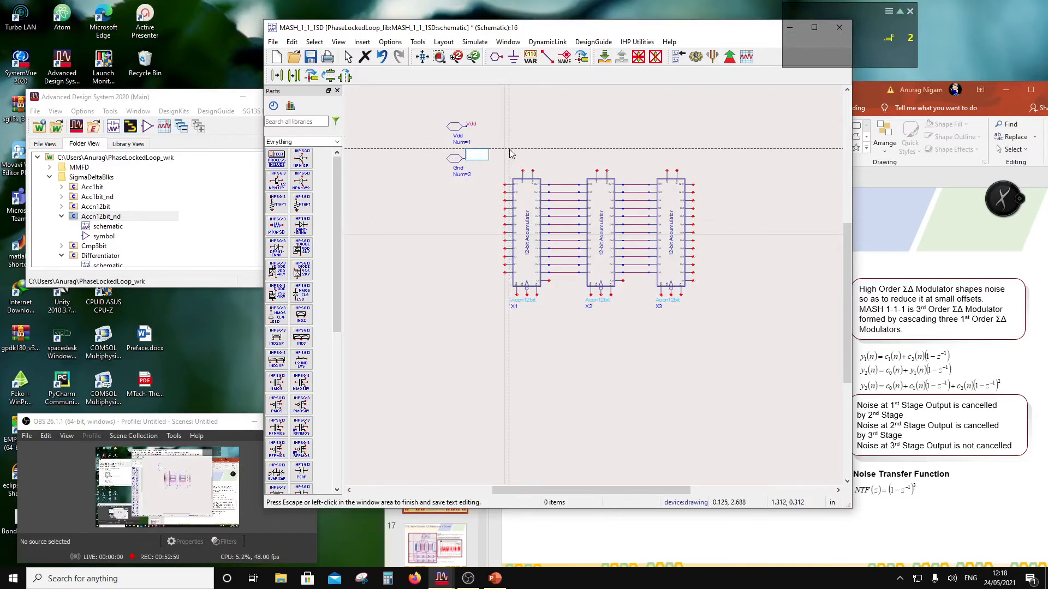
left_click(520, 145)
Step: Add the wire label Gnd to the ground terminal of each of the three accumulators
scroll(564, 245, "up", 3)
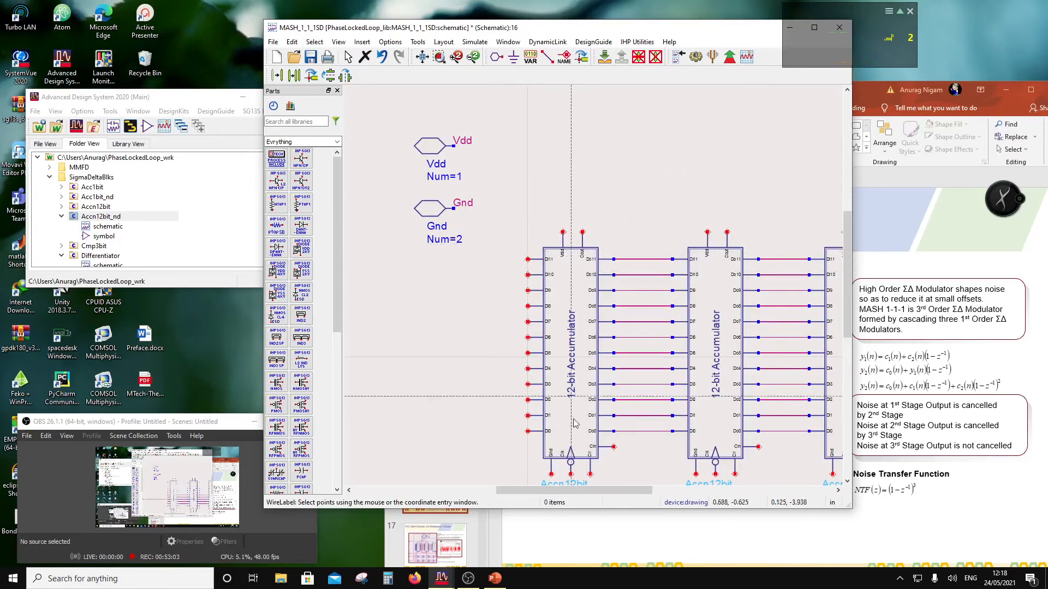
scroll(568, 327, "down", 3)
left_click(568, 381)
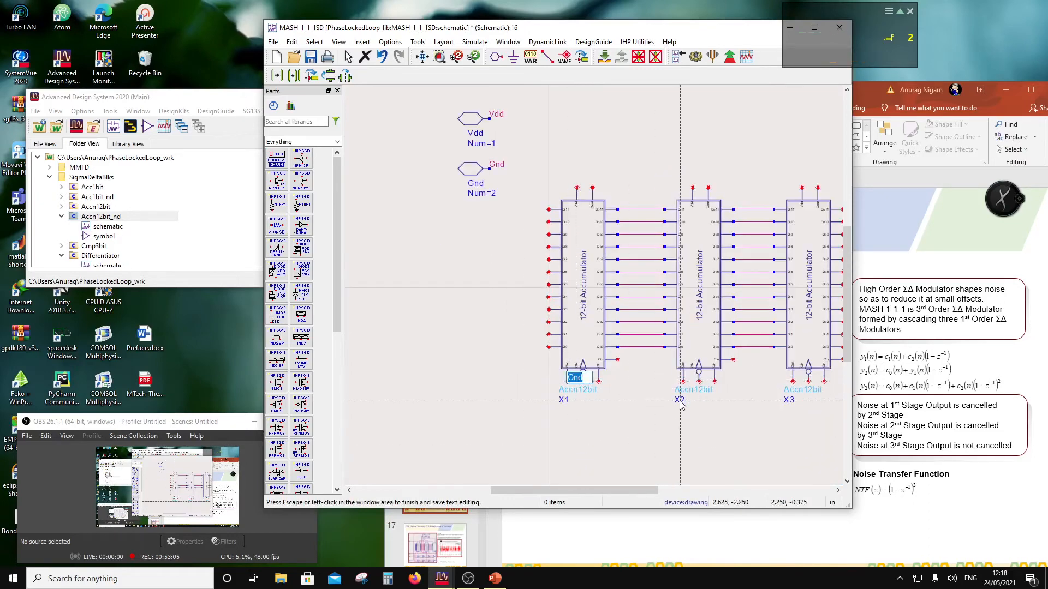
left_click(683, 381)
left_click(765, 403)
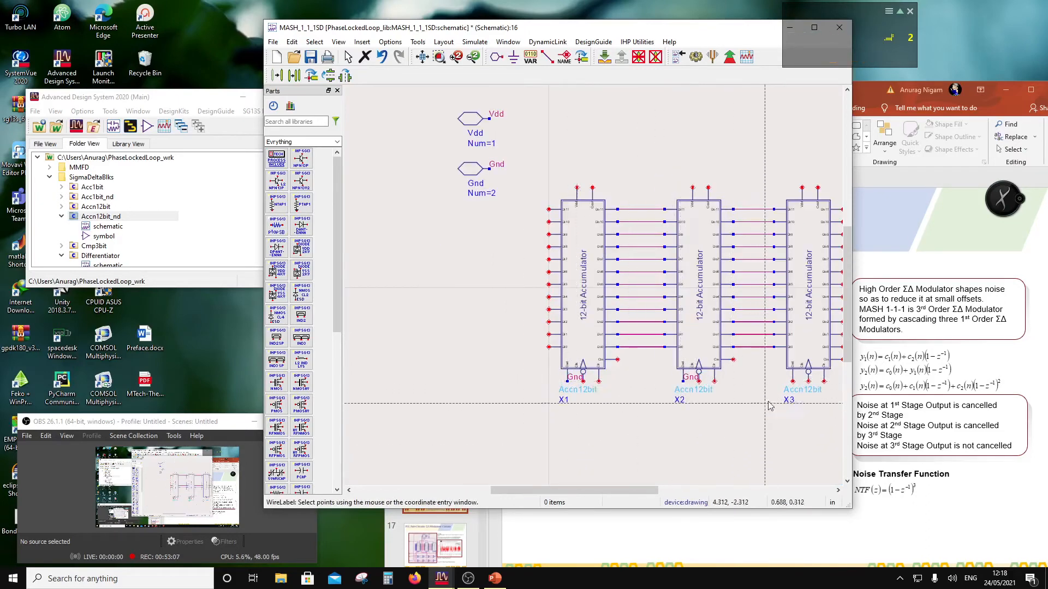
left_click(792, 381)
left_click(766, 435)
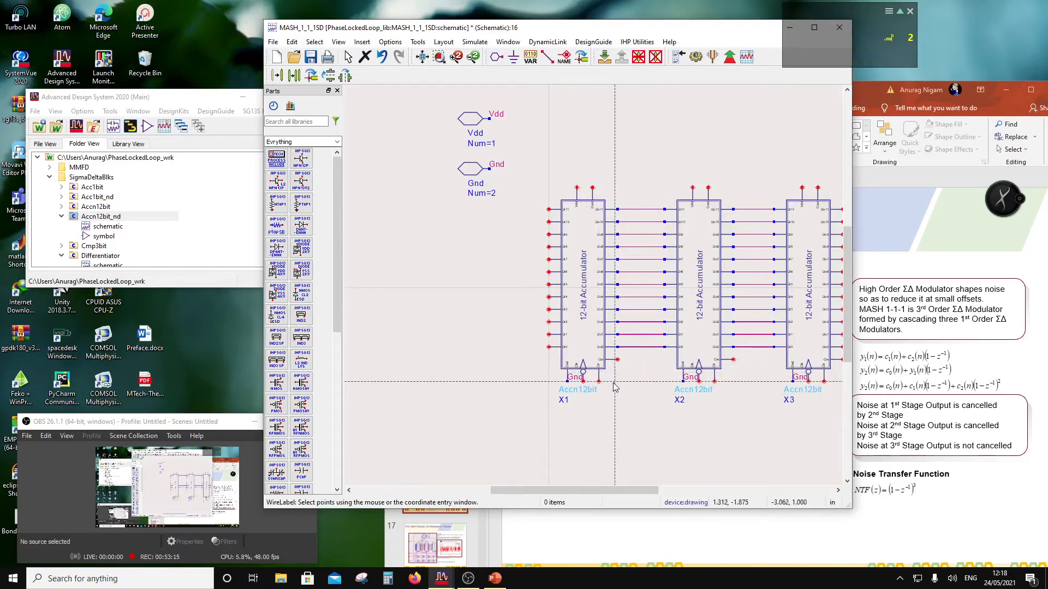
Step: Add the wire label Gnd to the Cin terminal of each of the three accumulators
left_click(617, 360)
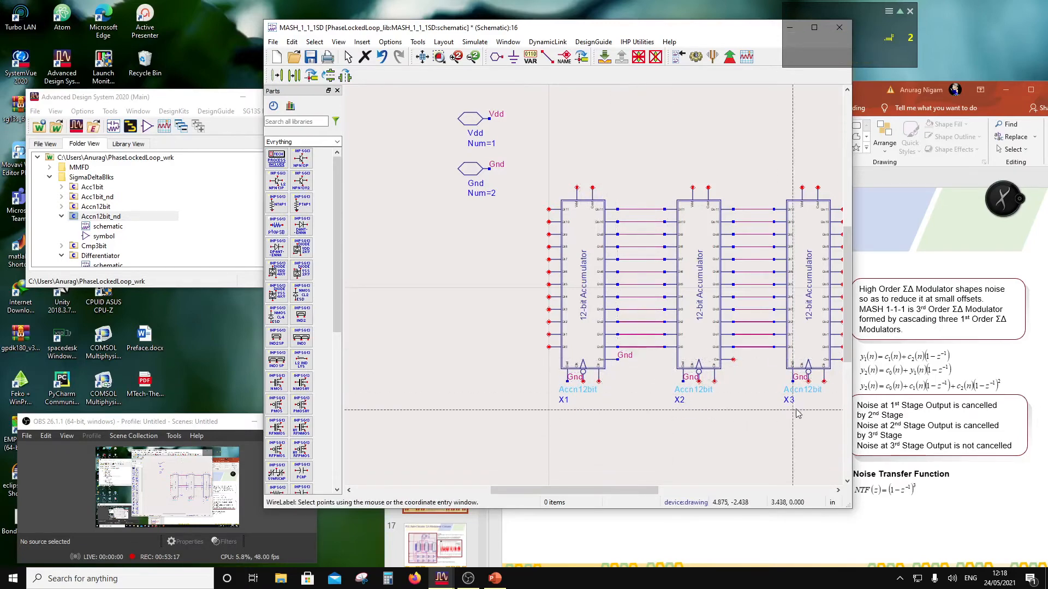
left_click(732, 359)
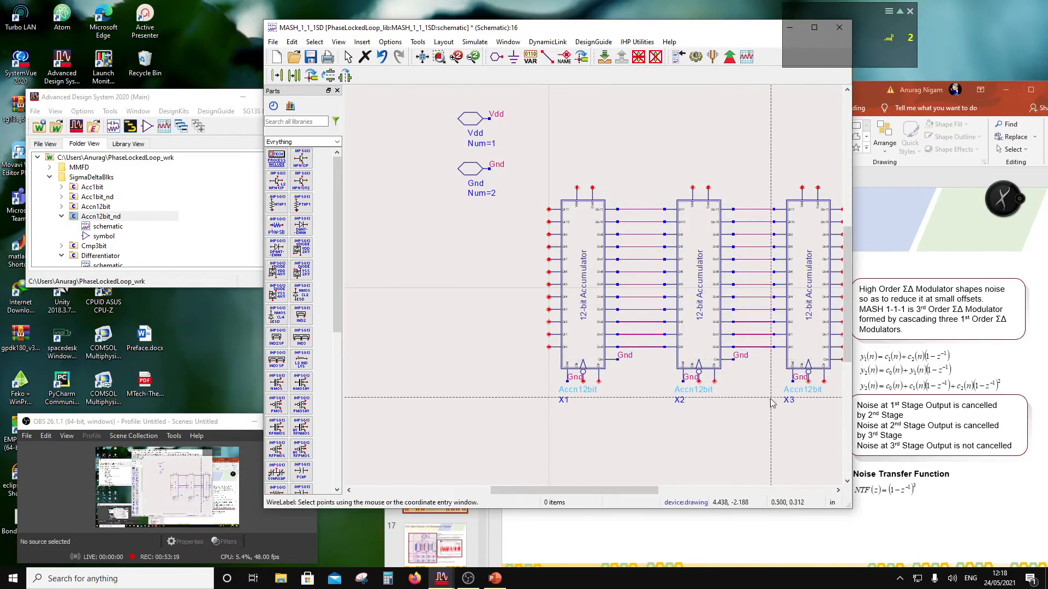
scroll(771, 403, "down", 2)
left_click(684, 287)
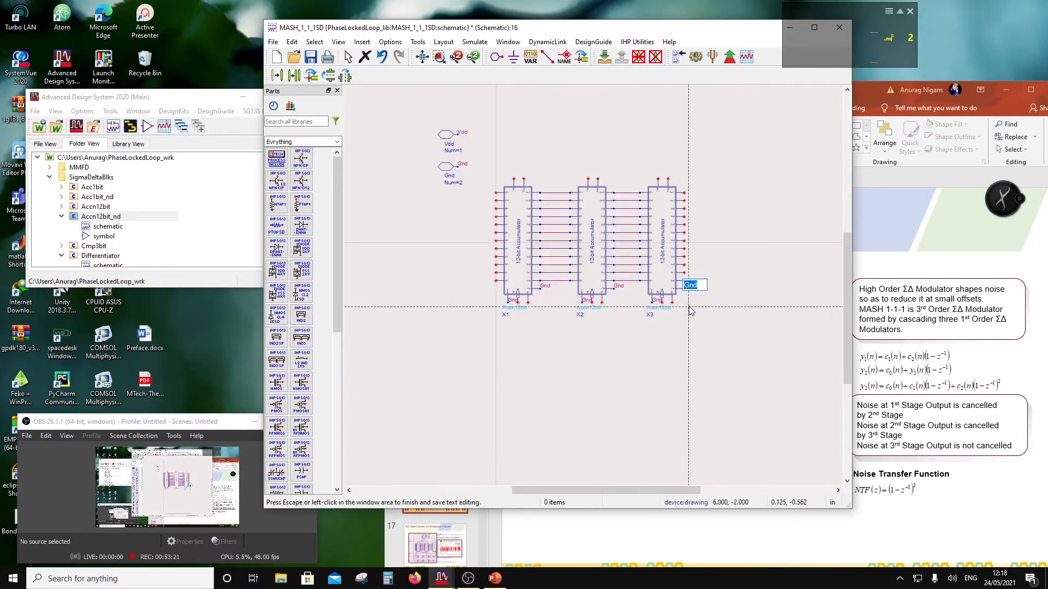
left_click(688, 305)
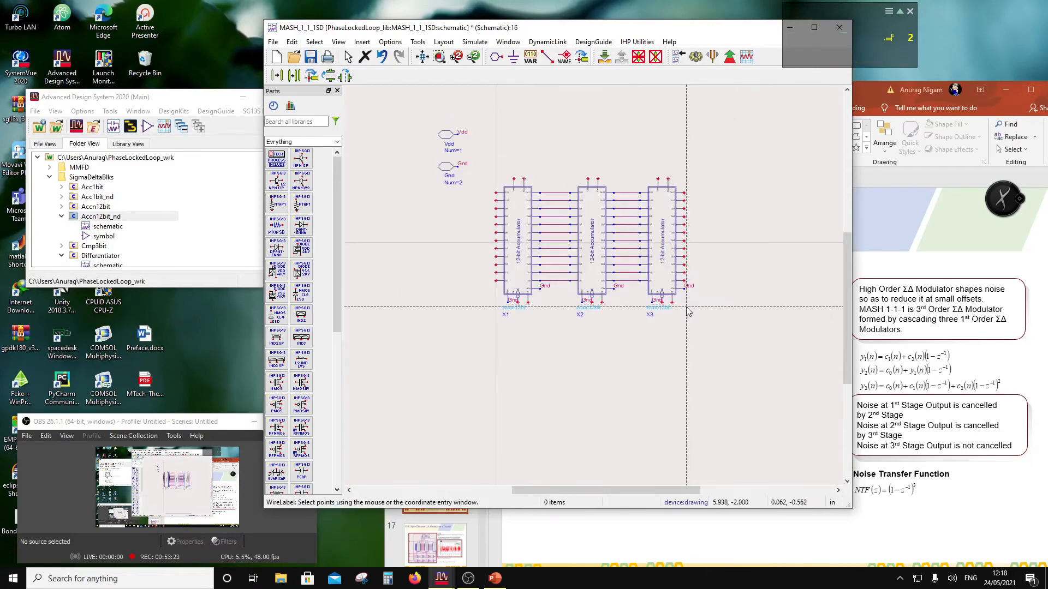
key("Escape")
Step: Change the component name of the third accumulator, X3, to Accn12bit_nd
scroll(673, 307, "up", 3)
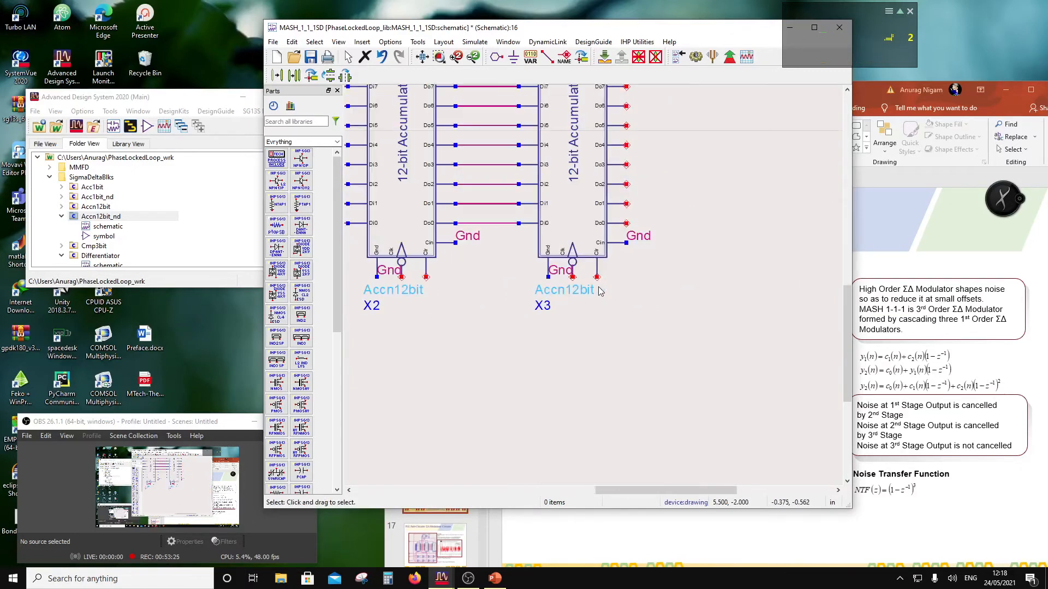
double_click(562, 290)
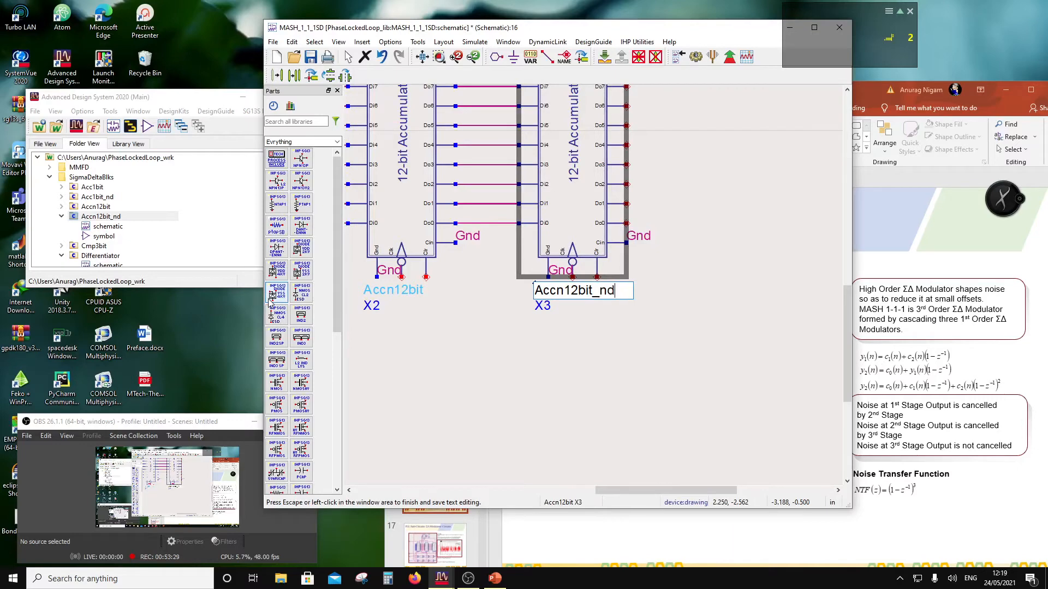
left_click(536, 382)
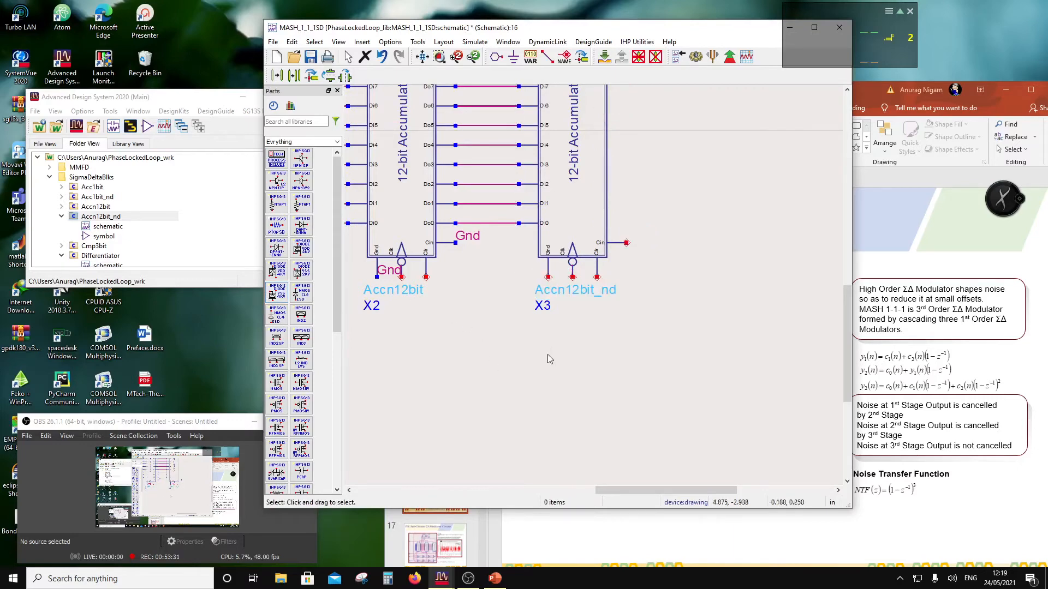
Step: Add the wire label Gnd to the Cin and ground terminals of the Accn12bit_nd accumulator X3
scroll(583, 327, "down", 3)
scroll(628, 288, "up", 2)
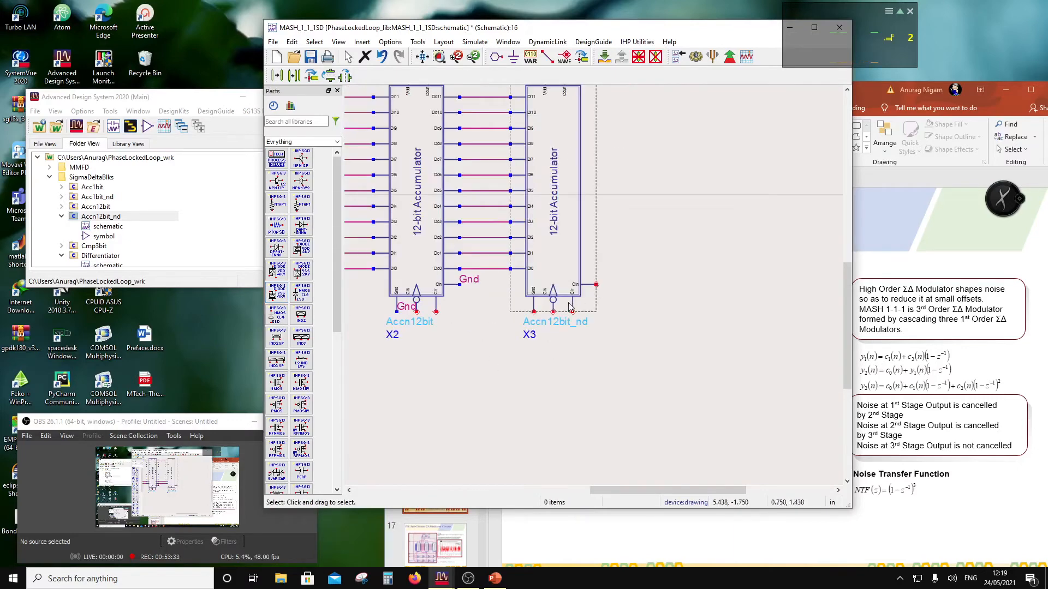
scroll(491, 295, "down", 2)
left_click(565, 56)
left_click(632, 281)
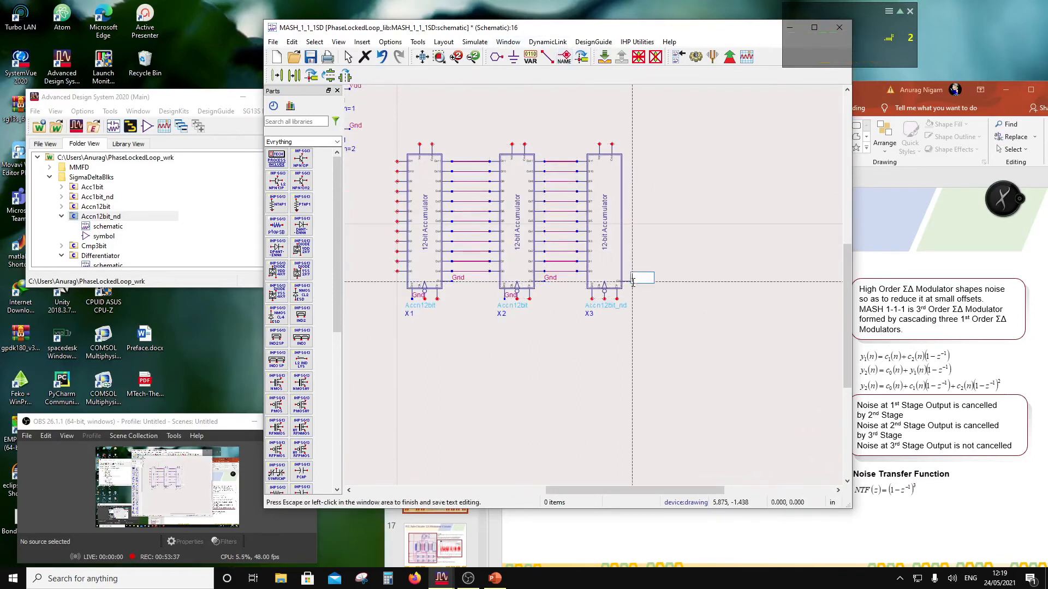
type("Gnd")
left_click(721, 331)
left_click(592, 299)
left_click(616, 352)
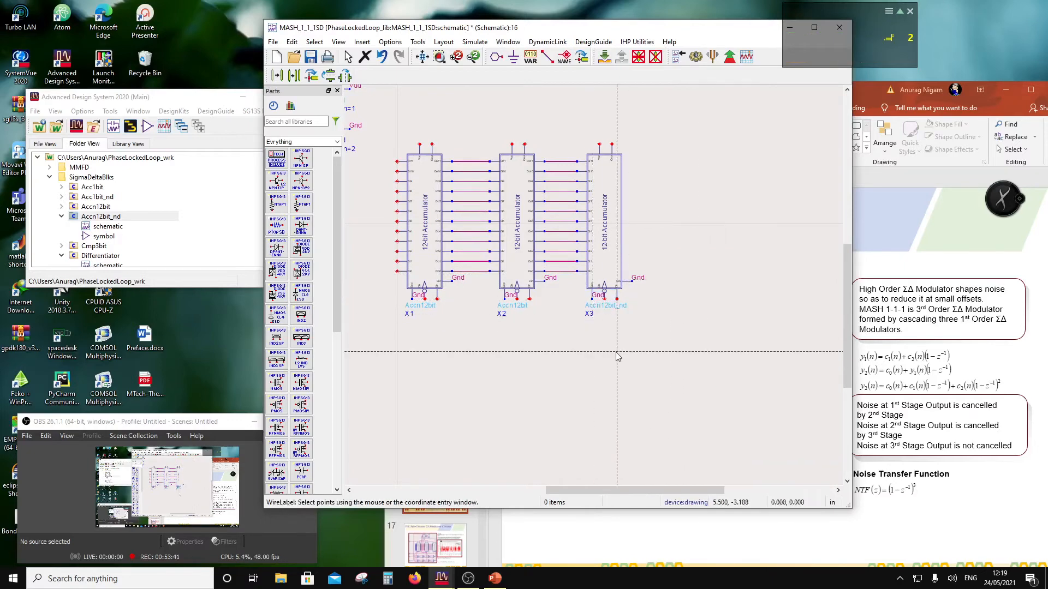
key("Escape")
scroll(589, 286, "up", 3)
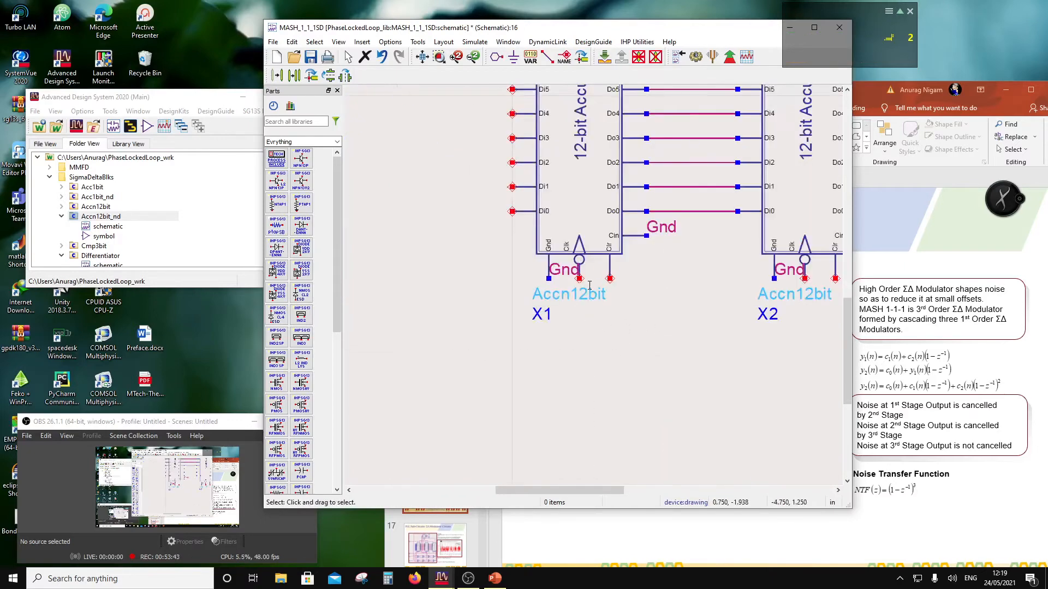
Step: Move the Gnd labels on the Gnd pins of accumulators X1 and X2 aside, clear of the clock inputs
scroll(573, 285, "up", 1)
left_click_drag(561, 273, 517, 270)
scroll(607, 281, "down", 3)
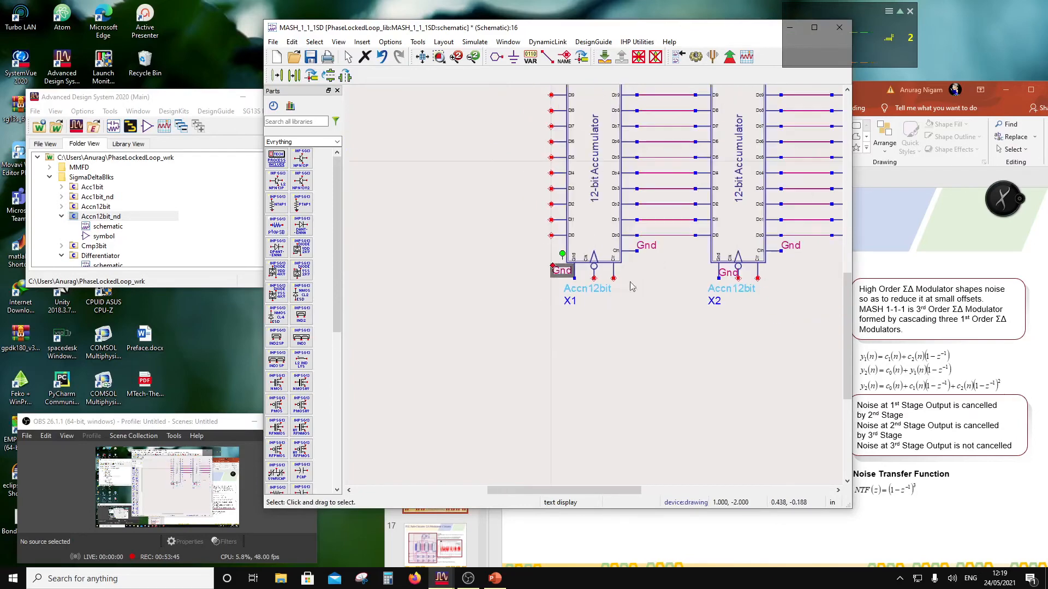
left_click_drag(735, 277, 703, 277)
scroll(710, 281, "down", 1)
left_click(704, 320)
scroll(608, 302, "down", 1)
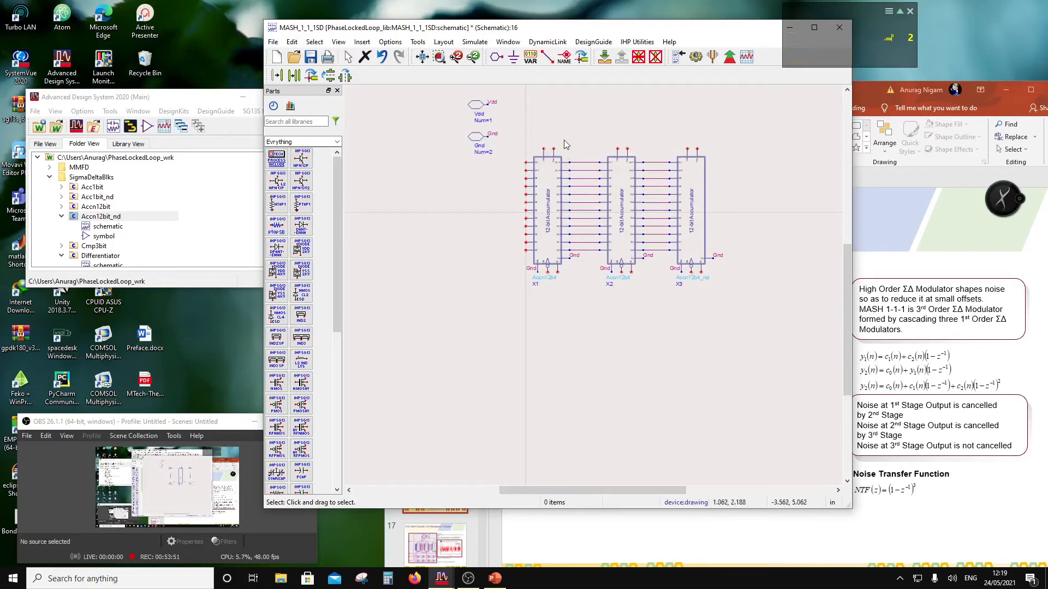
Step: Add a Vdd wire label to the Vdd pin of each of the three 12-bit accumulators
scroll(559, 148, "up", 2)
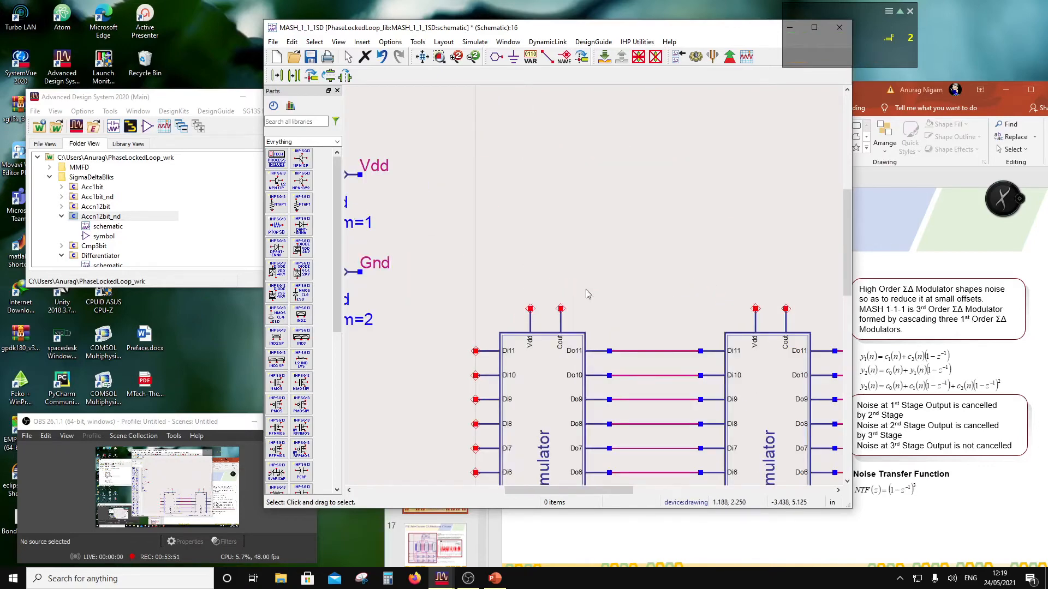
left_click(564, 57)
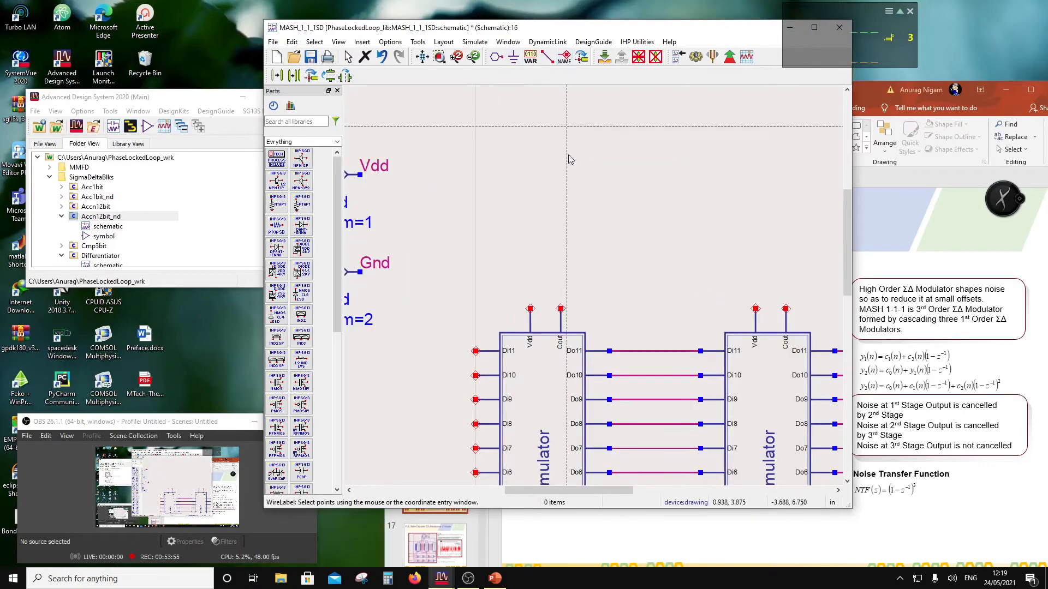
left_click(529, 309)
type("Vdd")
left_click(615, 276)
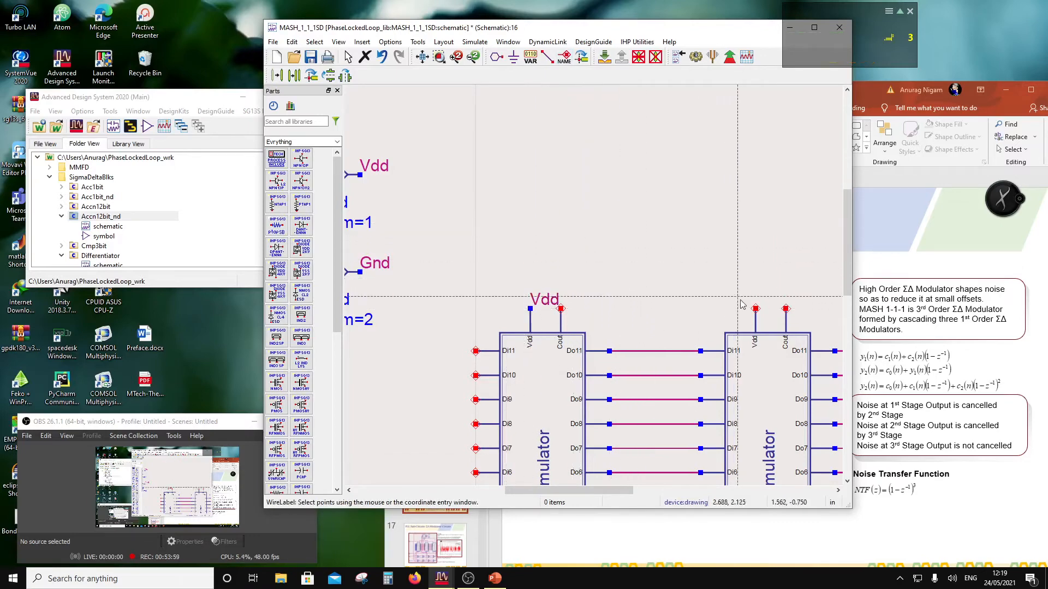
left_click(755, 309)
left_click(684, 248)
scroll(684, 248, "down", 3)
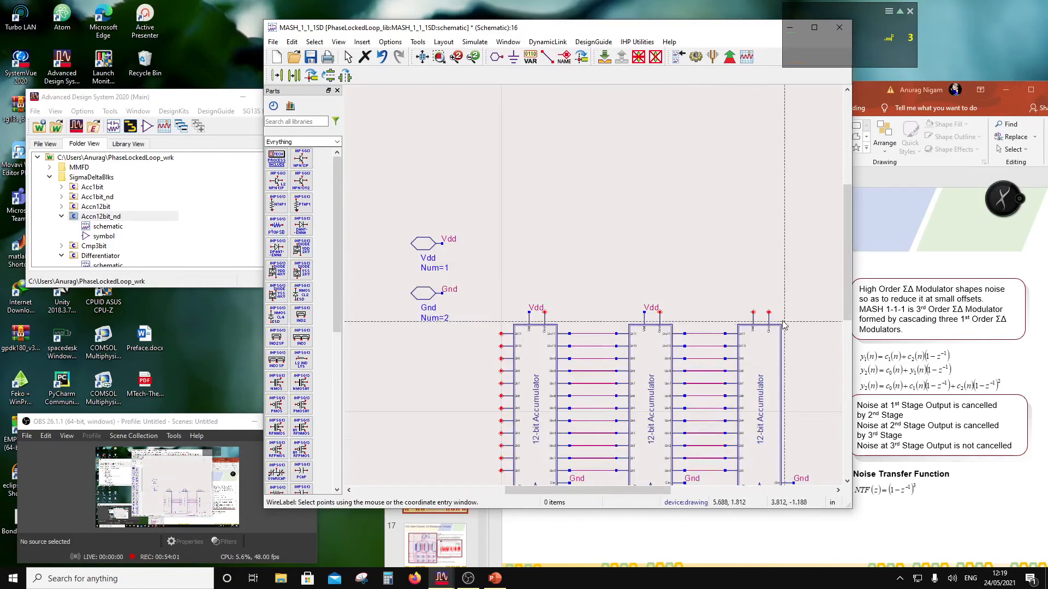
left_click(754, 311)
left_click(672, 266)
key("Escape")
Step: Shift the Vdd labels of the three accumulators to the left of their pins, away from the Cout pins
left_click_drag(537, 309, 520, 307)
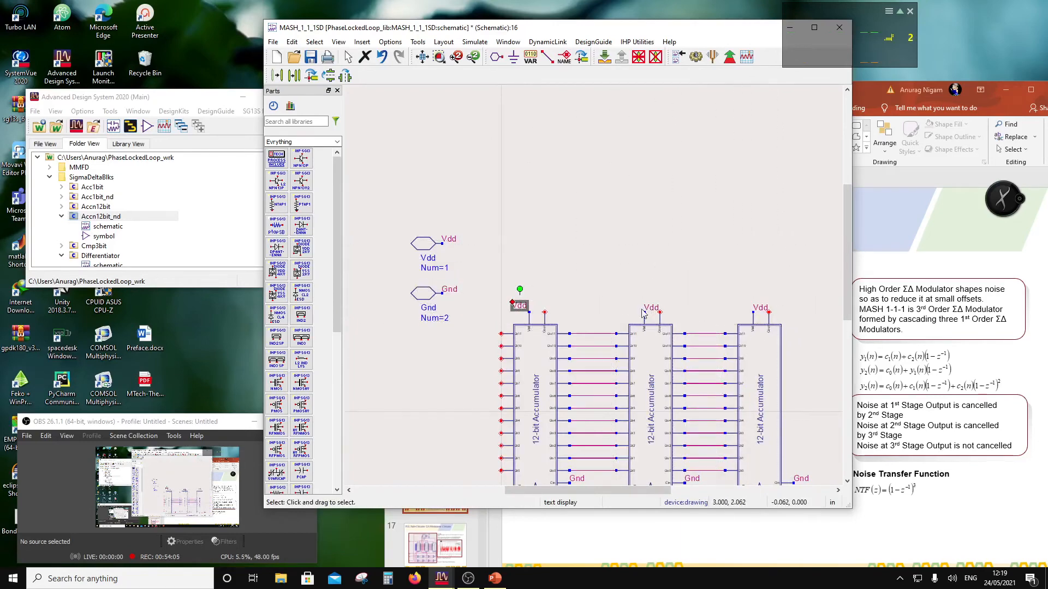
left_click_drag(653, 315, 636, 312)
left_click_drag(760, 310, 742, 307)
left_click(361, 354)
Step: Place one Cmp3bit component from the workspace library above the middle accumulator
scroll(95, 240, "down", 2)
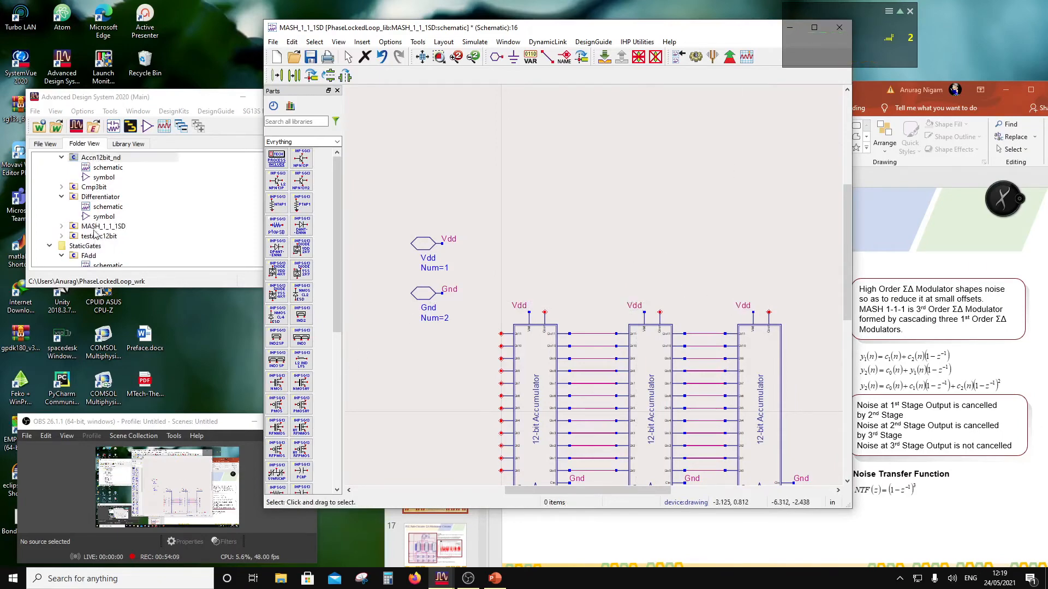
left_click_drag(93, 189, 643, 251)
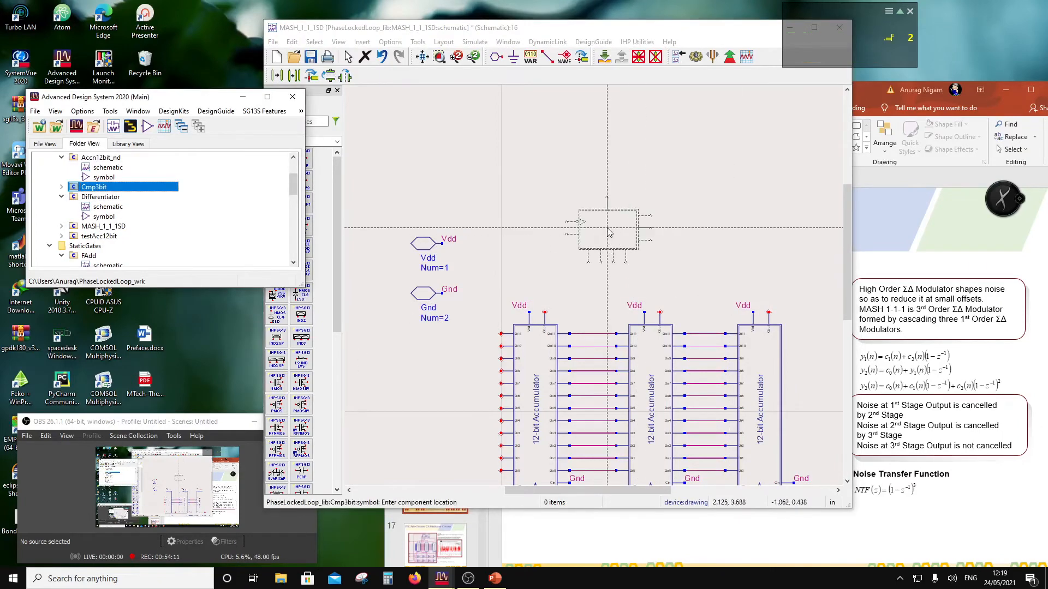
left_click(638, 237)
key("Escape")
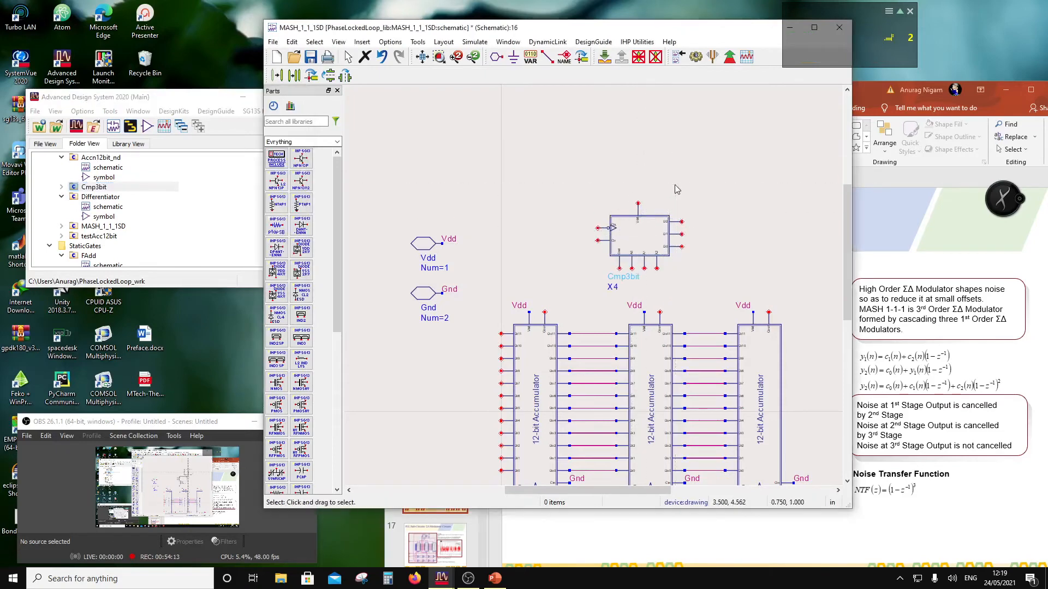
Step: Move the Cmp3bit component's name text from below the symbol to above it
left_click(657, 252)
key("F5")
left_click(668, 206)
left_click(750, 256)
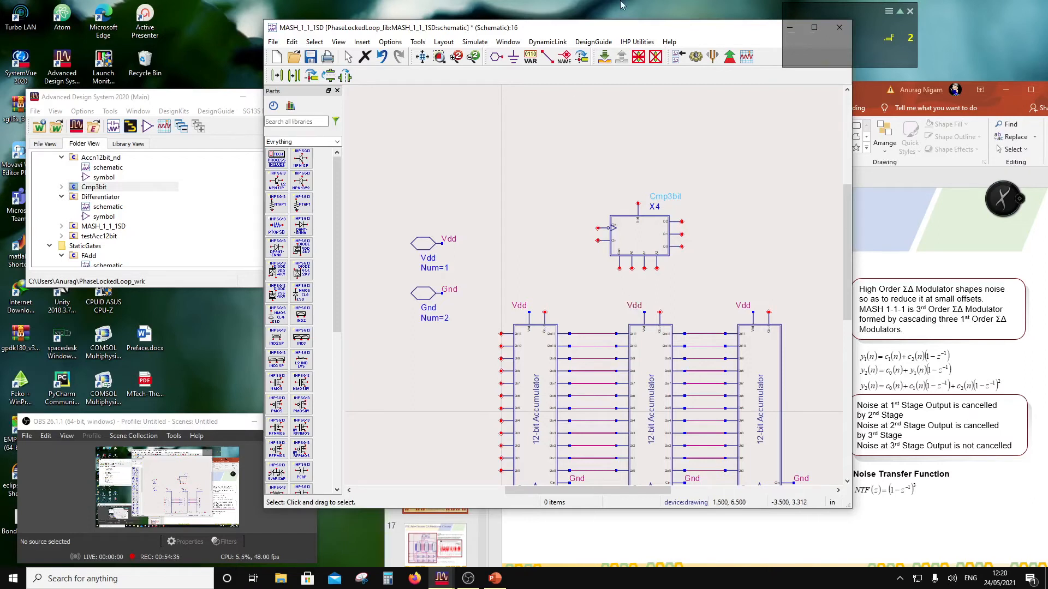
Step: Add Vdd wire labels to both the Vdd pin and the Gnd pin of the Cmp3bit block
left_click(564, 56)
left_click(637, 203)
type("Vdd")
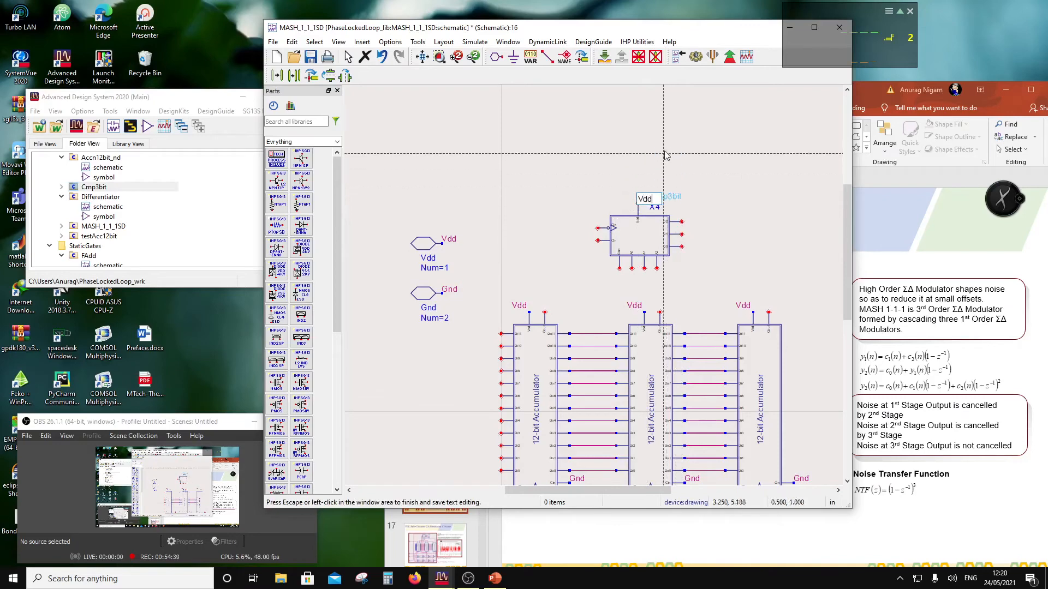
left_click(619, 269)
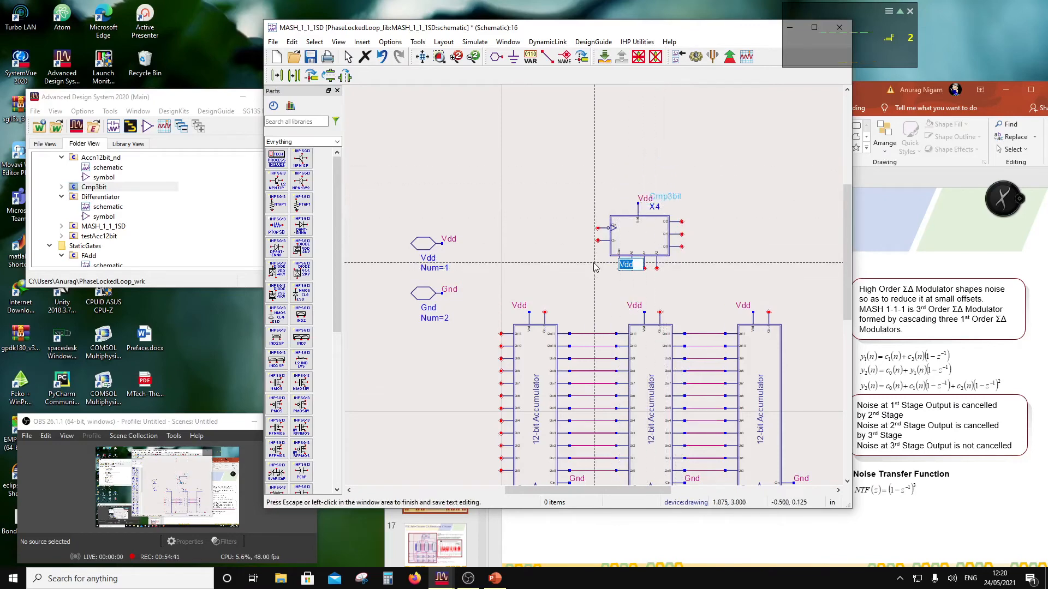
left_click(605, 270)
key("Escape")
Step: Move the label on the Cmp3bit block's Gnd pin to the left of the pin, clear of A0
scroll(602, 273, "up", 4)
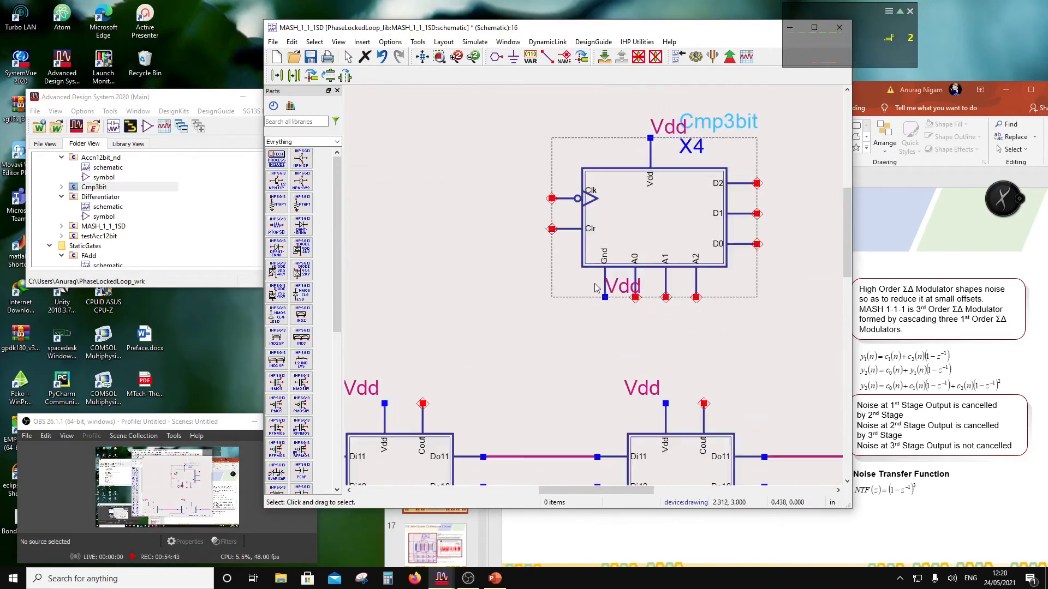
left_click_drag(620, 285, 581, 280)
left_click(594, 311)
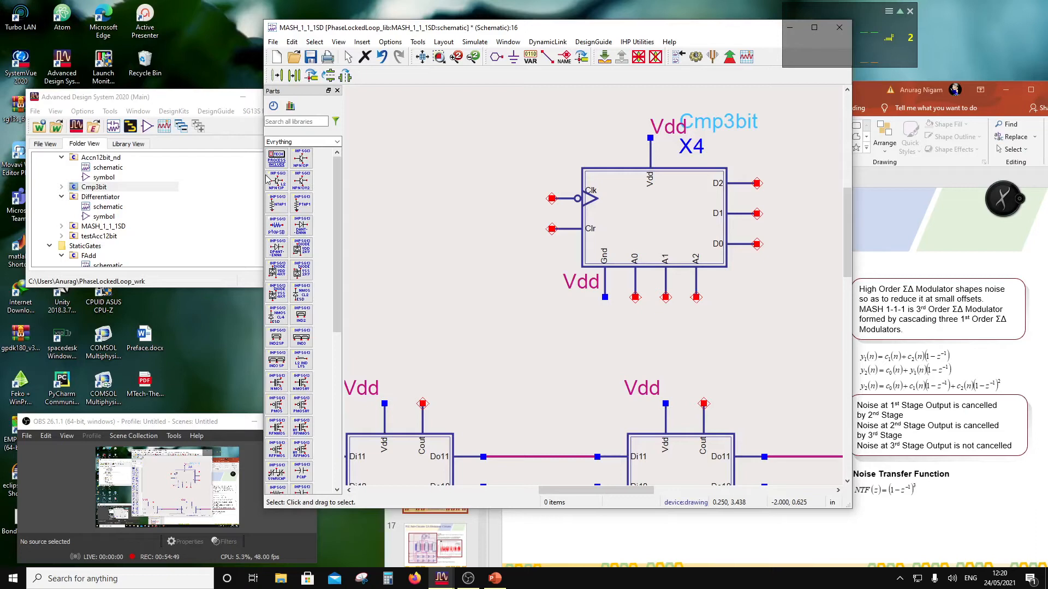
Step: Wire the Cout pins of accumulators X1, X2 and X3 to the Cmp3bit inputs A0, A1 and A2 respectively
left_click(546, 56)
left_click(423, 404)
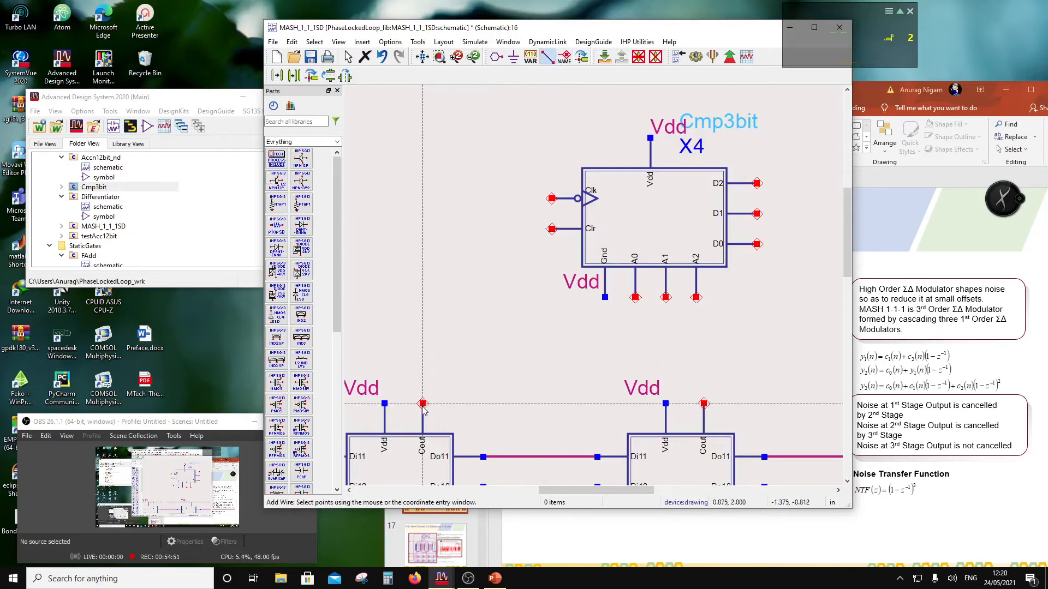
left_click(635, 298)
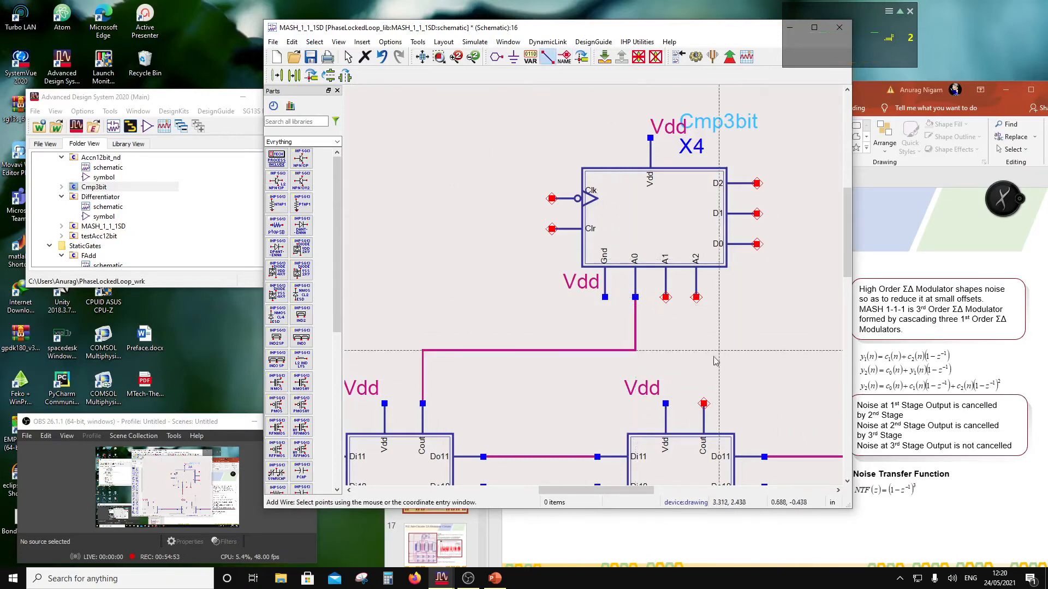
left_click(704, 404)
left_click(665, 298)
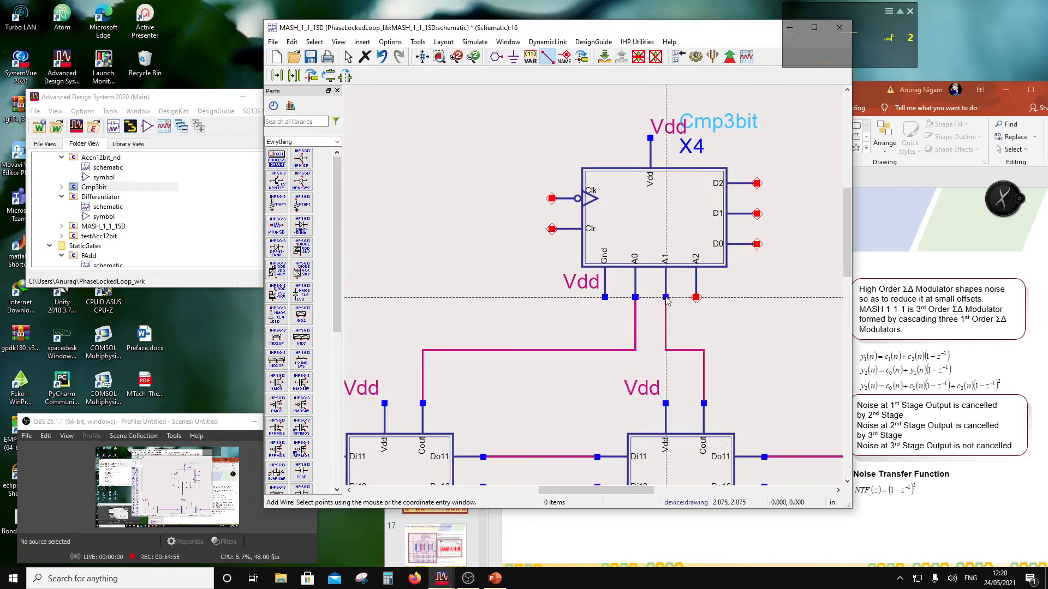
scroll(689, 311, "down", 2)
scroll(771, 330, "up", 1)
left_click(775, 335)
left_click(601, 268)
key("Escape")
Step: Check the MASH 1-1-1 block diagram slide in PowerPoint, then return to the ADS schematic and review the whole circuit
left_click(882, 97)
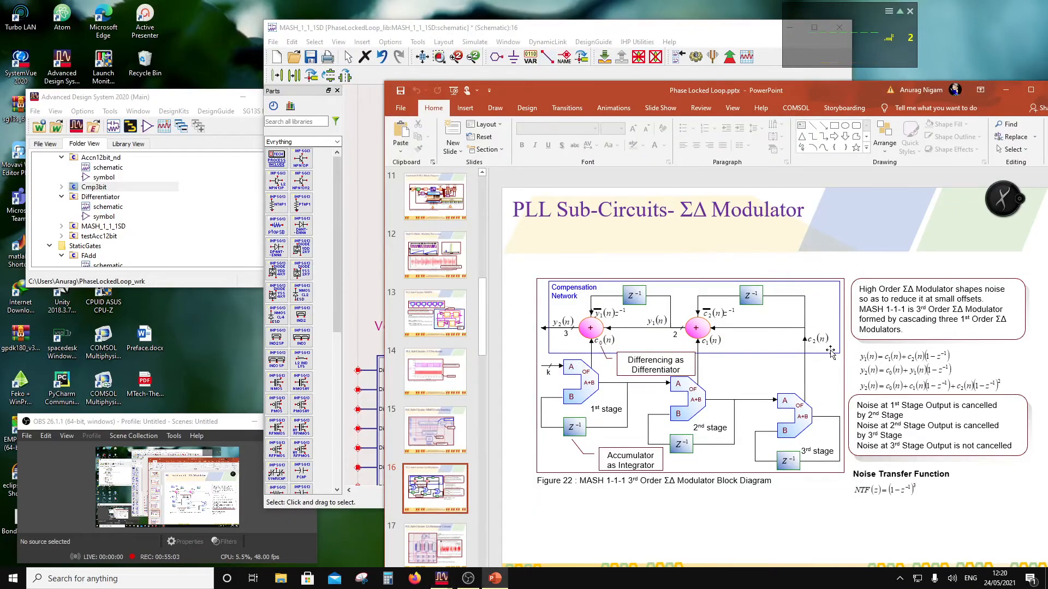
left_click(474, 31)
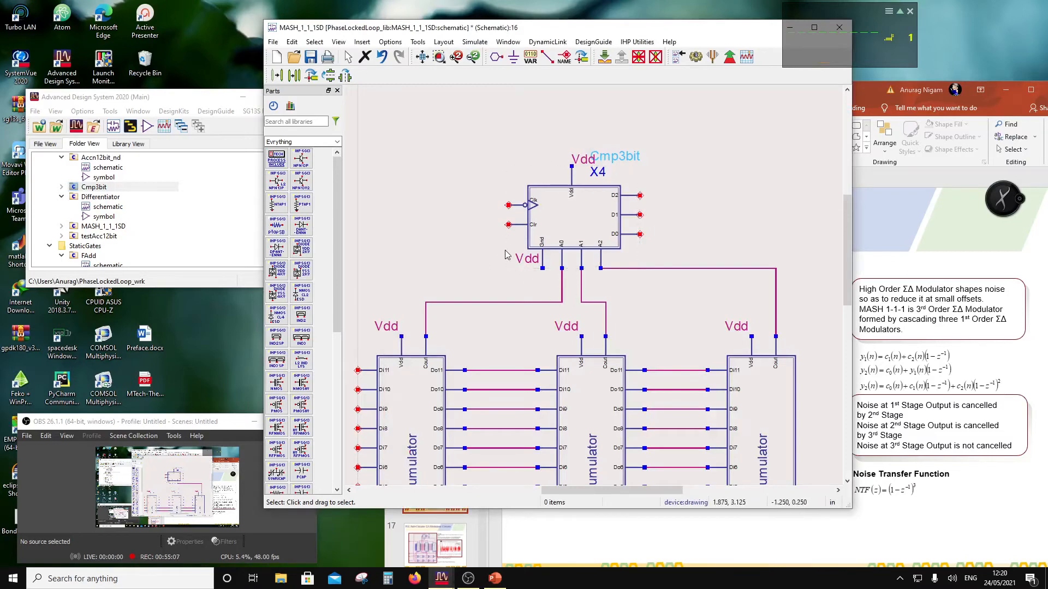
scroll(495, 264, "down", 3)
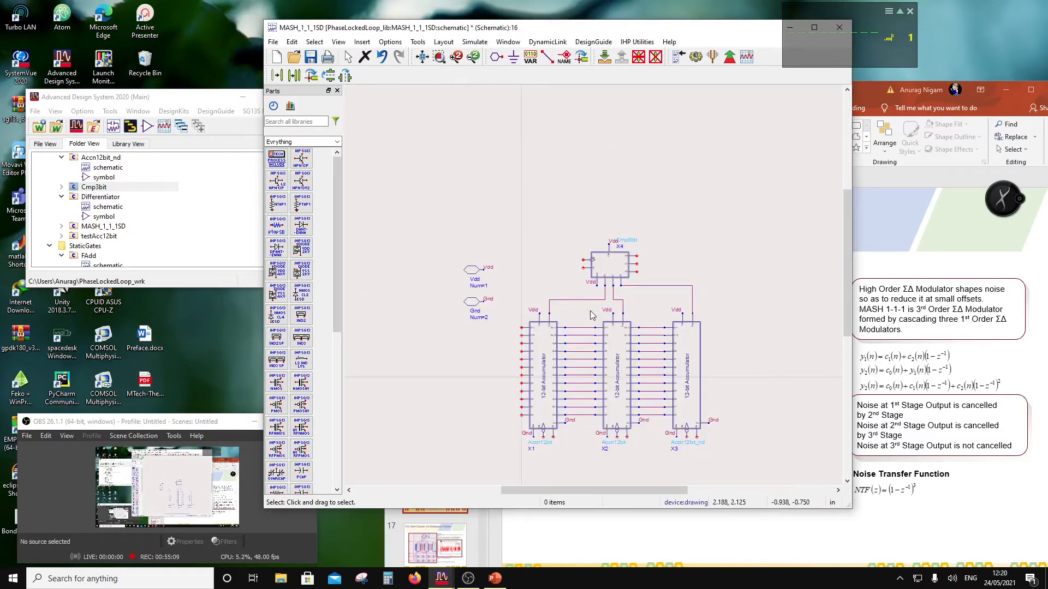
scroll(591, 312, "up", 2)
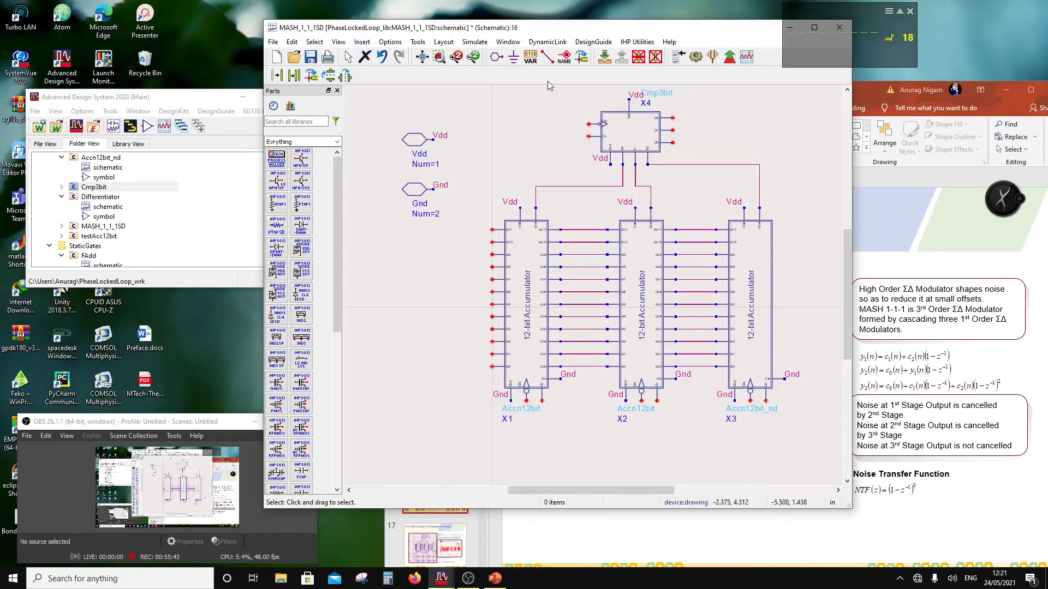
Step: Place inOut pins F0 to F5, numbered 3 to 8, in a staggered row level with X1's Di0 to Di5 inputs
left_click(513, 59)
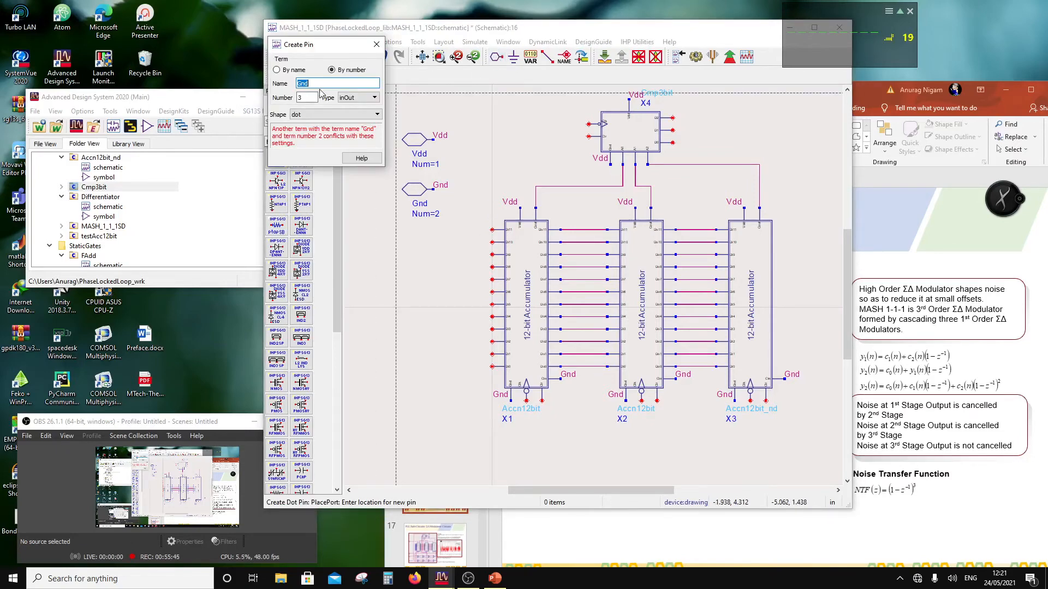
type("C")
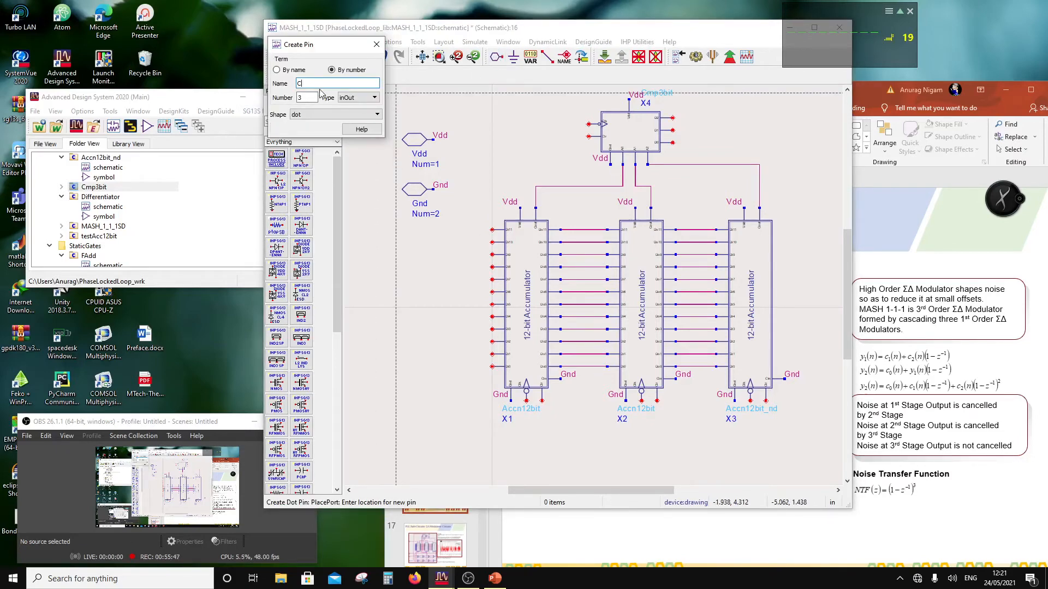
key("BackSpace")
type("F0")
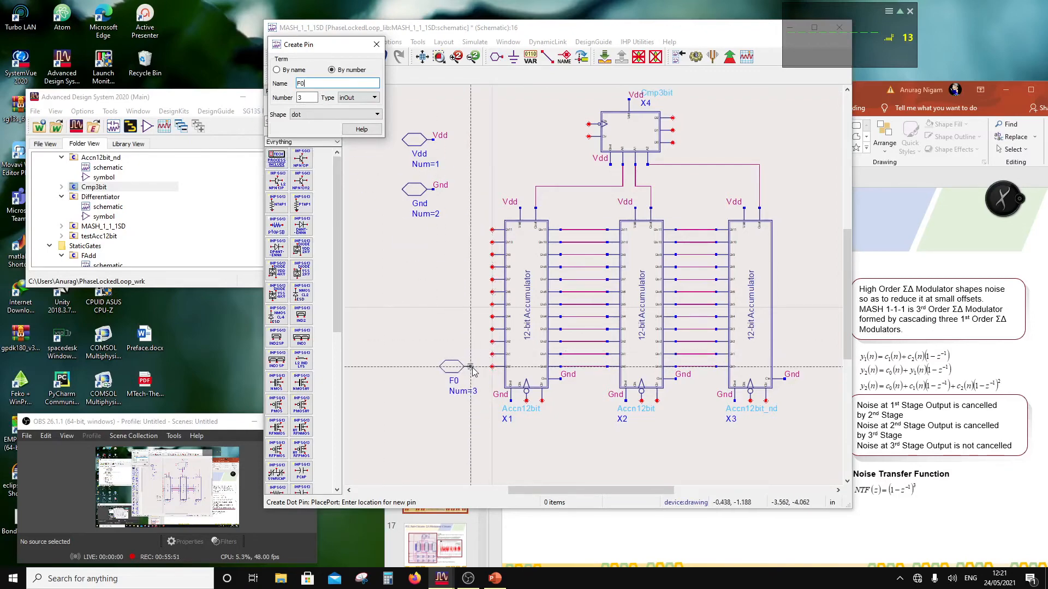
left_click(473, 371)
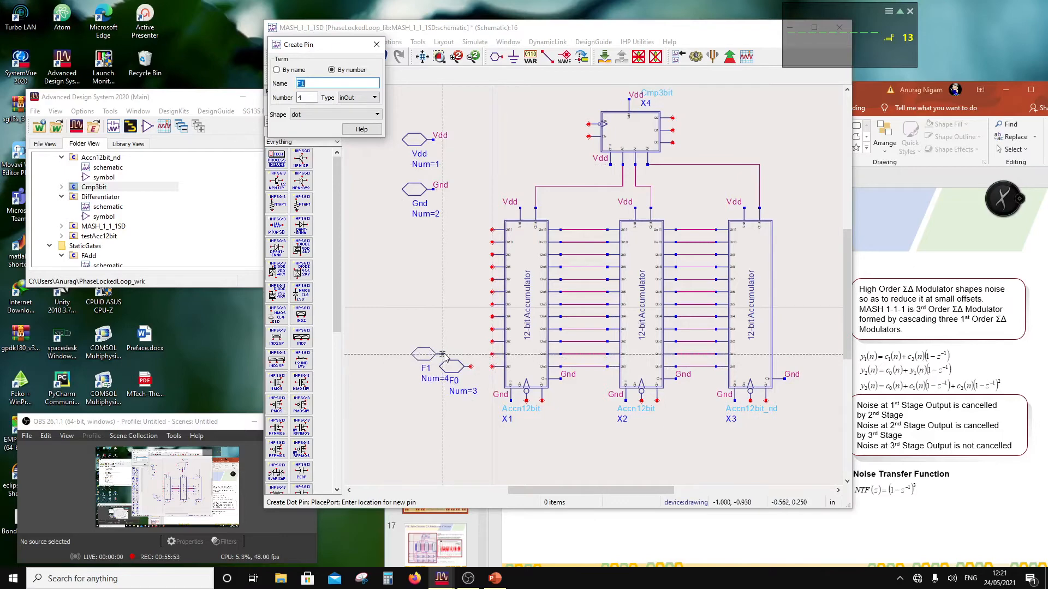
left_click(444, 356)
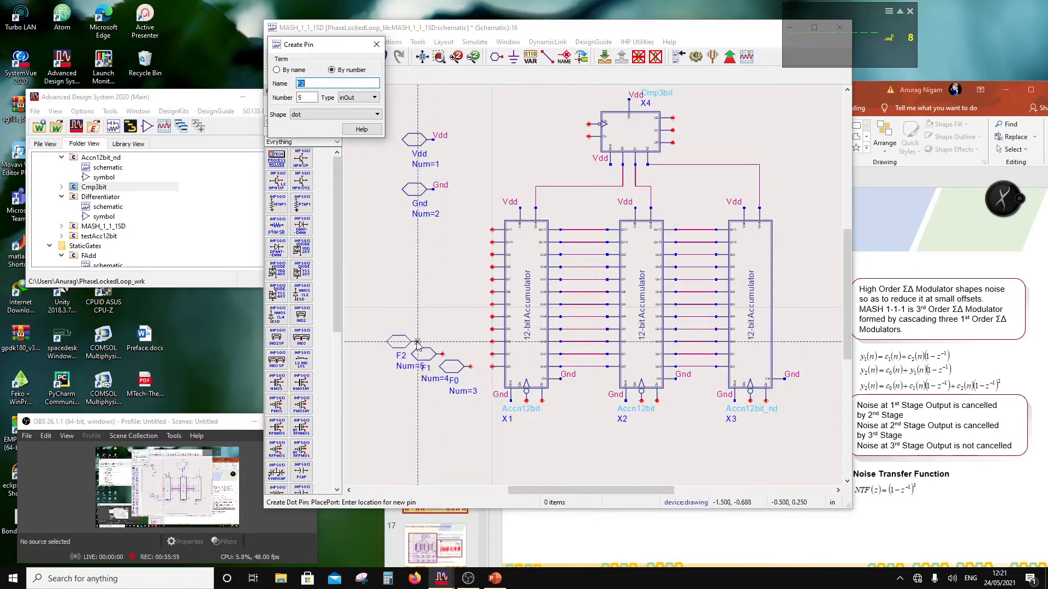
left_click(418, 342)
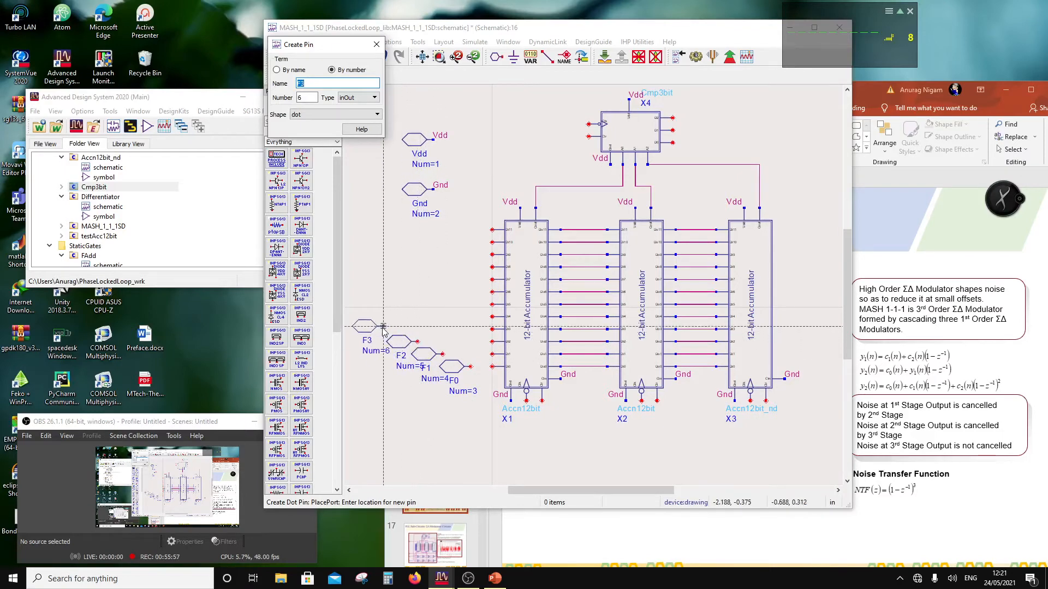
left_click(390, 331)
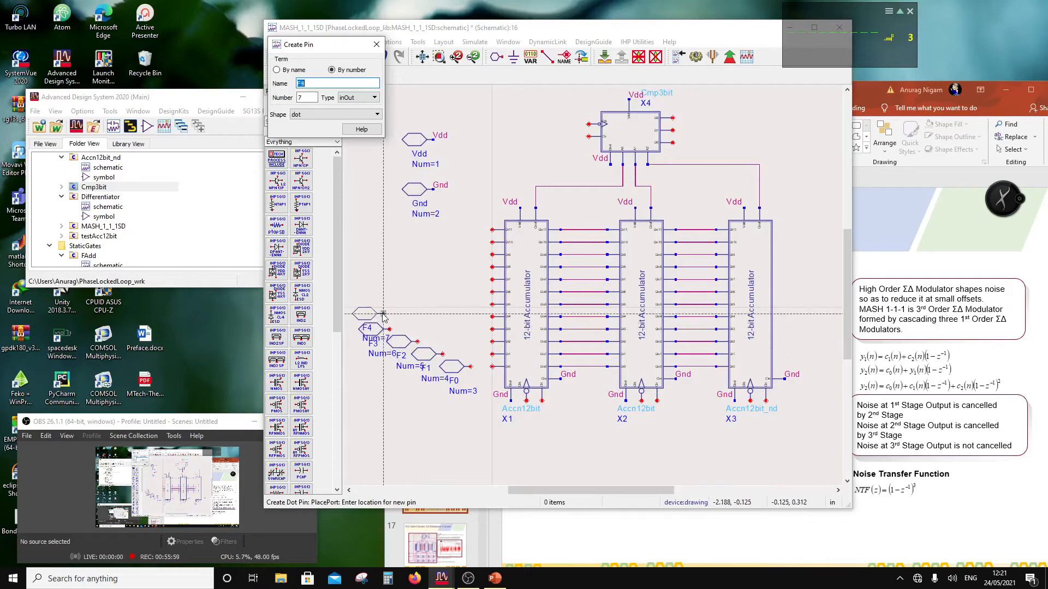
scroll(488, 302, "down", 1)
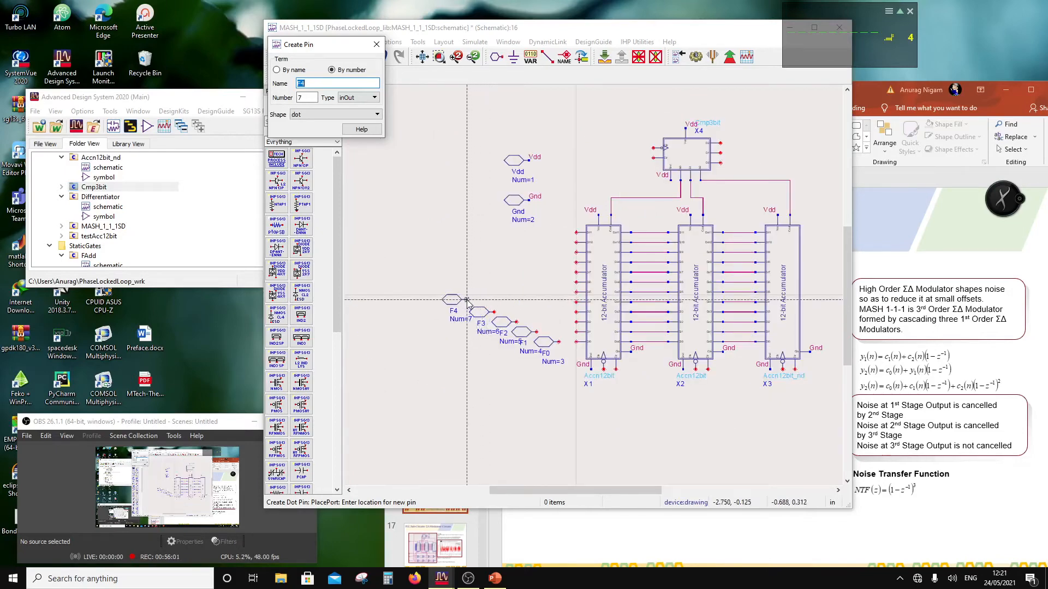
left_click(467, 303)
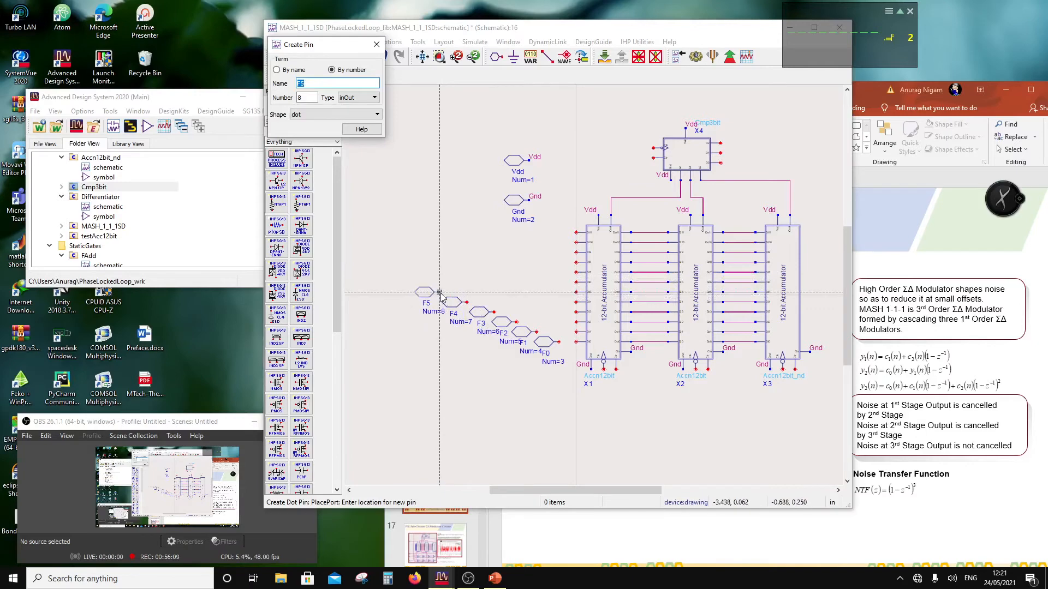
left_click(440, 293)
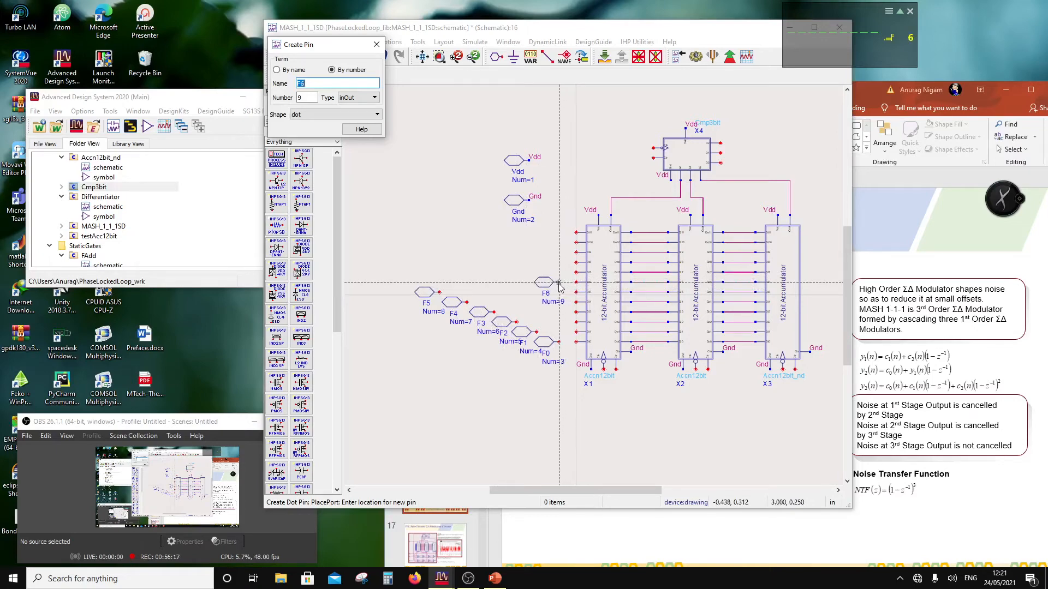
Step: Place inOut pins F6 to F11, numbered 9 to 14, in a second staggered row level with X1's Di6 to Di11 inputs
left_click(558, 282)
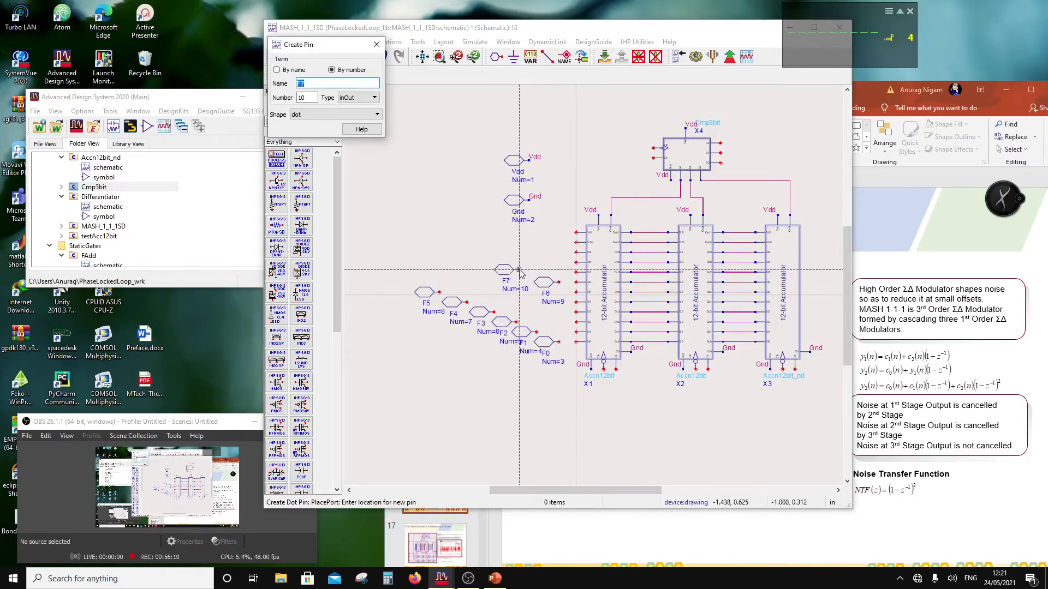
left_click(526, 273)
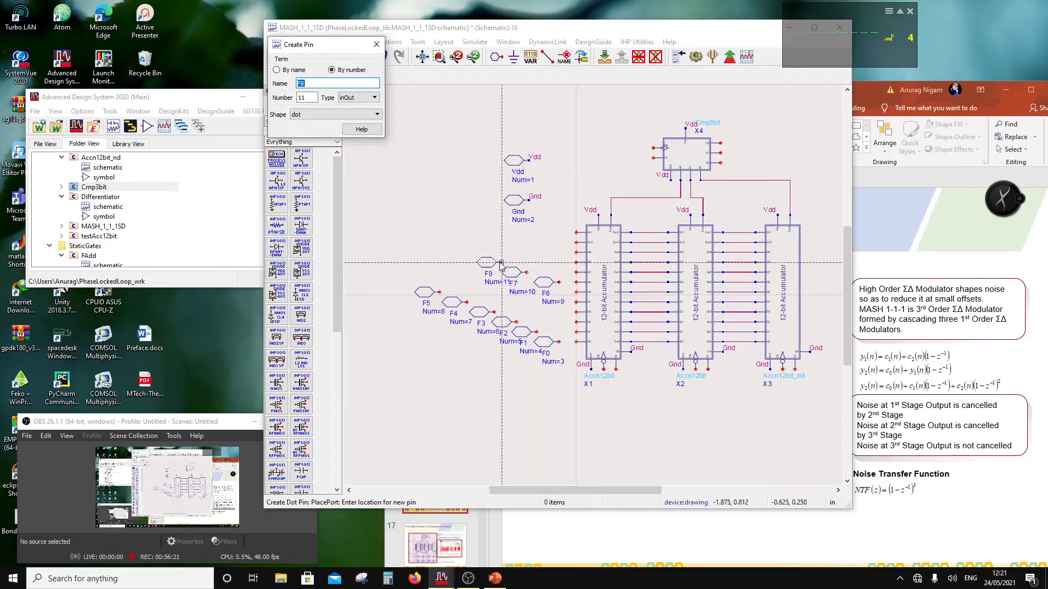
left_click(496, 264)
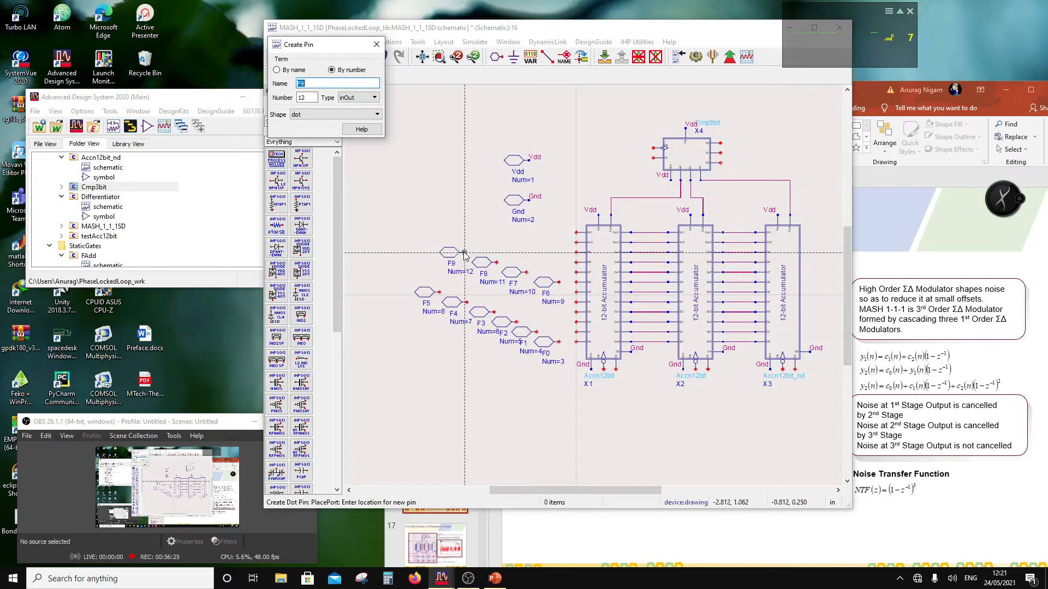
left_click(464, 254)
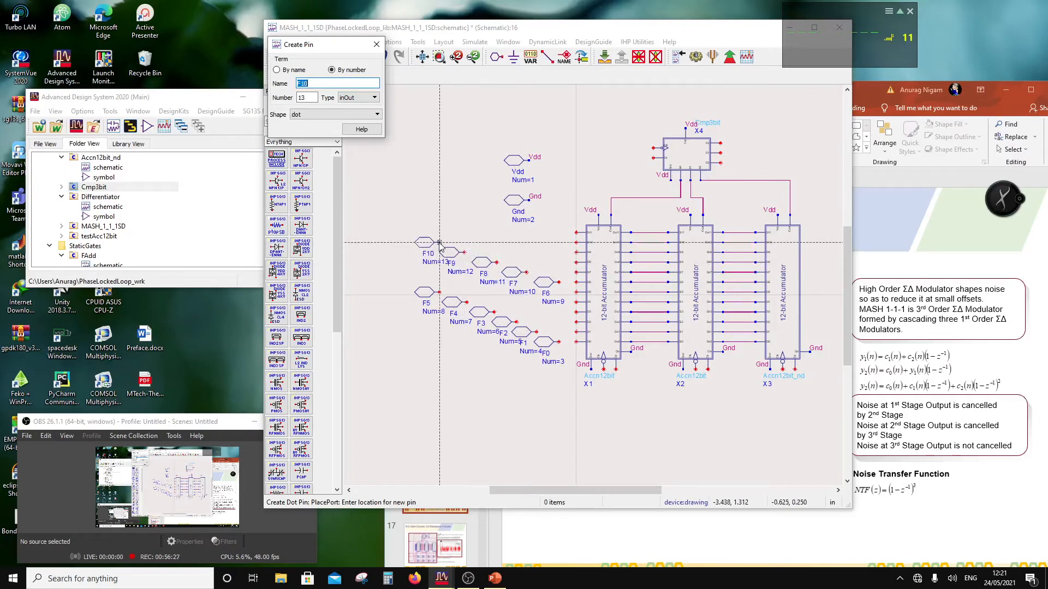
left_click(438, 242)
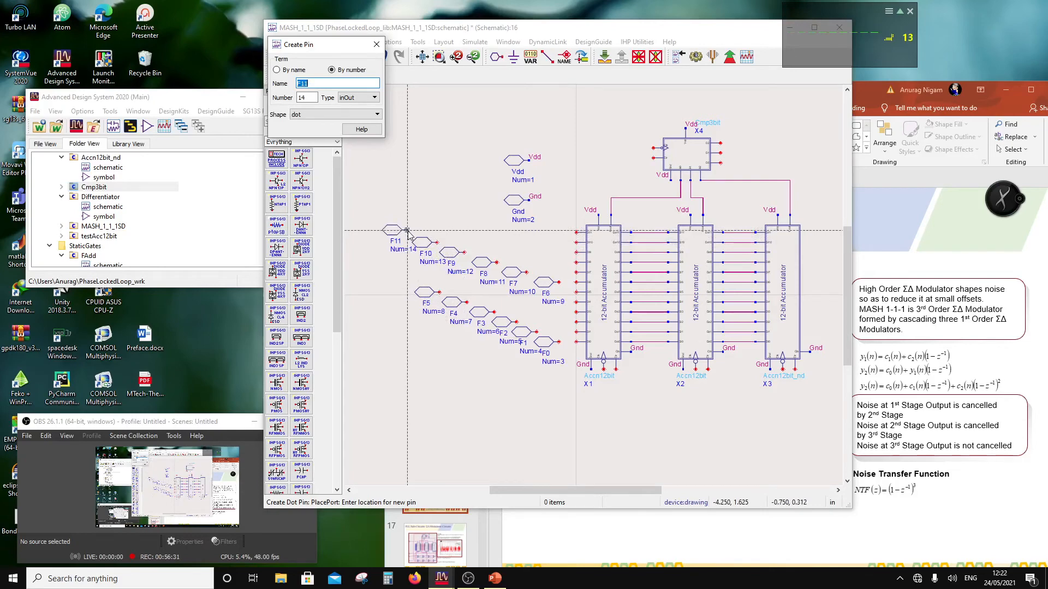
left_click(407, 234)
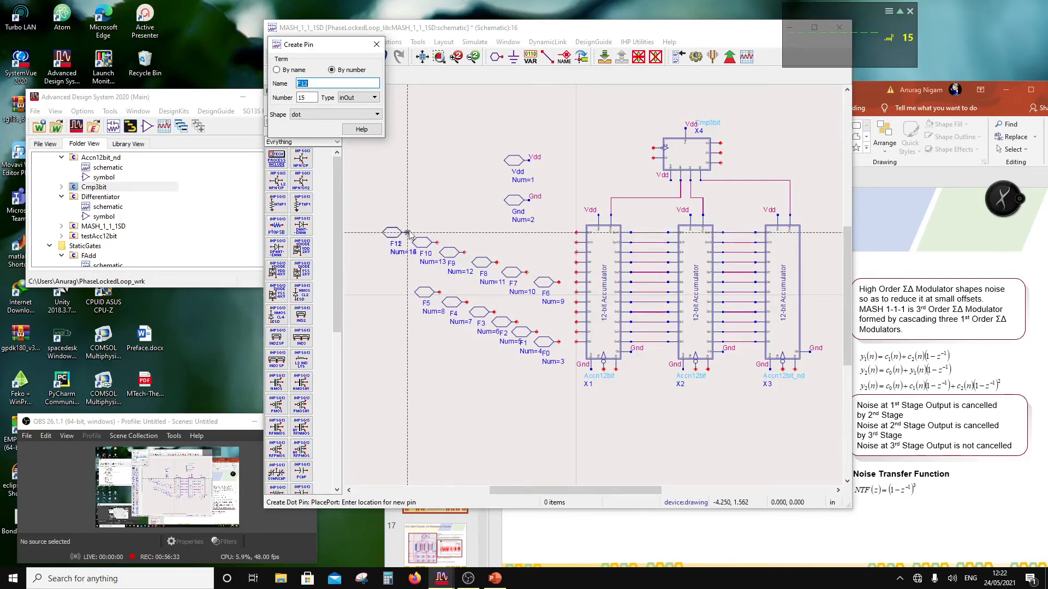
key("Escape")
Step: Wire pins F0 to F5 straight across to the matching Di0 to Di5 inputs of accumulator X1
scroll(568, 268, "up", 2)
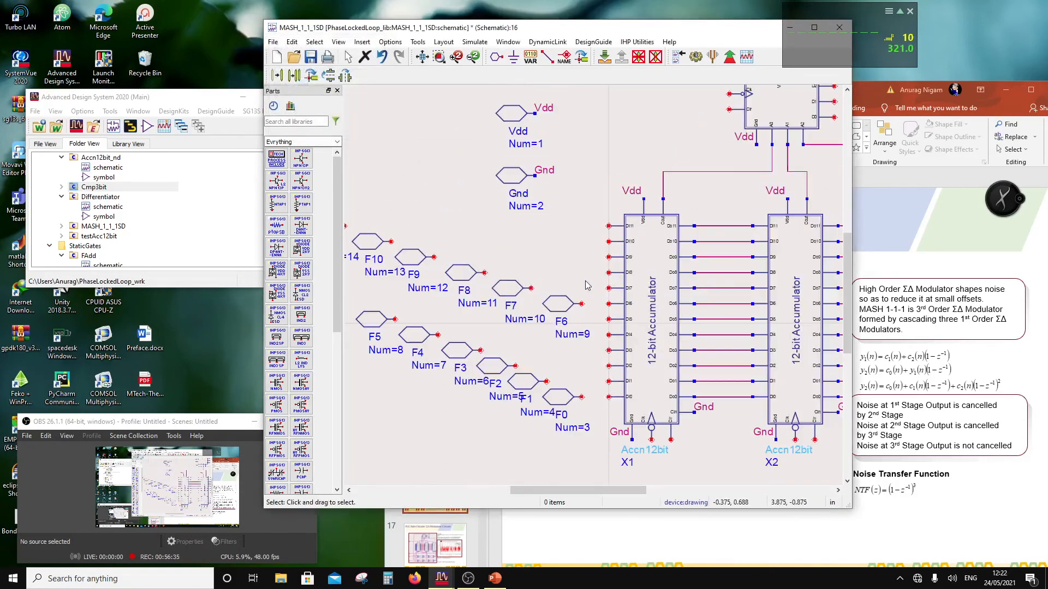
scroll(586, 285, "down", 1)
left_click(547, 56)
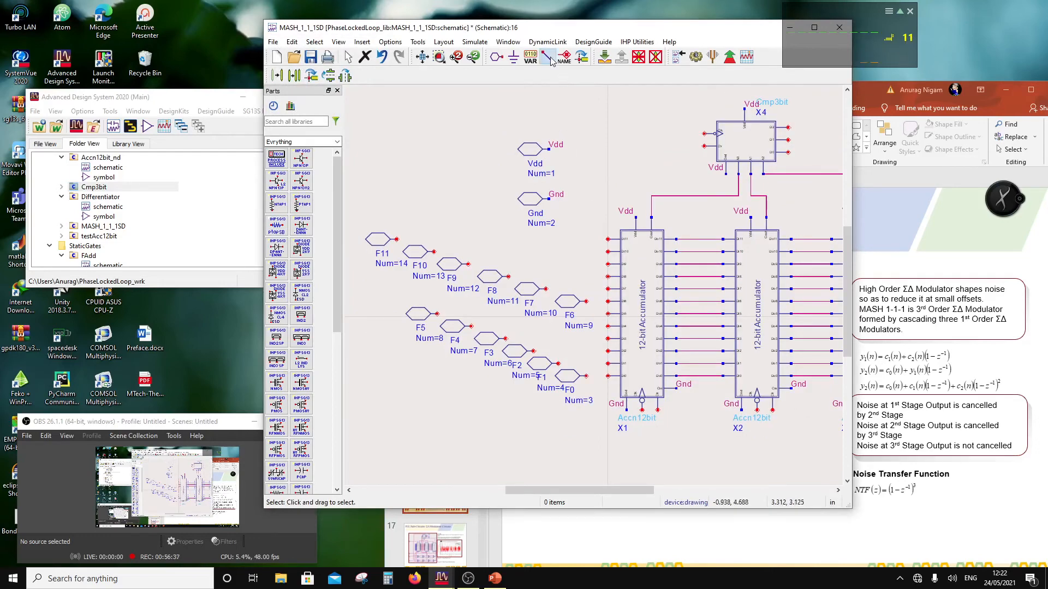
left_click(608, 376)
left_click(585, 376)
left_click(558, 363)
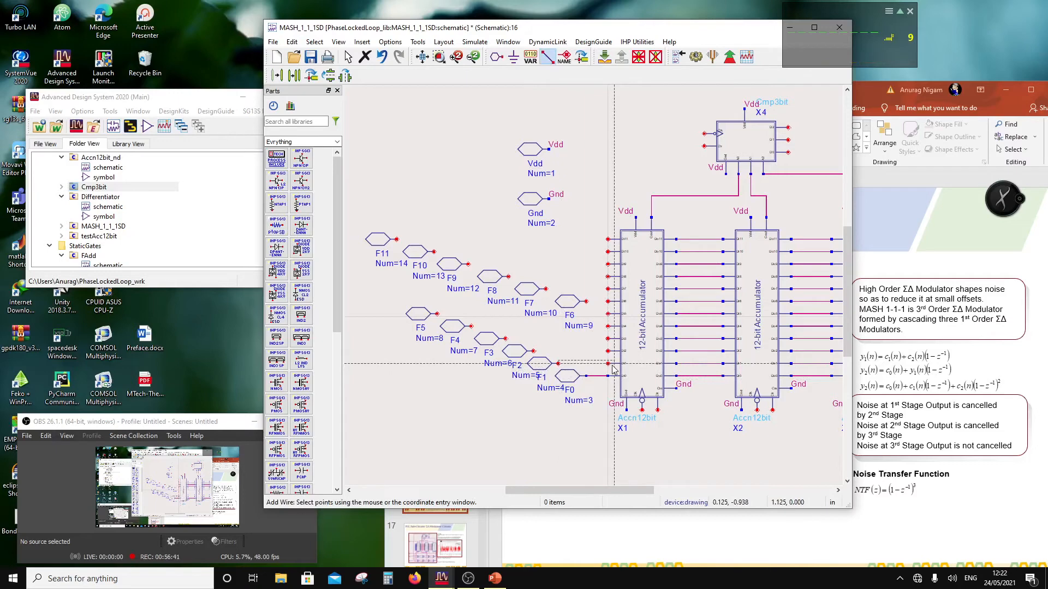
left_click(608, 364)
left_click(533, 351)
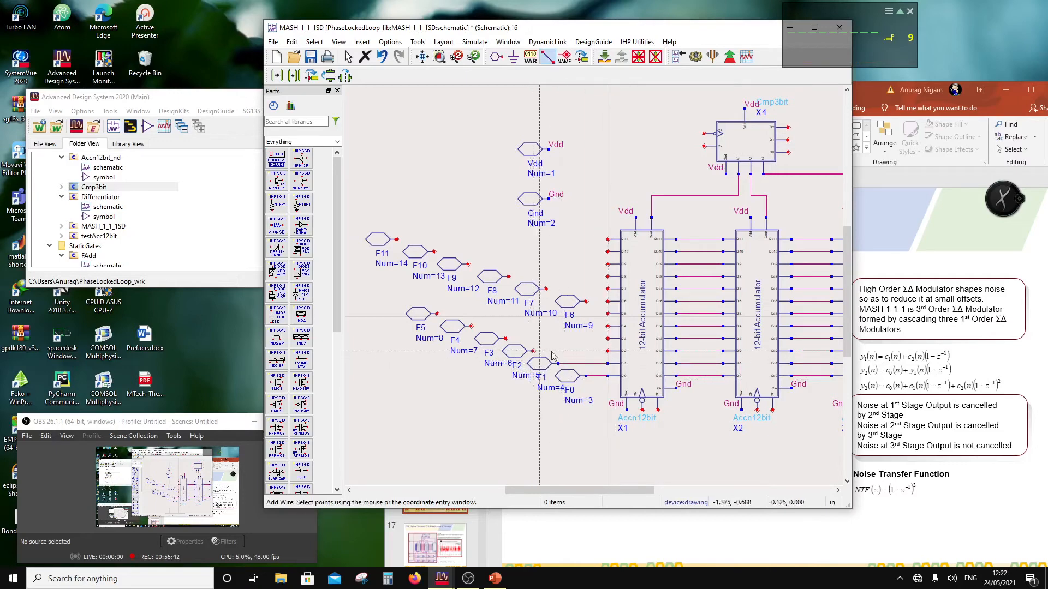
left_click(608, 351)
left_click(505, 339)
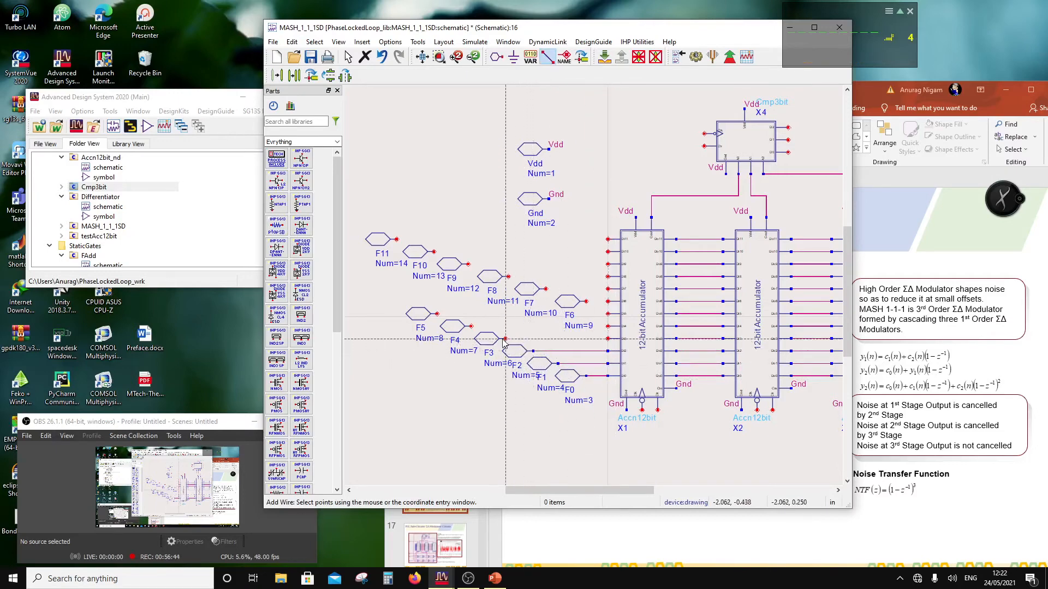
left_click(608, 339)
left_click(471, 326)
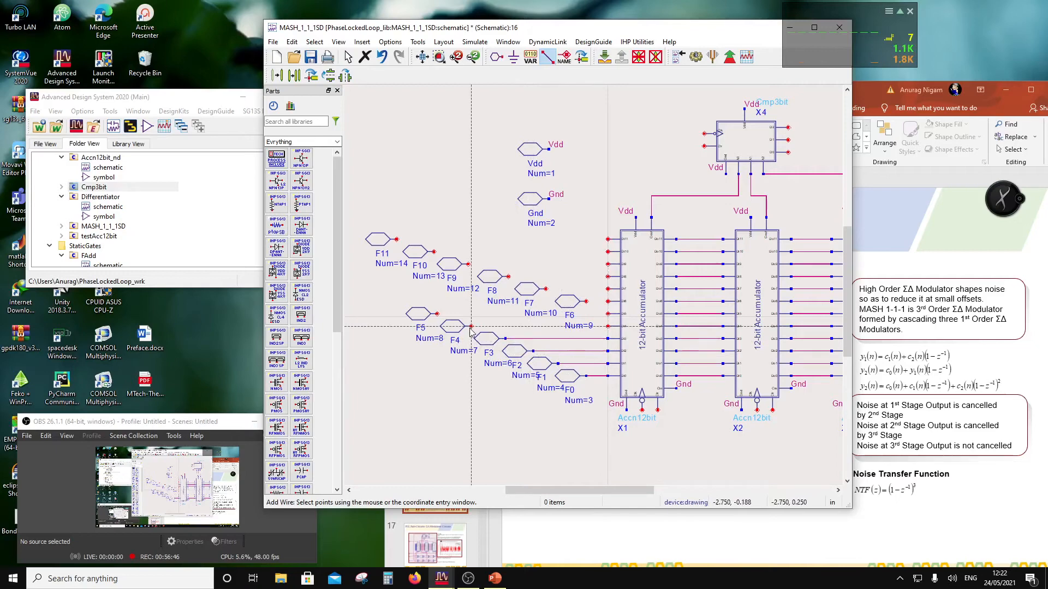
left_click(608, 325)
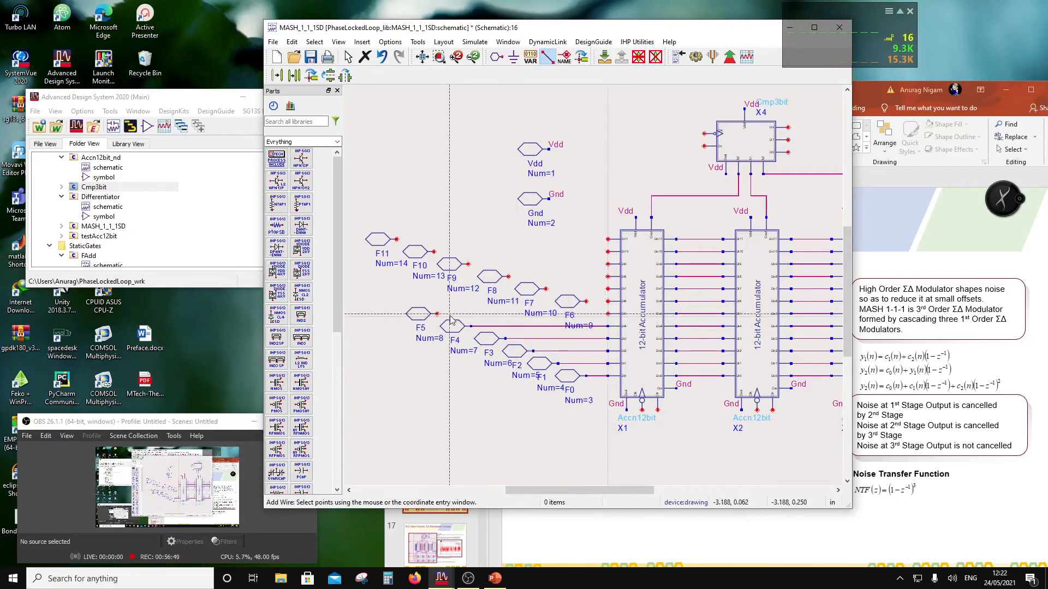
left_click(437, 314)
left_click(608, 314)
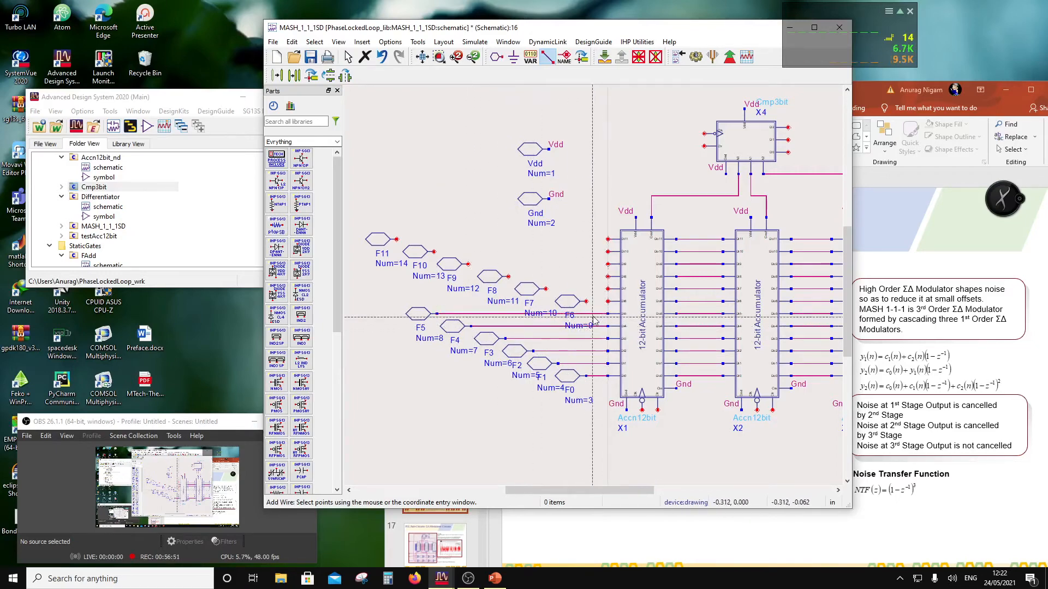
Step: Wire pins F6 to F11 to the matching Di6 to Di11 inputs of accumulator X1
left_click(586, 302)
left_click(608, 301)
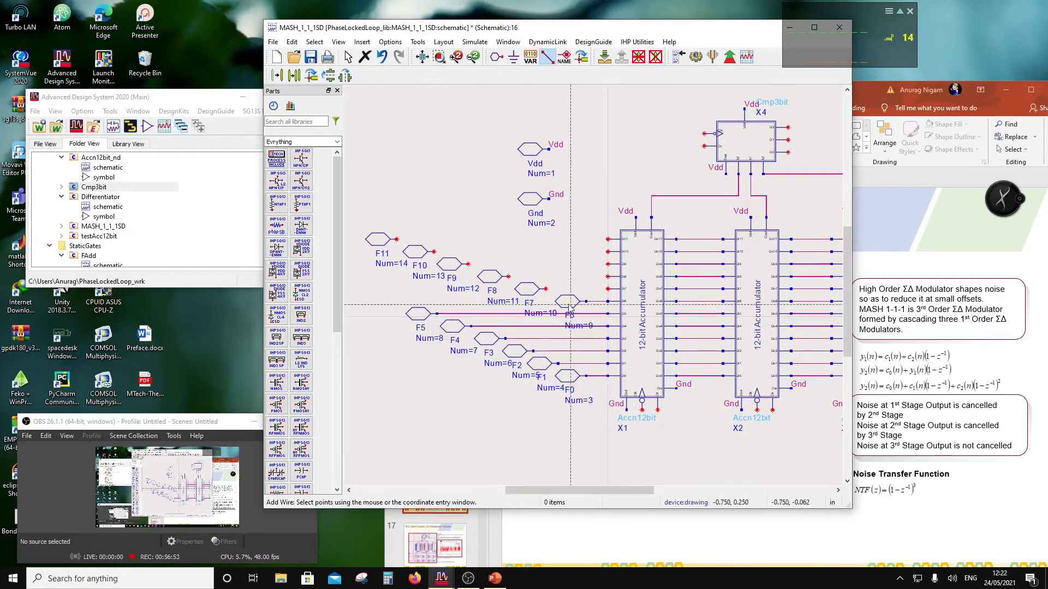
left_click(545, 289)
left_click(608, 290)
left_click(507, 277)
left_click(608, 277)
left_click(468, 264)
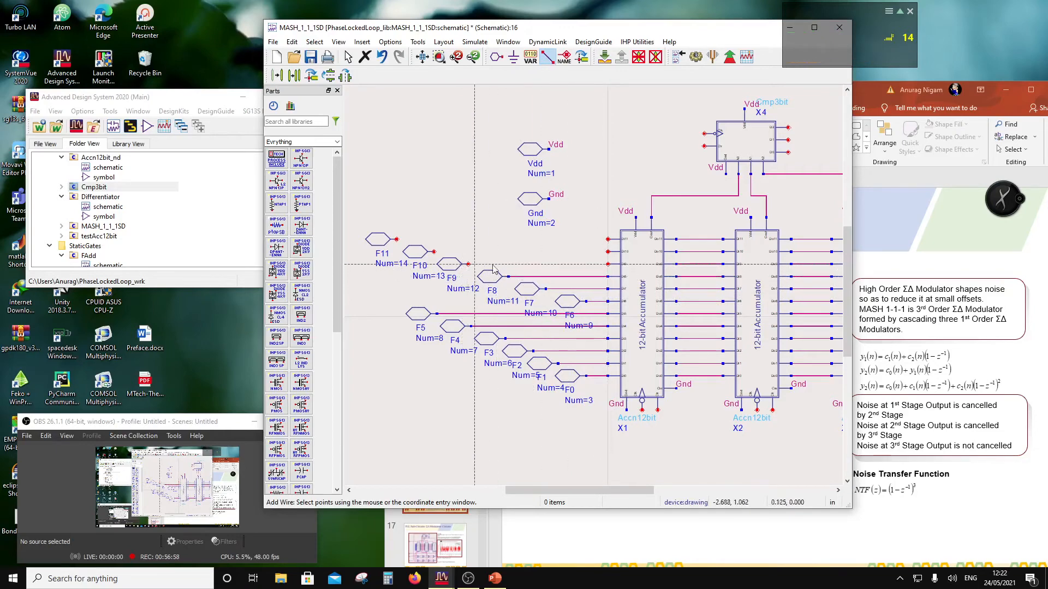
left_click(608, 265)
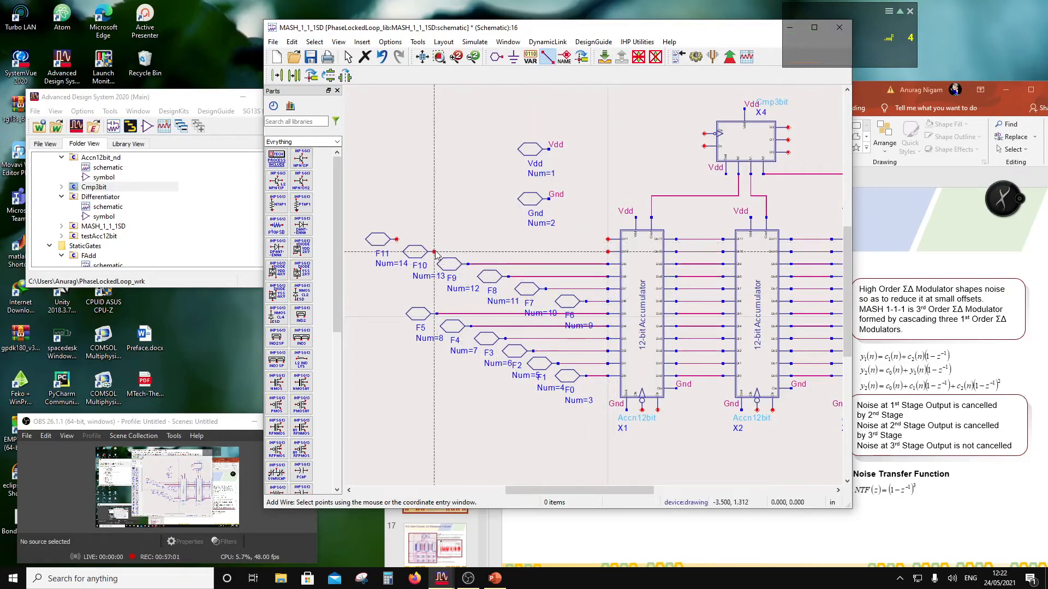
left_click(608, 252)
left_click(433, 252)
left_click(396, 239)
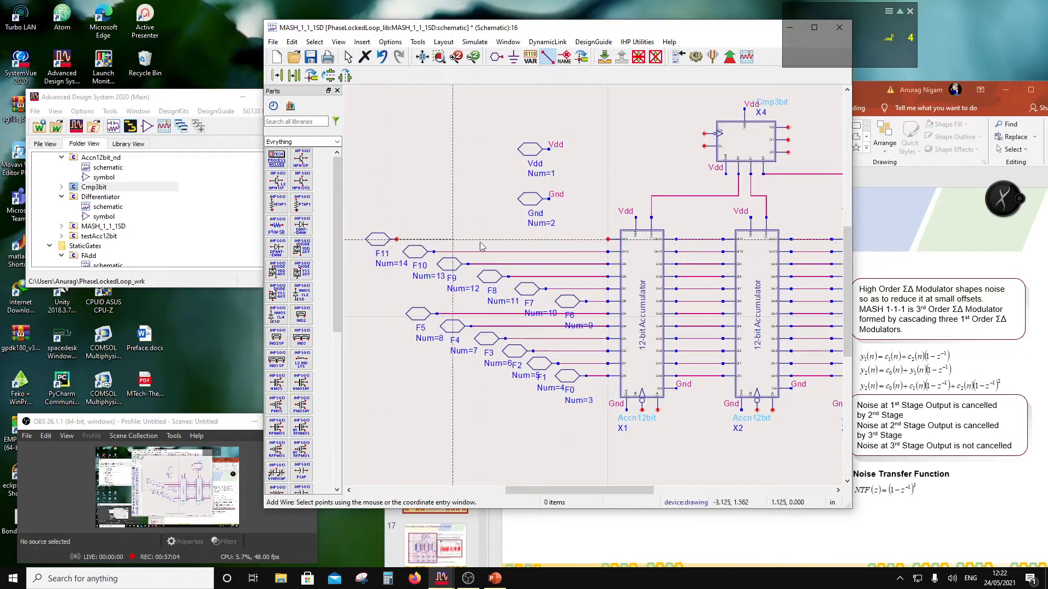
left_click(608, 240)
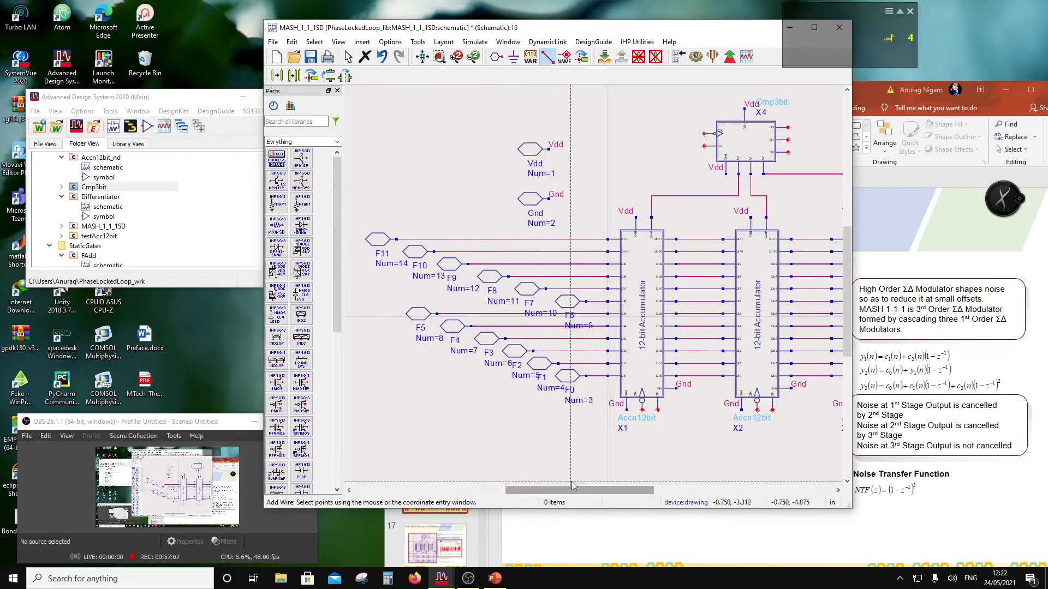
key("Escape")
Step: Place inOut pins D0, D1 and D2, numbered 15 to 17, in a staggered row beside the Cmp3bit block's outputs
scroll(628, 343, "down", 2)
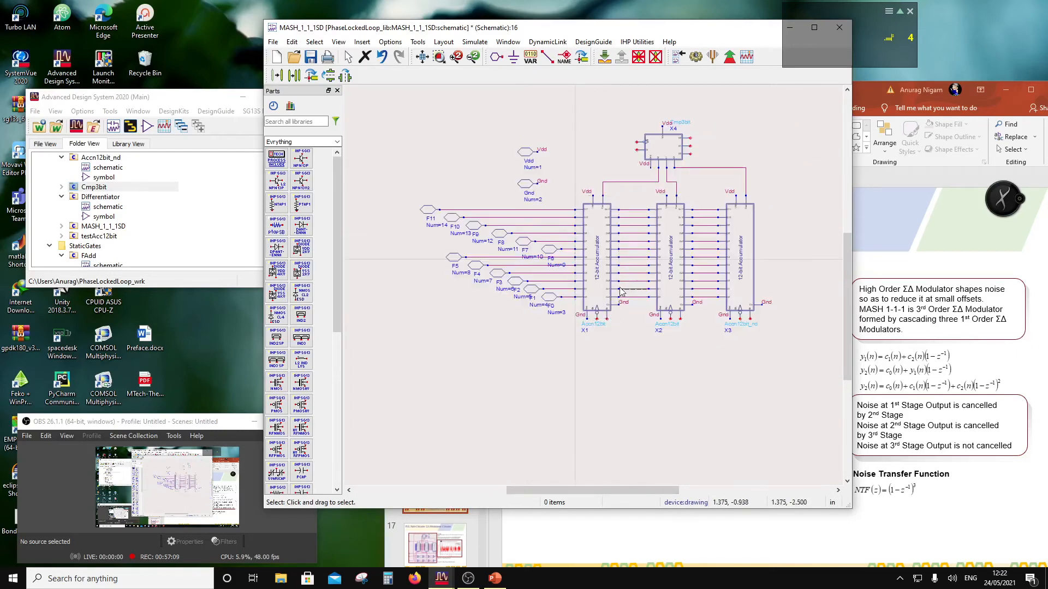
scroll(646, 146, "up", 2)
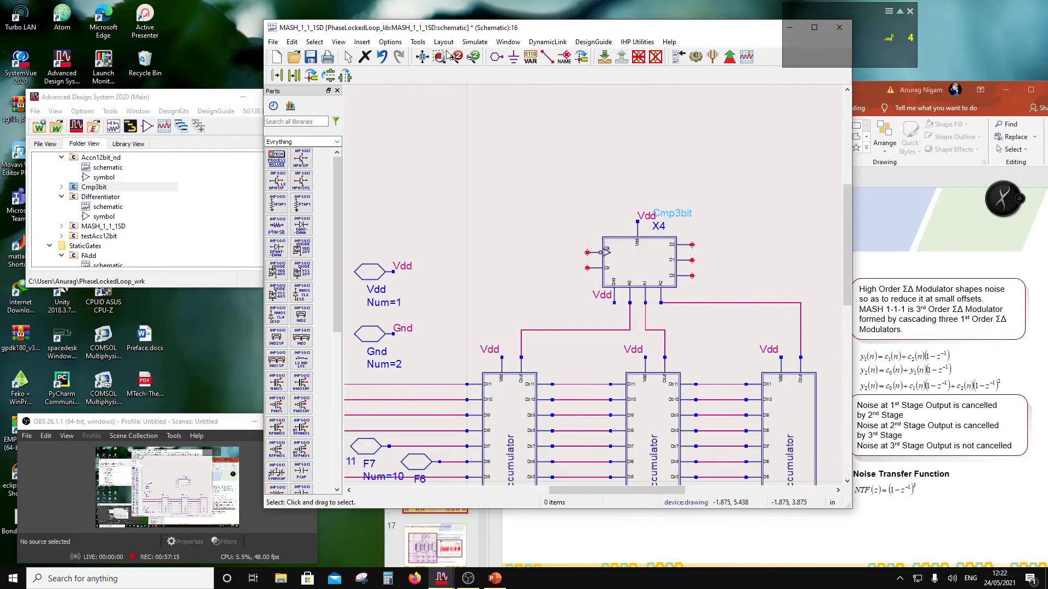
left_click(496, 57)
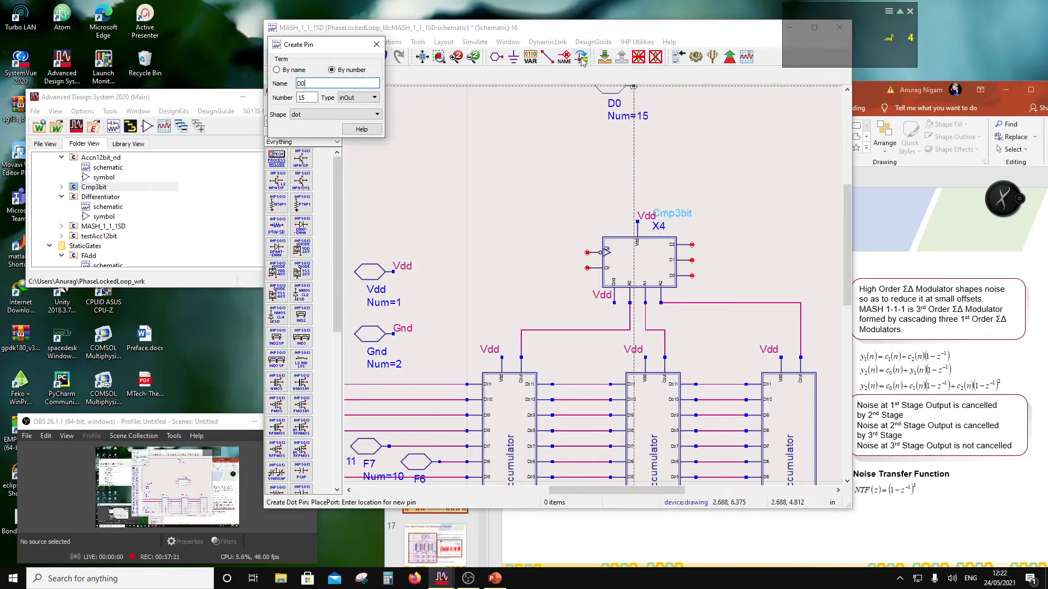
left_click(711, 276)
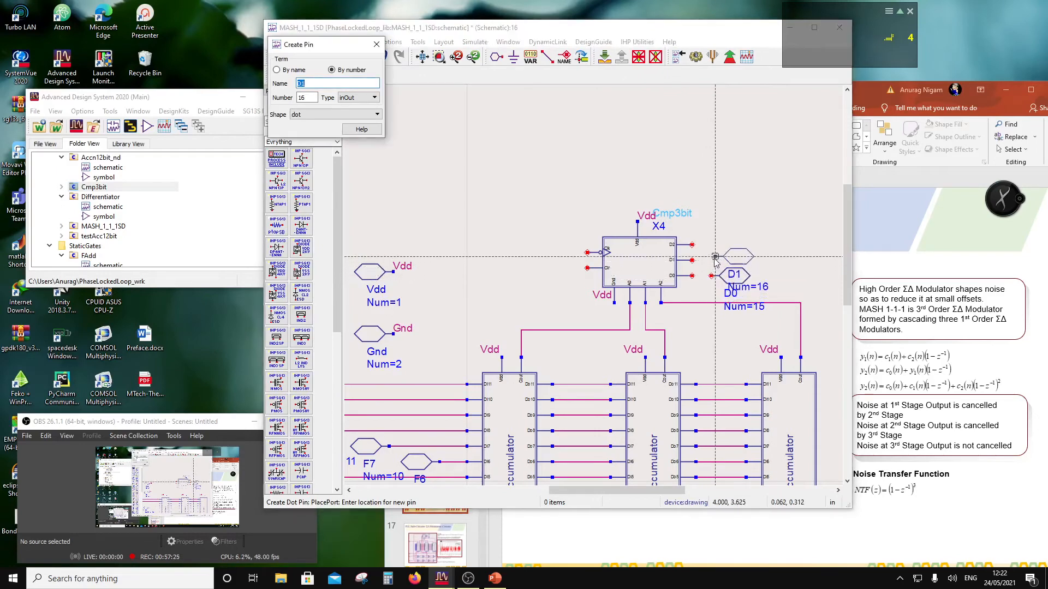
left_click(750, 261)
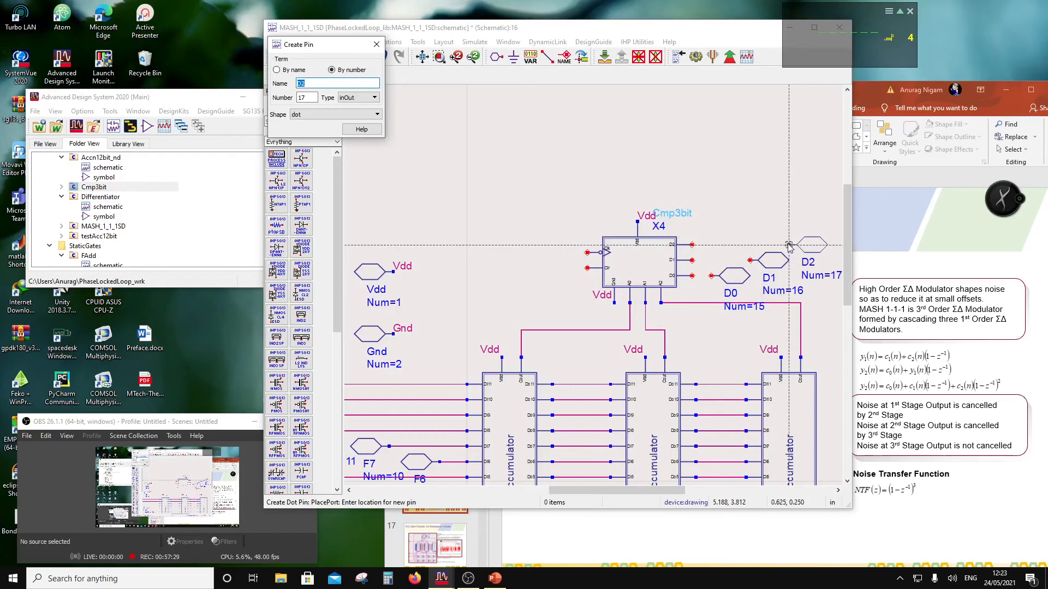
left_click(789, 243)
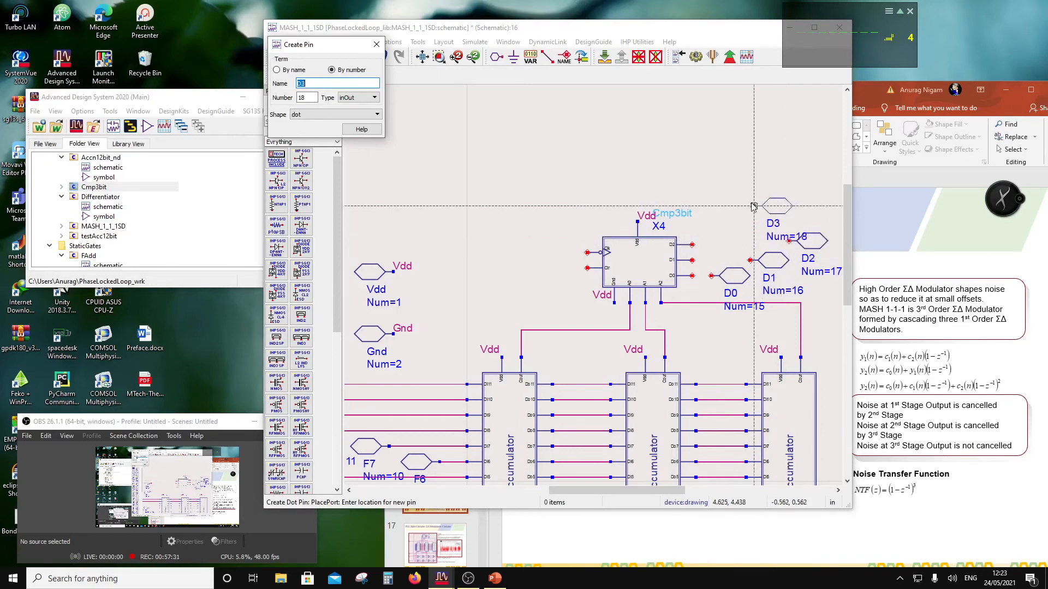
key("Escape")
Step: Wire the Cmp3bit outputs to pins D0, D1 and D2, and shift pin D2 level with its output so the wire runs straight
left_click(547, 58)
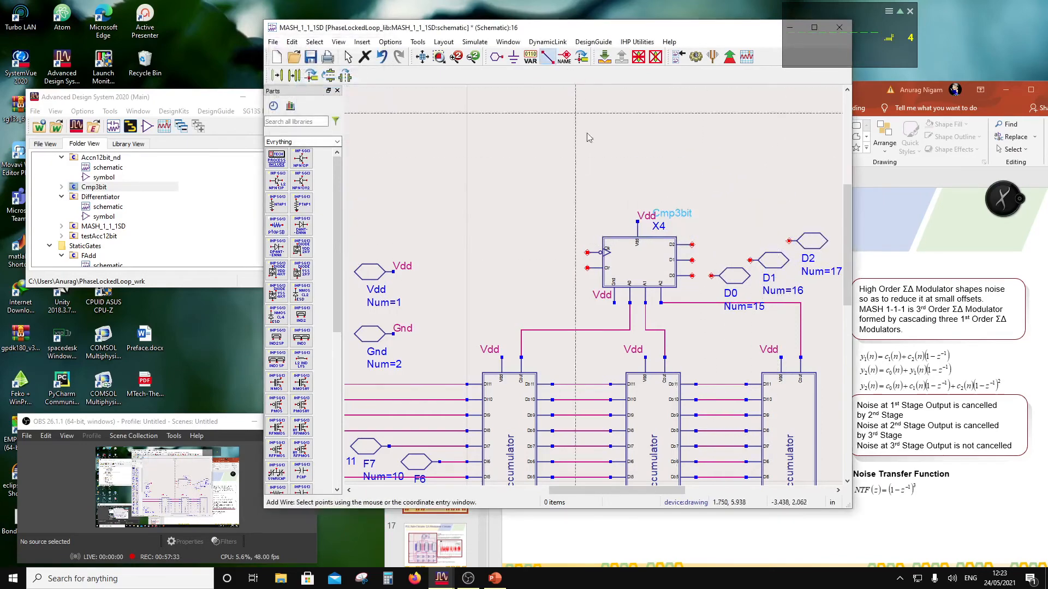
left_click(694, 278)
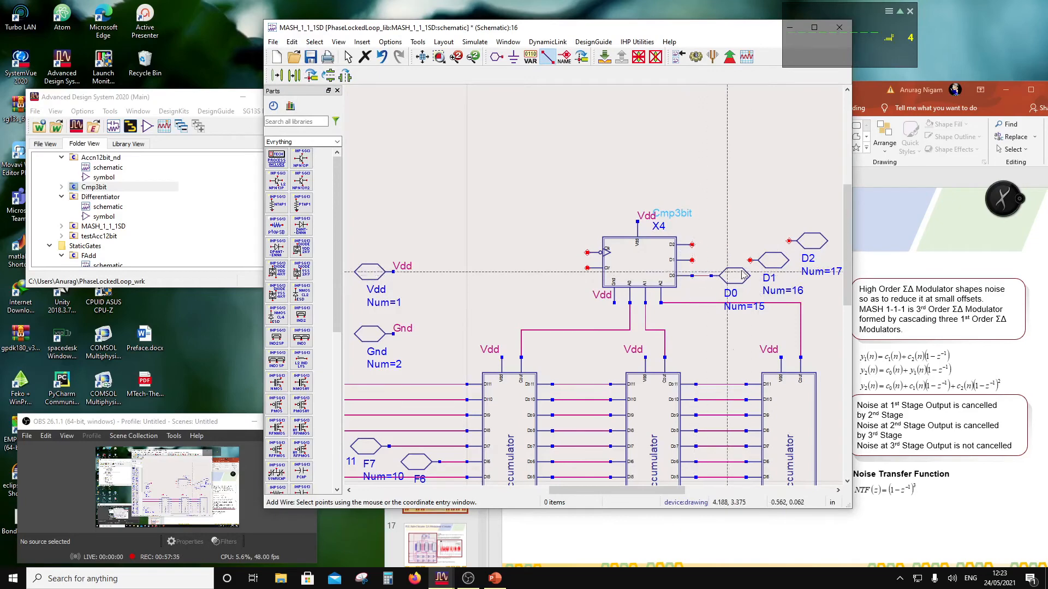
left_click(750, 262)
left_click(692, 260)
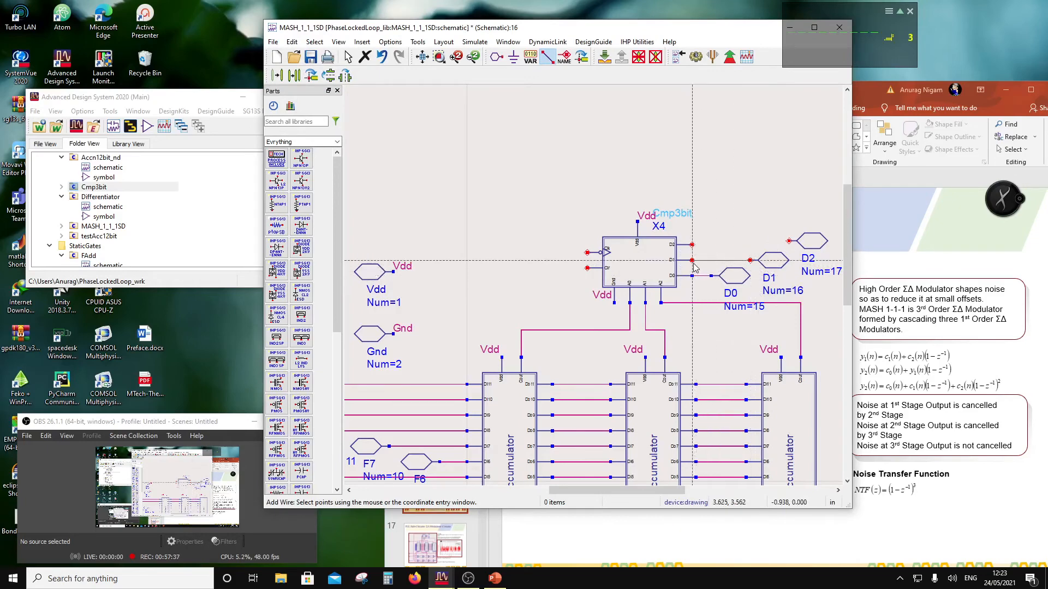
left_click(789, 241)
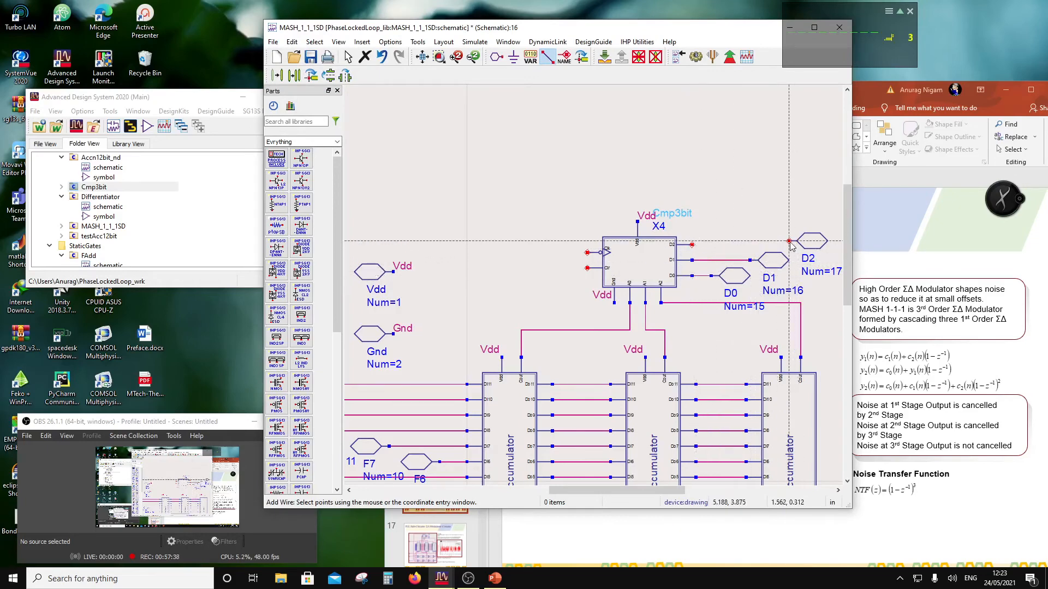
left_click(693, 248)
left_click_drag(822, 251, 814, 249)
left_click(774, 205)
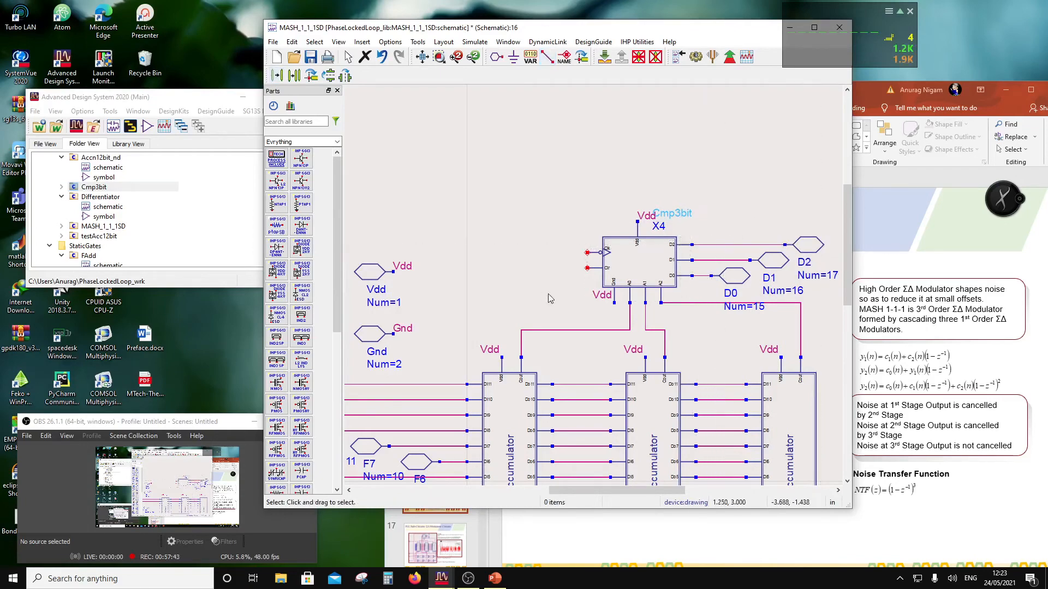
Step: Place an inOut pin named Clk, number 18, below the F input pins and to the left of accumulator X1
scroll(587, 289, "down", 2)
scroll(589, 308, "down", 2)
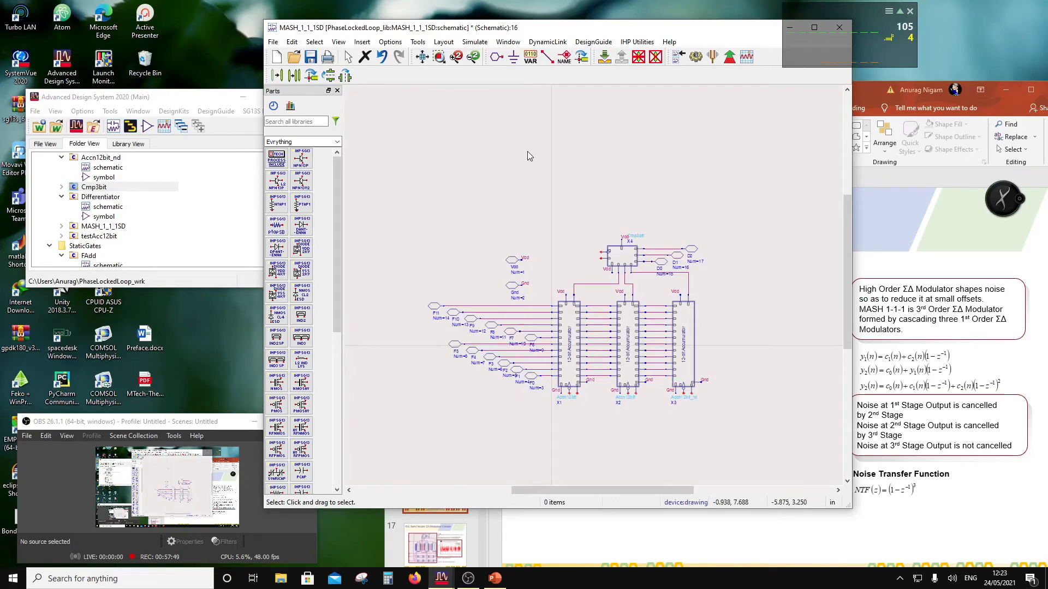
scroll(596, 327, "up", 1)
scroll(595, 326, "up", 1)
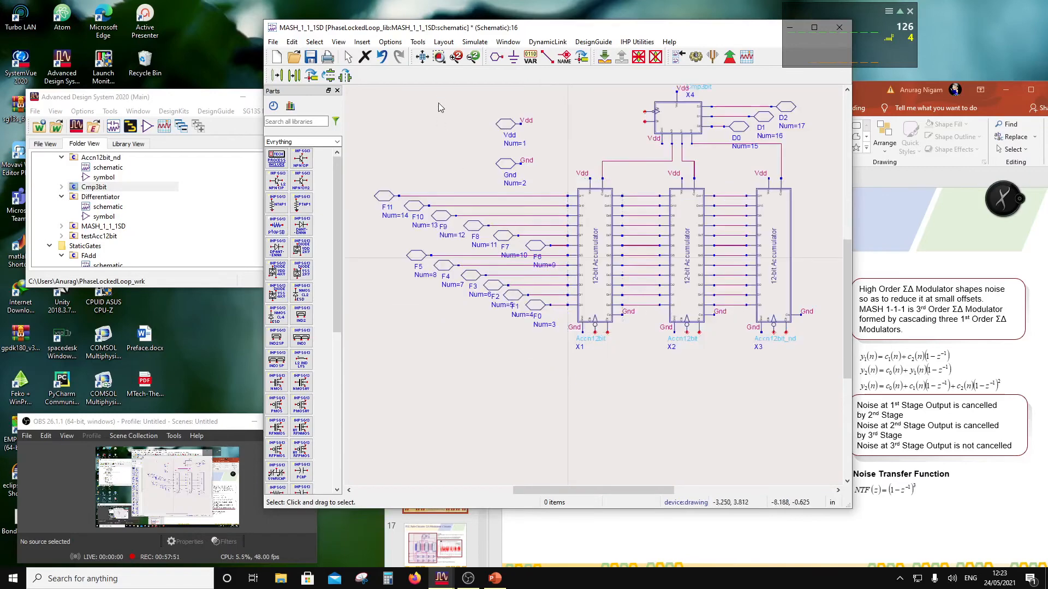
left_click(496, 57)
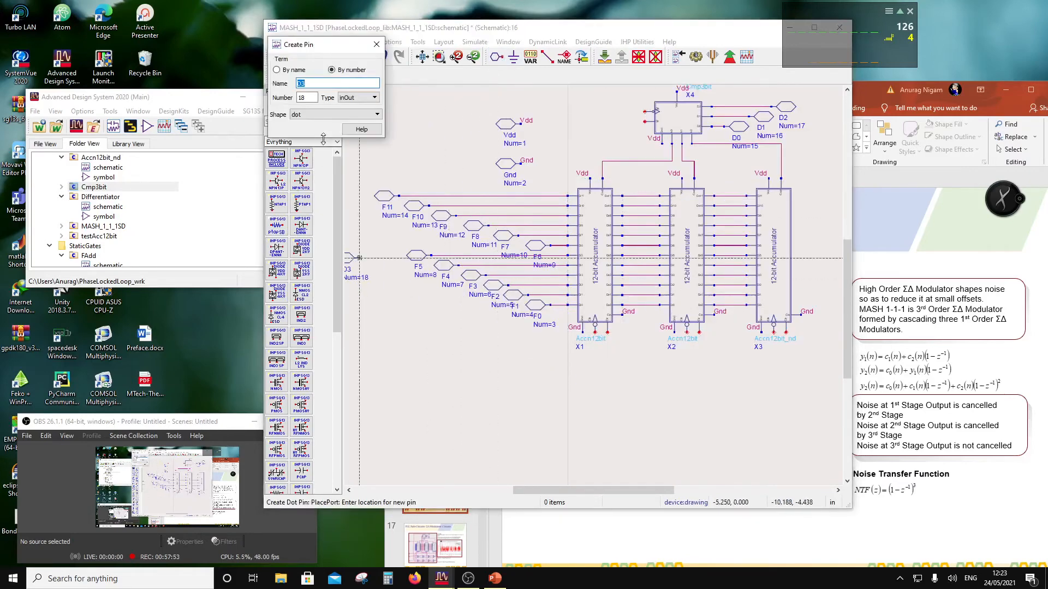
type("Clk")
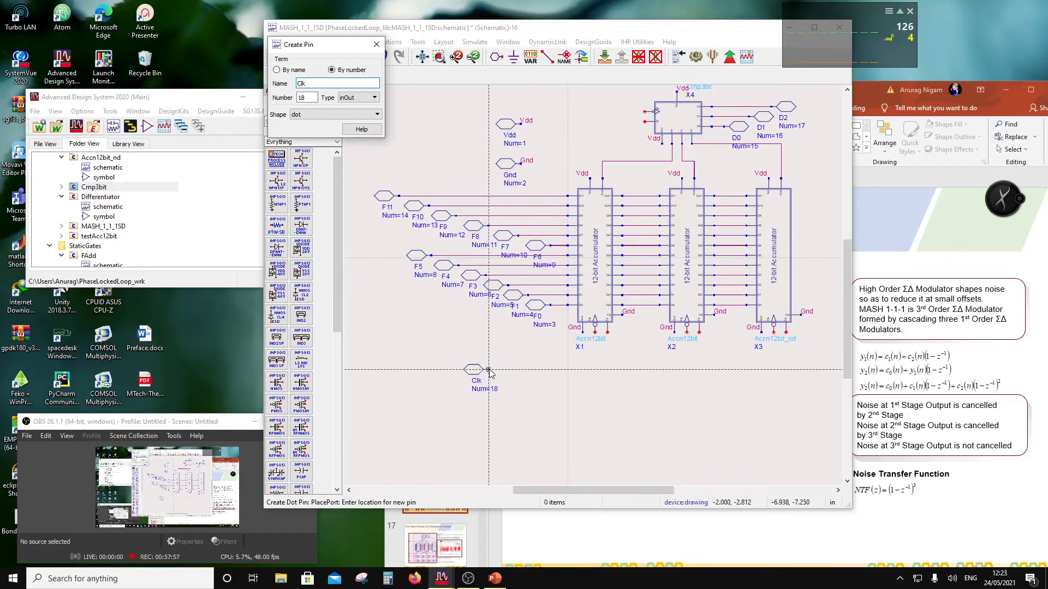
left_click(487, 369)
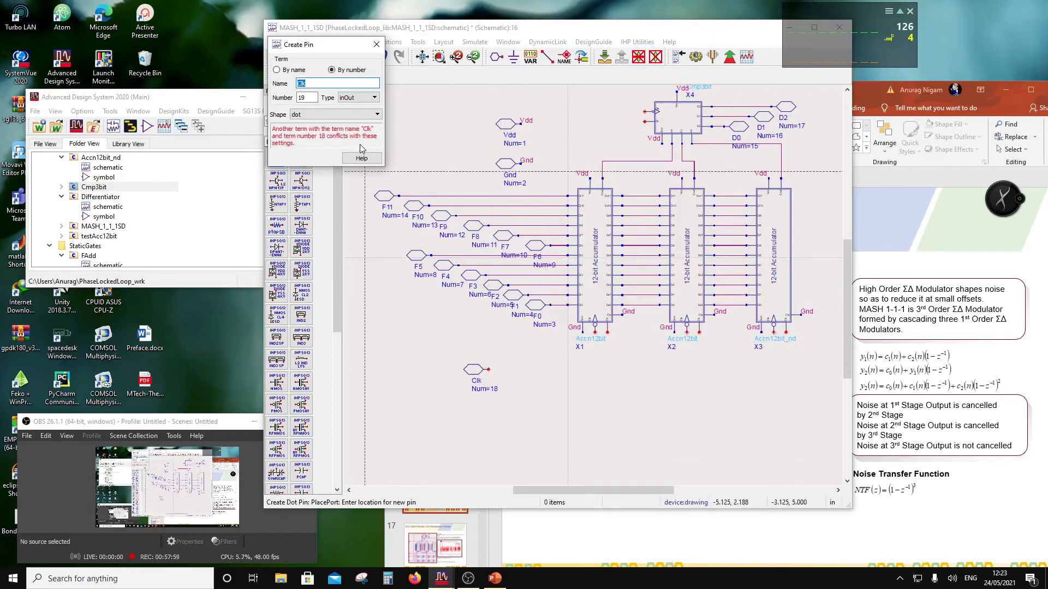
Step: Place an inOut pin named Clr, number 19, directly below the Clk pin
type("Clr")
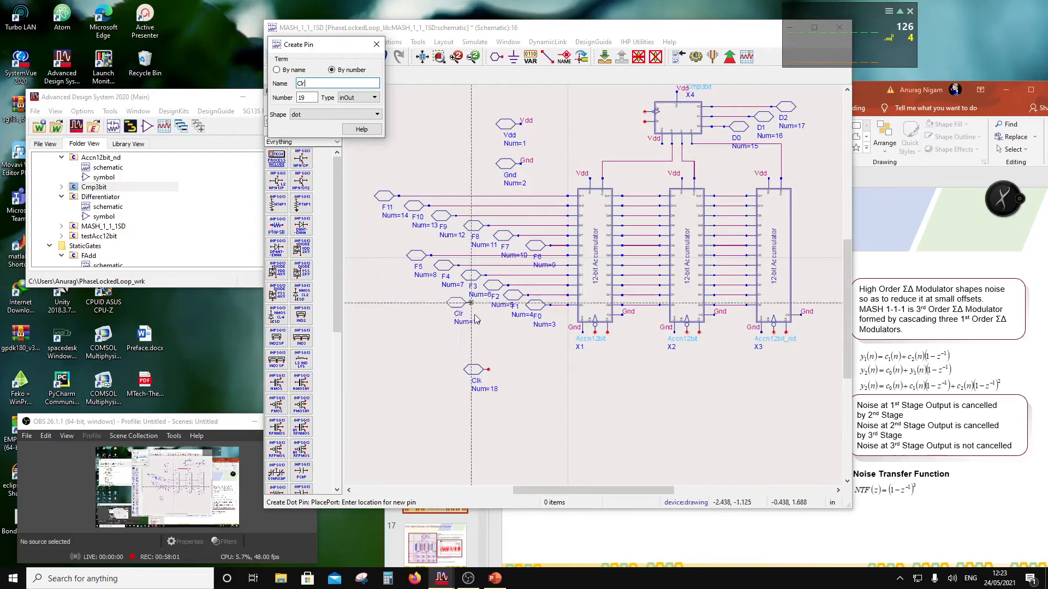
left_click(489, 411)
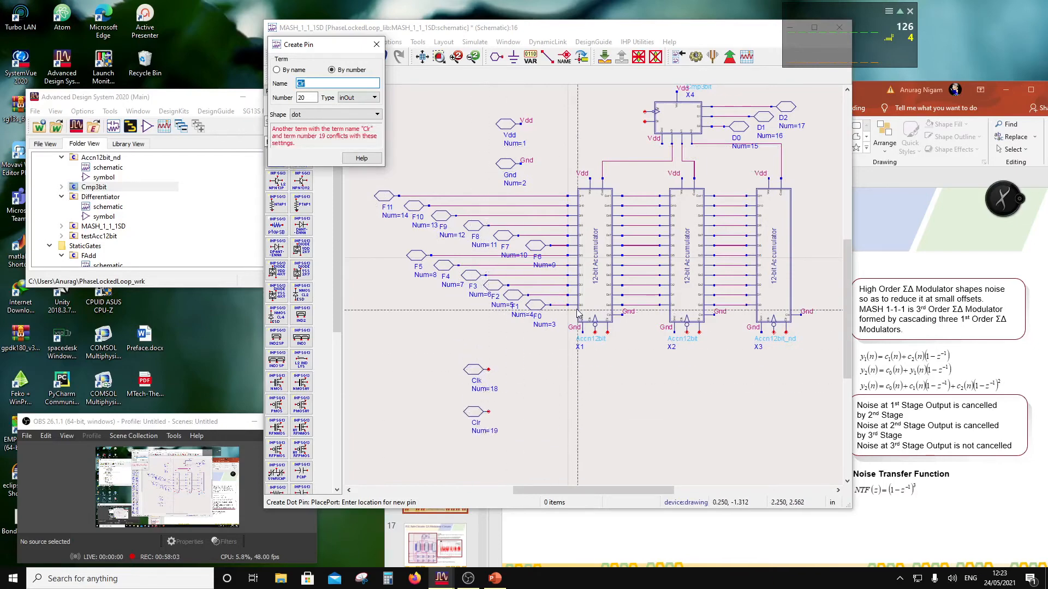
key("Escape")
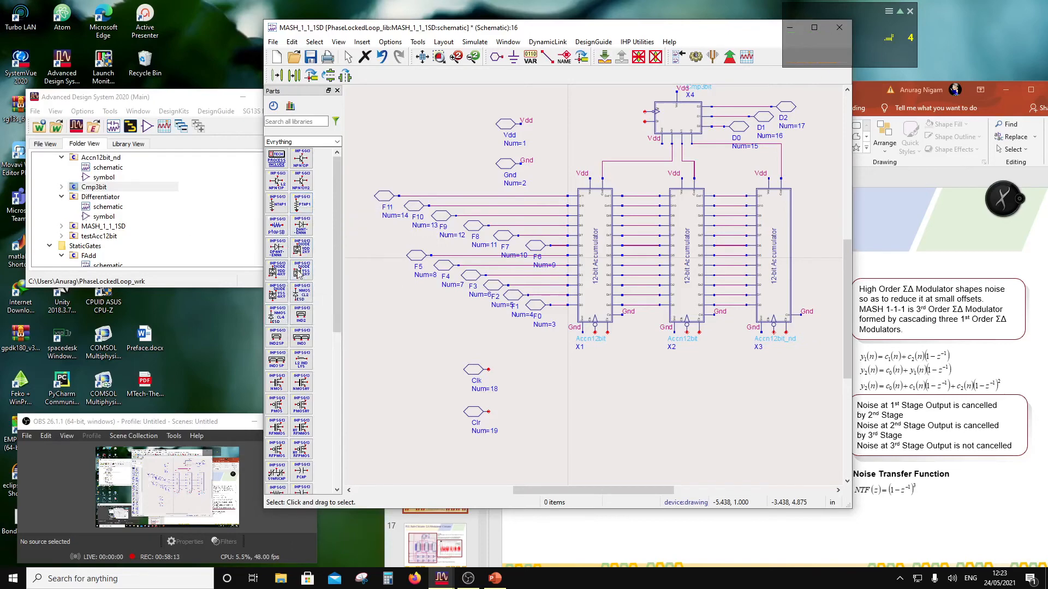
Step: Push into the Cmp3bit block's schematic and copy the NOTg inverter pair X12 and X13 from its Clk line
left_click(652, 102)
left_click(604, 57)
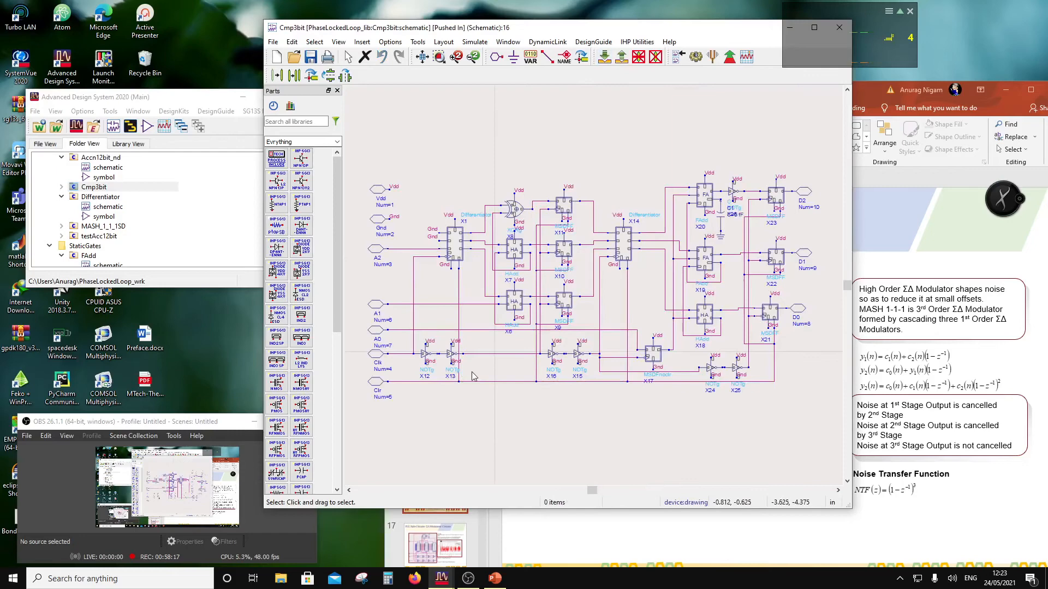
left_click_drag(465, 376, 413, 336)
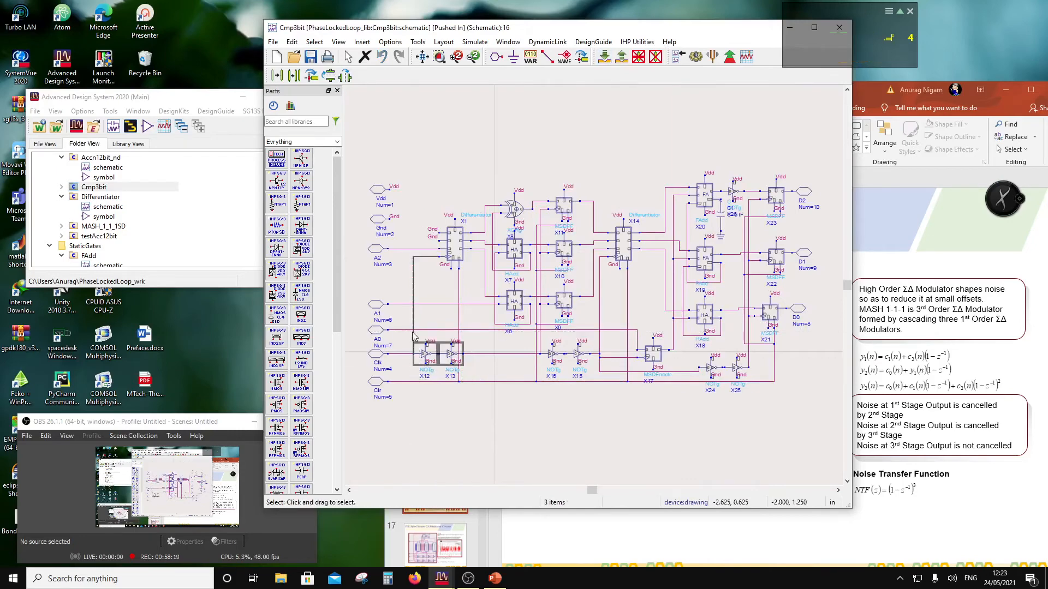
left_click(292, 42)
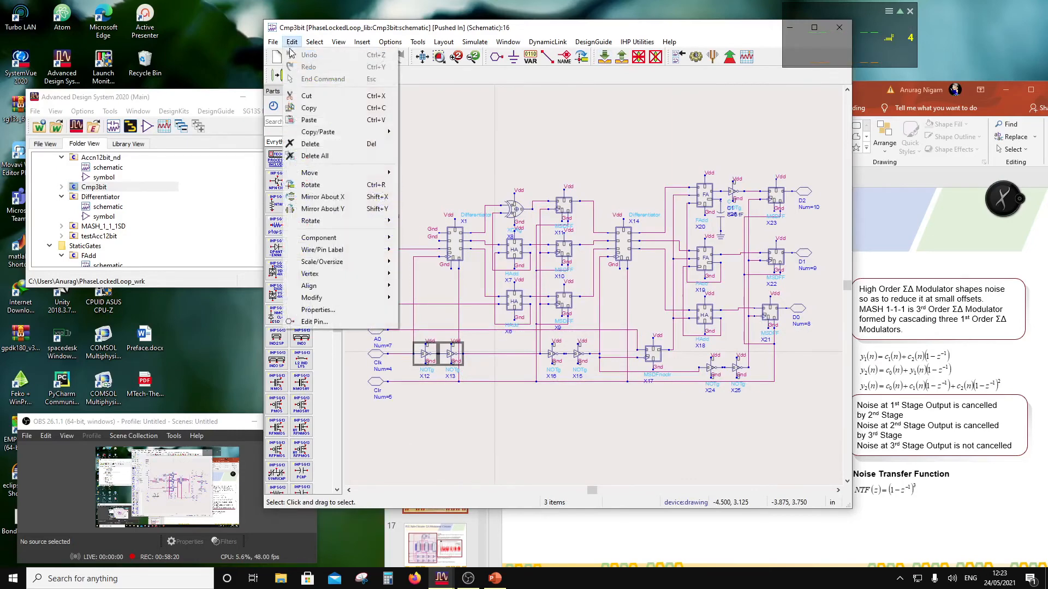
left_click(308, 109)
Step: Return to the MASH_1_1_1SD schematic and paste four copies of the inverter pair, two level with Clk and two level with Clr
left_click(621, 56)
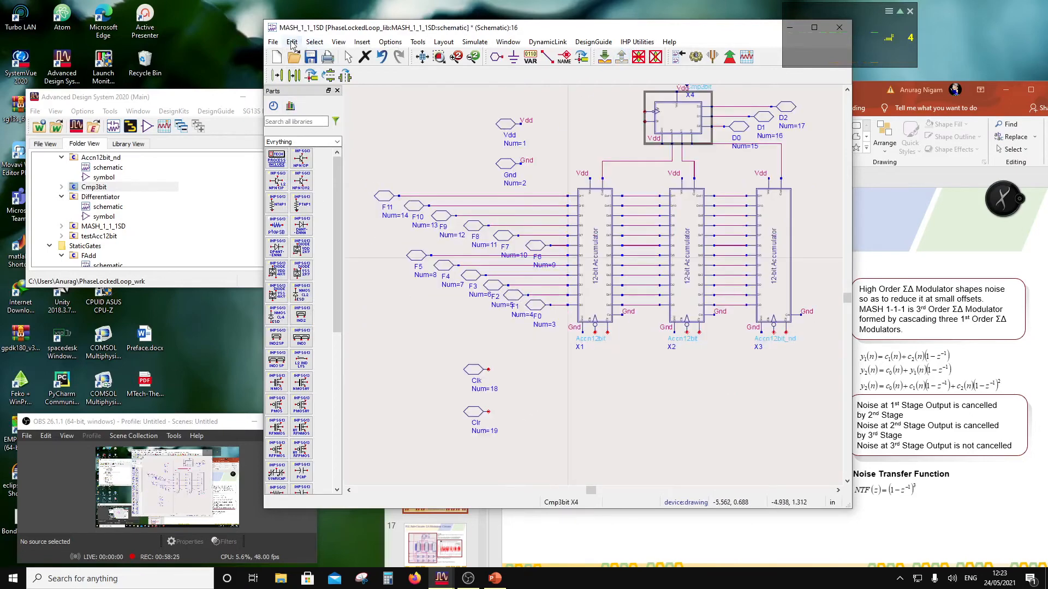
left_click(292, 42)
left_click(308, 120)
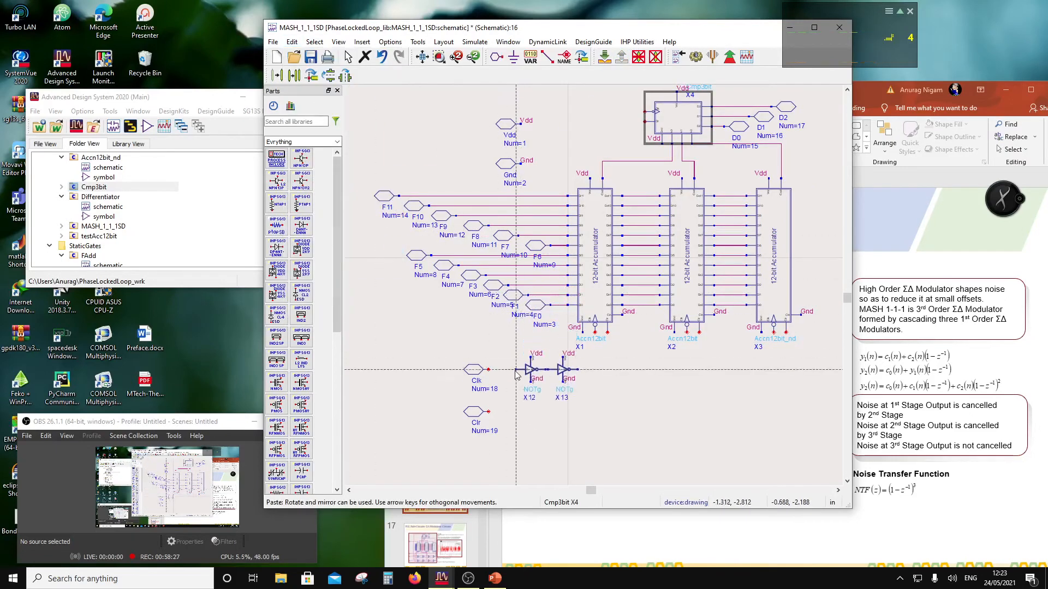
left_click(501, 372)
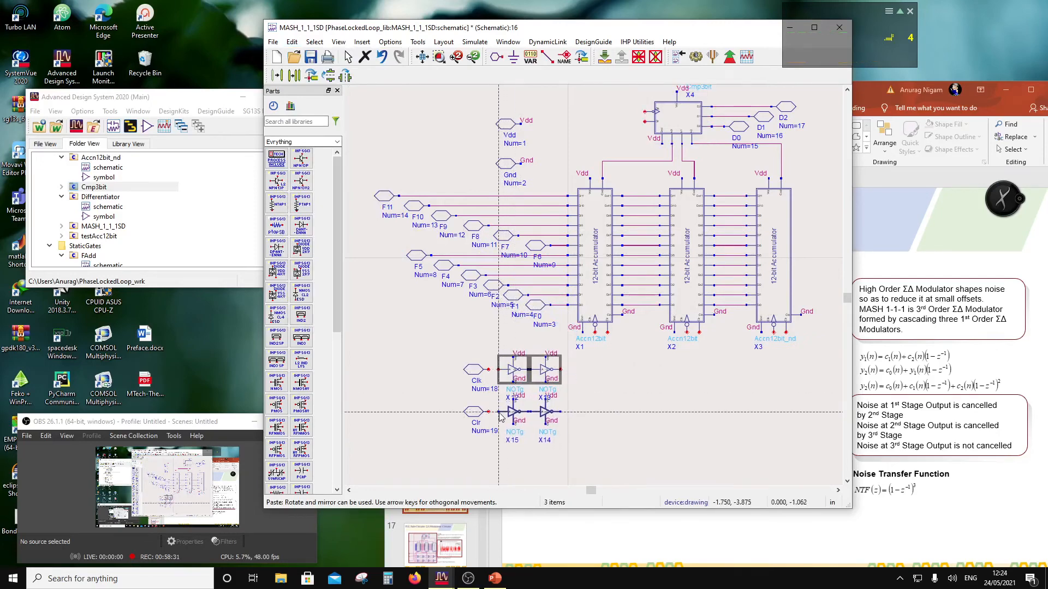
left_click(501, 415)
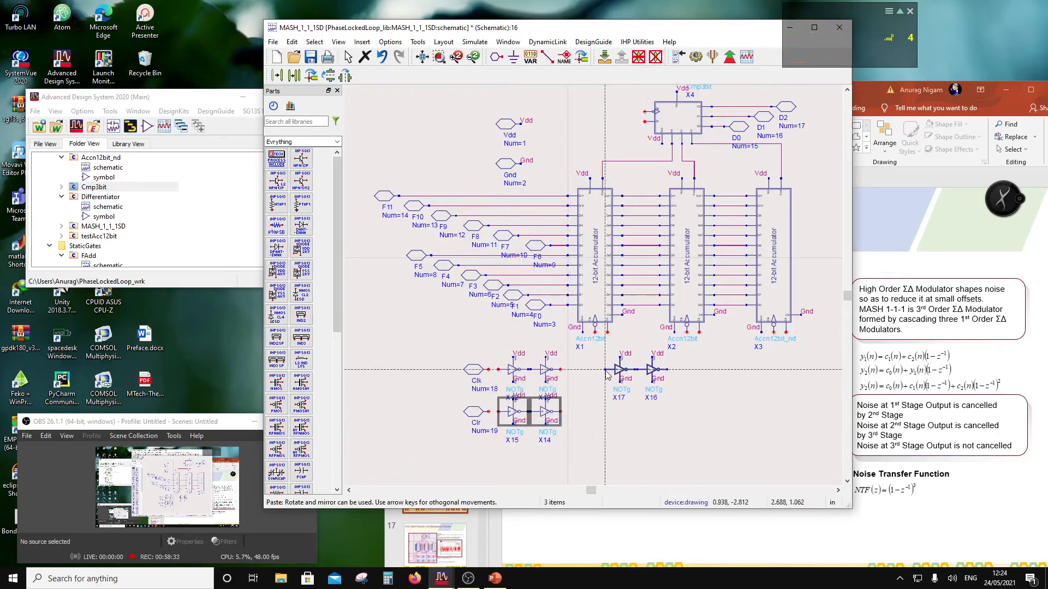
left_click(591, 374)
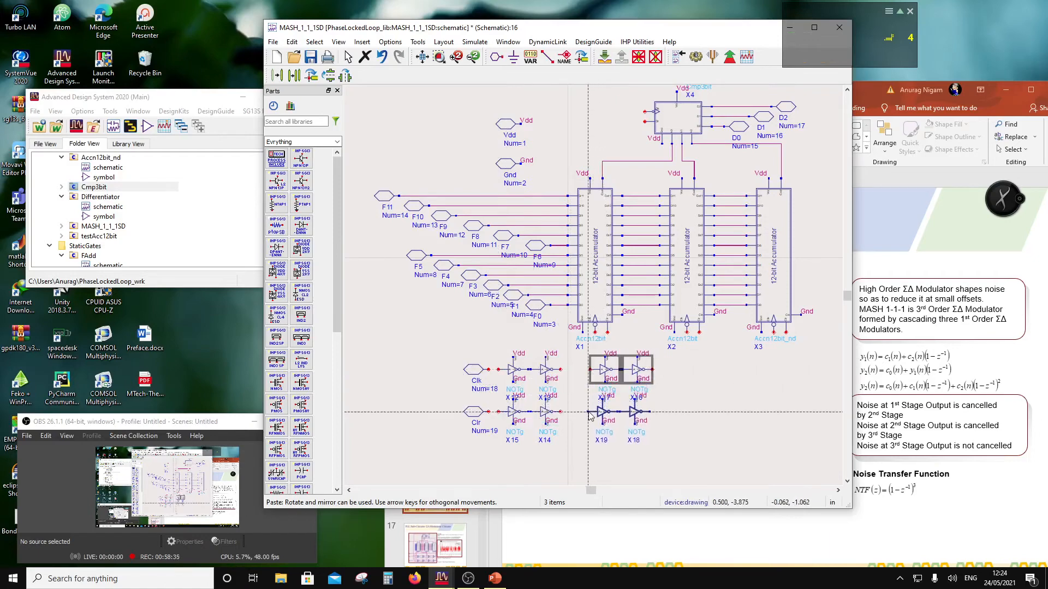
left_click(590, 416)
key("Escape")
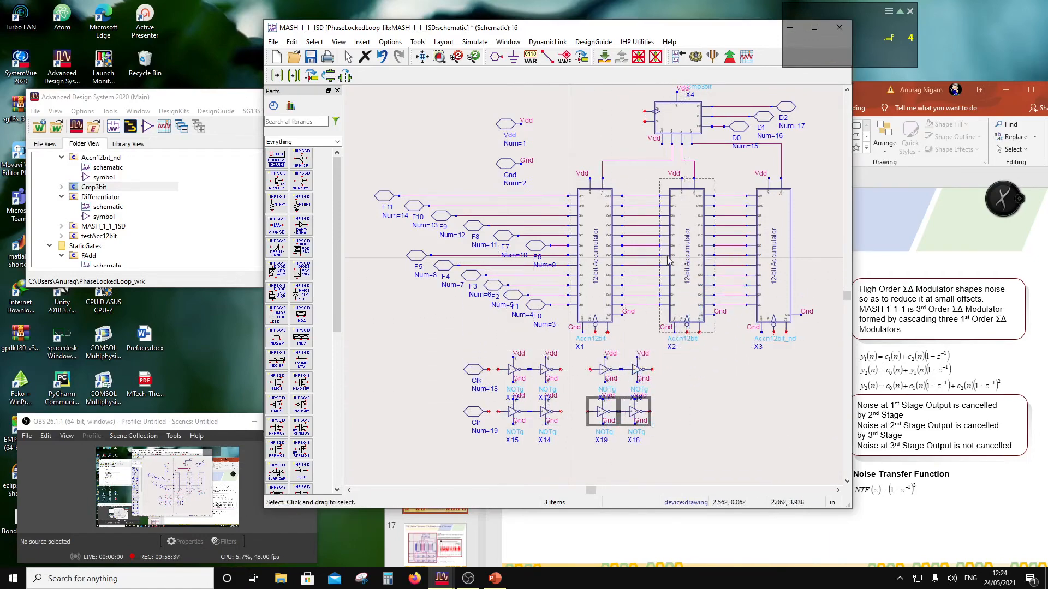
Step: Wire the Clk and Clr pins through their rows of inverter pairs, and shift all the inverters away from the pins beneath the accumulators
left_click(546, 56)
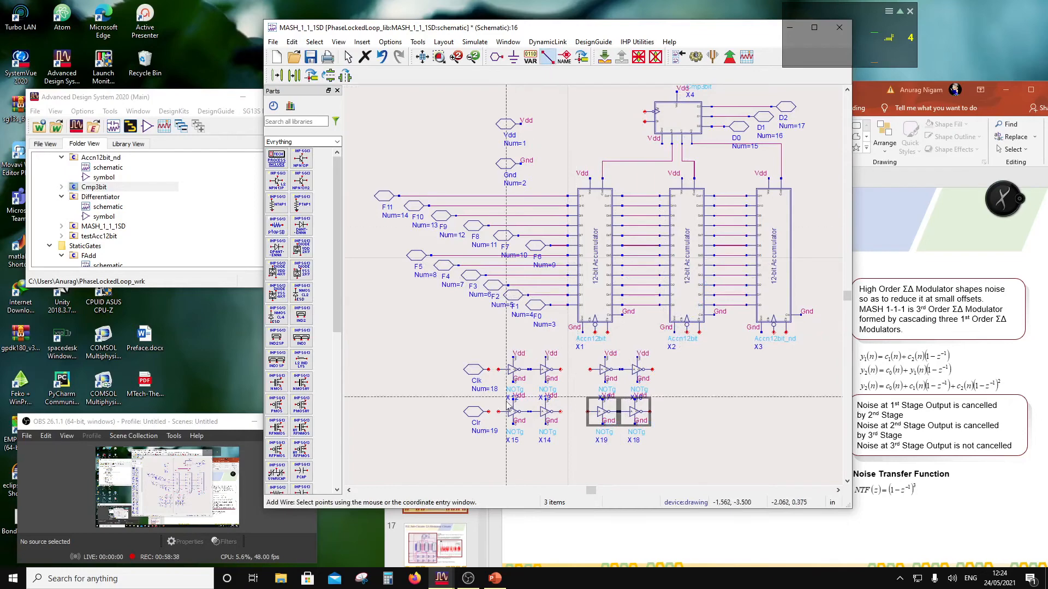
left_click(498, 370)
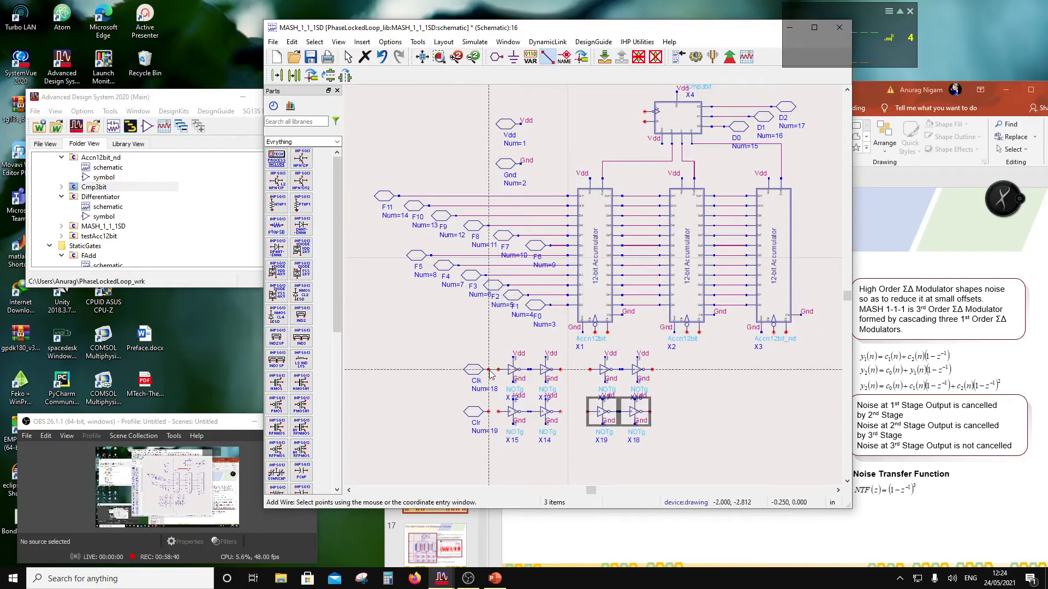
left_click(498, 412)
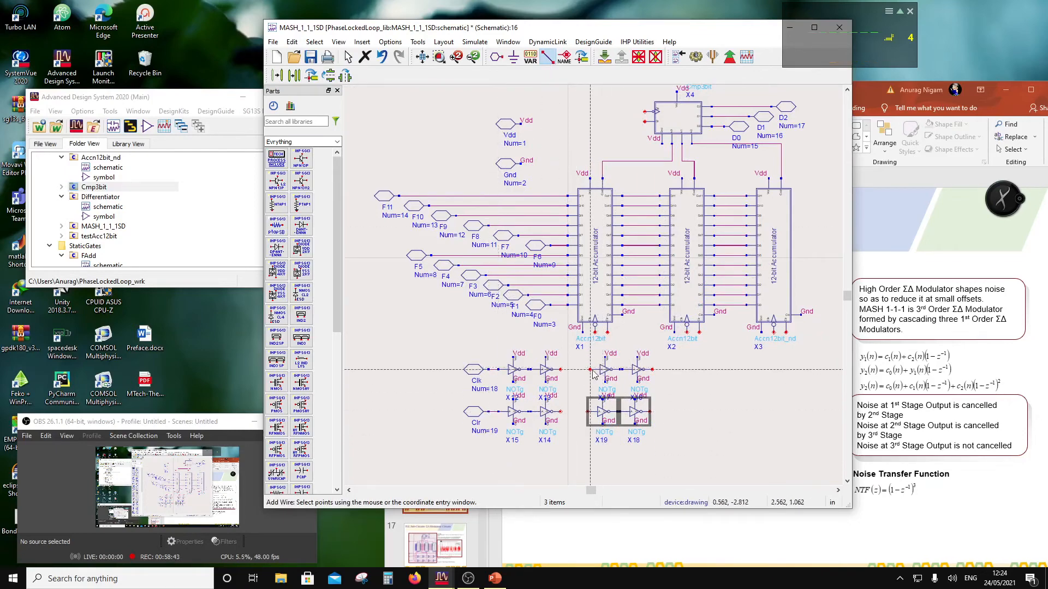
left_click(561, 369)
left_click(590, 370)
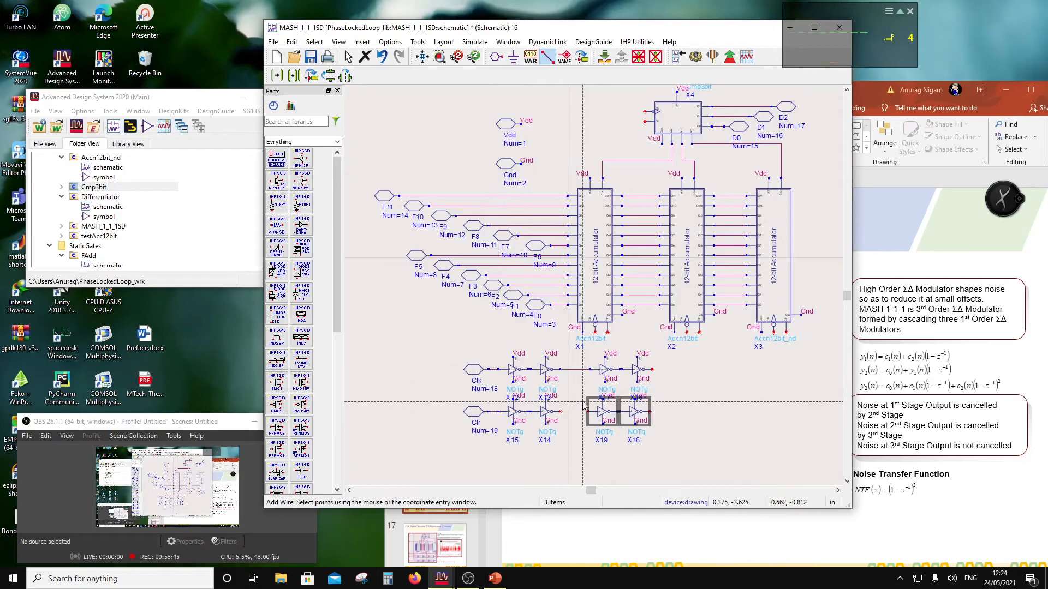
left_click(561, 412)
left_click(589, 412)
key("Escape")
left_click_drag(664, 431, 582, 367)
left_click(512, 367)
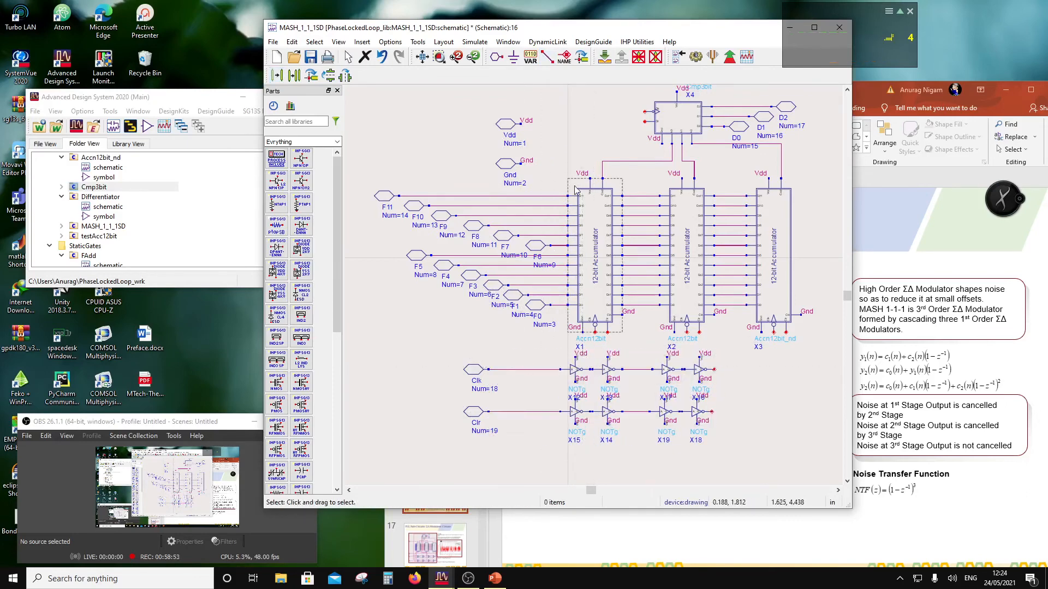
Step: Wire accumulator X1's Clk and Clr inputs to the Clk and Clr lines ahead of the first inverter pairs
scroll(595, 323, "up", 2)
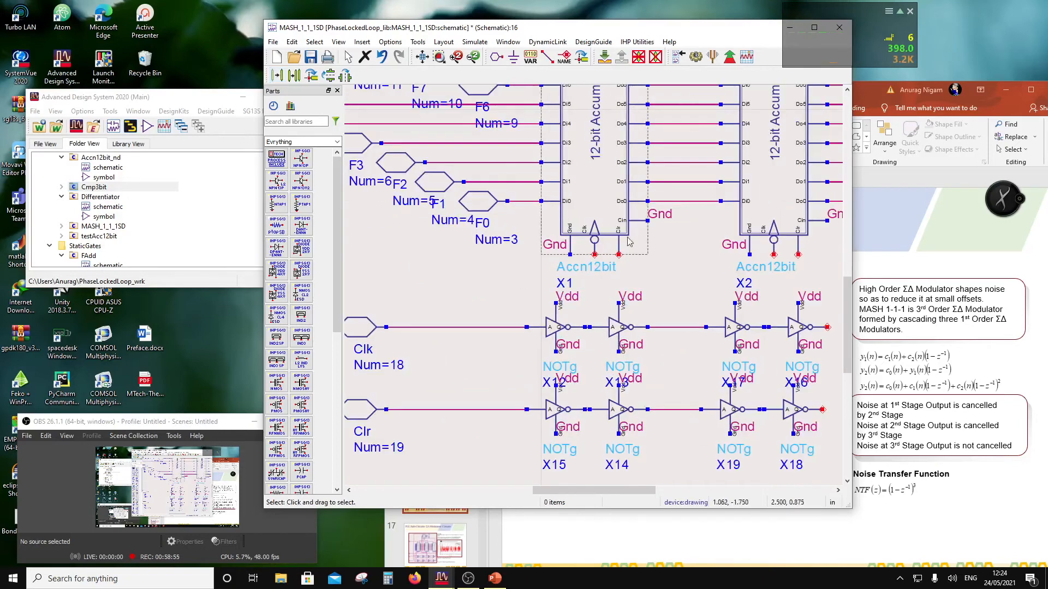
left_click(547, 57)
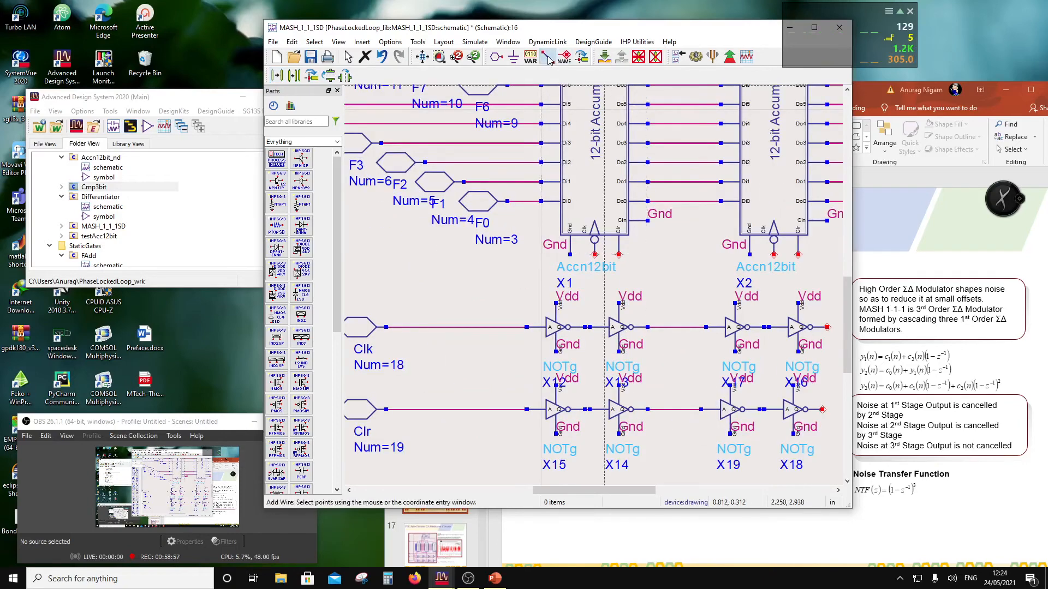
left_click(527, 328)
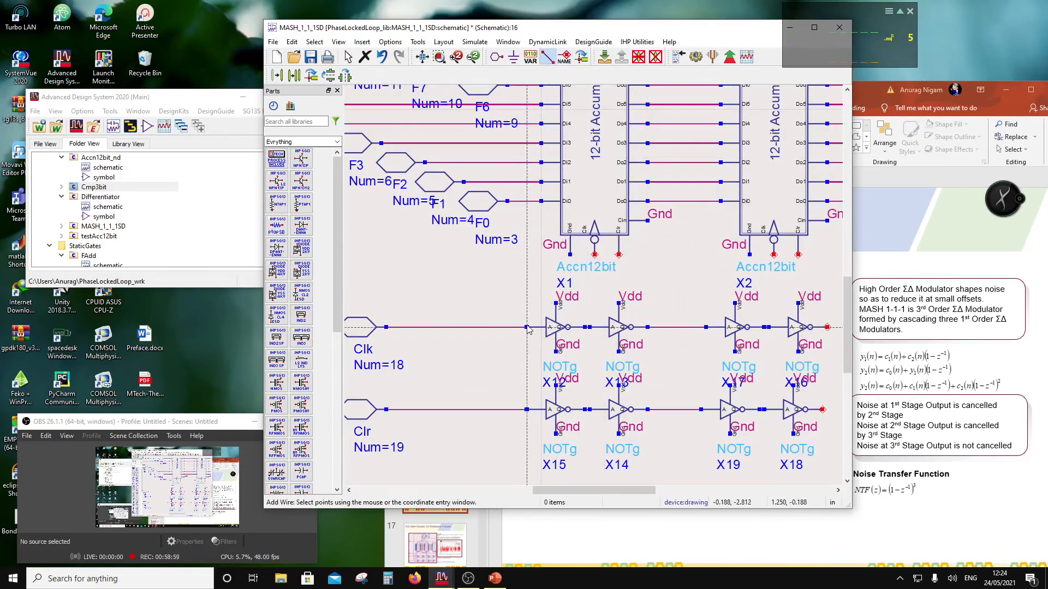
left_click(594, 255)
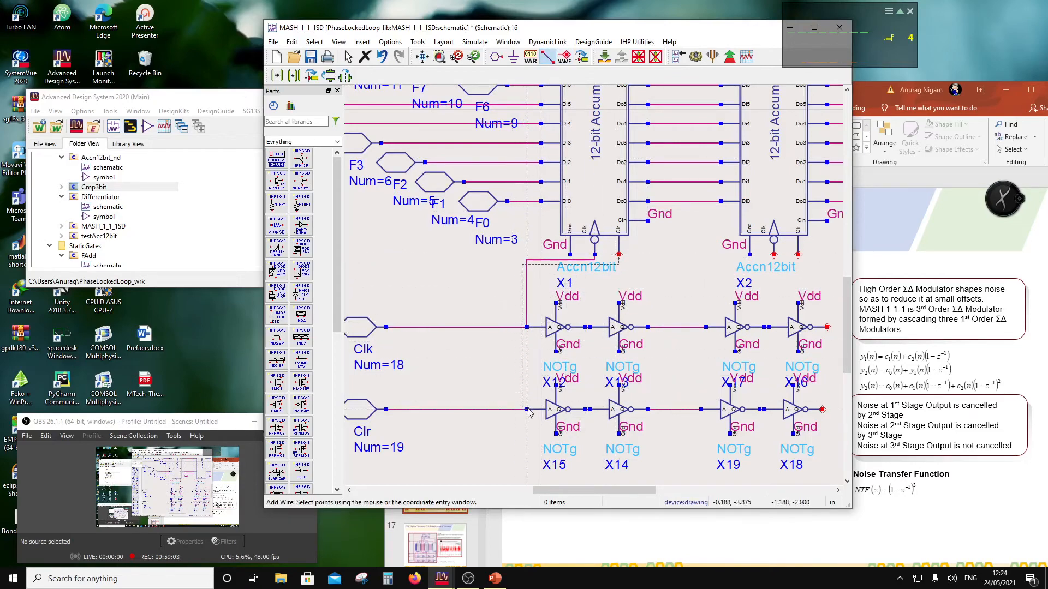
left_click(526, 409)
left_click(618, 254)
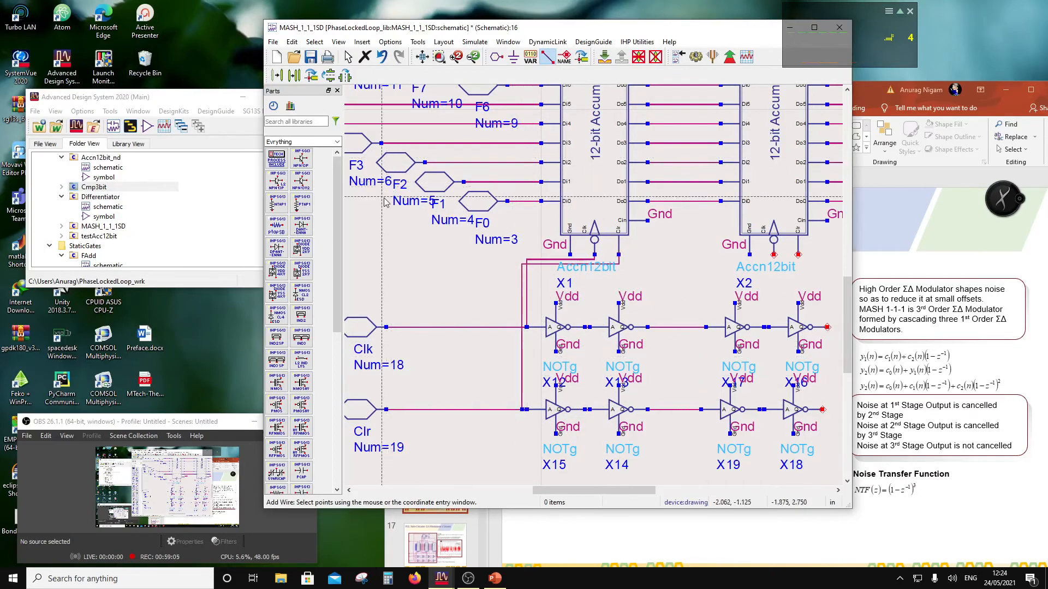
key("Escape")
Step: Move the second inverter pairs on both lines farther from the first pairs, towards accumulator X3, stretching their connecting wires
scroll(511, 279, "down", 1)
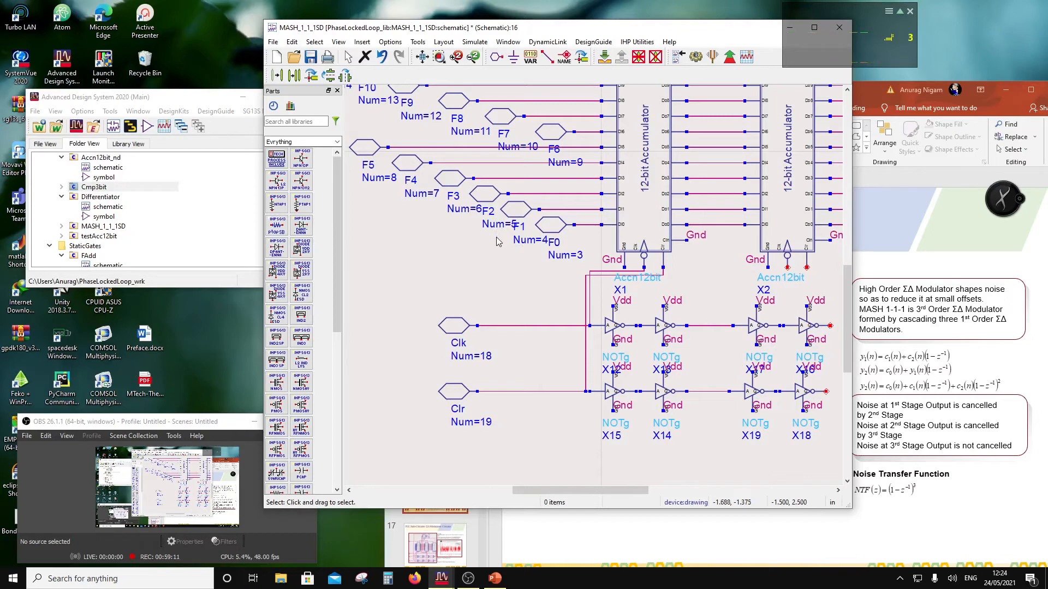
scroll(669, 299, "down", 2)
scroll(605, 287, "up", 2)
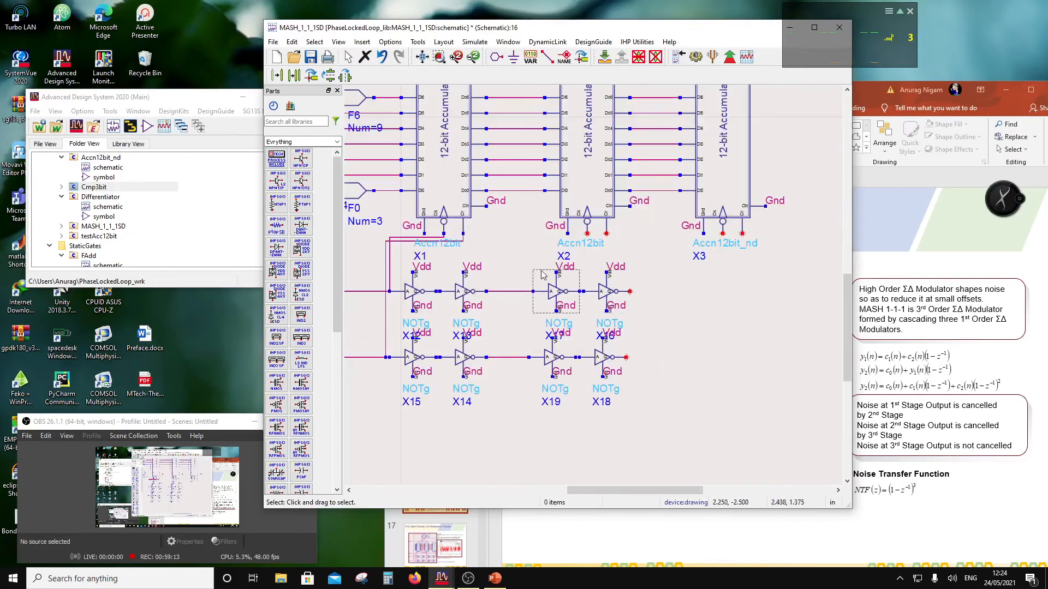
left_click_drag(522, 256, 645, 407)
left_click_drag(604, 370, 675, 369)
left_click(776, 358)
Step: Wire accumulator X2's Clk and Clr inputs to the Clk and Clr lines between the first and second inverter pairs
left_click(546, 57)
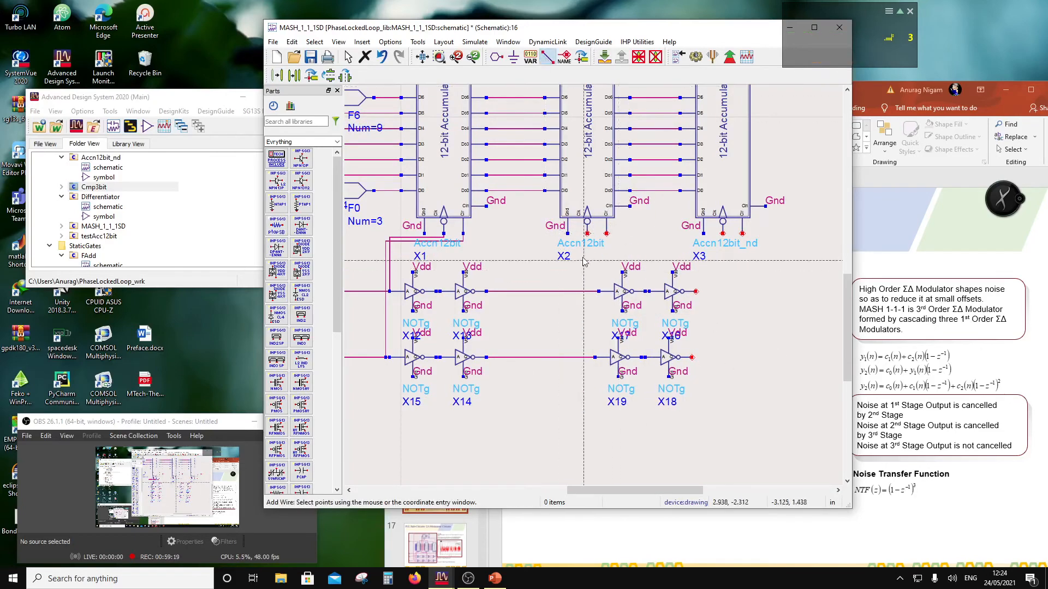
scroll(589, 241, "down", 2)
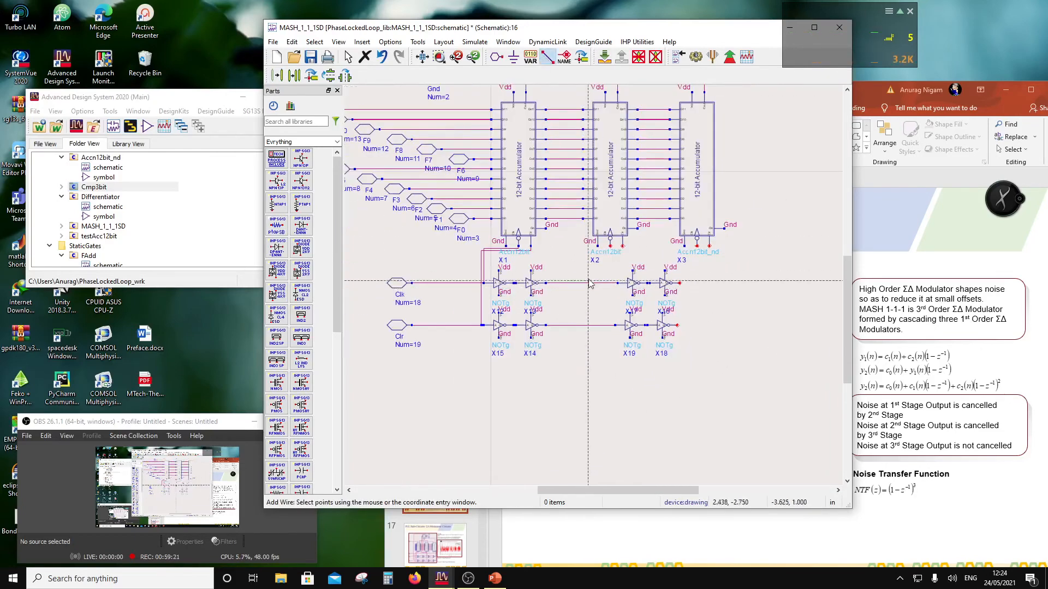
left_click(610, 247)
left_click(617, 282)
left_click(614, 246)
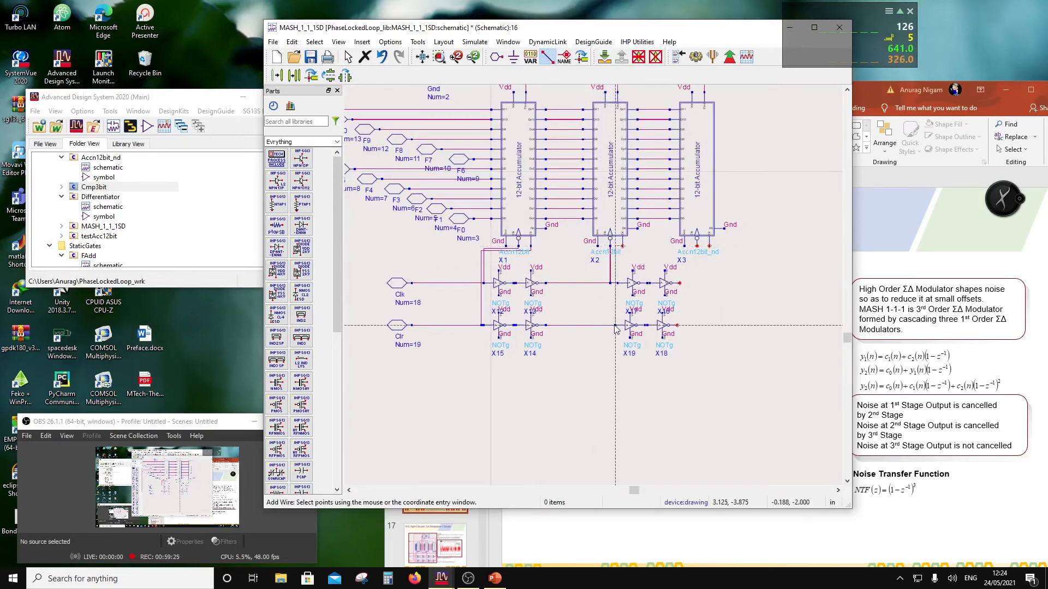
left_click(615, 326)
Step: Wire accumulator X3's Clk and Clr inputs to the outputs of the last inverters on the Clk and Clr lines
scroll(660, 324, "up", 2)
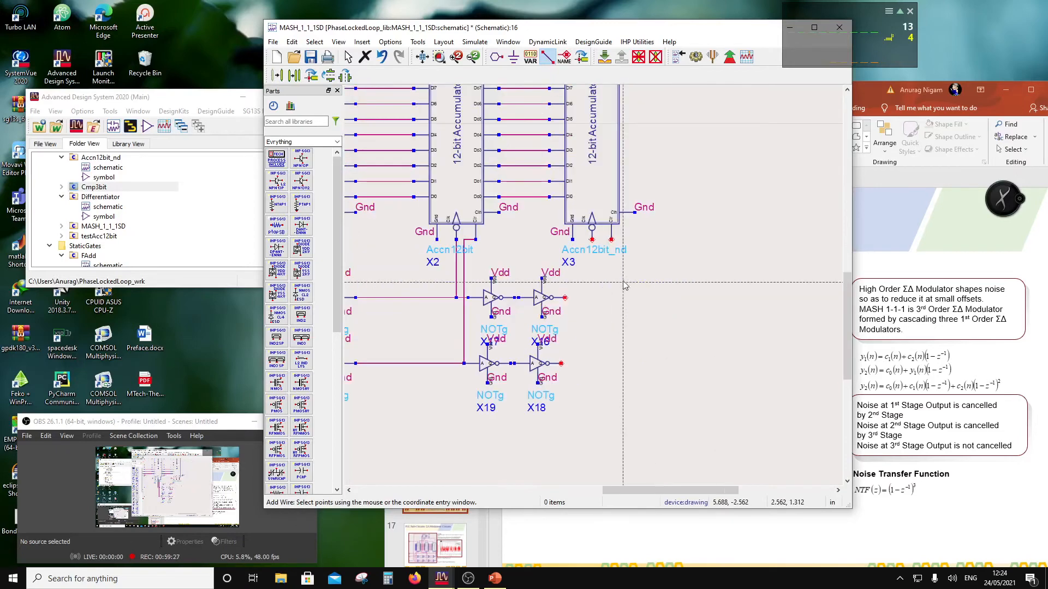
left_click(592, 240)
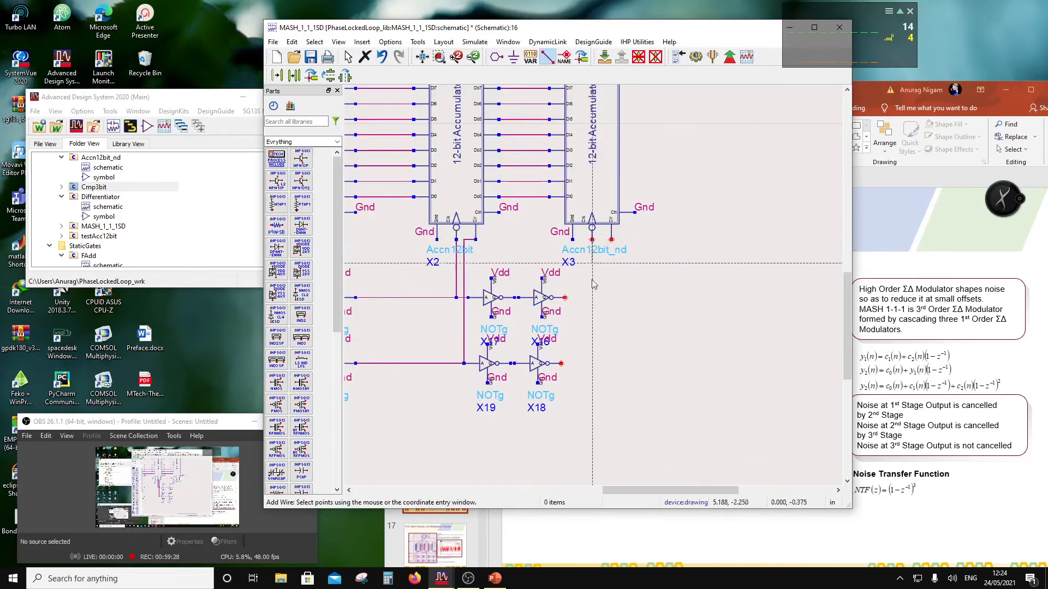
left_click(564, 298)
scroll(487, 305, "down", 3)
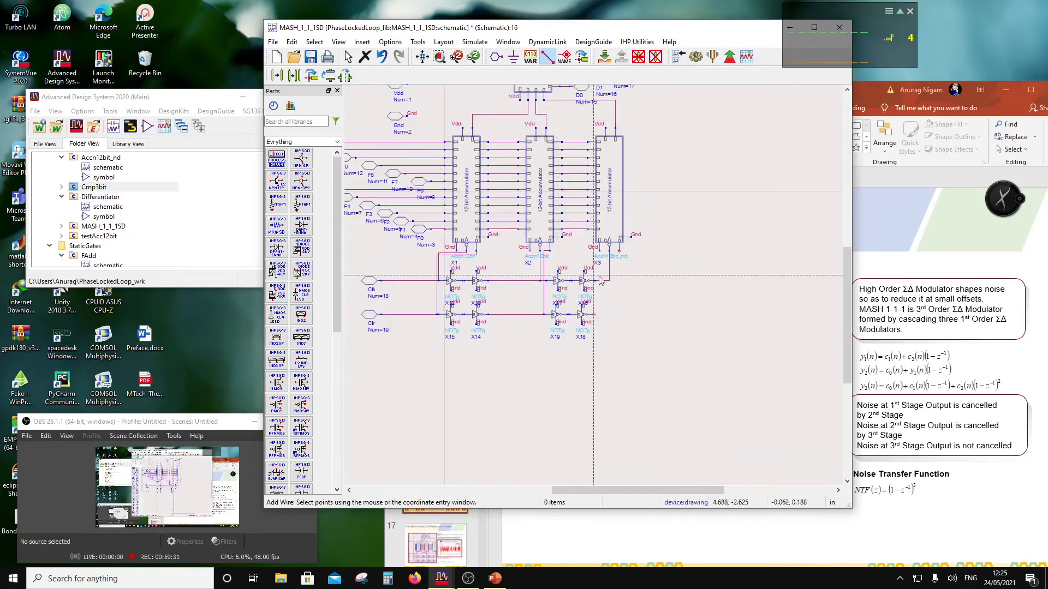
left_click(619, 253)
left_click(594, 314)
key("Escape")
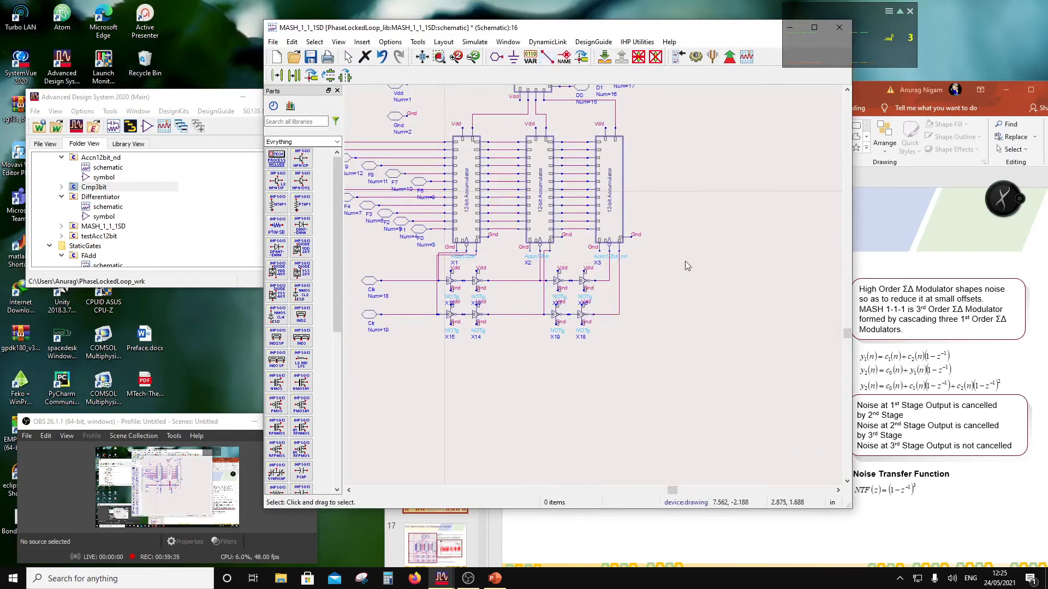
Step: Wire the Cmp3bit block's clock input to the Clk line between the first and second inverter pairs
scroll(648, 273, "down", 1)
scroll(520, 245, "up", 1)
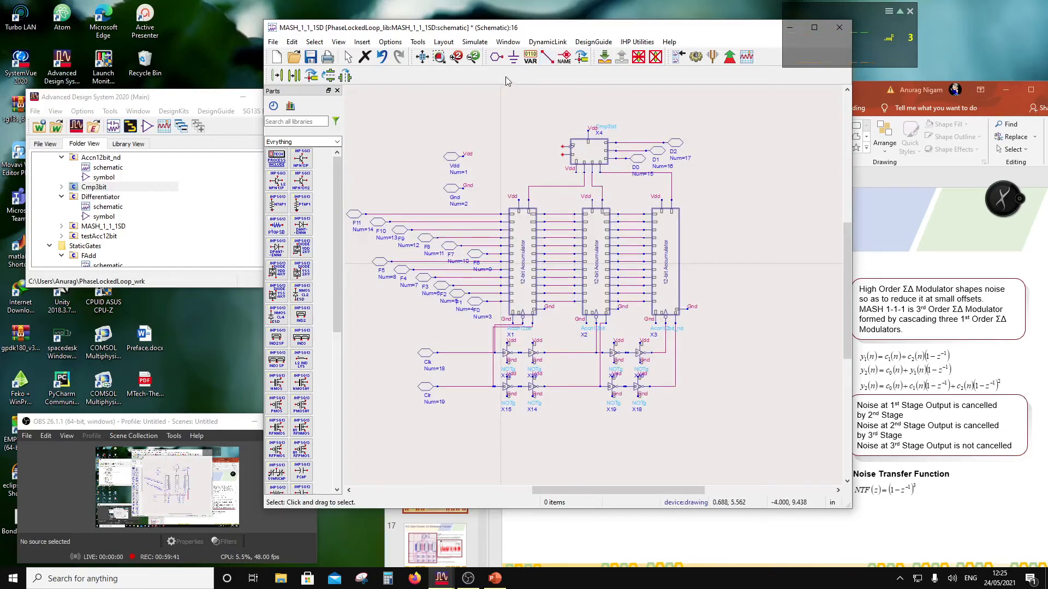
left_click(550, 58)
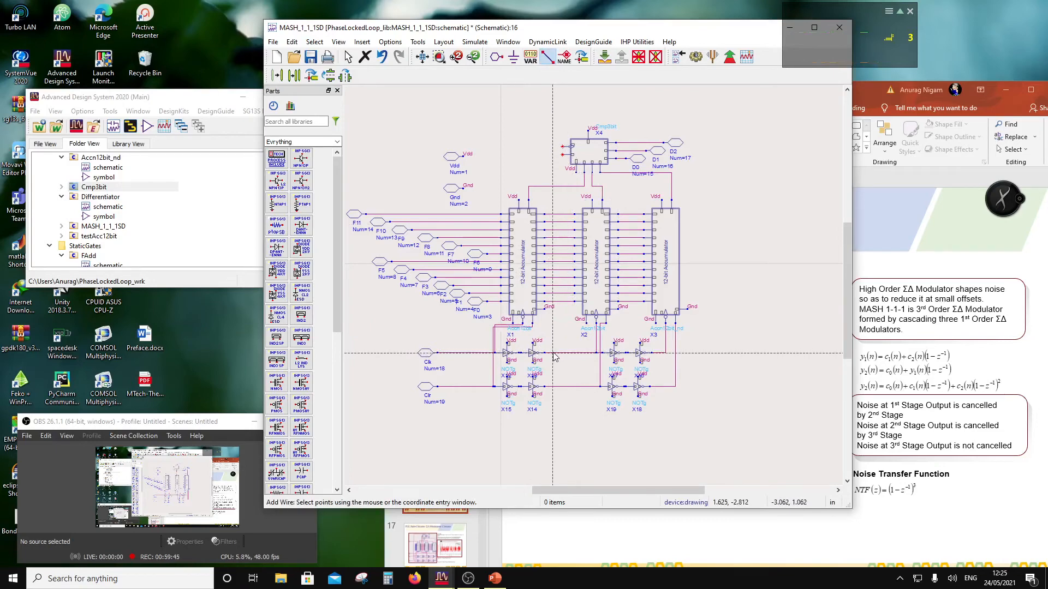
scroll(566, 150, "up", 4)
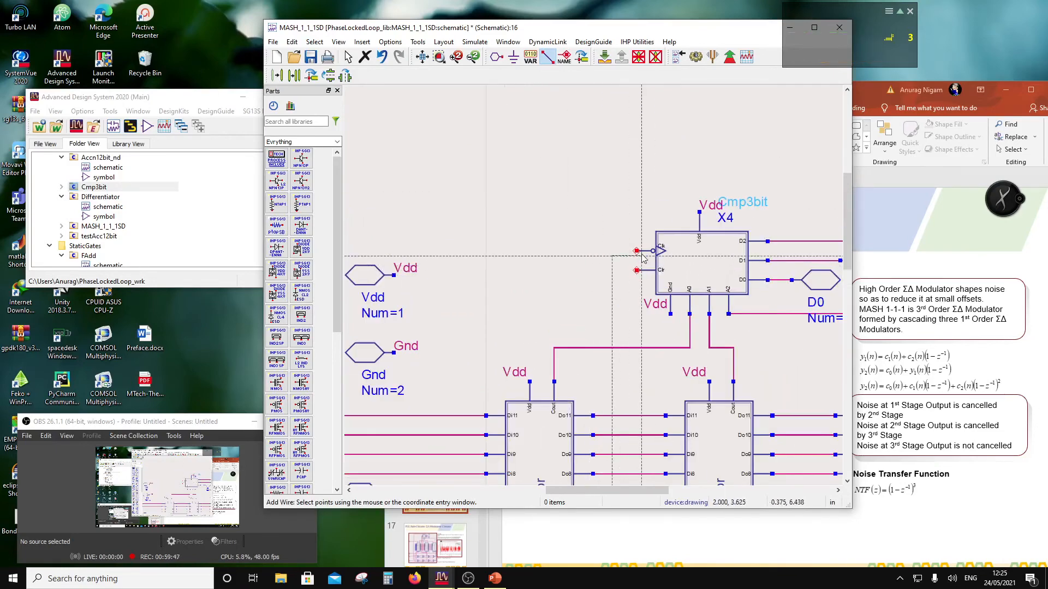
scroll(604, 310, "down", 2)
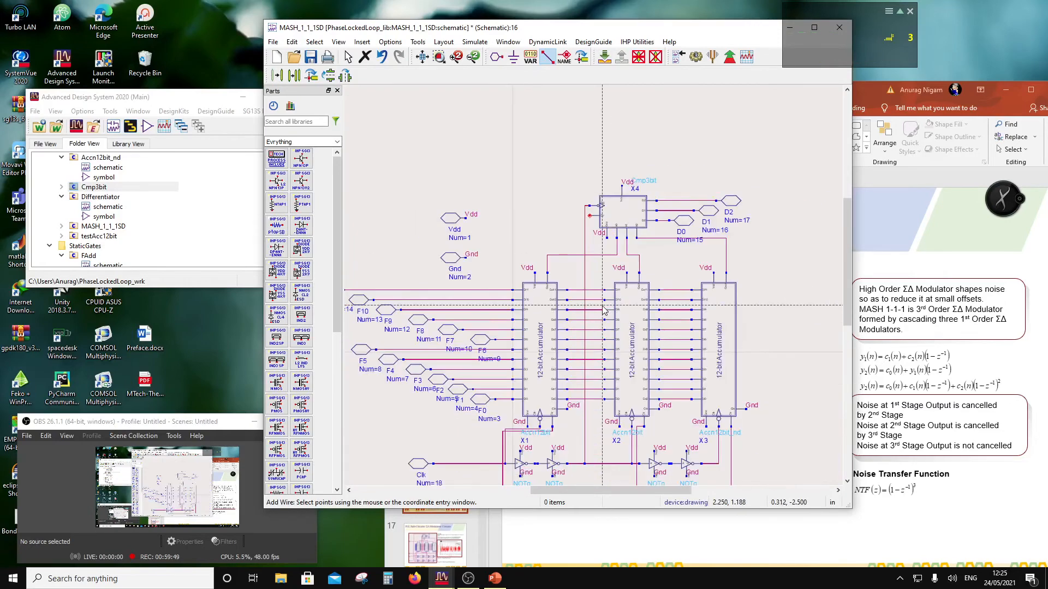
Step: Wire the Cmp3bit block's clear input to the Clr line between the first and second inverter pairs
scroll(604, 311, "down", 1)
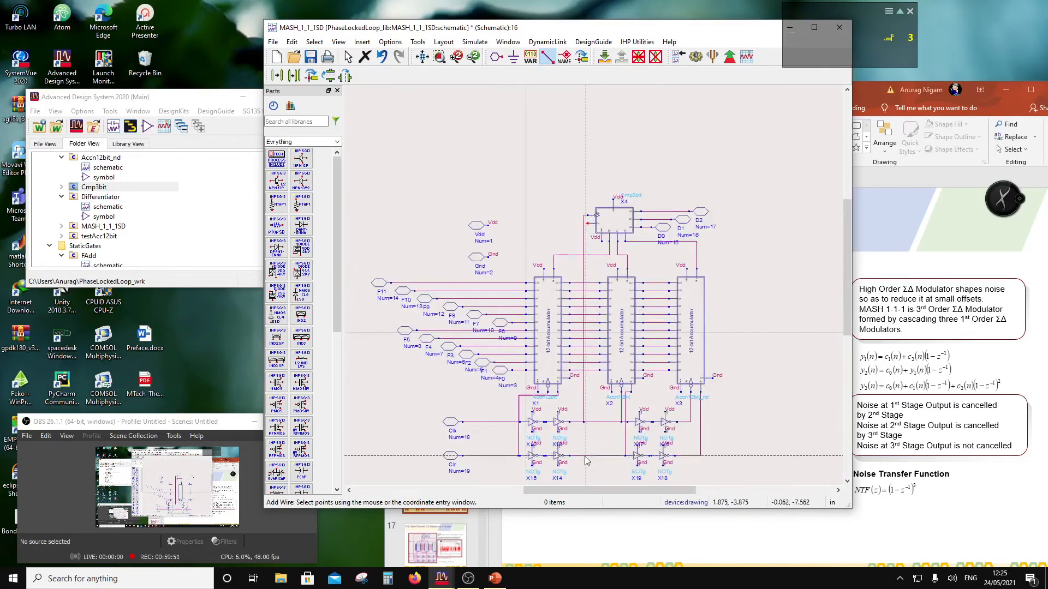
left_click(589, 228)
key("Escape")
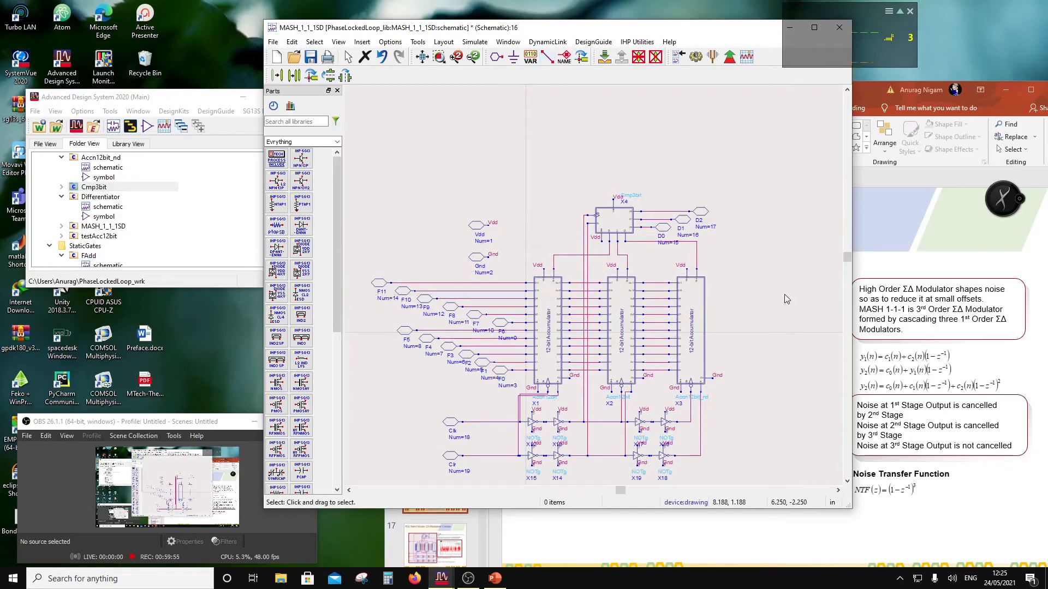
scroll(647, 303, "down", 2)
scroll(564, 302, "up", 1)
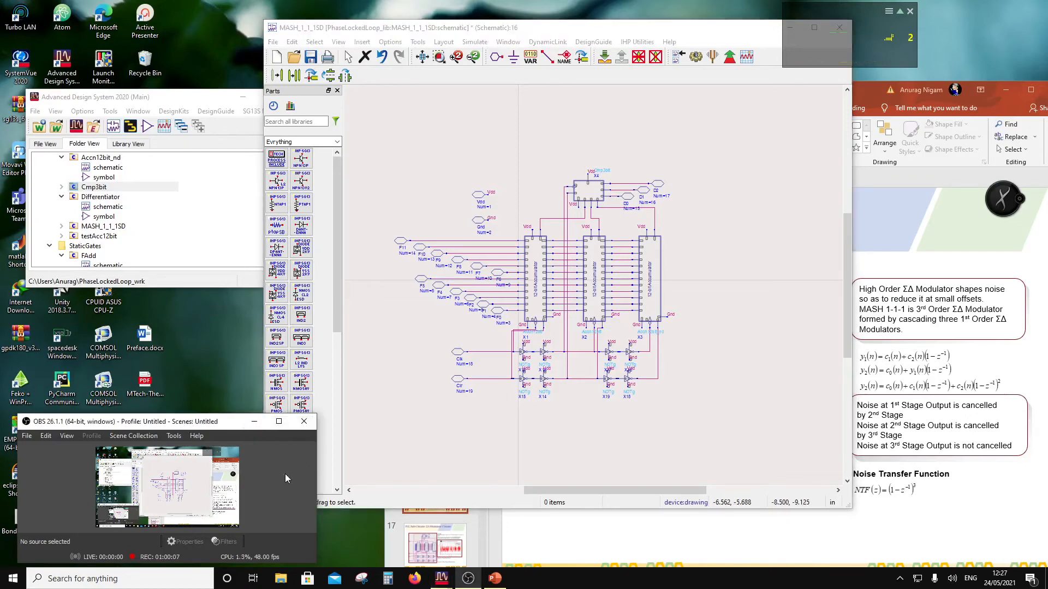
Step: Create a new symbol view for the MASH_1_1_1SD cell with the symbol generator
right_click(81, 227)
mouse_move(164, 250)
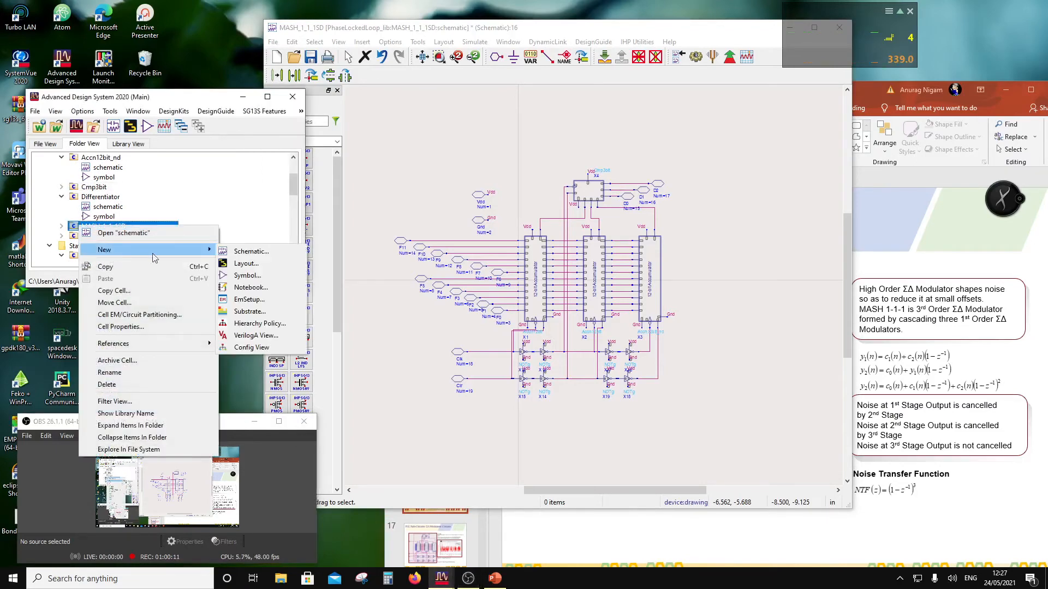
left_click(247, 275)
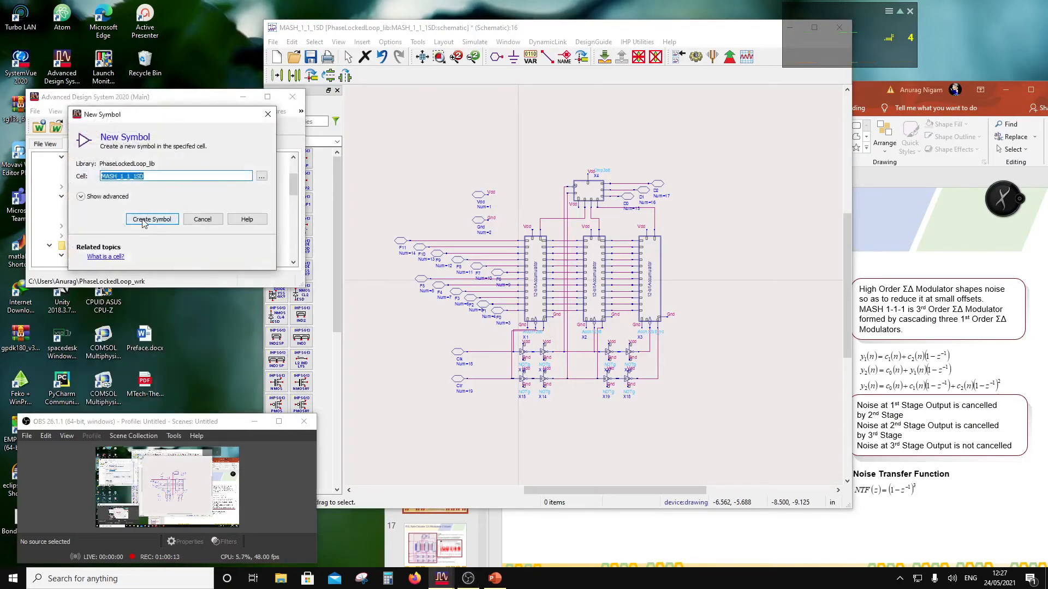
left_click(152, 218)
left_click(135, 406)
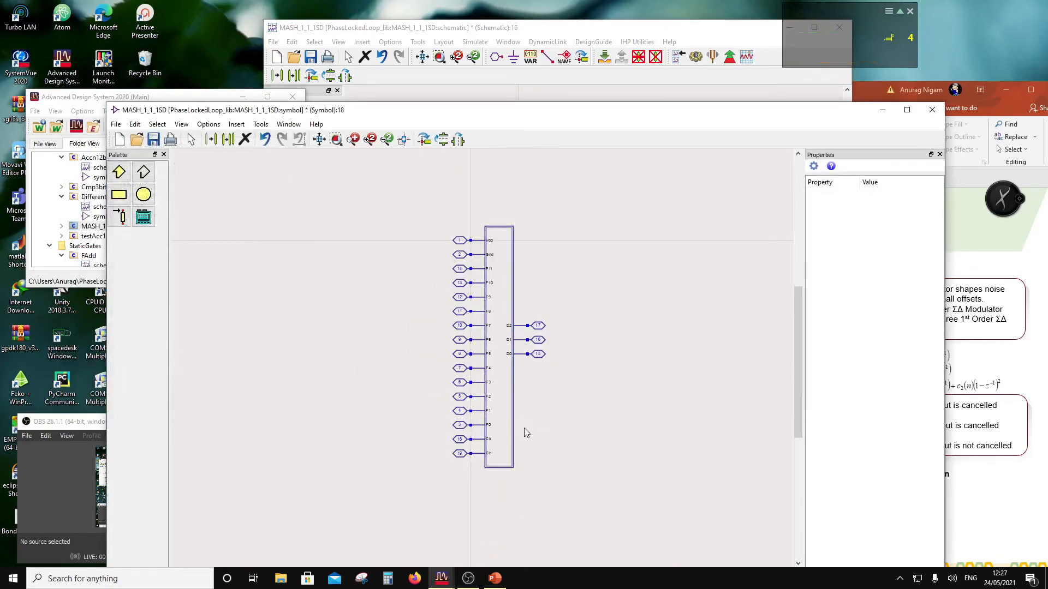
Step: Rotate the Clr and Gnd pins to vertical and place them side by side on the symbol body's lower edge
scroll(520, 405, "up", 1)
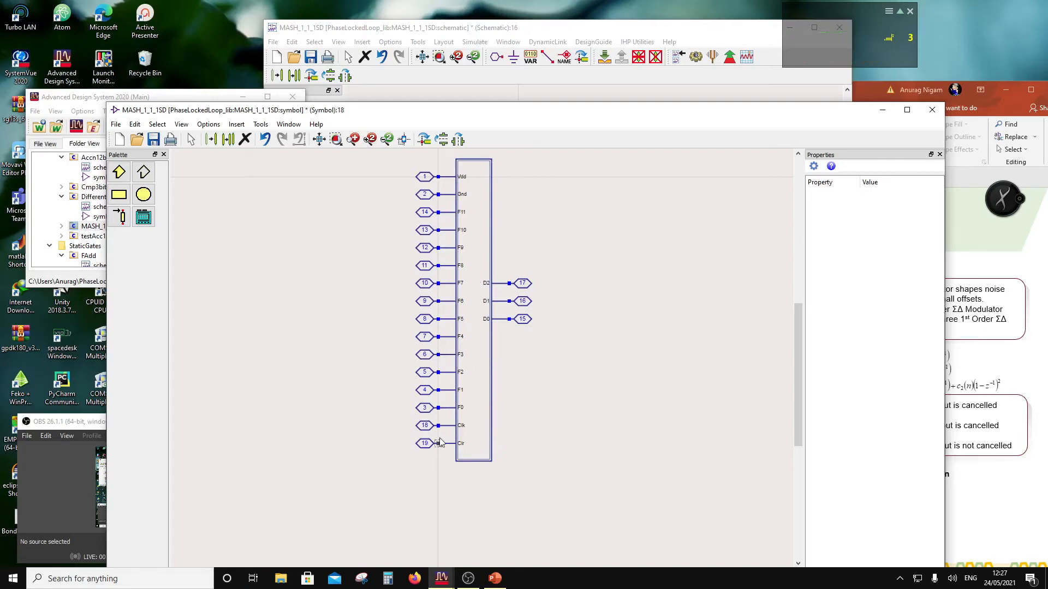
left_click_drag(406, 432, 482, 452)
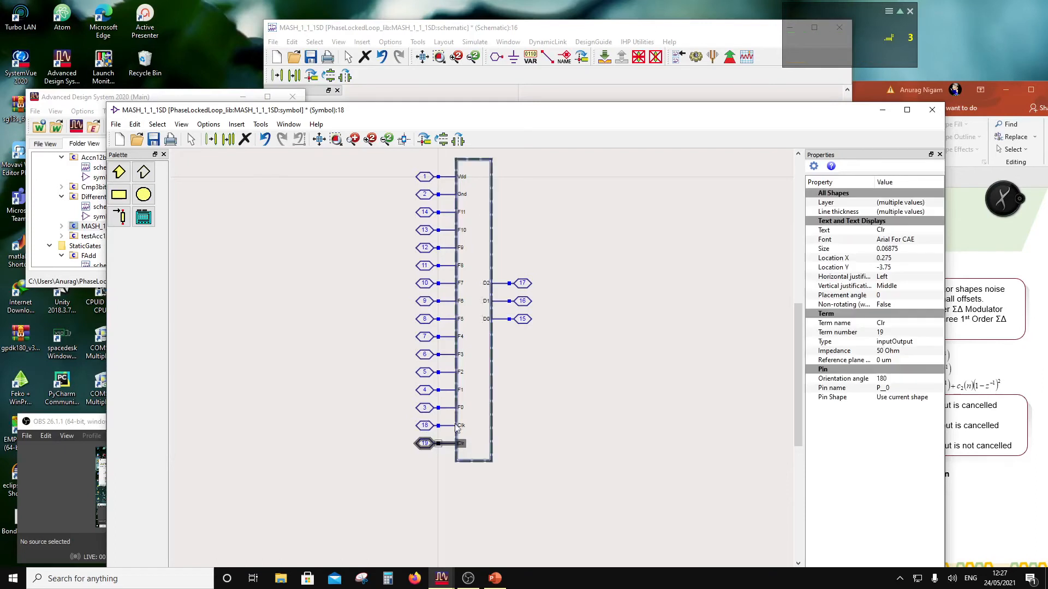
left_click(424, 140)
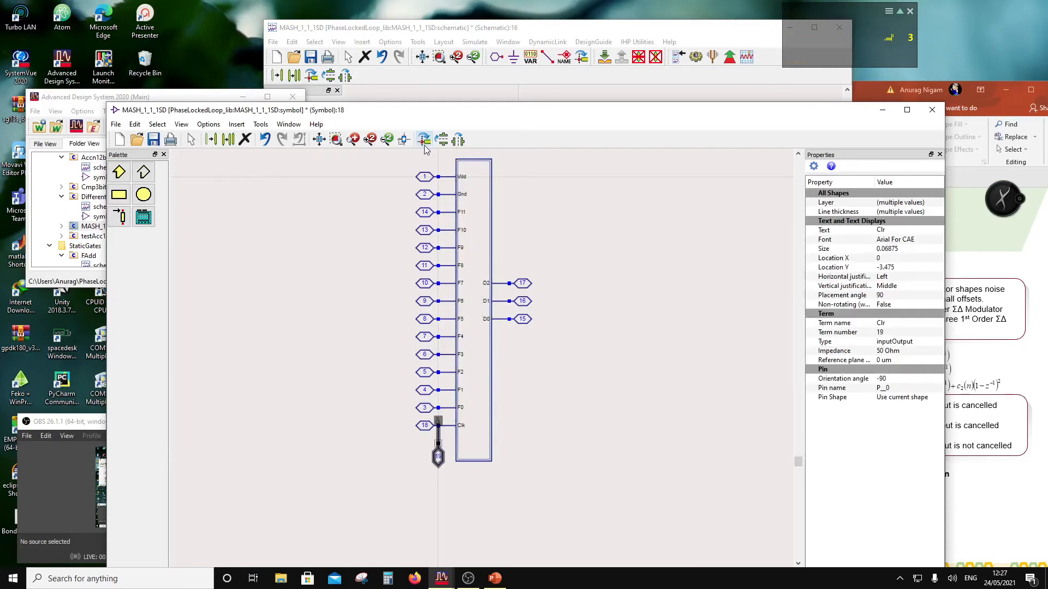
left_click_drag(444, 461, 591, 461)
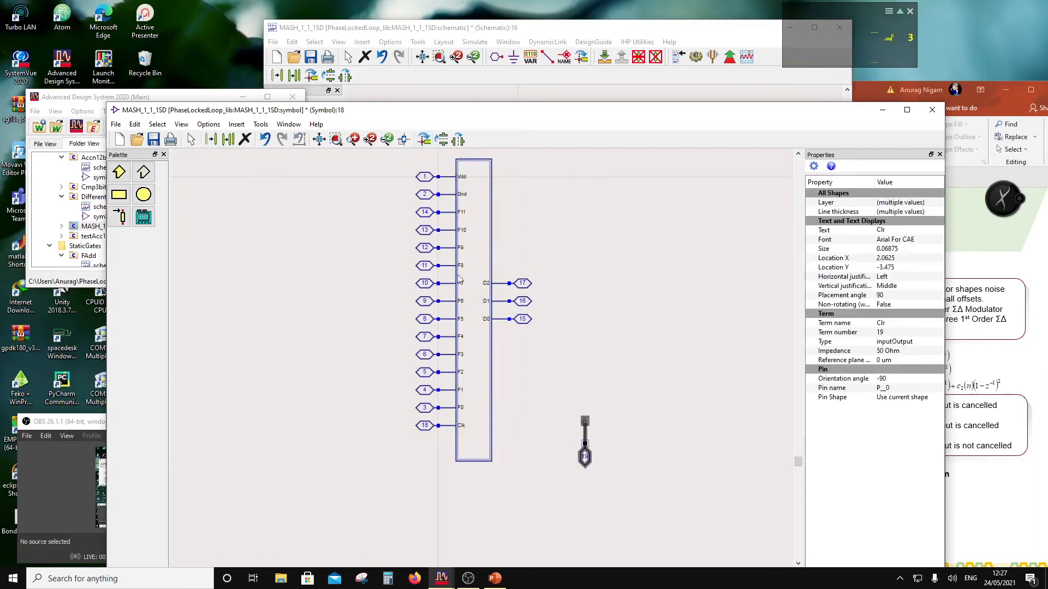
left_click_drag(409, 184, 489, 208)
left_click(424, 140)
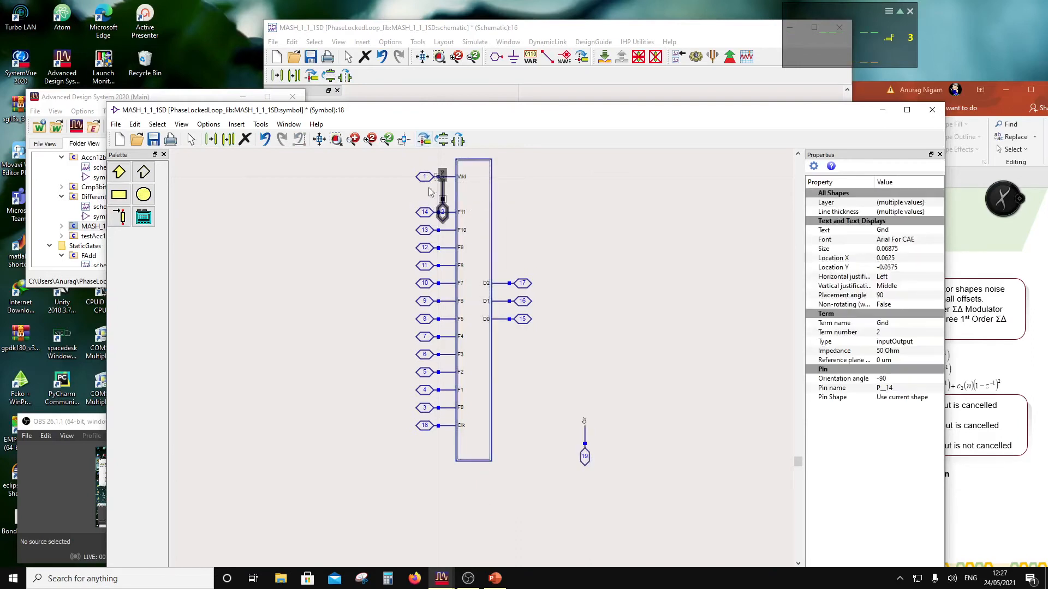
mouse_move(442, 211)
left_mouse_down()
mouse_move(548, 435)
mouse_move(570, 461)
mouse_move(614, 460)
mouse_move(535, 405)
left_mouse_up()
left_click_drag(581, 452, 480, 492)
left_click(558, 452)
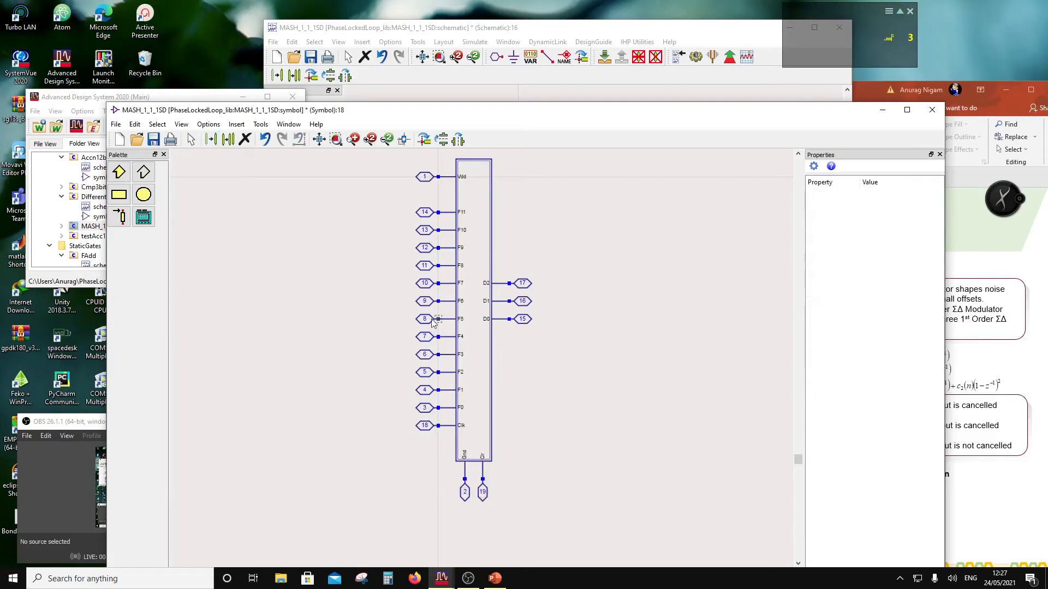
Step: Shorten the symbol body by raising its lower edge to just below Clk, and move the Gnd and Clr pins up to it
left_click_drag(523, 464, 448, 447)
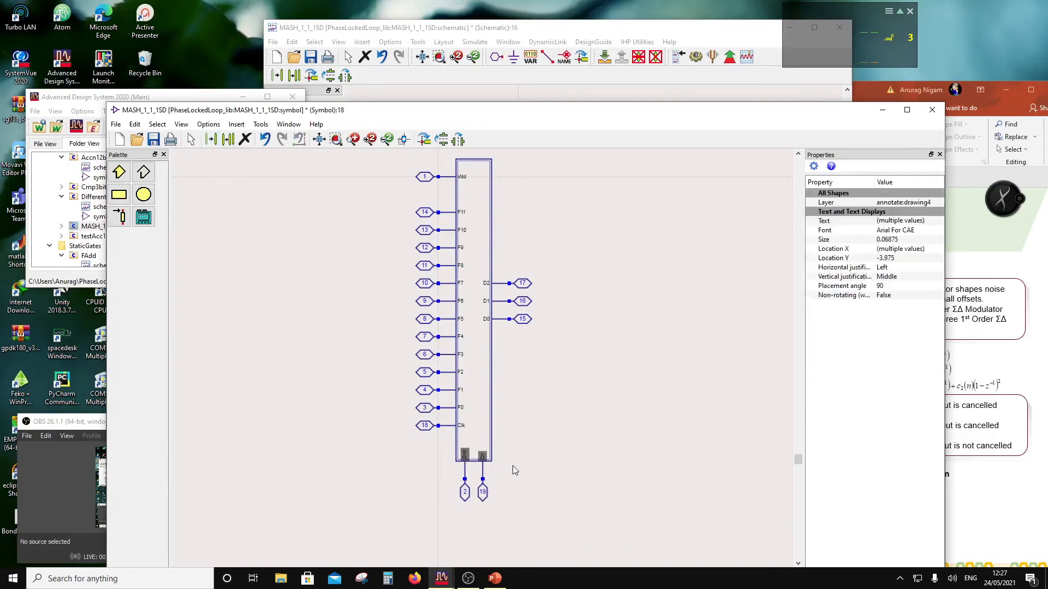
scroll(512, 470, "up", 3)
left_click(468, 384)
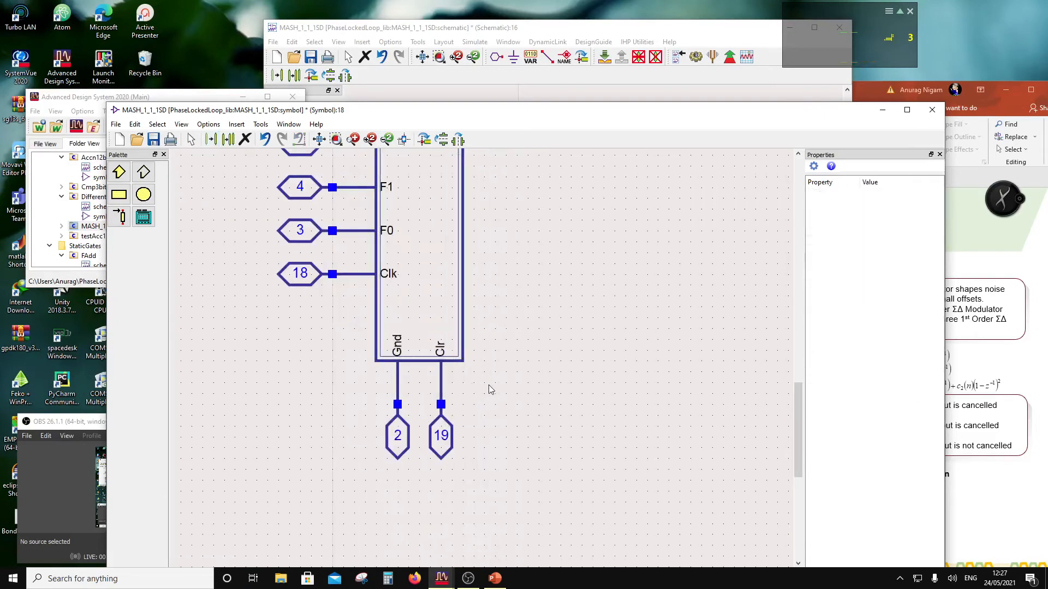
left_click_drag(493, 387, 388, 348)
left_click_drag(463, 362, 478, 321)
left_click(497, 415)
left_click_drag(460, 465, 375, 319)
left_click_drag(440, 362, 441, 316)
left_click(441, 310)
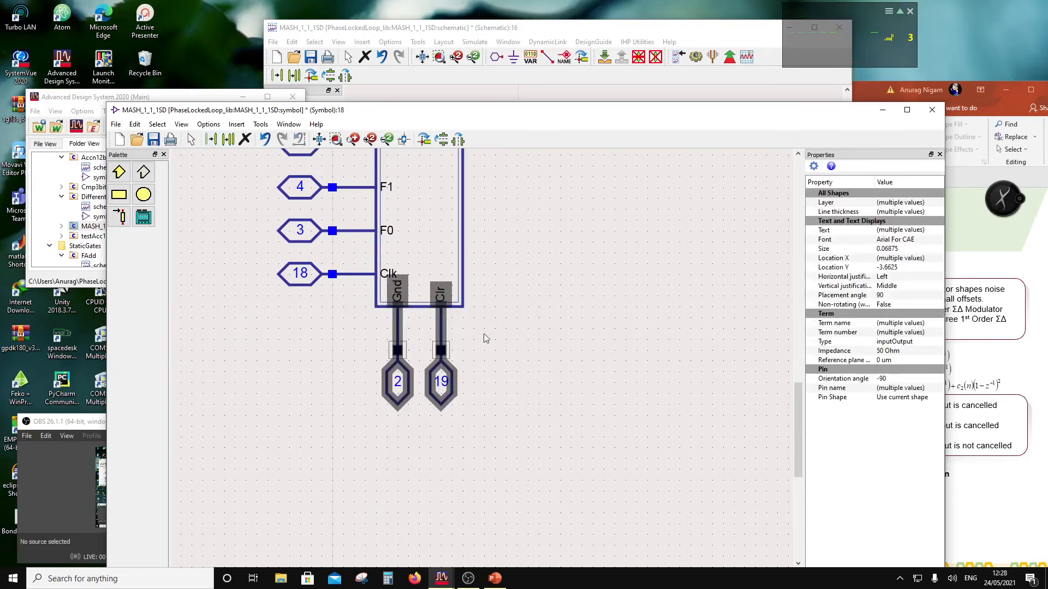
Step: Rotate the Vdd pin to vertical and set it aside, clear of the symbol body
scroll(483, 338, "down", 2)
scroll(482, 340, "up", 3)
scroll(486, 322, "down", 2)
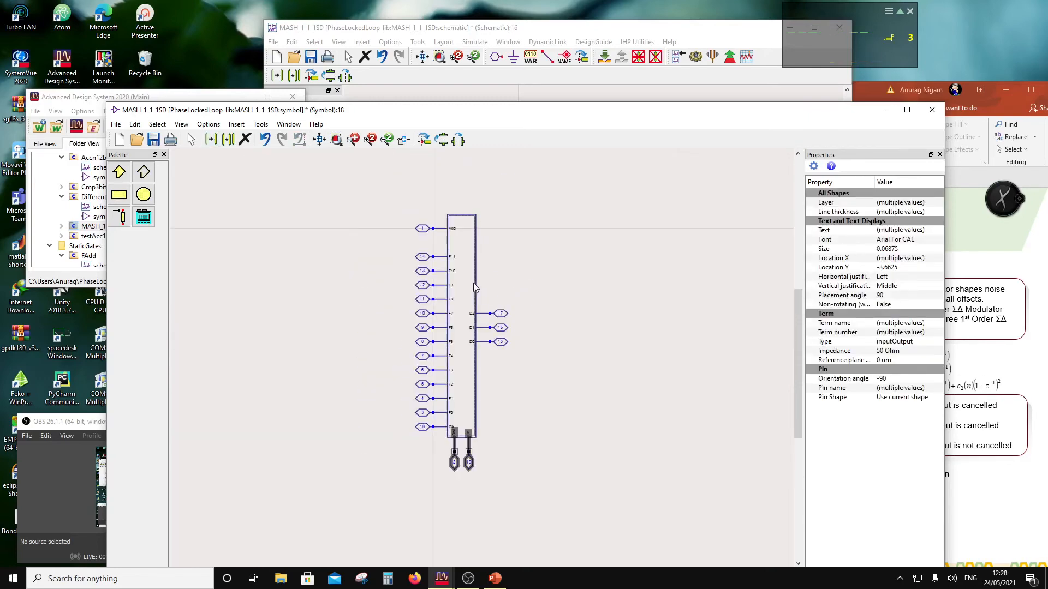
left_click(422, 228)
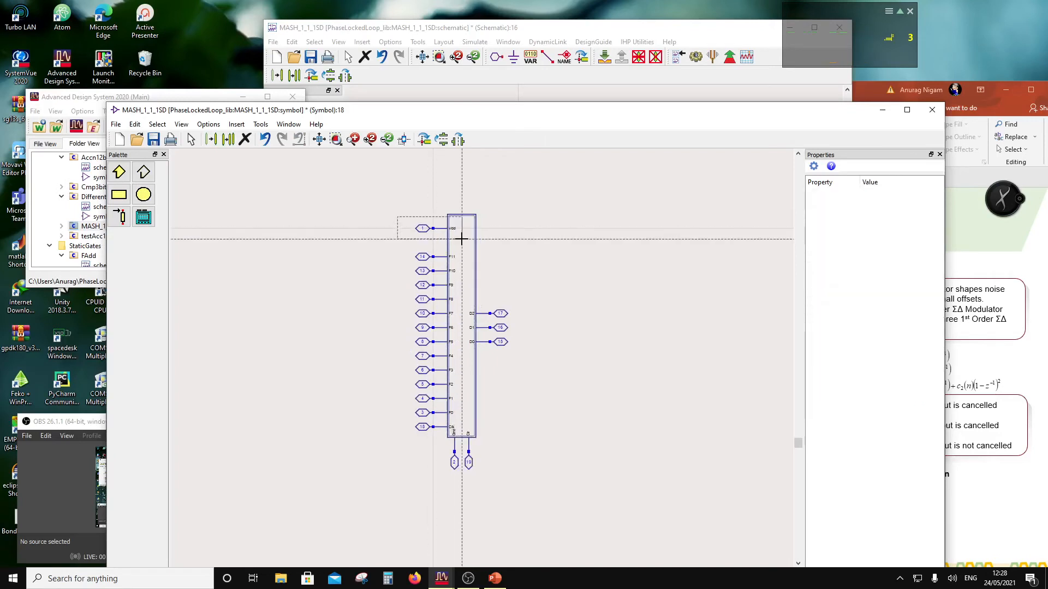
left_click(424, 139)
left_click_drag(436, 240, 336, 240)
Step: Lower the body's upper edge to just above F11 and place the Vdd pin at the middle of that edge
left_click_drag(433, 200, 479, 247)
left_click(338, 243)
left_click_drag(337, 243, 463, 251)
left_click(430, 239)
Step: Select the whole symbol with all its pins and move it close to the drawing origin
scroll(479, 309, "down", 1)
left_click_drag(384, 239, 541, 508)
left_click_drag(473, 438, 443, 364)
scroll(477, 356, "up", 3)
scroll(480, 356, "down", 2)
left_click(500, 339)
scroll(493, 341, "down", 1)
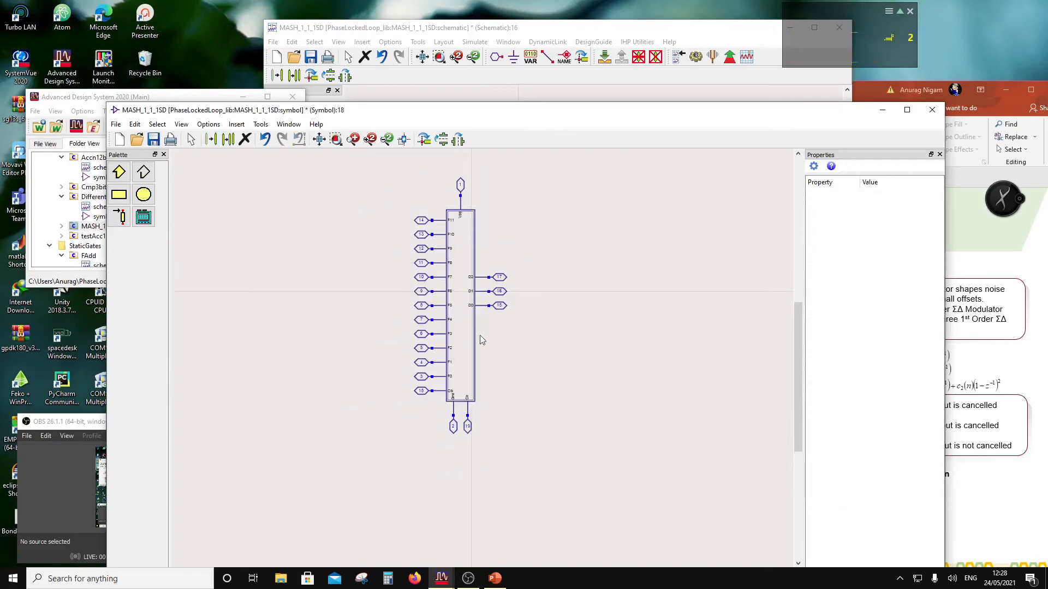
Step: Fine-position the whole symbol so that its body is centred on the origin
left_click_drag(396, 181, 531, 444)
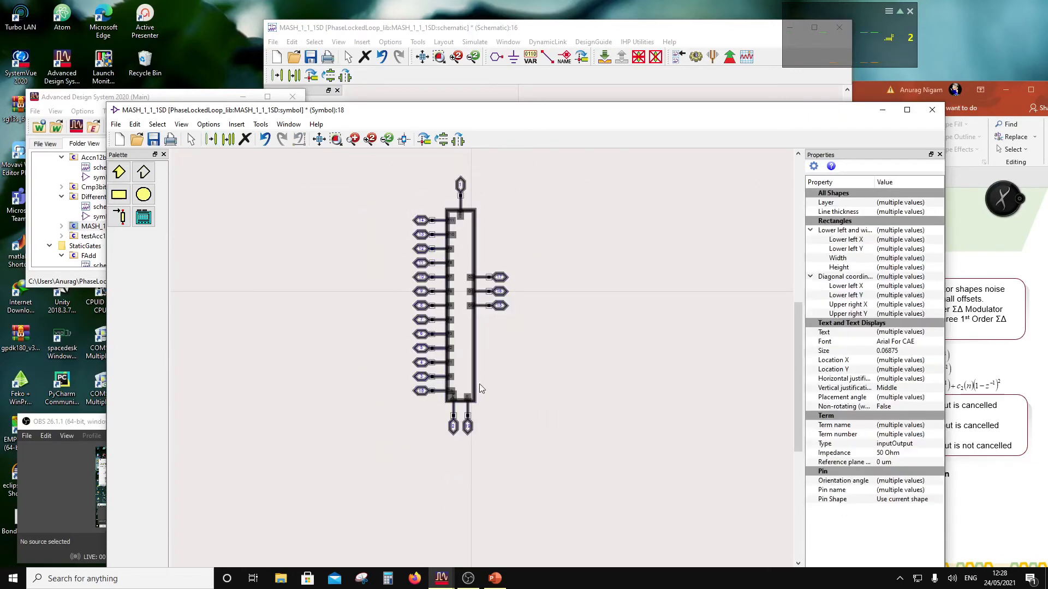
left_click_drag(475, 381, 486, 373)
scroll(484, 359, "up", 2)
left_click_drag(483, 325, 484, 300)
left_click(560, 336)
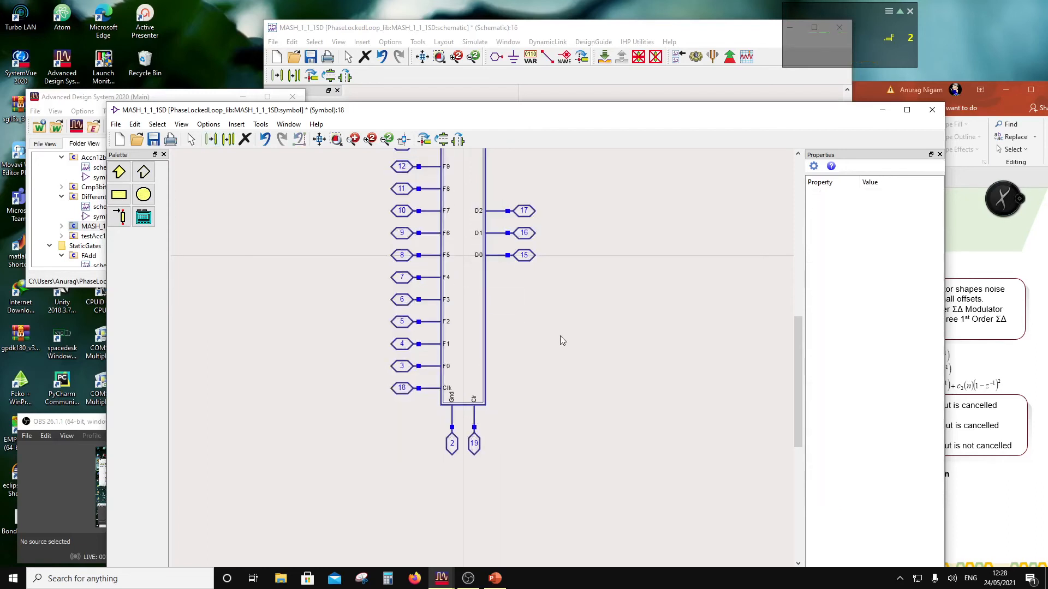
Step: Move the Clk label slightly up, off the pin's line, to make room for a clock marker
scroll(520, 352, "down", 2)
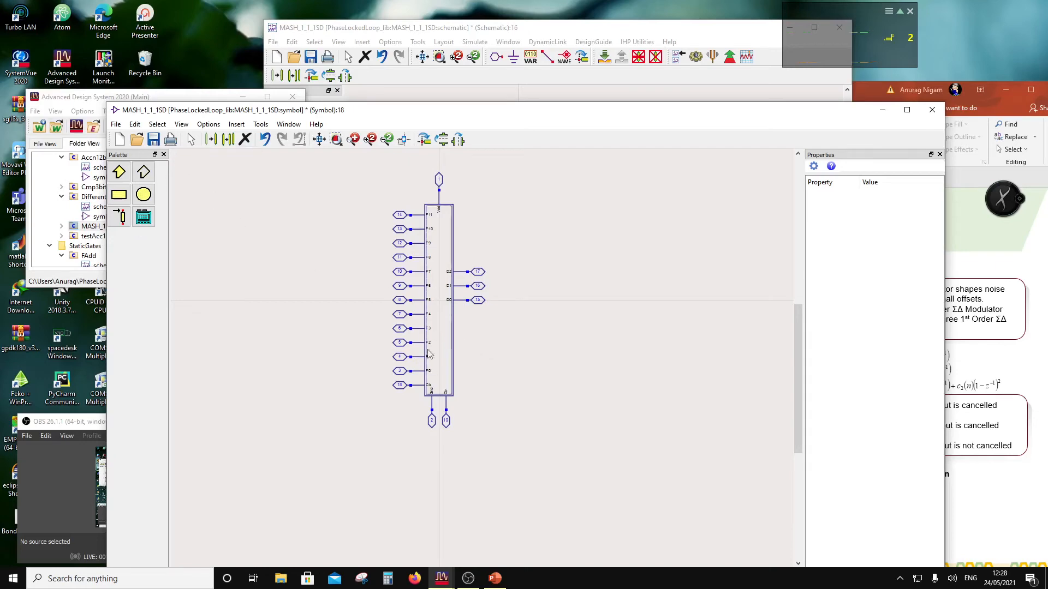
scroll(435, 353, "up", 6)
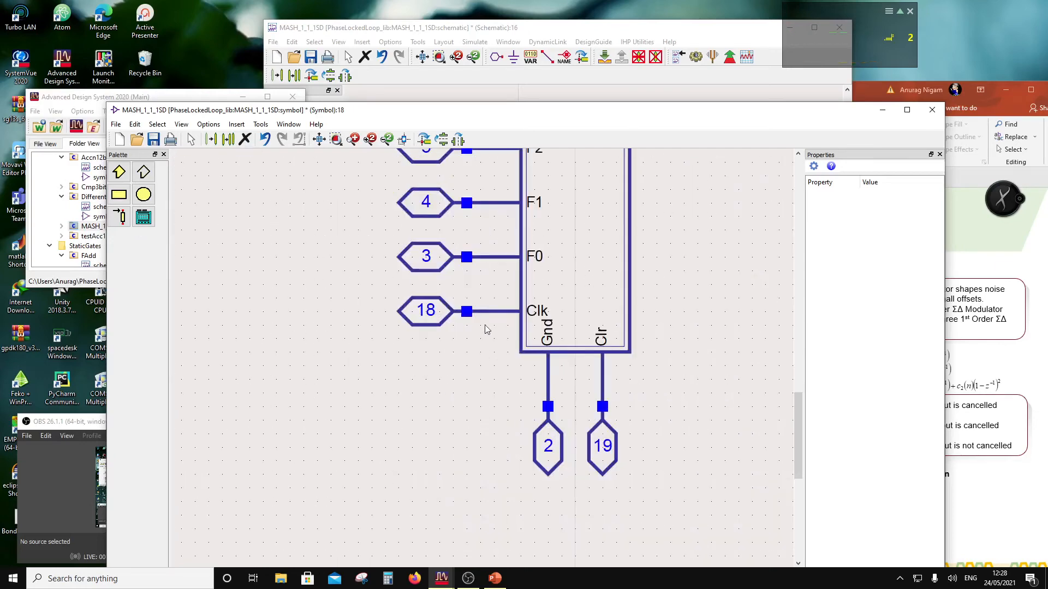
left_click_drag(536, 310, 534, 297)
left_click(405, 286)
Step: Draw a medium-thickness triangular clock marker inside the body edge, pointing inward at the Clk pin
left_click(143, 173)
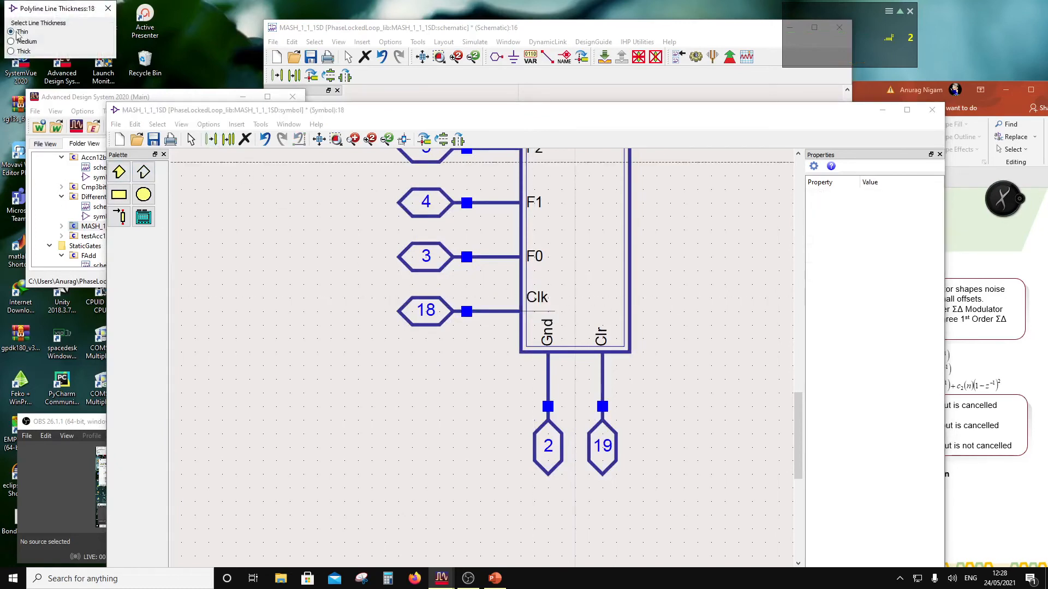
left_click(522, 299)
left_click(555, 311)
double_click(523, 325)
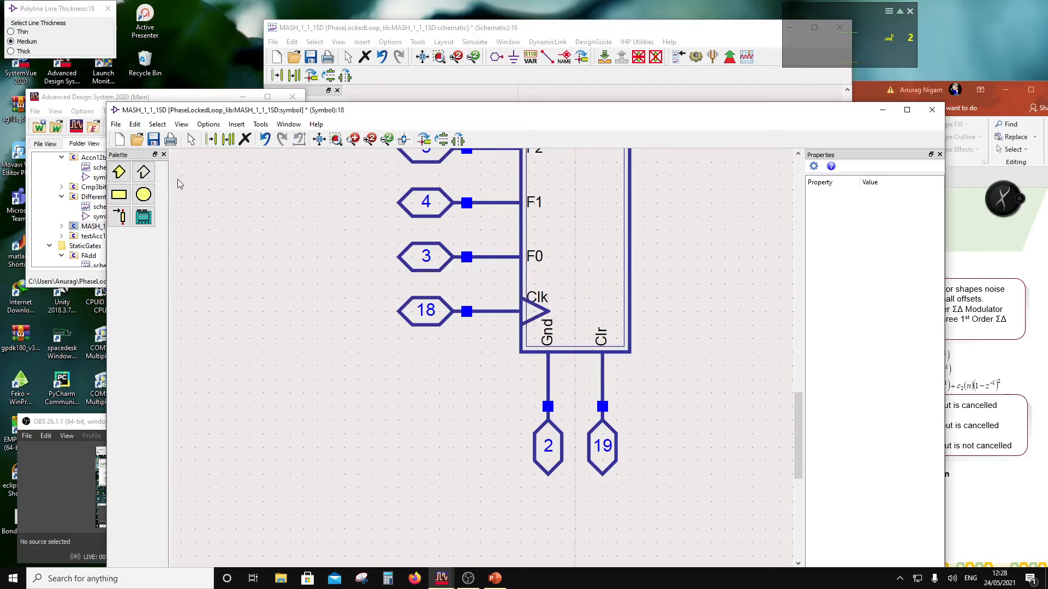
Step: Shorten the Clk pin's line at its inner end, leaving a small gap before the symbol body
left_click(493, 313)
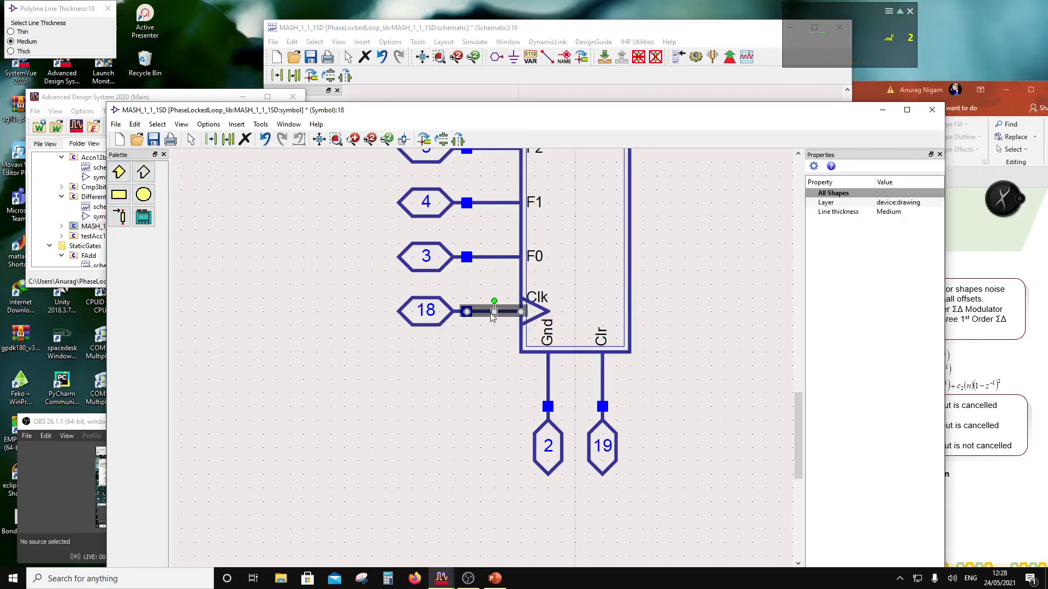
left_click(209, 125)
left_click(225, 179)
left_click_drag(520, 312, 504, 311)
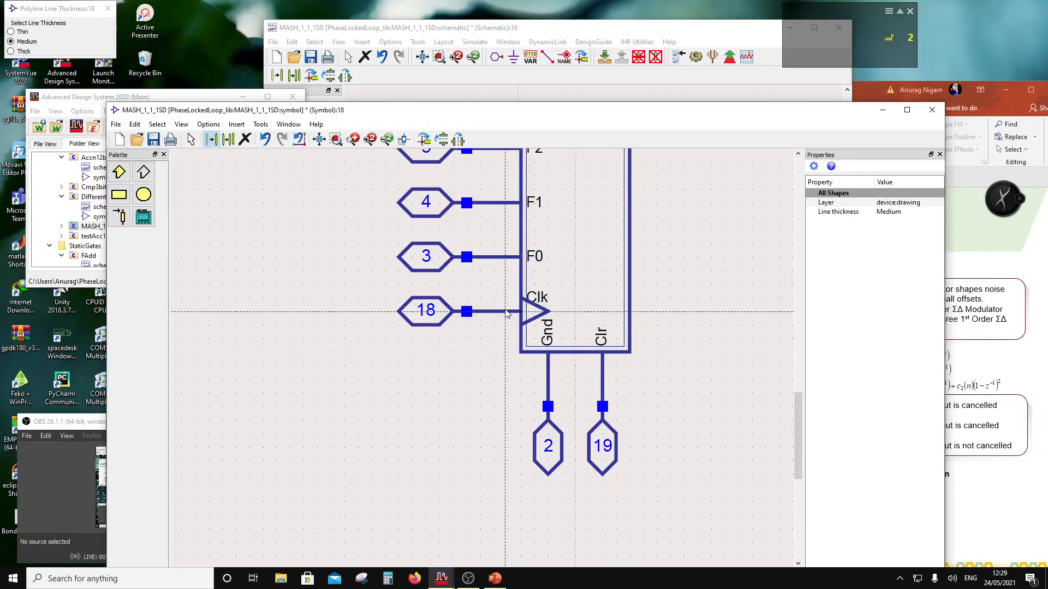
left_click(360, 275)
Step: Draw a medium-thickness circle of radius 0.0375 and place it in the gap between the Clk line and the body
left_click(148, 203)
left_click(10, 41)
left_click(242, 306)
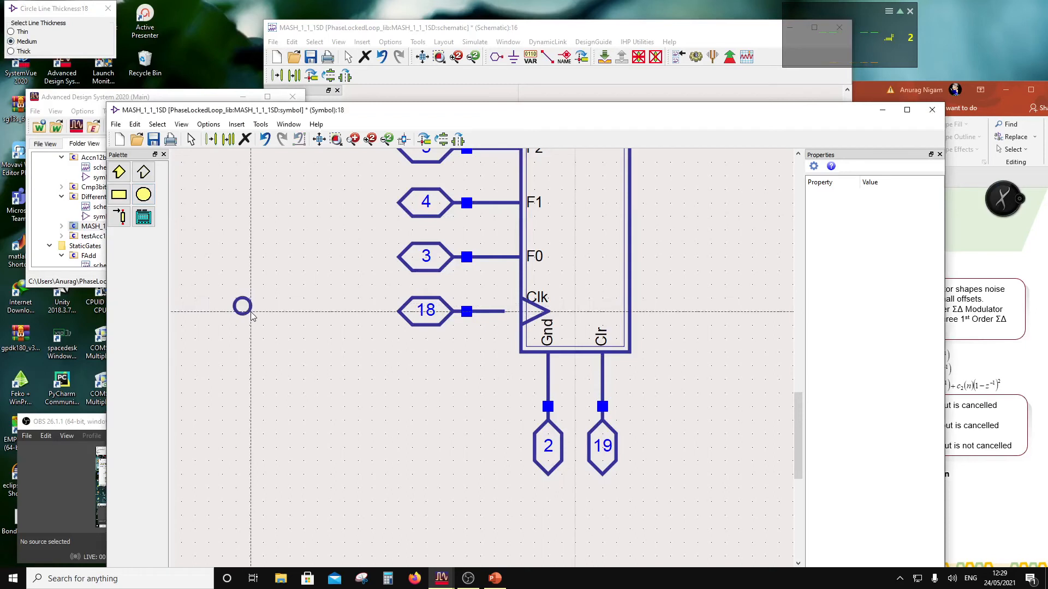
left_click(253, 316)
left_click(514, 312)
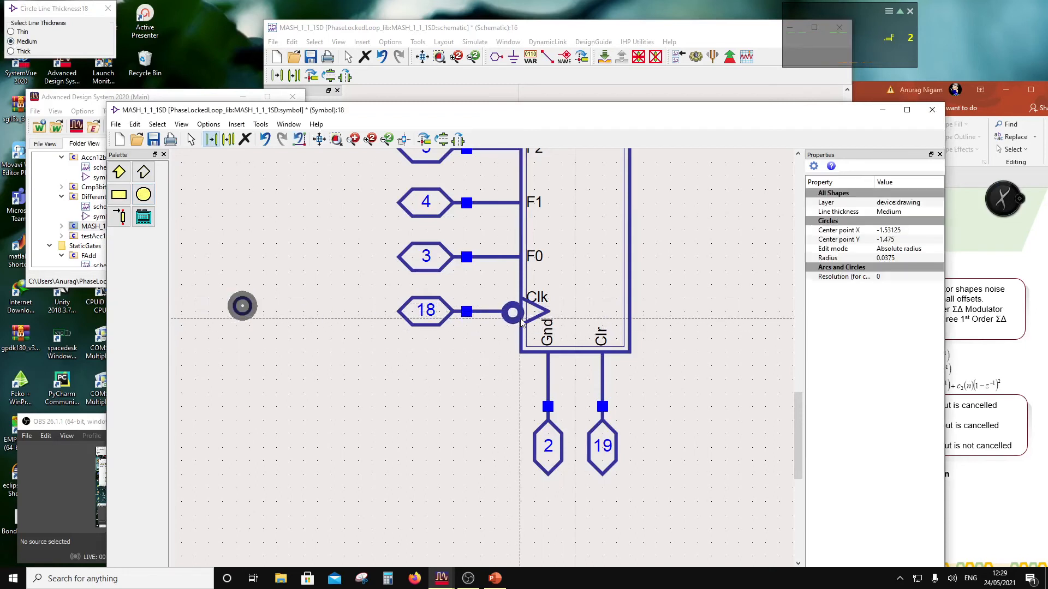
left_click_drag(521, 318, 521, 318)
left_click(499, 348)
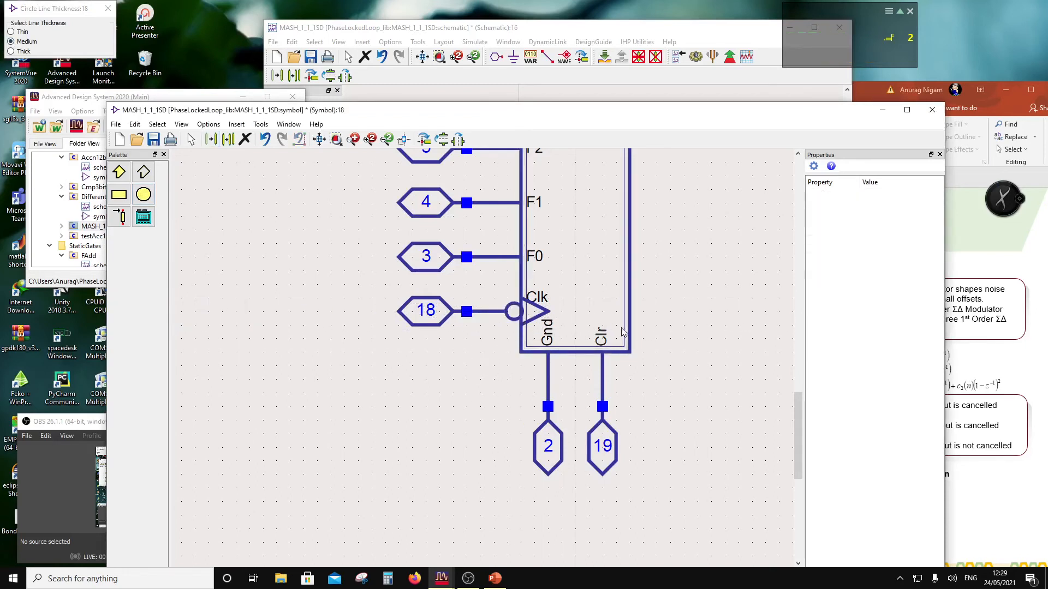
Step: Reduce the radius of the inversion circle at the Clk pin to 0.025
left_click(515, 313)
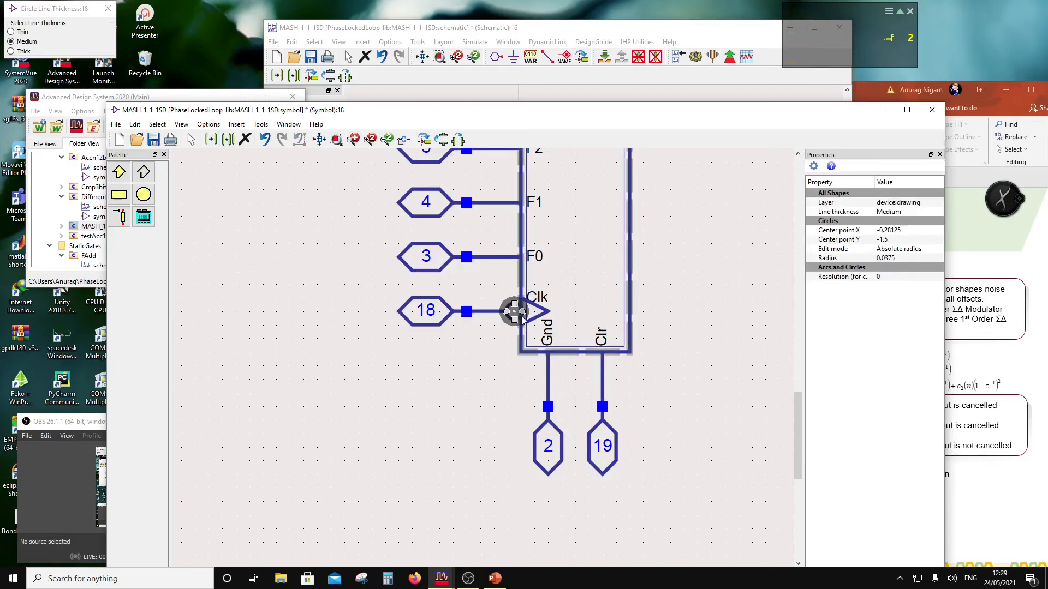
left_click_drag(521, 312, 519, 319)
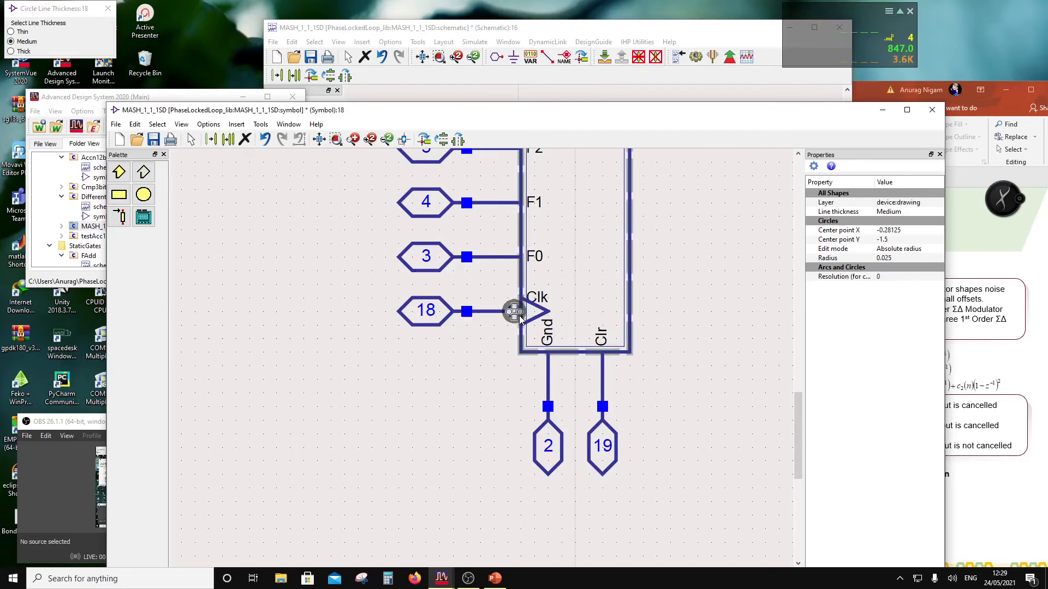
left_click(511, 363)
Step: Enlarge the Clk inversion circle to radius 0.0375, centred at -0.29375, -1.49375, so it touches the pin line and the body
scroll(508, 321, "up", 3)
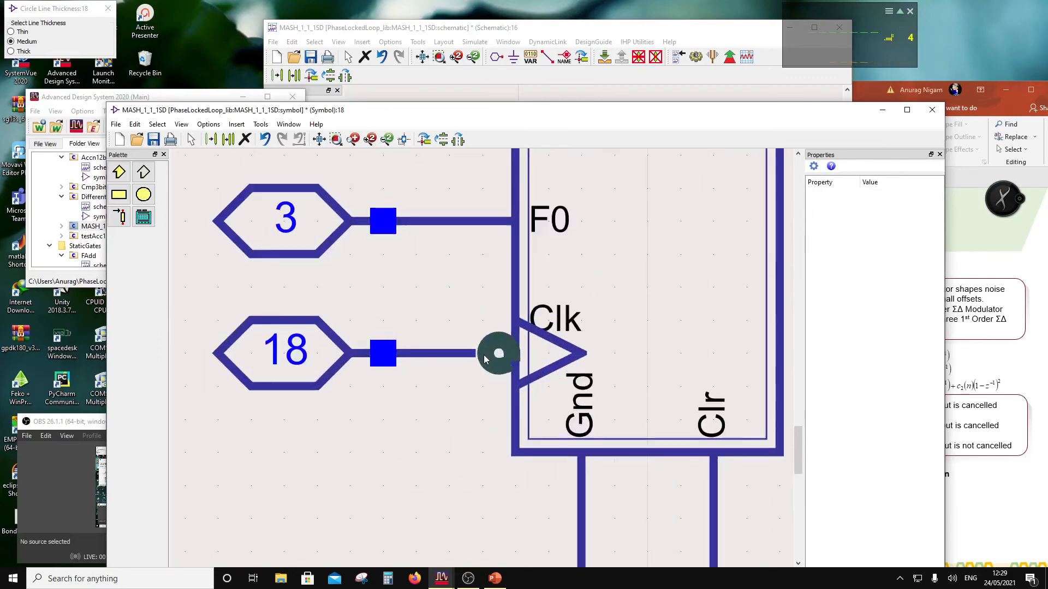
left_click(483, 355)
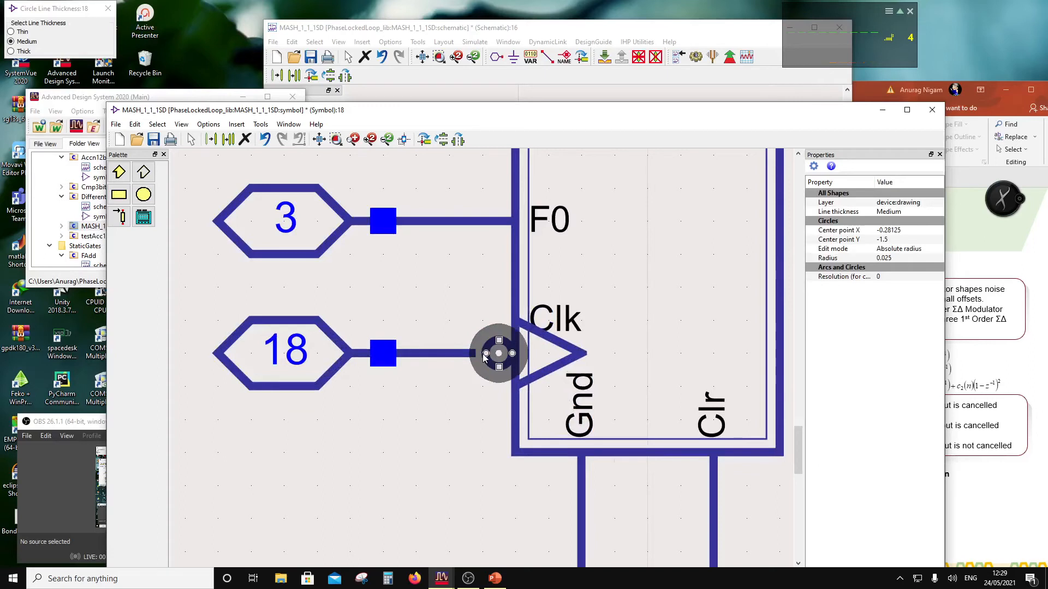
left_click_drag(483, 353, 480, 368)
left_click(484, 401)
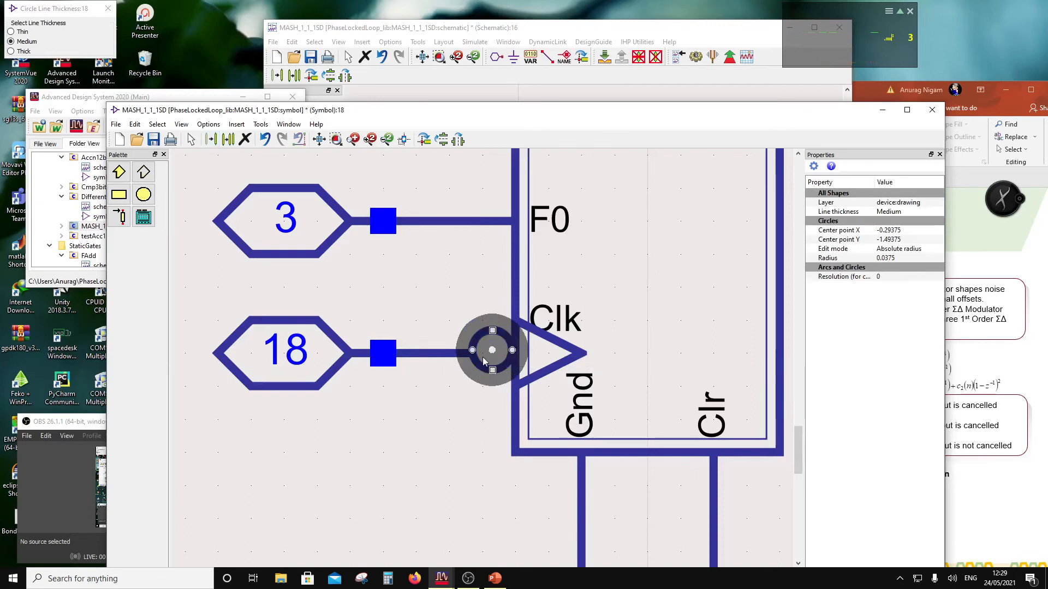
scroll(483, 357, "up", 2)
left_click(480, 375)
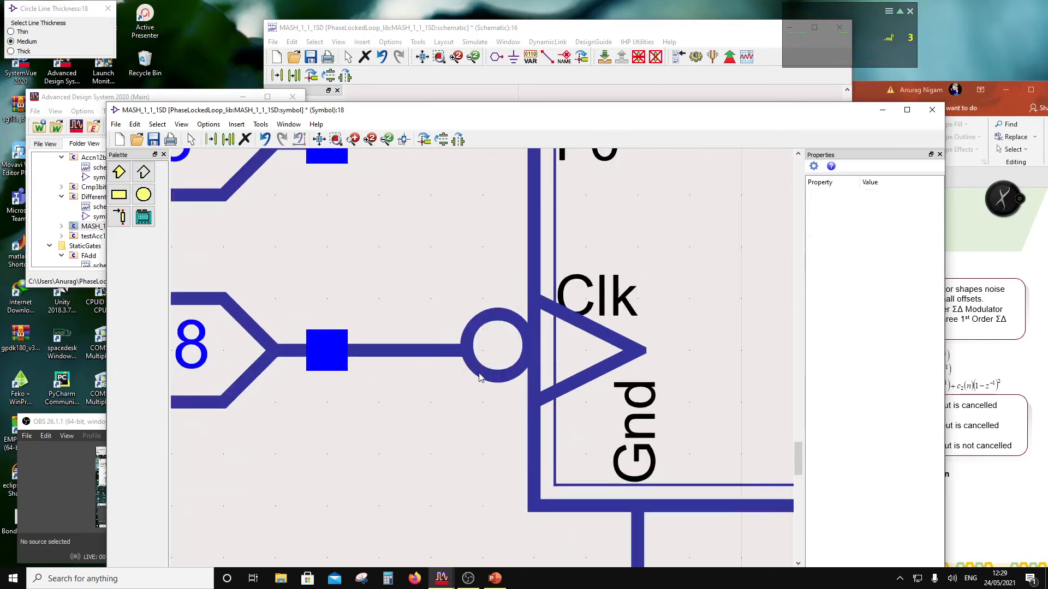
scroll(481, 374, "down", 1)
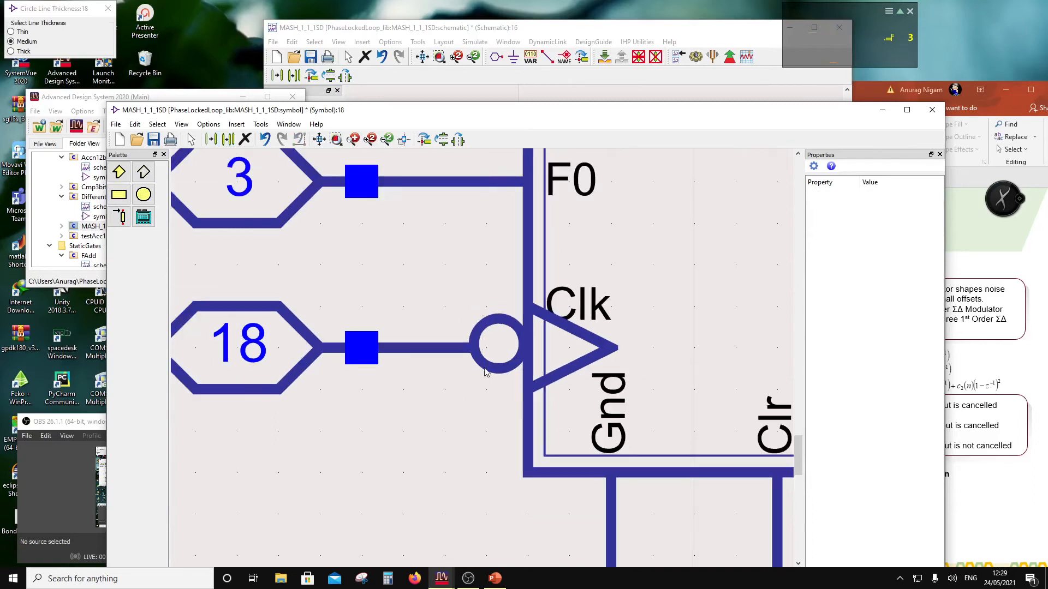
scroll(488, 358, "down", 1)
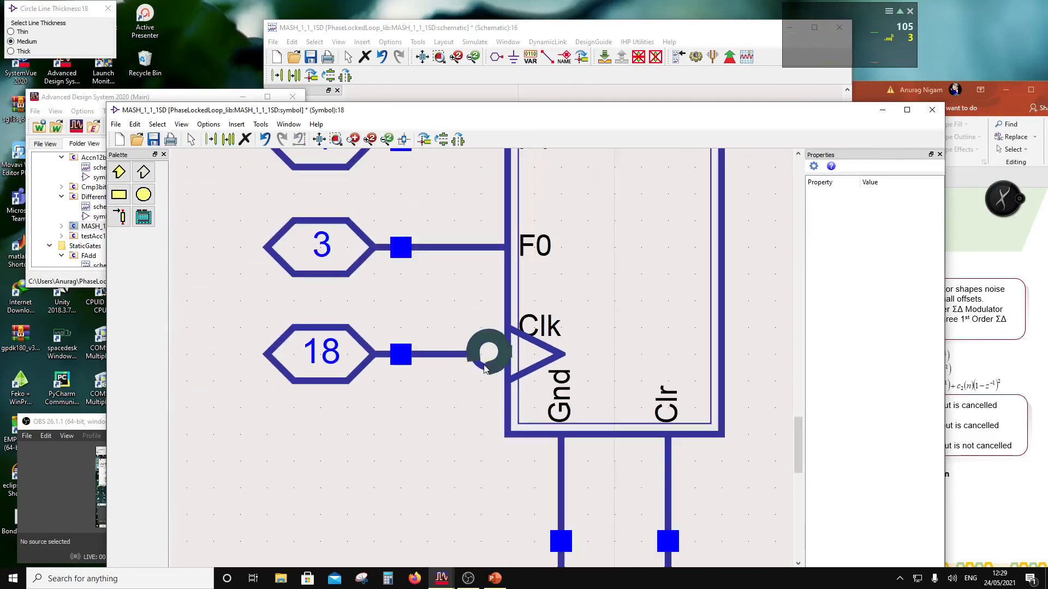
left_click(485, 375)
left_click_drag(485, 375, 486, 374)
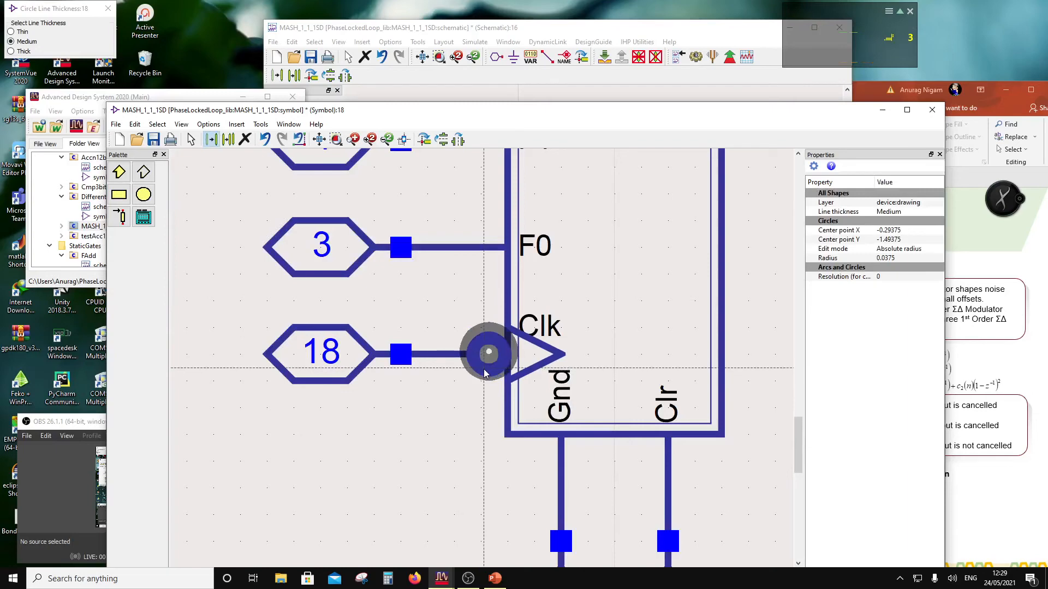
left_click(459, 396)
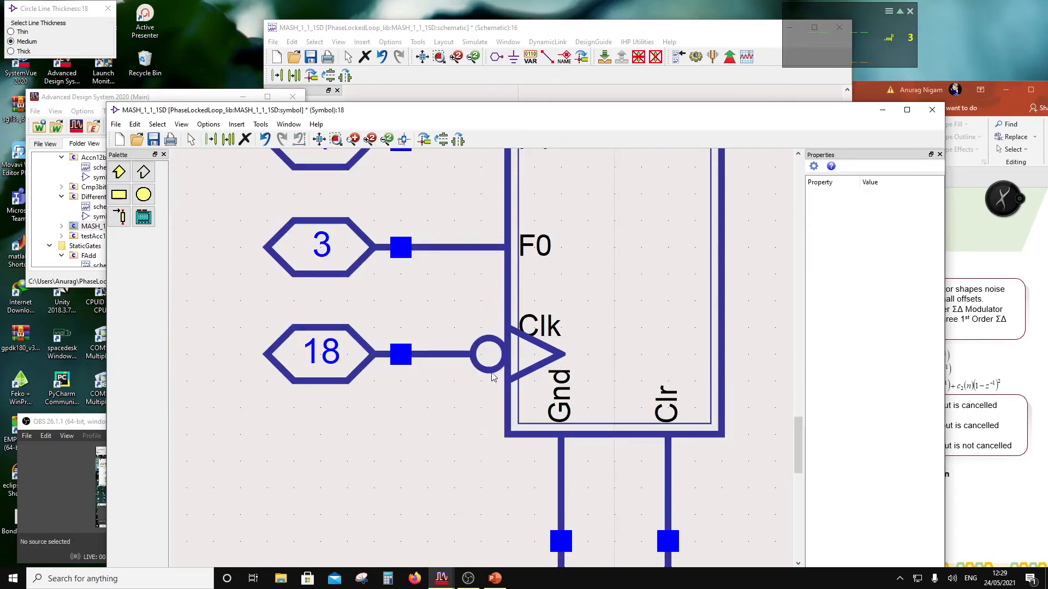
Step: Add the text "Sigma Delta Modulator" in the empty area beside the symbol body
scroll(492, 373, "down", 4)
left_click(186, 127)
mouse_move(209, 125)
left_click(212, 178)
scroll(485, 347, "down", 1)
scroll(481, 381, "down", 3)
left_click(209, 125)
left_click(238, 125)
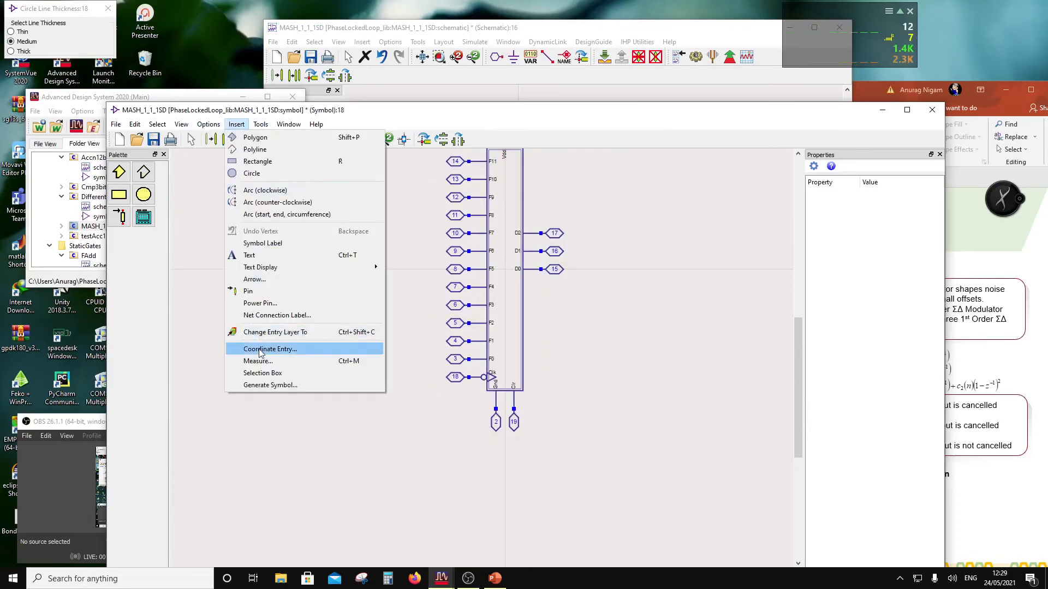
left_click(262, 256)
left_click(563, 348)
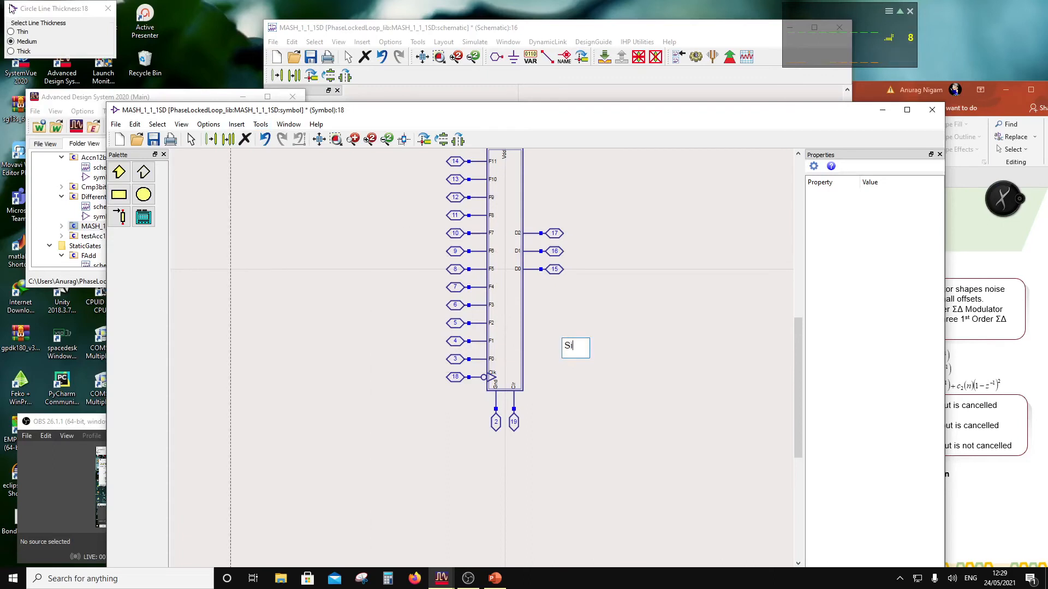
type("Sigma Delta")
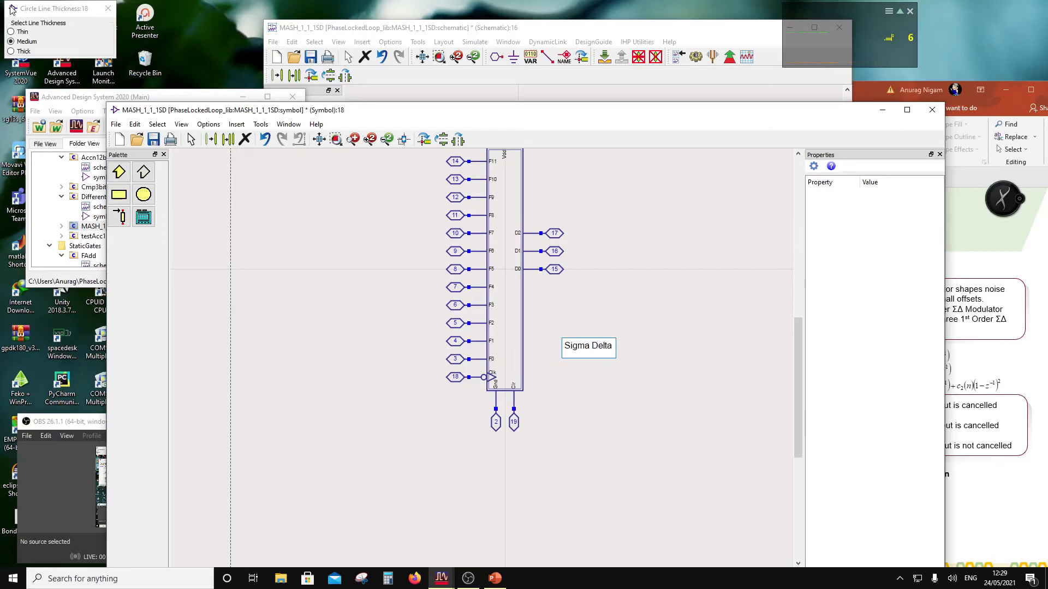
type(" Modulator")
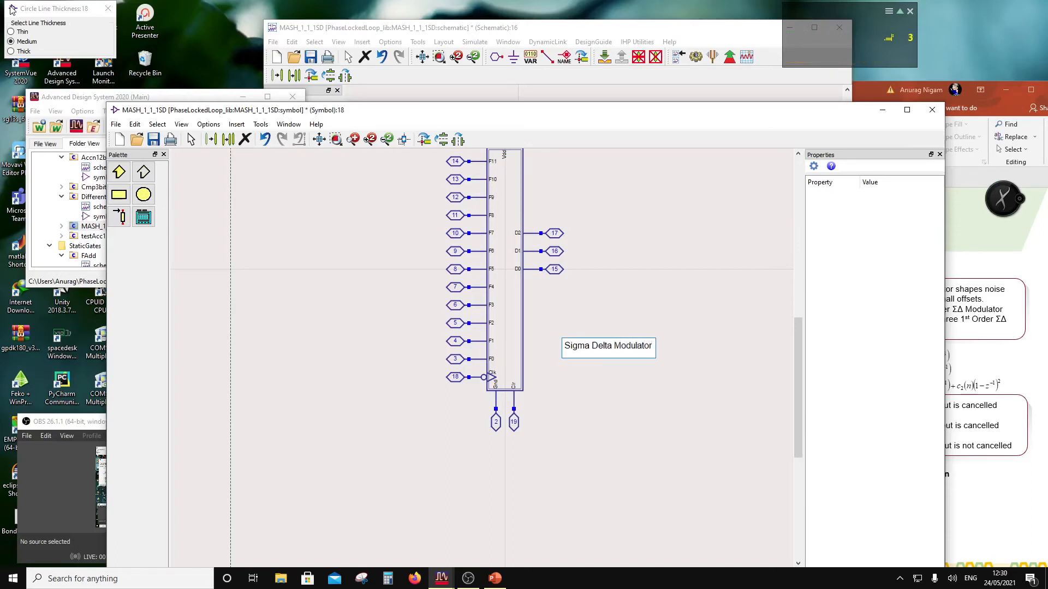
left_click(748, 489)
key("Escape")
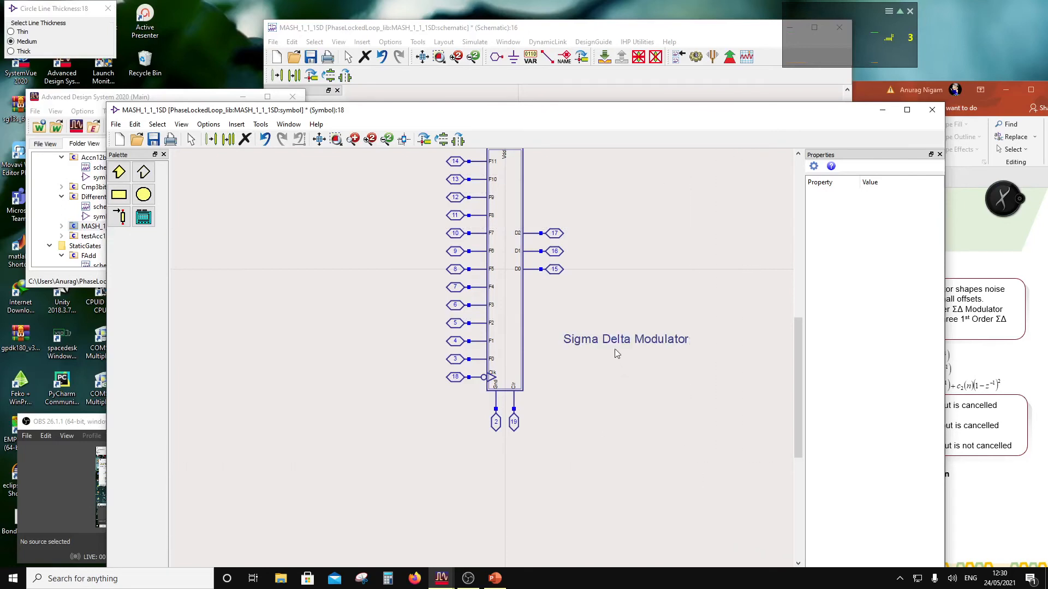
Step: Rotate the "Sigma Delta Modulator" text to a 90-degree placement angle and move it inside the symbol body, running along its length
left_click(615, 353)
left_click(425, 140)
left_click(429, 141)
left_click(428, 141)
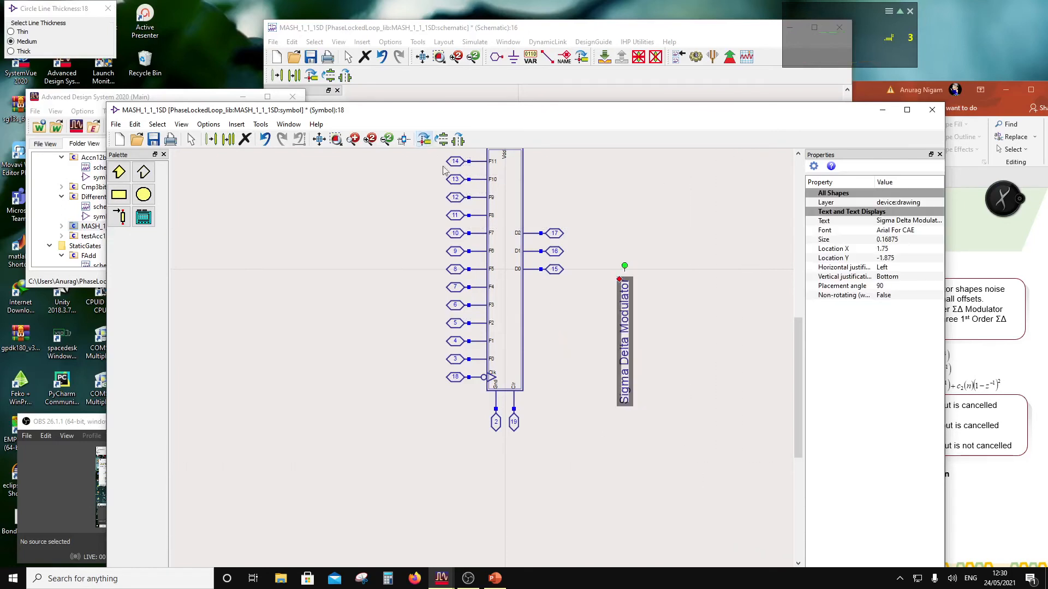
left_click_drag(629, 357, 506, 271)
left_click(634, 306)
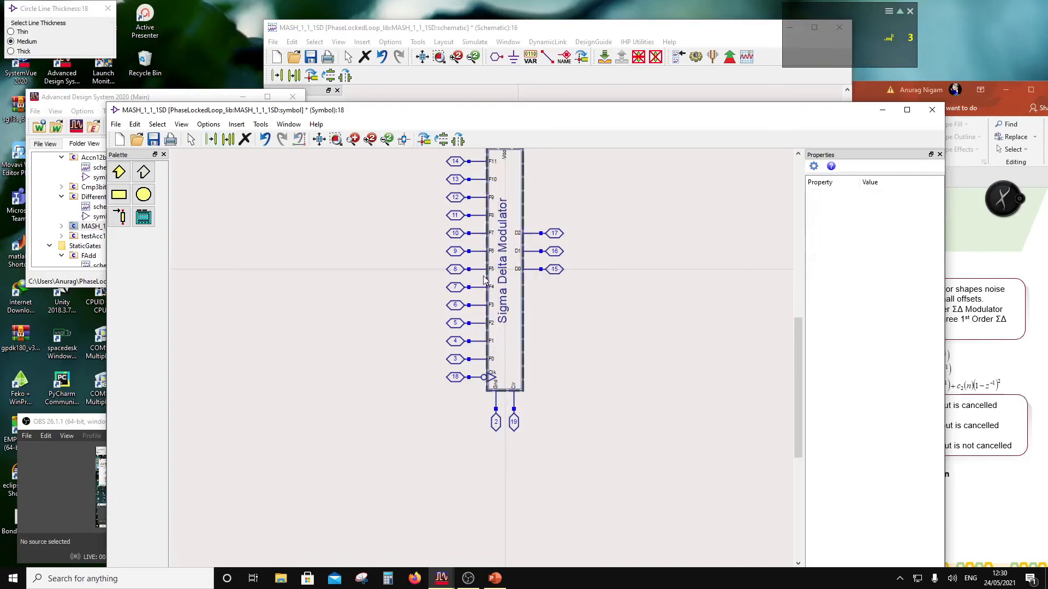
Step: Save and close the MASH_1_1_1SD symbol, and close its schematic with the changes saved
scroll(497, 354, "down", 1)
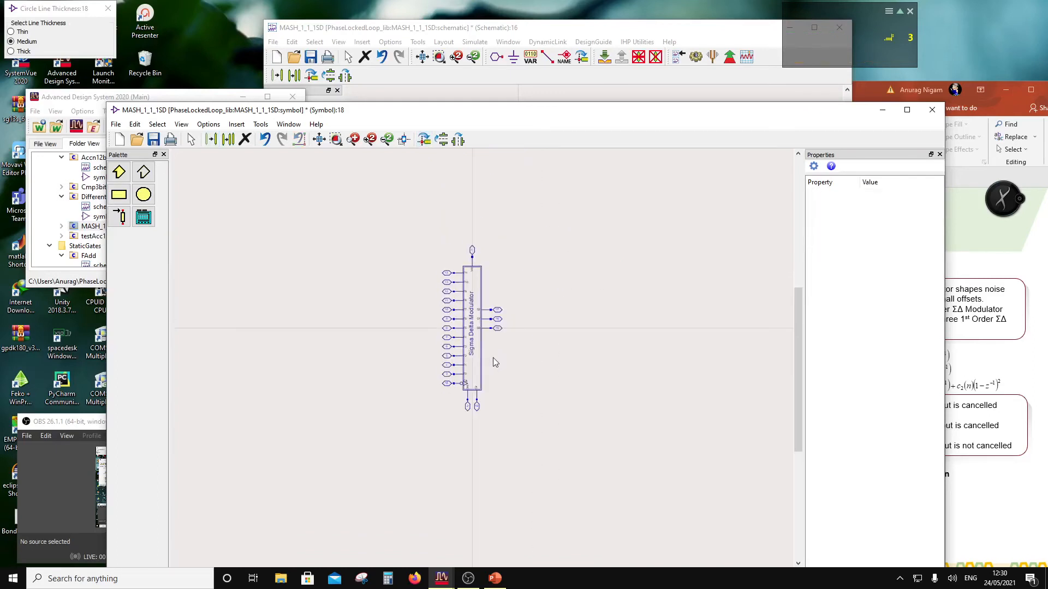
left_click(154, 140)
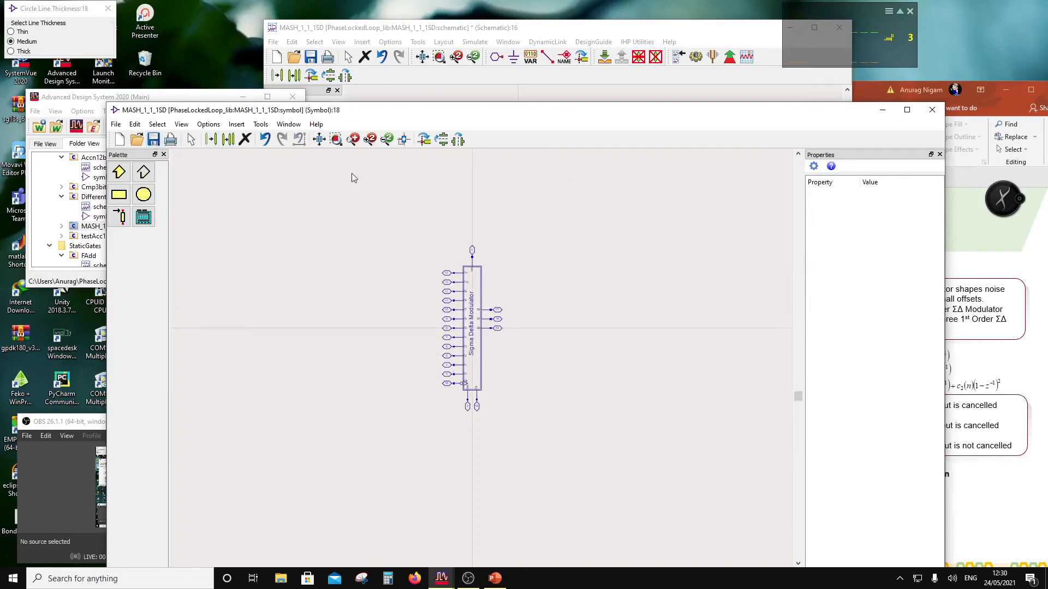
left_click(932, 110)
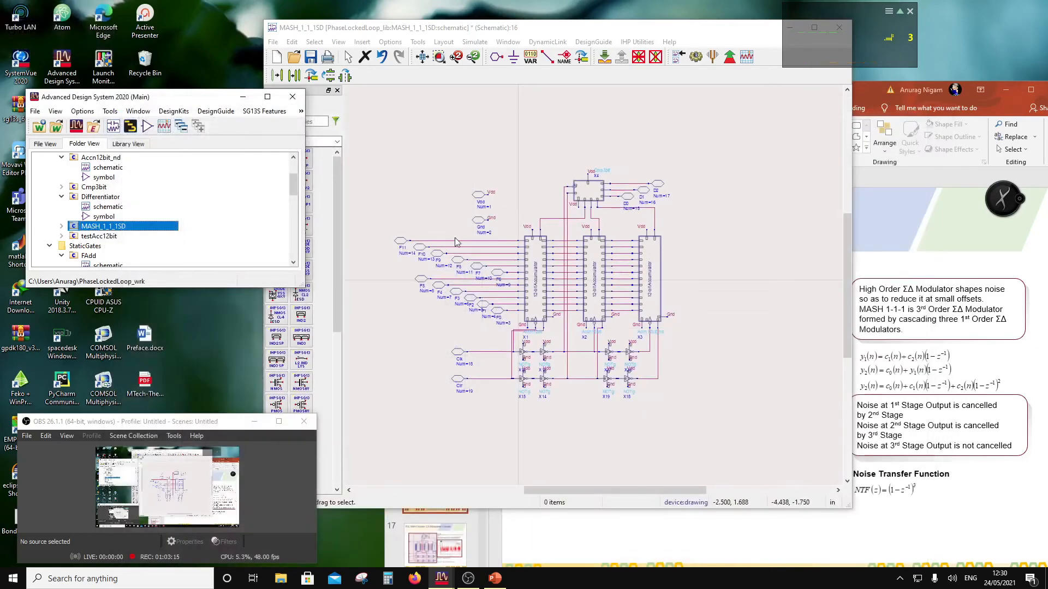
left_click_drag(687, 36, 638, 148)
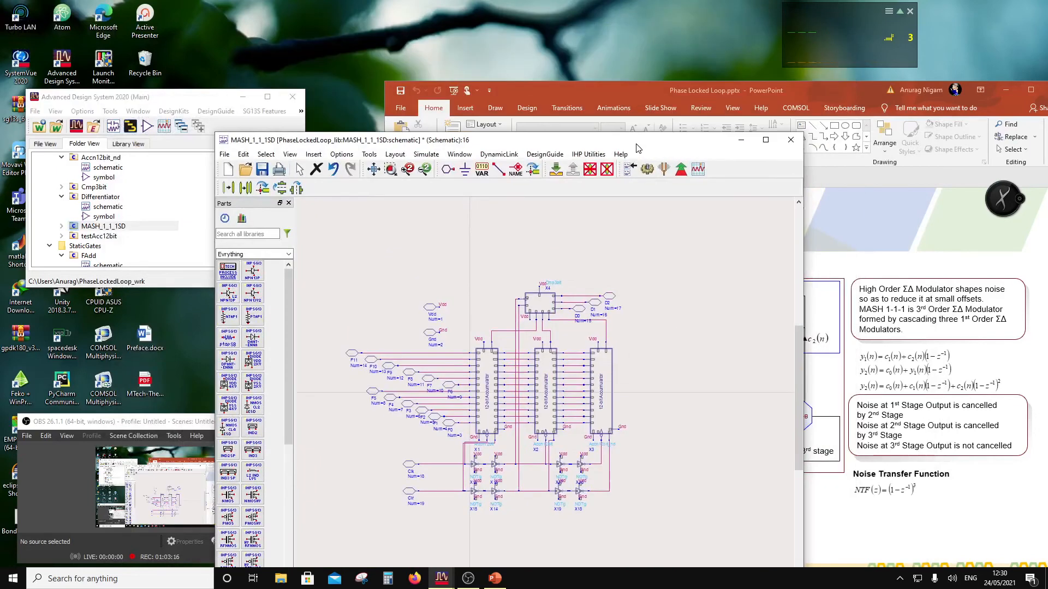
left_click(790, 140)
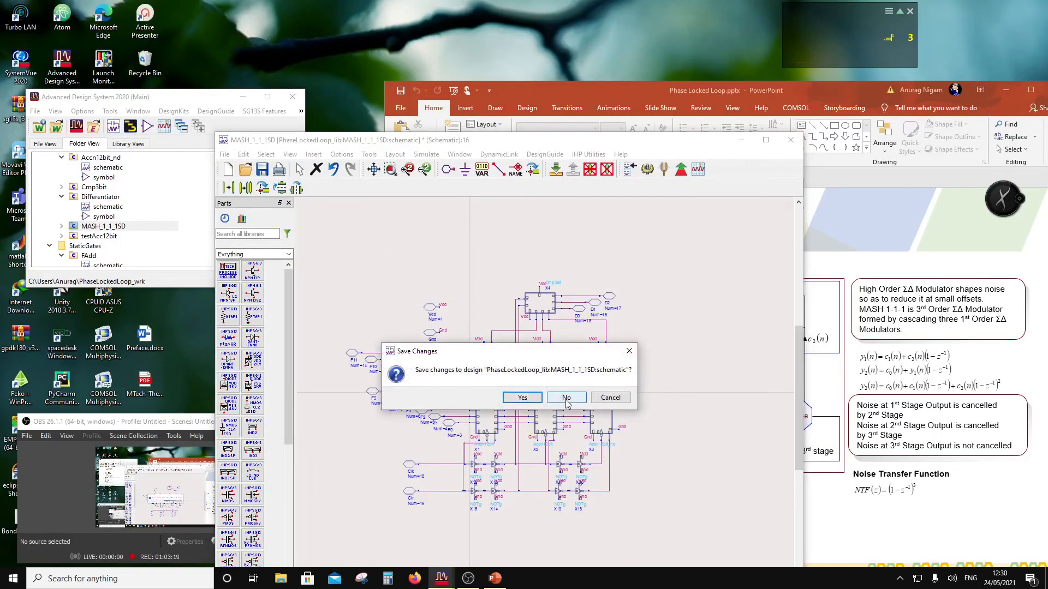
left_click(523, 397)
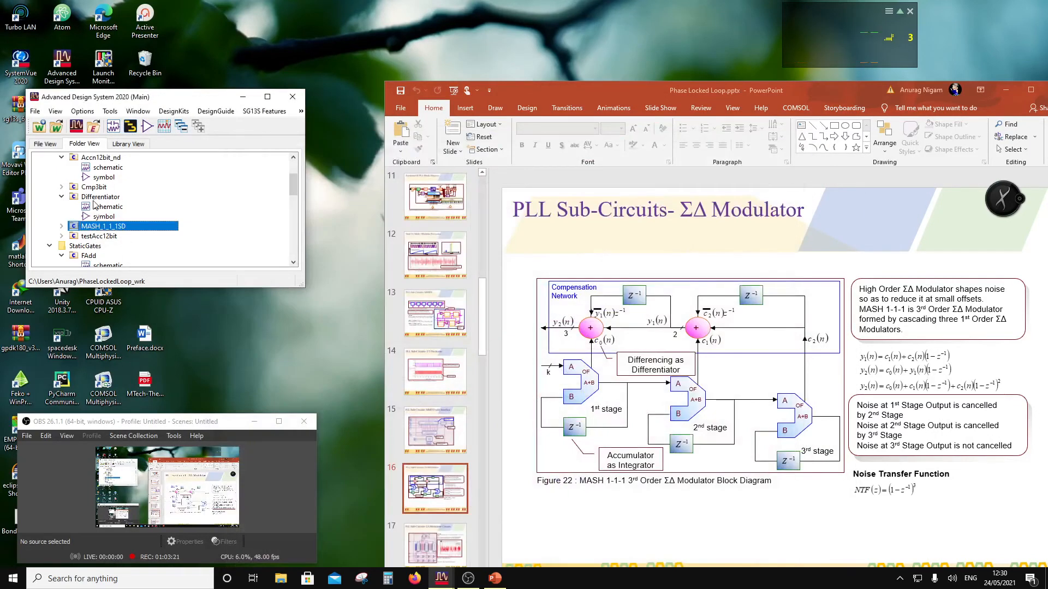
Step: Reopen the MASH_1_1_1SD symbol and schematic in turn to check the saved versions, closing each after viewing
left_click(61, 225)
double_click(105, 248)
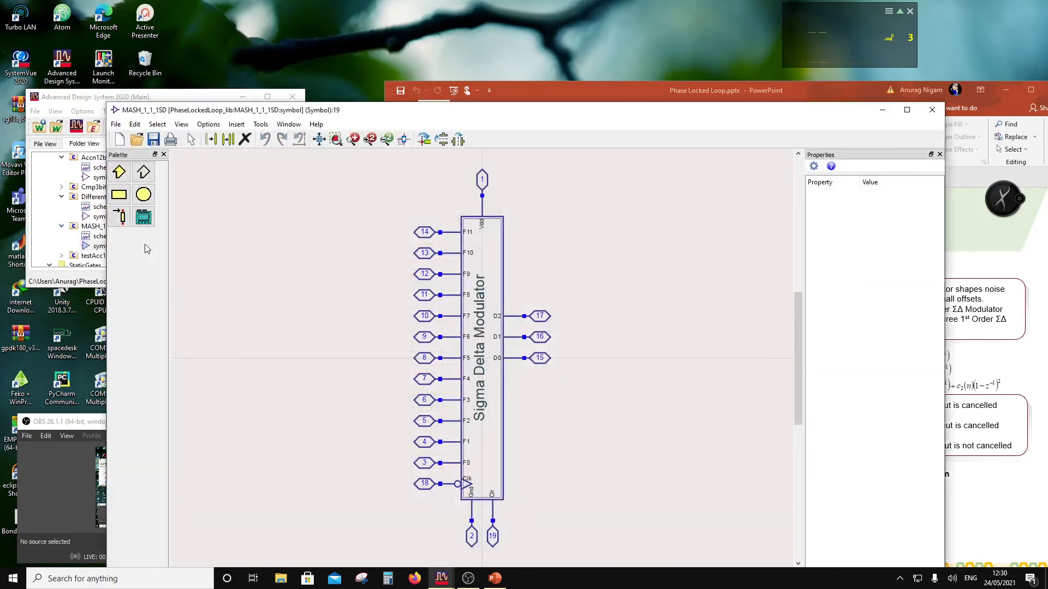
left_click(932, 111)
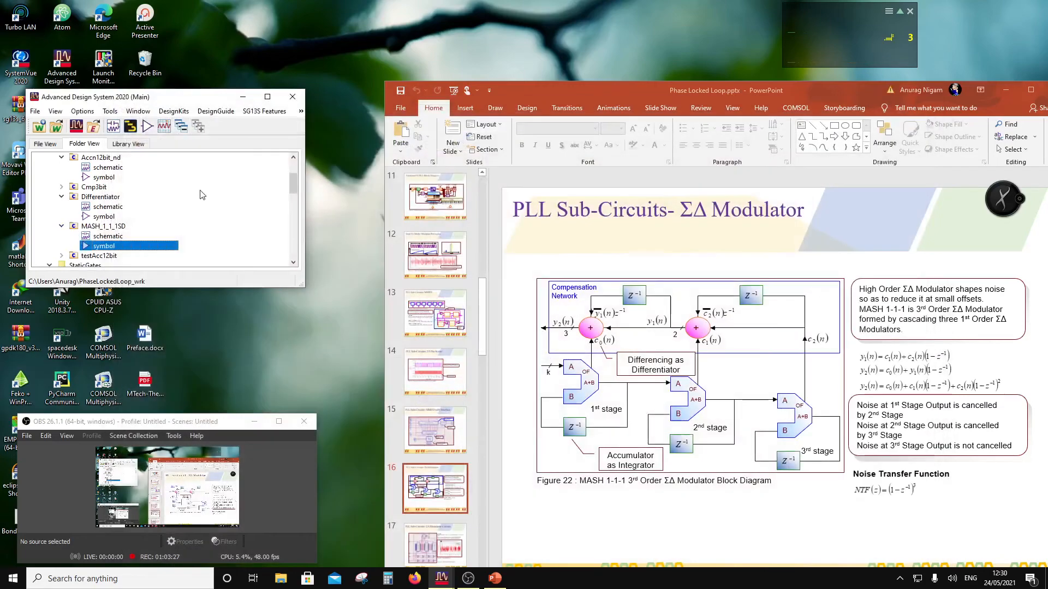
double_click(113, 235)
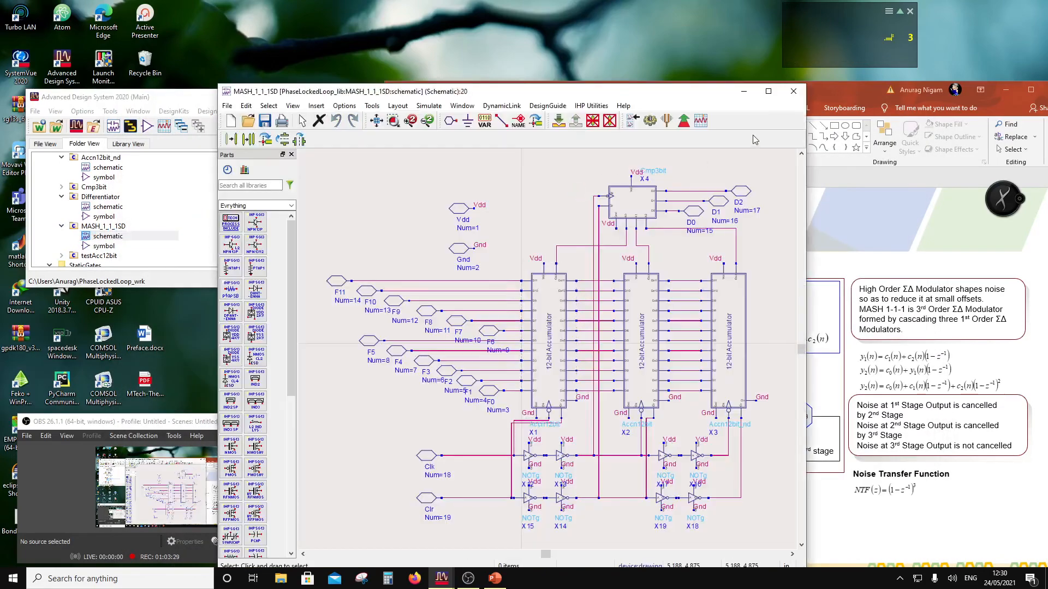
left_click(793, 92)
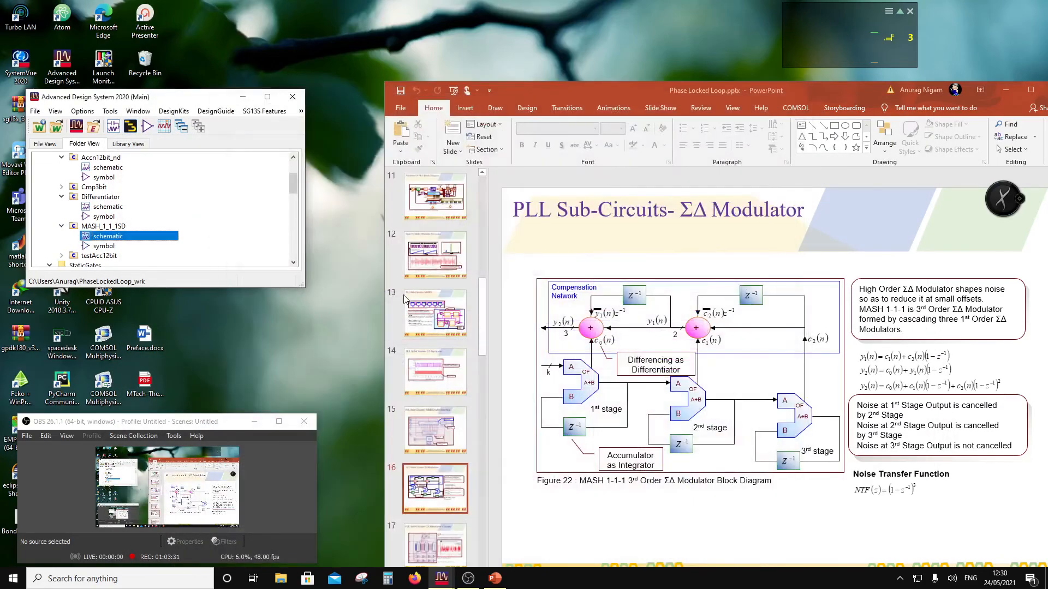
Step: Create a new schematic cell named testMASH1_1_1 in the SigmaDeltaBlks folder
scroll(111, 221, "up", 2)
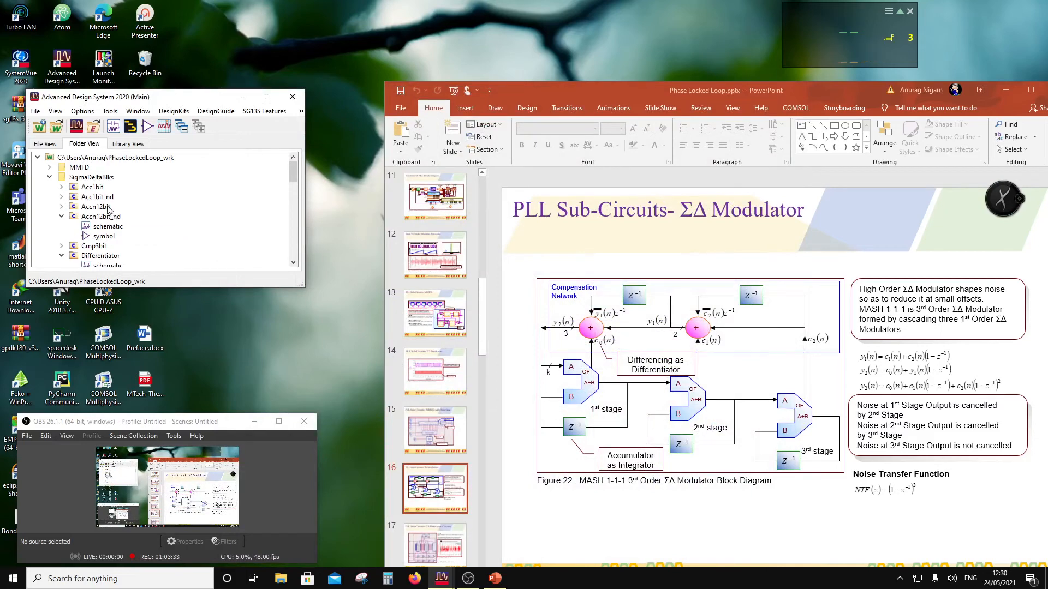
right_click(107, 177)
mouse_move(122, 181)
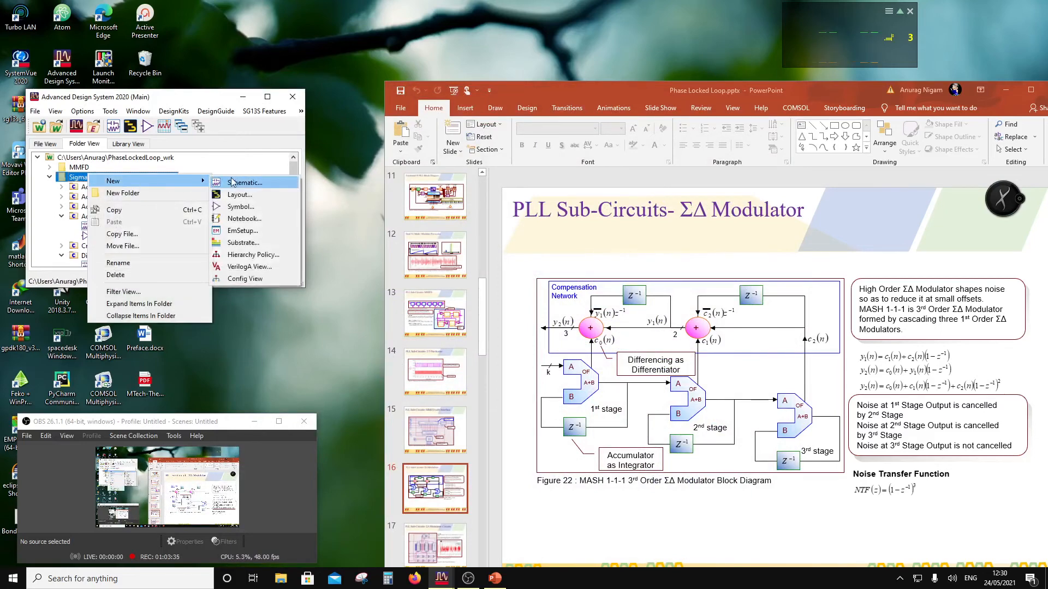
left_click(229, 181)
type("testMASH1")
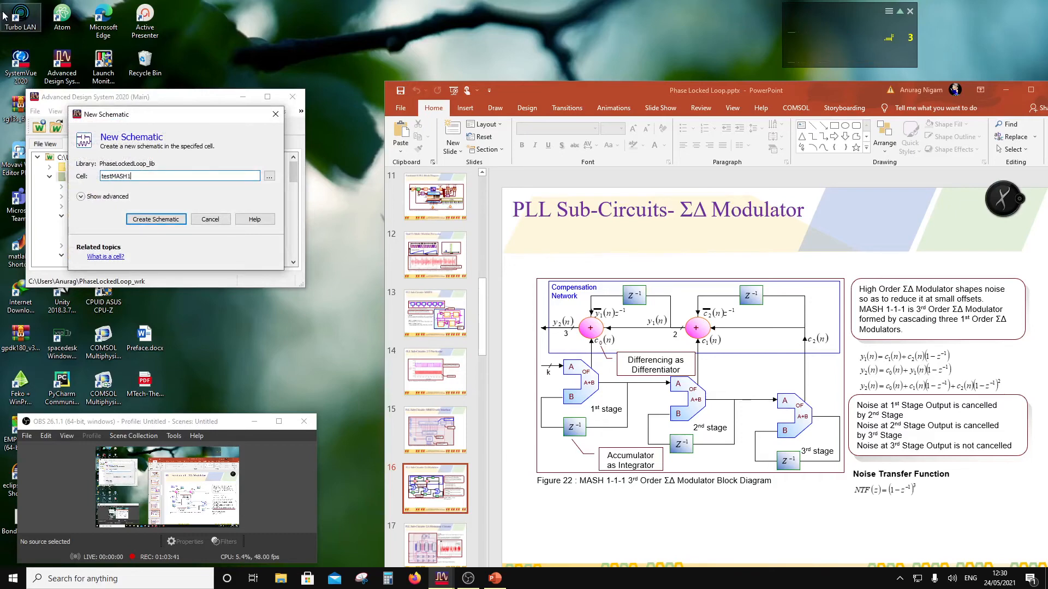
type("_1_1")
left_click(153, 219)
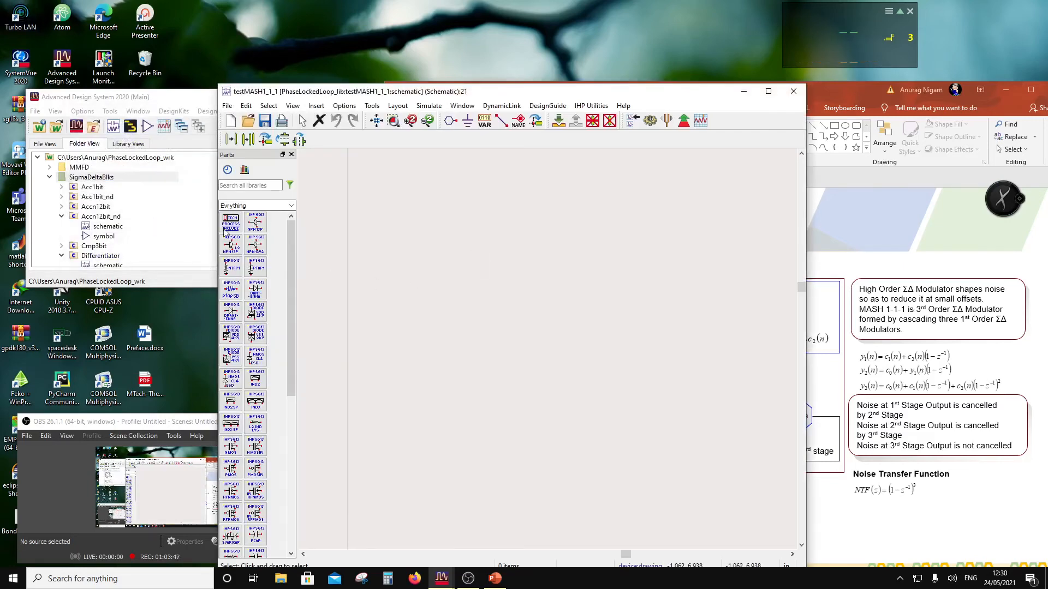
Step: Place one instance of the MASH_1_1_1SD cell at the origin of the testMASH1_1_1 schematic
scroll(113, 236, "down", 2)
left_click(104, 226)
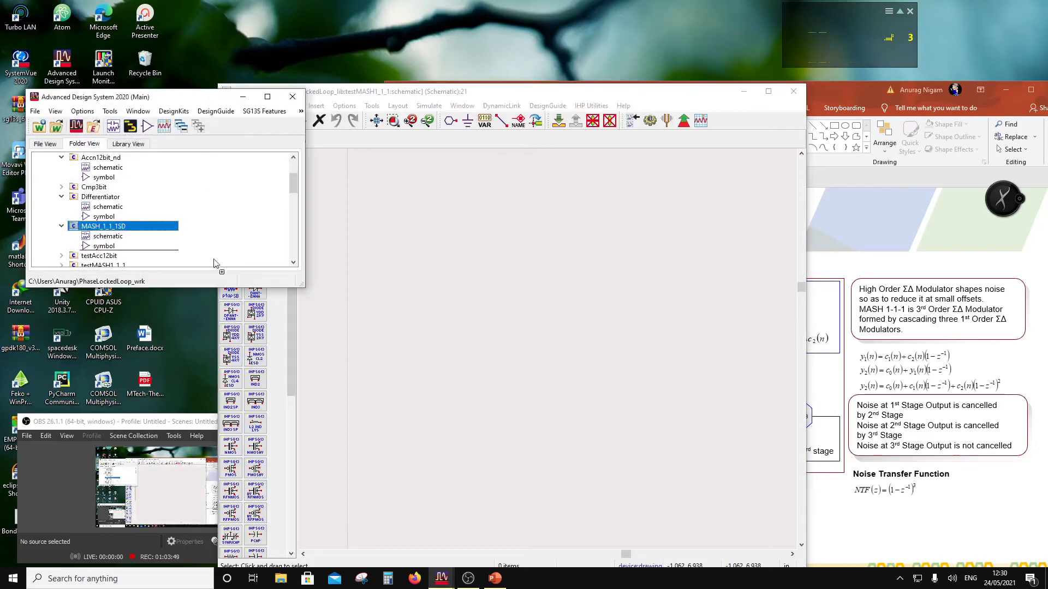
left_click_drag(451, 359, 451, 359)
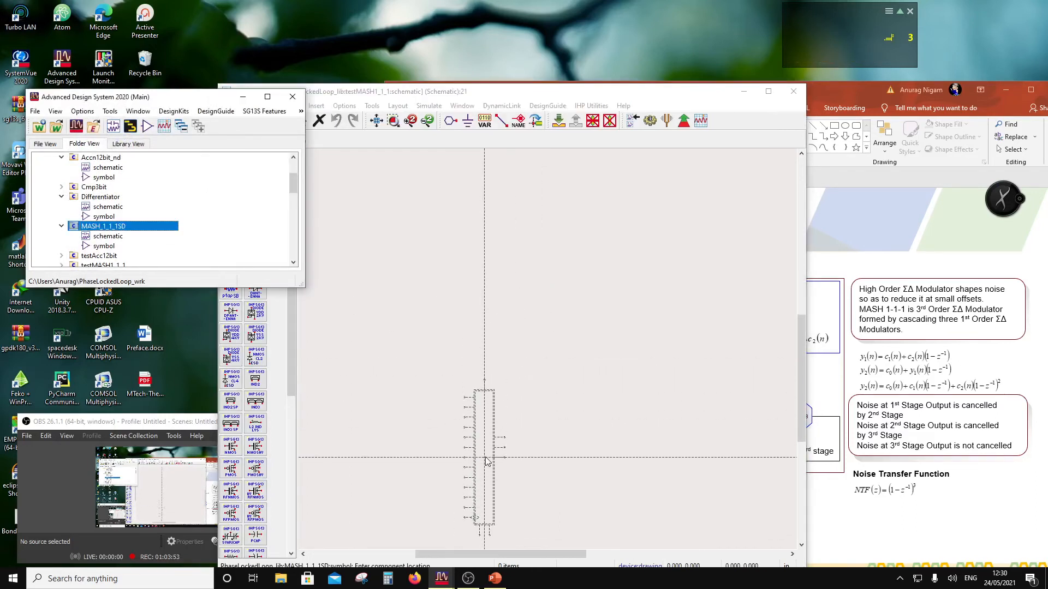
left_click(485, 458)
left_click(487, 463)
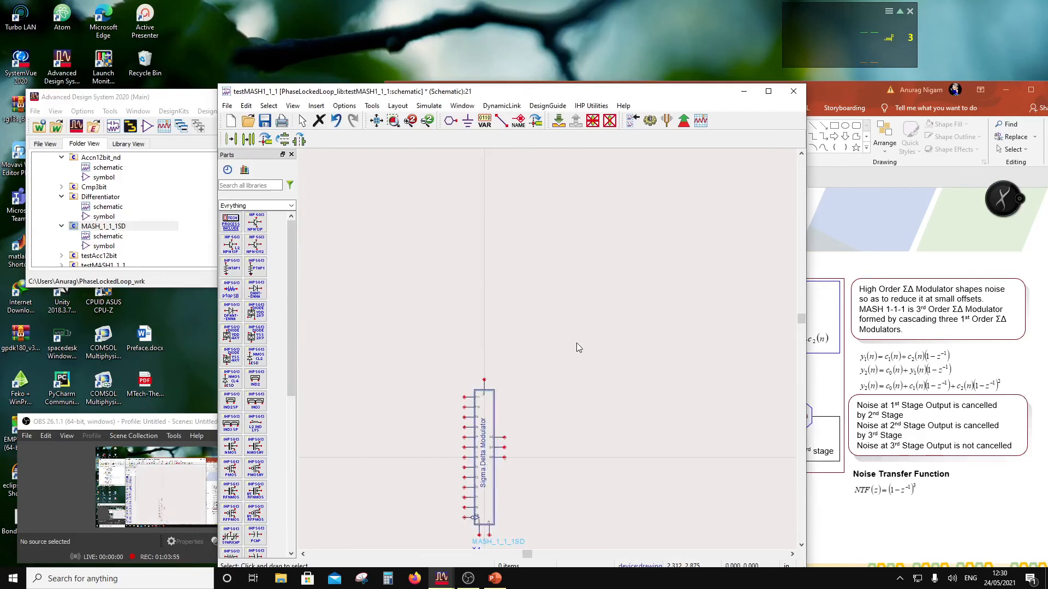
Step: Move the name annotation of the MASH_1_1_1SD instance from below the block to beside its upper end
scroll(558, 373, "down", 2)
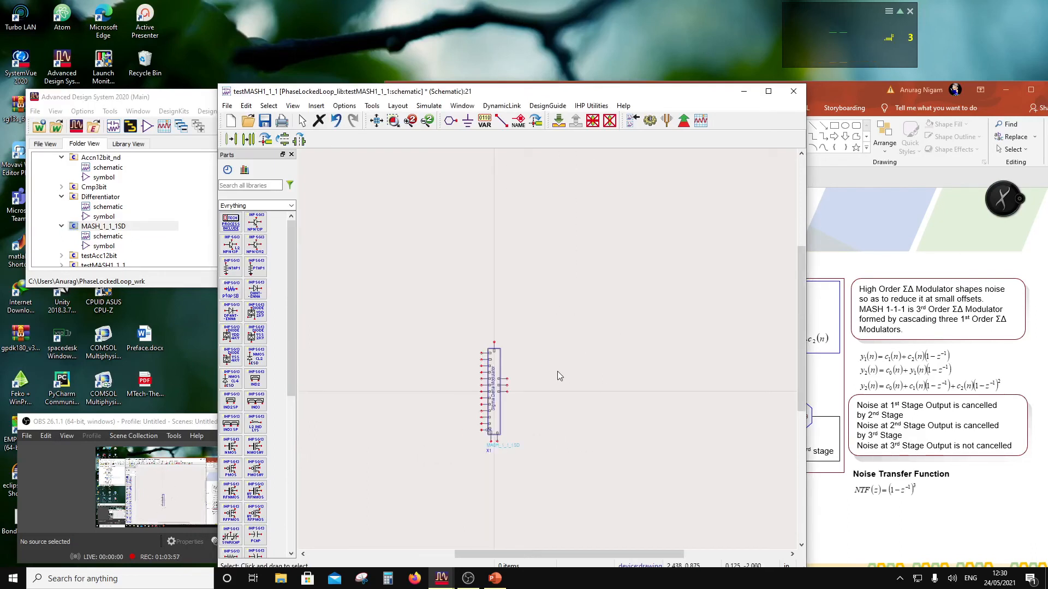
scroll(536, 406, "up", 1)
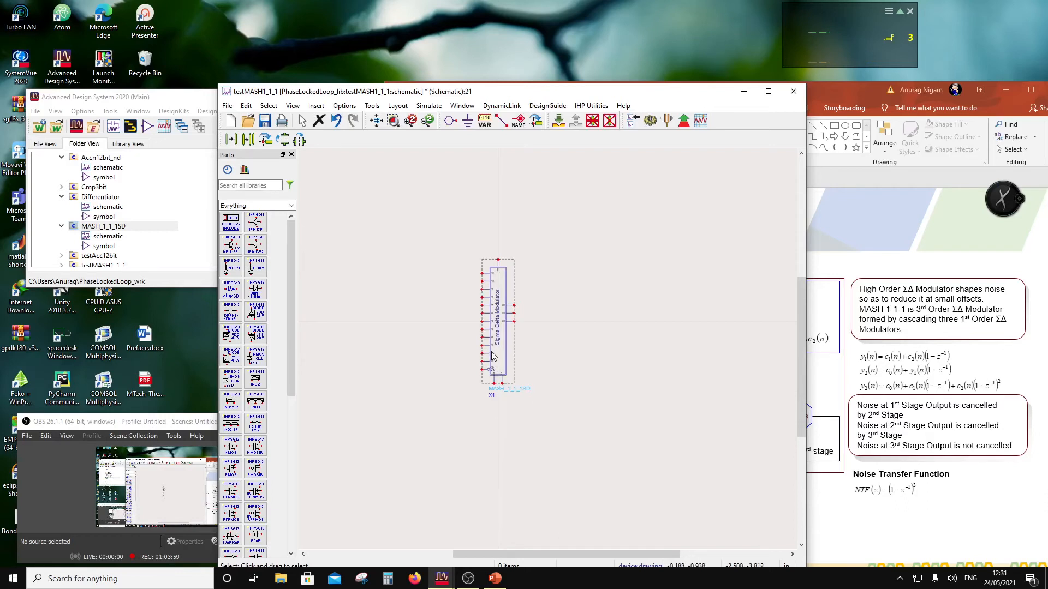
left_click(502, 351)
key("F5")
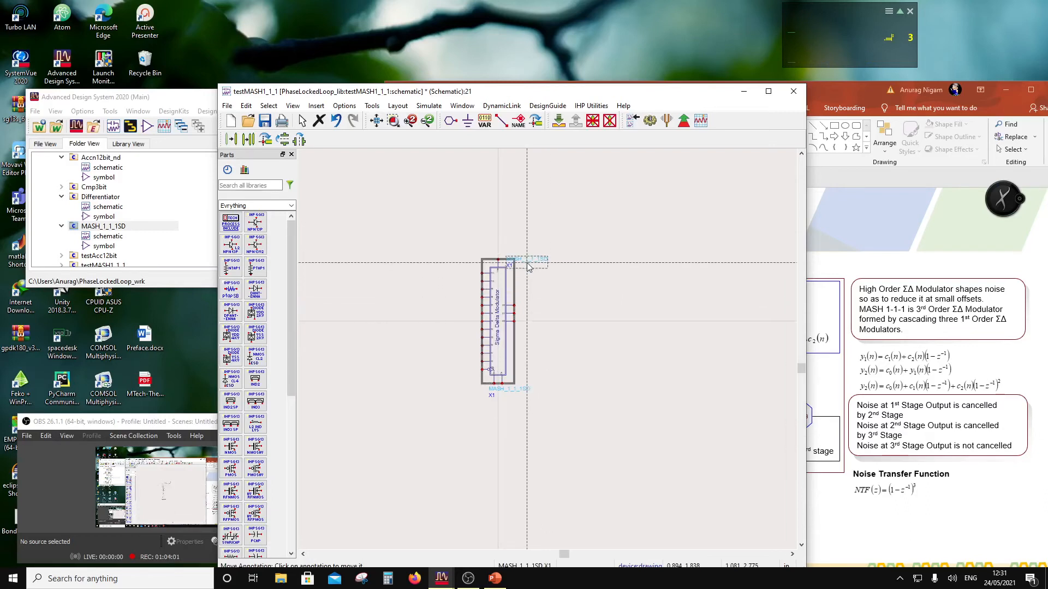
left_click(528, 263)
left_click(580, 362)
scroll(524, 349, "up", 1)
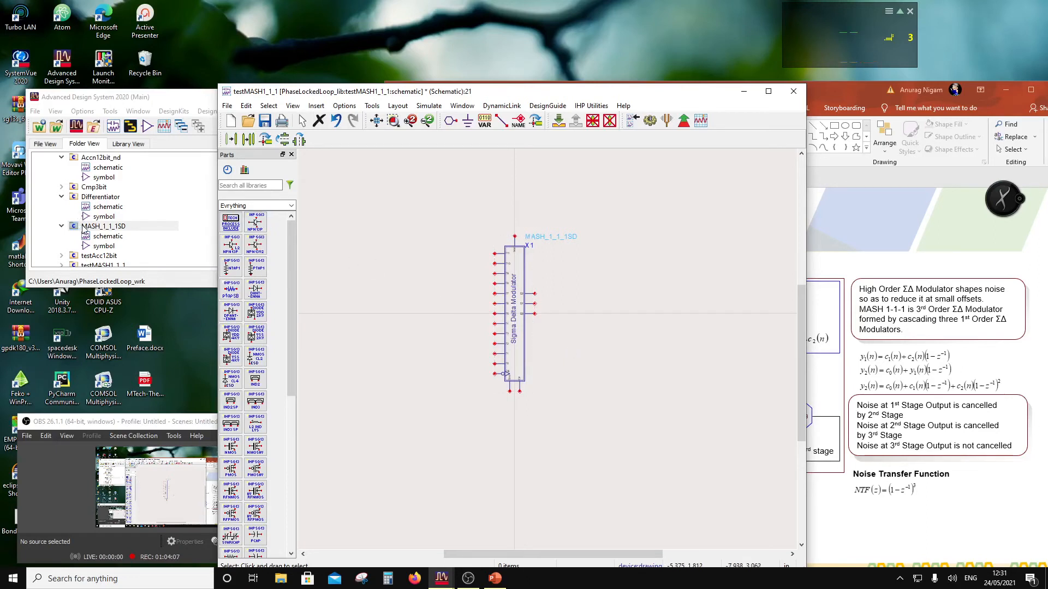
Step: Find the testAcc12bit cell in the SigmaDeltaBlks folder and open its schematic
scroll(105, 236, "up", 2)
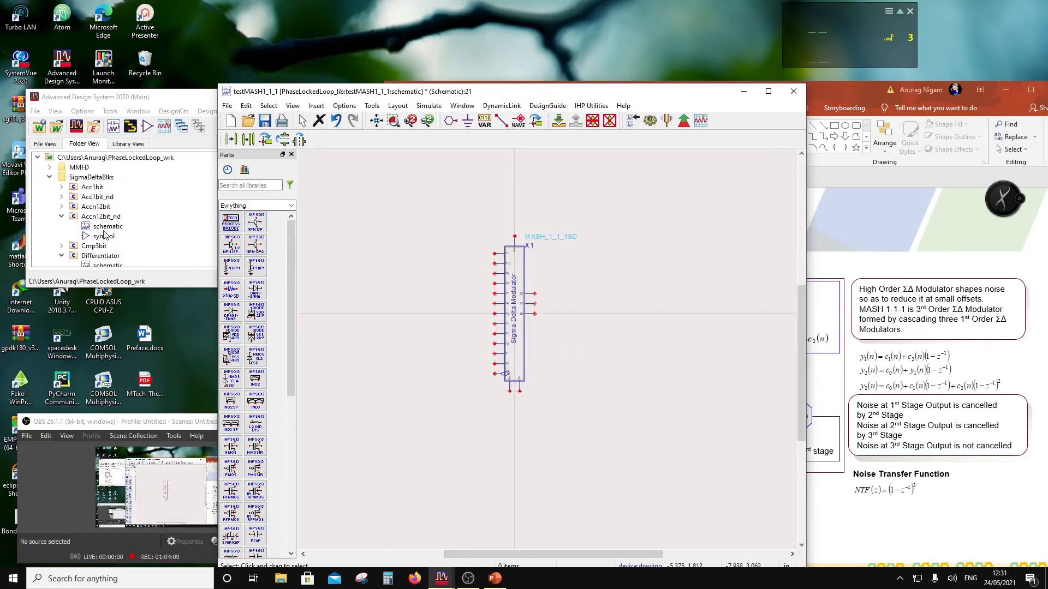
scroll(101, 215, "down", 2)
scroll(100, 219, "down", 5)
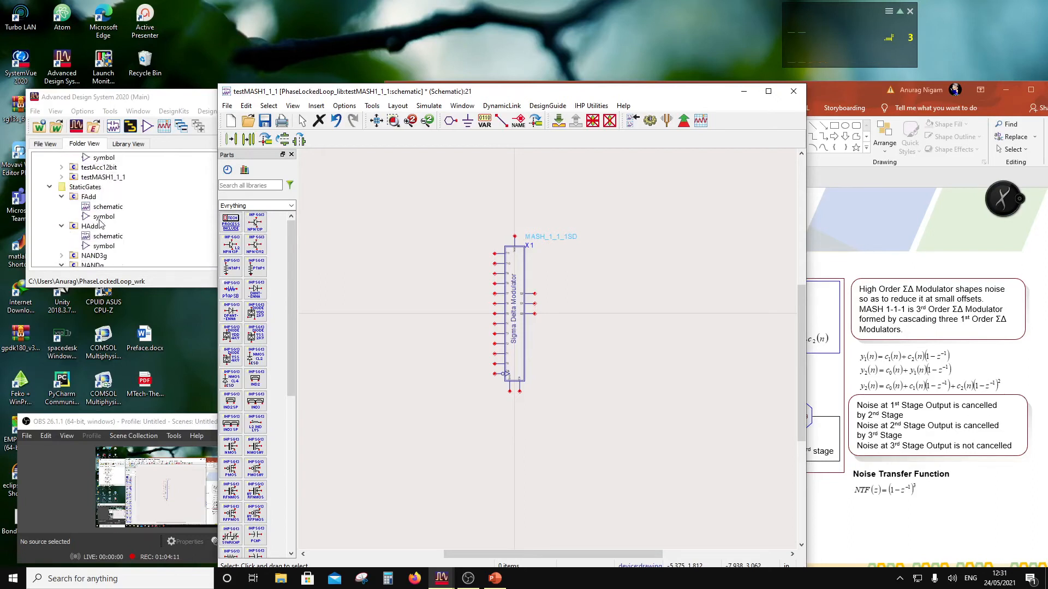
scroll(100, 223, "down", 4)
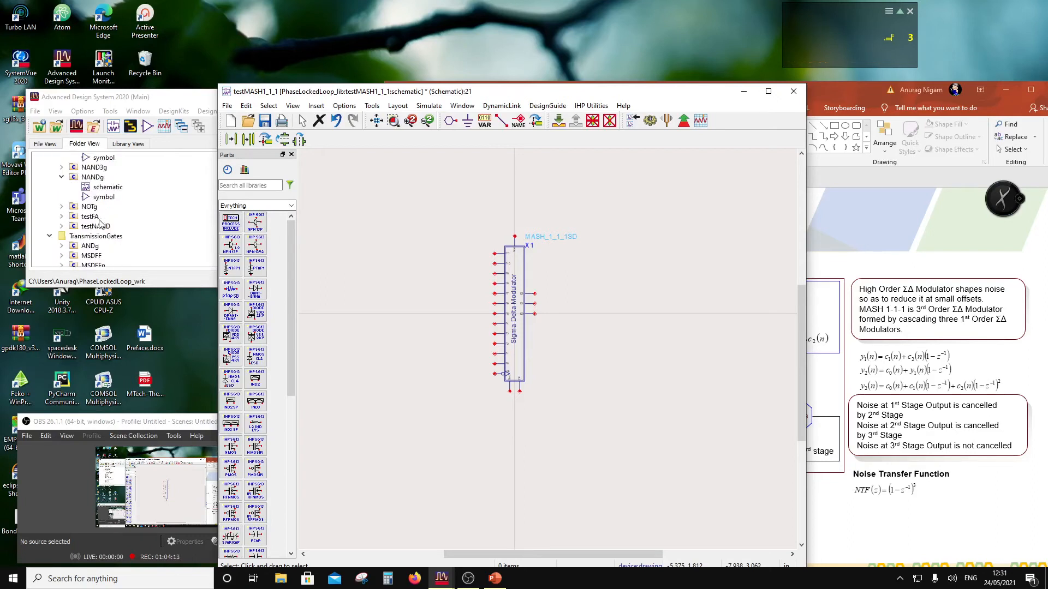
scroll(100, 222, "down", 5)
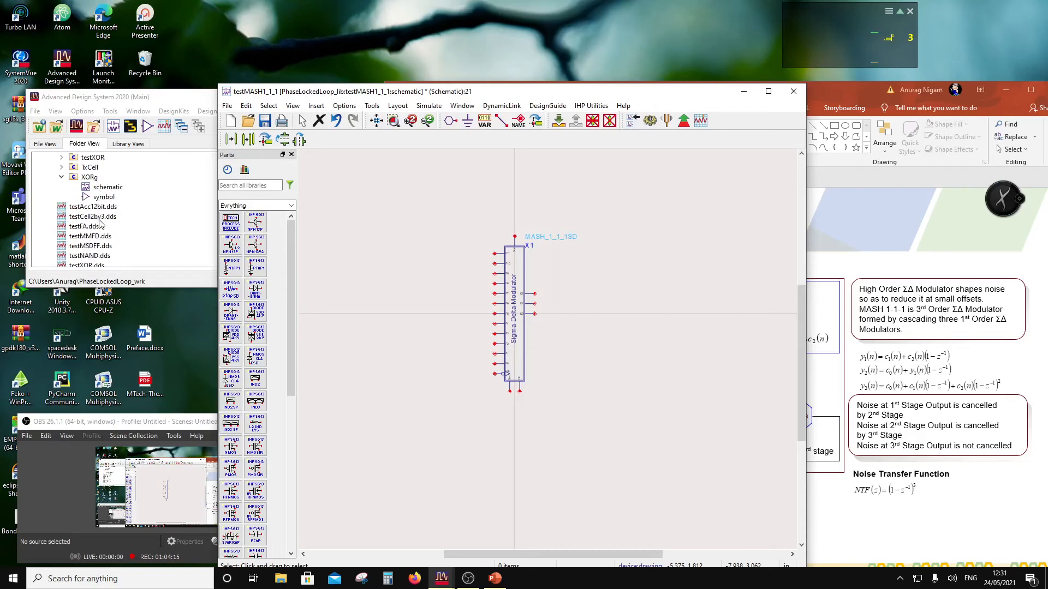
scroll(100, 222, "up", 2)
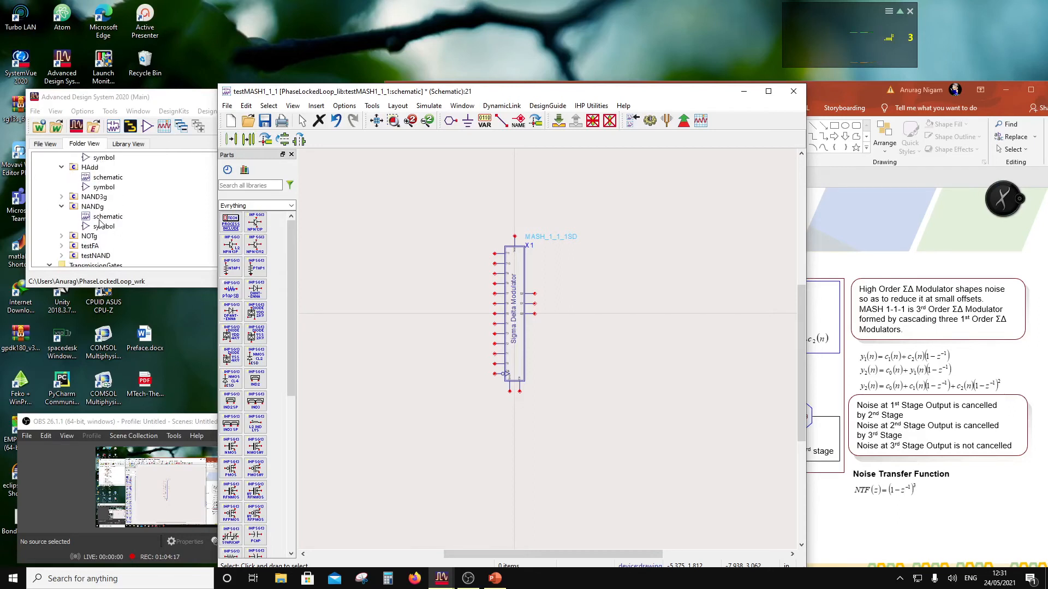
scroll(100, 223, "up", 2)
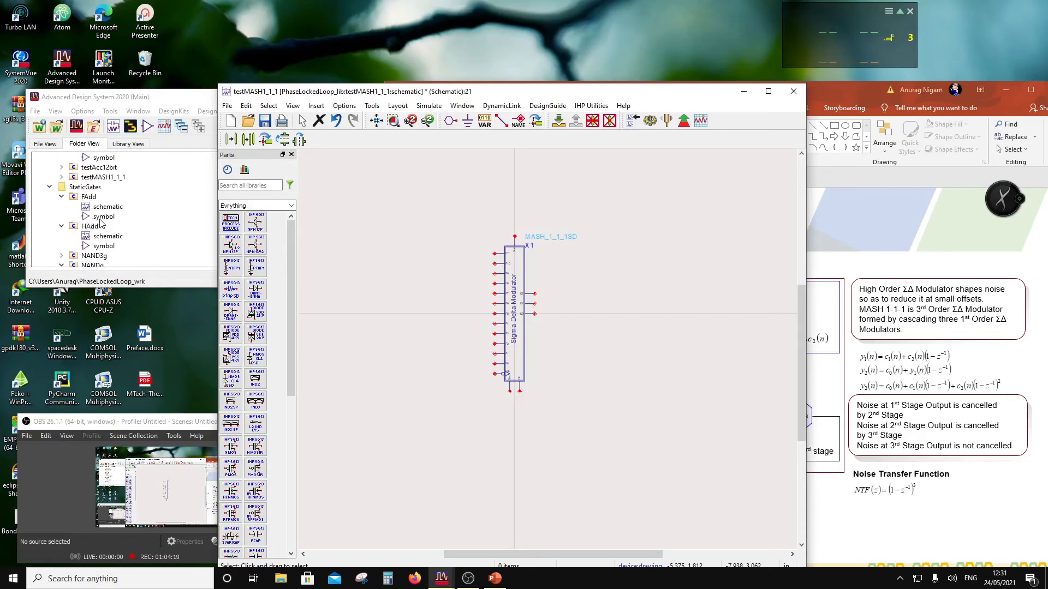
scroll(100, 222, "up", 1)
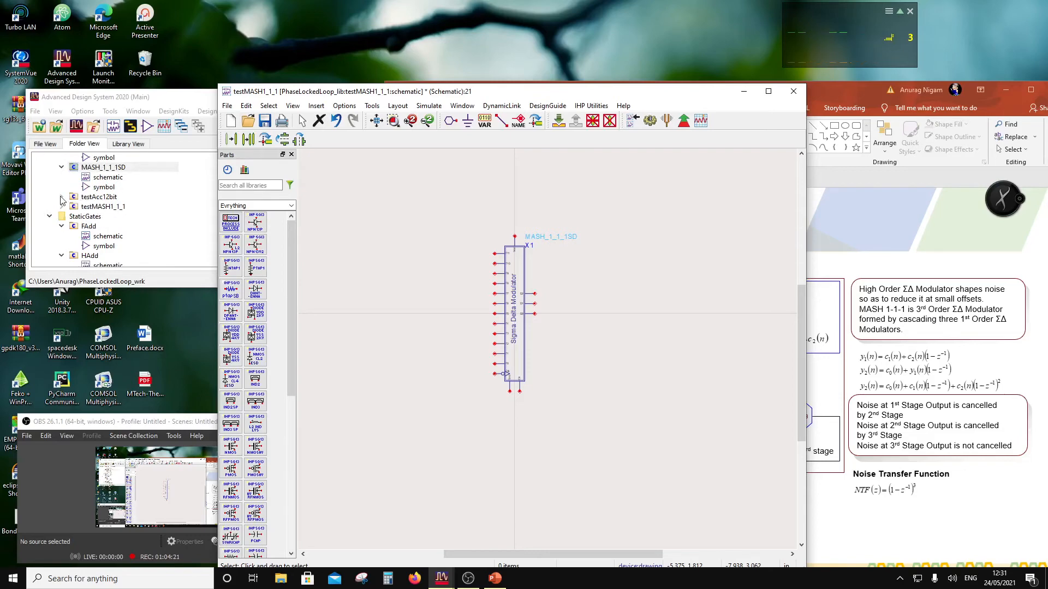
left_click(61, 197)
double_click(108, 206)
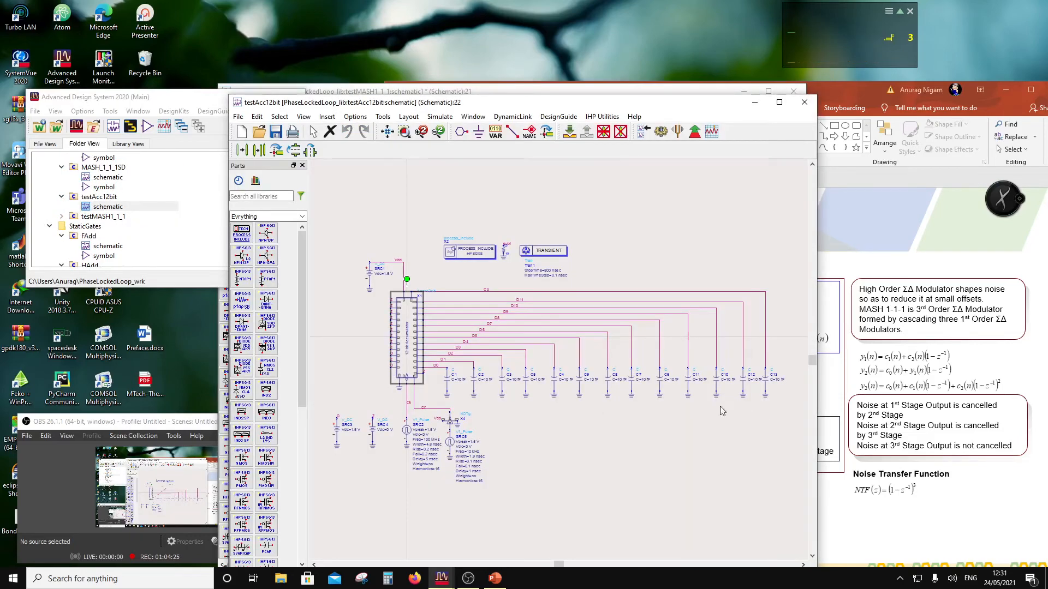
Step: Copy three load capacitors, the process include, substrate tie, transient controller, DC and pulse sources and NOTg inverter from testAcc12bit into testMASH1_1_1
left_click_drag(442, 405, 520, 370)
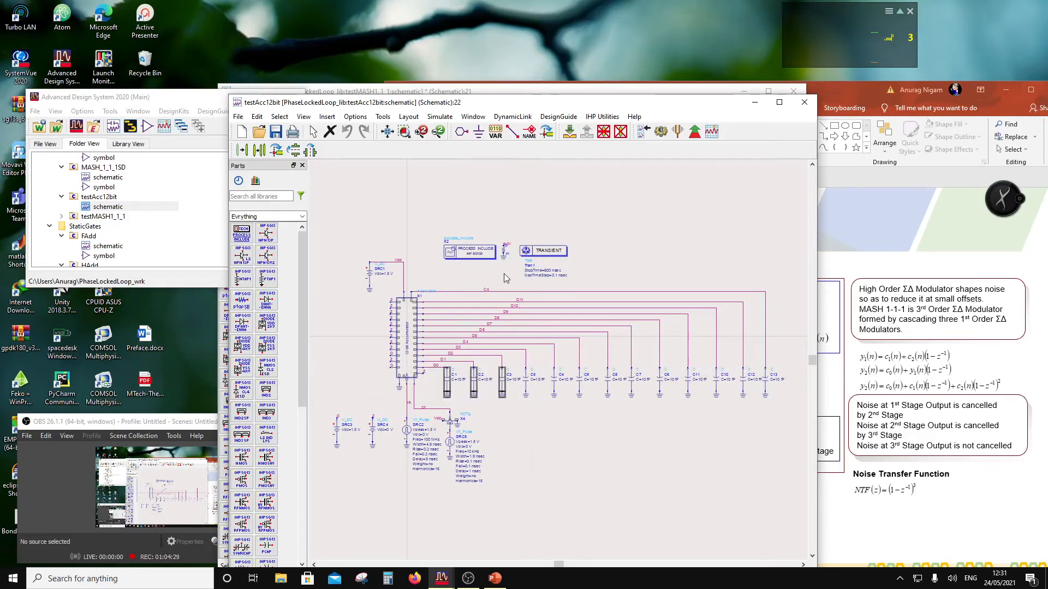
left_click(478, 257, "ctrl")
left_click_drag(495, 220, 596, 280)
left_click_drag(355, 246, 383, 304)
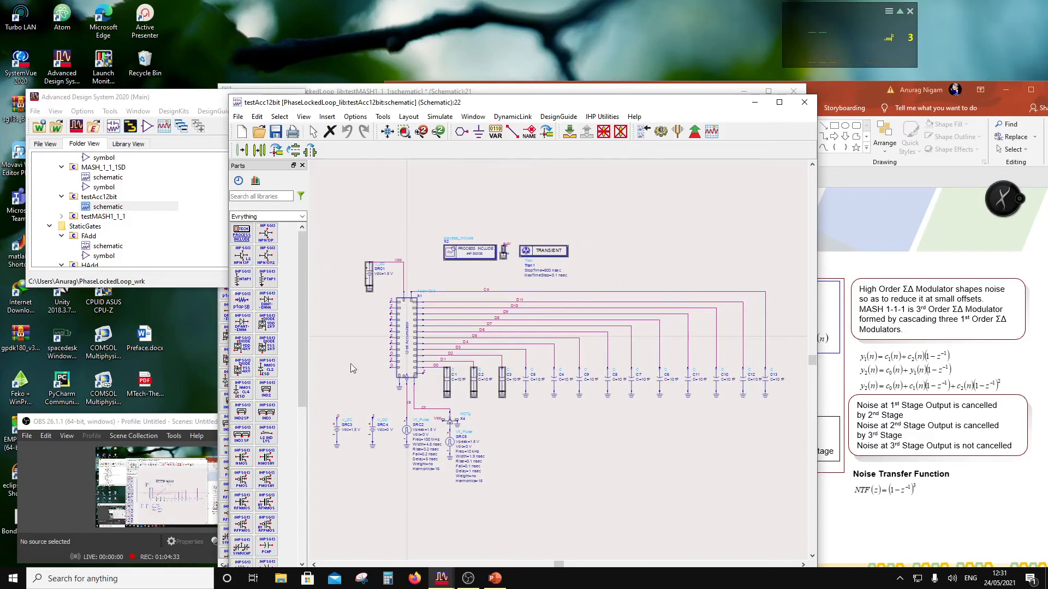
left_click_drag(311, 402, 392, 454)
left_click_drag(505, 496, 390, 415)
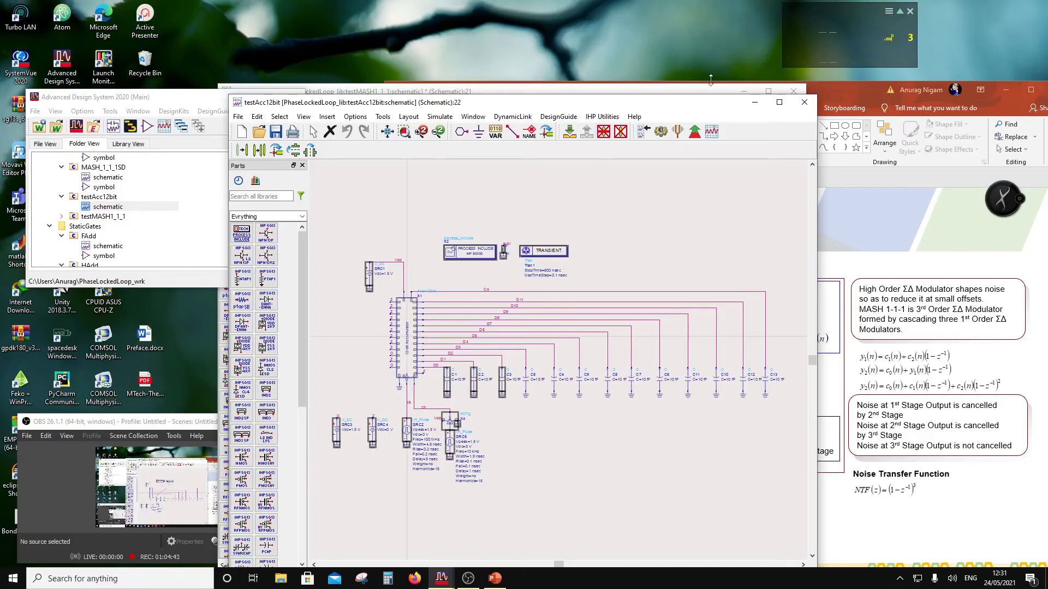
left_click(677, 92)
key("ctrl+v")
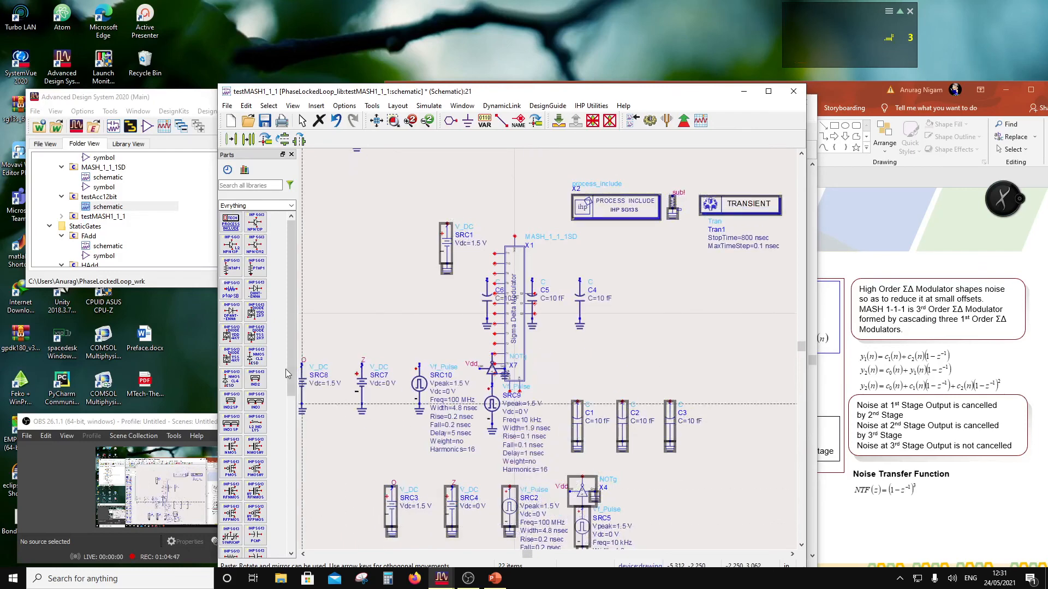
key("Escape")
Step: Move capacitors C1, C2 and C3 into a row beside the modulator's outputs, with C1 level with output D0
left_click_drag(563, 395, 563, 345)
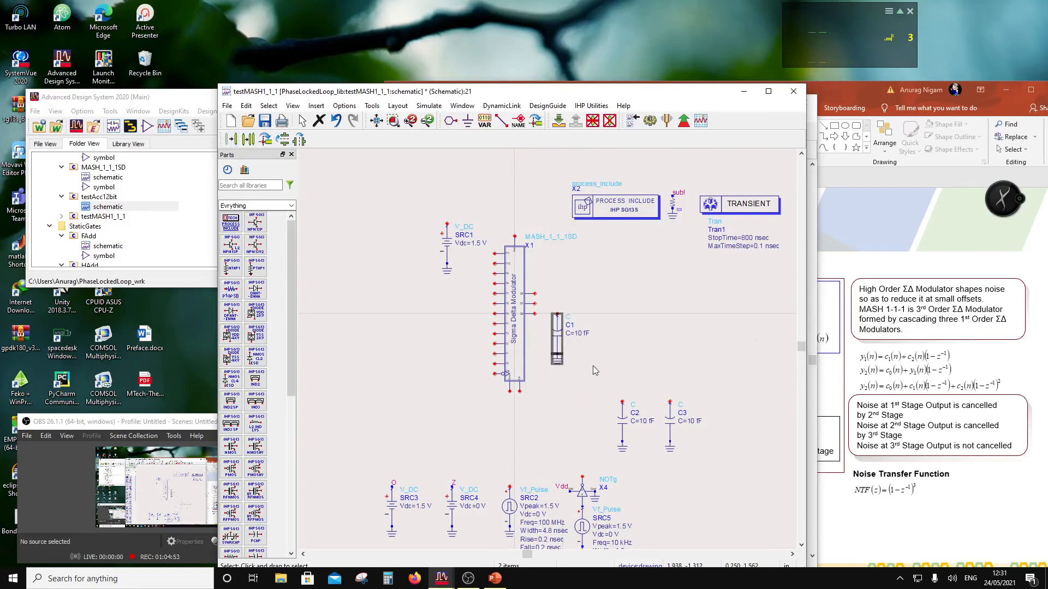
left_click(620, 428)
left_click_drag(615, 414, 591, 325)
left_click_drag(646, 375, 694, 451)
left_click_drag(670, 418, 637, 337)
Step: Wire modulator outputs D0, D1 and D2 to capacitors C1, C2 and C3 respectively
left_click(501, 121)
left_click(535, 313)
left_click(557, 314)
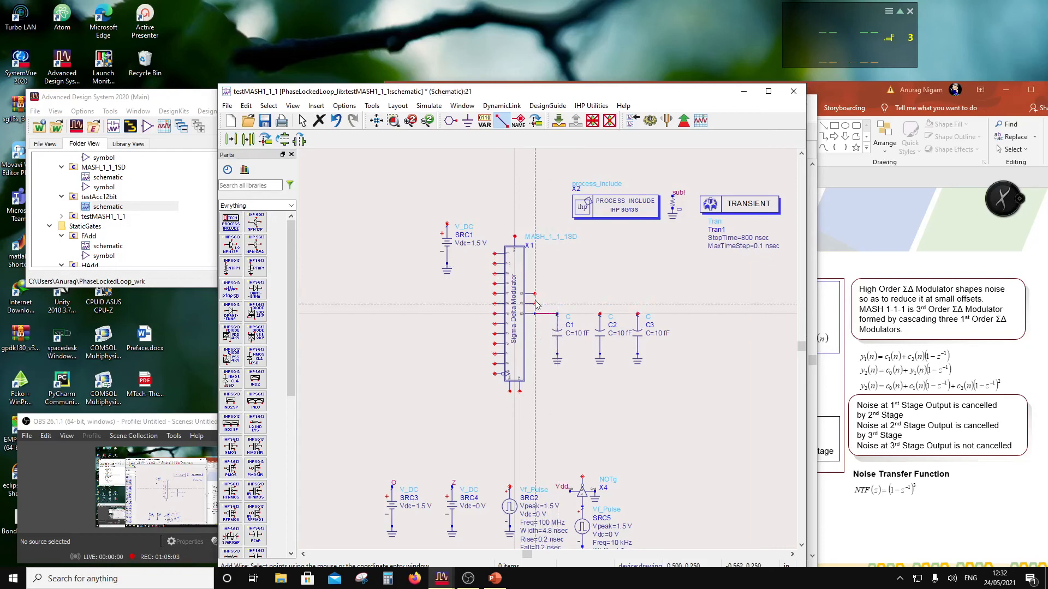
left_click(535, 304)
left_click(599, 314)
left_click(534, 294)
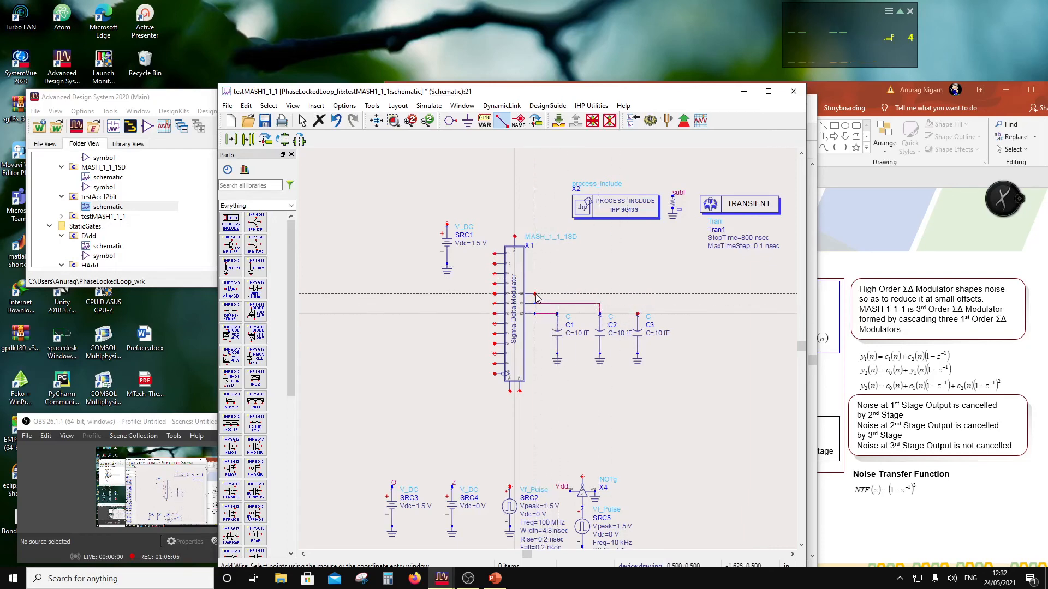
left_click(638, 314)
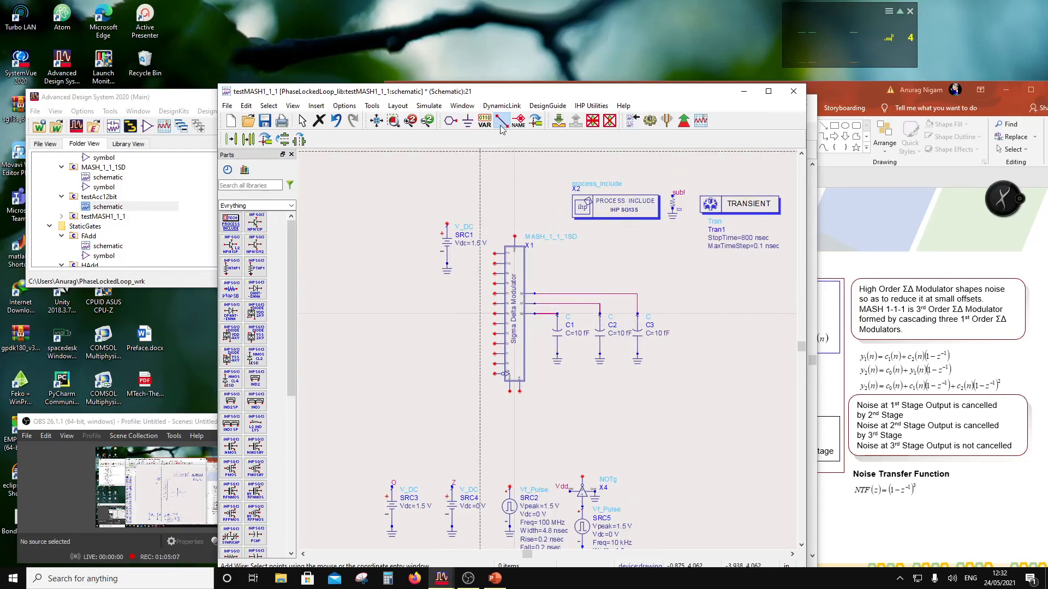
Step: Wire the 1.5 V source SRC1 to the modulator's supply pin and place a ground on its ground pin
left_click(447, 224)
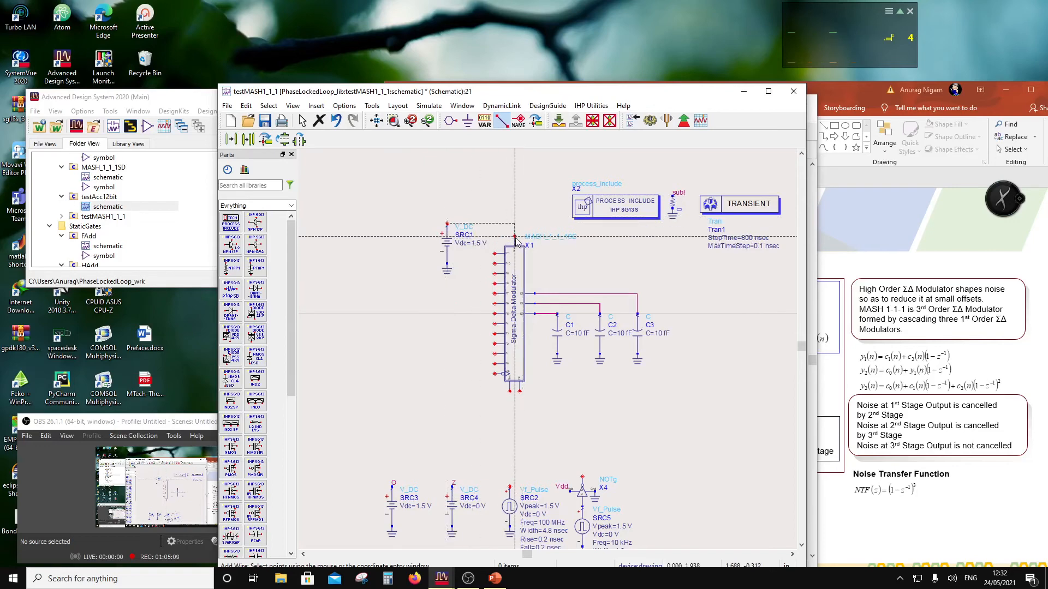
left_click(515, 237)
left_click(467, 121)
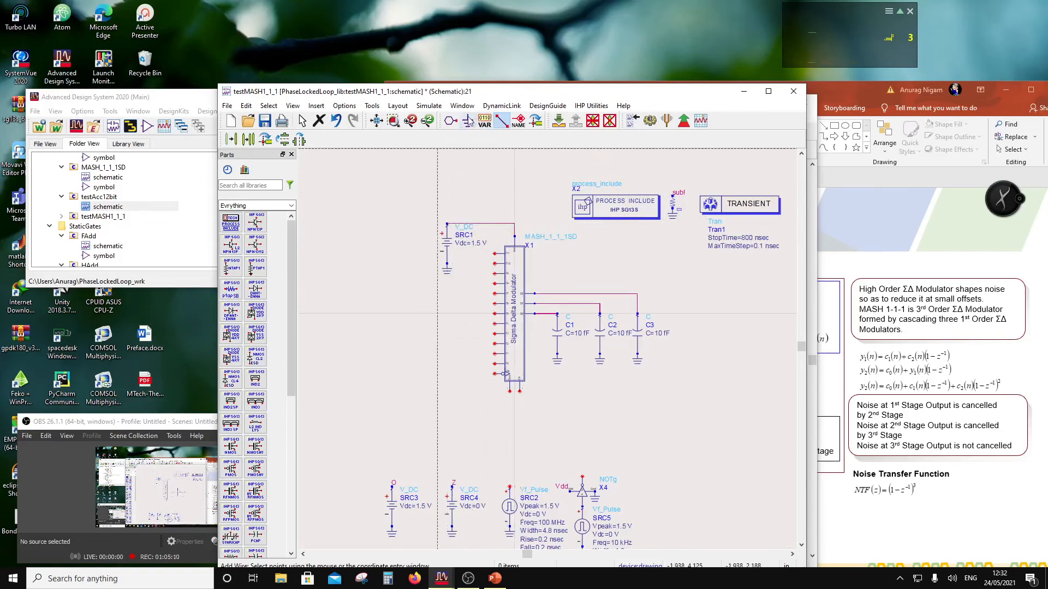
left_click(509, 393)
key("Escape")
left_click(501, 383)
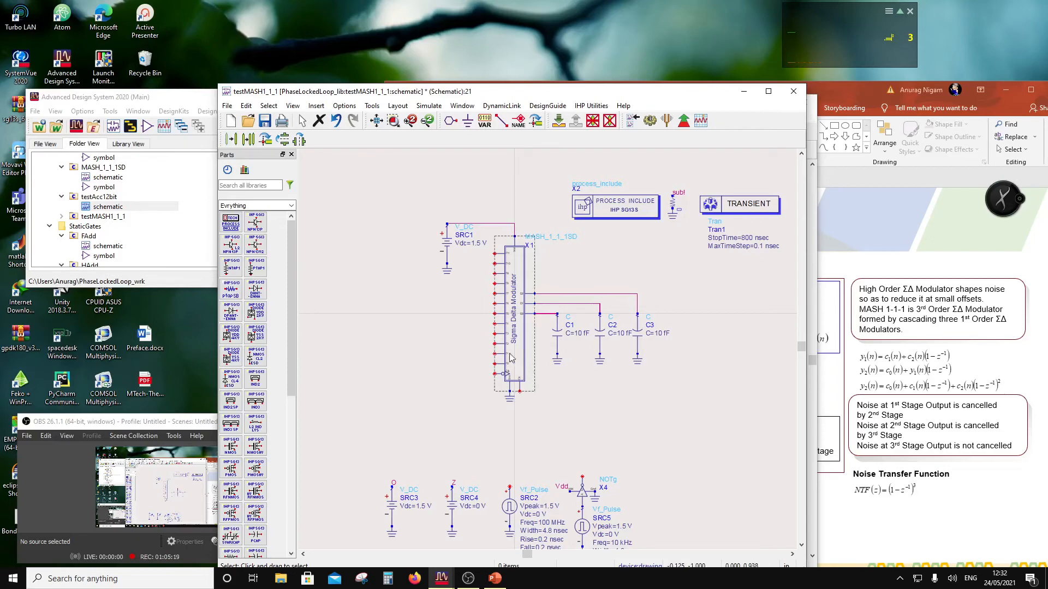
left_click(491, 341)
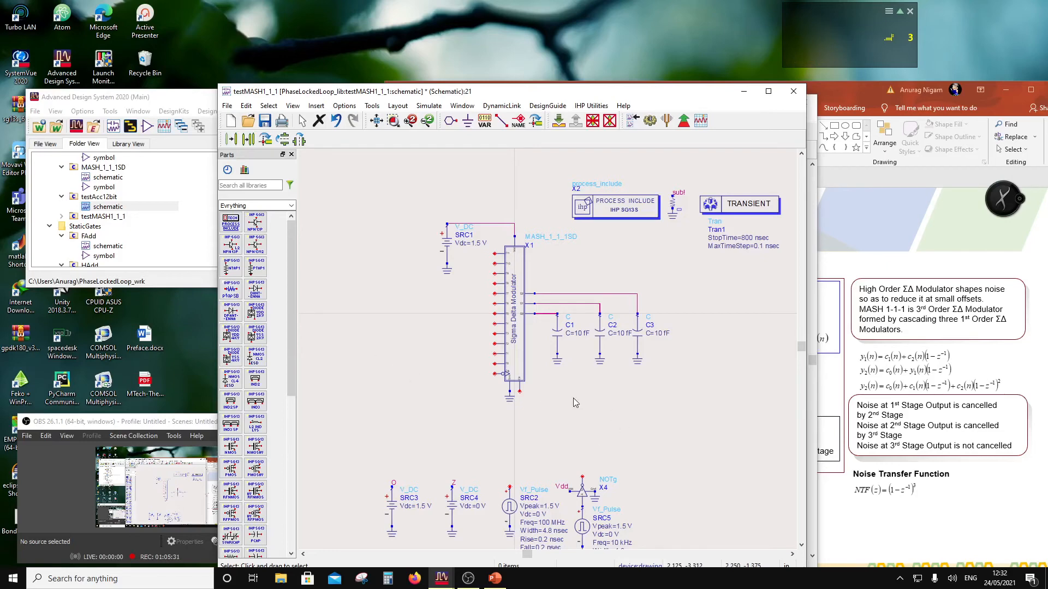
Step: Wire the NOTg inverter output to the modulator pin next to ground, and pulse source SRC2 to the modulator's clock input
scroll(574, 403, "down", 1)
scroll(573, 408, "down", 2)
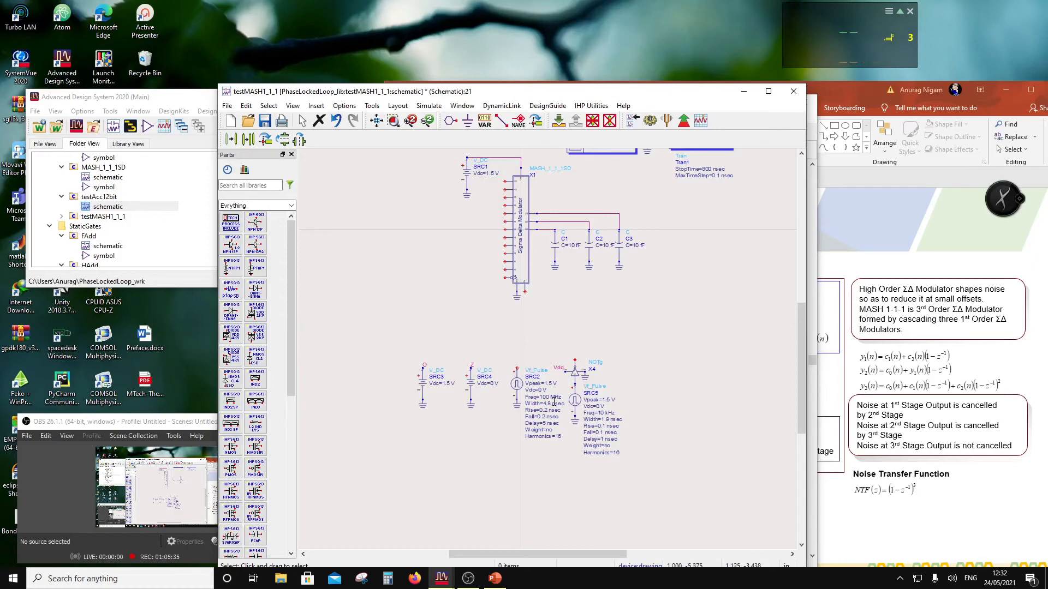
left_click(500, 121)
scroll(527, 296, "up", 3)
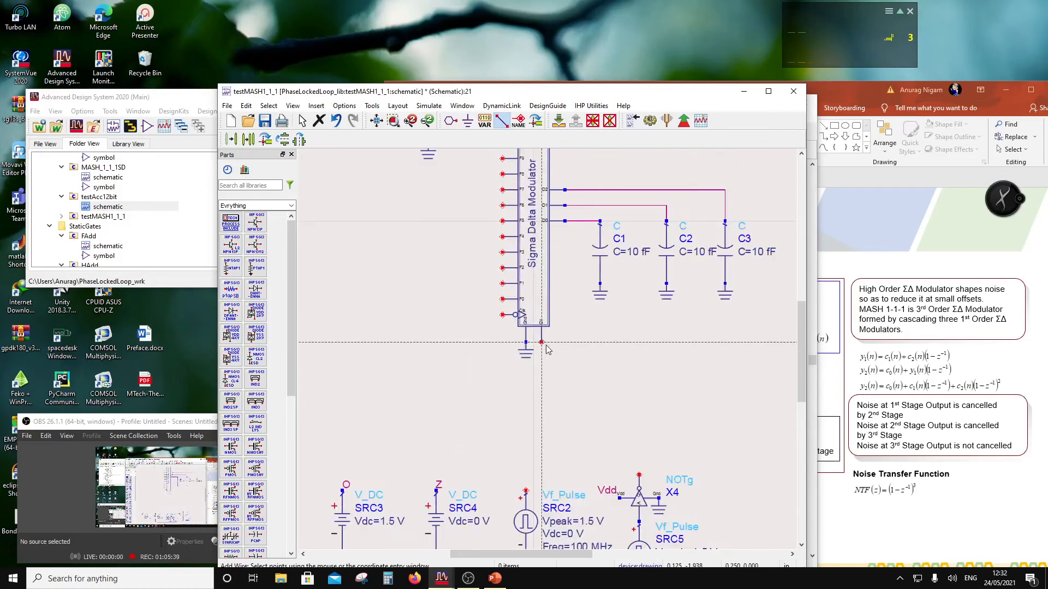
left_click(542, 347)
left_click(664, 512)
scroll(569, 437, "down", 2)
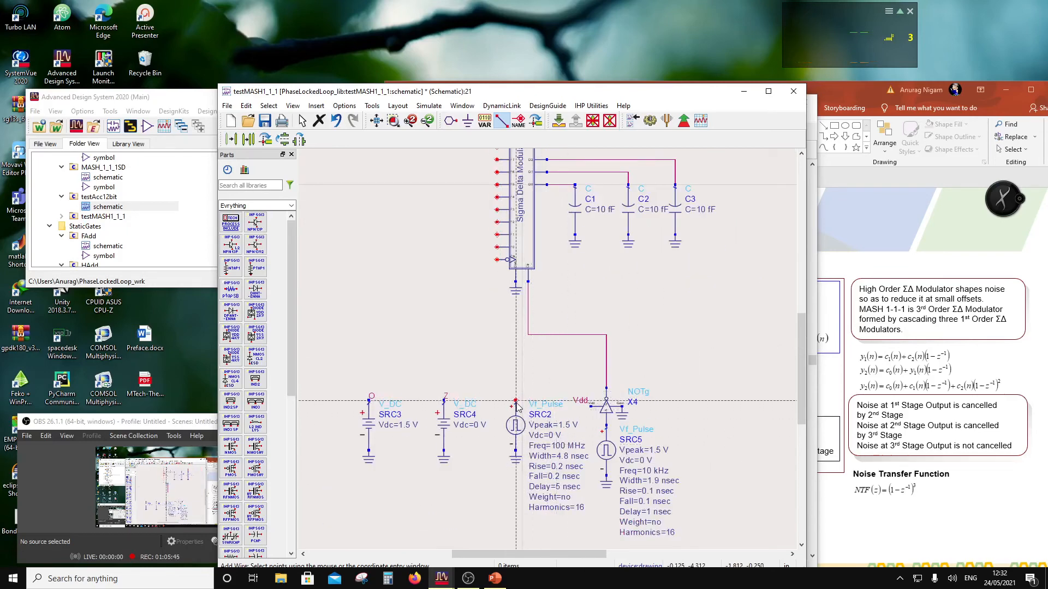
left_click(516, 403)
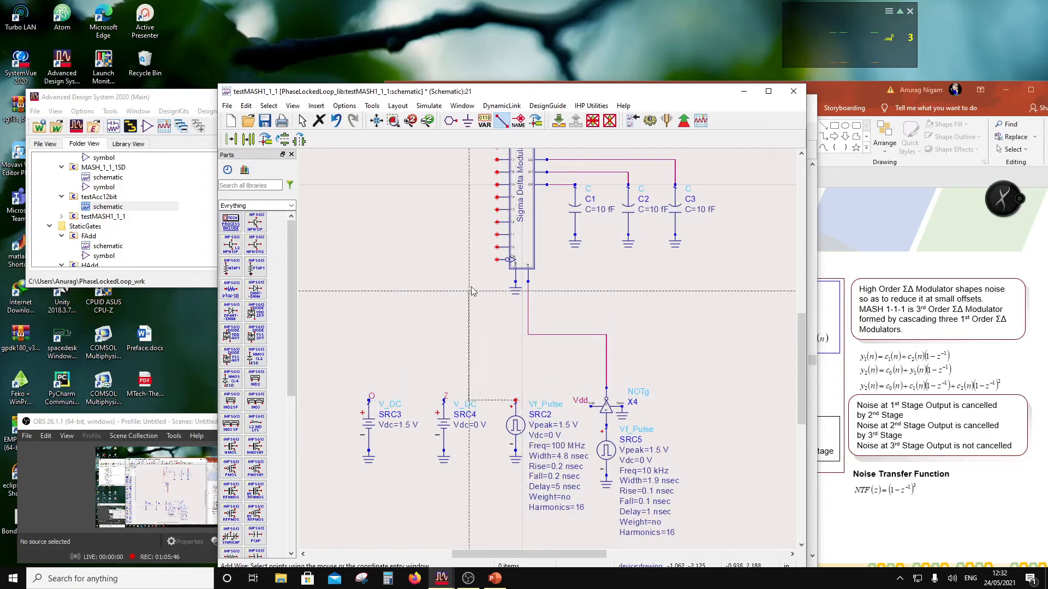
left_click(496, 261)
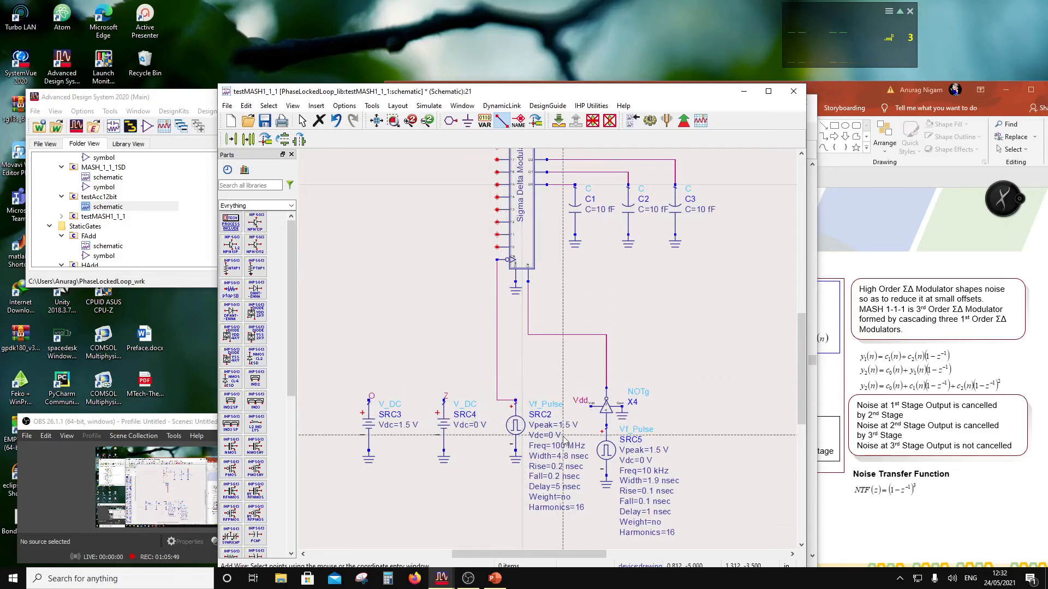
key("Escape")
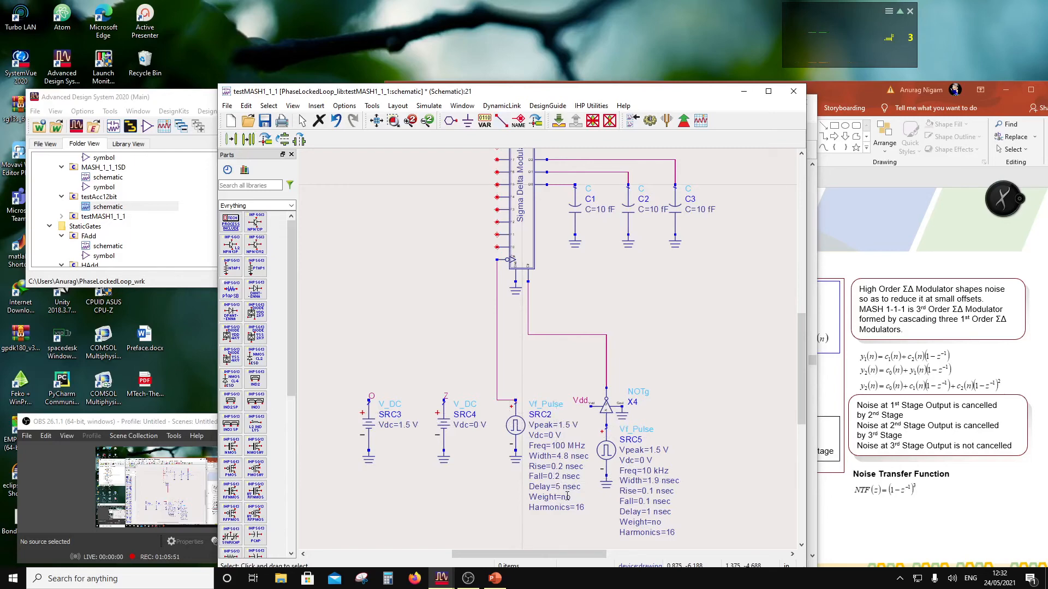
Step: Set the delay of pulse source SRC2 to 4 nsec
double_click(560, 488)
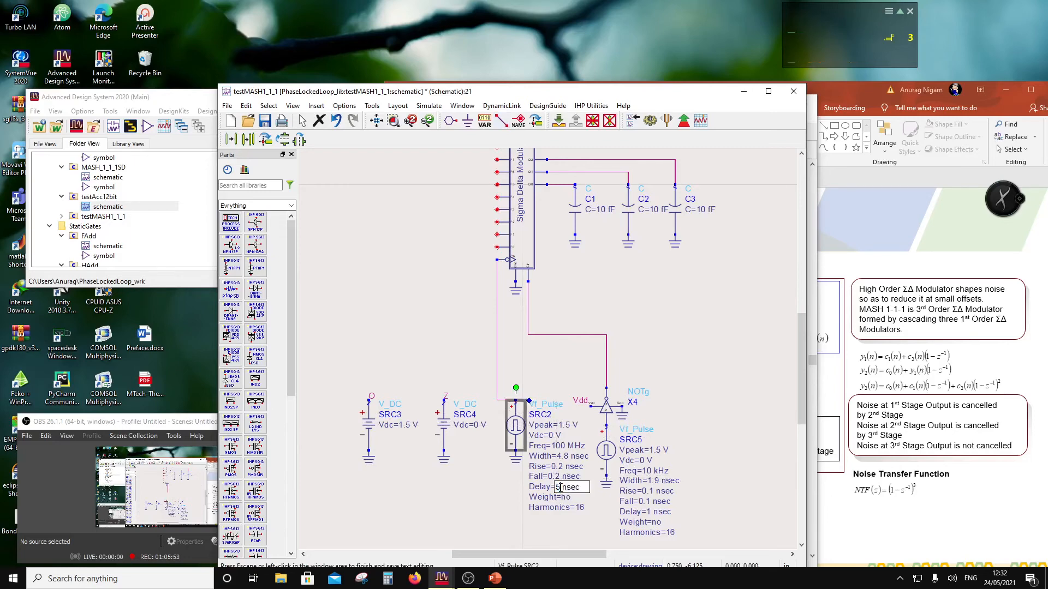
left_click(555, 519)
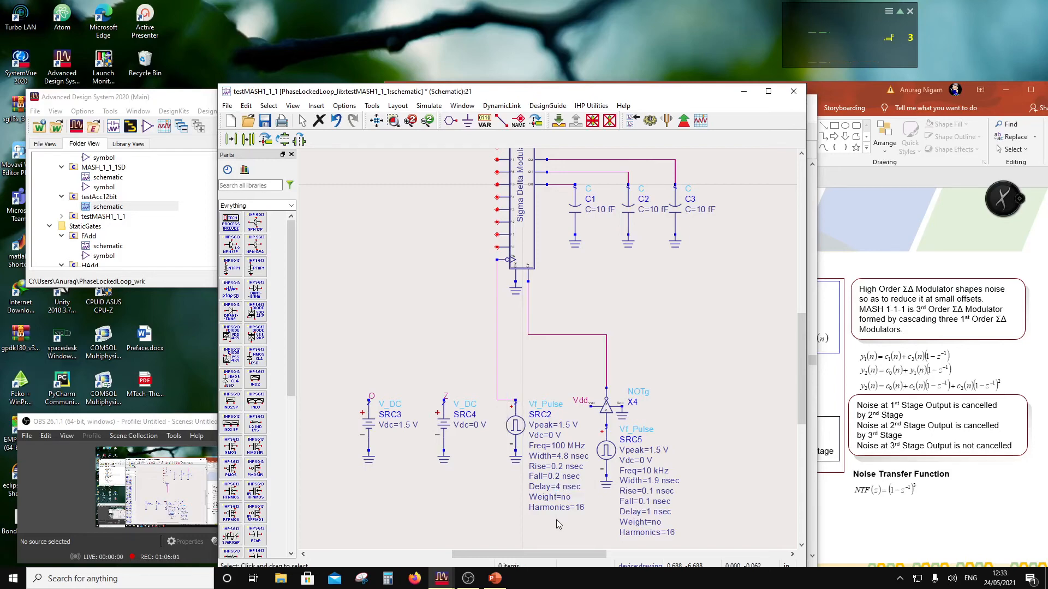
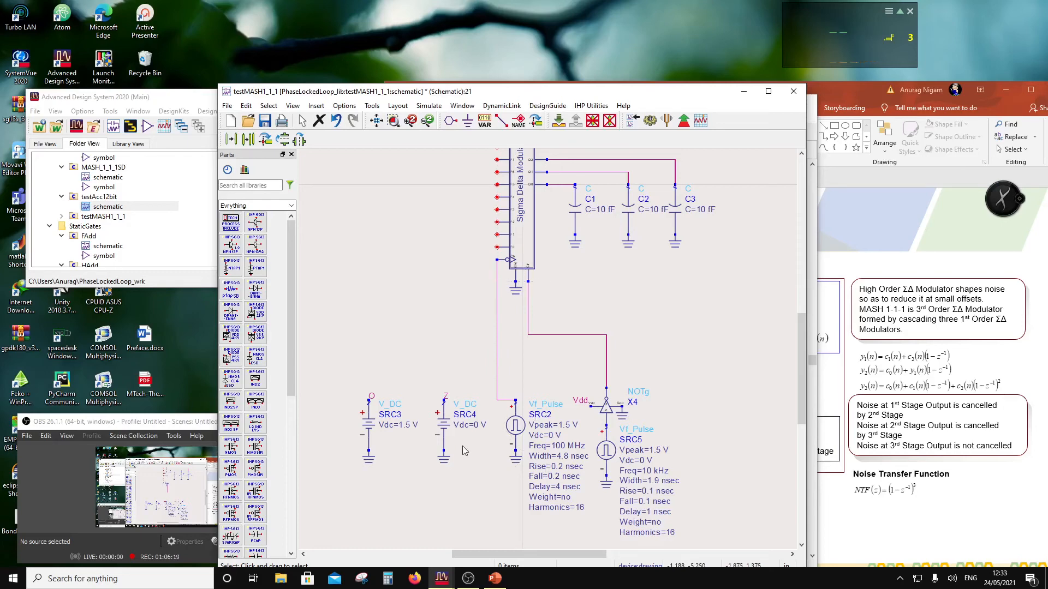
scroll(494, 396, "down", 2)
scroll(547, 235, "up", 2)
scroll(524, 351, "down", 1)
scroll(523, 355, "up", 2)
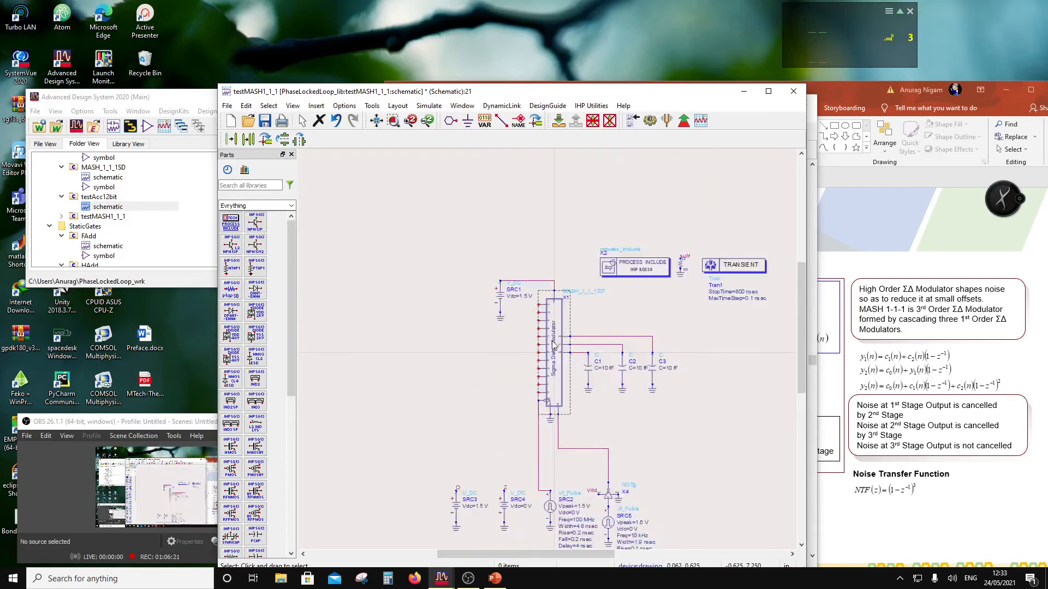
scroll(543, 368, "up", 1)
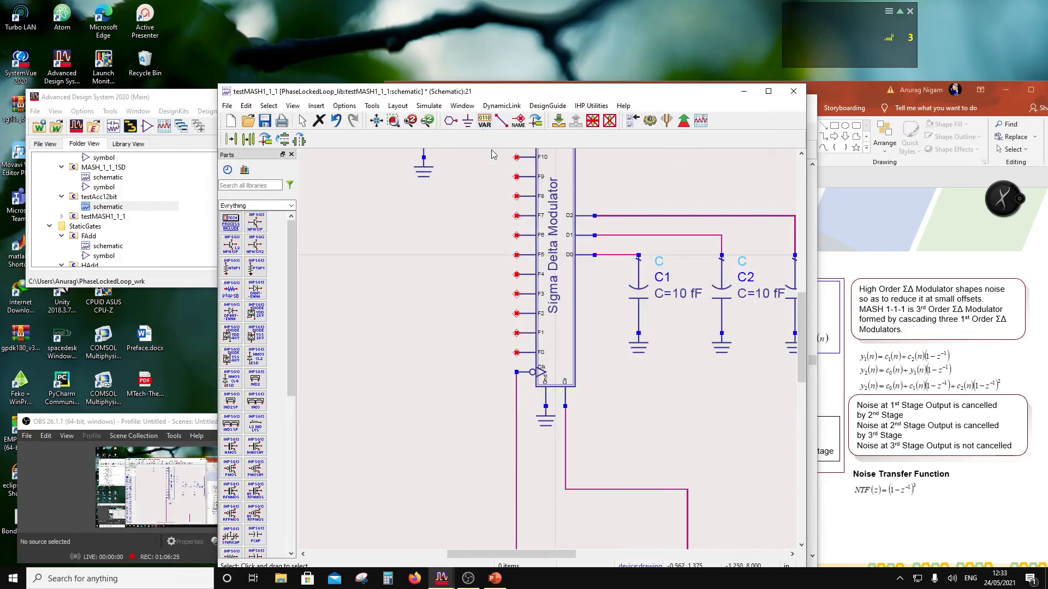
scroll(537, 327, "down", 1)
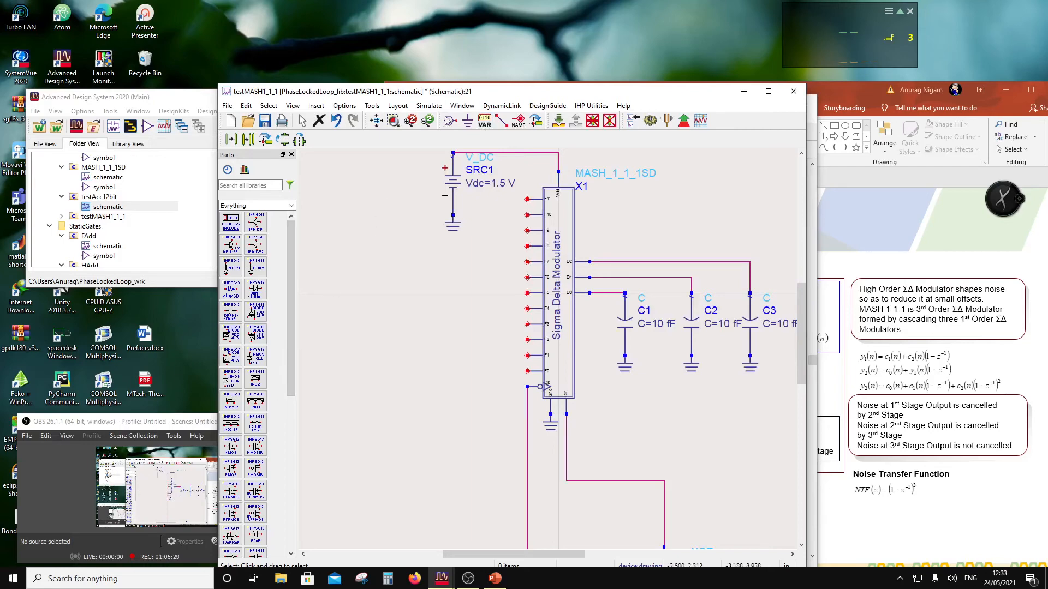
left_click(391, 111)
mouse_move(372, 107)
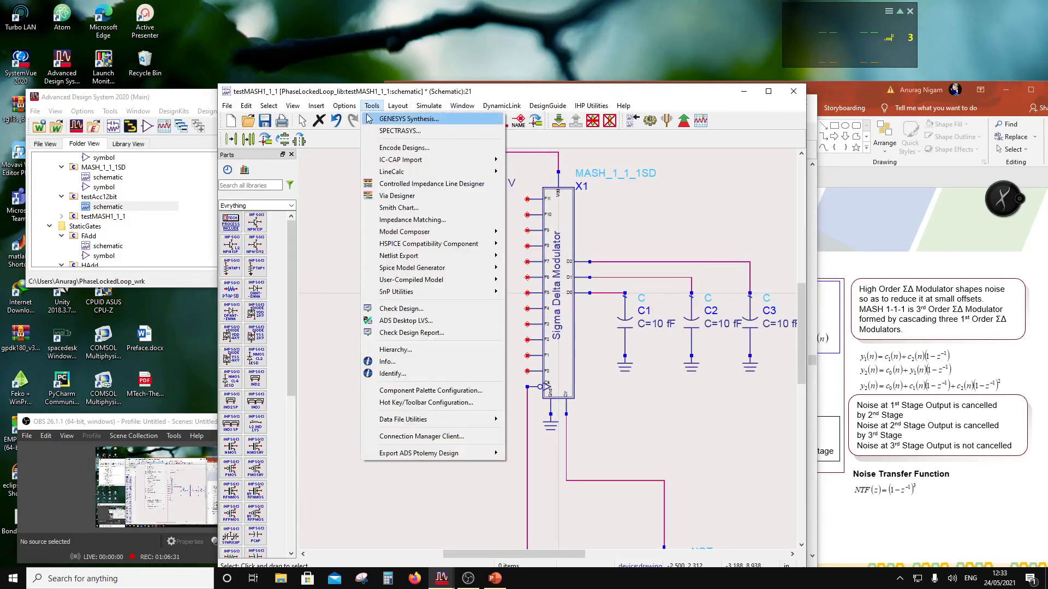
mouse_move(311, 109)
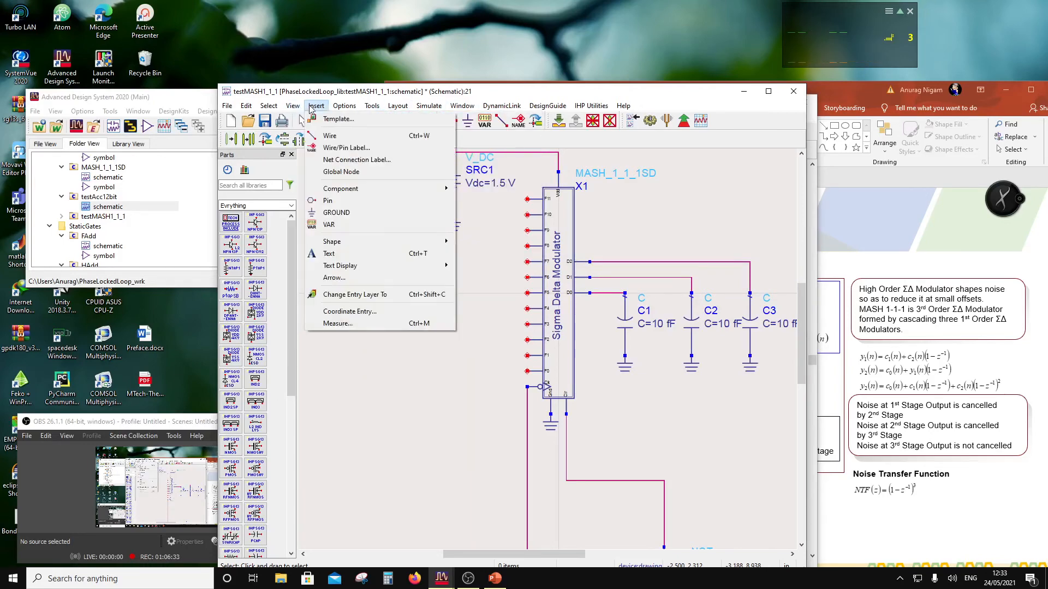
left_click(330, 253)
left_click(389, 386)
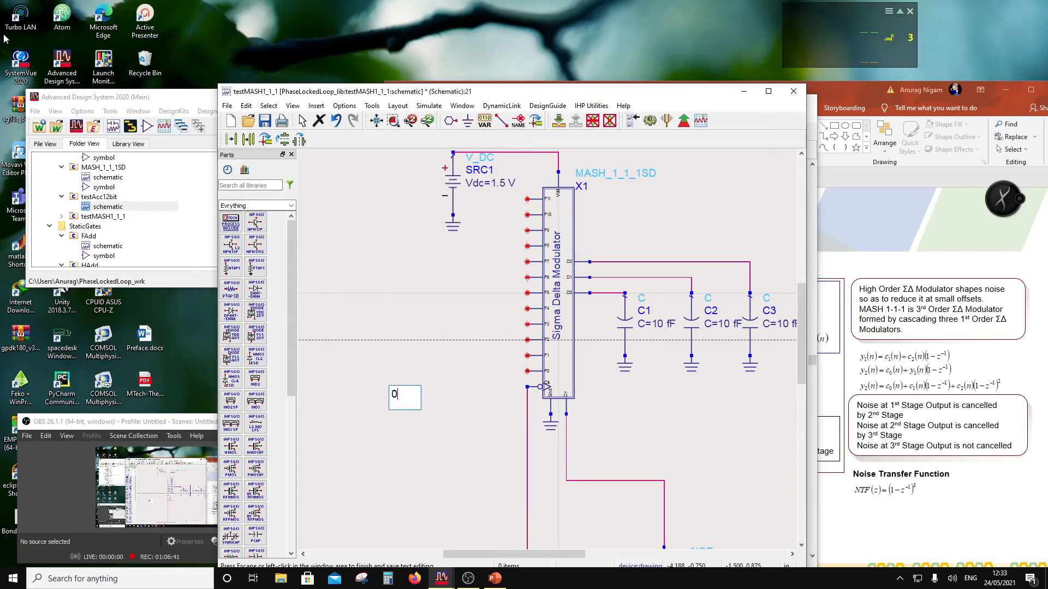
type("0110111011")
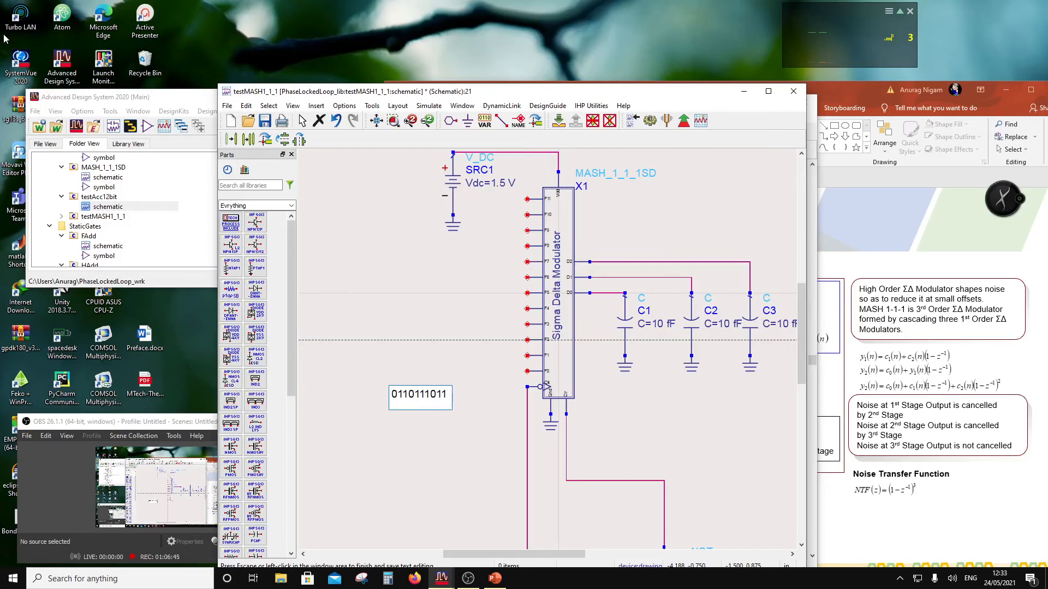
type("11")
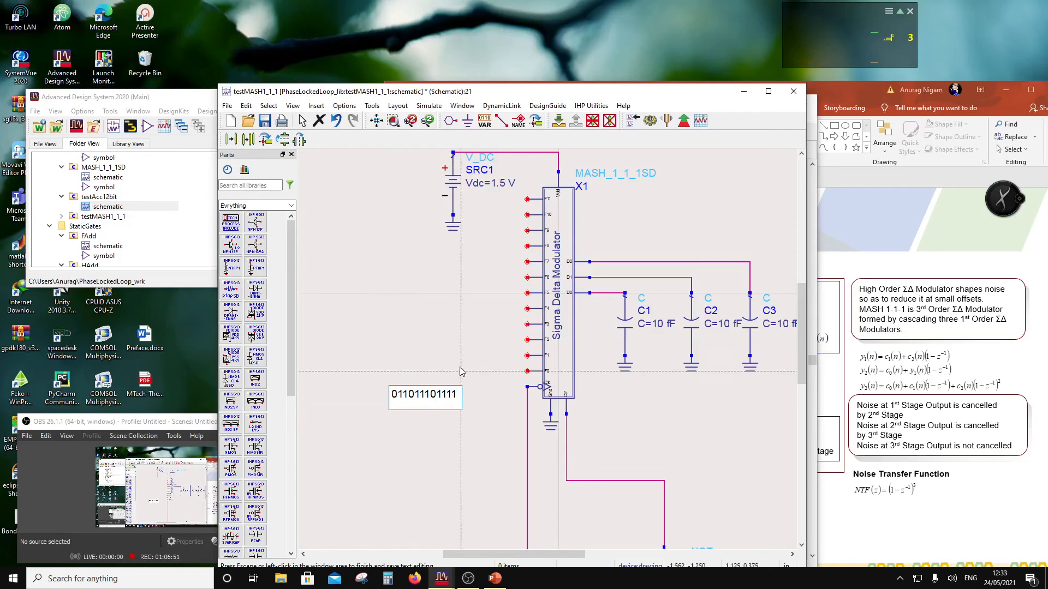
left_click(458, 337)
key("Escape")
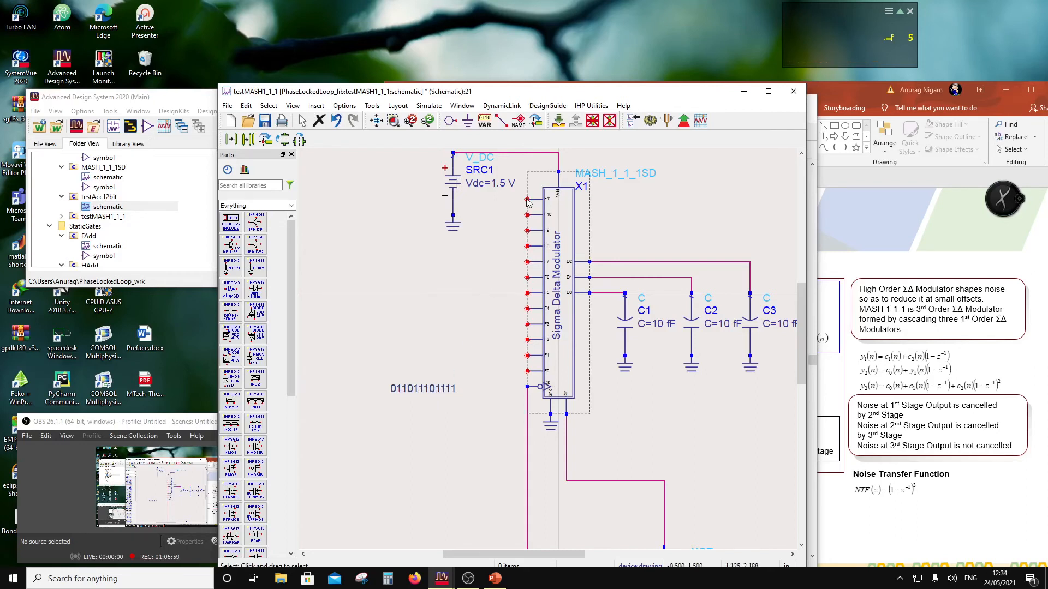
left_click(450, 389)
left_click(449, 407)
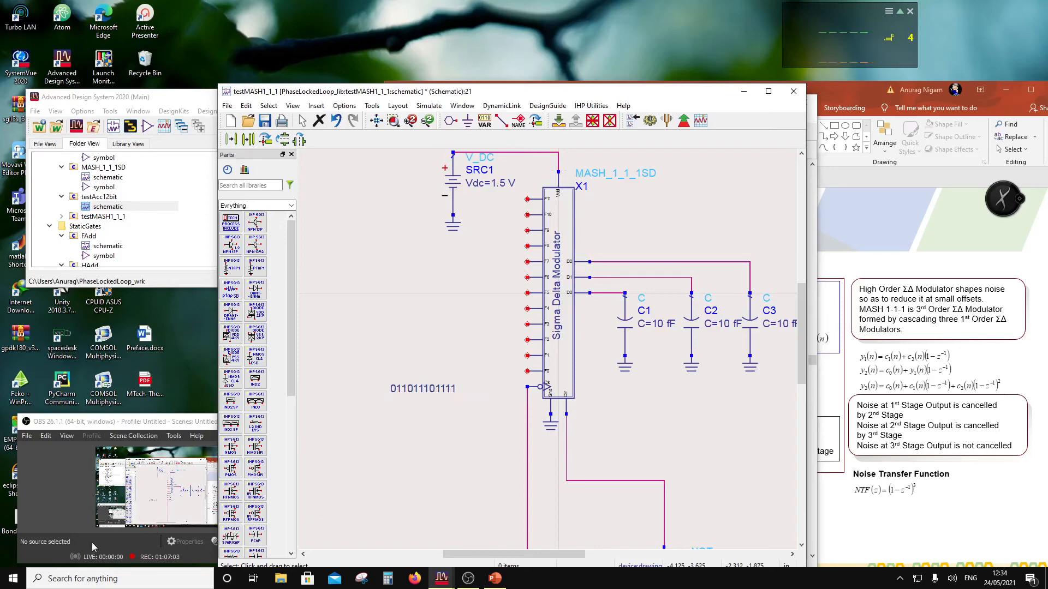
left_click(70, 580)
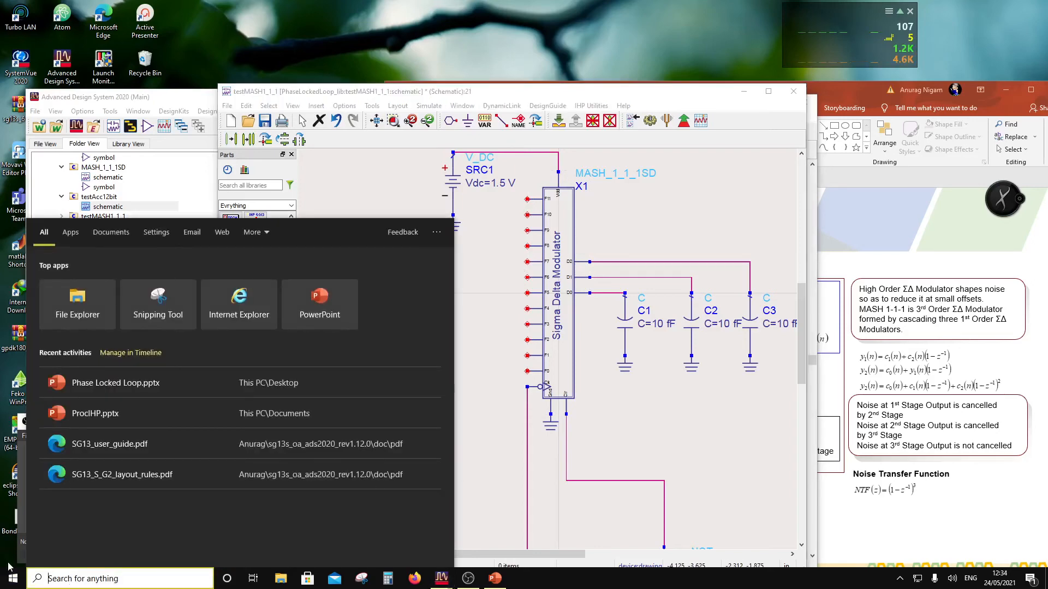
type("calc")
left_click(127, 272)
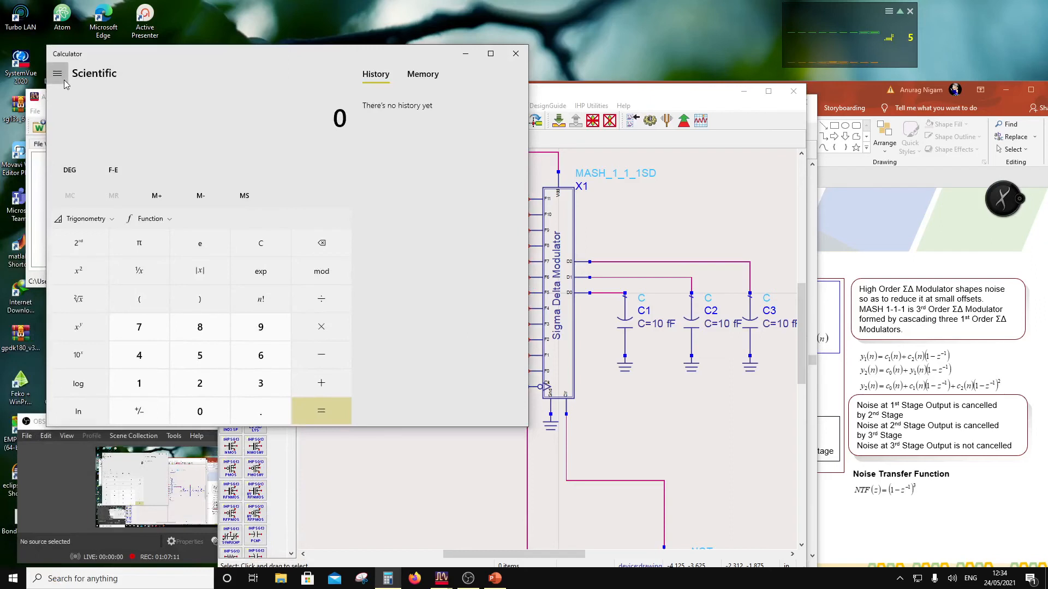
left_click(58, 75)
left_click(88, 186)
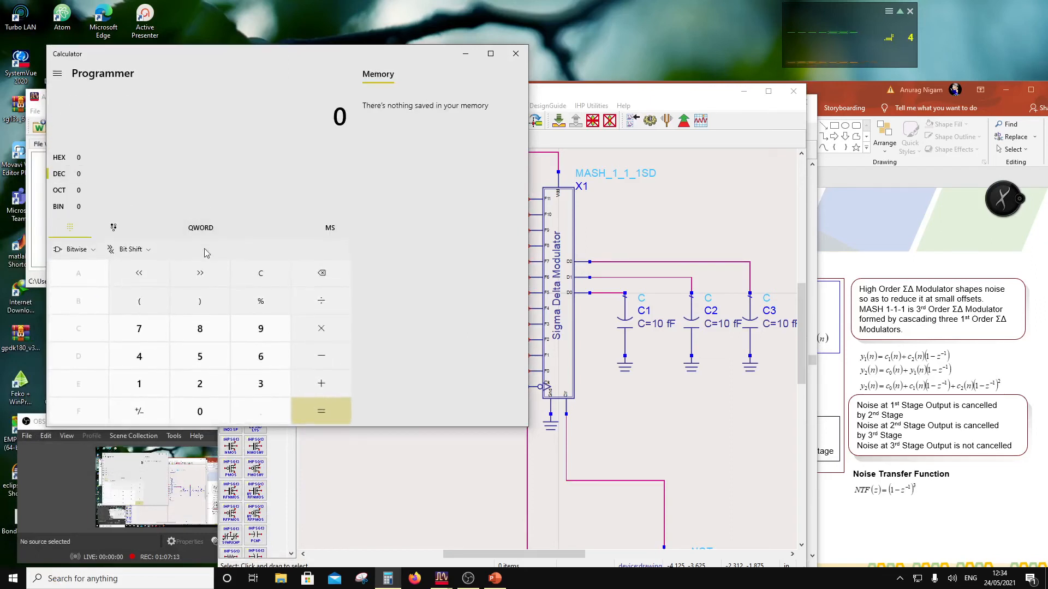
left_click(72, 160)
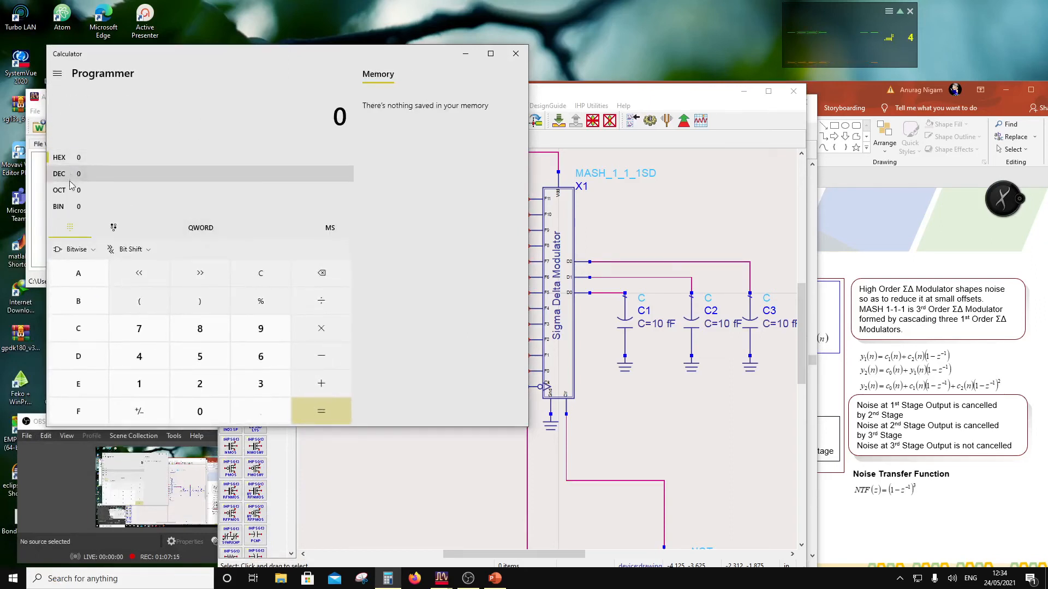
left_click_drag(117, 59, 611, 158)
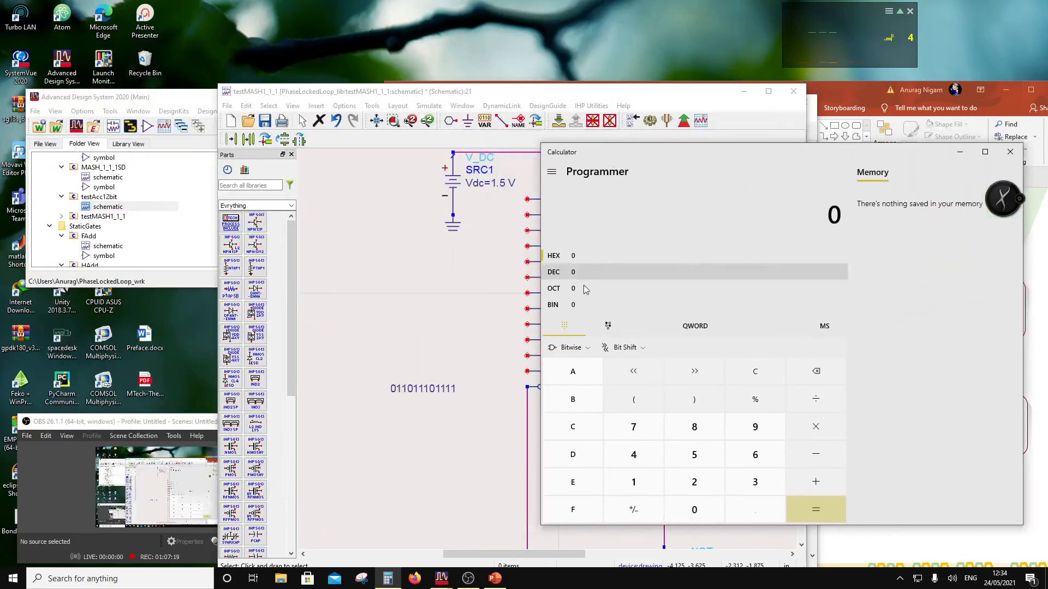
Step: Enter the hexadecimal value 6EF in Calculator and check its binary and decimal equivalents
left_click(751, 458)
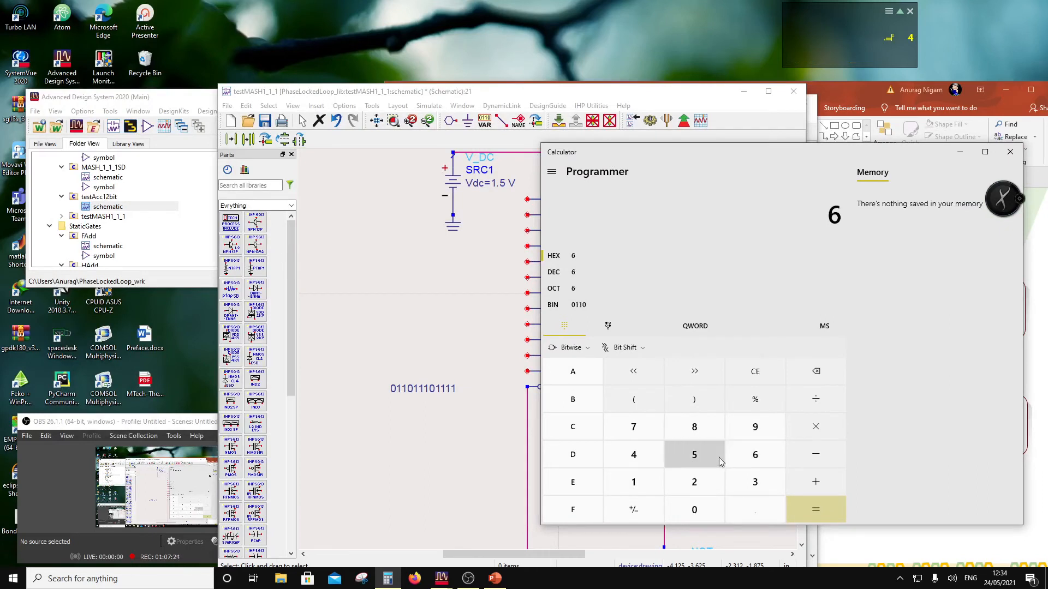
left_click(572, 481)
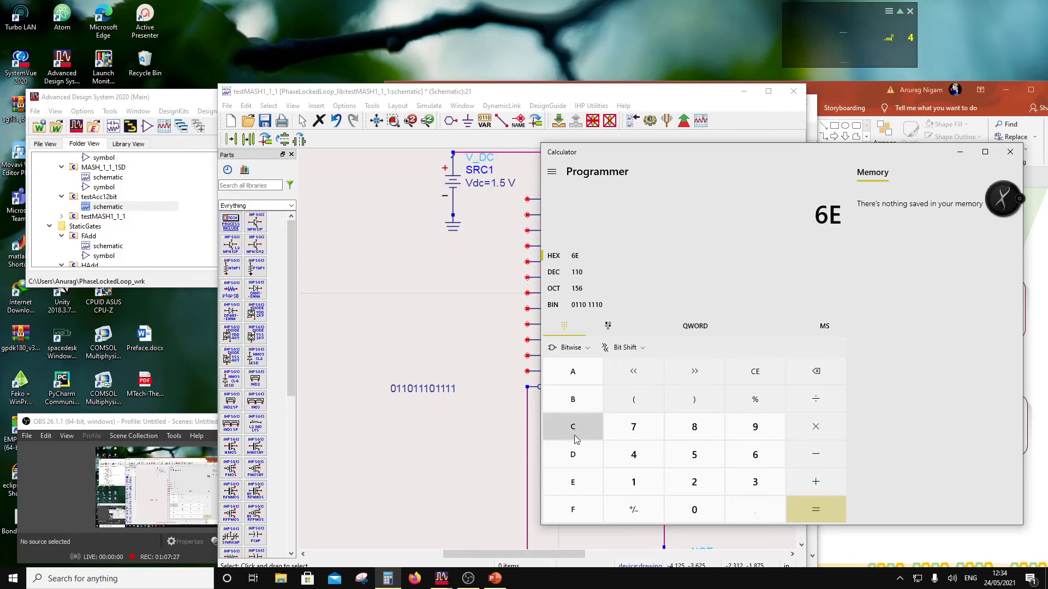
left_click(577, 509)
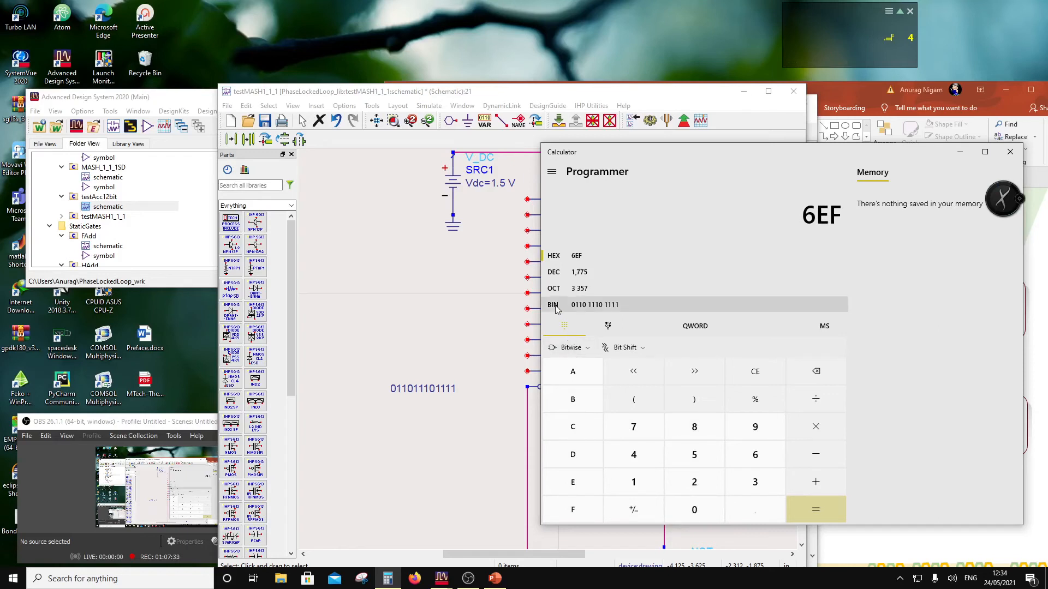
left_click(554, 273)
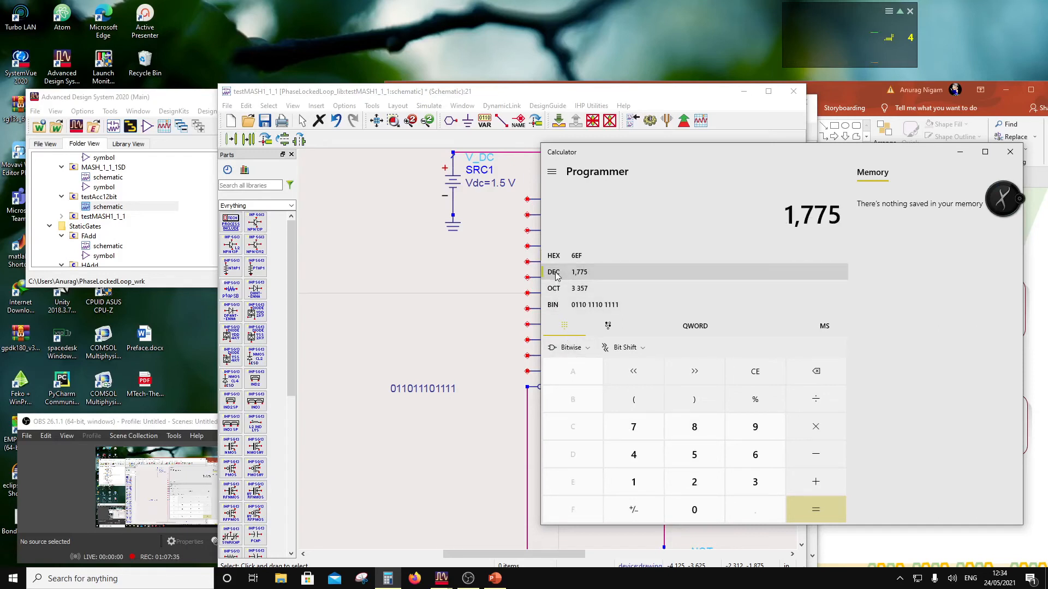
left_click(555, 260)
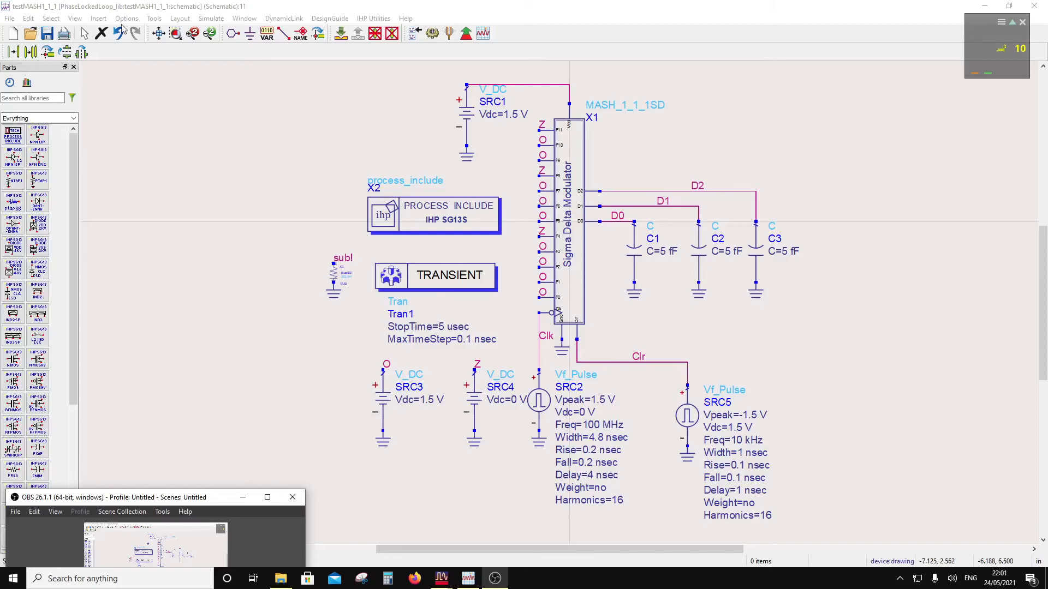
Step: Push into the Sigma Delta Modulator block X1 and examine its accumulators, comparator block and clock and clear buffers
left_click(581, 164)
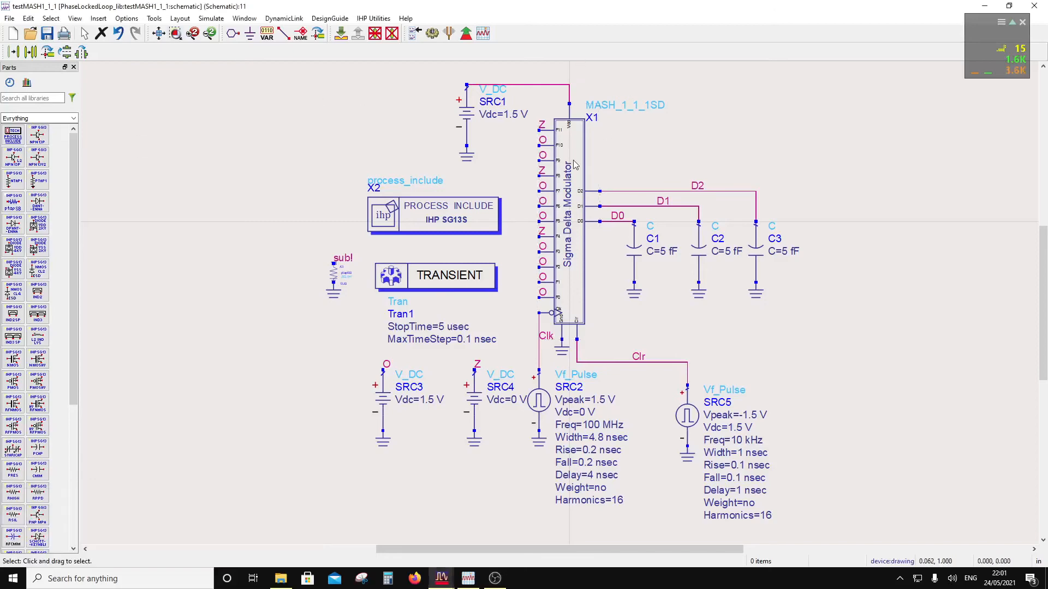
left_click(339, 37)
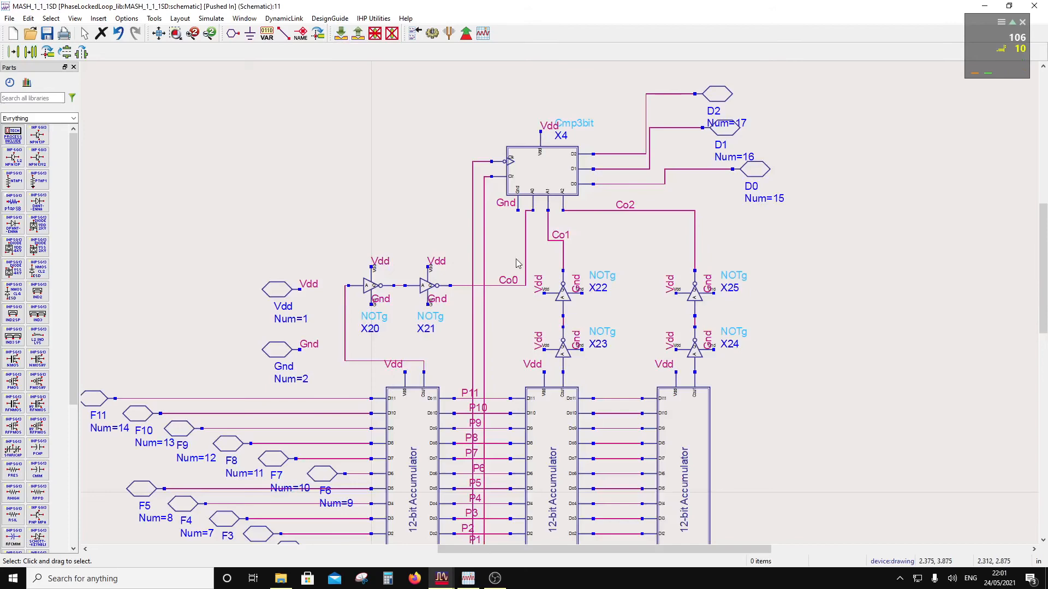
scroll(543, 287, "down", 1)
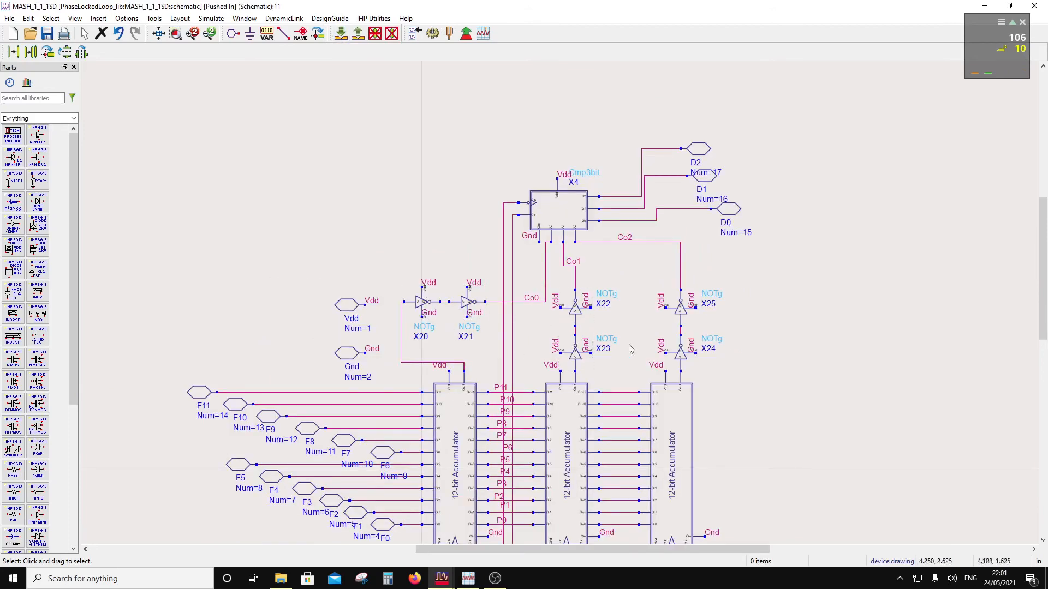
scroll(551, 377, "down", 2)
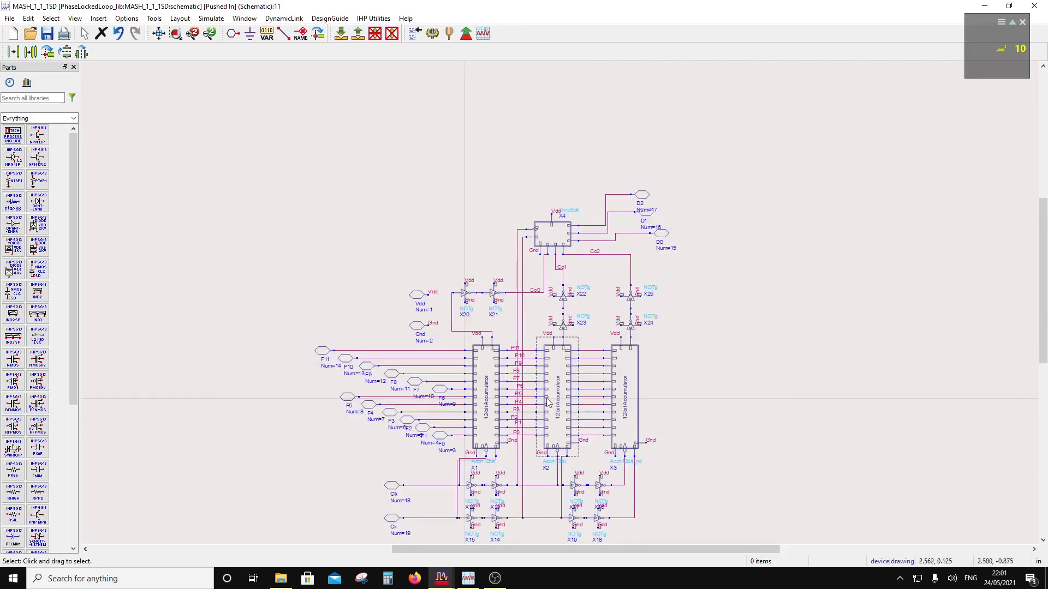
scroll(540, 389, "up", 2)
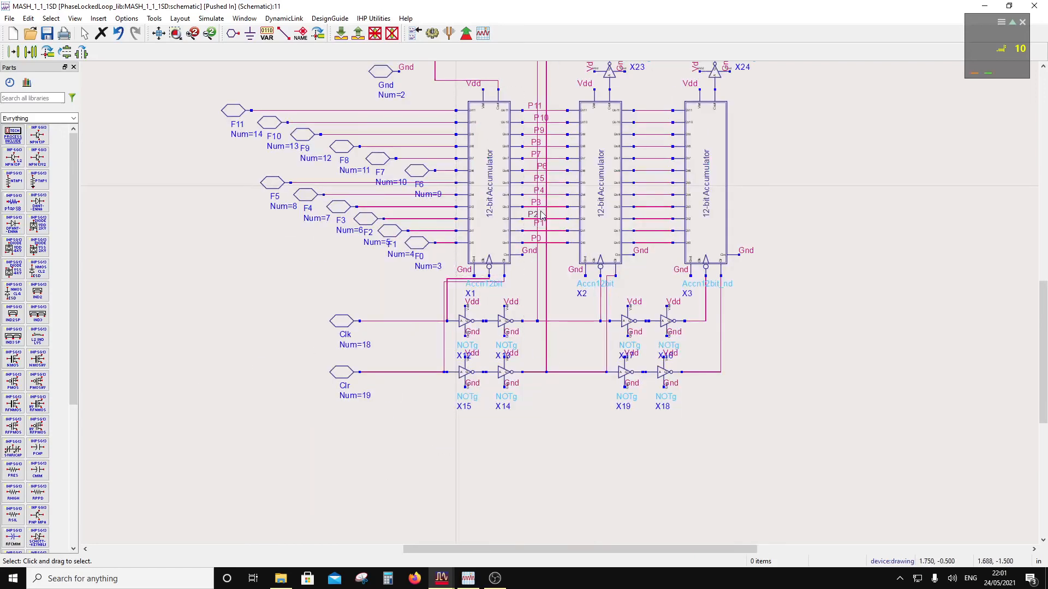
Step: Push into the 12-bit accumulator X2 to inspect its internal schematic, and return to the MASH_1_1_1SD schematic
left_click(593, 221)
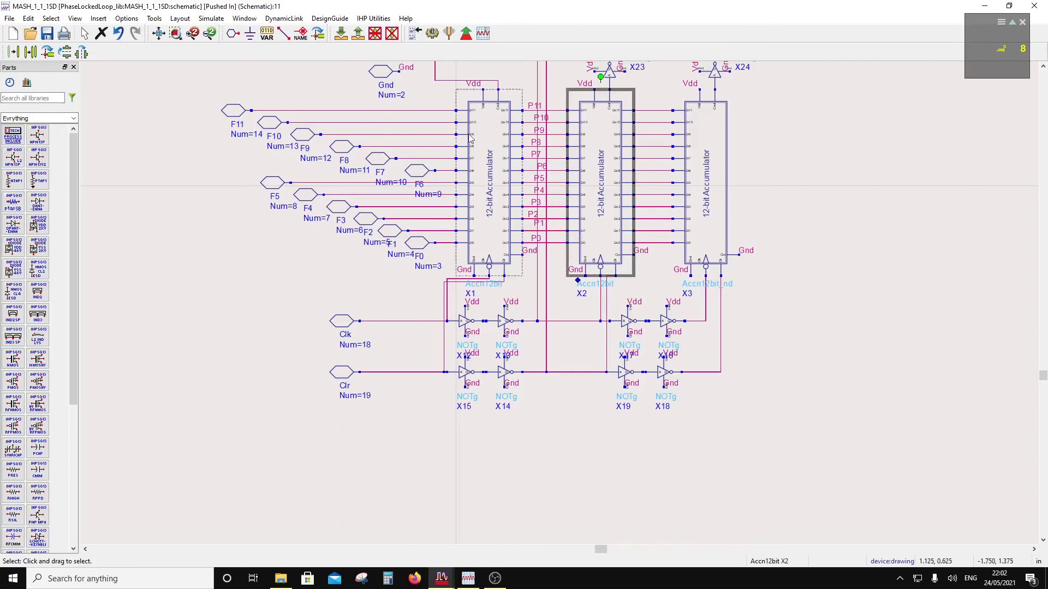
left_click(341, 33)
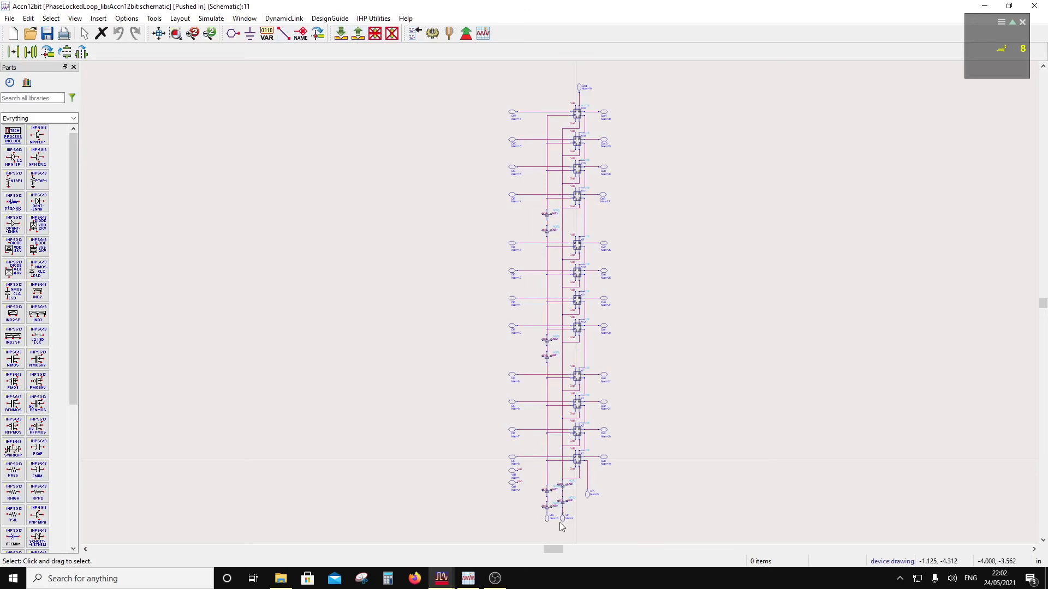
left_click(358, 35)
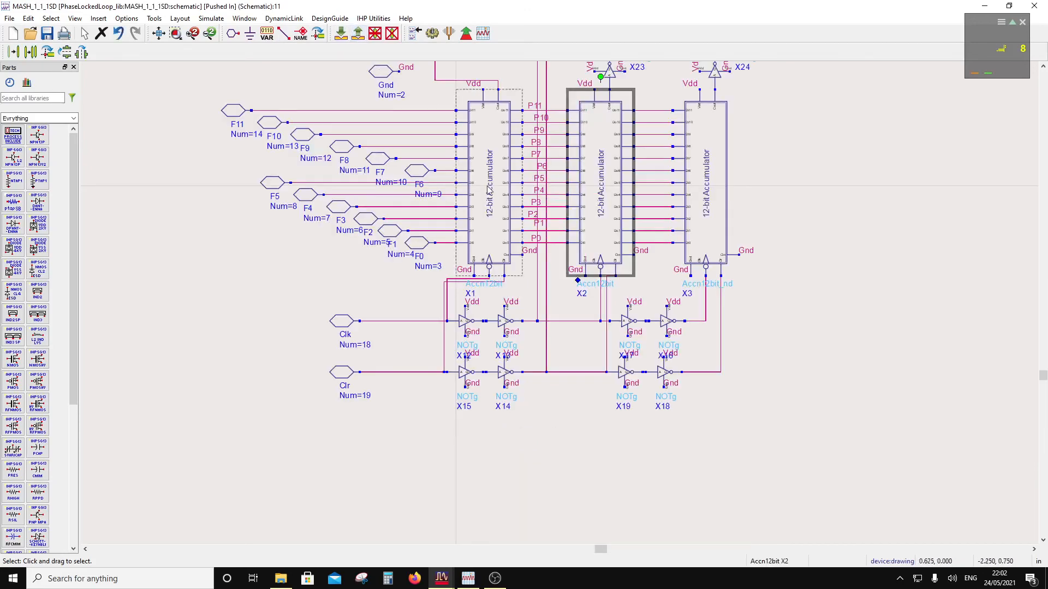
Step: Examine the third accumulator and the Cmp3bit block X4, and return to the testMASH1_1_1 schematic with nothing selected
scroll(612, 253, "down", 2)
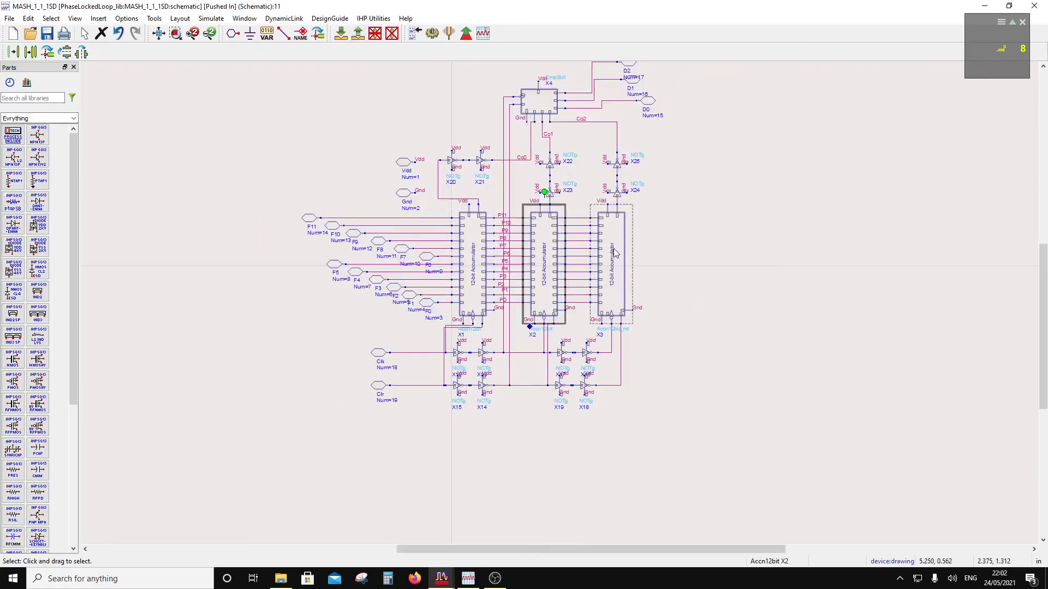
scroll(556, 147, "up", 1)
left_click(539, 92)
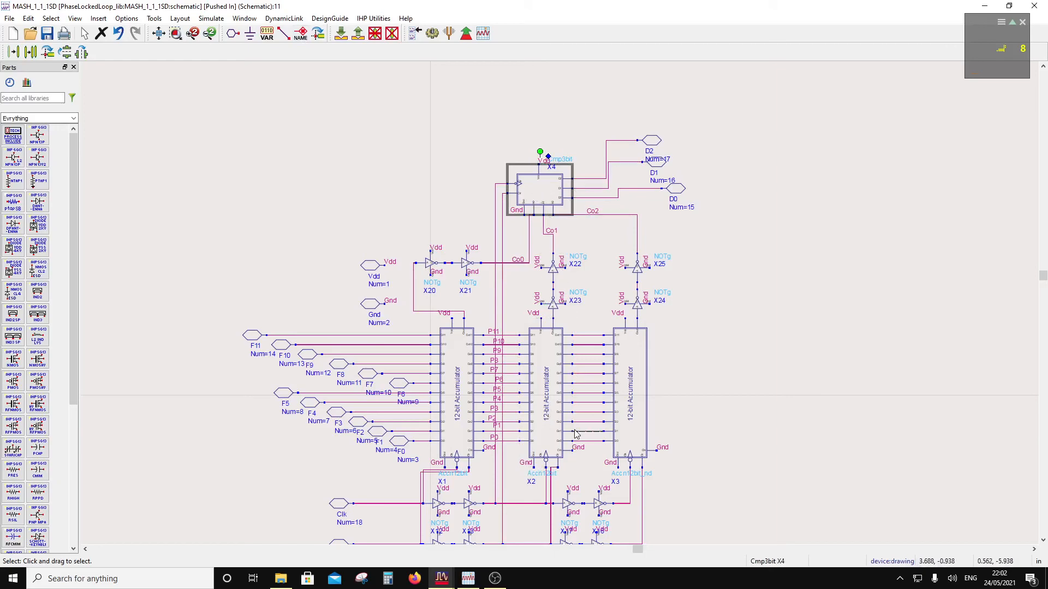
left_click(358, 33)
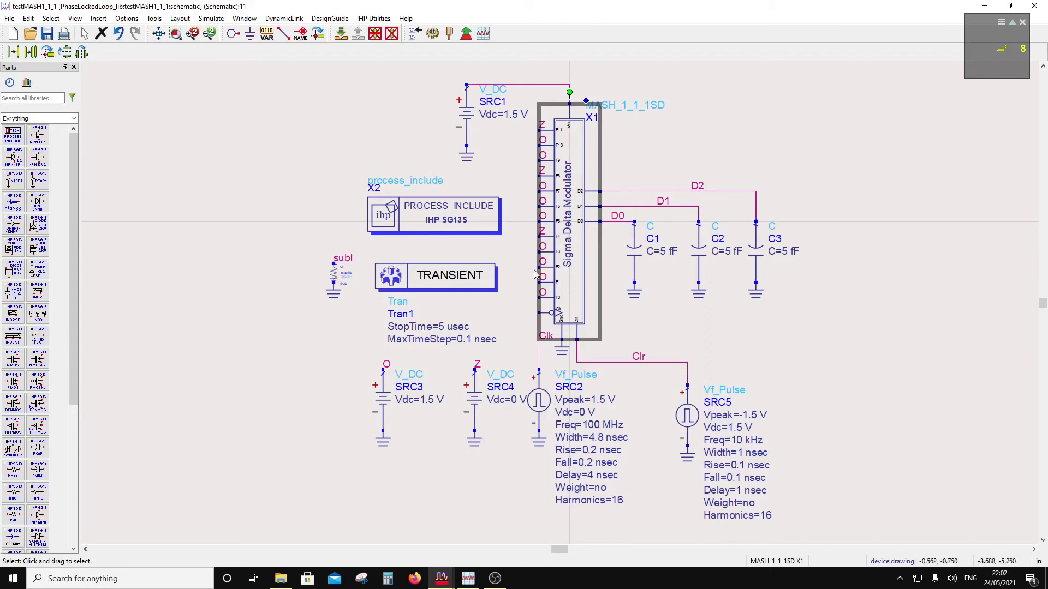
left_click(500, 168)
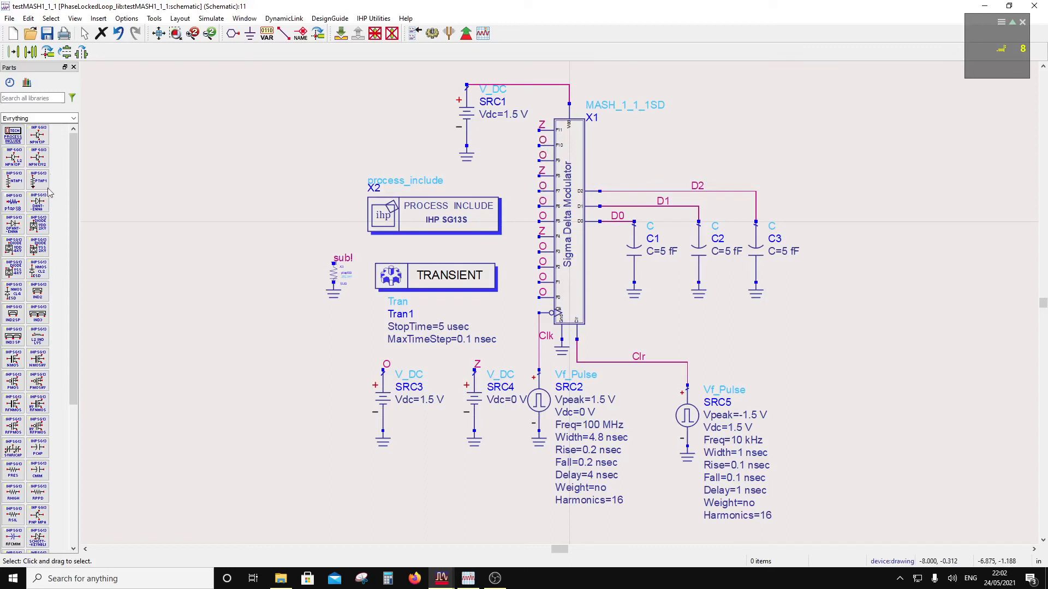
left_click(98, 18)
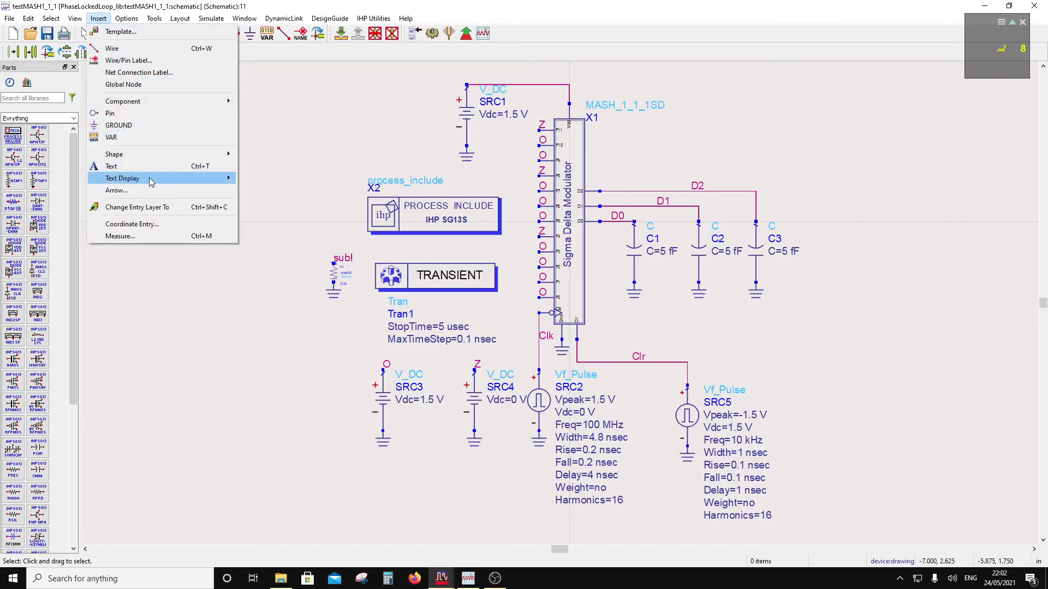
left_click(110, 167)
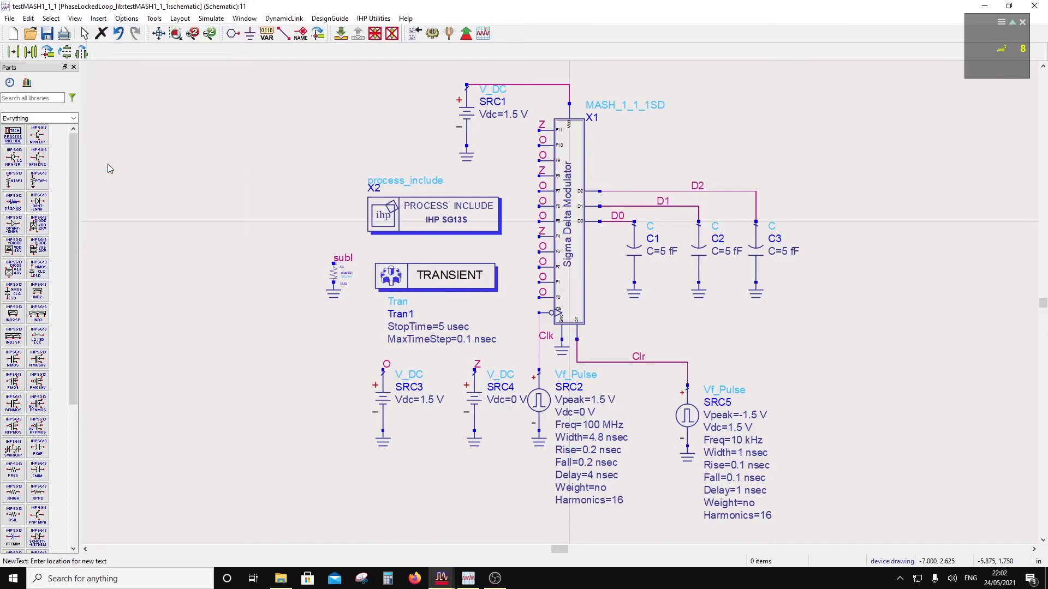
left_click(698, 324)
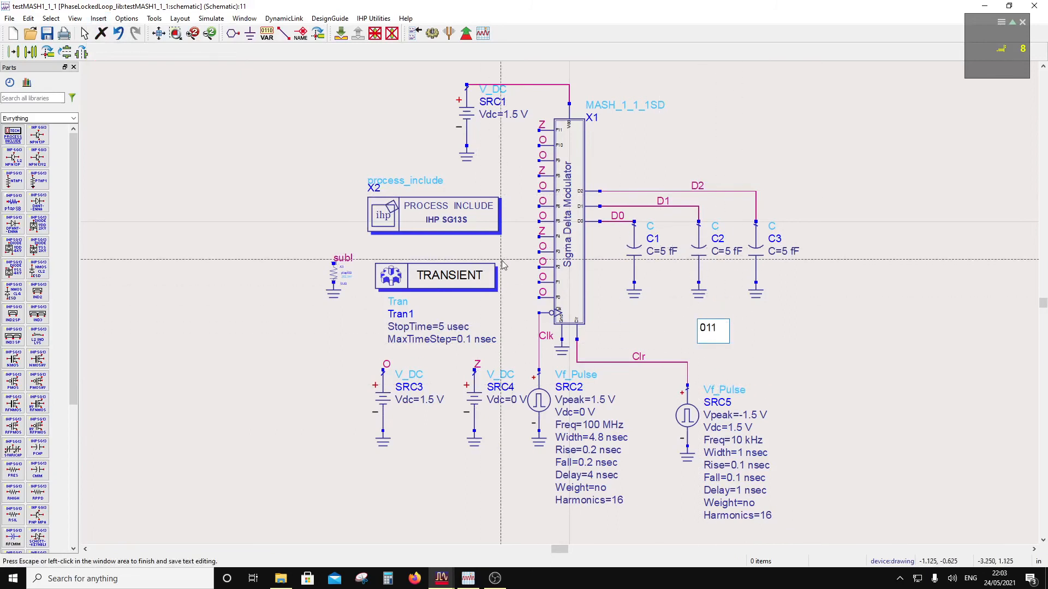
type("011011100")
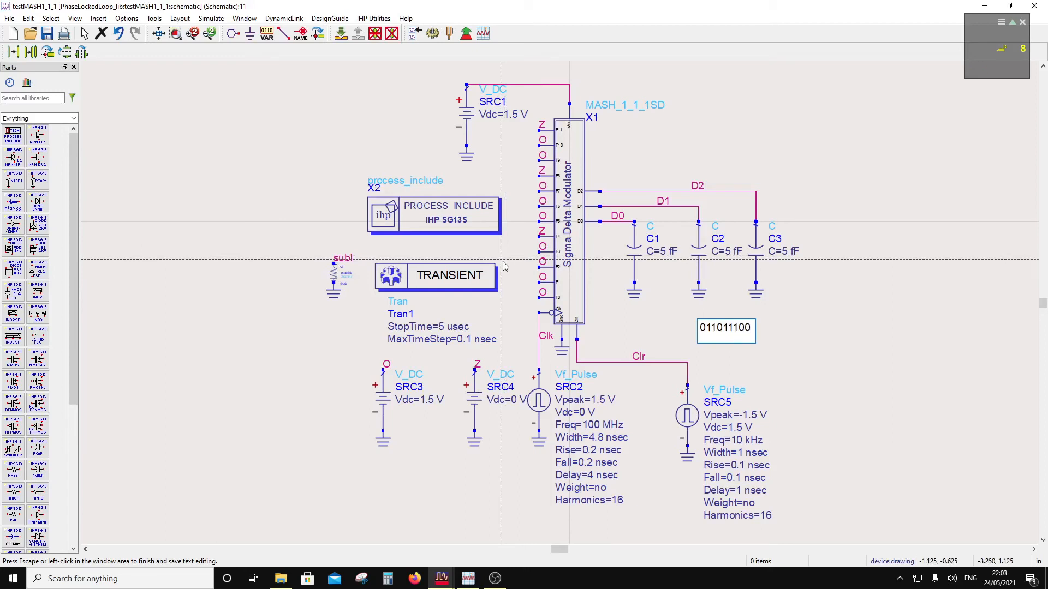
key("BackSpace")
type("111")
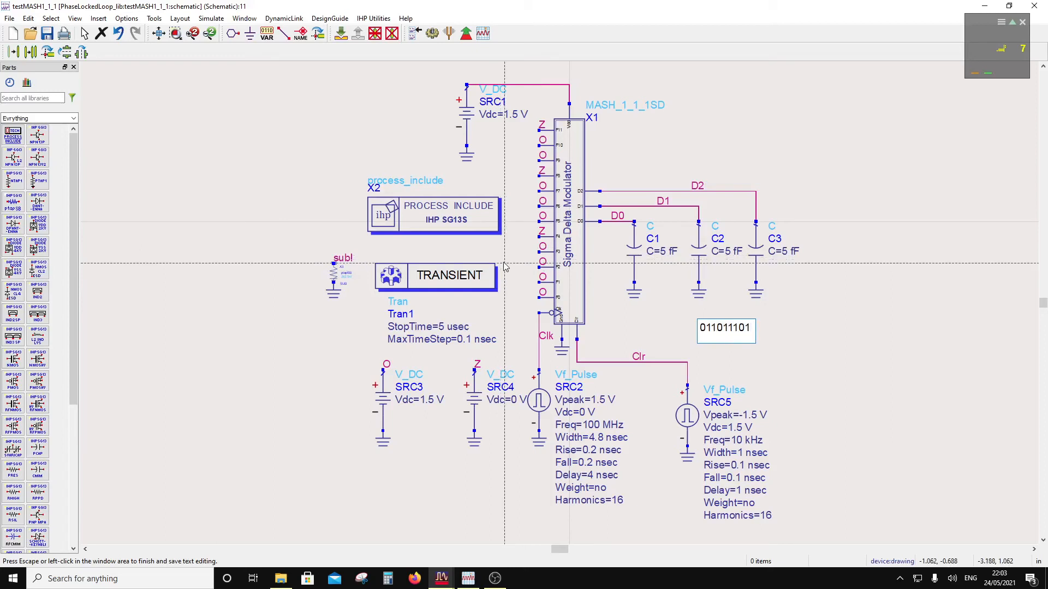
type("1")
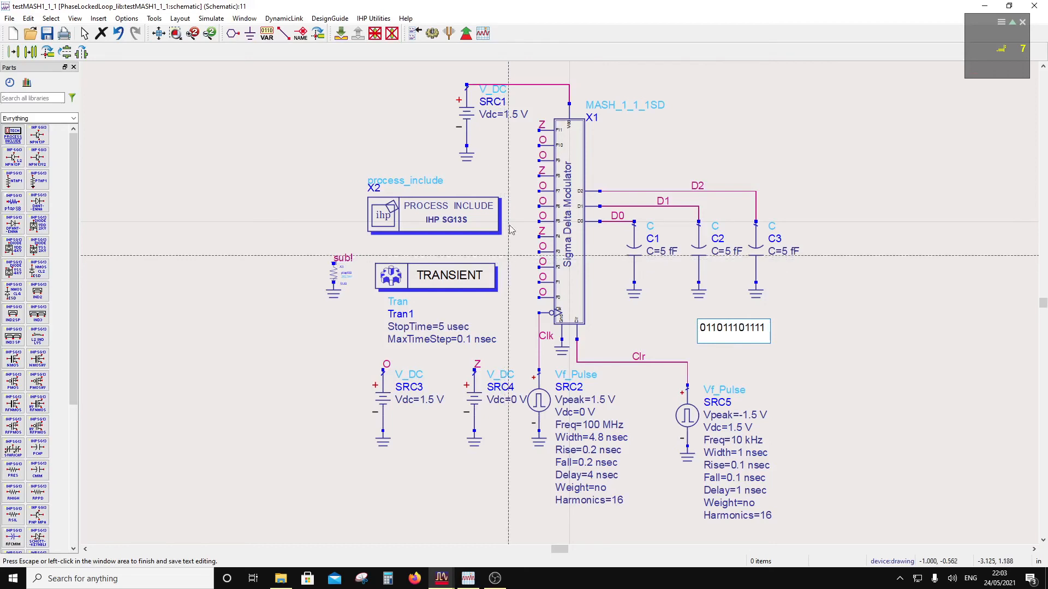
type("=6EF")
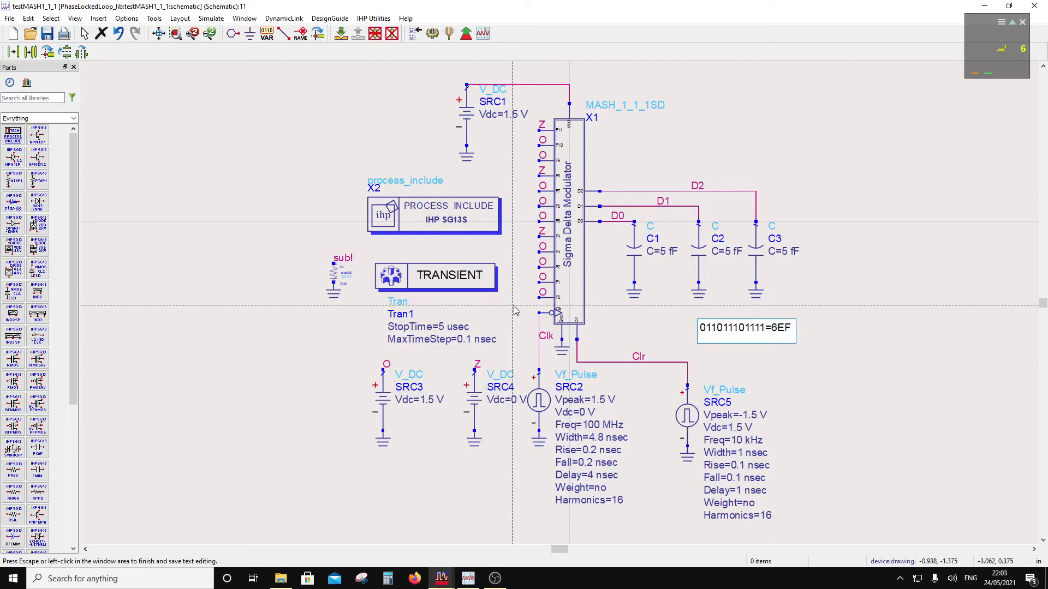
type("0x")
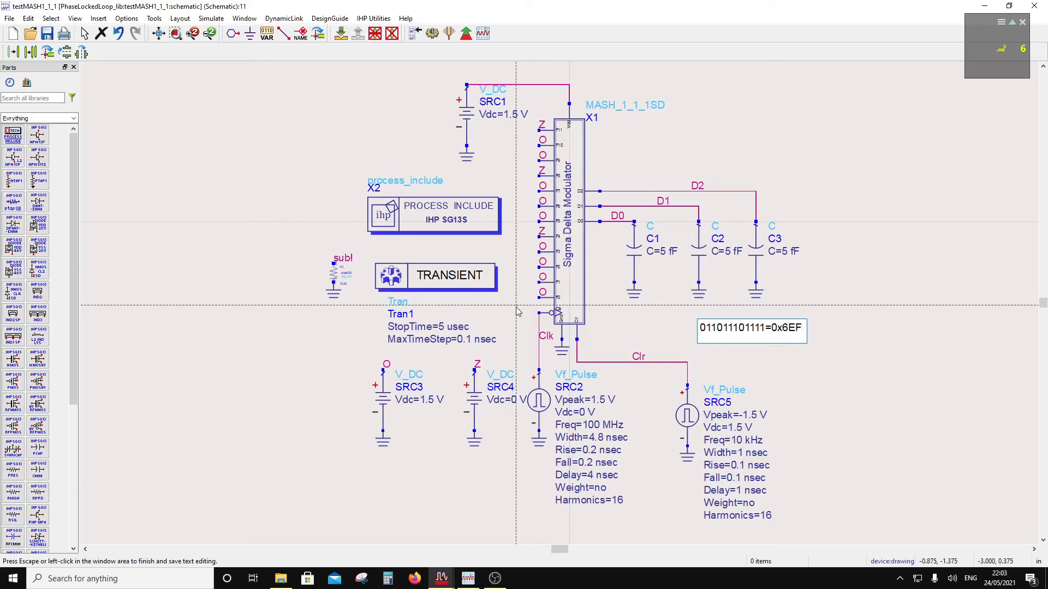
type("=1775")
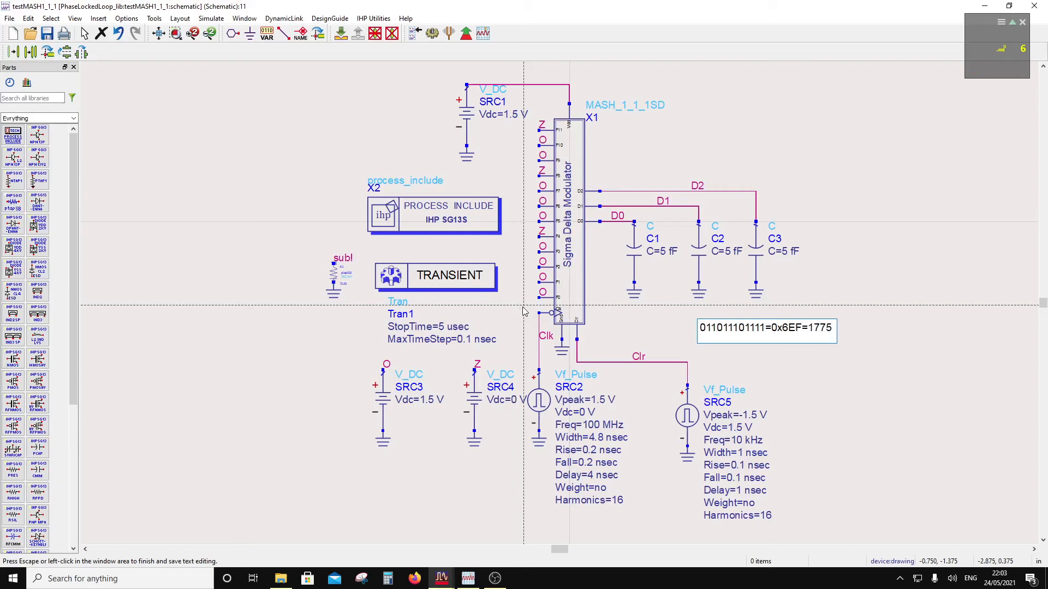
left_click(832, 382)
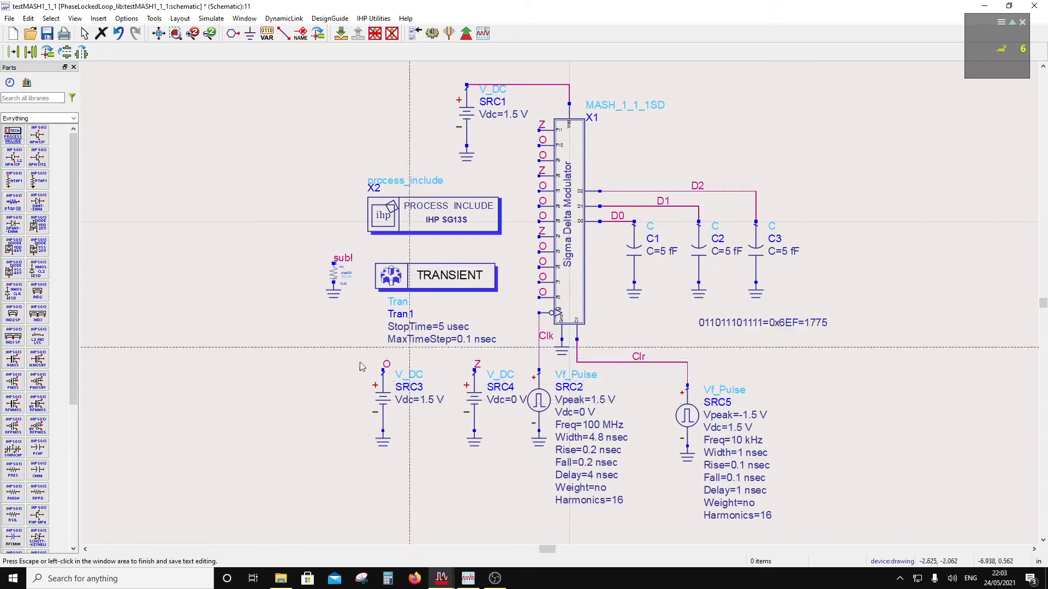
Step: Add a second text note, Total No. of States=2^12=4096, directly beneath the input-word note
left_click(701, 344)
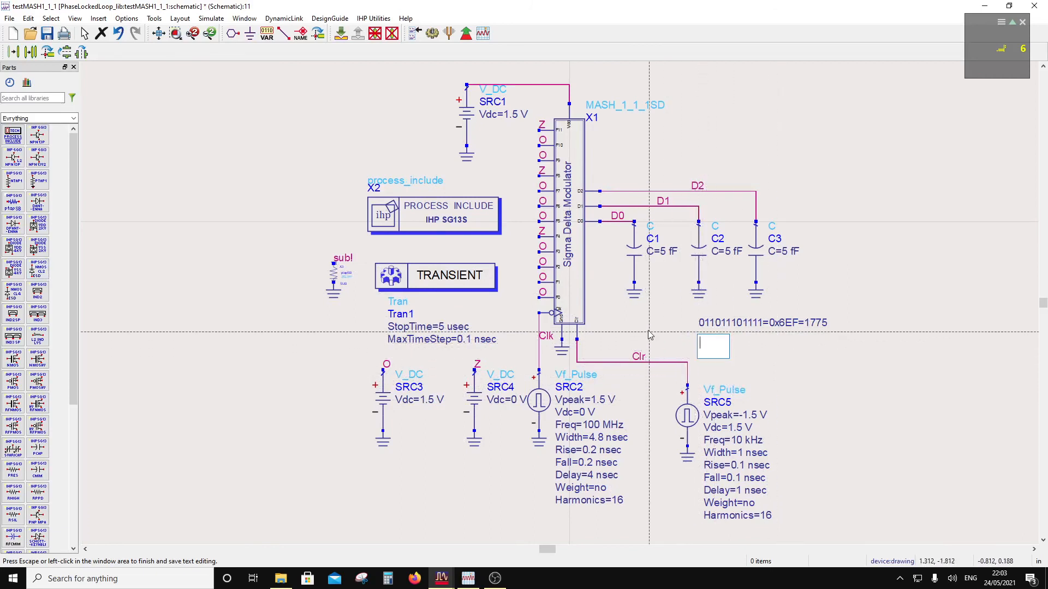
type("Total No. of ")
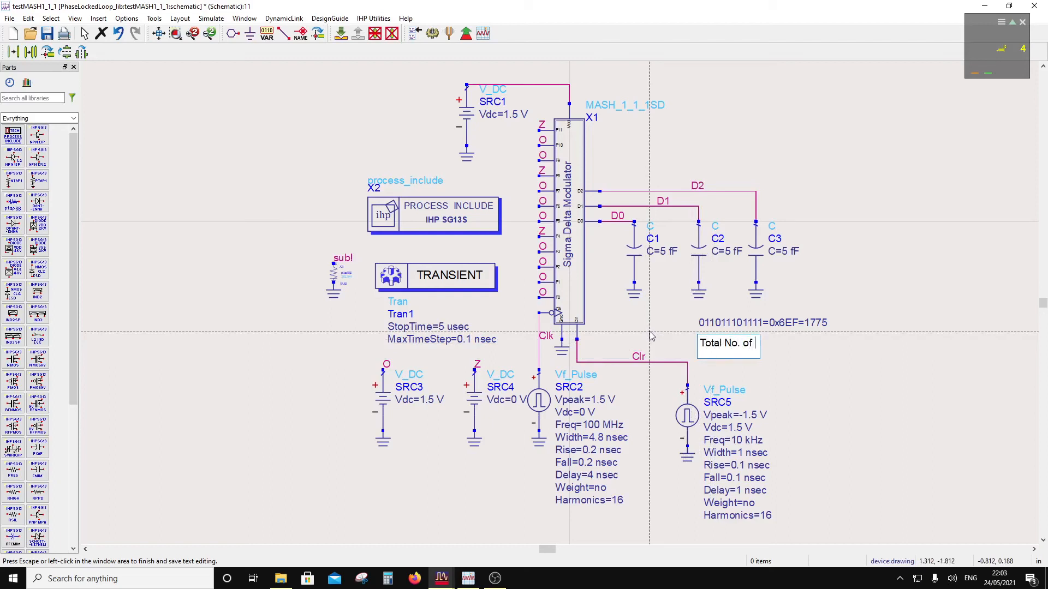
type("States=")
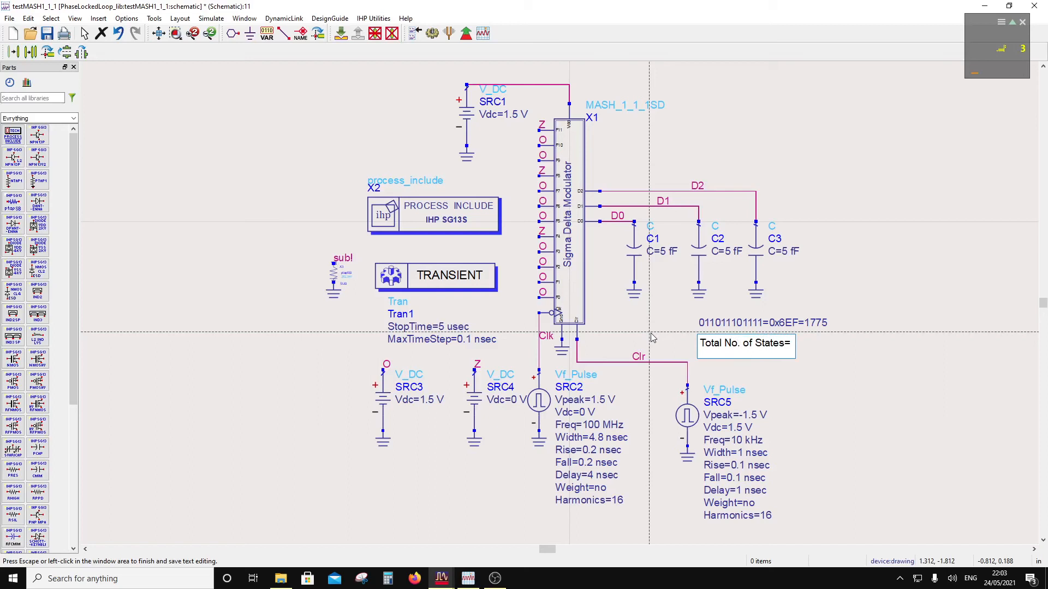
type("2")
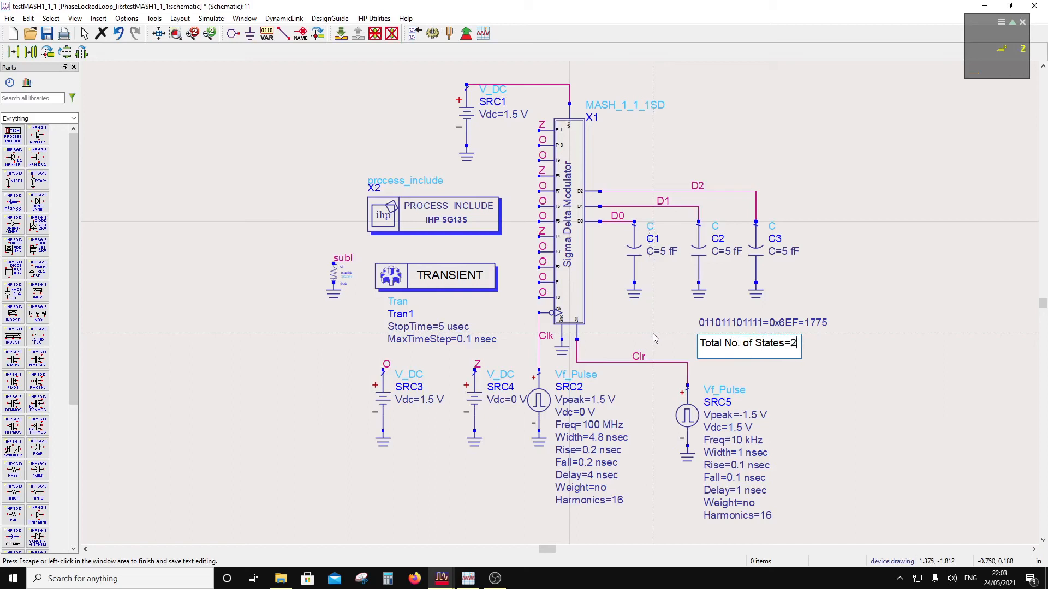
type("^12=4")
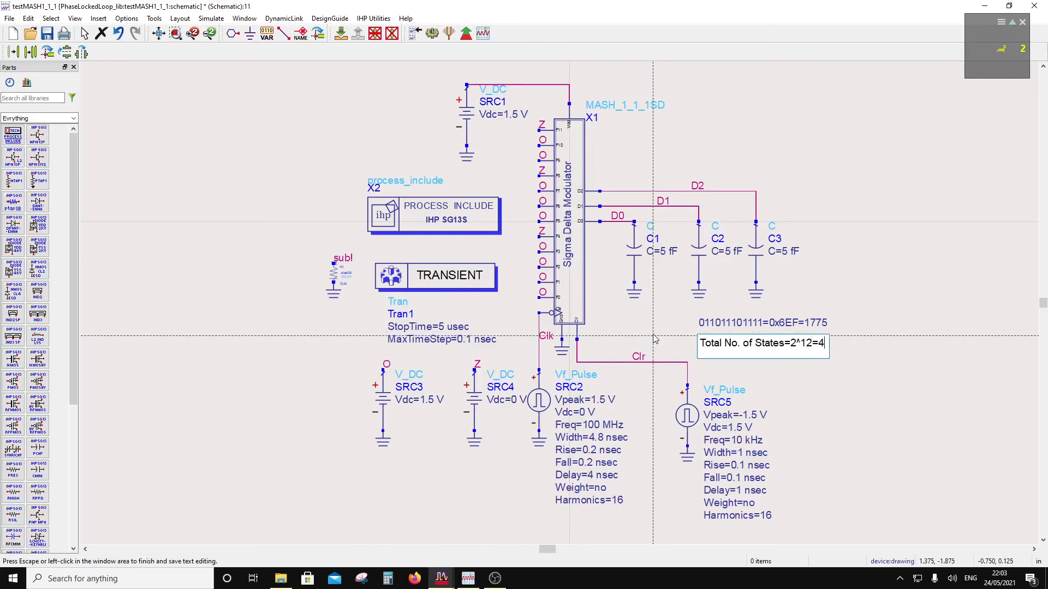
type("096")
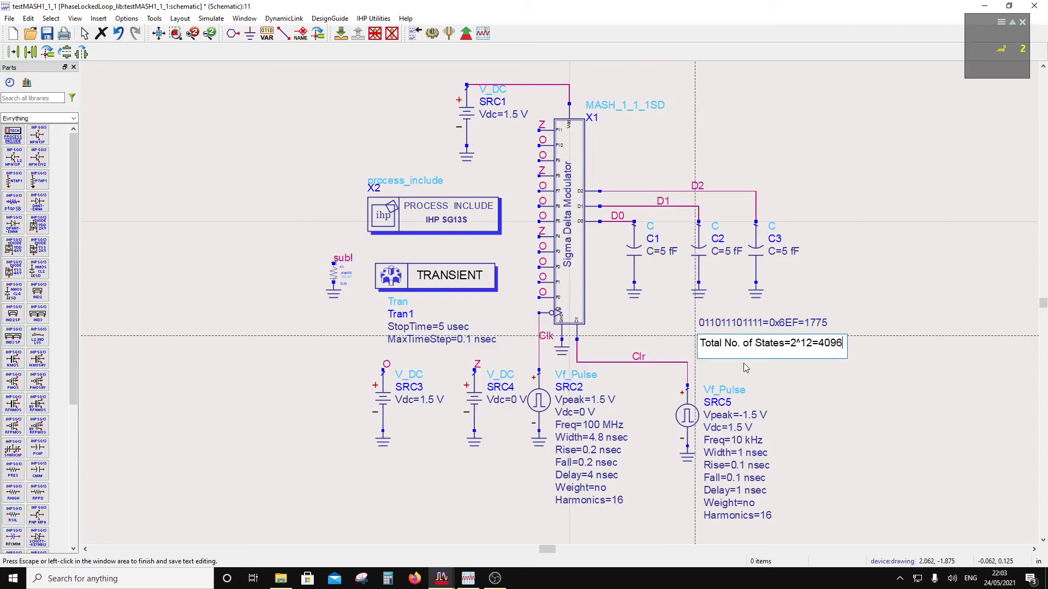
left_click(661, 345)
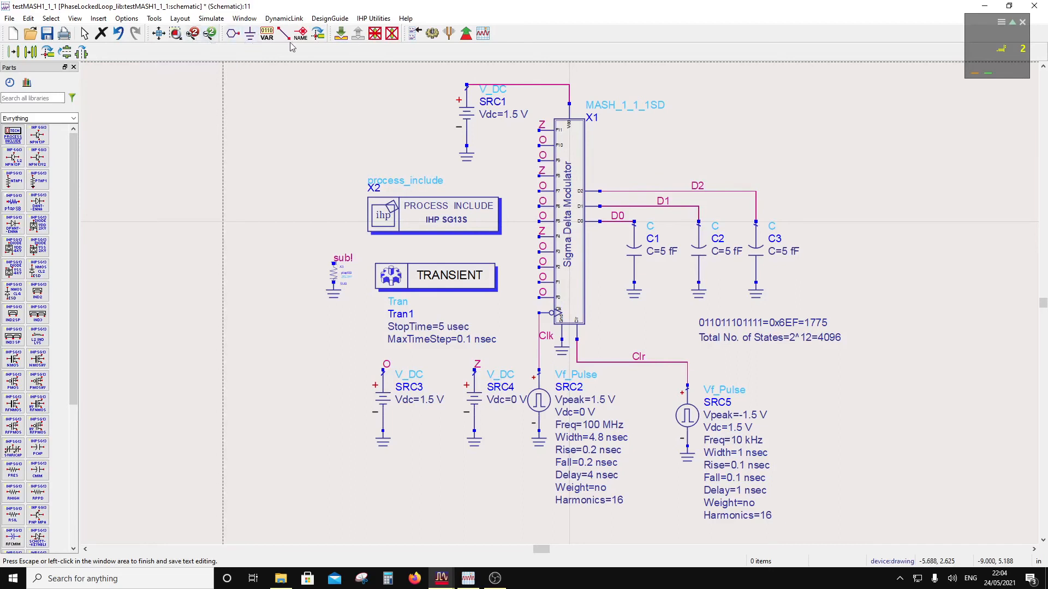
Step: Add a third text note, Mean(D2 D1 D0)=3+1775/4096=3.4333, under the states note and finish text entry
left_click(702, 353)
type("Mean(")
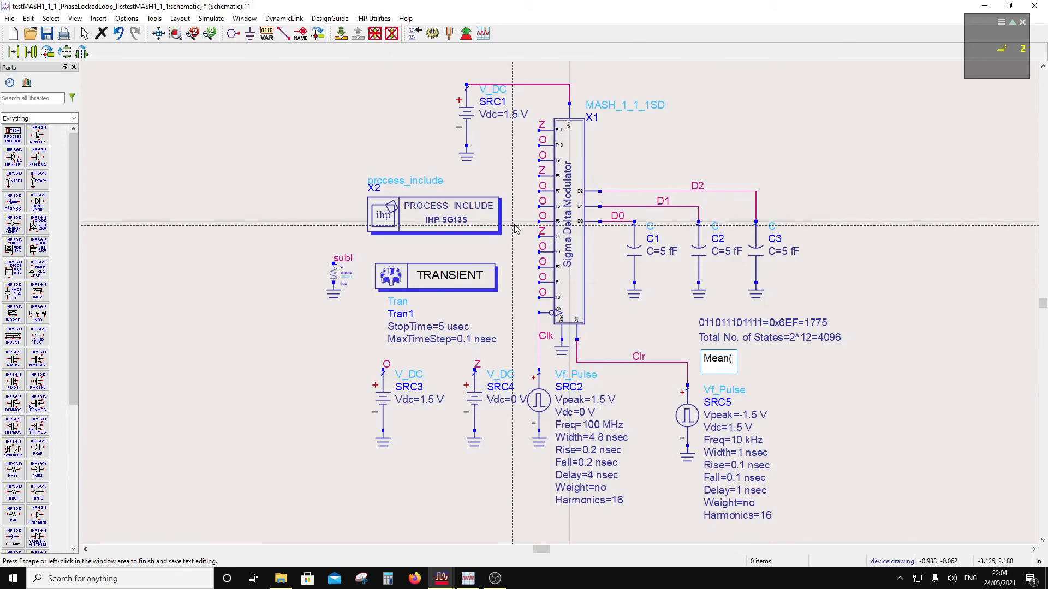
type("D2")
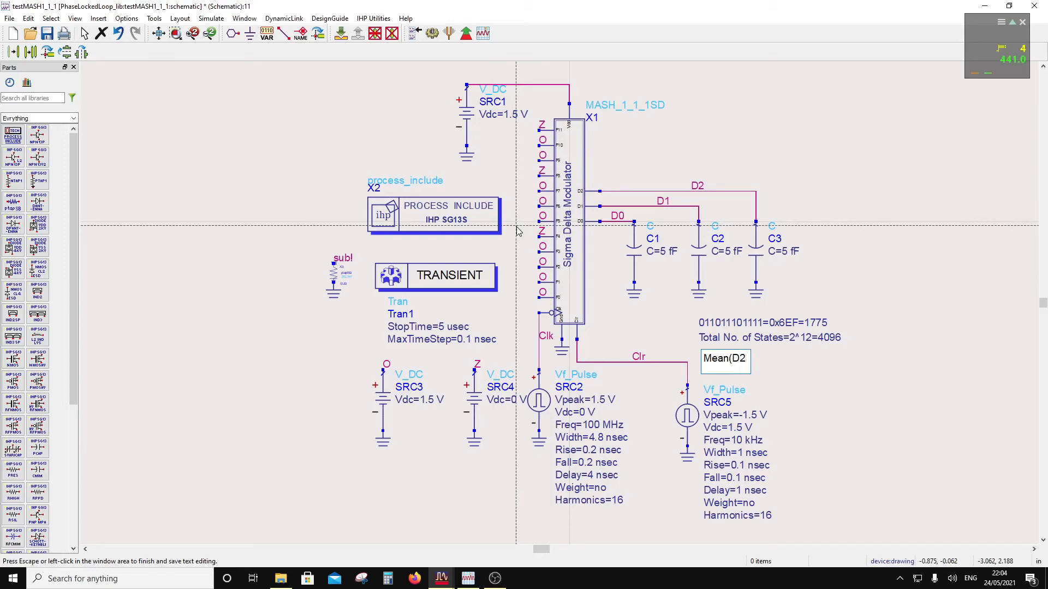
type(" D1 D0)=")
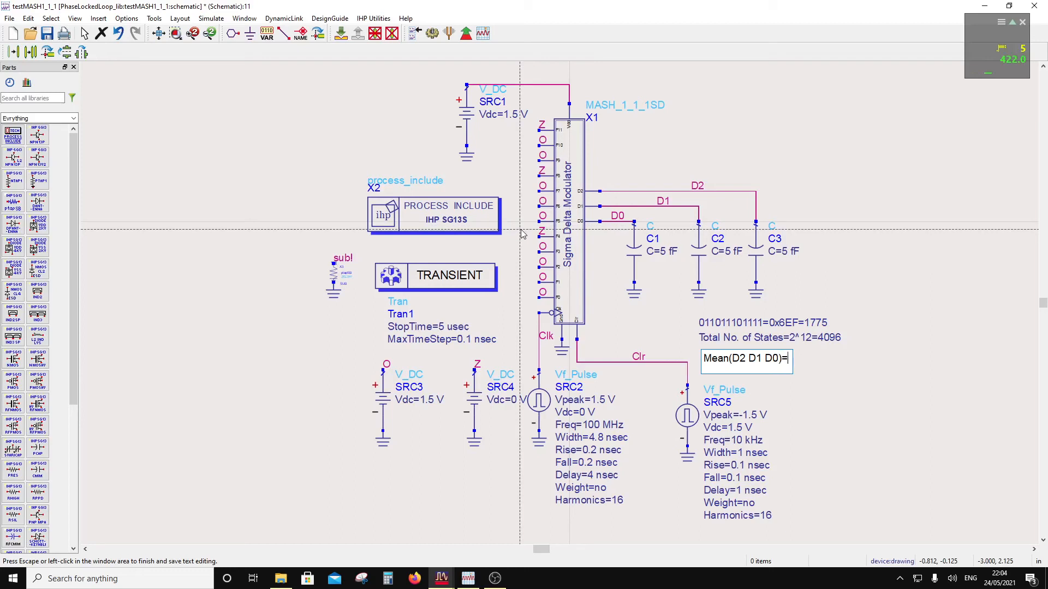
type("3+1775")
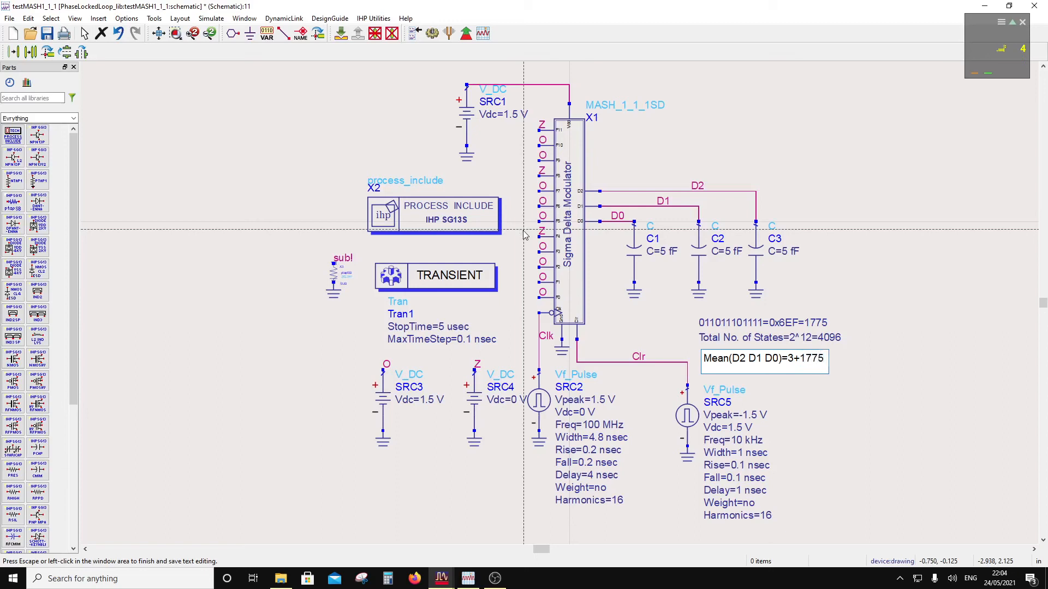
type("/4096")
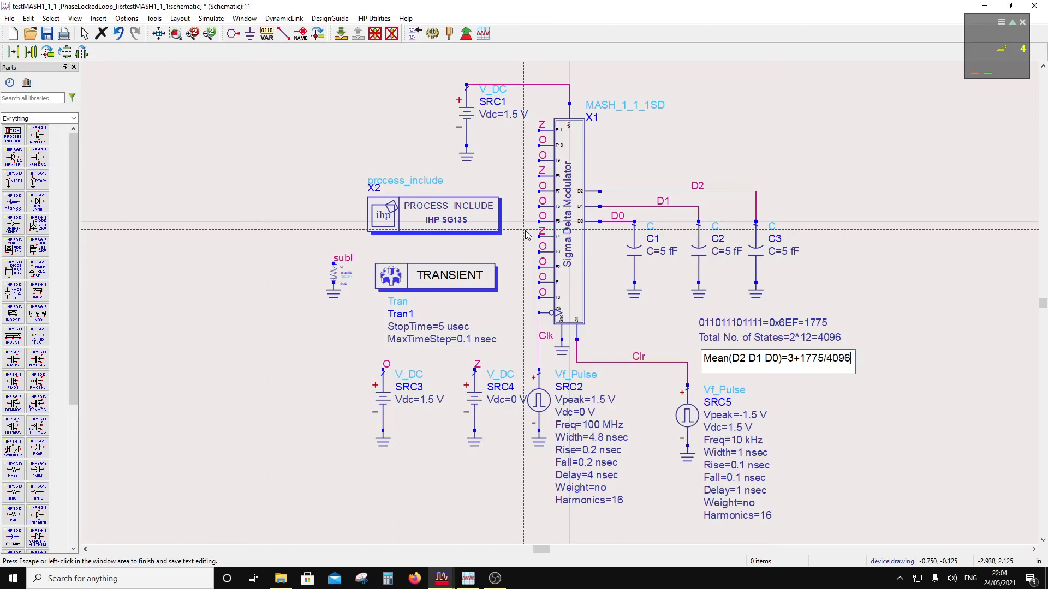
type("=3.43")
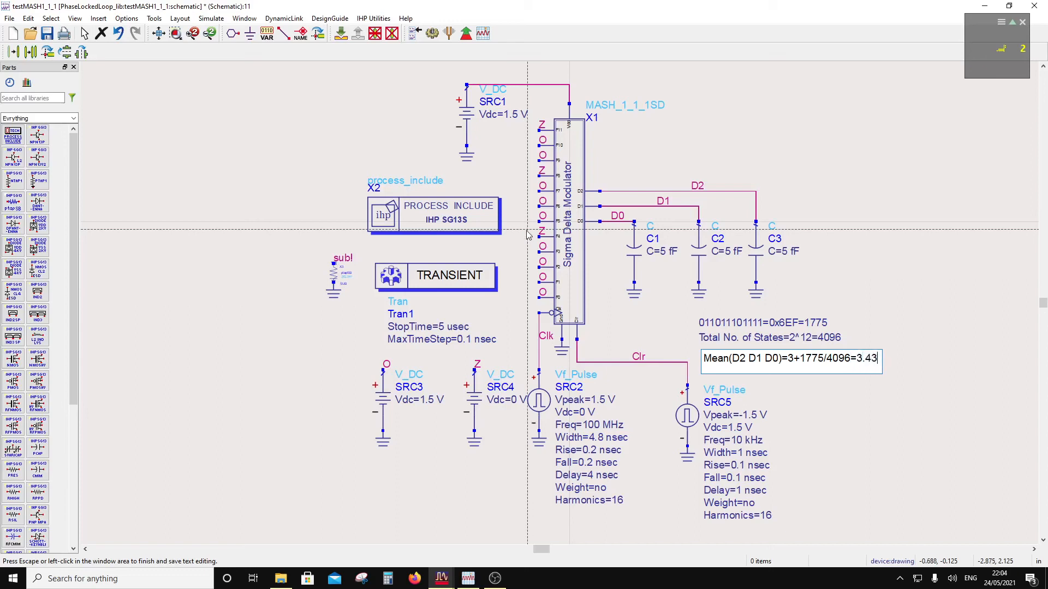
type("33")
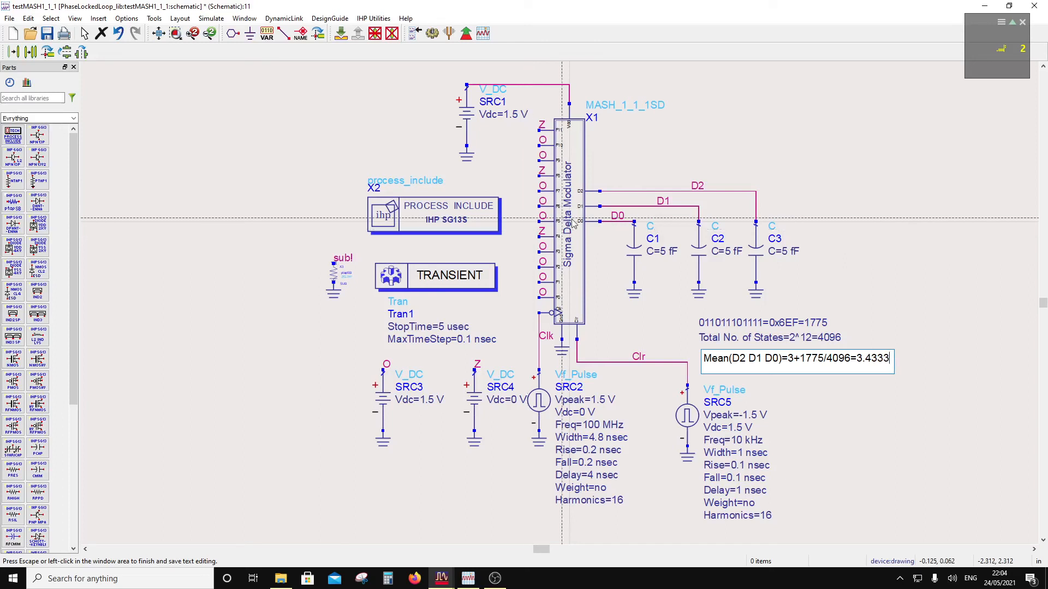
left_click(817, 389)
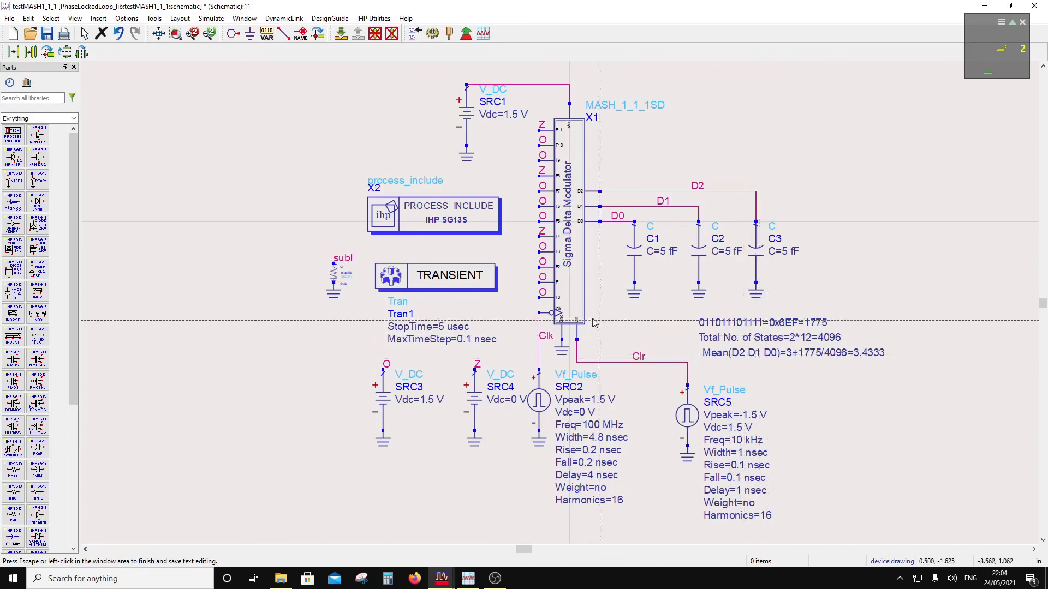
key("Escape")
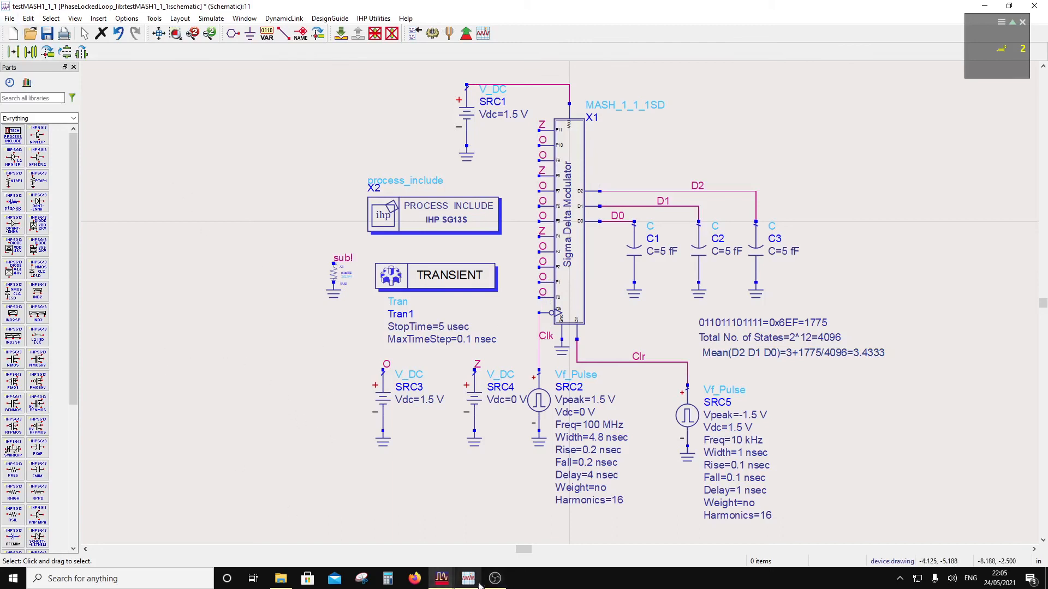
left_click(495, 579)
left_click_drag(181, 491, 195, 437)
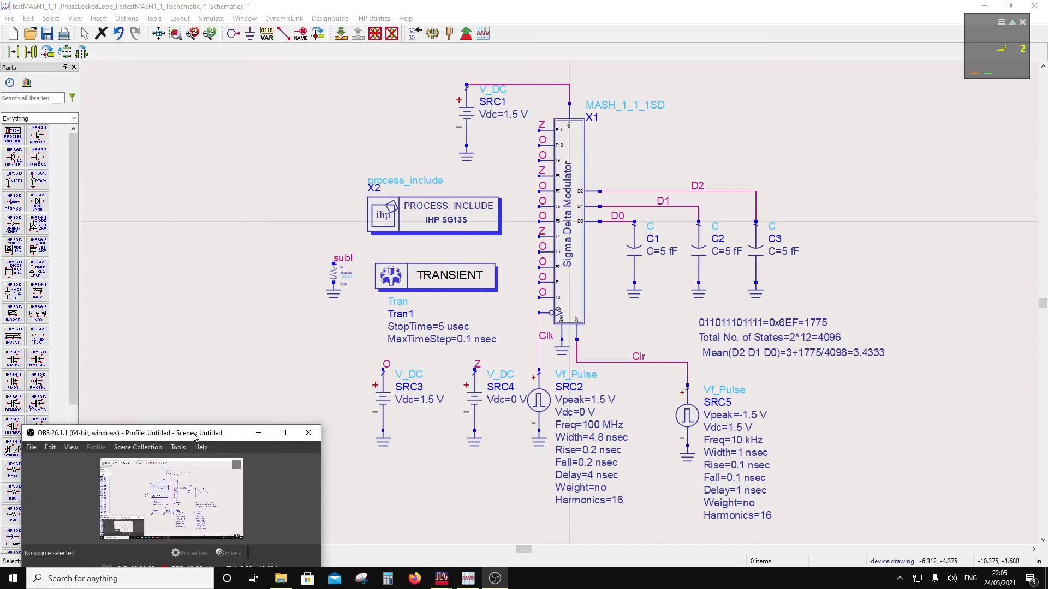
left_click(210, 187)
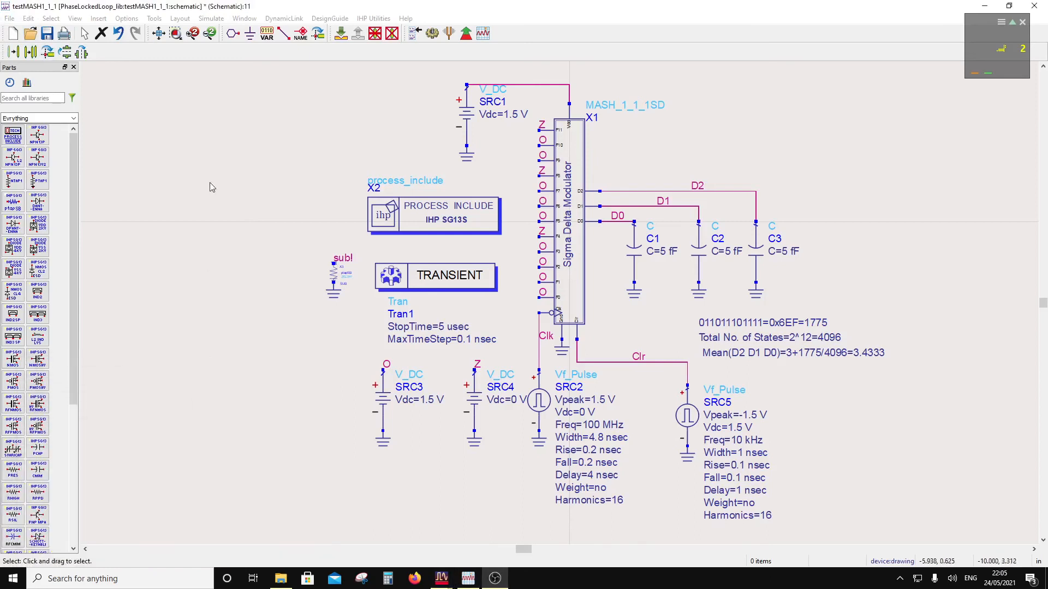
Step: Run the transient simulation of testMASH1_1_1 and bring up its data display in a maximized window
left_click(431, 34)
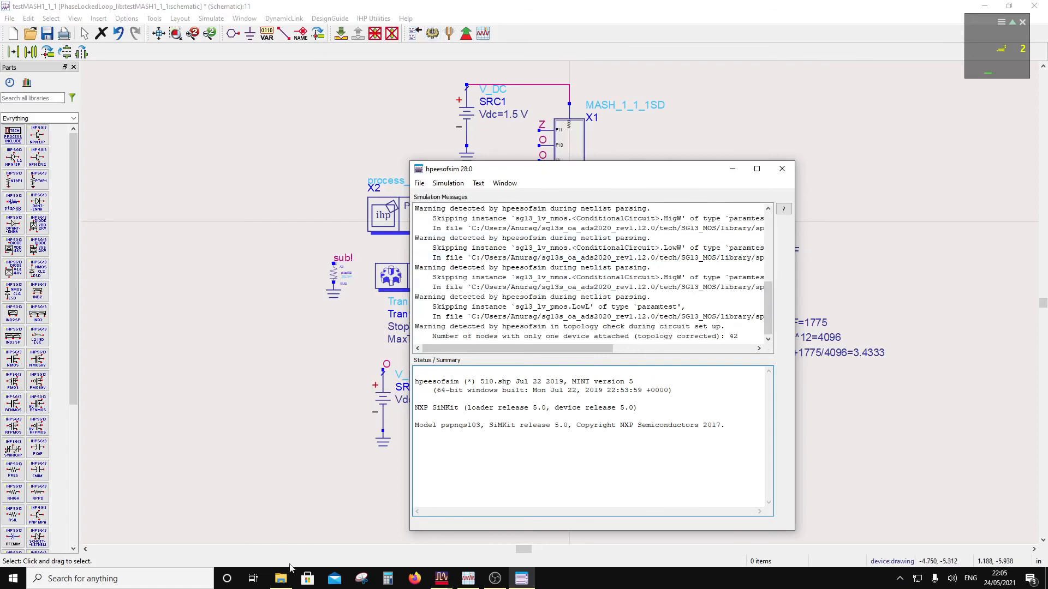
left_click(494, 578)
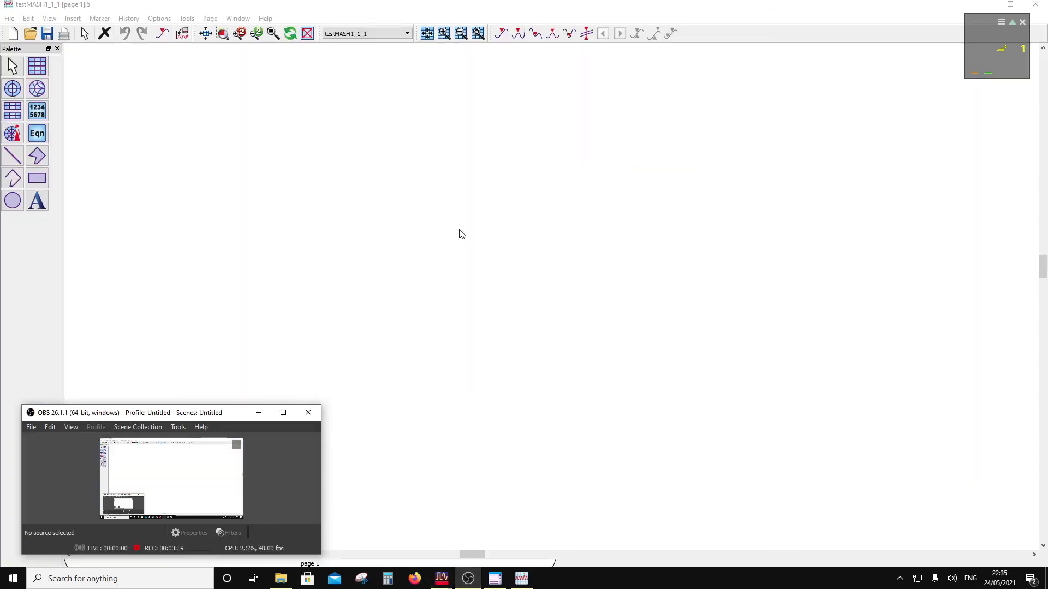
left_click(510, 52)
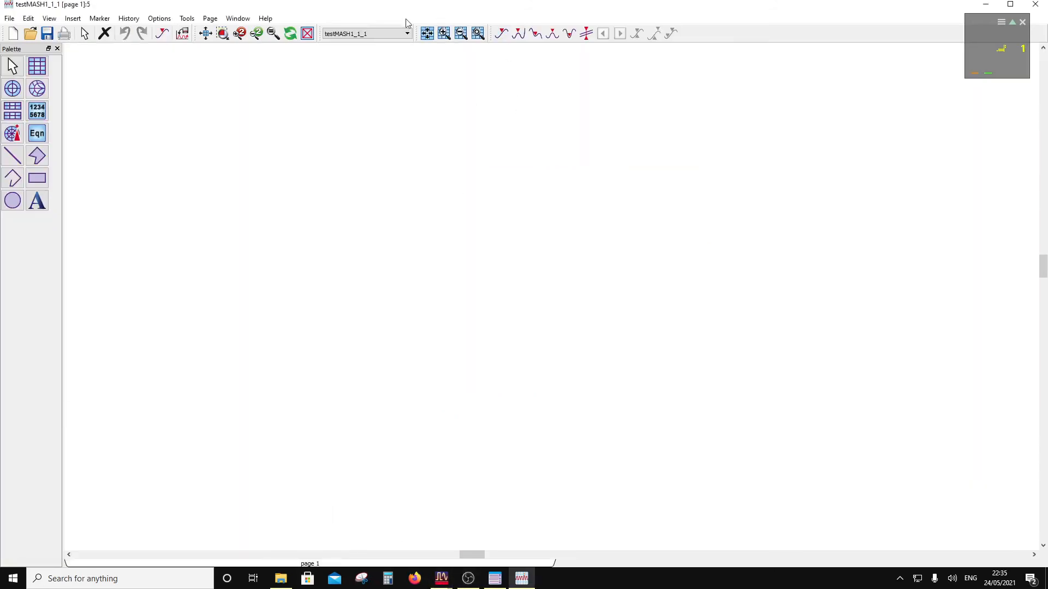
mouse_move(386, 10)
left_mouse_down()
mouse_move(702, 32)
mouse_move(445, 16)
mouse_move(391, 3)
left_mouse_up()
Step: Insert a rectangular plot on the empty page showing D2, D1 and D0 from the testMASH1_1_1 dataset
left_click(41, 68)
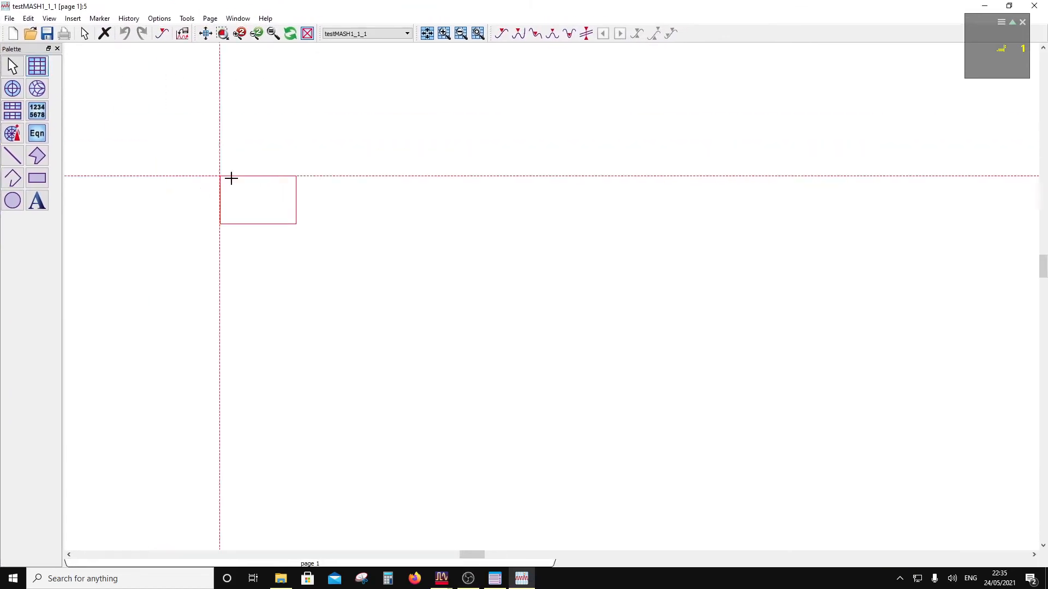
left_click(393, 224)
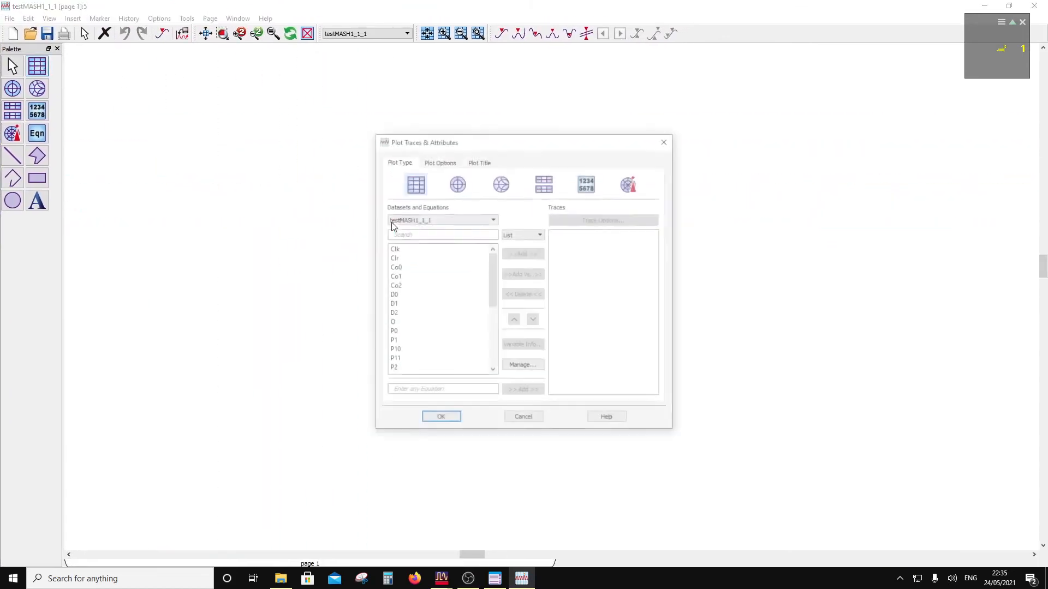
left_click(411, 313)
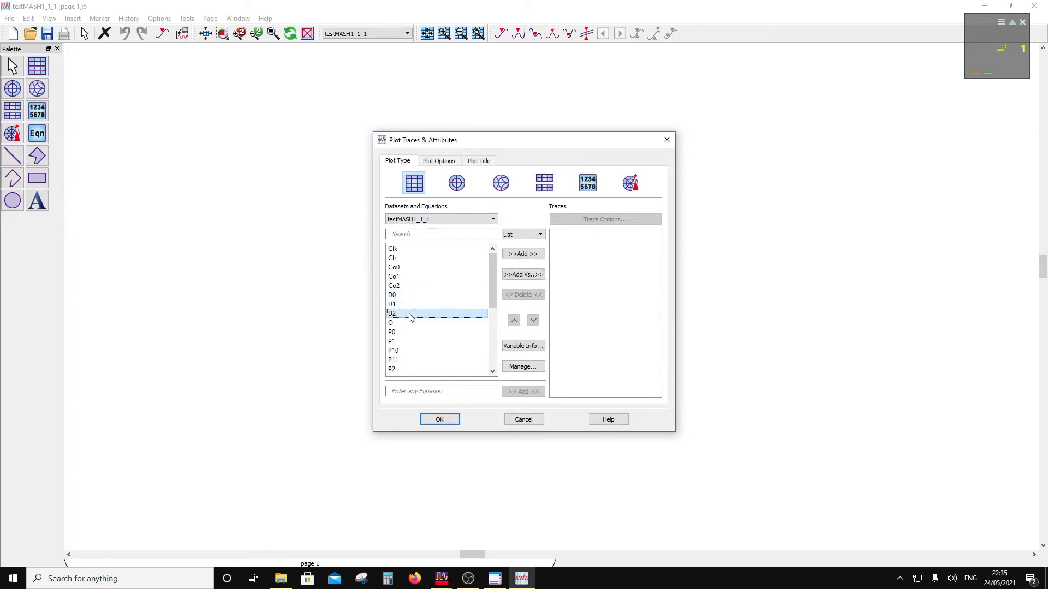
left_click(507, 256)
left_click(417, 298)
left_click(417, 304)
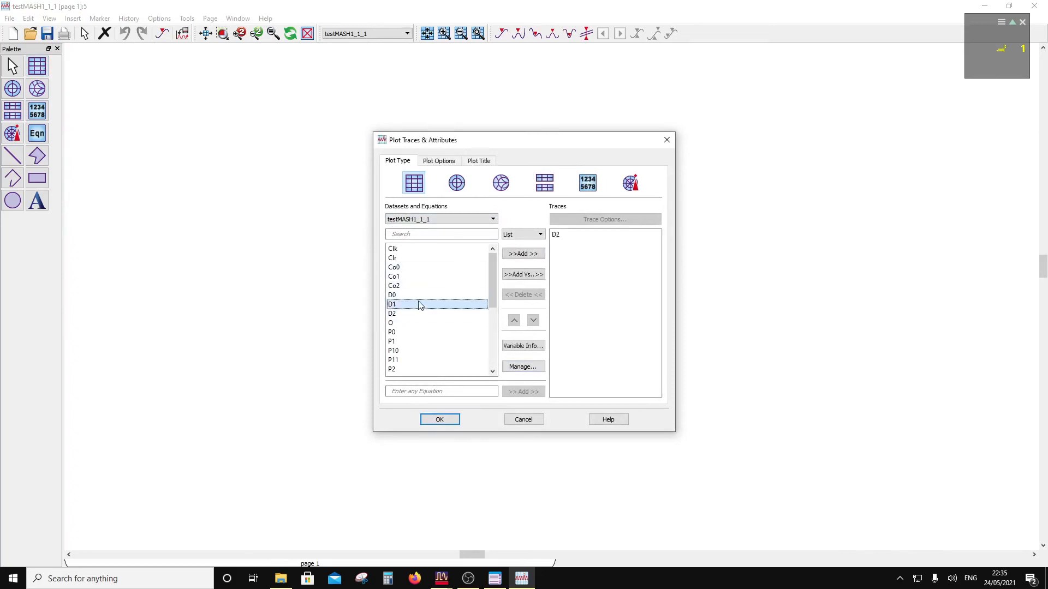
left_click(522, 254)
left_click(458, 296)
left_click(523, 253)
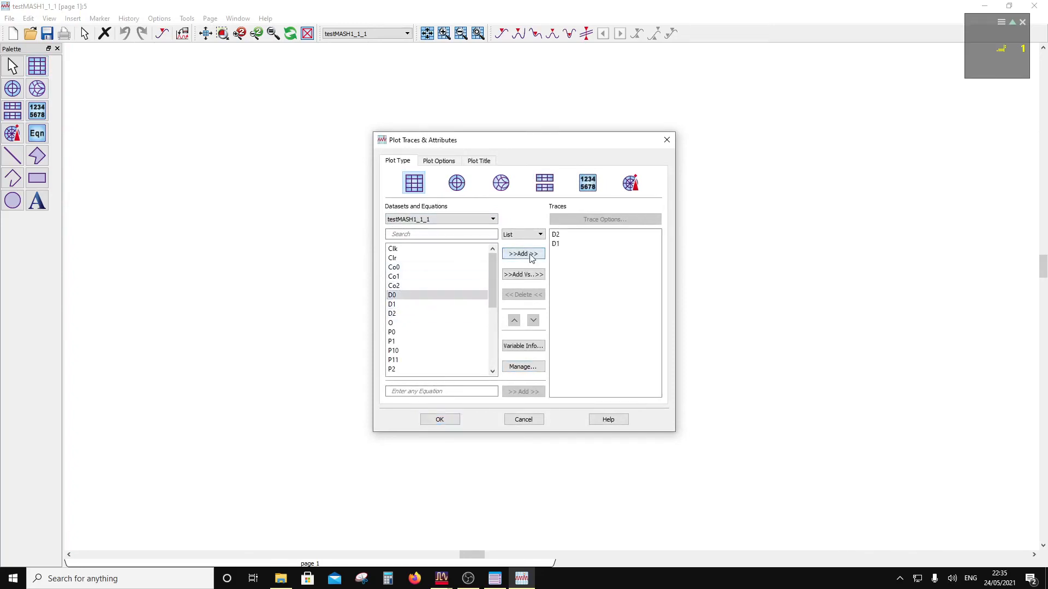
left_click(440, 420)
Step: Stretch the D2, D1, D0 plot into a wide strip and change it to a stacked rectangular plot
scroll(430, 255, "up", 2)
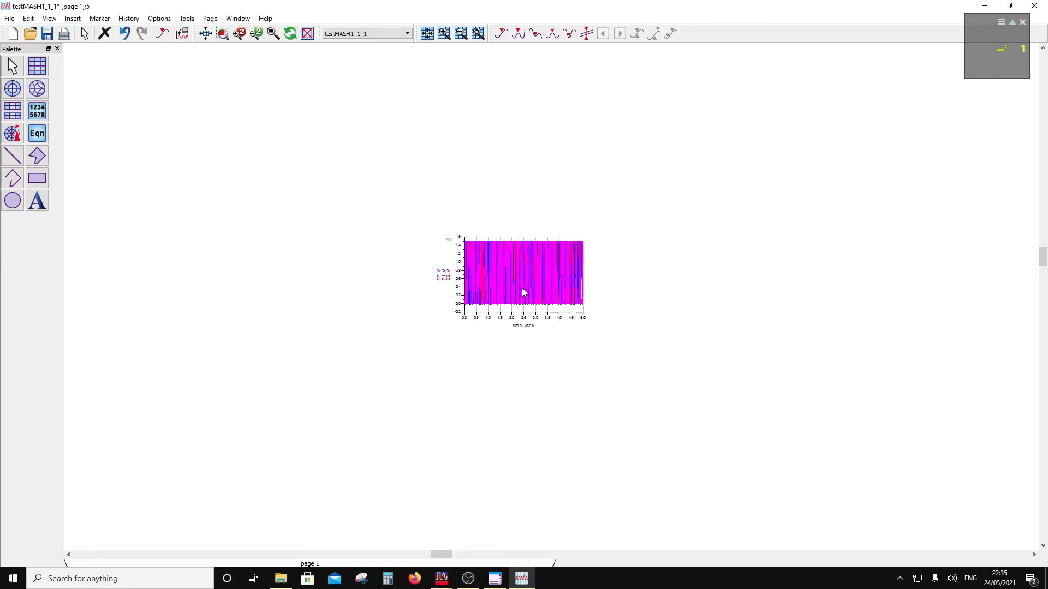
left_click_drag(525, 311, 875, 173)
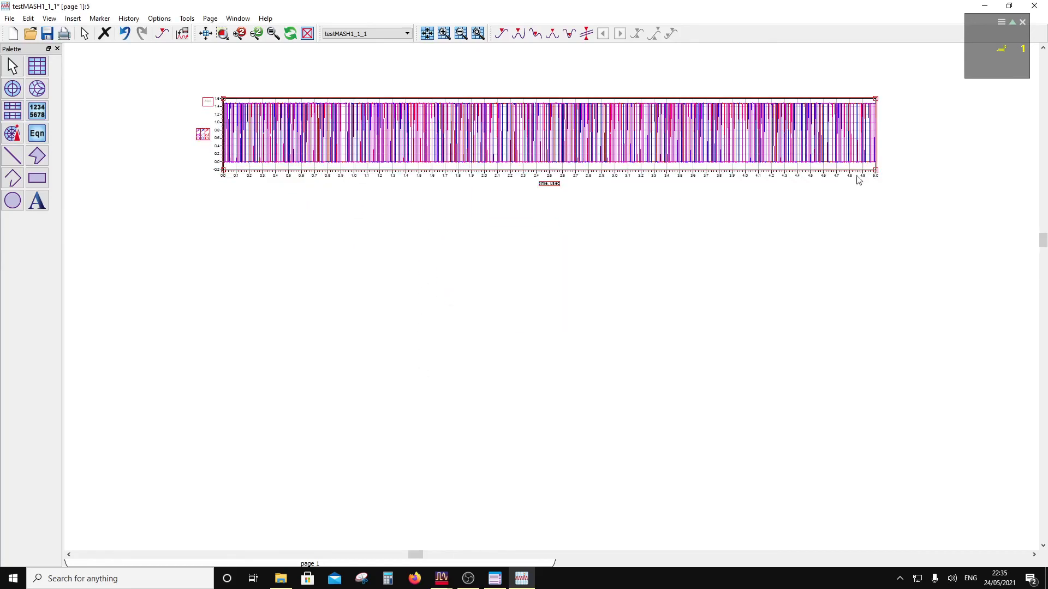
double_click(345, 163)
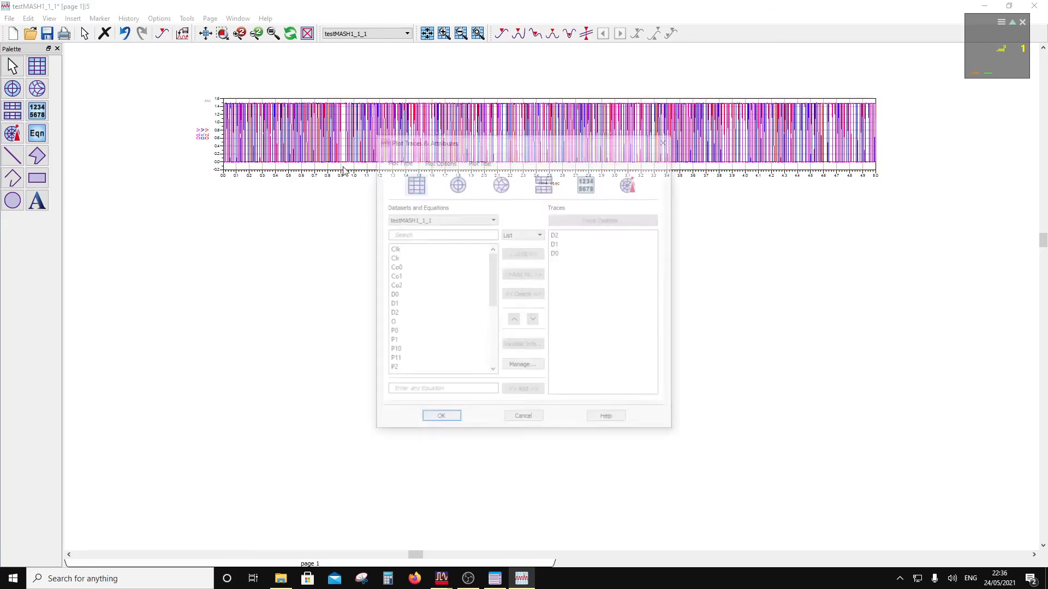
left_click(547, 184)
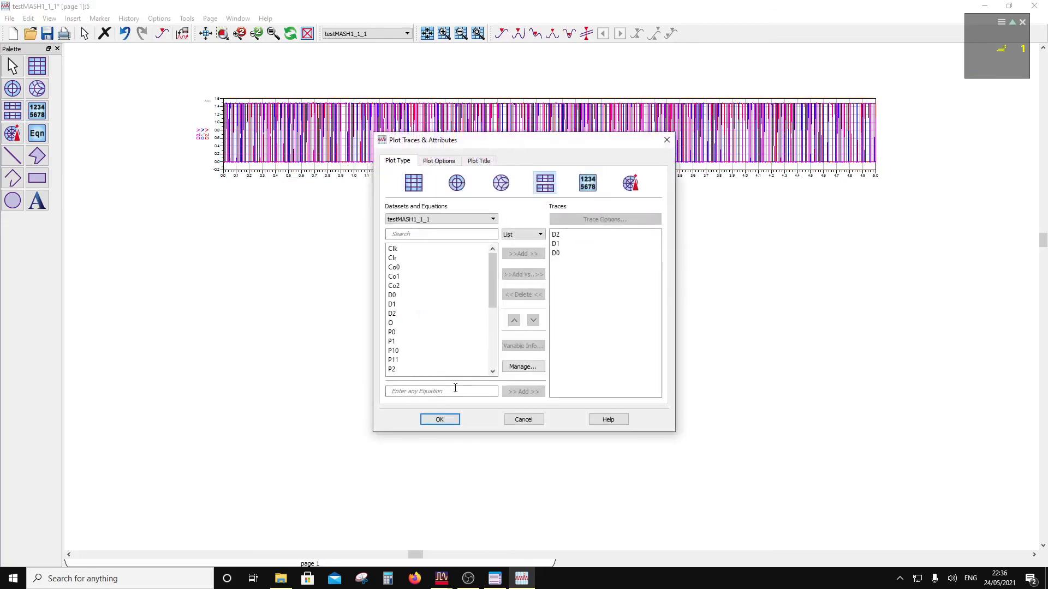
left_click(439, 418)
scroll(366, 138, "up", 2)
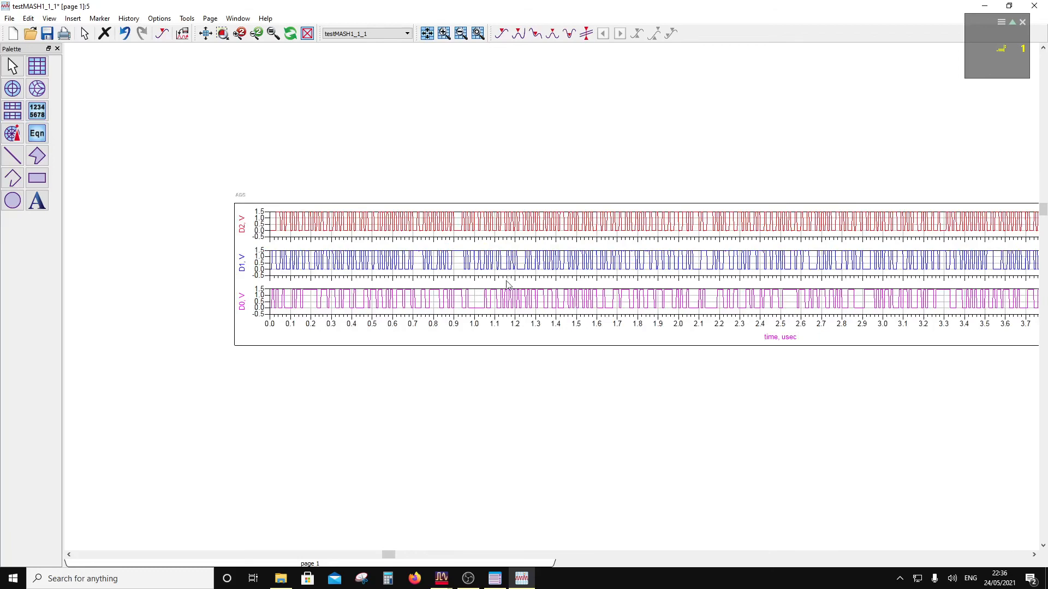
scroll(508, 285, "up", 1)
scroll(507, 284, "down", 1)
scroll(676, 309, "down", 1)
left_click_drag(594, 317, 526, 300)
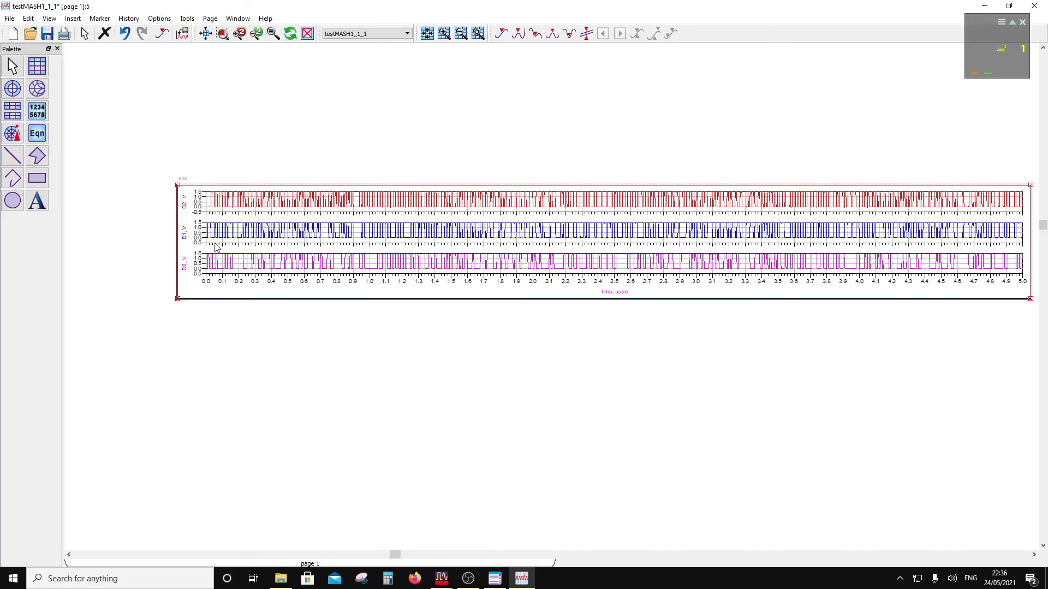
double_click(227, 292)
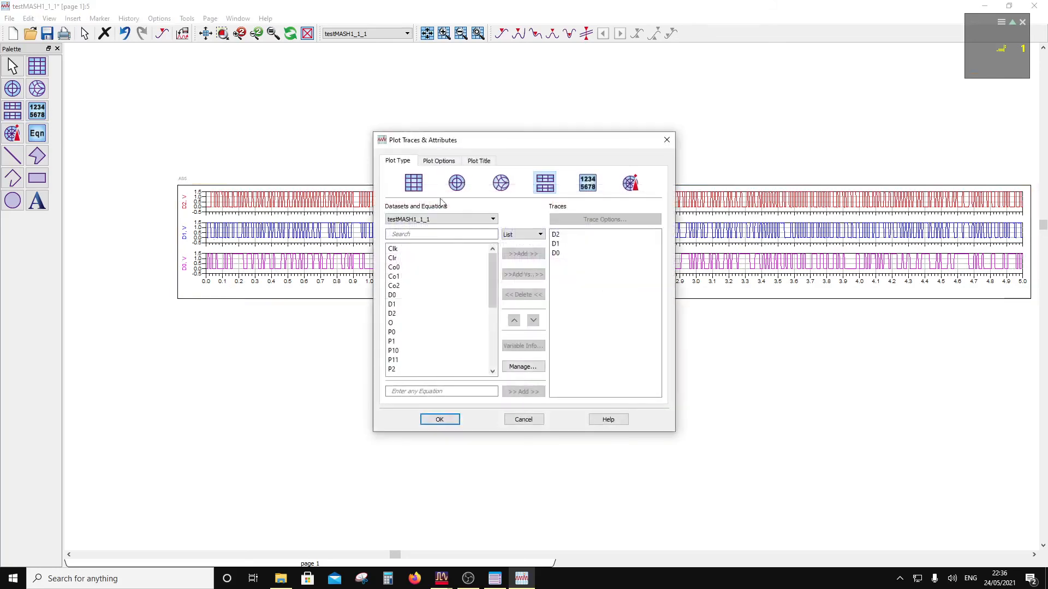
left_click(667, 140)
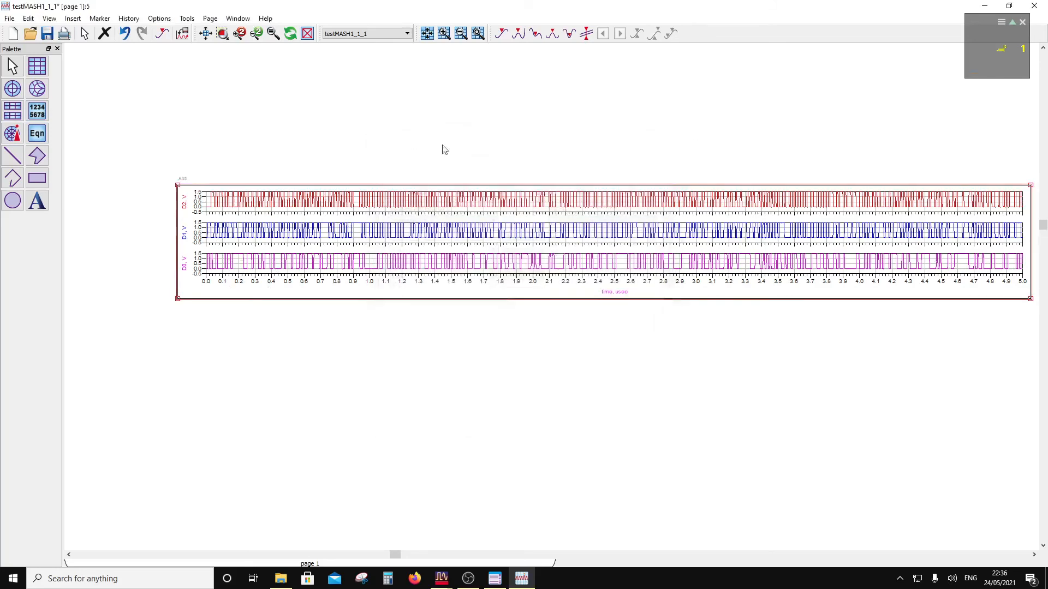
Step: Add the equation vaule=D0/1.5+D1/1.5*2+D2/1.5*4 and place it just beneath the stacked plot
left_click(241, 133)
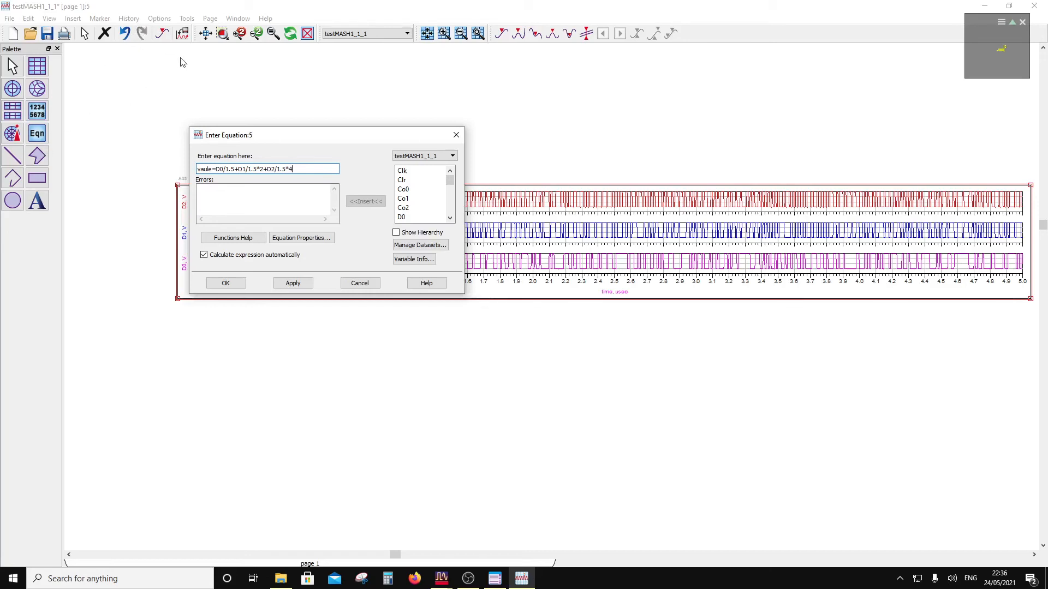
left_click(232, 284)
left_click_drag(249, 139, 184, 313)
left_click(13, 66)
Step: Duplicate the stacked plot below the equation and remove traces D2, D1 and D0 from the copy
left_click(187, 293)
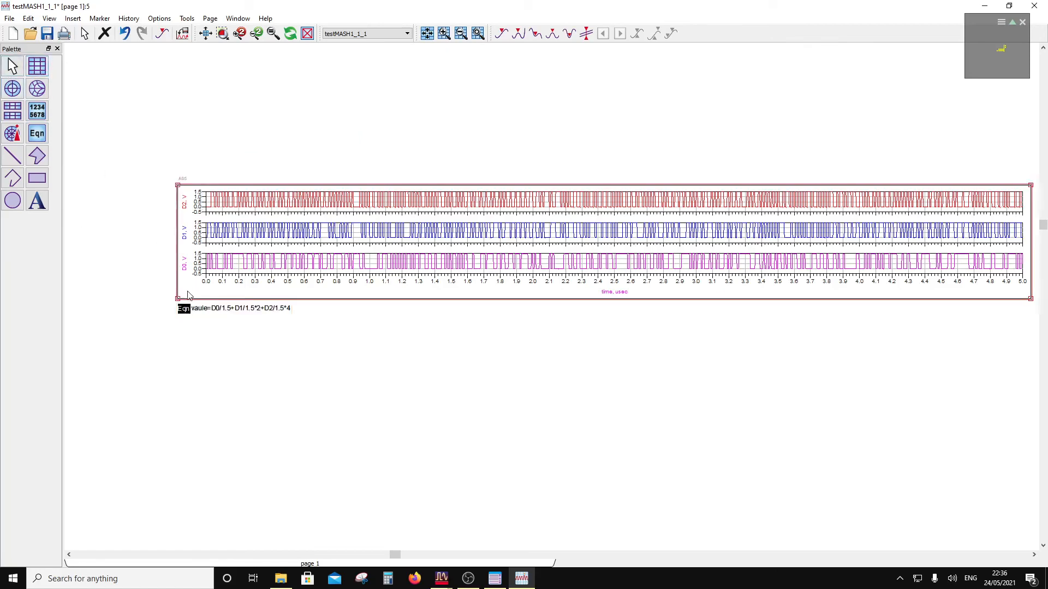
left_click_drag(187, 294, 180, 330)
double_click(229, 427)
left_click(556, 234)
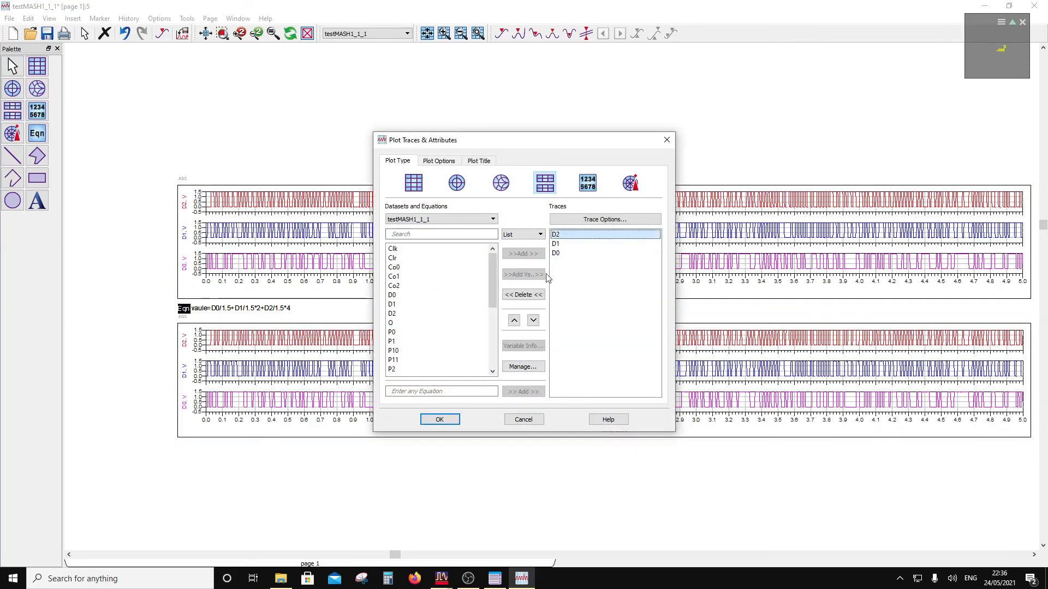
left_click(524, 295)
left_click(559, 235)
left_click(523, 295)
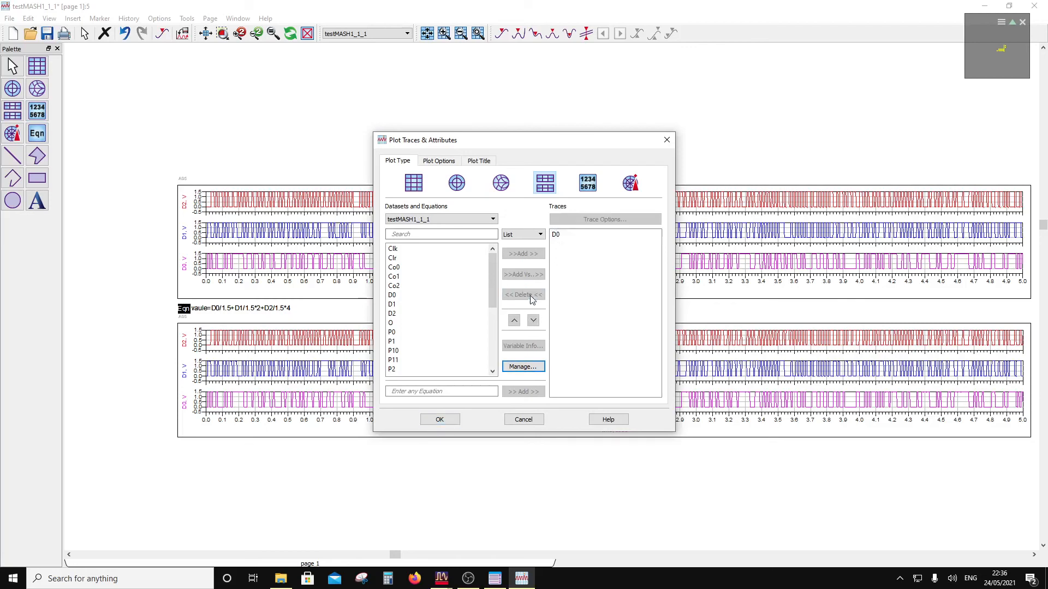
left_click(562, 236)
left_click(527, 296)
Step: Add the equation result vaule as the only trace of the copied plot and apply the changes
left_click(431, 219)
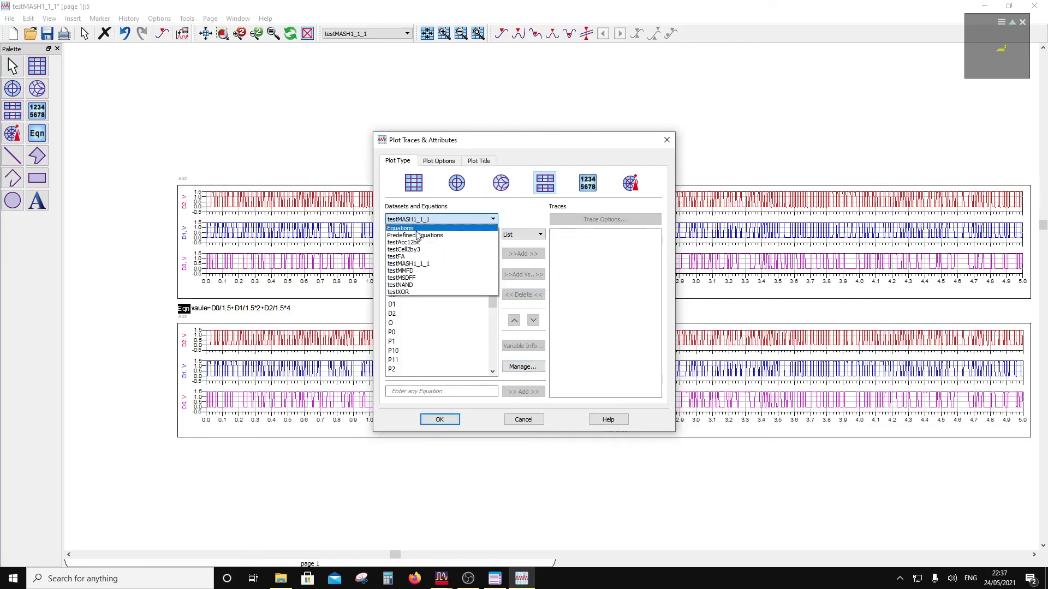
left_click(416, 230)
left_click(395, 249)
left_click(522, 254)
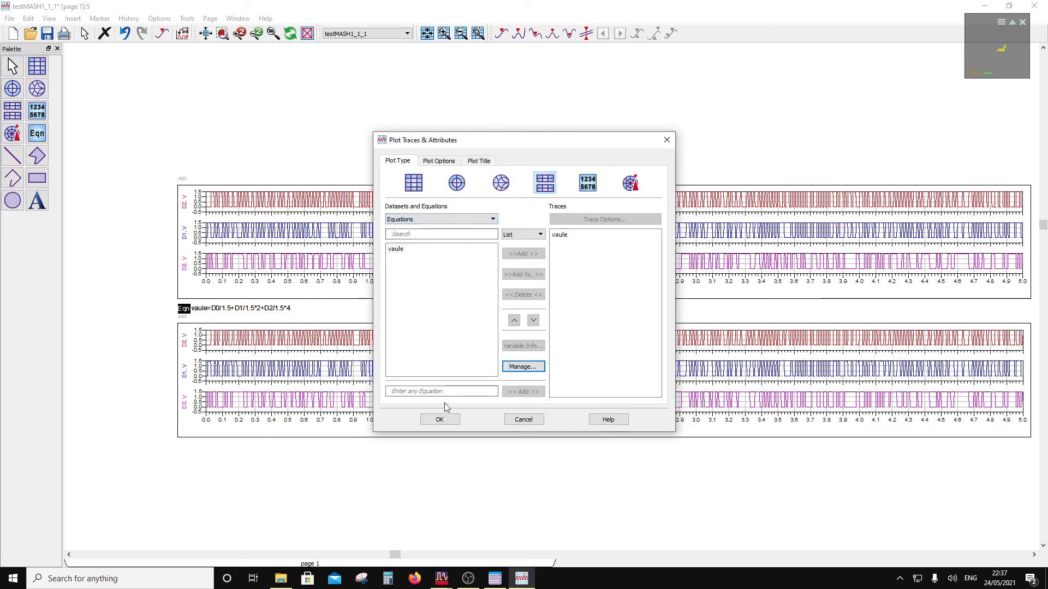
left_click(440, 419)
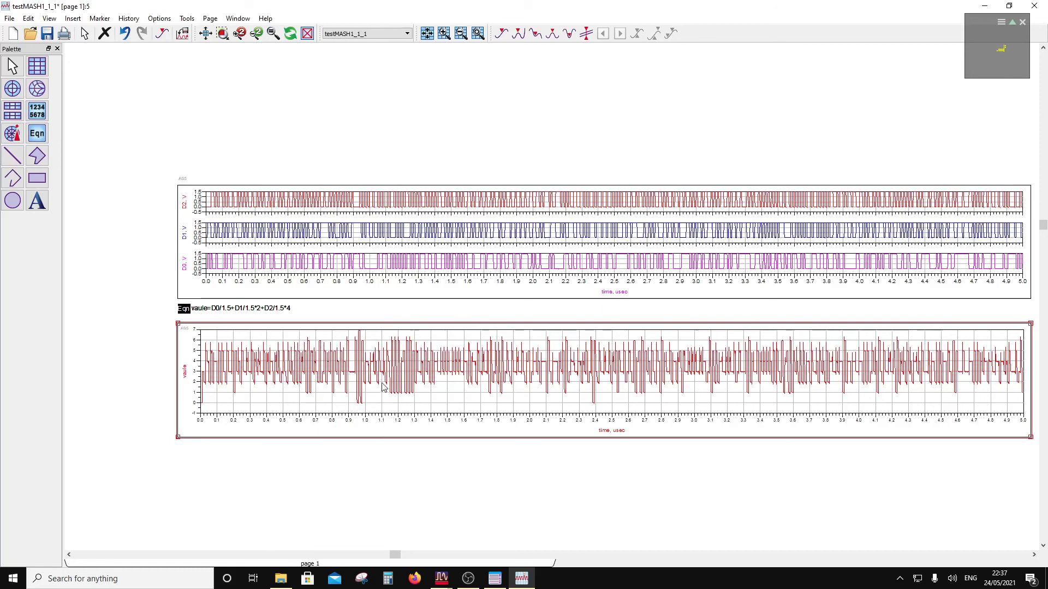
Step: Duplicate the vaule equation and place the copy directly beneath the lower plot
left_click(185, 312)
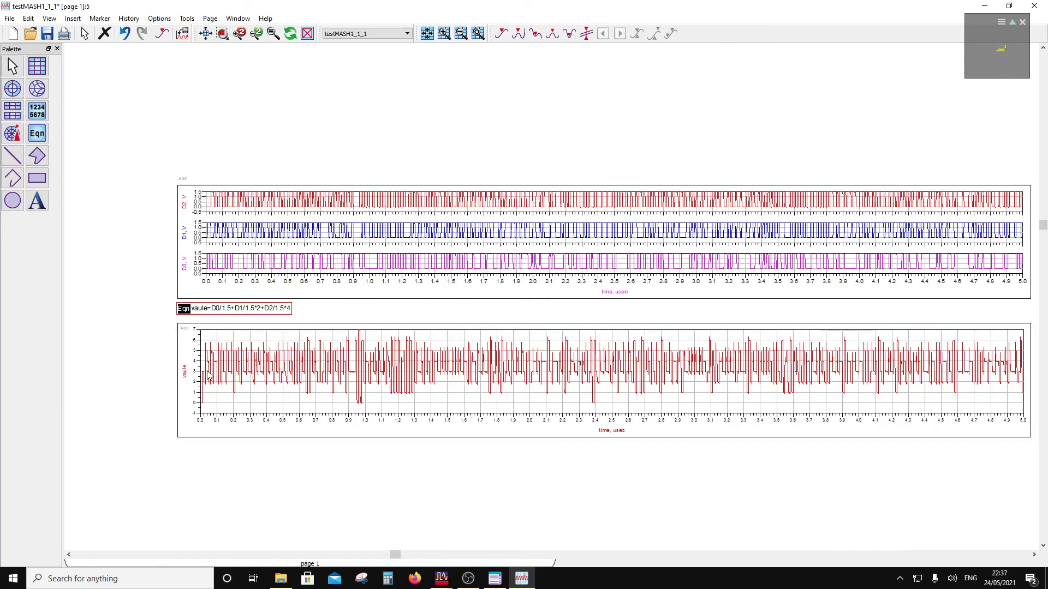
mouse_move(209, 376)
key("ctrl+v")
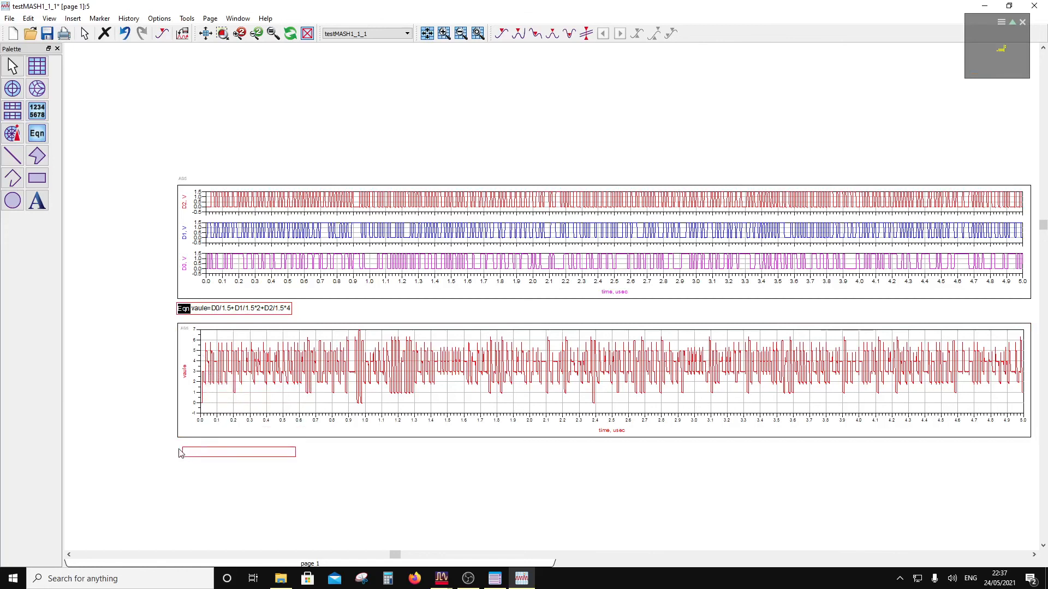
left_click(177, 446)
Step: Rename the copied equation's variable to meanvaule
double_click(200, 453)
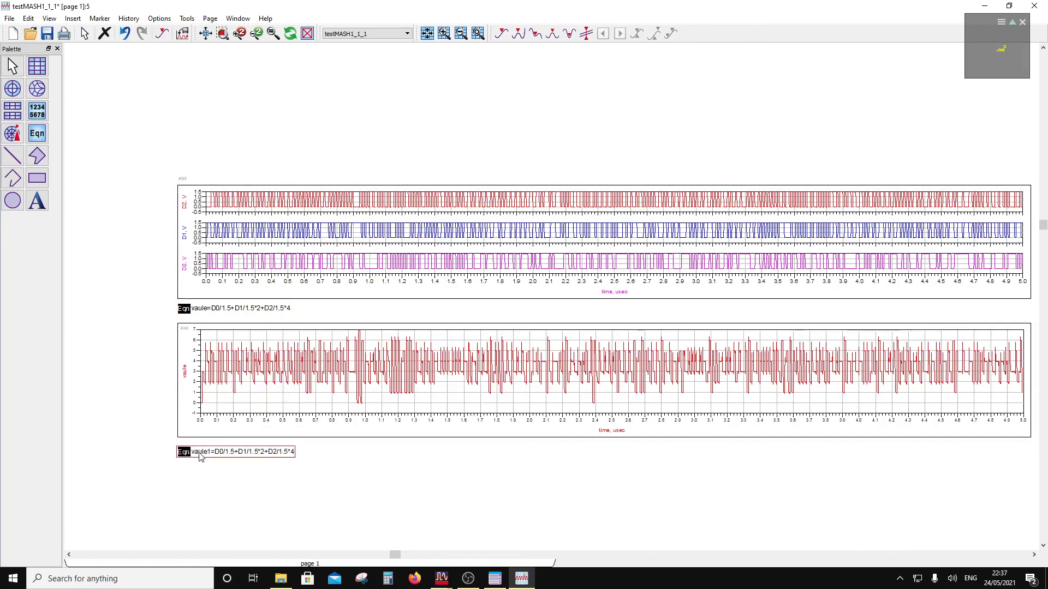
left_click(193, 452)
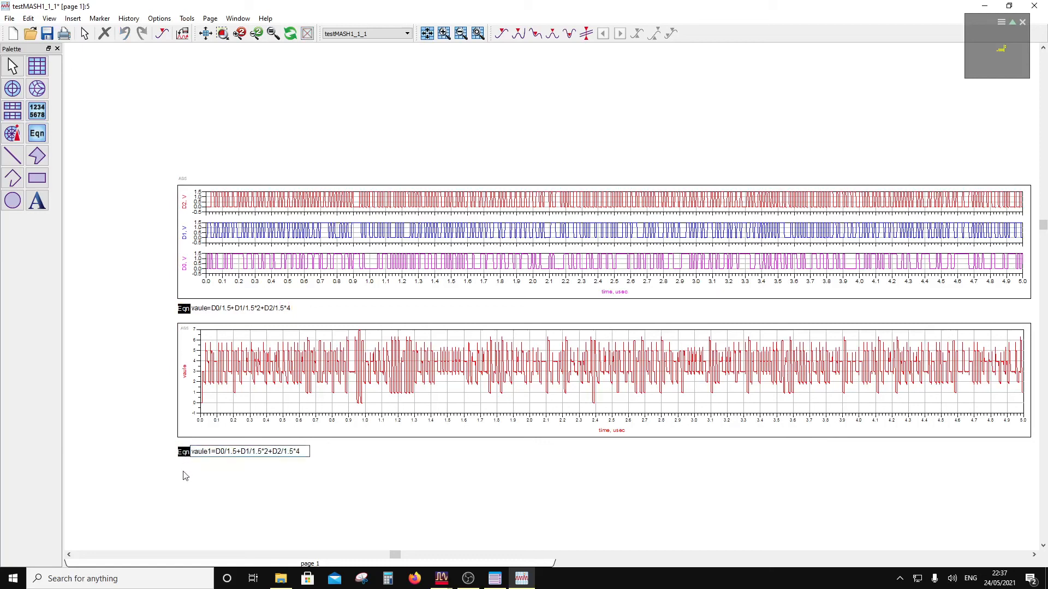
type("mean")
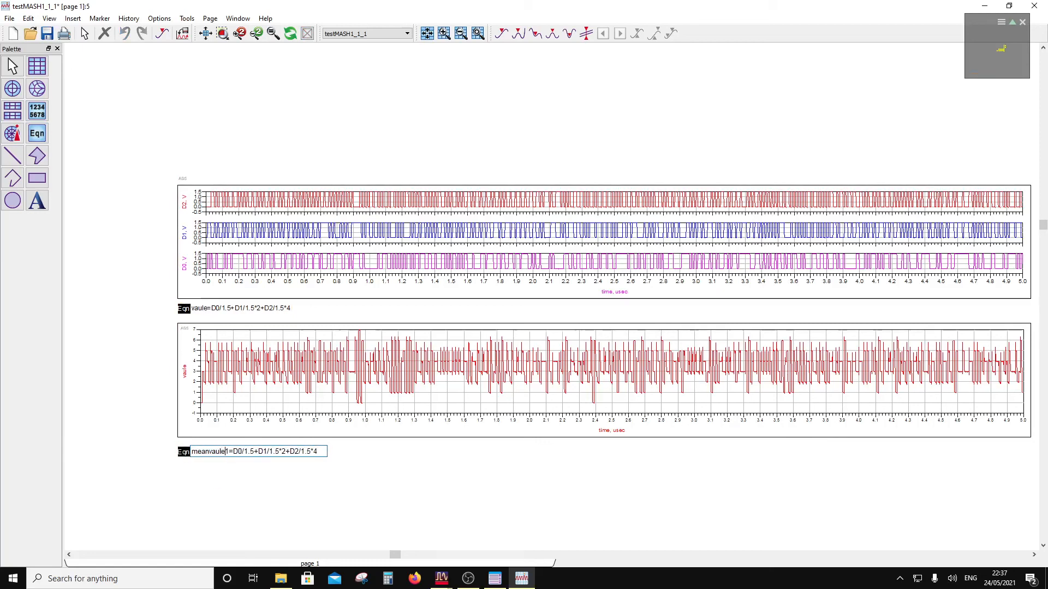
key("BackSpace")
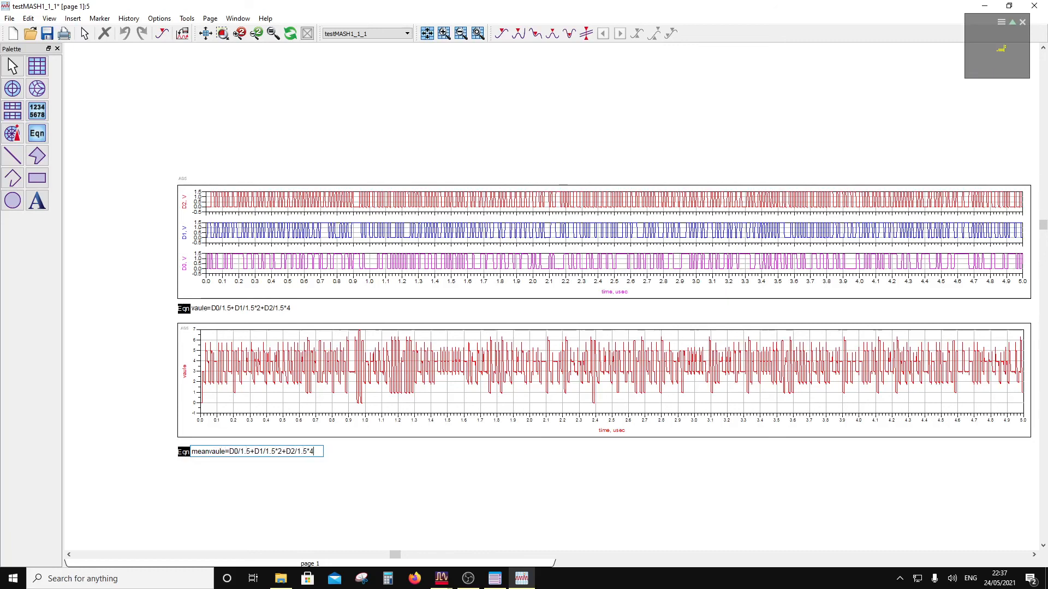
Step: Replace the right-hand side of the meanvaule equation with mean(value)
key("BackSpace")
key("BackSpace")
key("BackSpace")
key("BackSpace")
key("BackSpace")
key("BackSpace")
key("BackSpace")
key("BackSpace")
key("BackSpace")
key("BackSpace")
key("BackSpace")
key("BackSpace")
key("BackSpace")
key("BackSpace")
key("BackSpace")
key("BackSpace")
key("BackSpace")
key("BackSpace")
key("BackSpace")
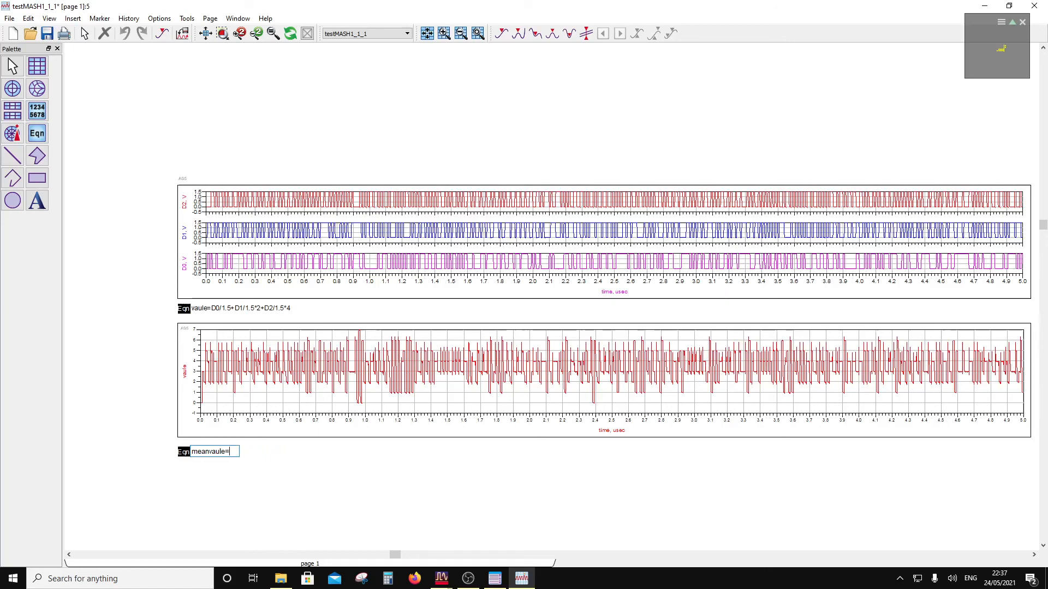
type("mean")
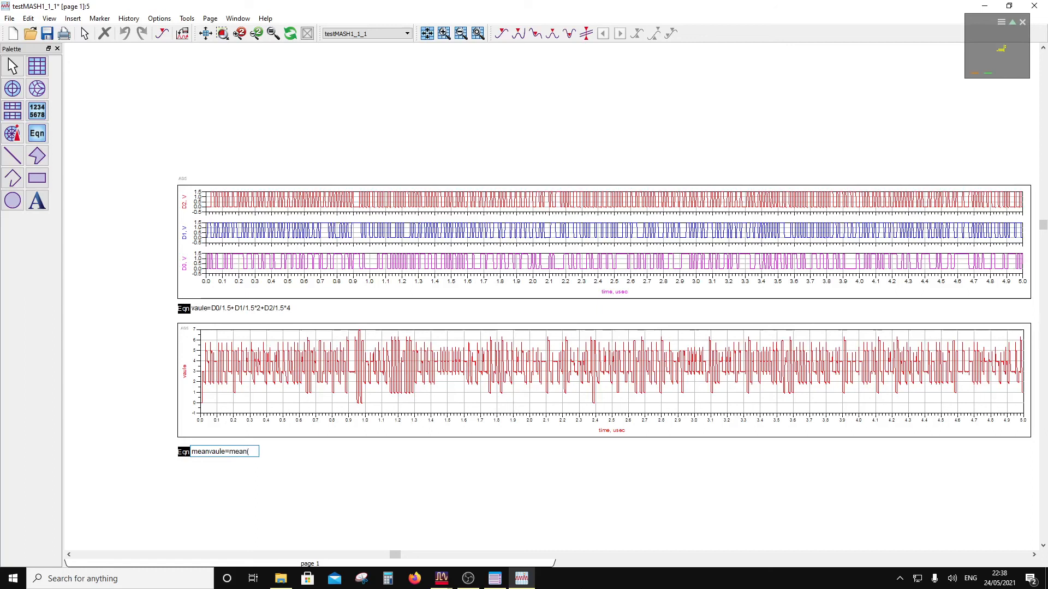
type("(value")
key("Return")
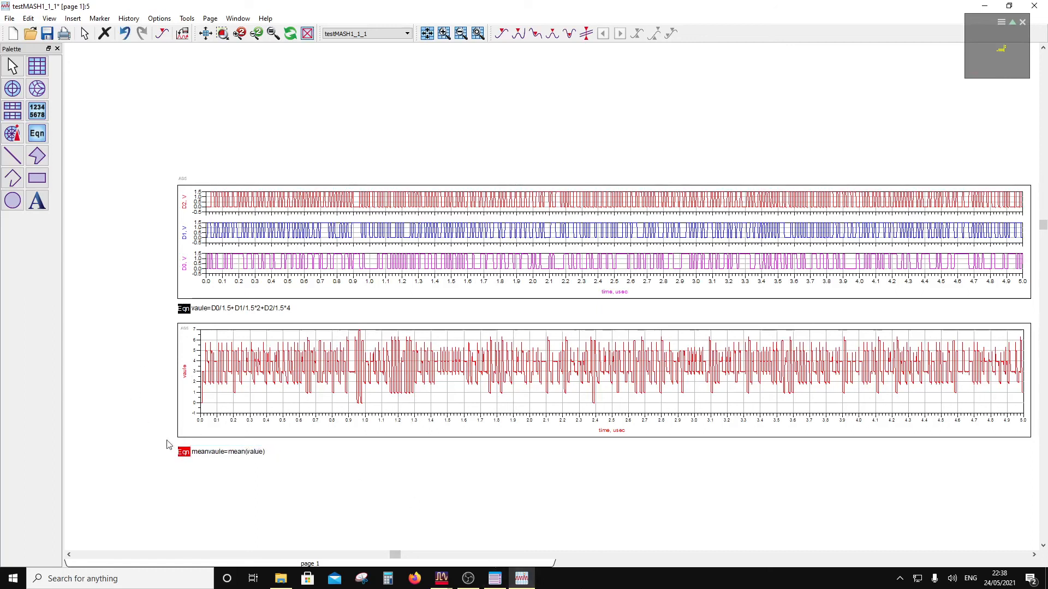
Step: Correct the spelling of the mean equation's variable name to meanvalue
scroll(241, 453, "up", 2)
left_click(459, 334)
double_click(433, 334)
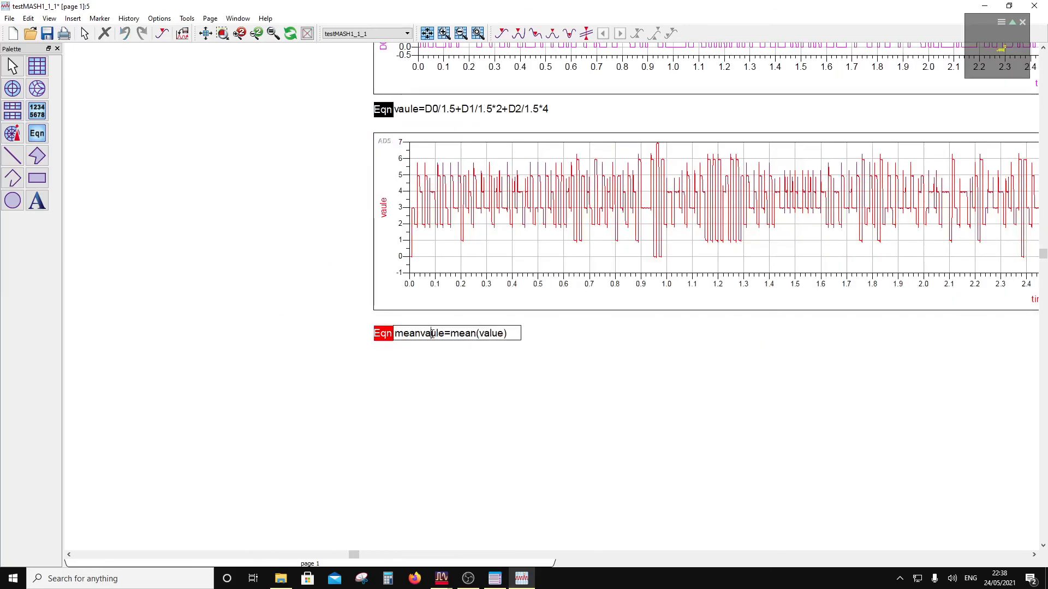
left_click(440, 335)
key("BackSpace")
key("BackSpace")
type("lu")
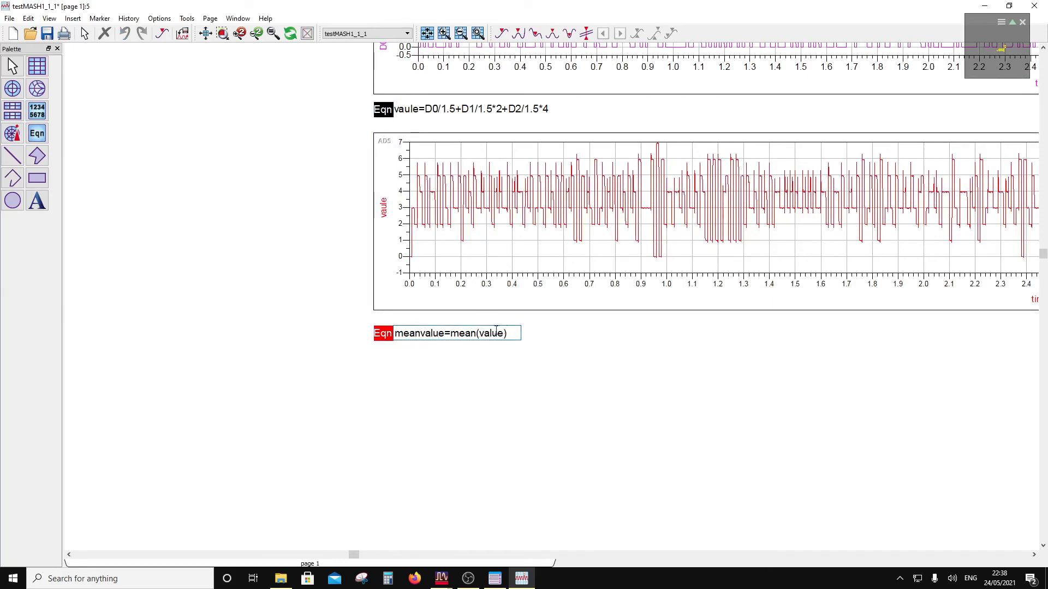
Step: Try the capitalized function name Mean in the meanvalue equation and check the equation's errors
key("BackSpace")
type("M")
key("Return")
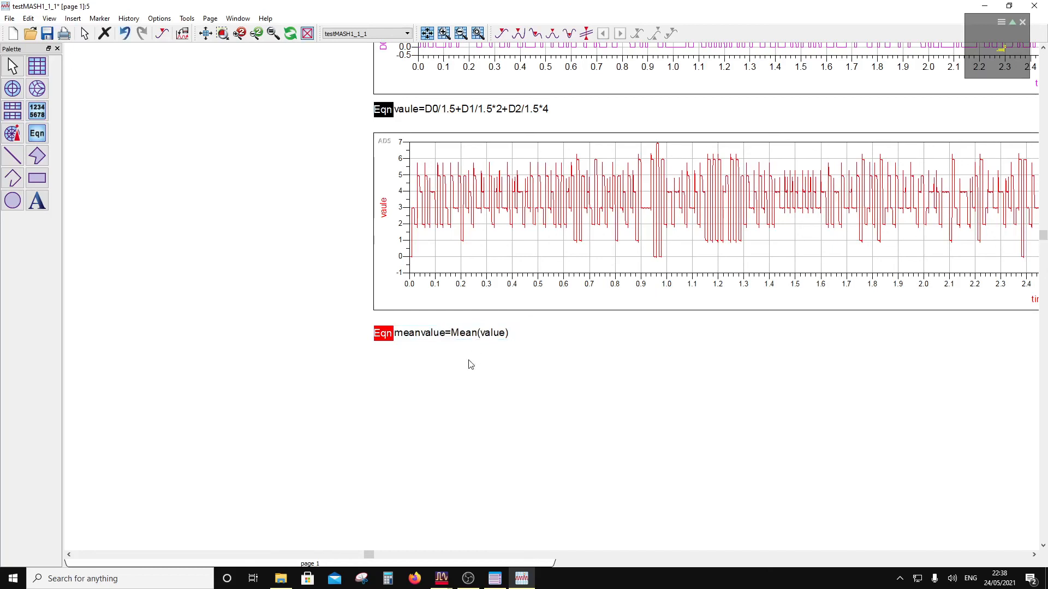
double_click(389, 338)
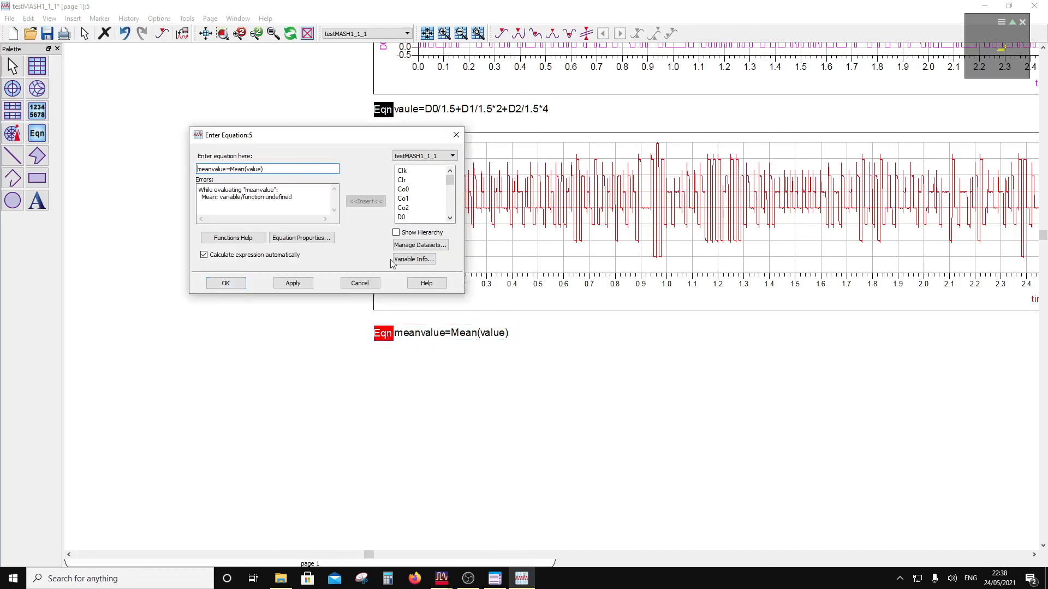
left_click(456, 135)
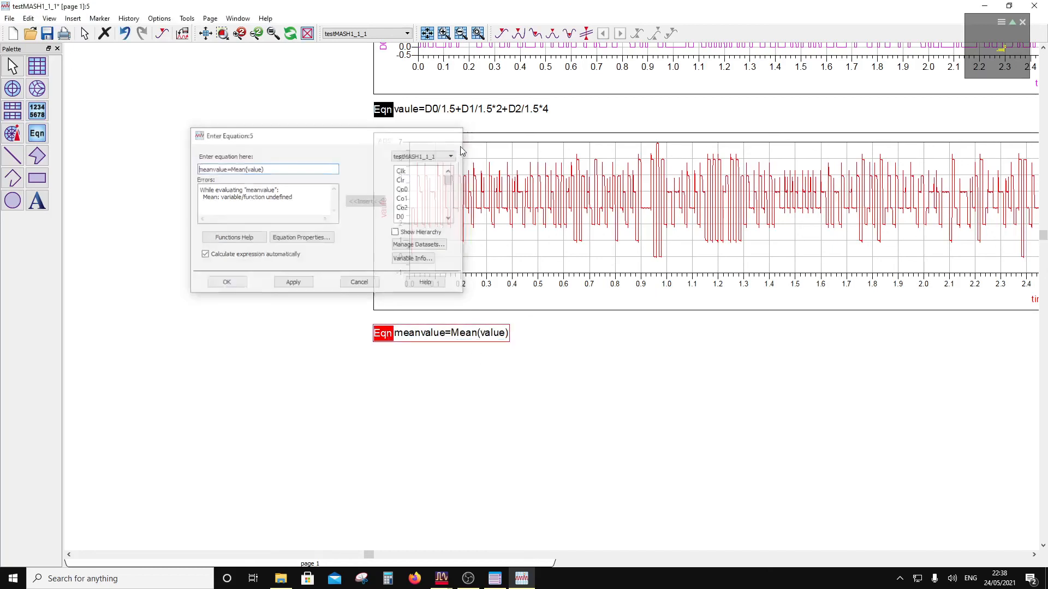
Step: Restore the lowercase function name mean in the meanvalue equation
left_click(460, 338)
key("BackSpace")
type("m")
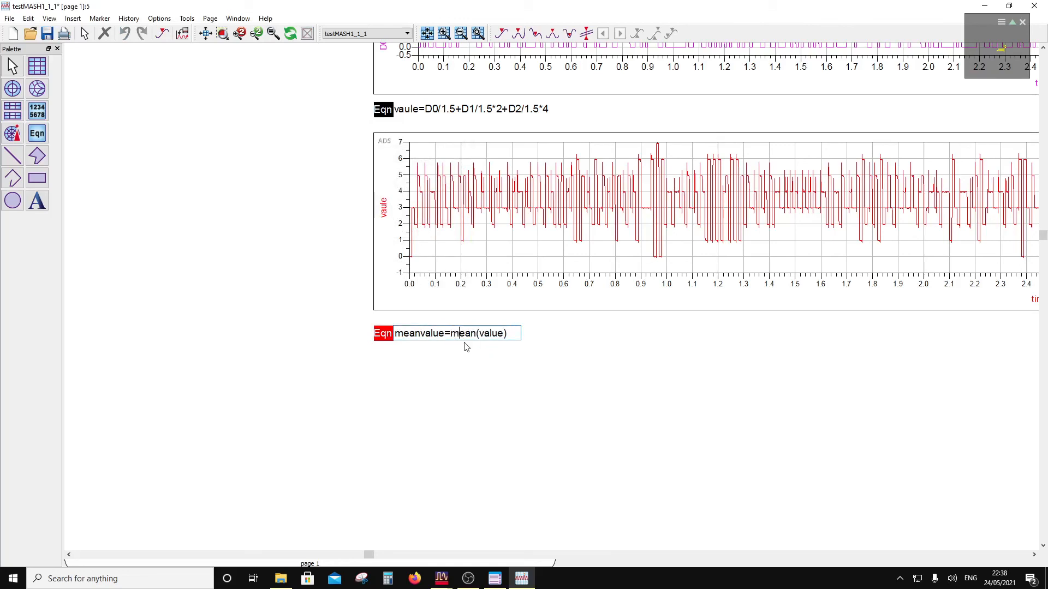
Step: Correct the spelling of the variable name in the D0, D1 and D2 sum equation to value
left_click(414, 111)
left_click(414, 110)
key("BackSpace")
key("BackSpace")
type("lu")
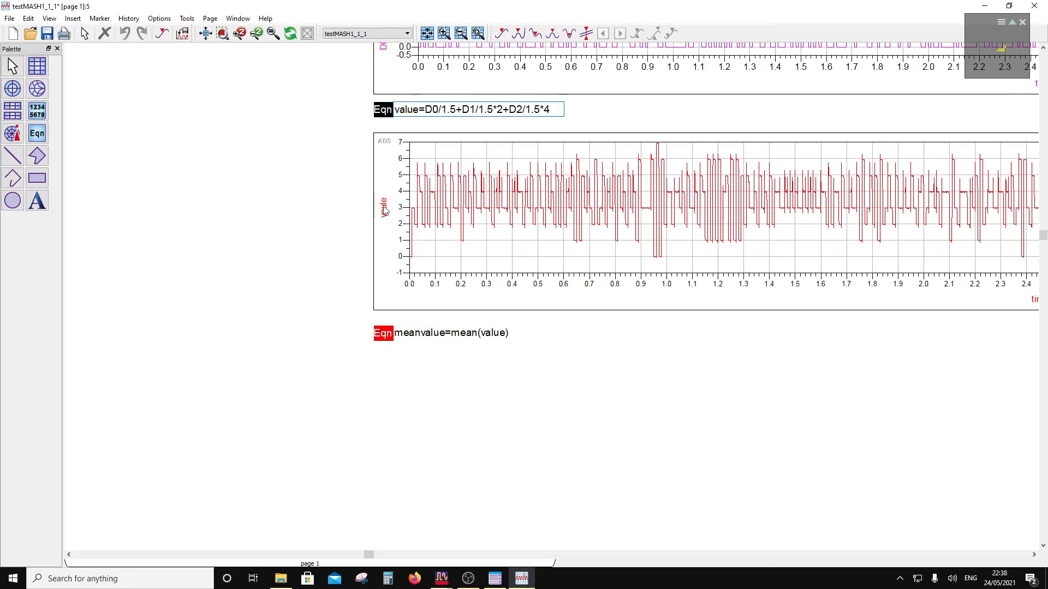
Step: Correct the trace name on the combined-output plot's vertical axis to value
left_click(385, 211)
left_click(385, 218)
left_click(387, 221)
key("BackSpace")
key("BackSpace")
type("lu")
key("Return")
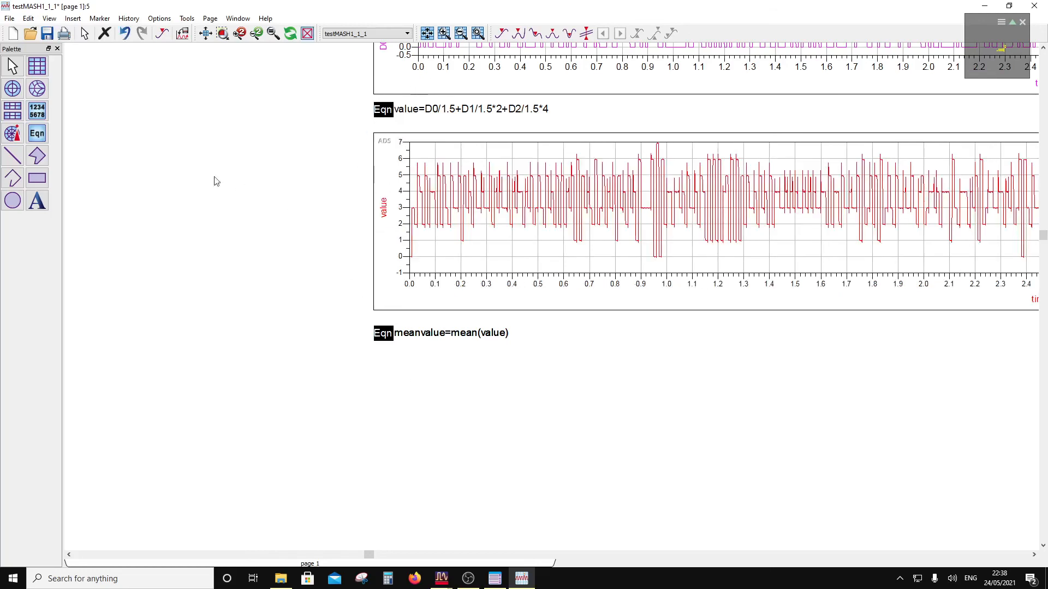
Step: Insert a list below the mean equation that displays meanvalue from the Equations dataset
left_click(38, 111)
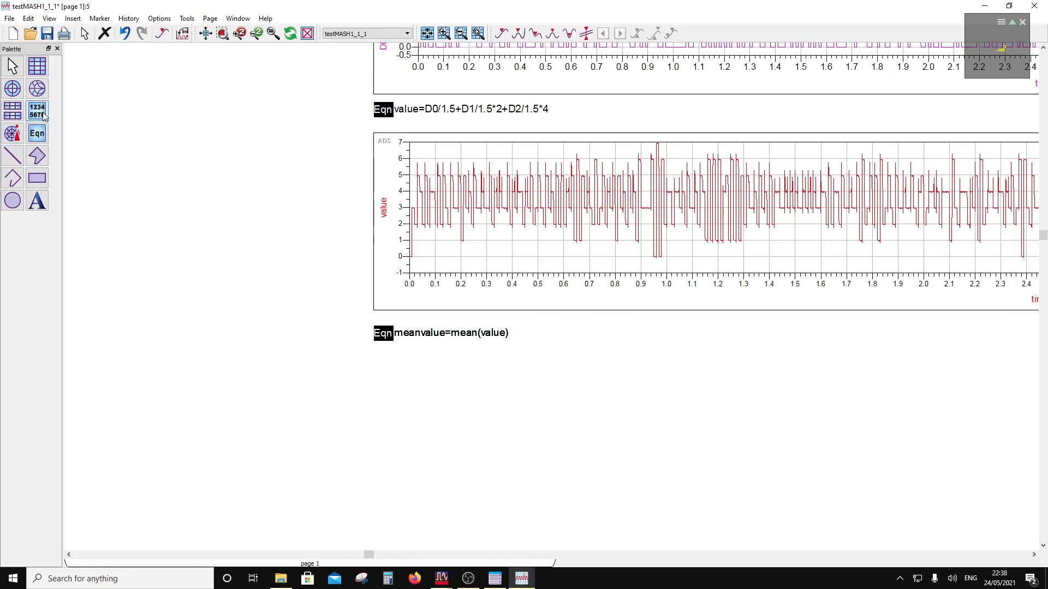
left_click(381, 357)
left_click(423, 219)
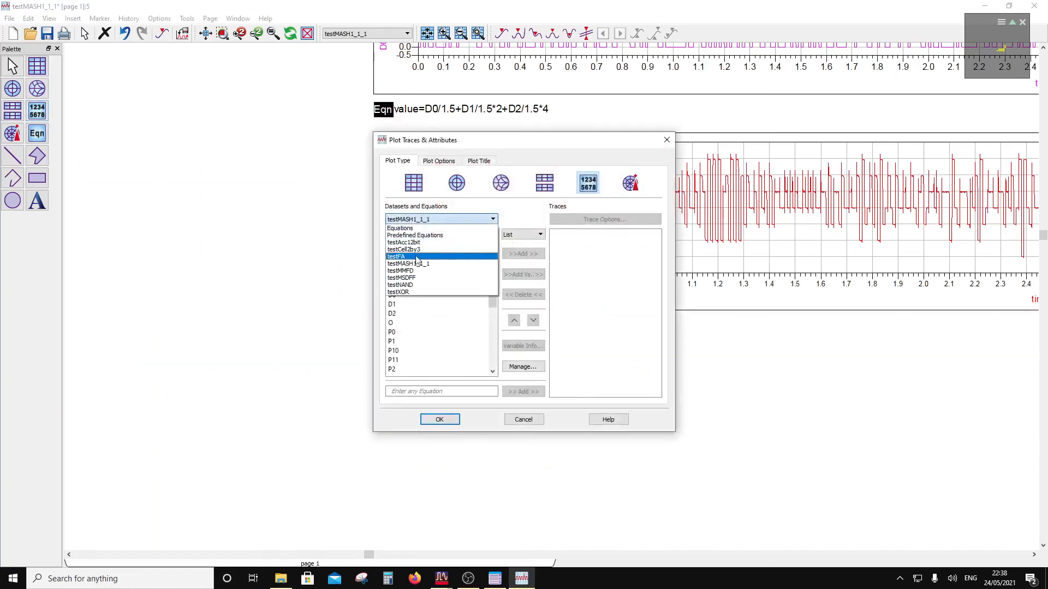
left_click(400, 228)
left_click(403, 249)
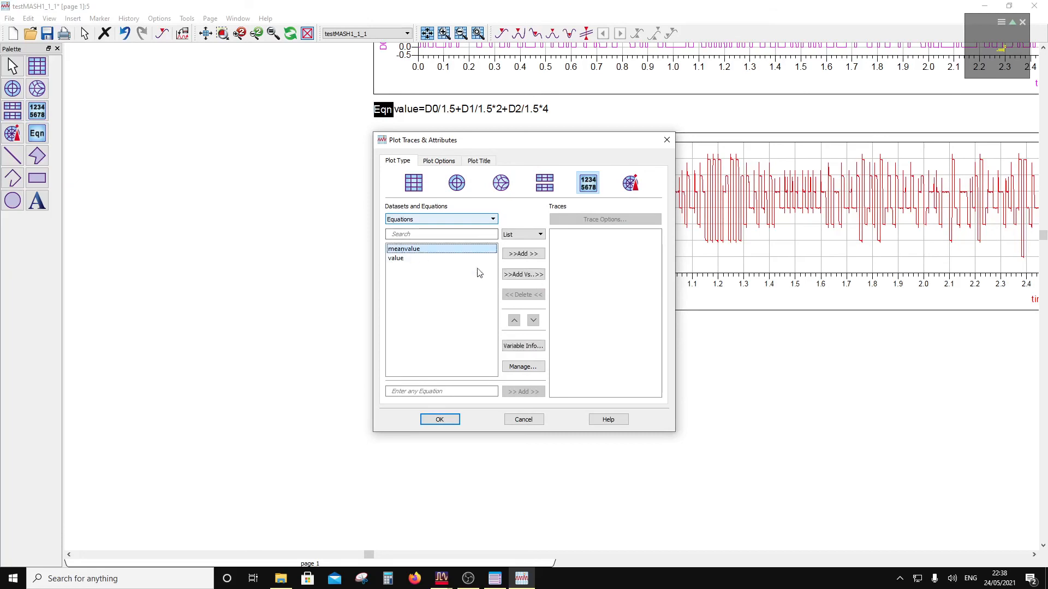
left_click(533, 255)
left_click(441, 420)
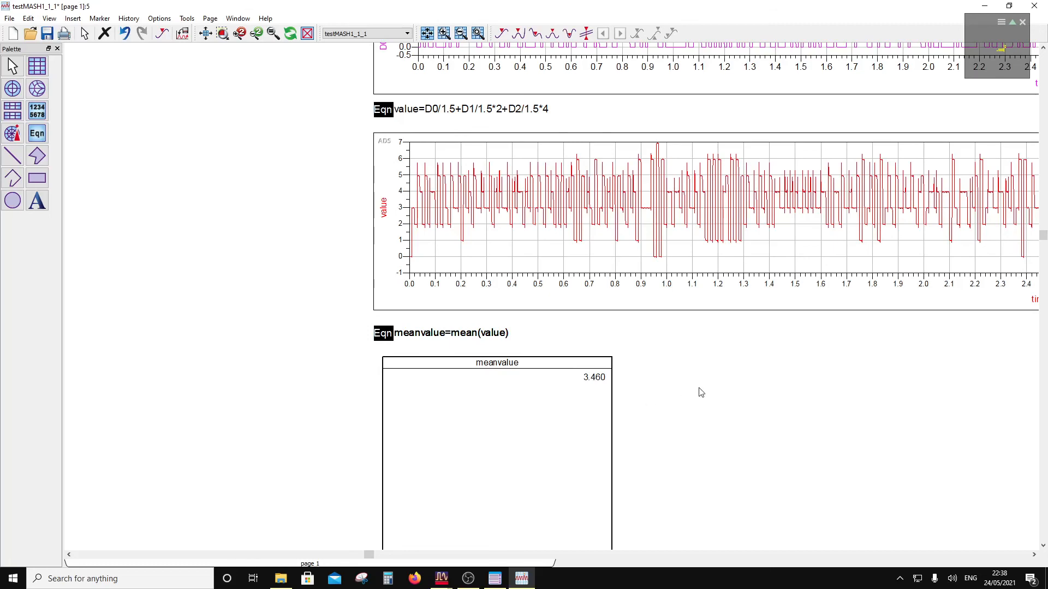
Step: Shorten the meanvalue list so it is only one data row high
scroll(698, 389, "down", 2)
scroll(786, 246, "down", 2)
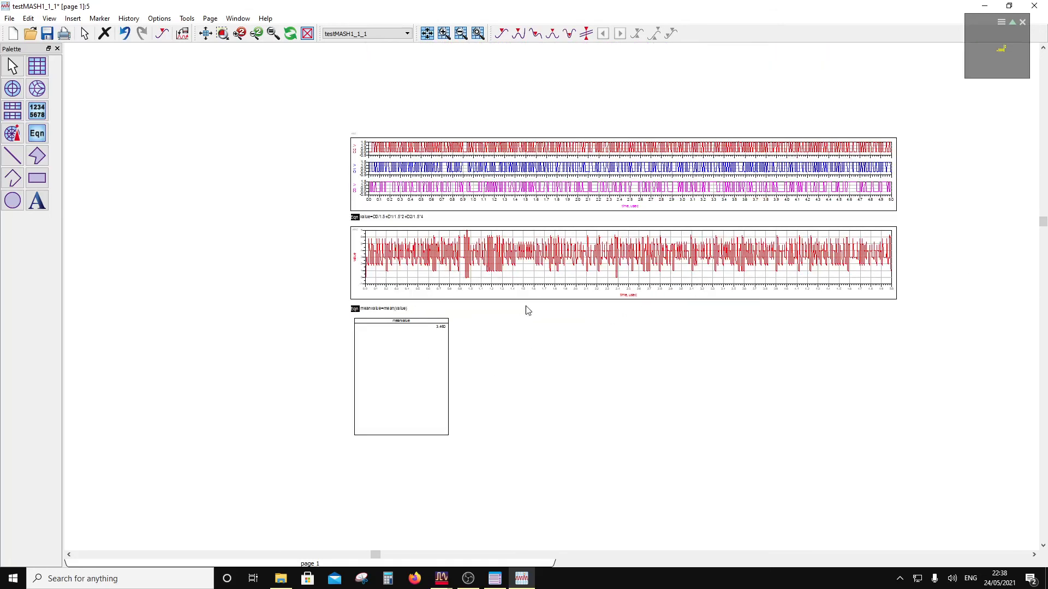
scroll(527, 311, "up", 2)
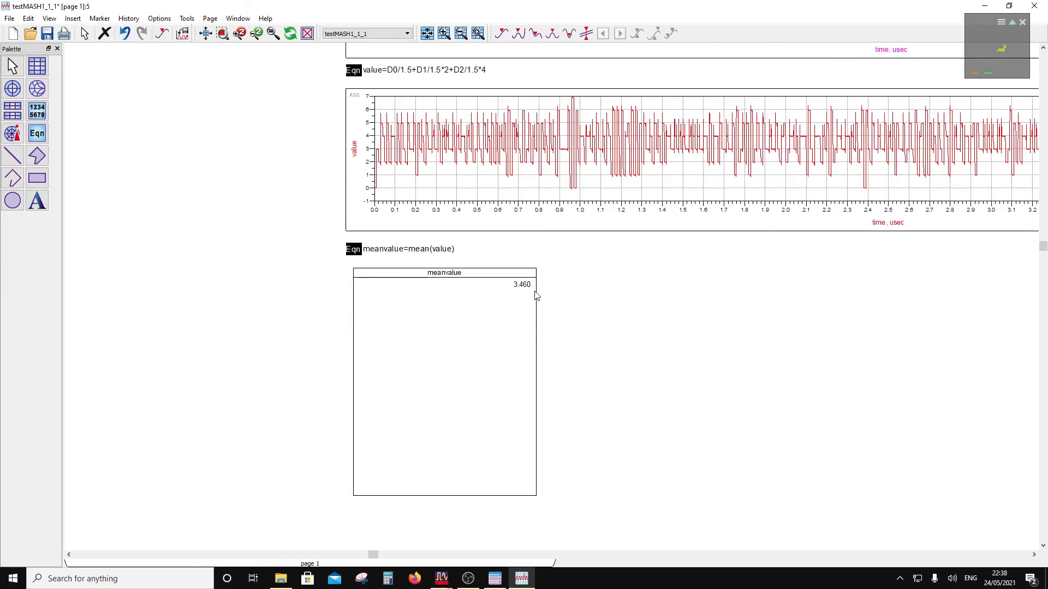
left_click_drag(501, 351, 486, 349)
left_click_drag(532, 493, 551, 332)
left_click(503, 373)
left_click_drag(533, 501, 540, 300)
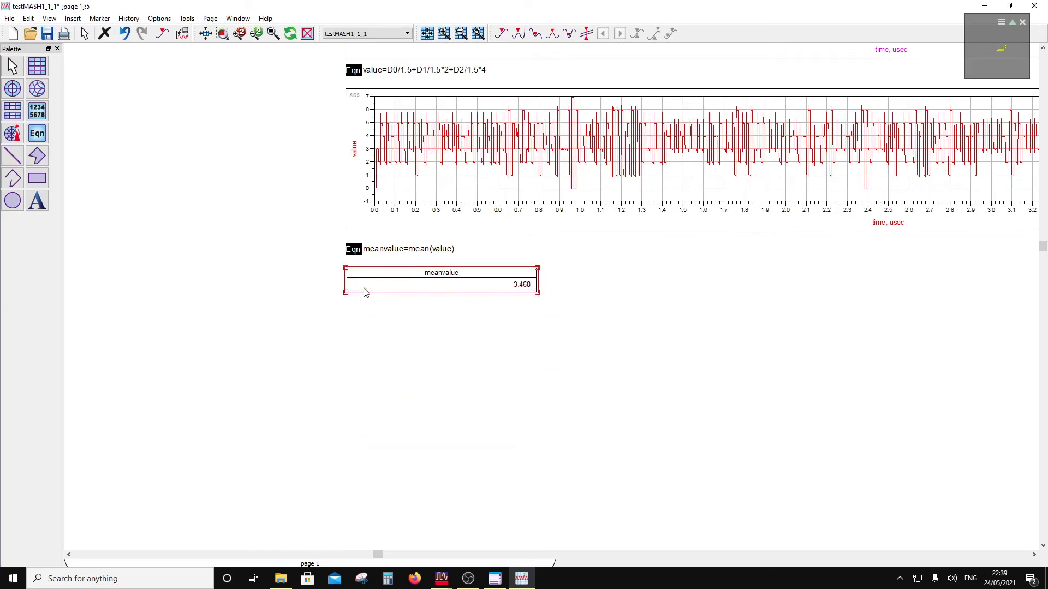
Step: Narrow the meanvalue list to fit its number and move it onto the lower part of the value plot, near 2.9 usec
left_click_drag(348, 293, 488, 292)
left_click_drag(589, 280, 977, 200)
left_click(503, 318)
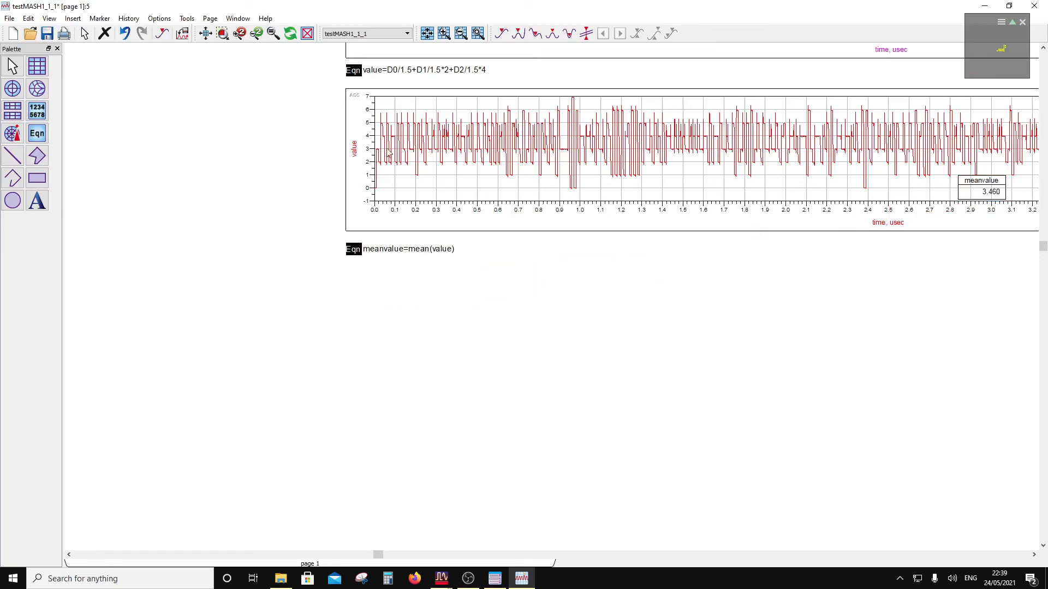
Step: Inspect the early part of the value waveform up close and save the testMASH1_1_1 data display
scroll(400, 143, "up", 5)
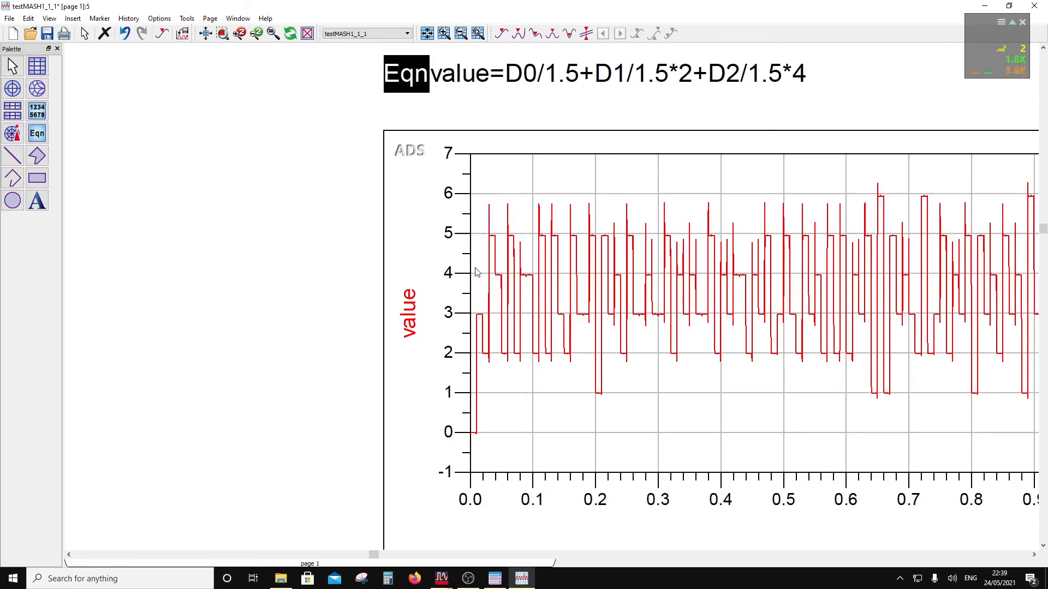
scroll(636, 318, "down", 3)
scroll(573, 298, "up", 1)
scroll(572, 297, "up", 1)
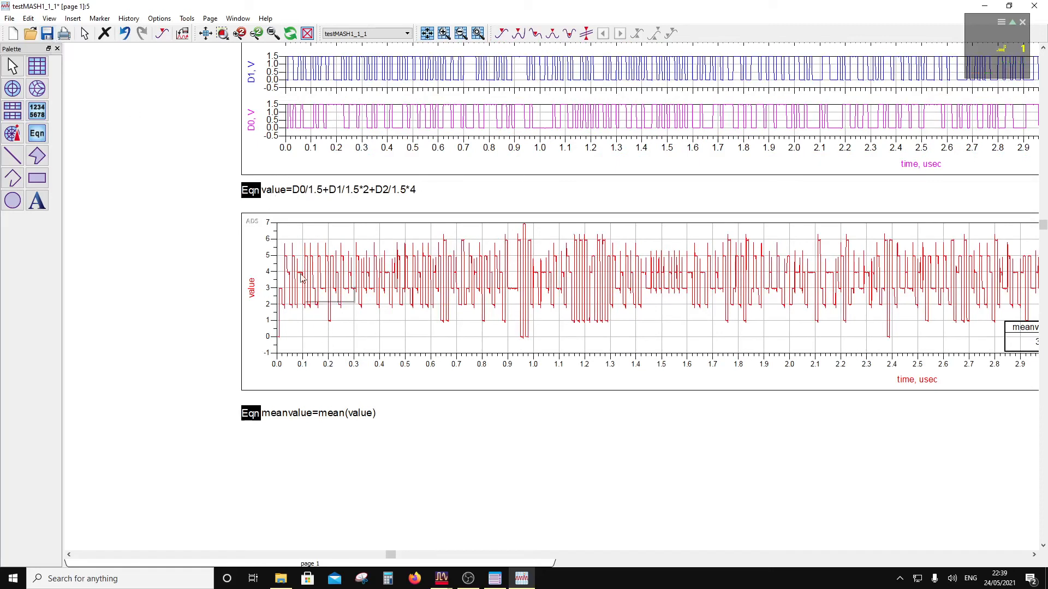
mouse_move(359, 297)
left_click(48, 34)
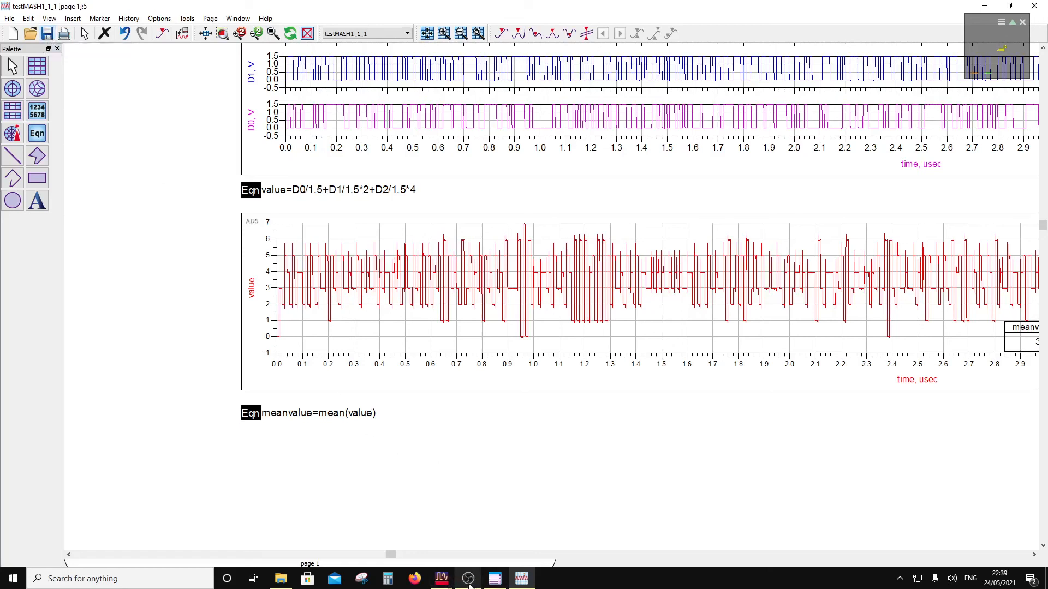
Step: Switch to the testMASH1_1_1 schematic and push into the Sigma Delta Modulator X1, then into its Cmp3bit block X4
mouse_move(469, 581)
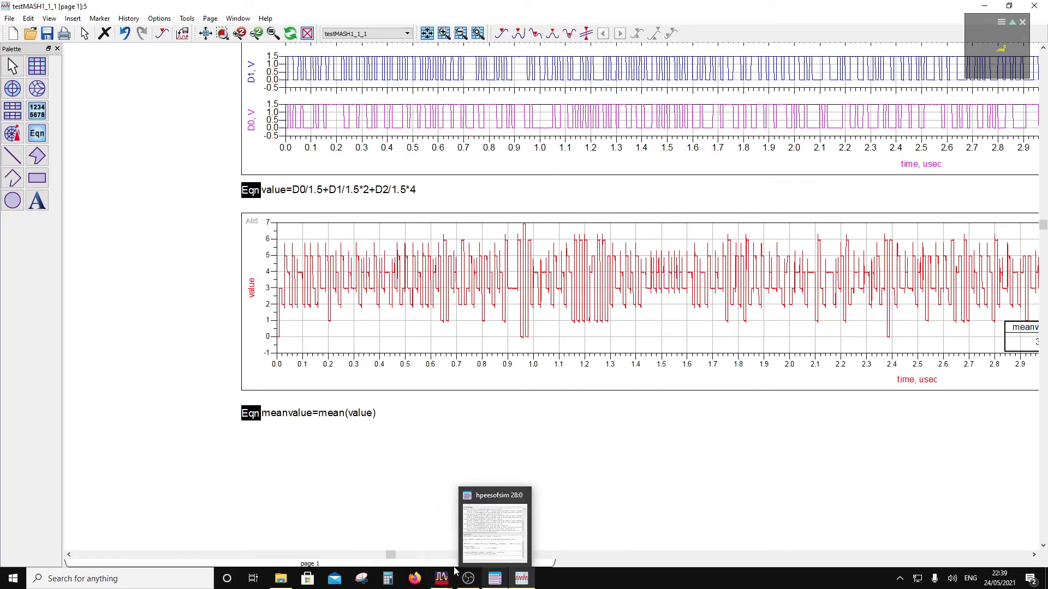
left_click(461, 560)
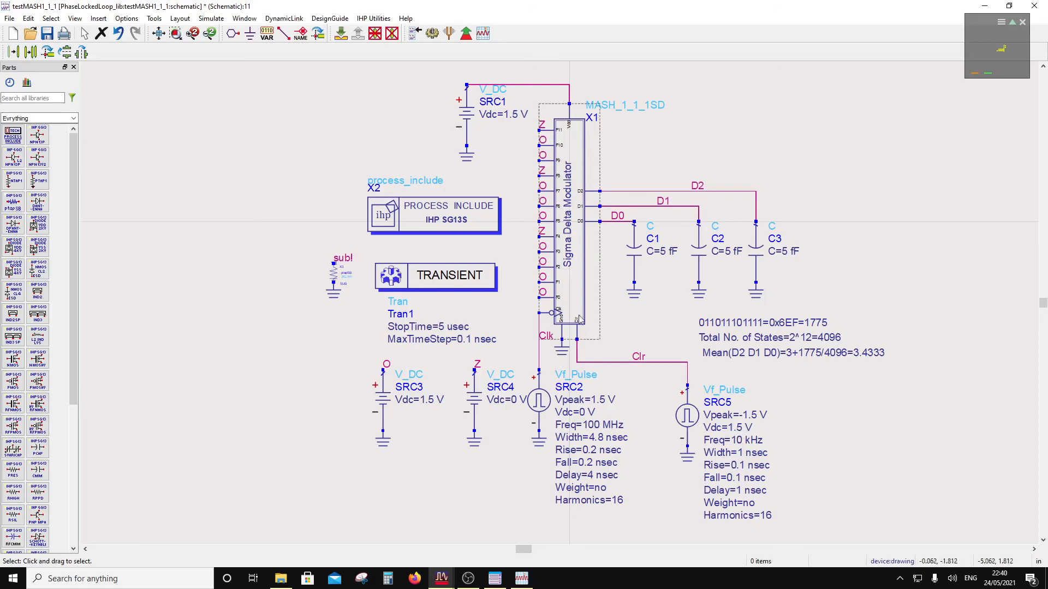
left_click(568, 265)
left_click(341, 33)
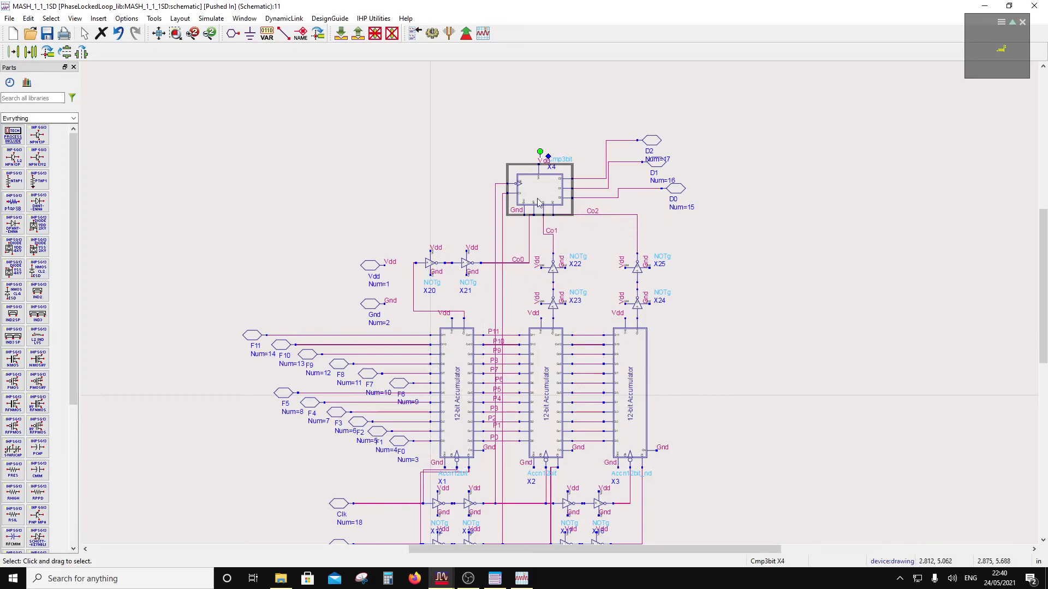
left_click(341, 33)
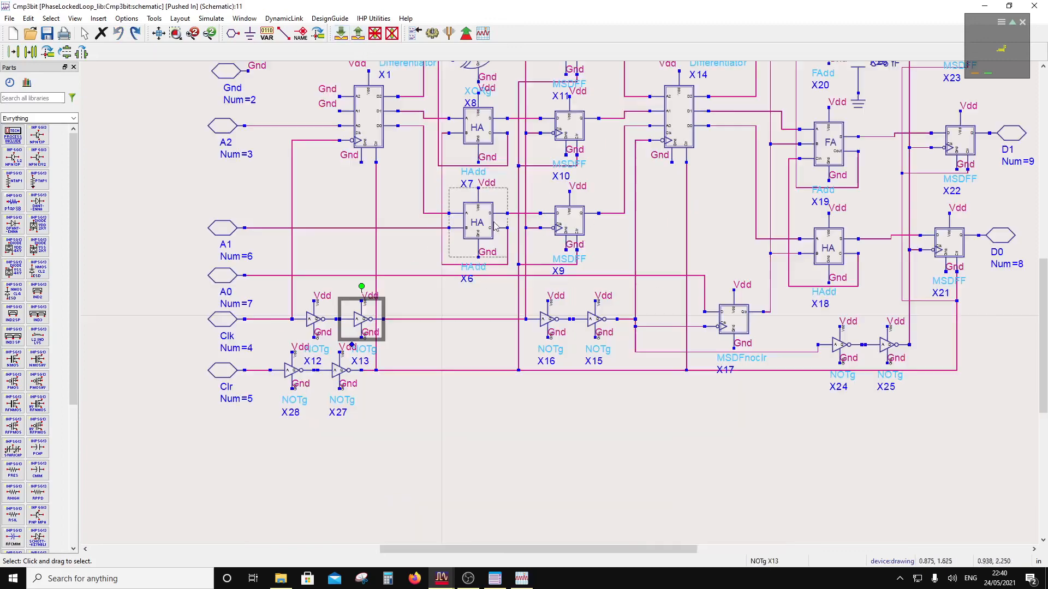
Step: Examine the whole Cmp3bit schematic and select its Differentiator blocks X1 and X14 in turn
scroll(660, 221, "down", 2)
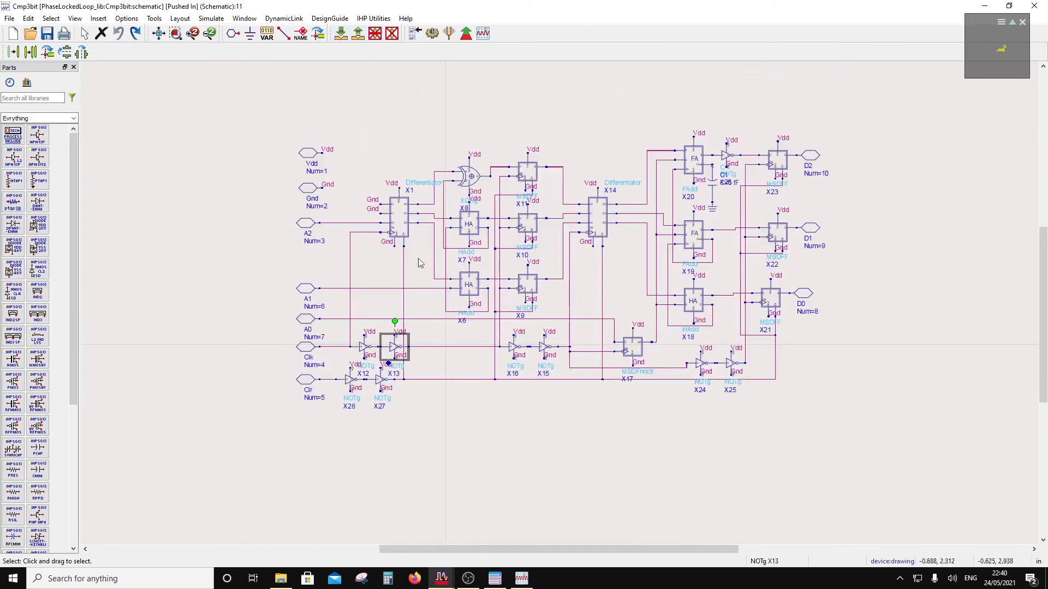
left_click(399, 224)
left_click(600, 219)
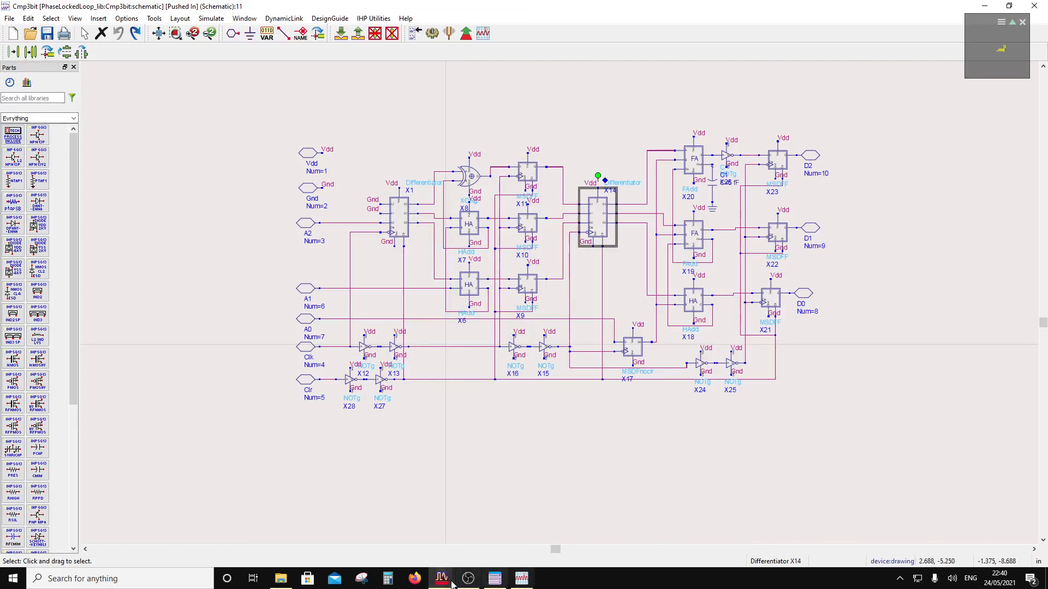
Step: Switch to PowerPoint, open Phase Locked Loop.pptx and go to the PLL Sub-Circuits ΣΔ Modulator slide
left_click(13, 578)
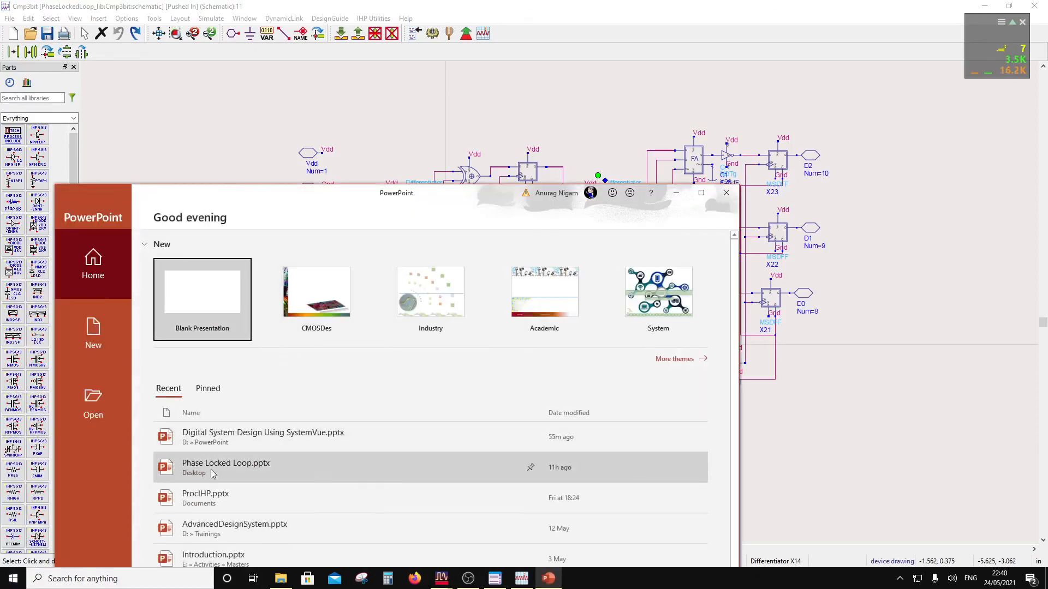
left_click(213, 474)
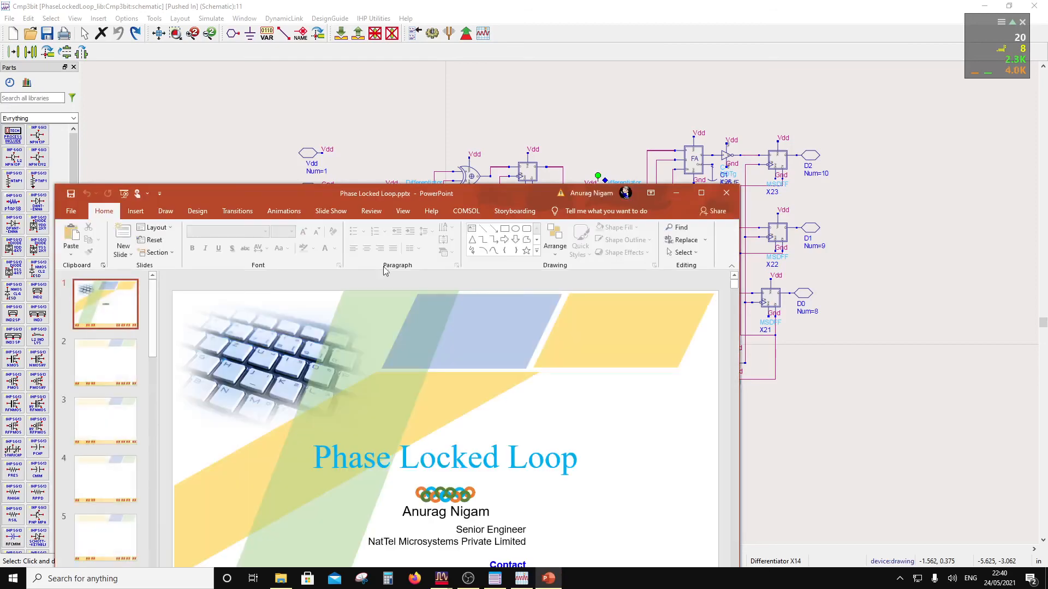
left_click(670, 445)
left_click_drag(479, 198, 575, 80)
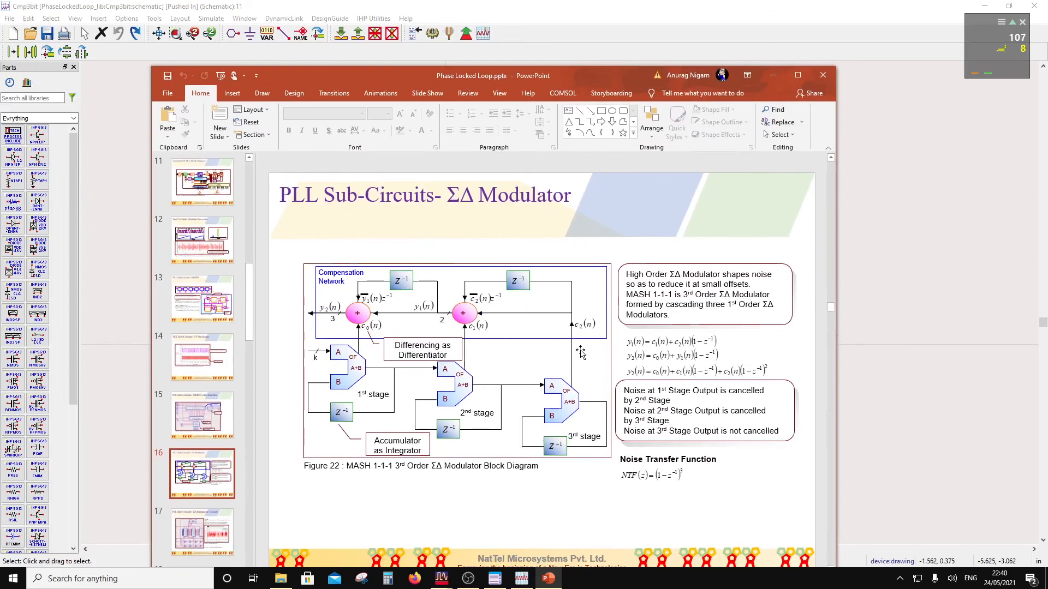